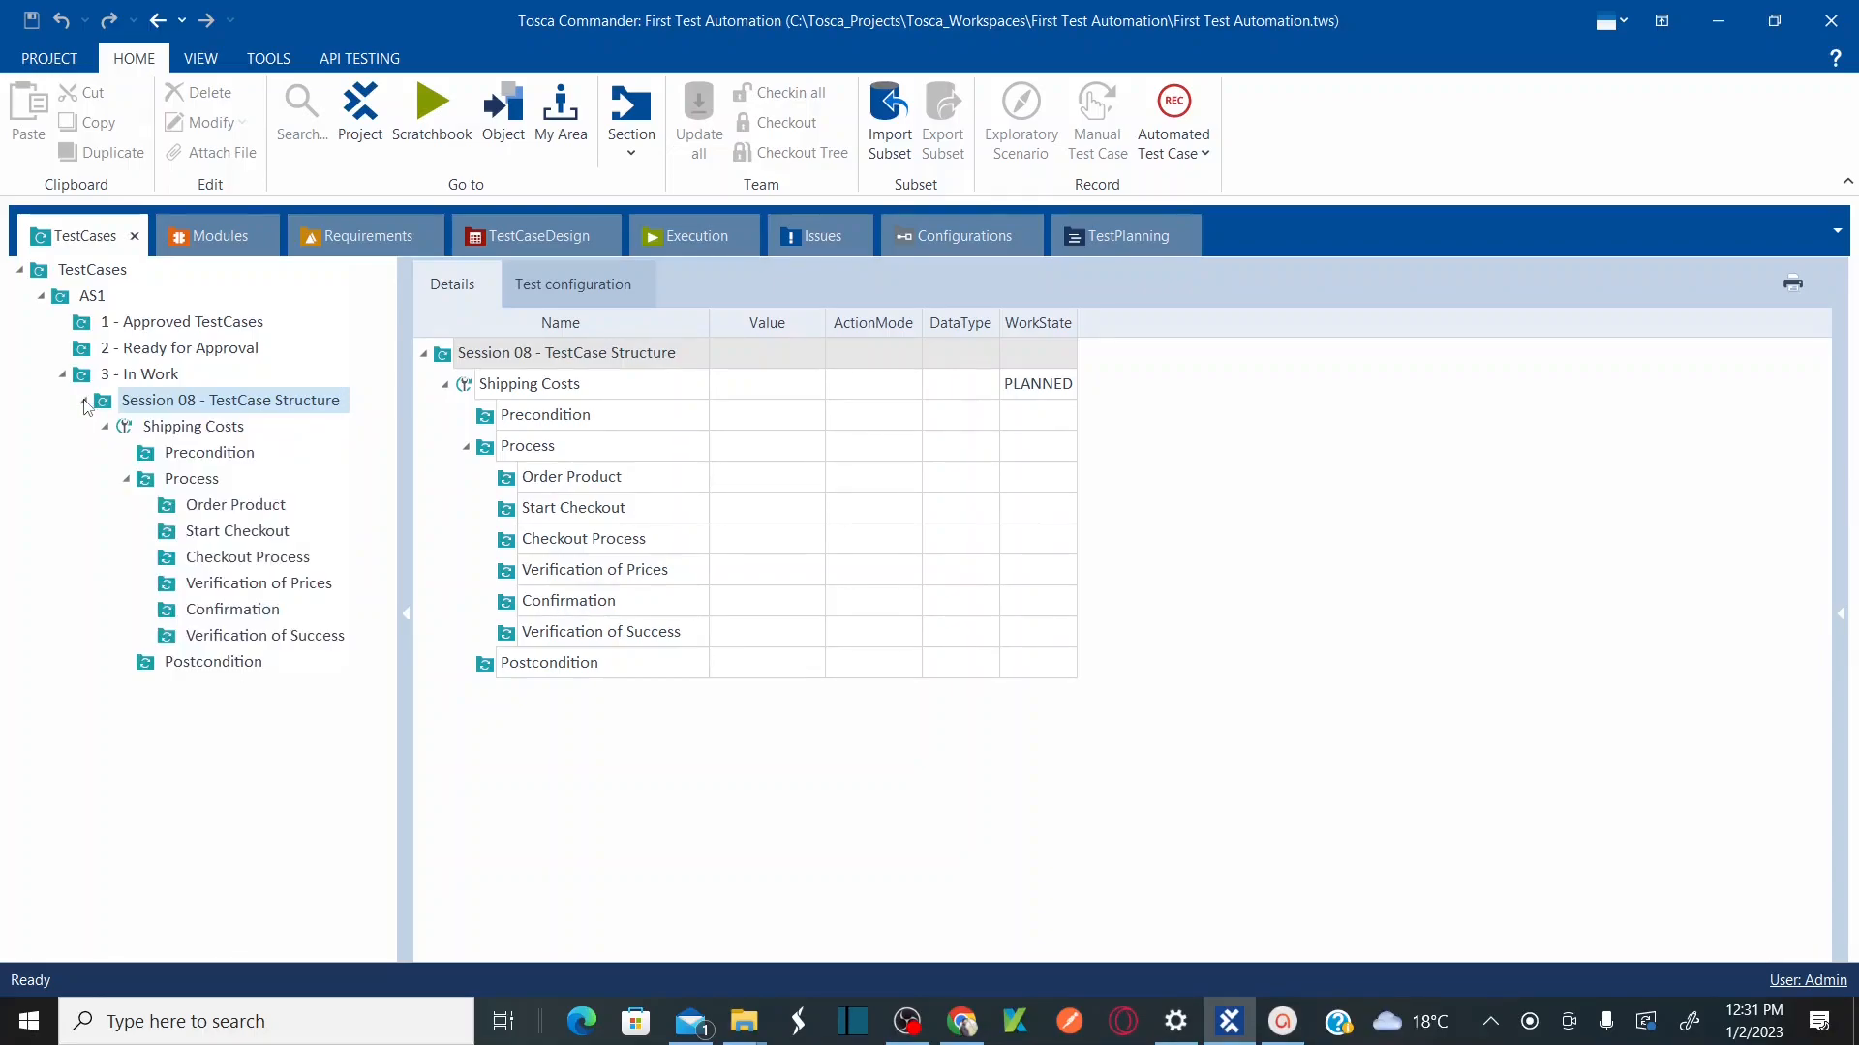
Step: Copy the "Session 08 - TestCase Structure" folder and paste the copy into the "3 - In Work" folder
{"action": "right_click", "coordinate": [150, 407]}
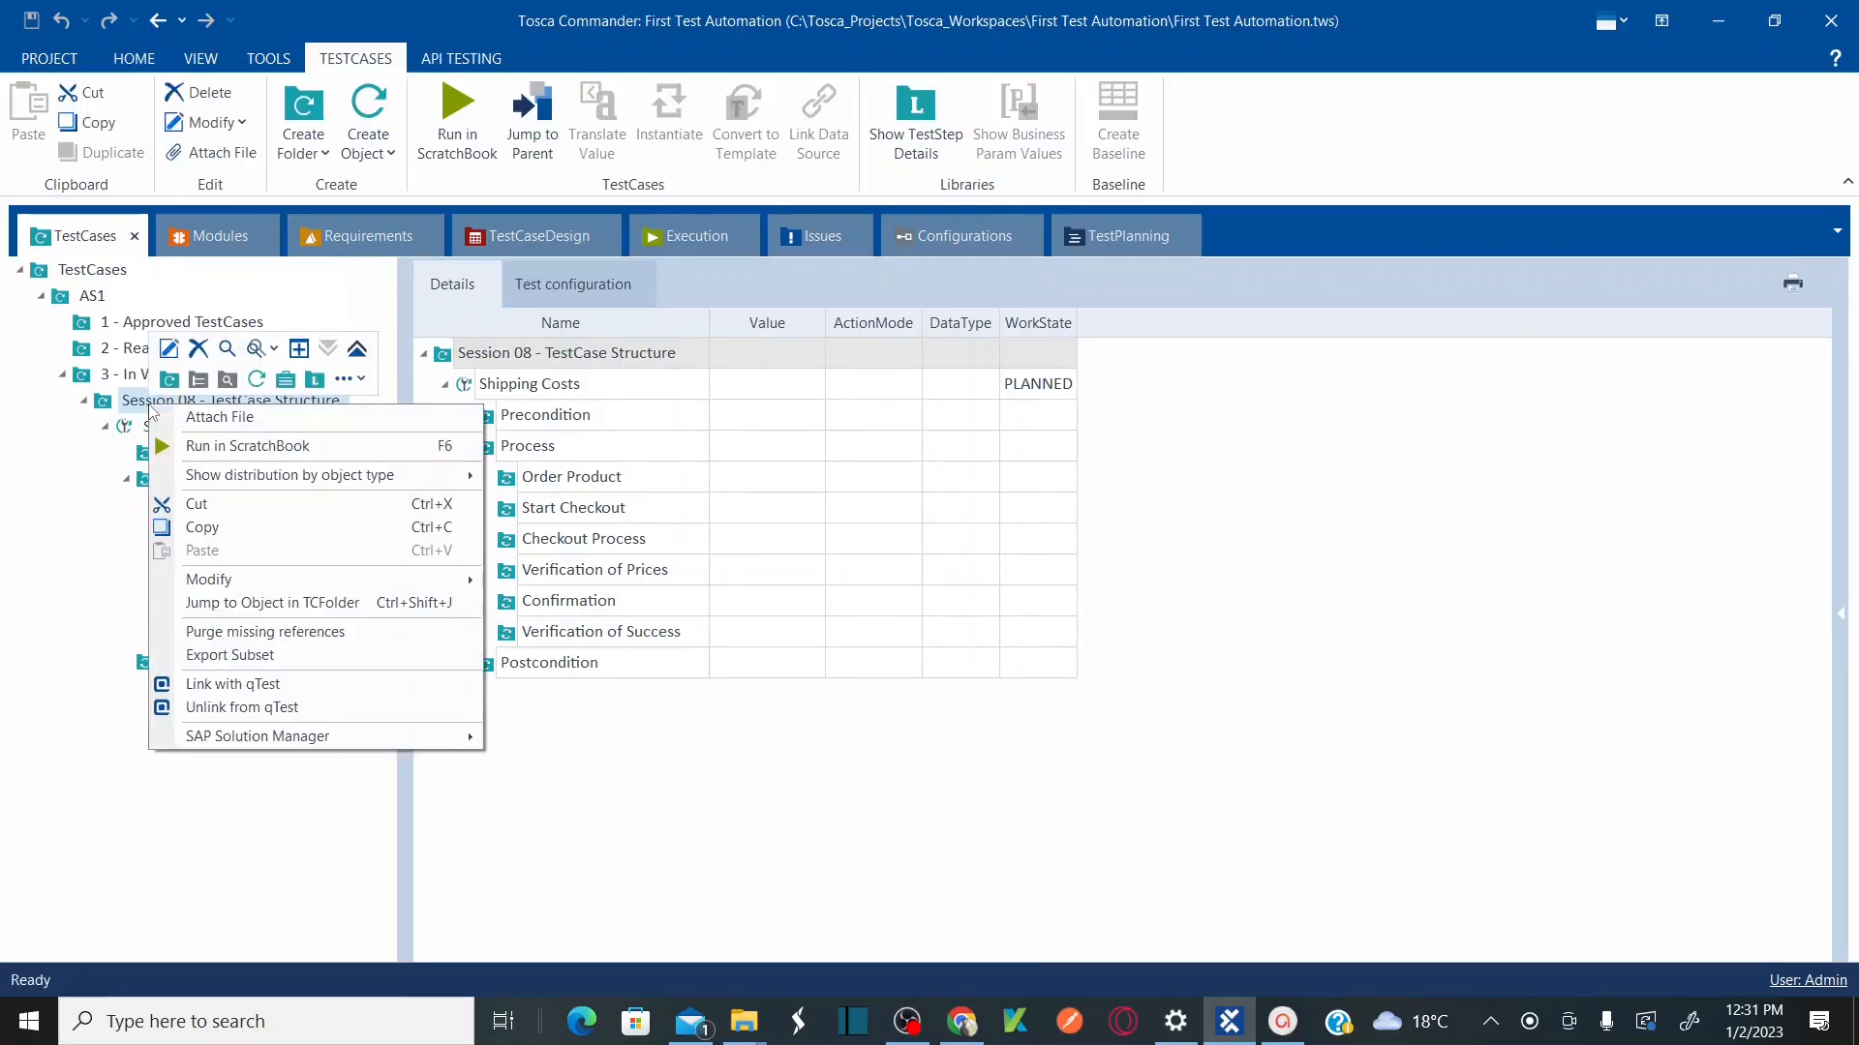
{"action": "left_click", "coordinate": [247, 527]}
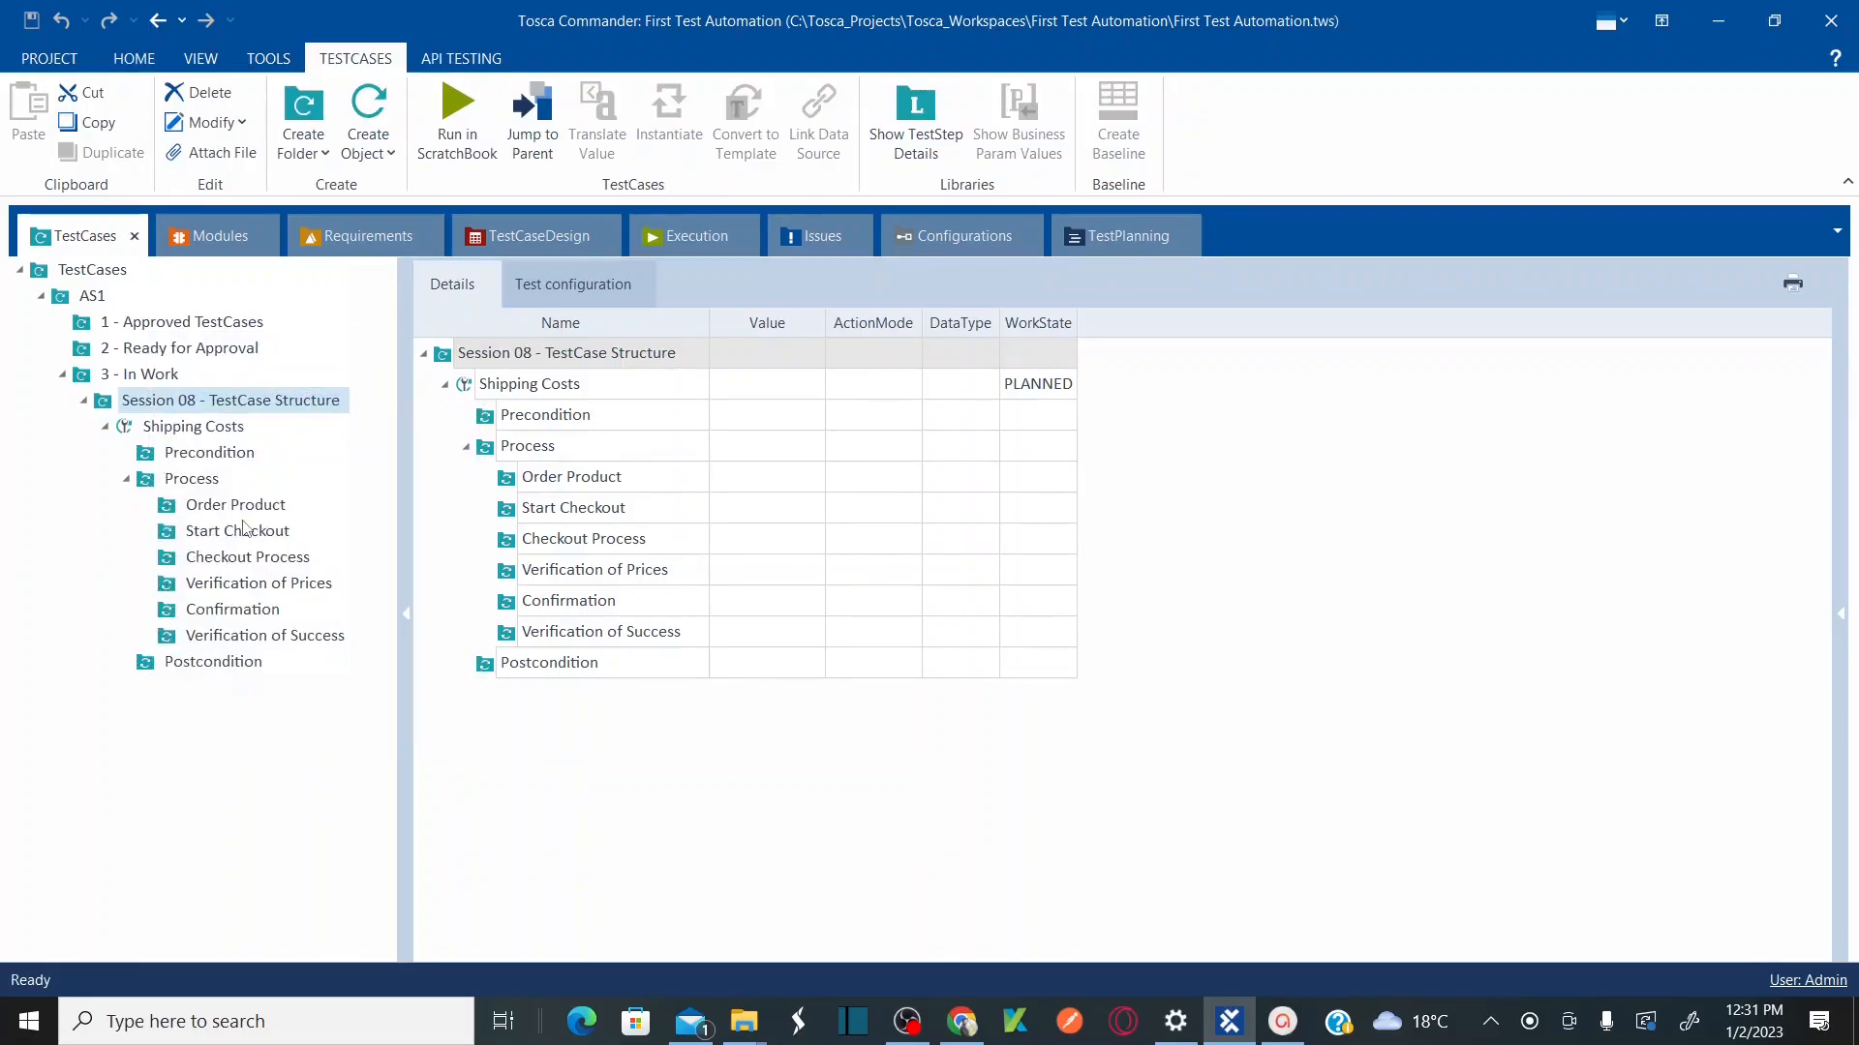
{"action": "left_click", "coordinate": [104, 382]}
{"action": "right_click", "coordinate": [104, 384]}
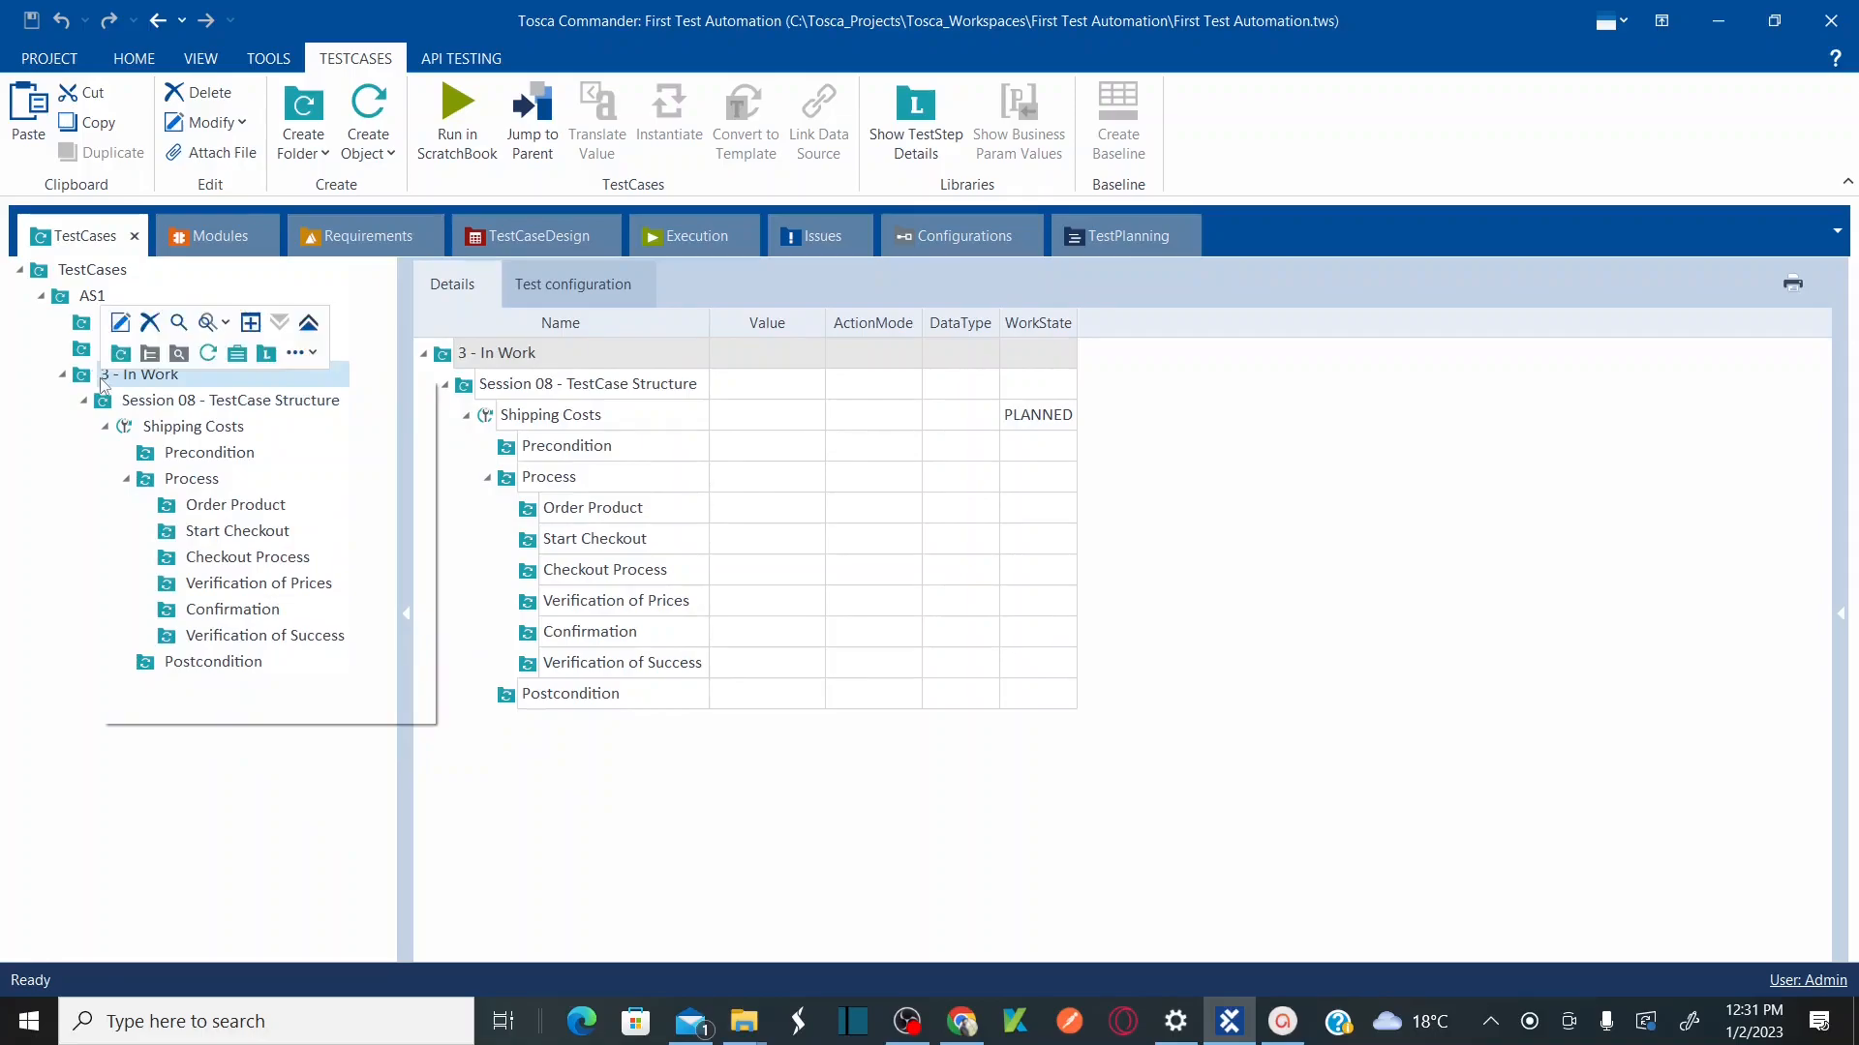
{"action": "left_click", "coordinate": [217, 528]}
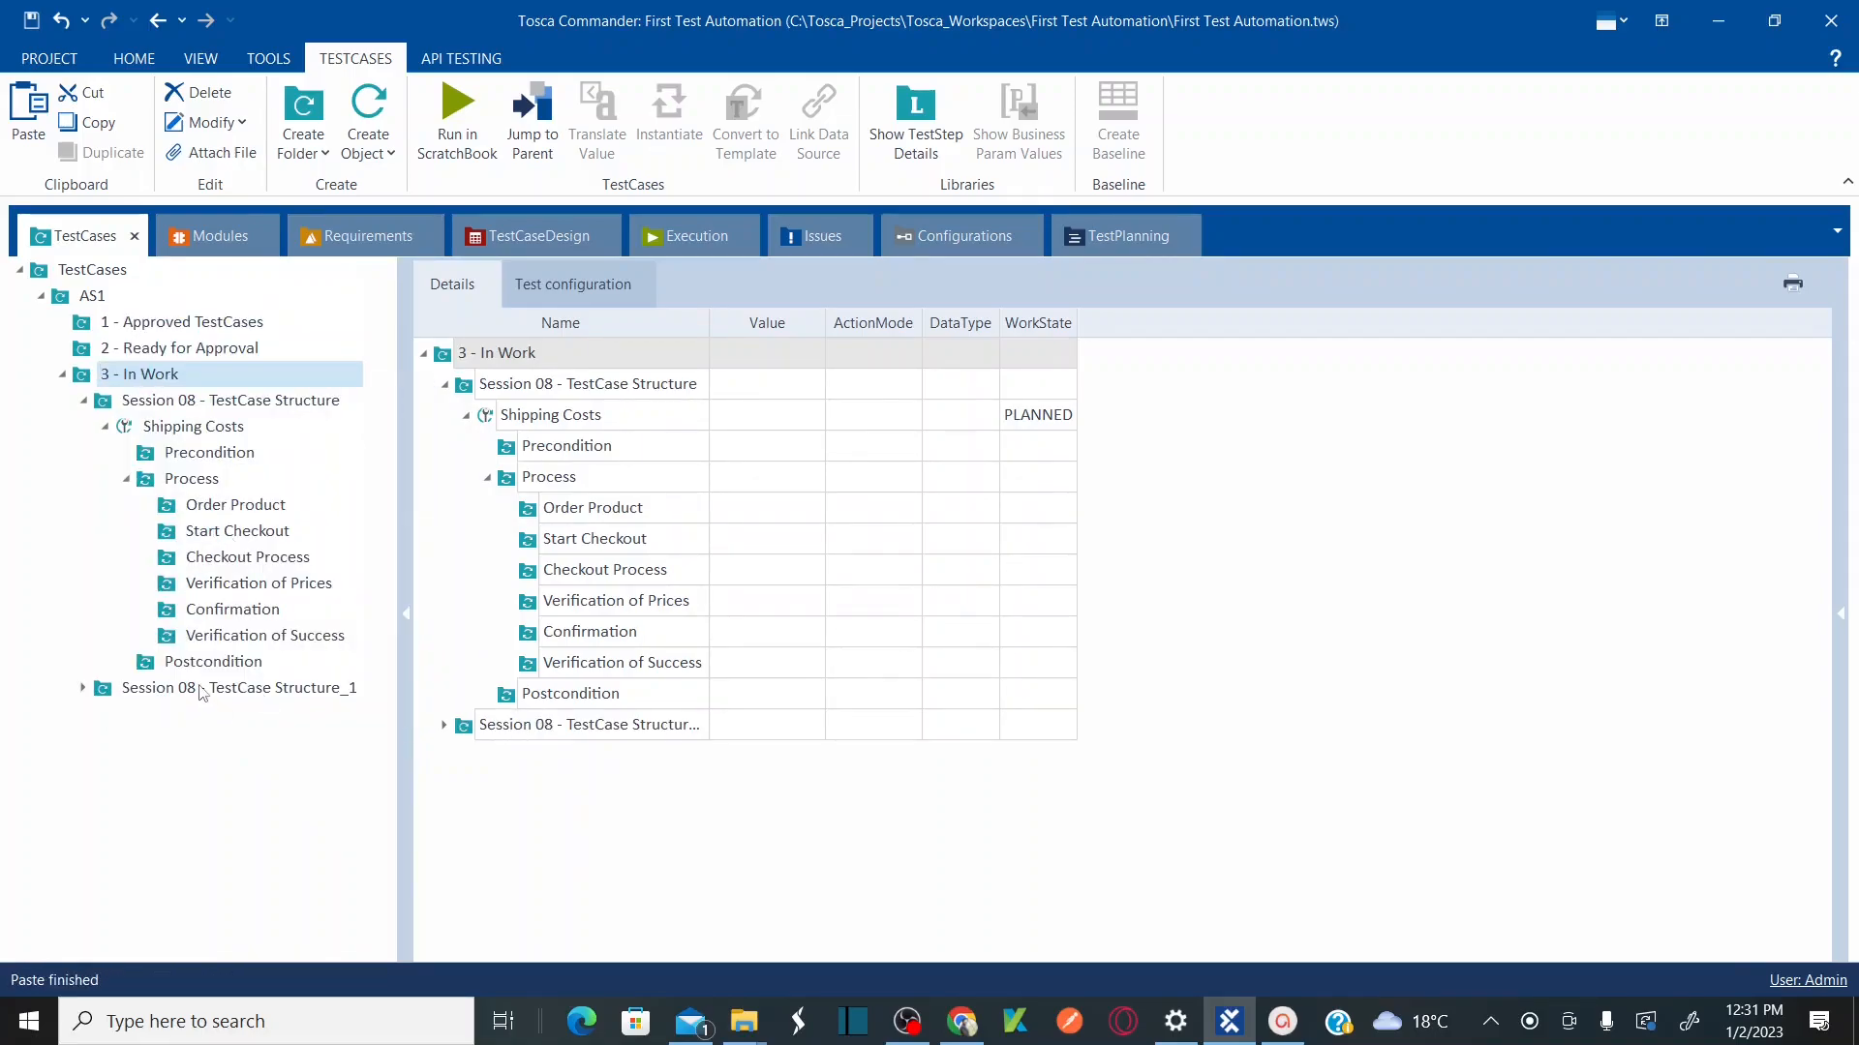
Step: Rename the copied Session 08 folder as "Session 09 - Test Steps Creation"
{"action": "left_click", "coordinate": [201, 691]}
{"action": "right_click", "coordinate": [202, 691]}
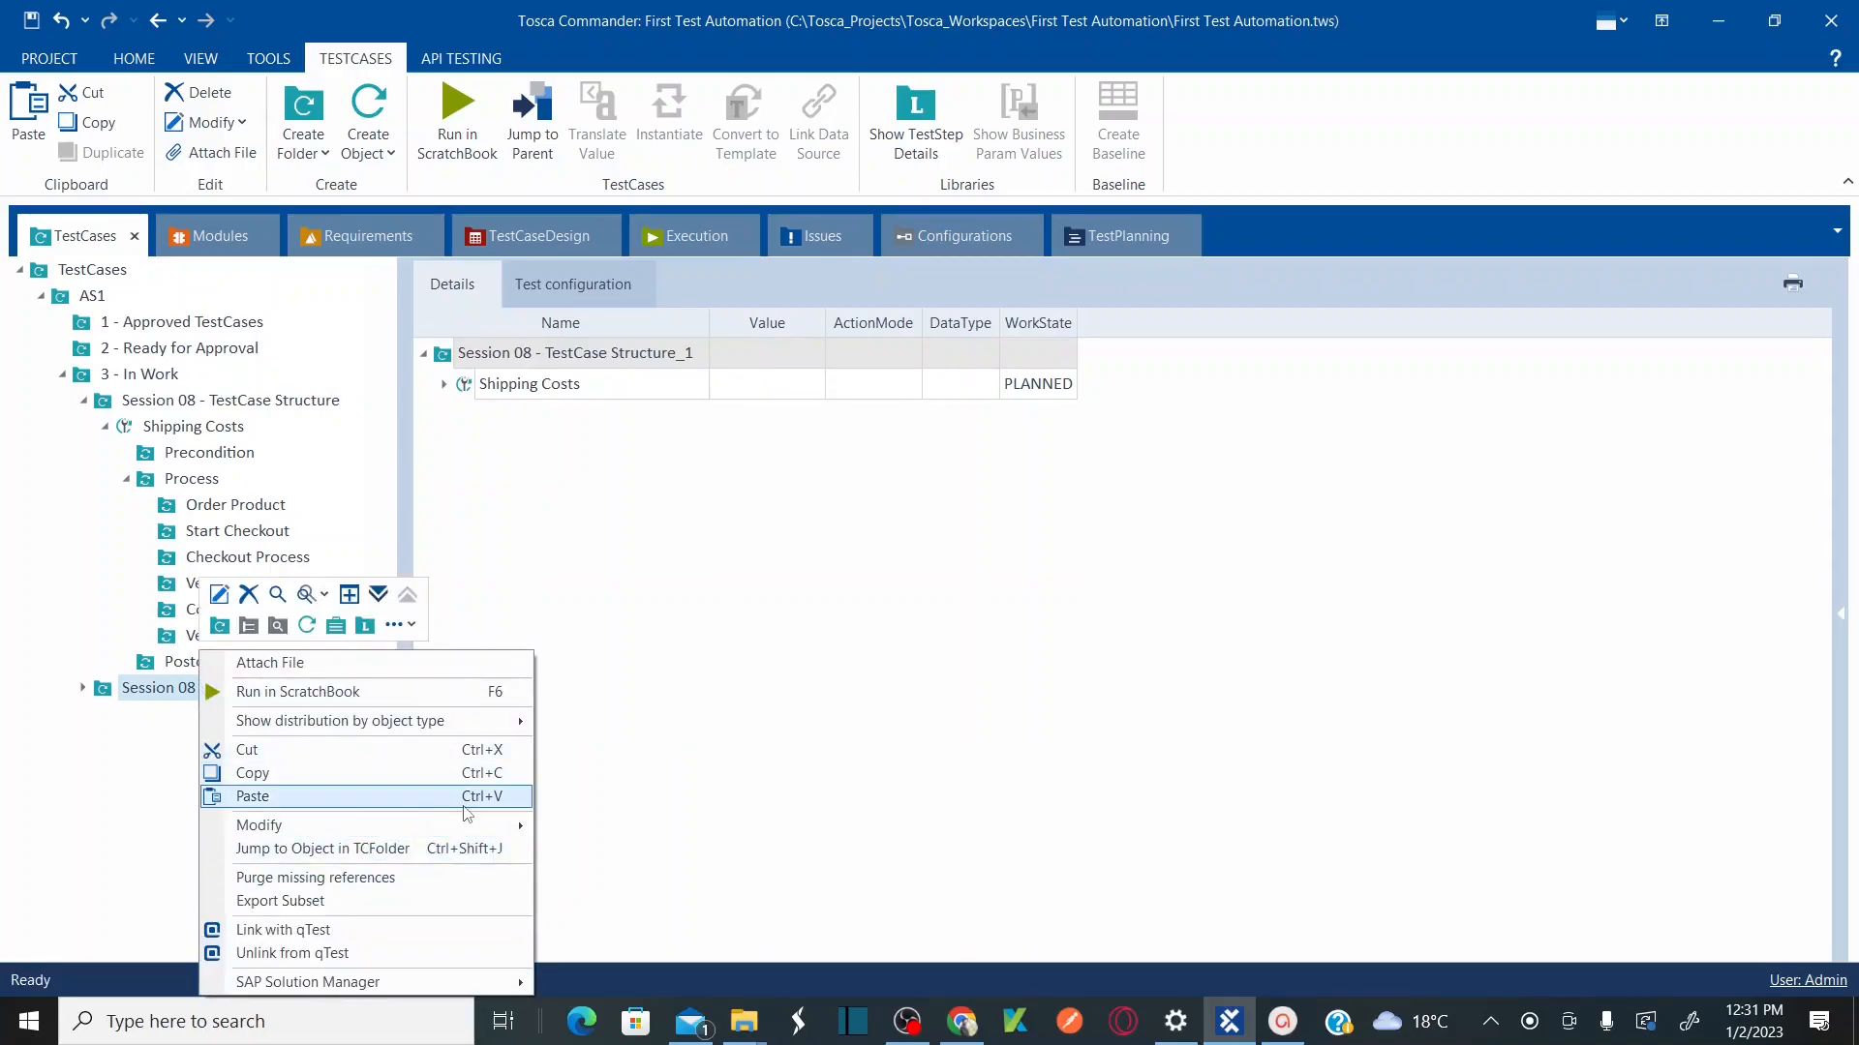
{"action": "mouse_move", "coordinate": [498, 826]}
{"action": "left_click", "coordinate": [589, 828]}
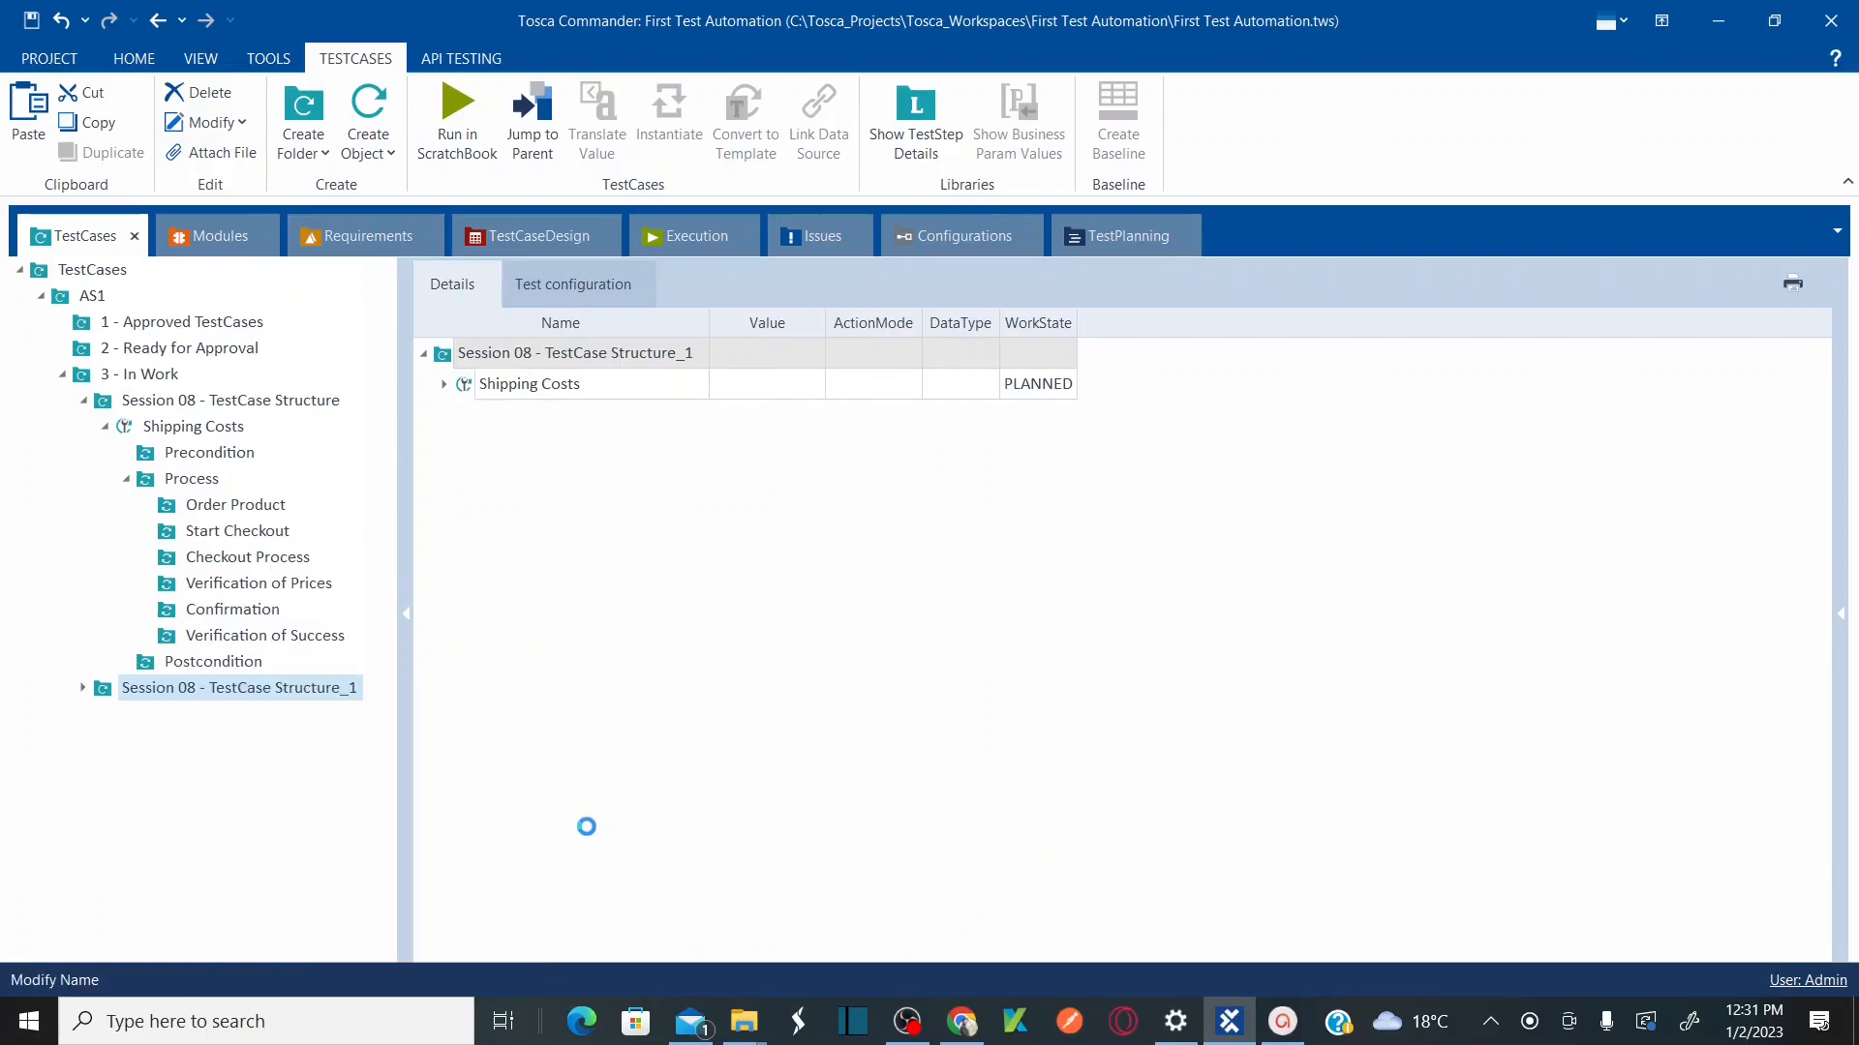
{"action": "type", "text": "Session 09"}
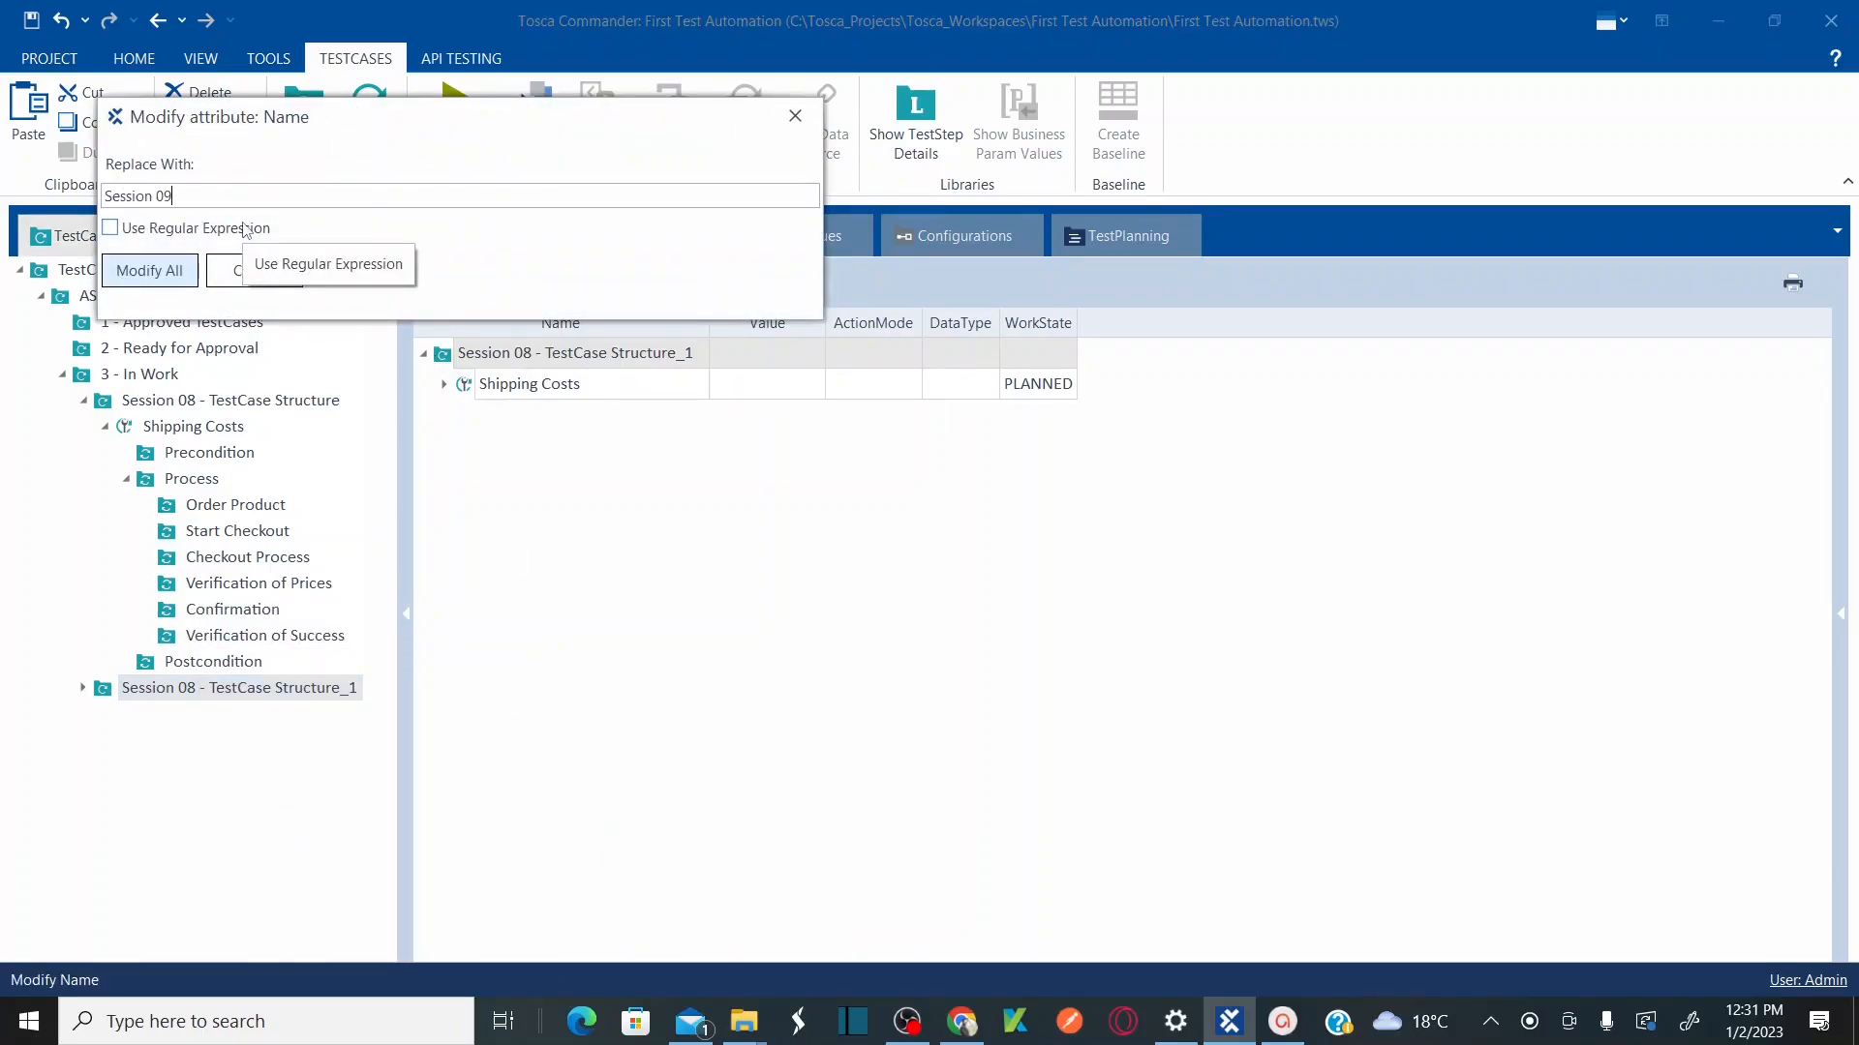
{"action": "type", "text": " - Test Step"}
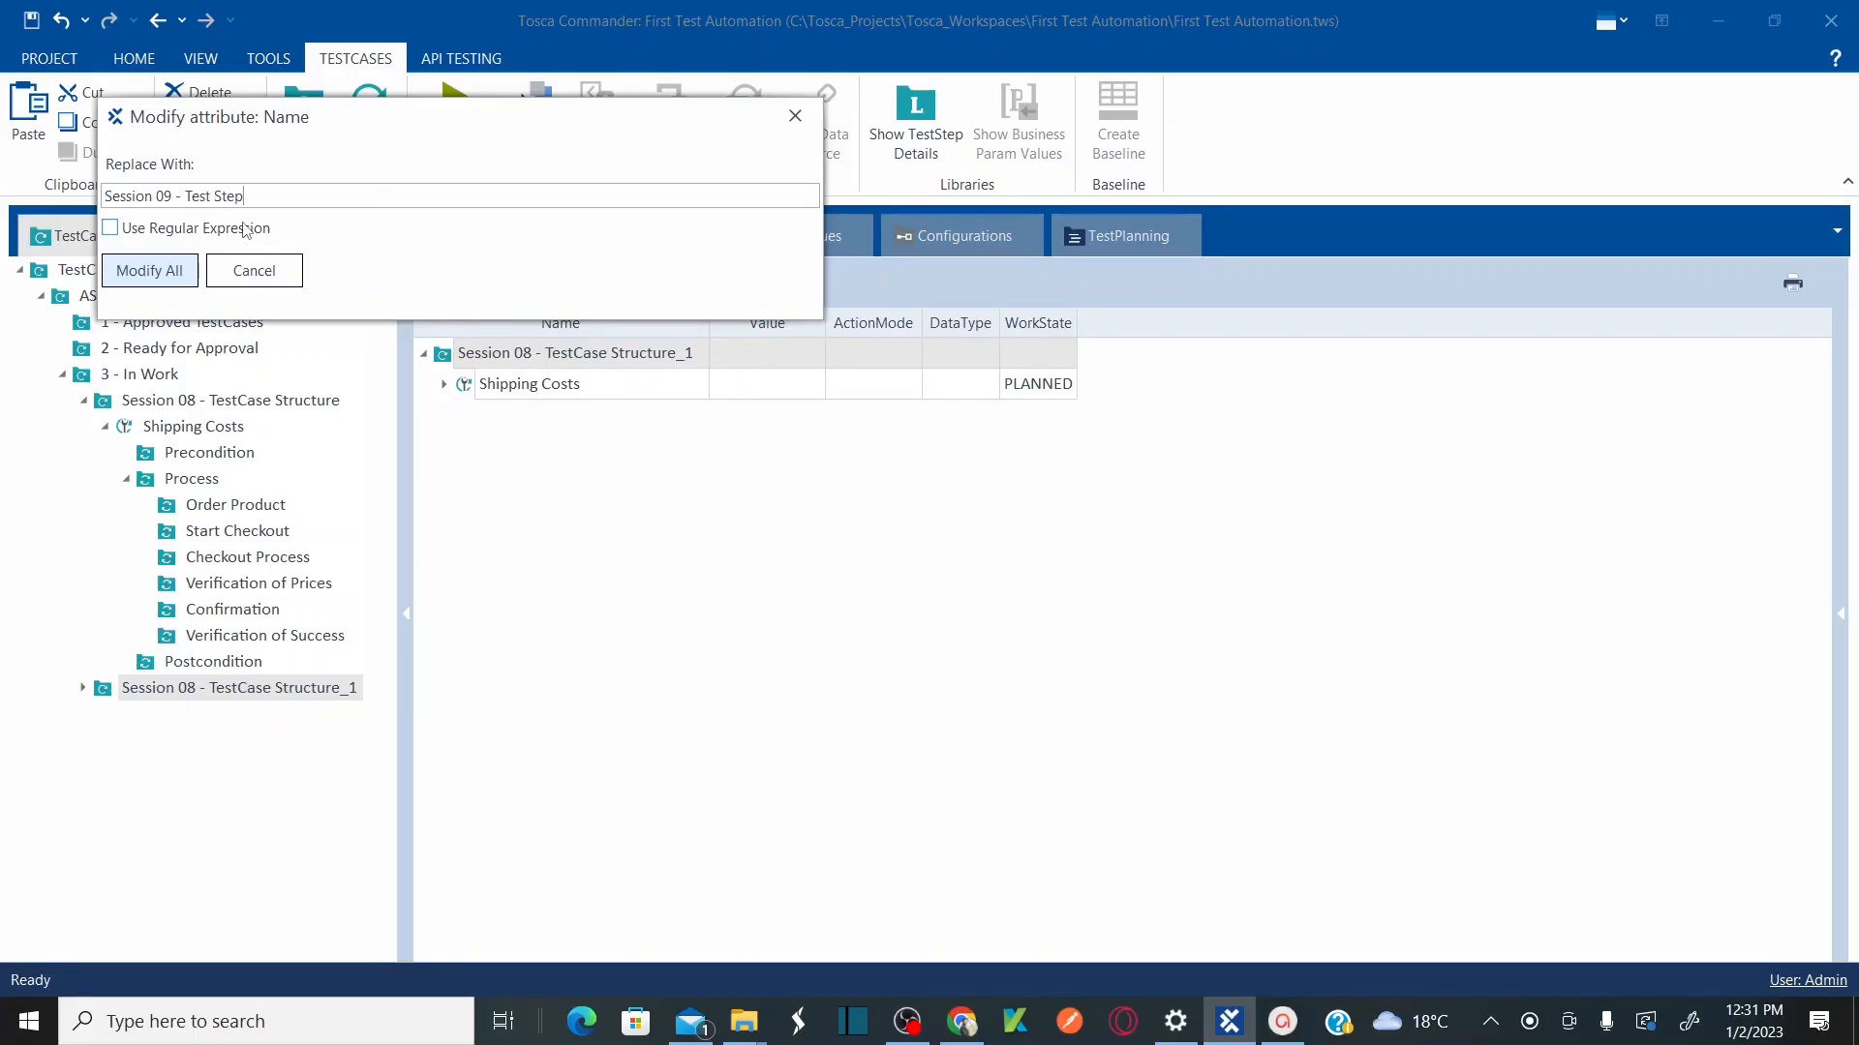
{"action": "type", "text": "s Creation"}
{"action": "left_click", "coordinate": [170, 276]}
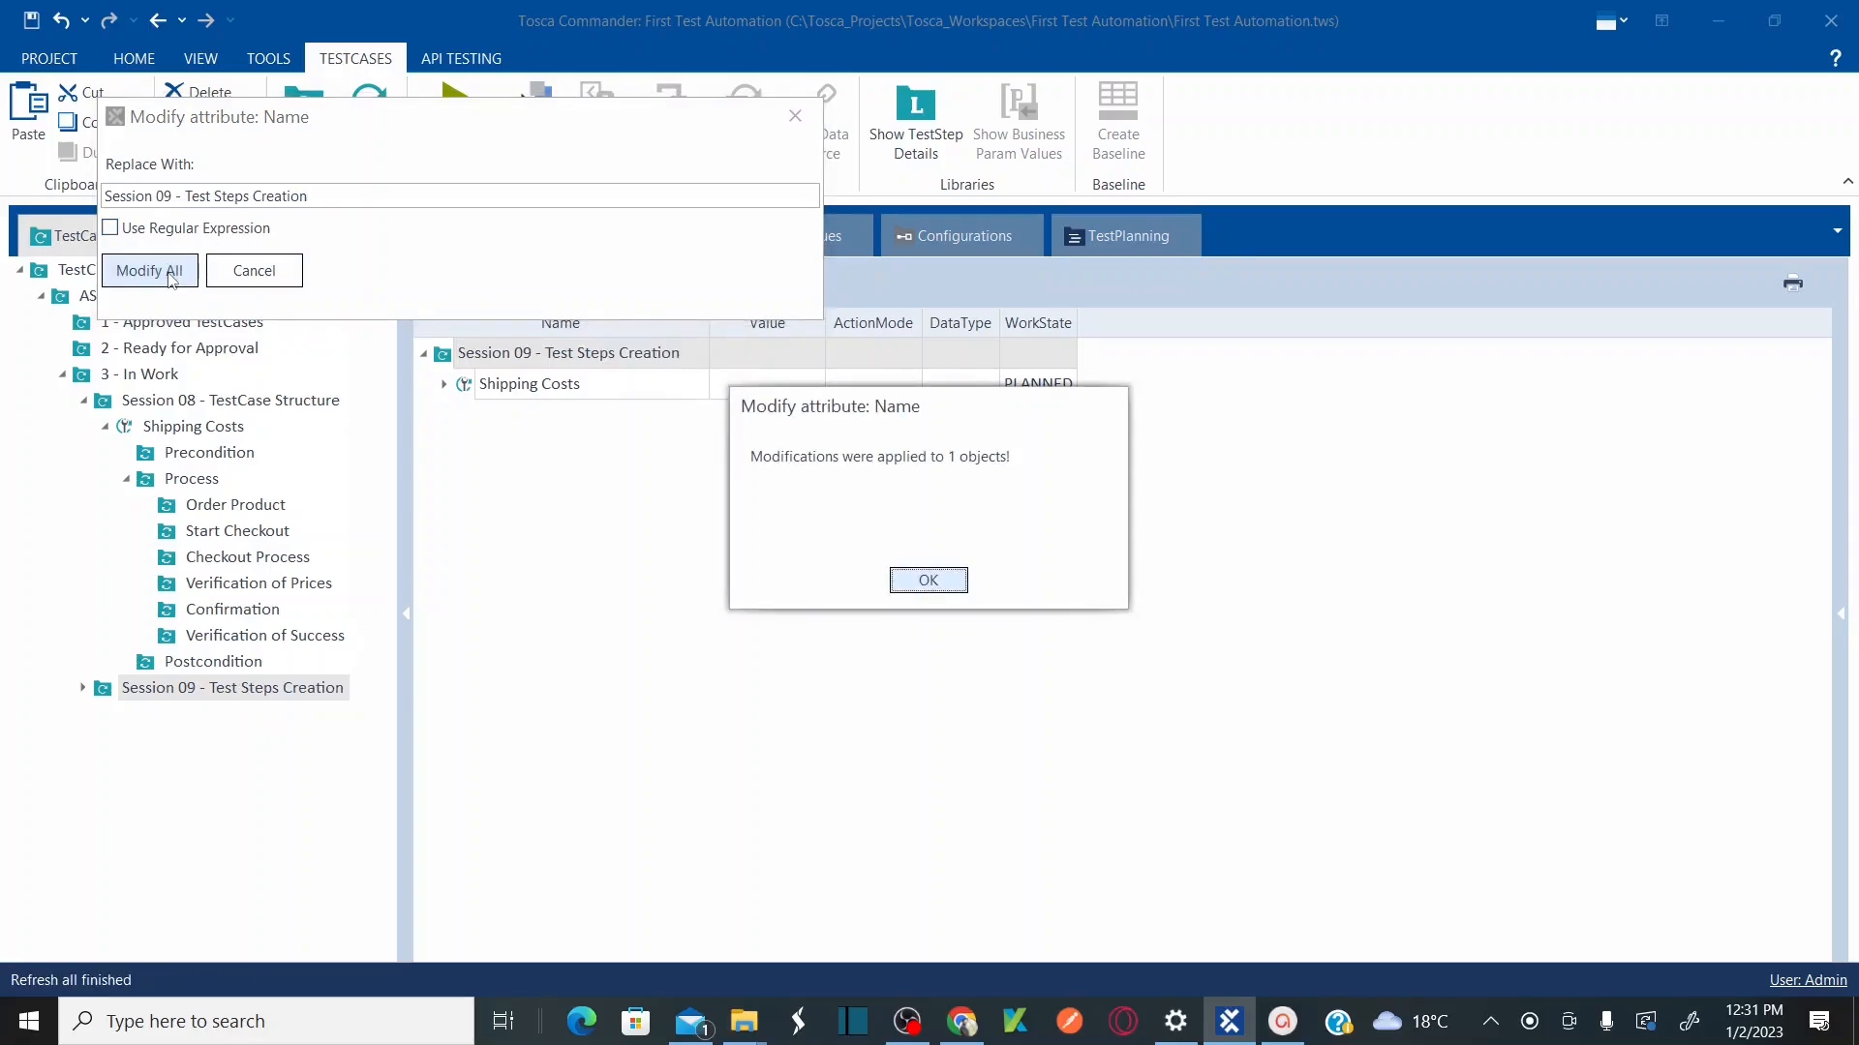
{"action": "left_click", "coordinate": [922, 579]}
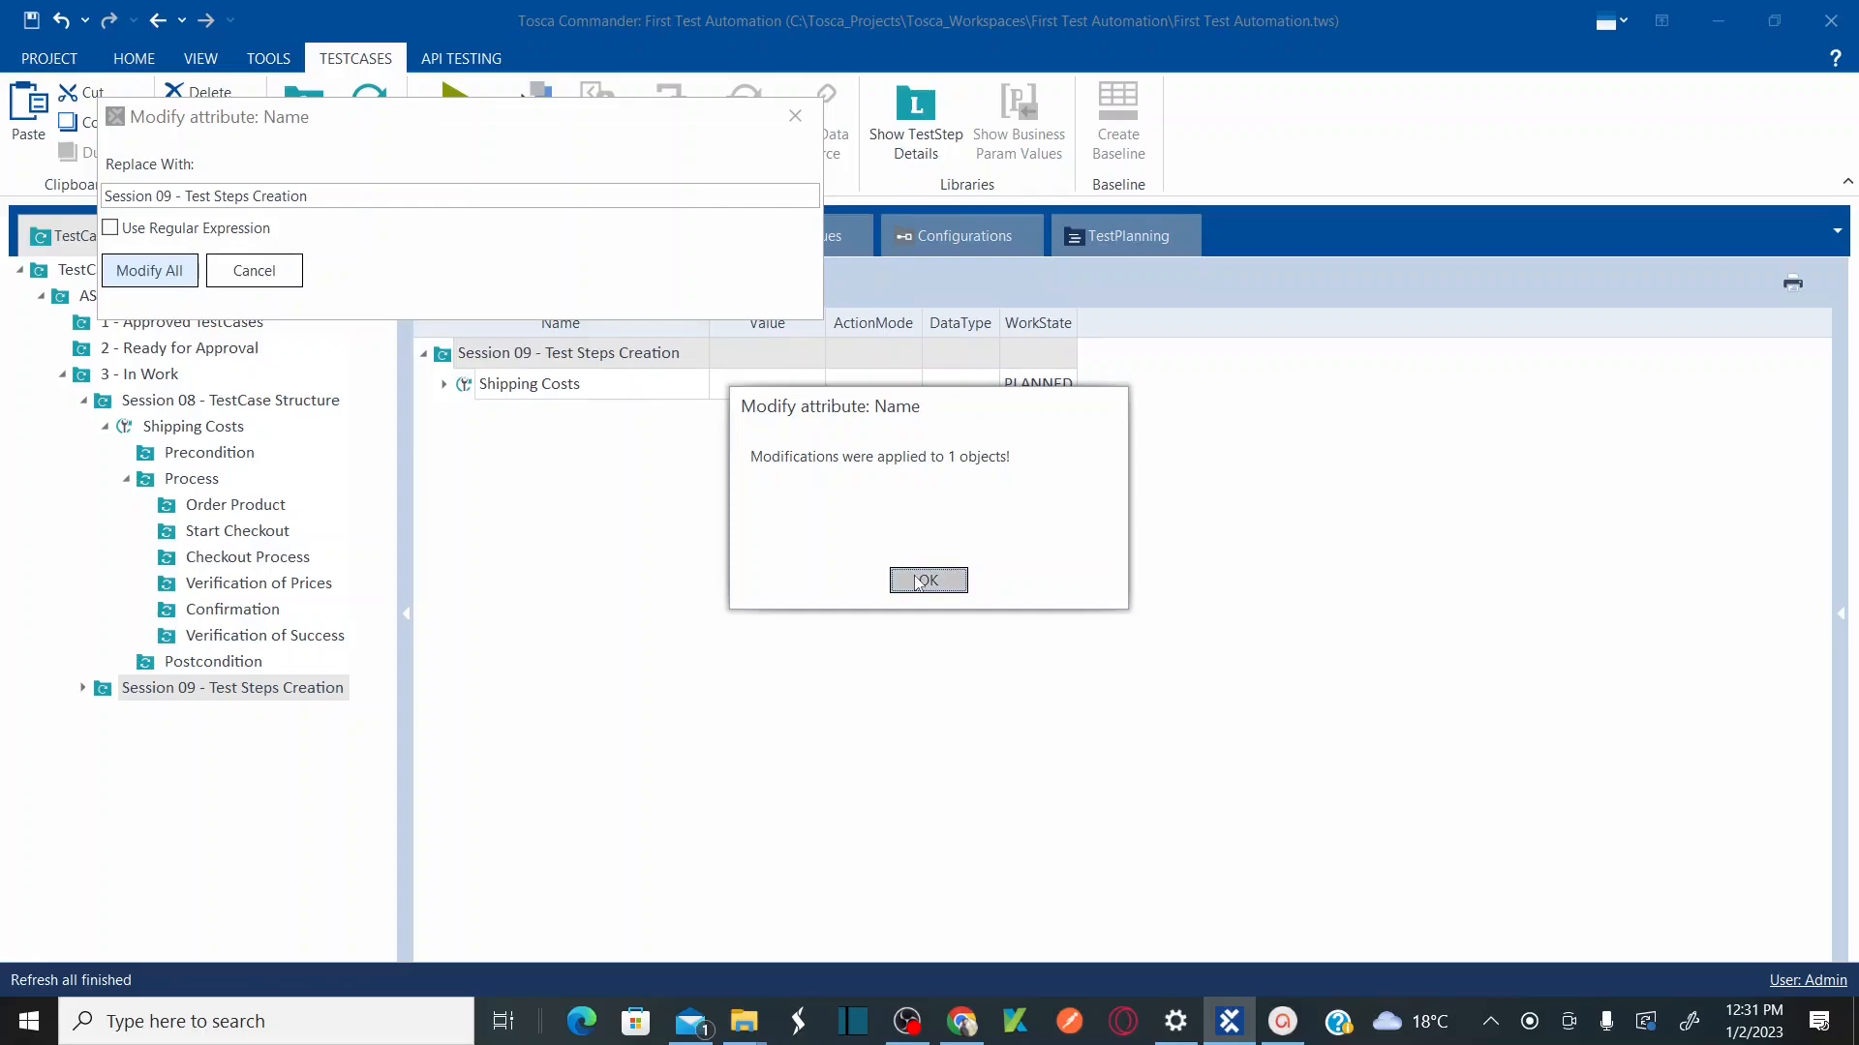
Step: Collapse the Session 08 folder and expand Session 09 down through Shipping Costs to the Process subfolders
{"action": "left_click", "coordinate": [84, 401]}
{"action": "left_click", "coordinate": [85, 430]}
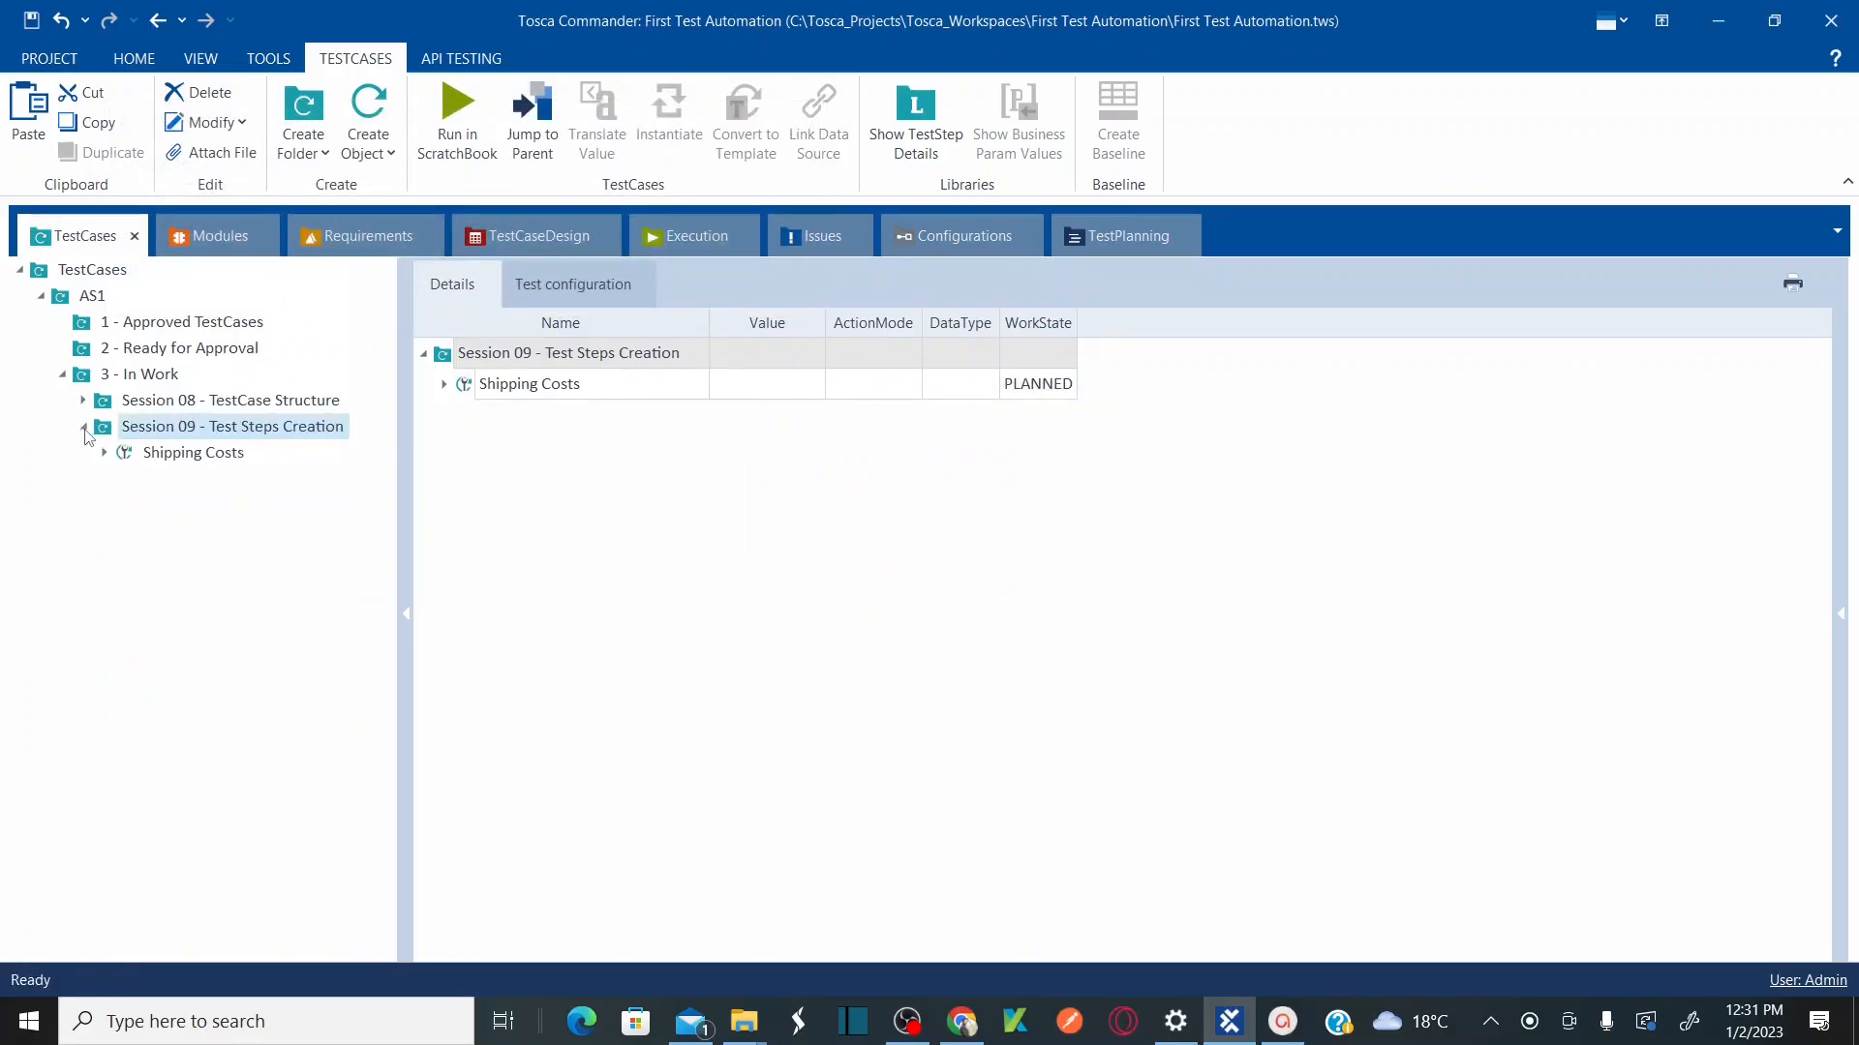
{"action": "left_click", "coordinate": [105, 454]}
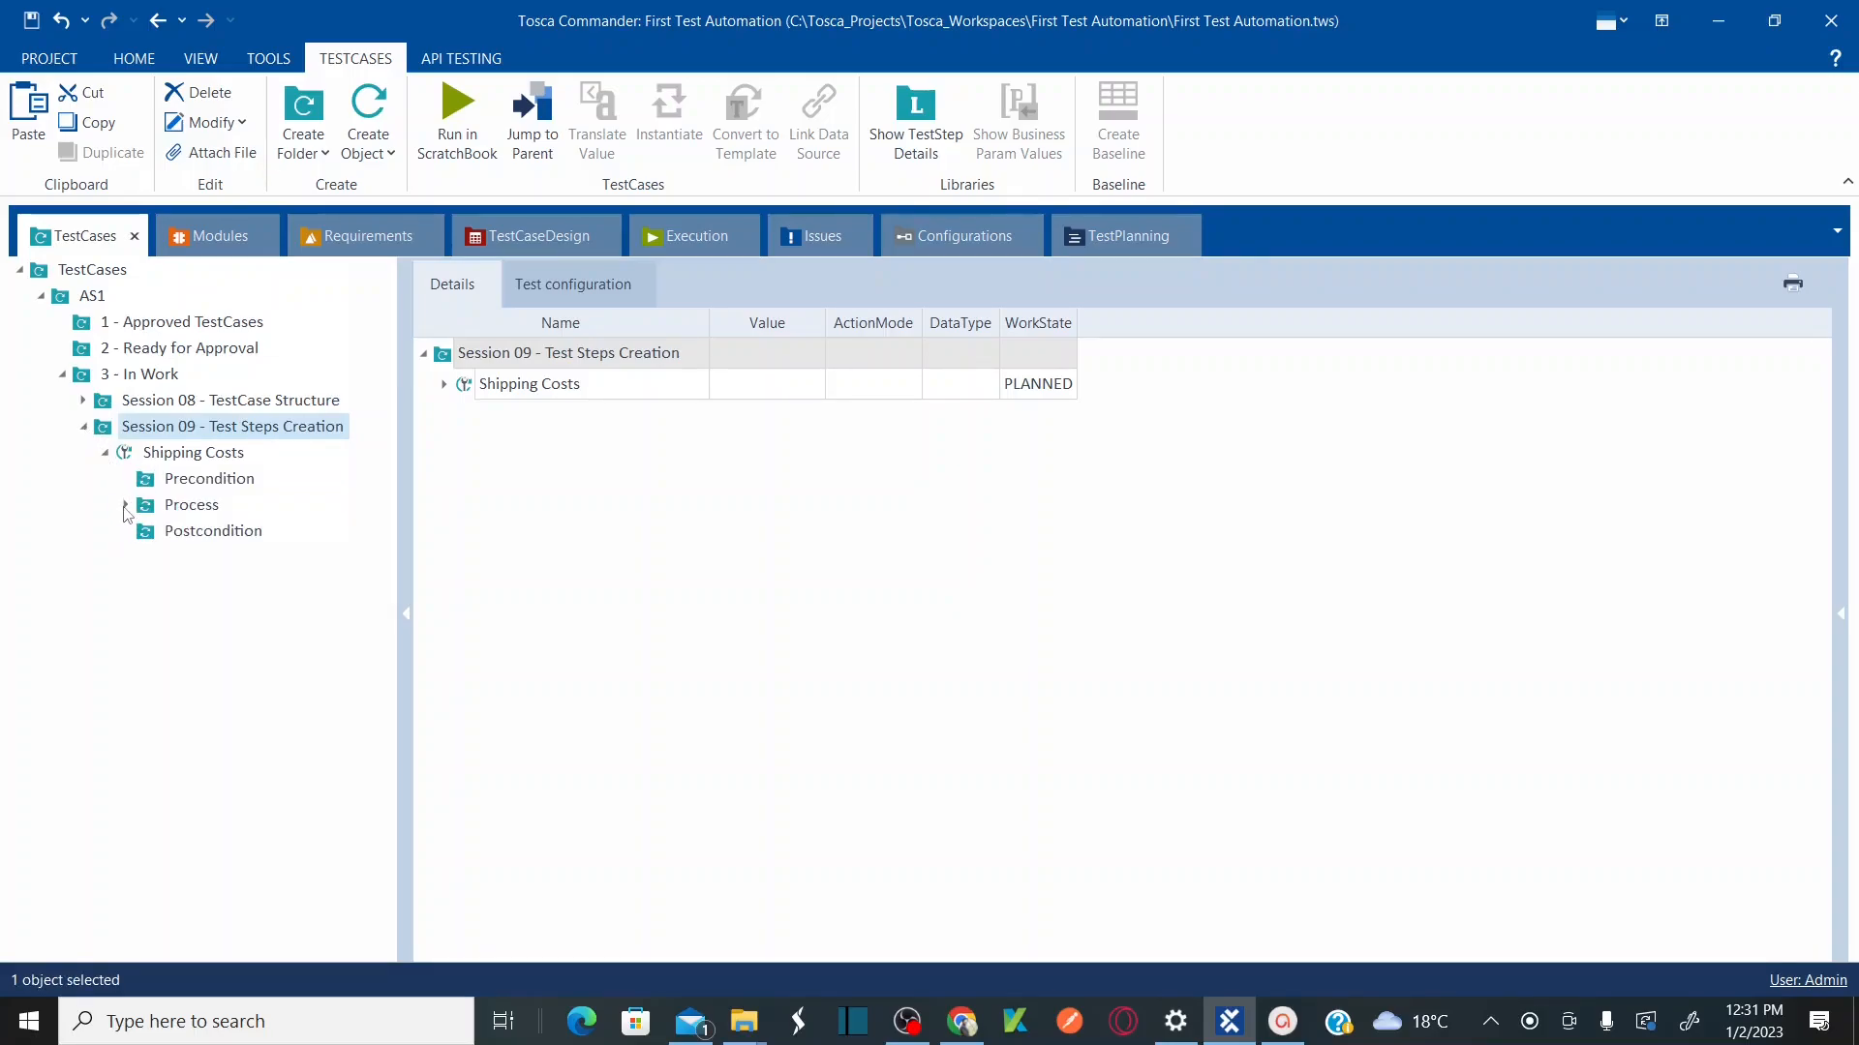
{"action": "left_click", "coordinate": [125, 505]}
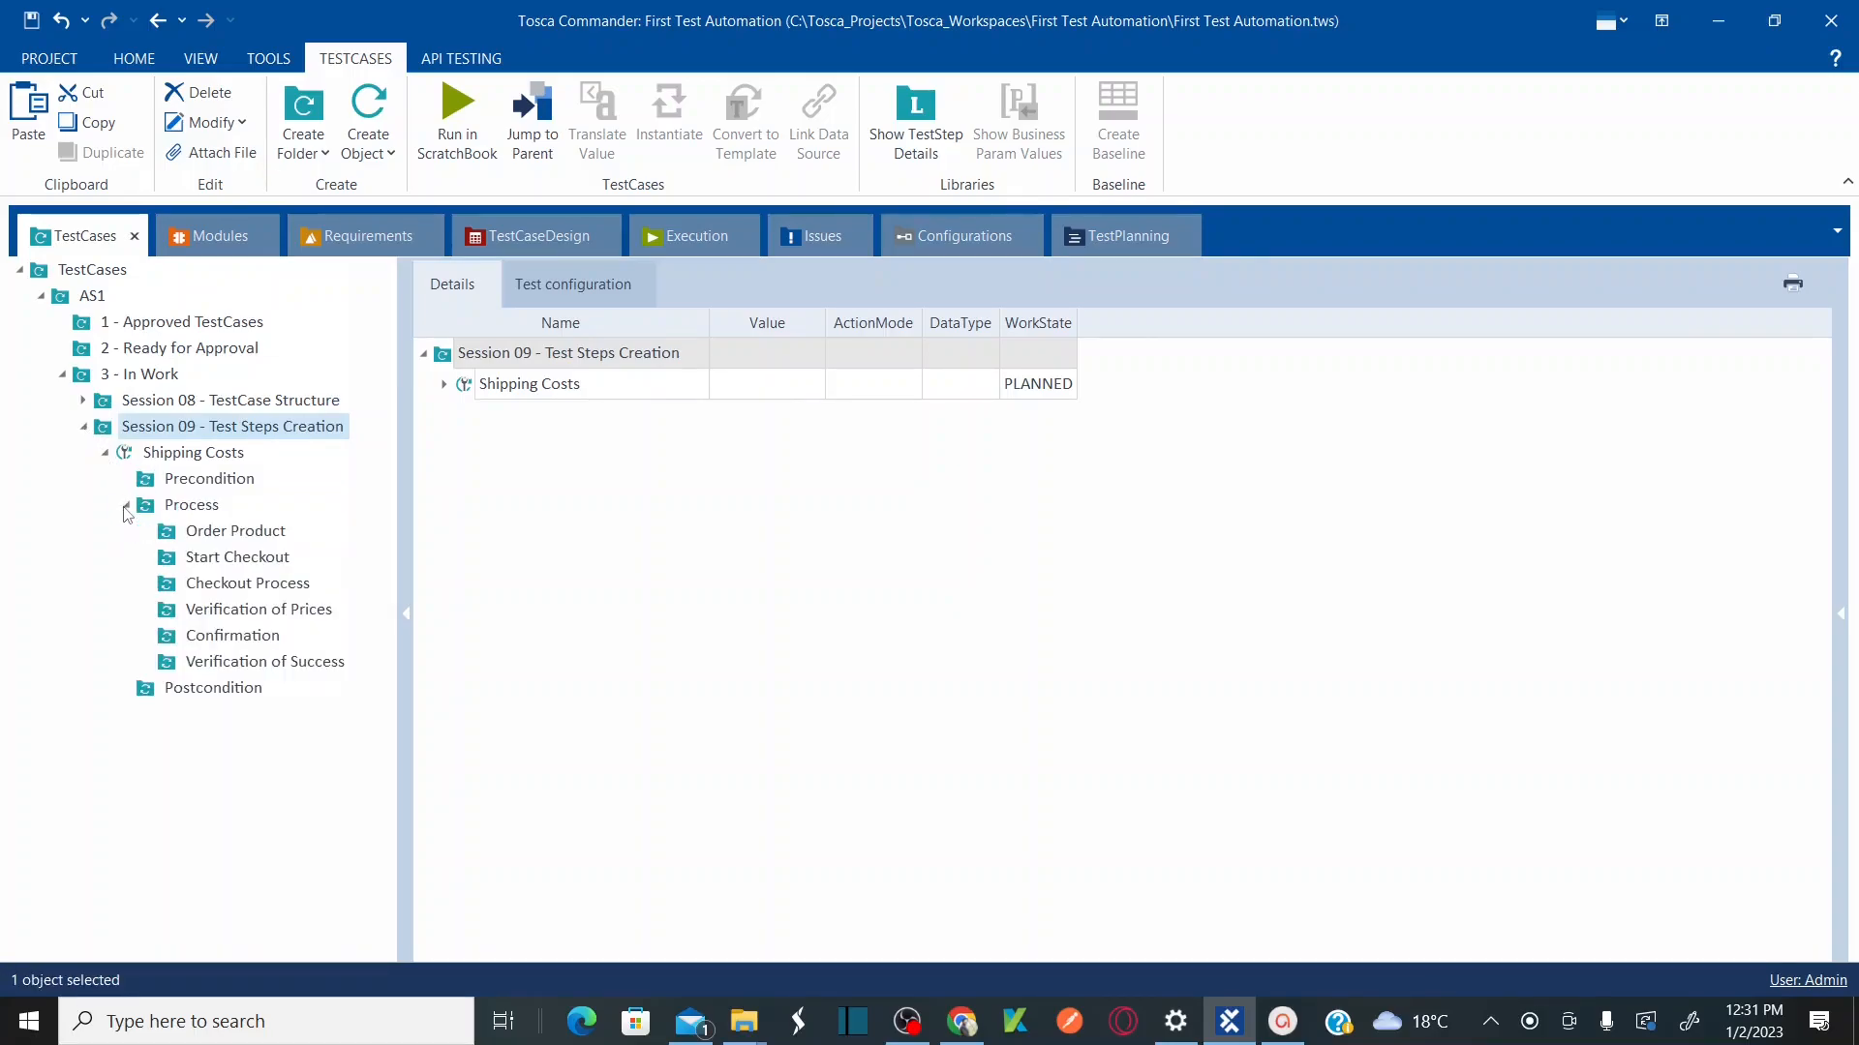
Step: Show the Modules section, and switch to Chrome to open the Demo Web Shop login page at demowebshop.tricentis.com/login
{"action": "left_click", "coordinate": [207, 237]}
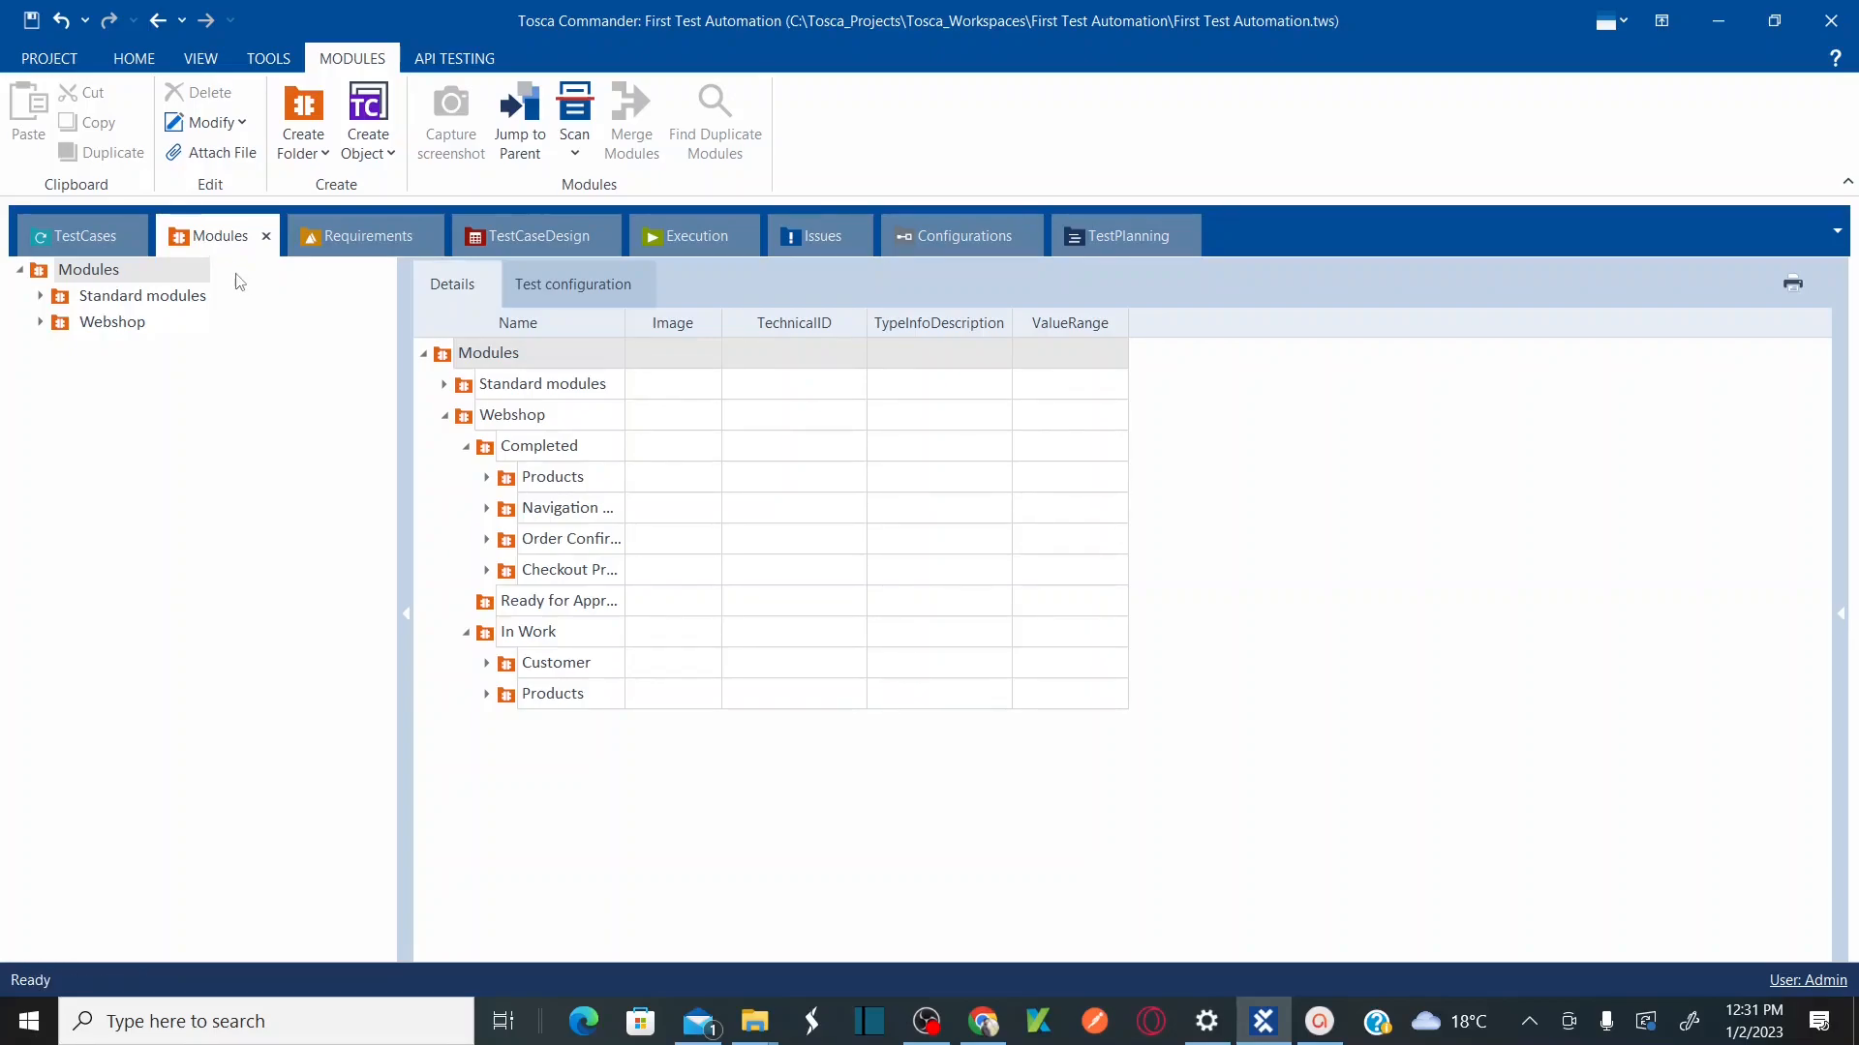
{"action": "left_click", "coordinate": [982, 1021]}
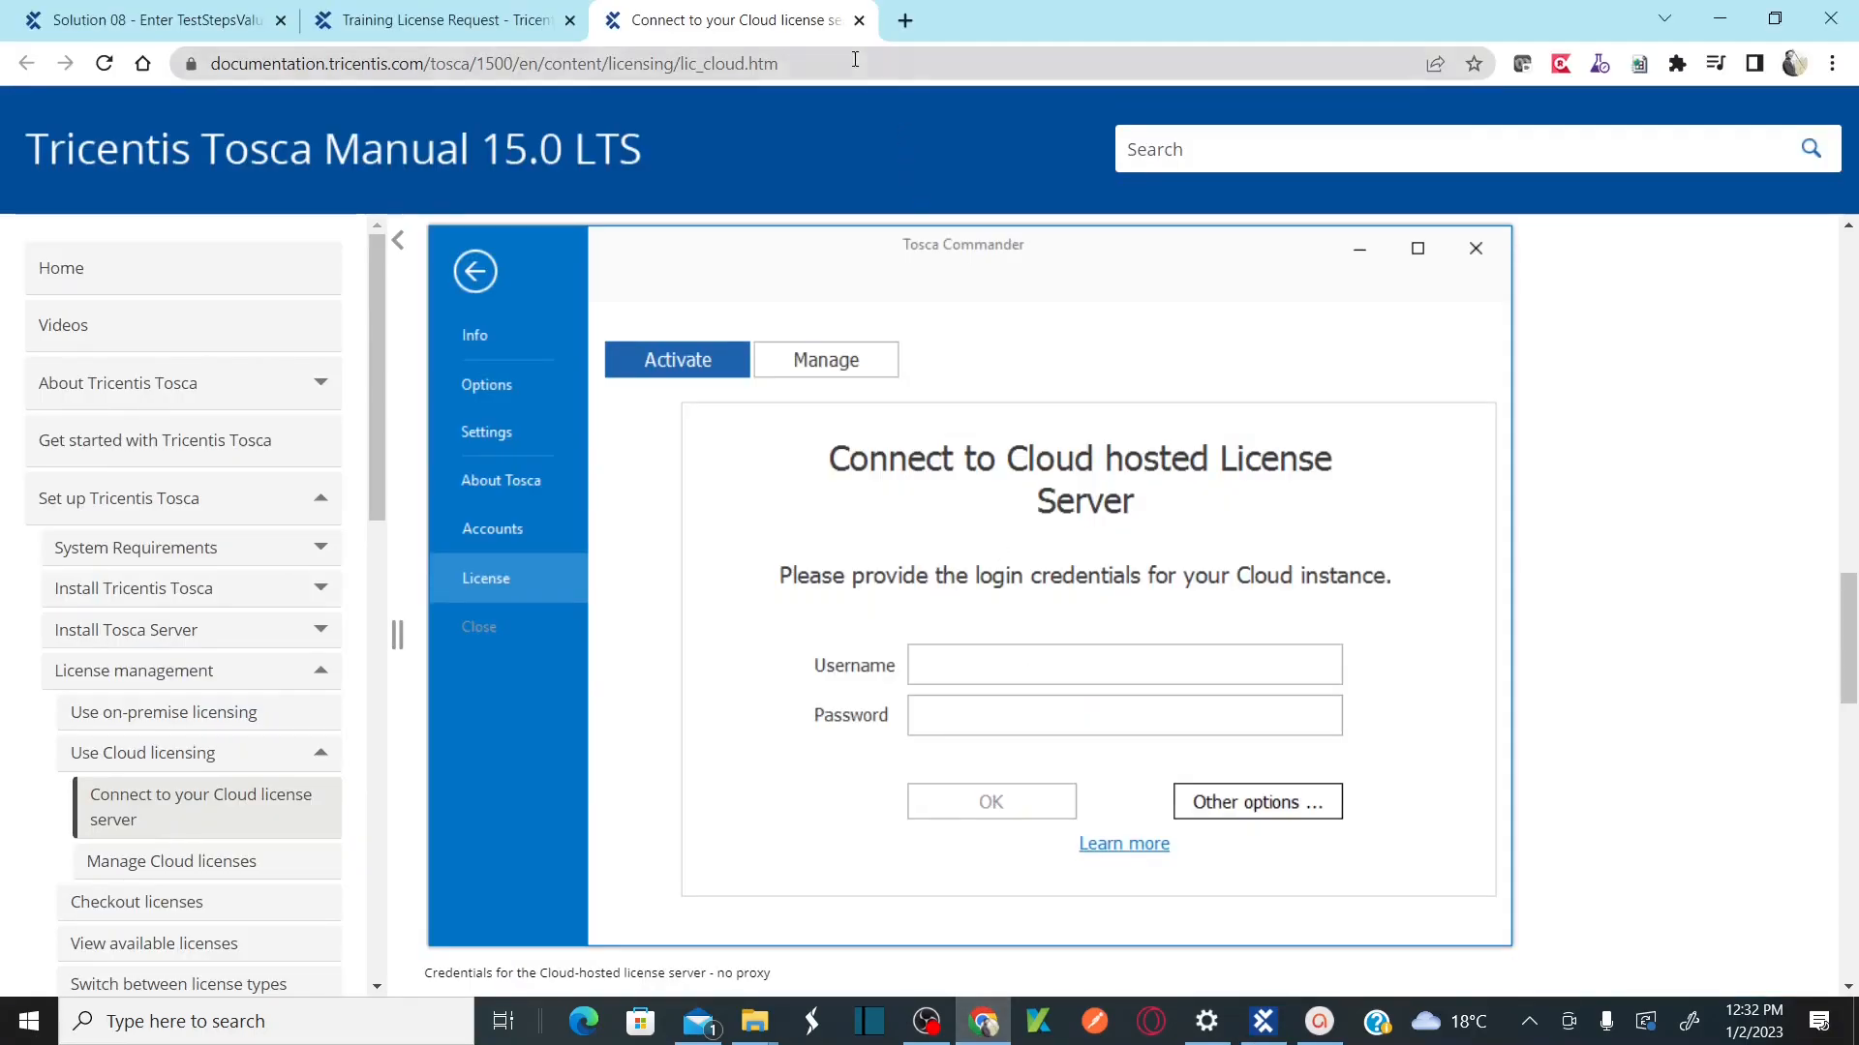
{"action": "left_click", "coordinate": [855, 59]}
{"action": "type", "text": "we"}
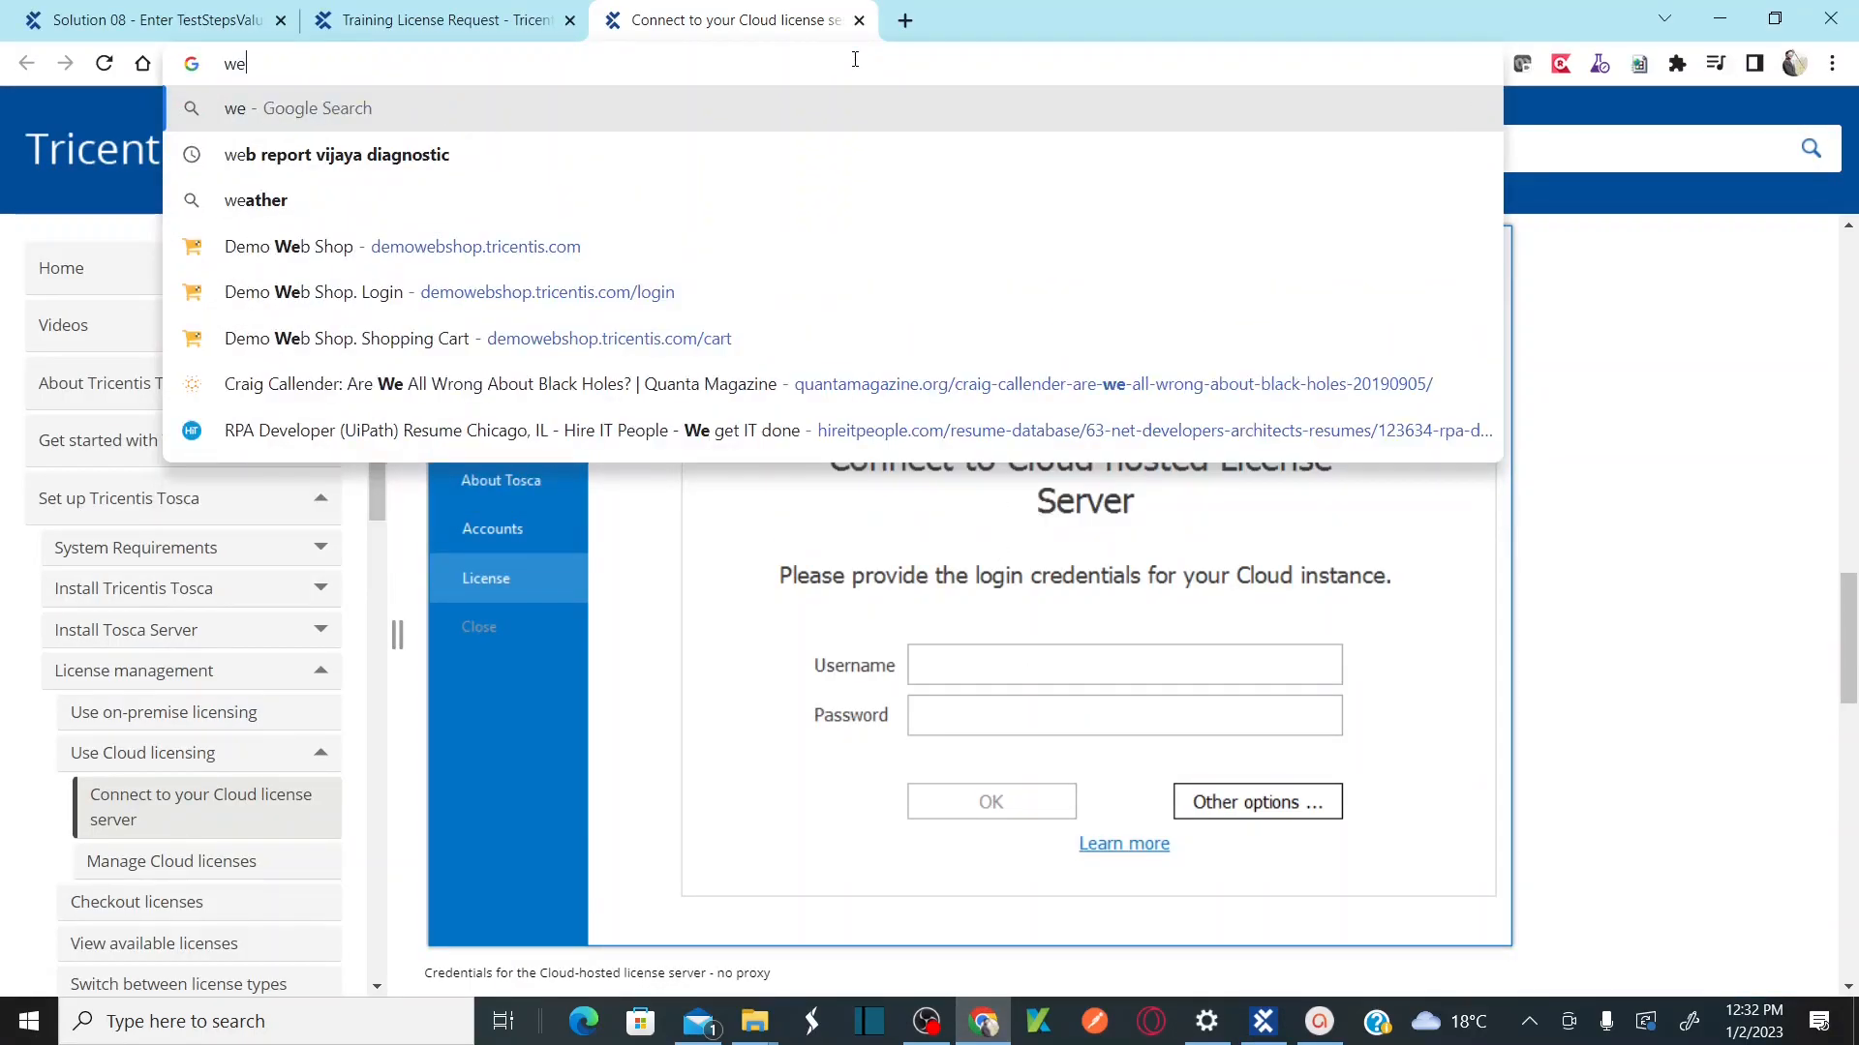
{"action": "key", "text": "Down"}
{"action": "key", "text": "Down"}
{"action": "key", "text": "Down"}
{"action": "key", "text": "Down"}
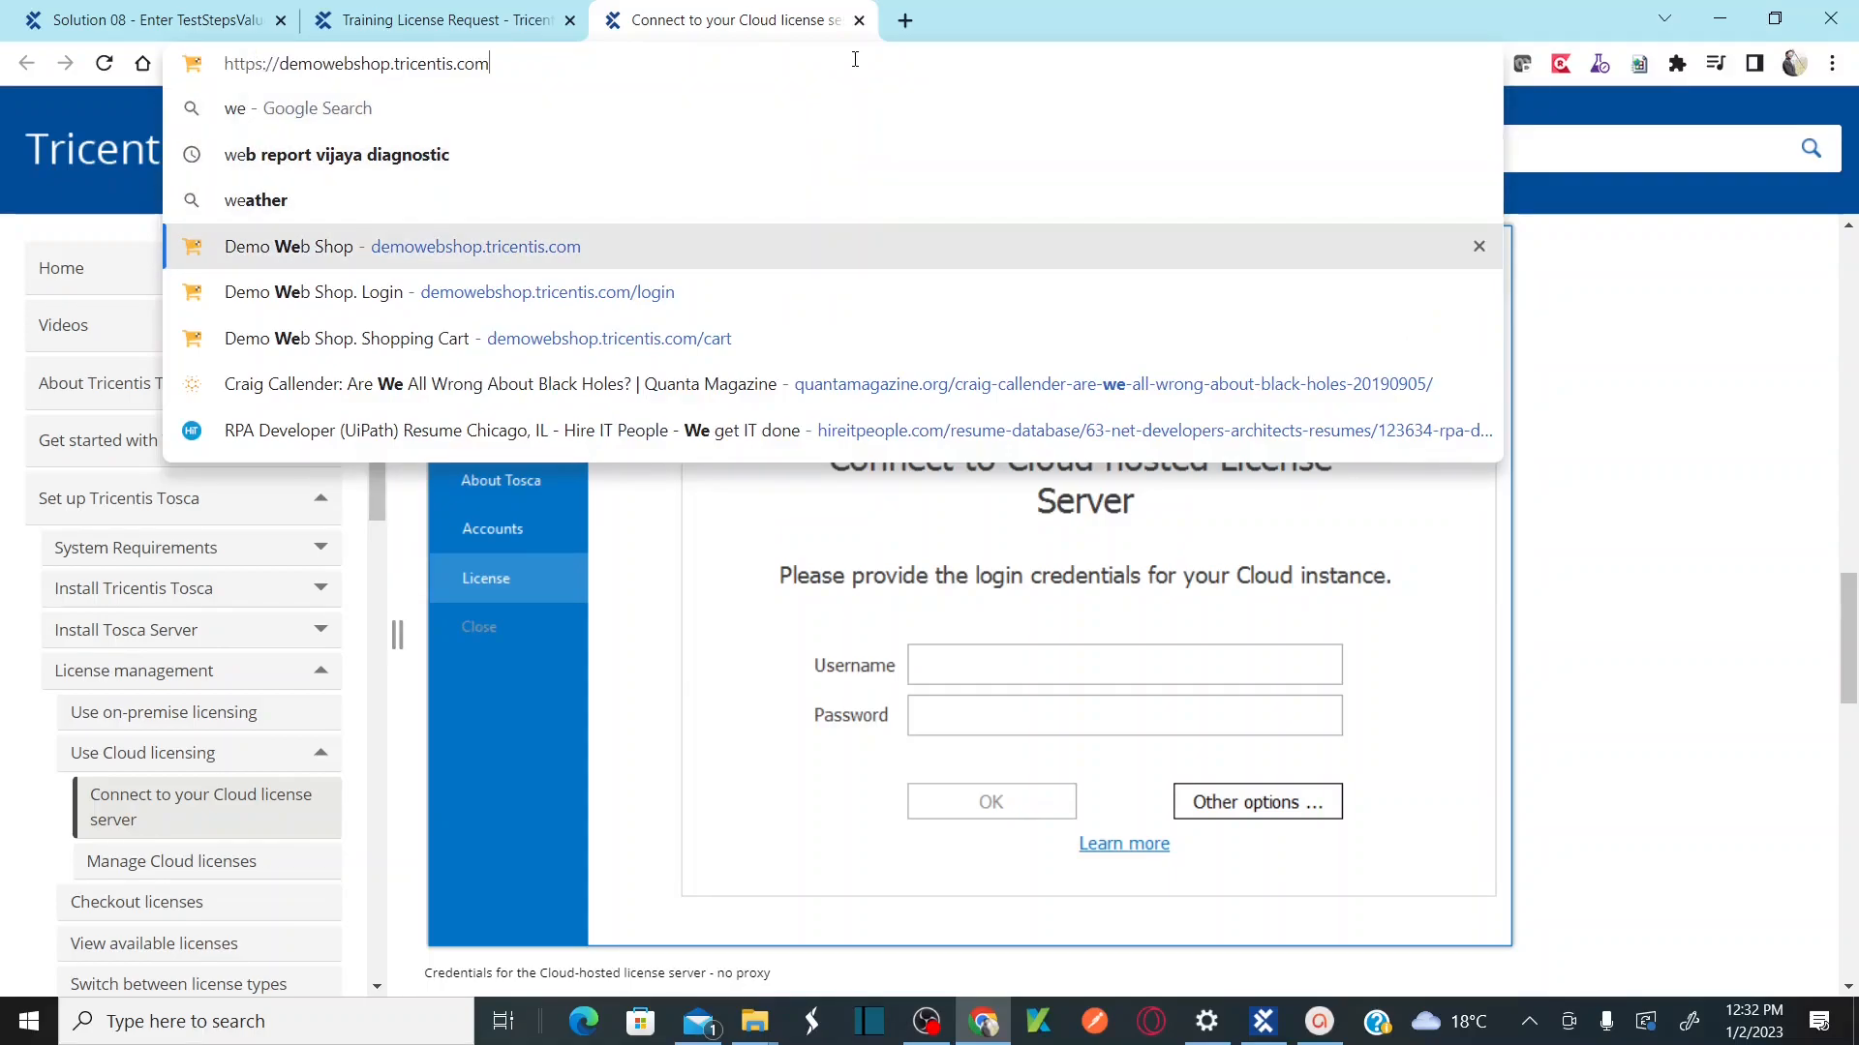
{"action": "key", "text": "Return"}
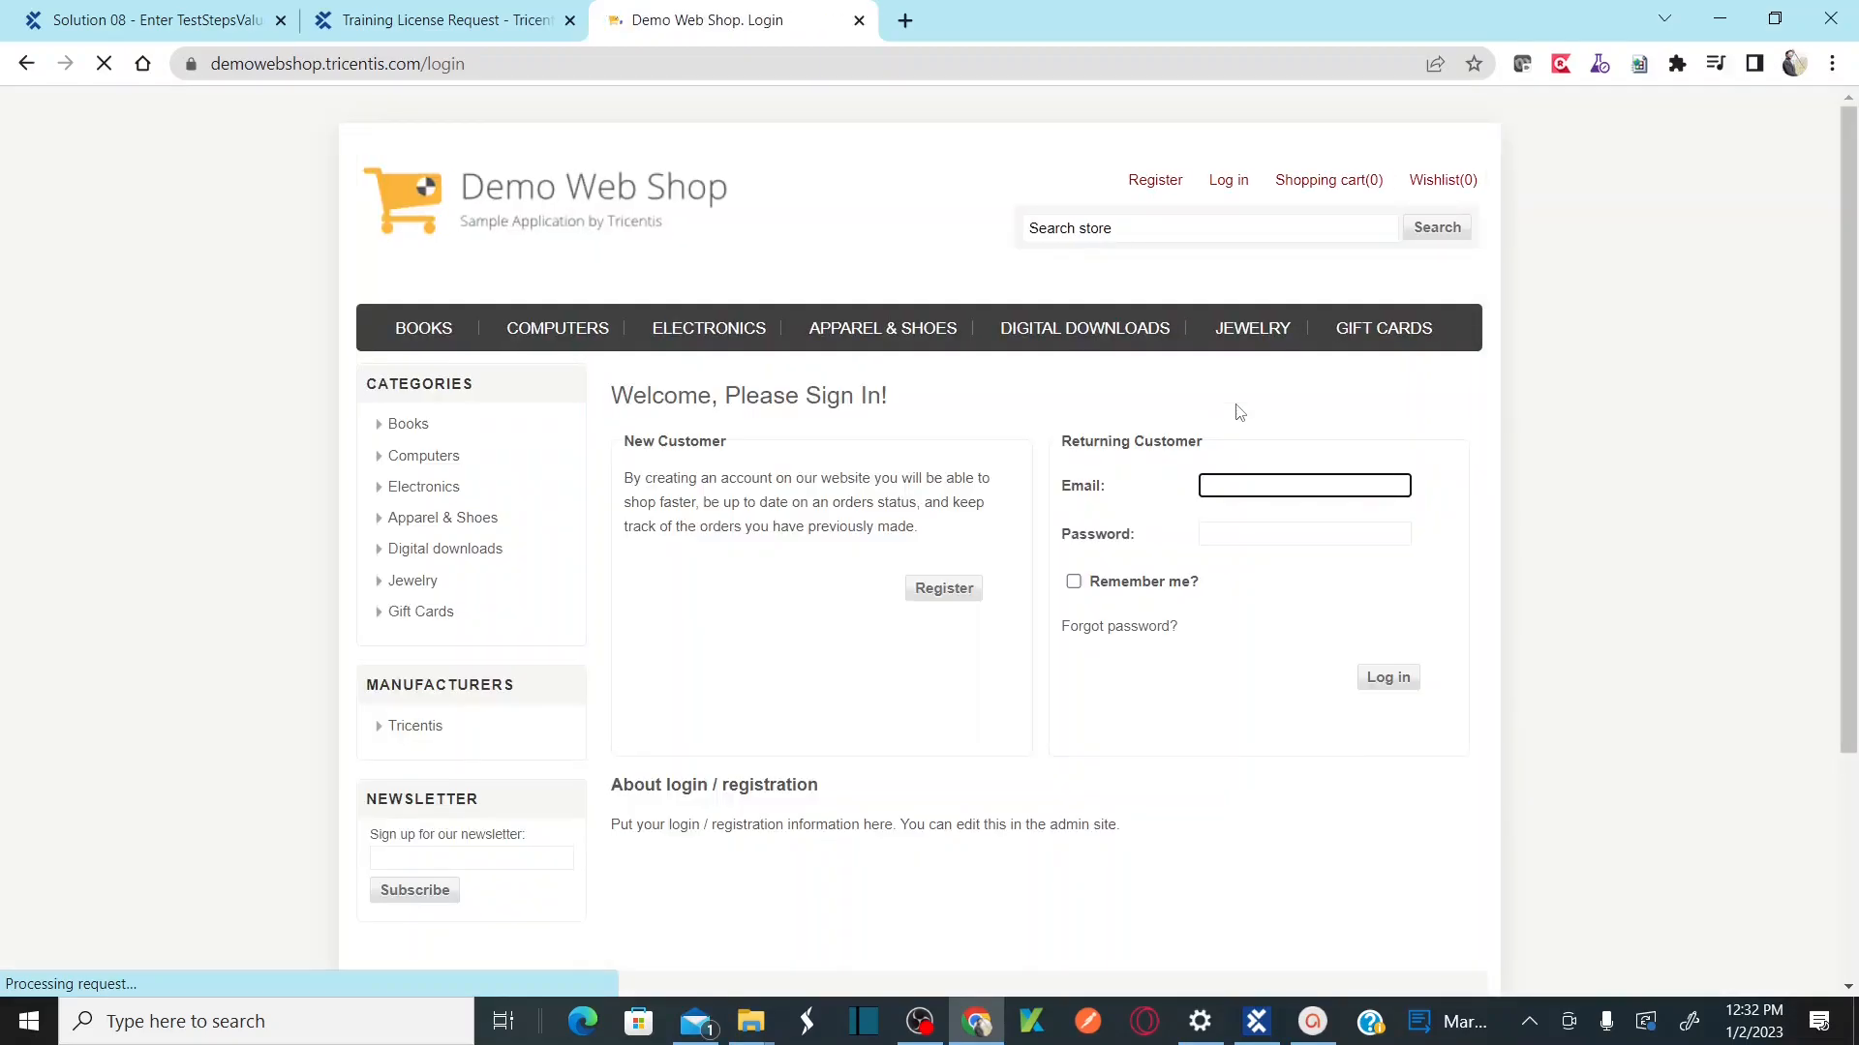
{"action": "left_click", "coordinate": [1709, 471]}
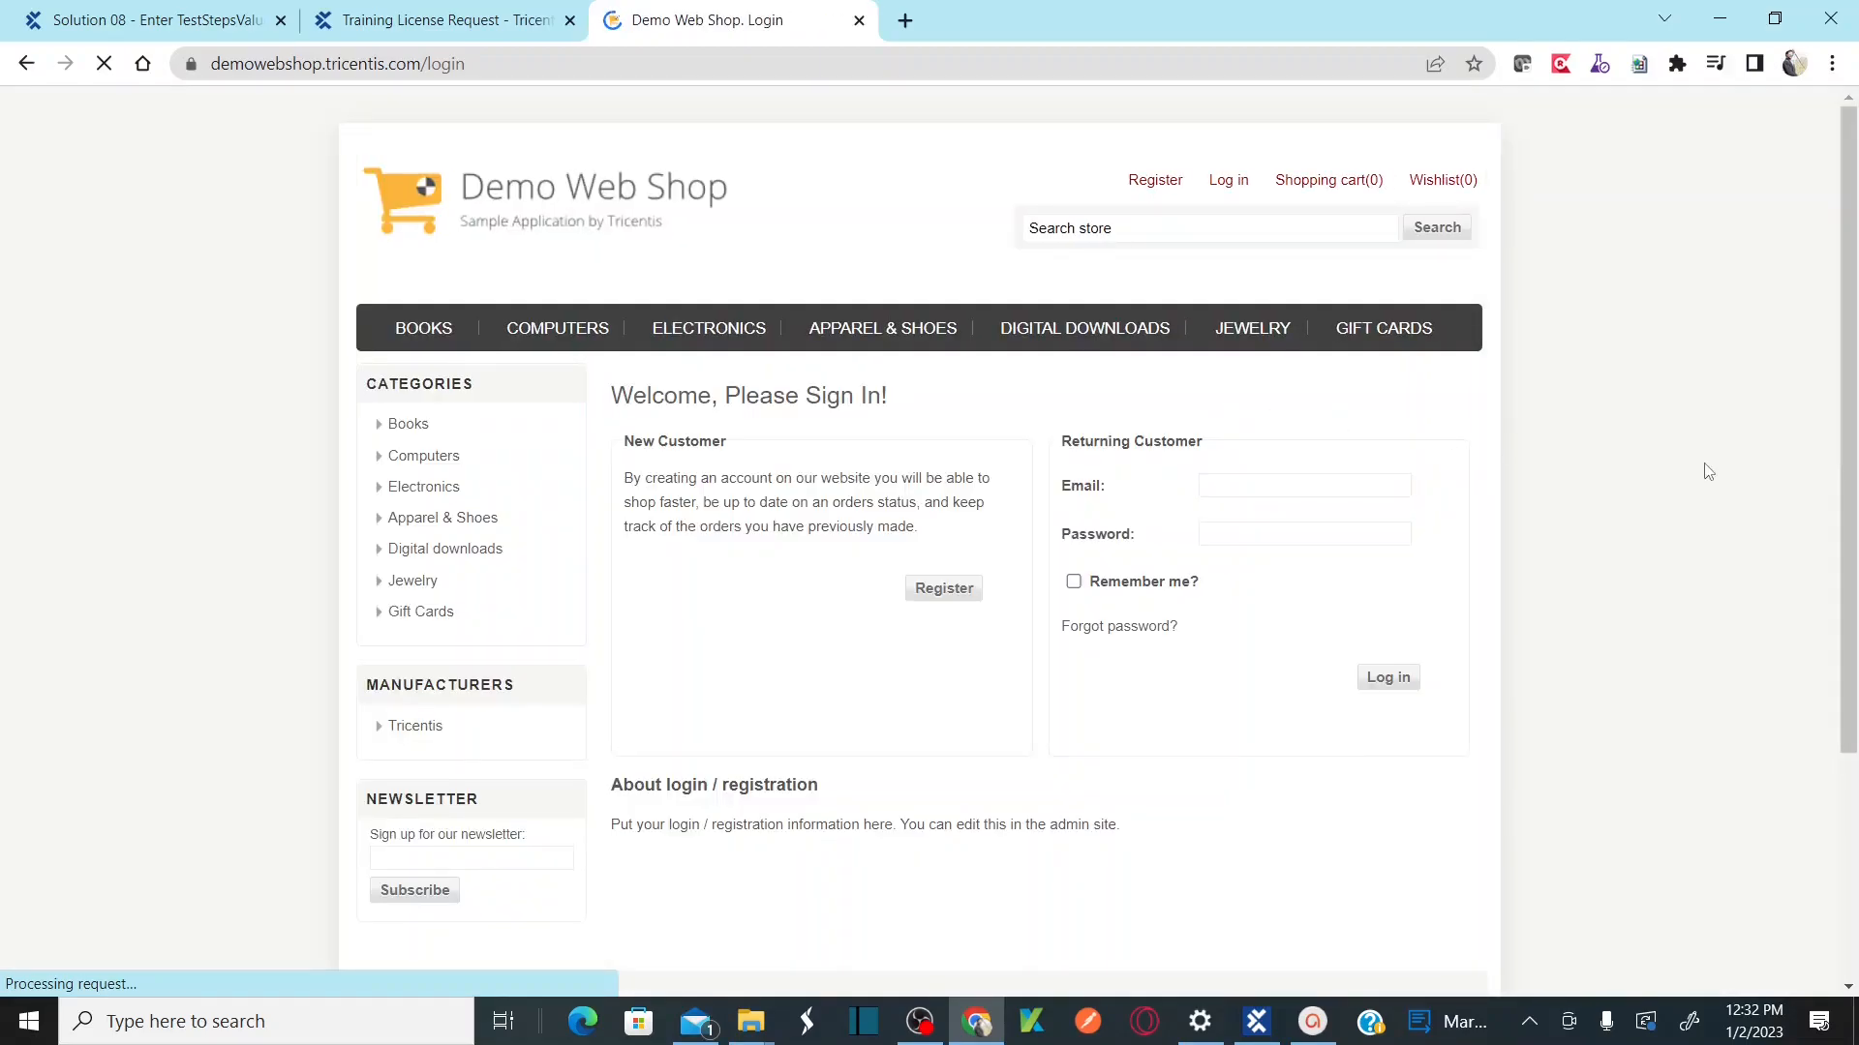
{"action": "left_click", "coordinate": [525, 66]}
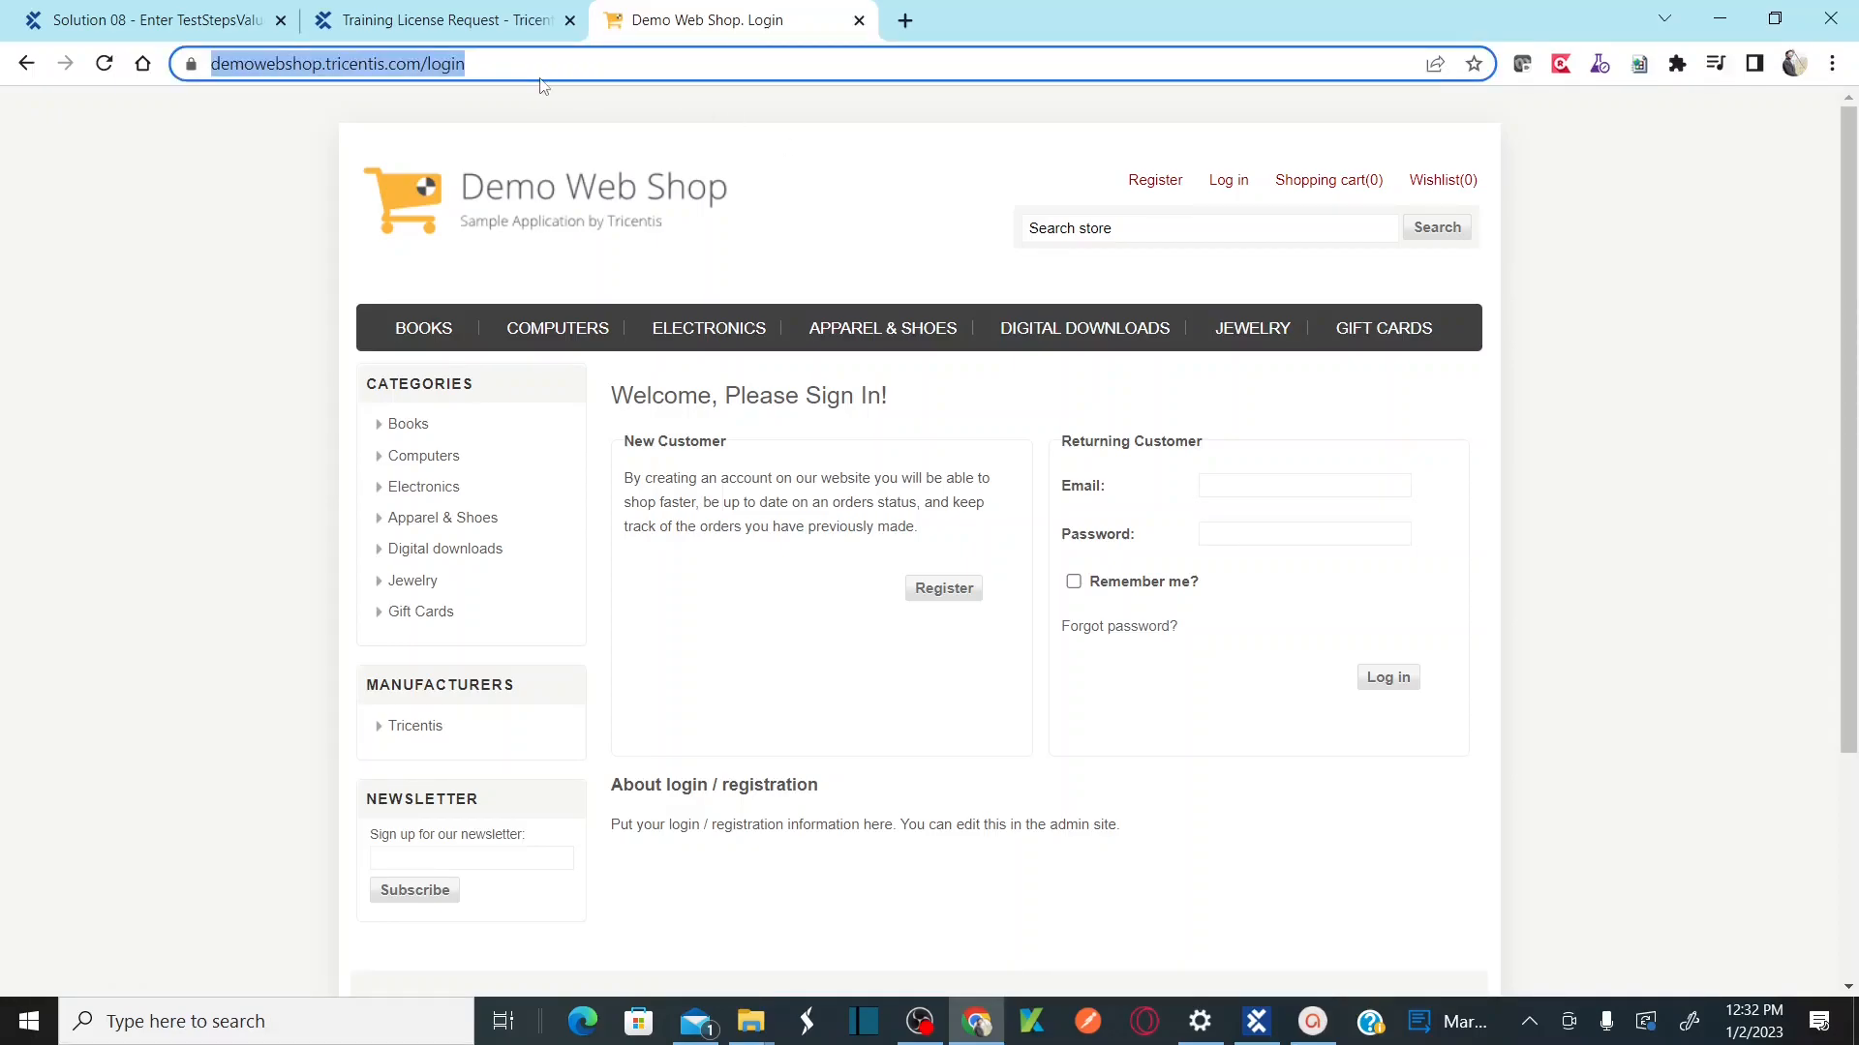
{"action": "left_click", "coordinate": [920, 1022]}
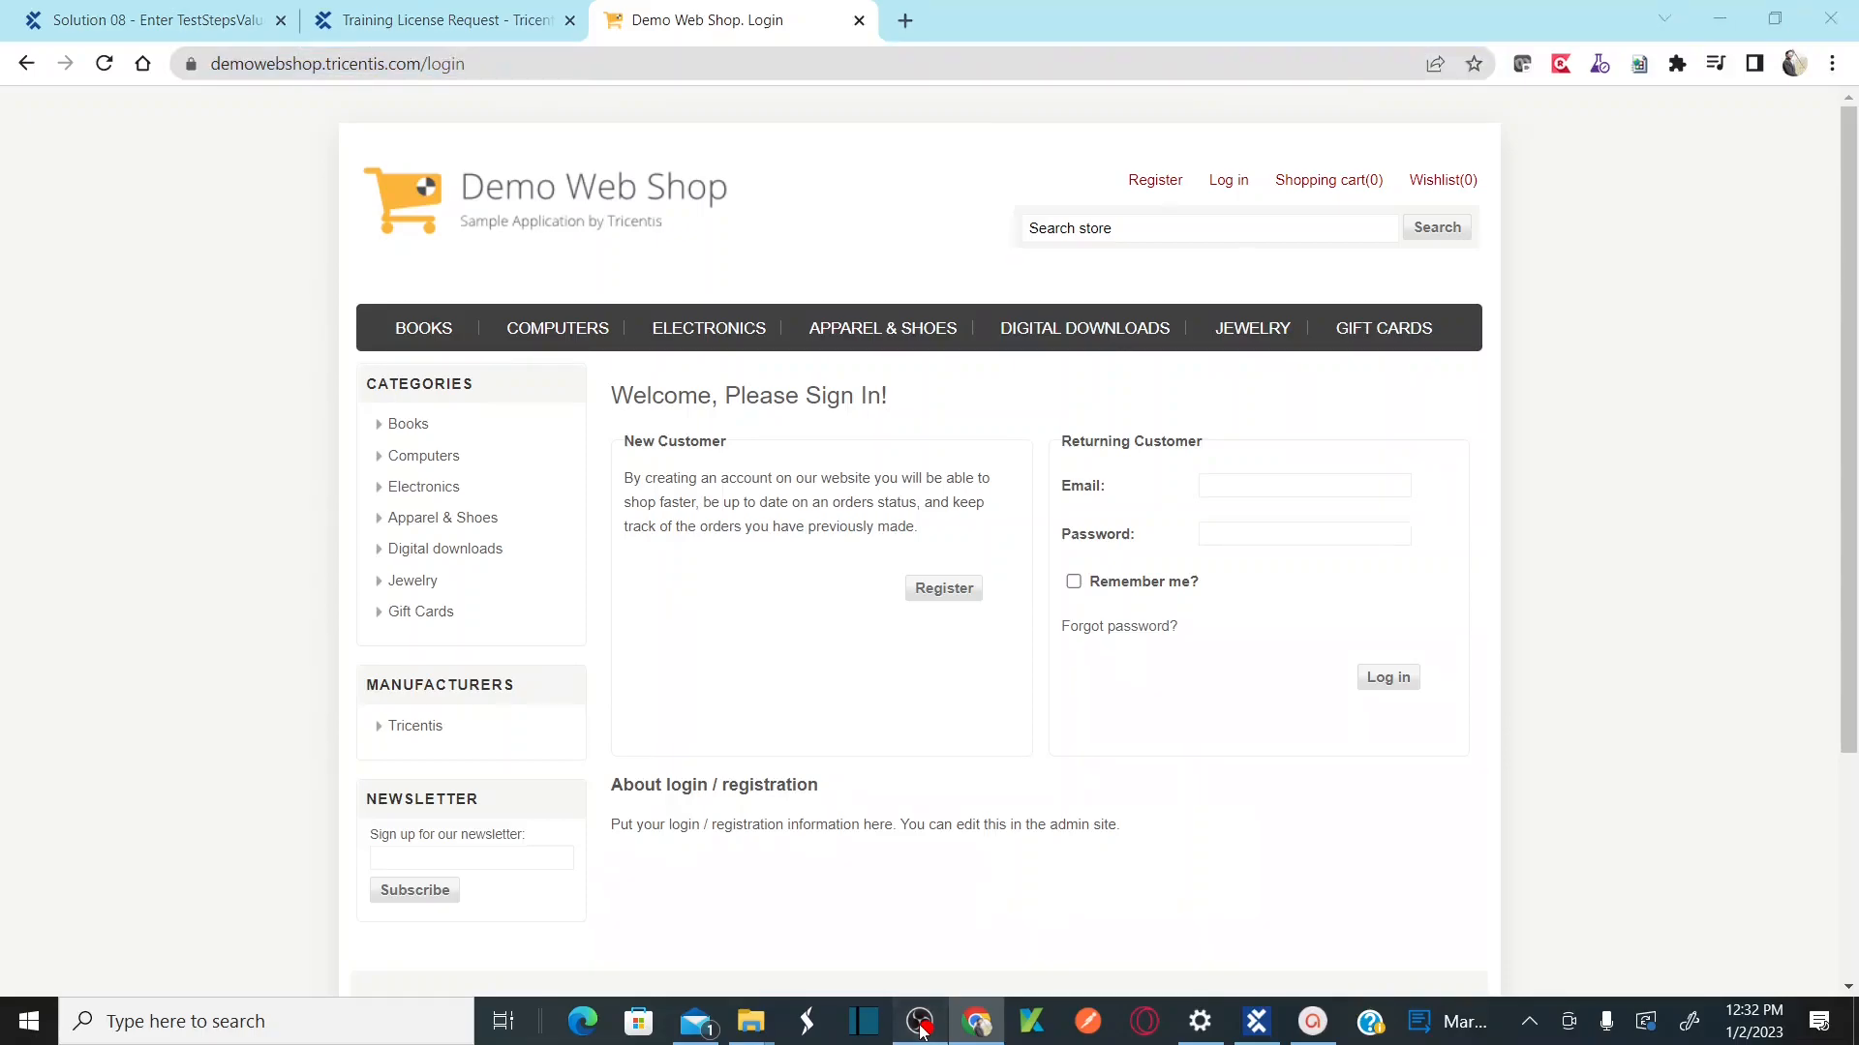
{"action": "left_click", "coordinate": [920, 1022]}
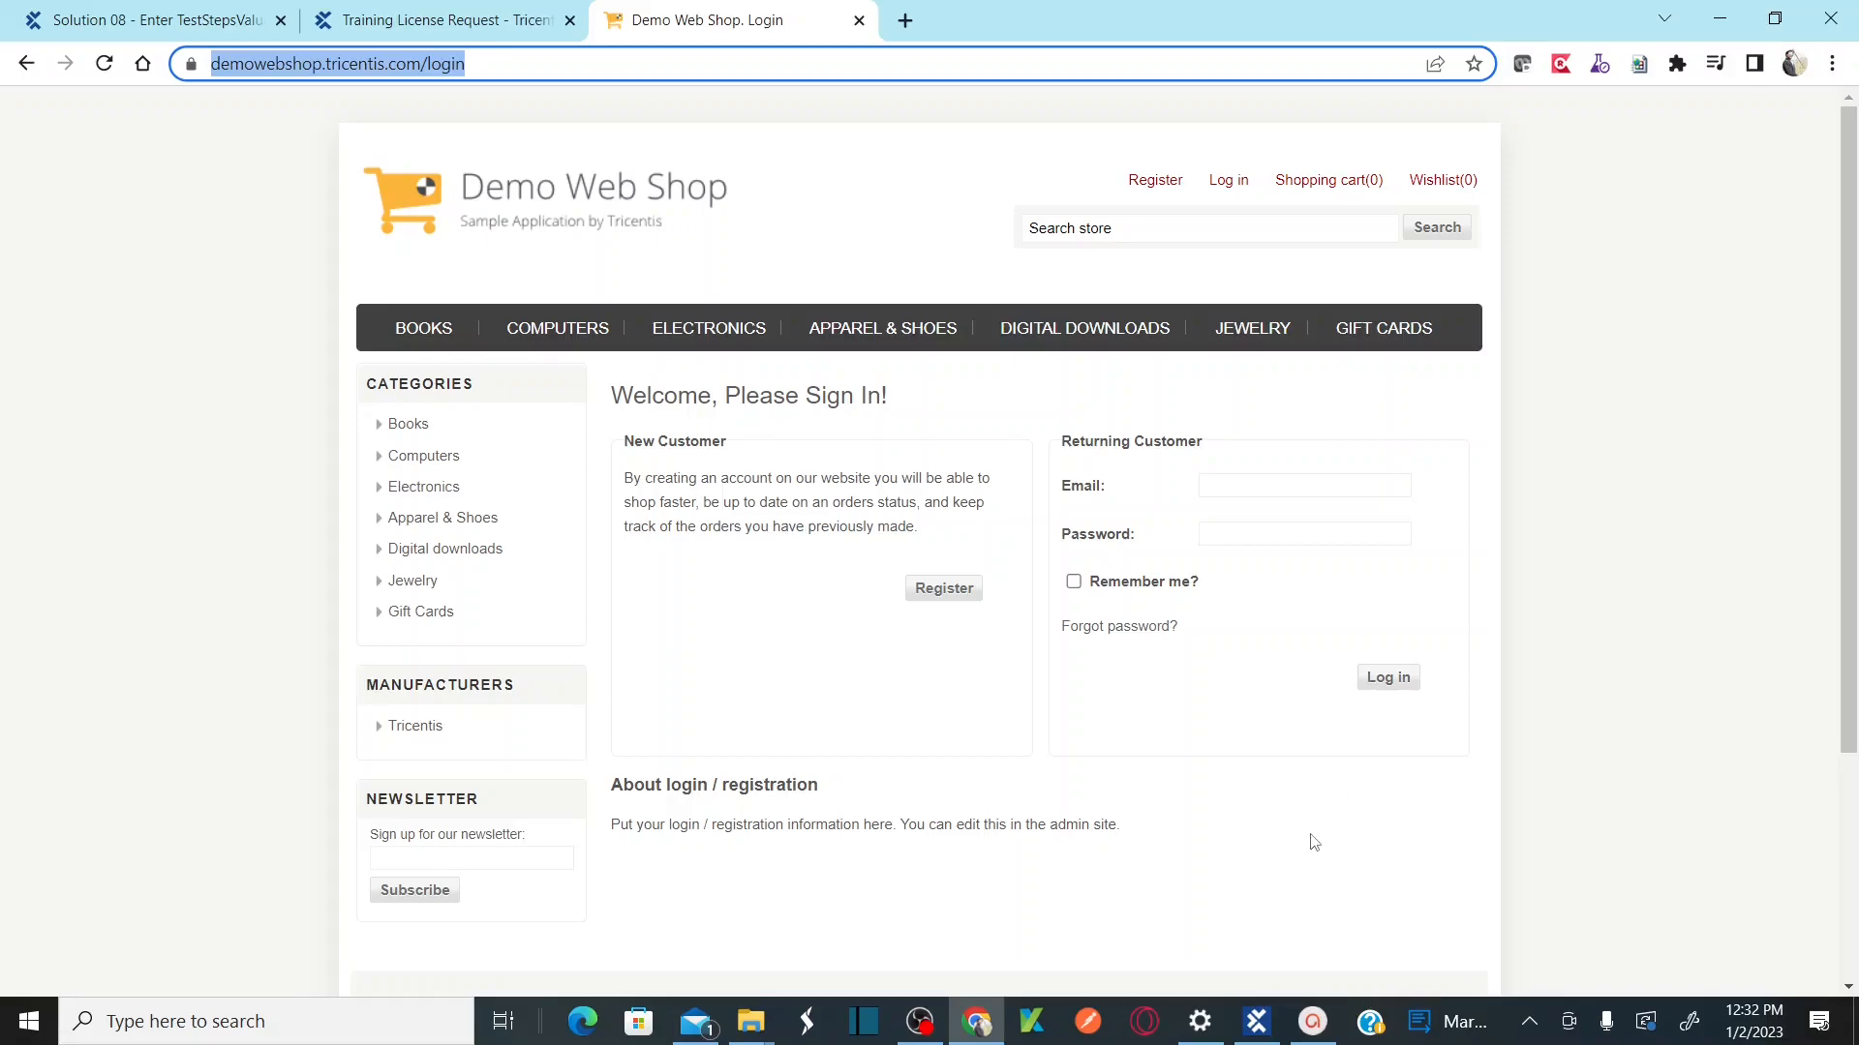
Step: Switch back to Tosca Commander and open the "Exercise 03 - Log In Page" folder under Webshop, In Work, Customer
{"action": "left_click", "coordinate": [1242, 1036]}
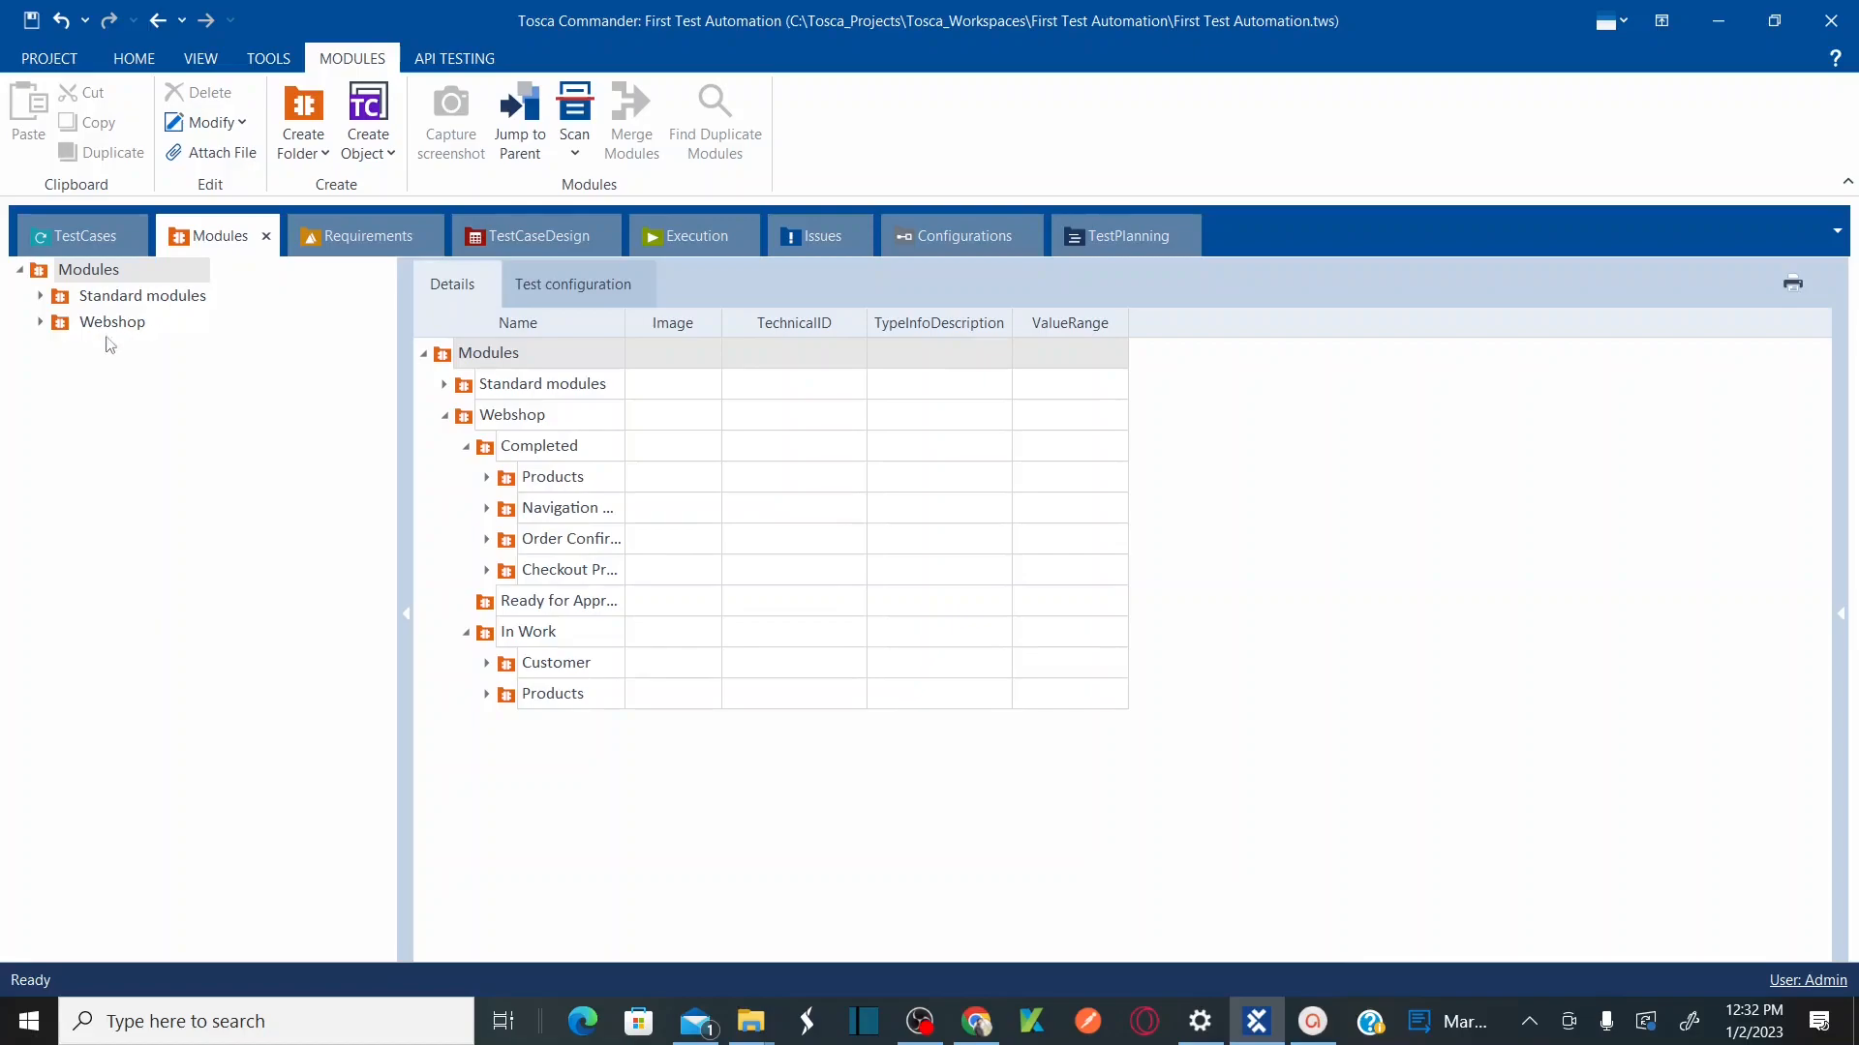
{"action": "left_click", "coordinate": [40, 321]}
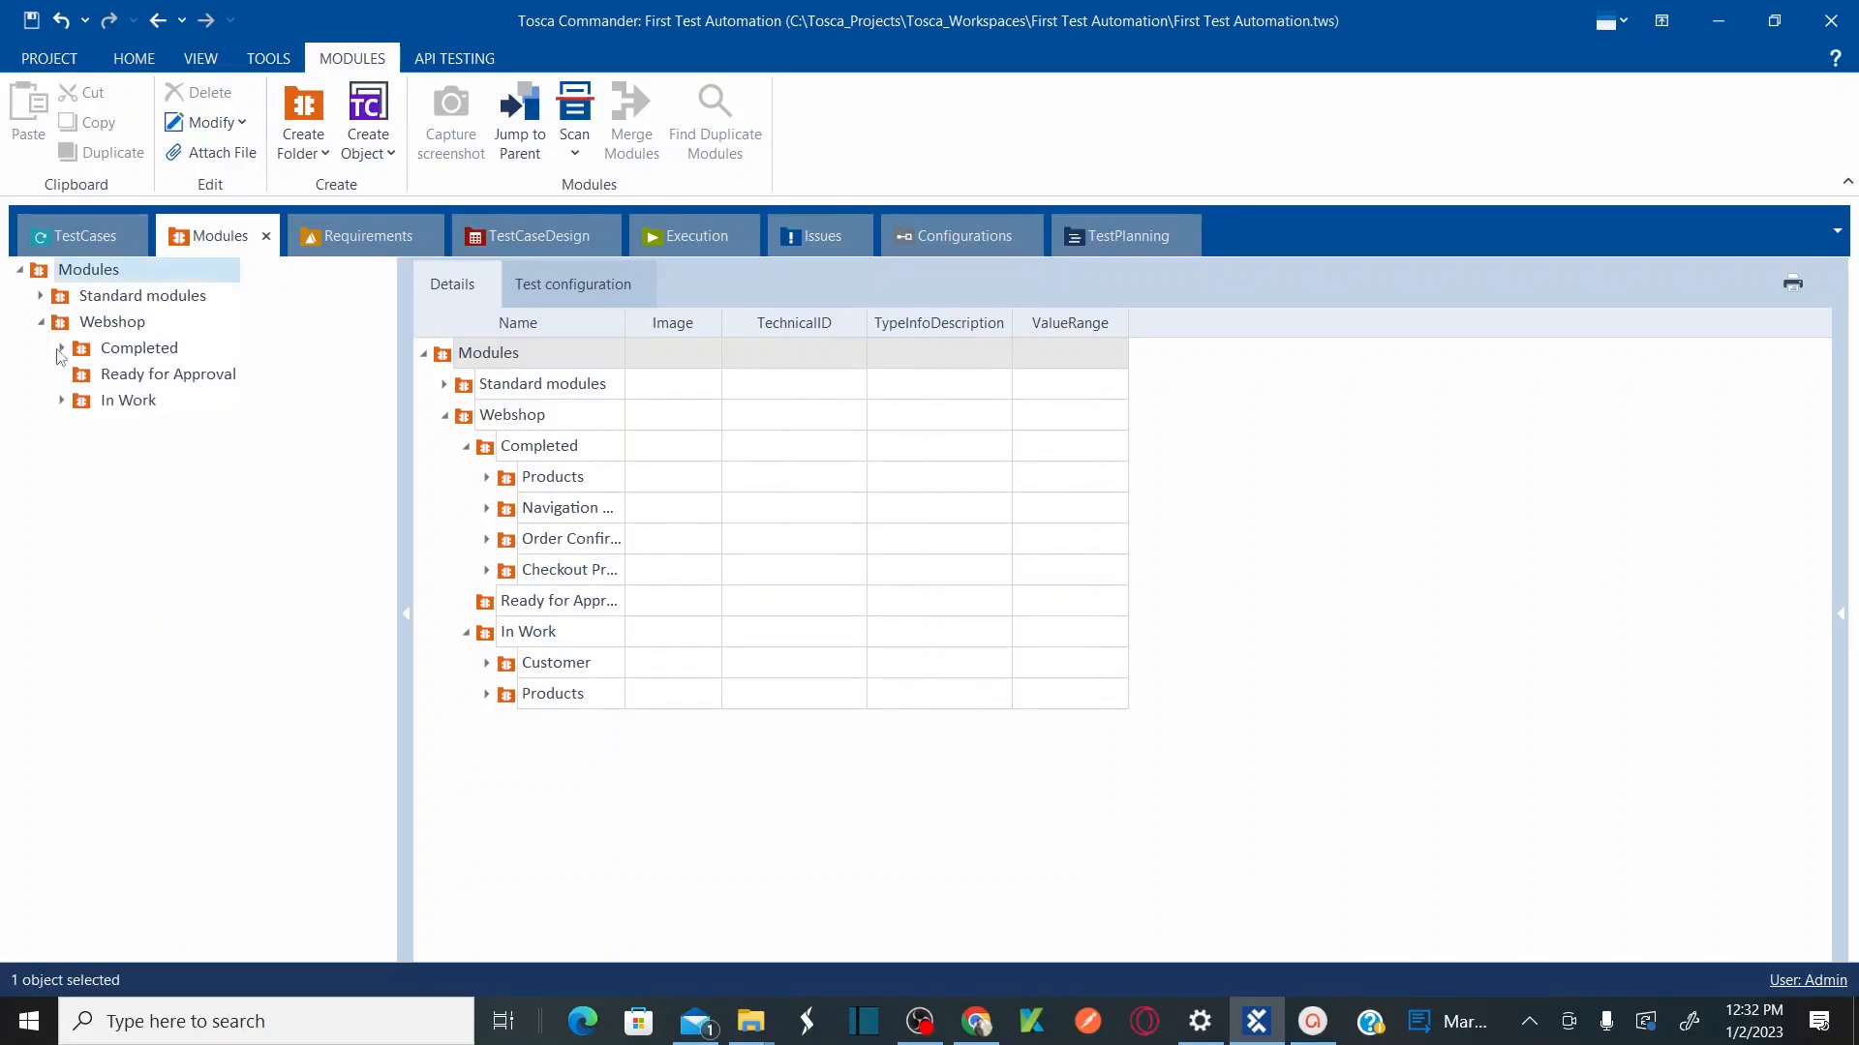
{"action": "left_click", "coordinate": [61, 400]}
{"action": "left_click", "coordinate": [84, 427]}
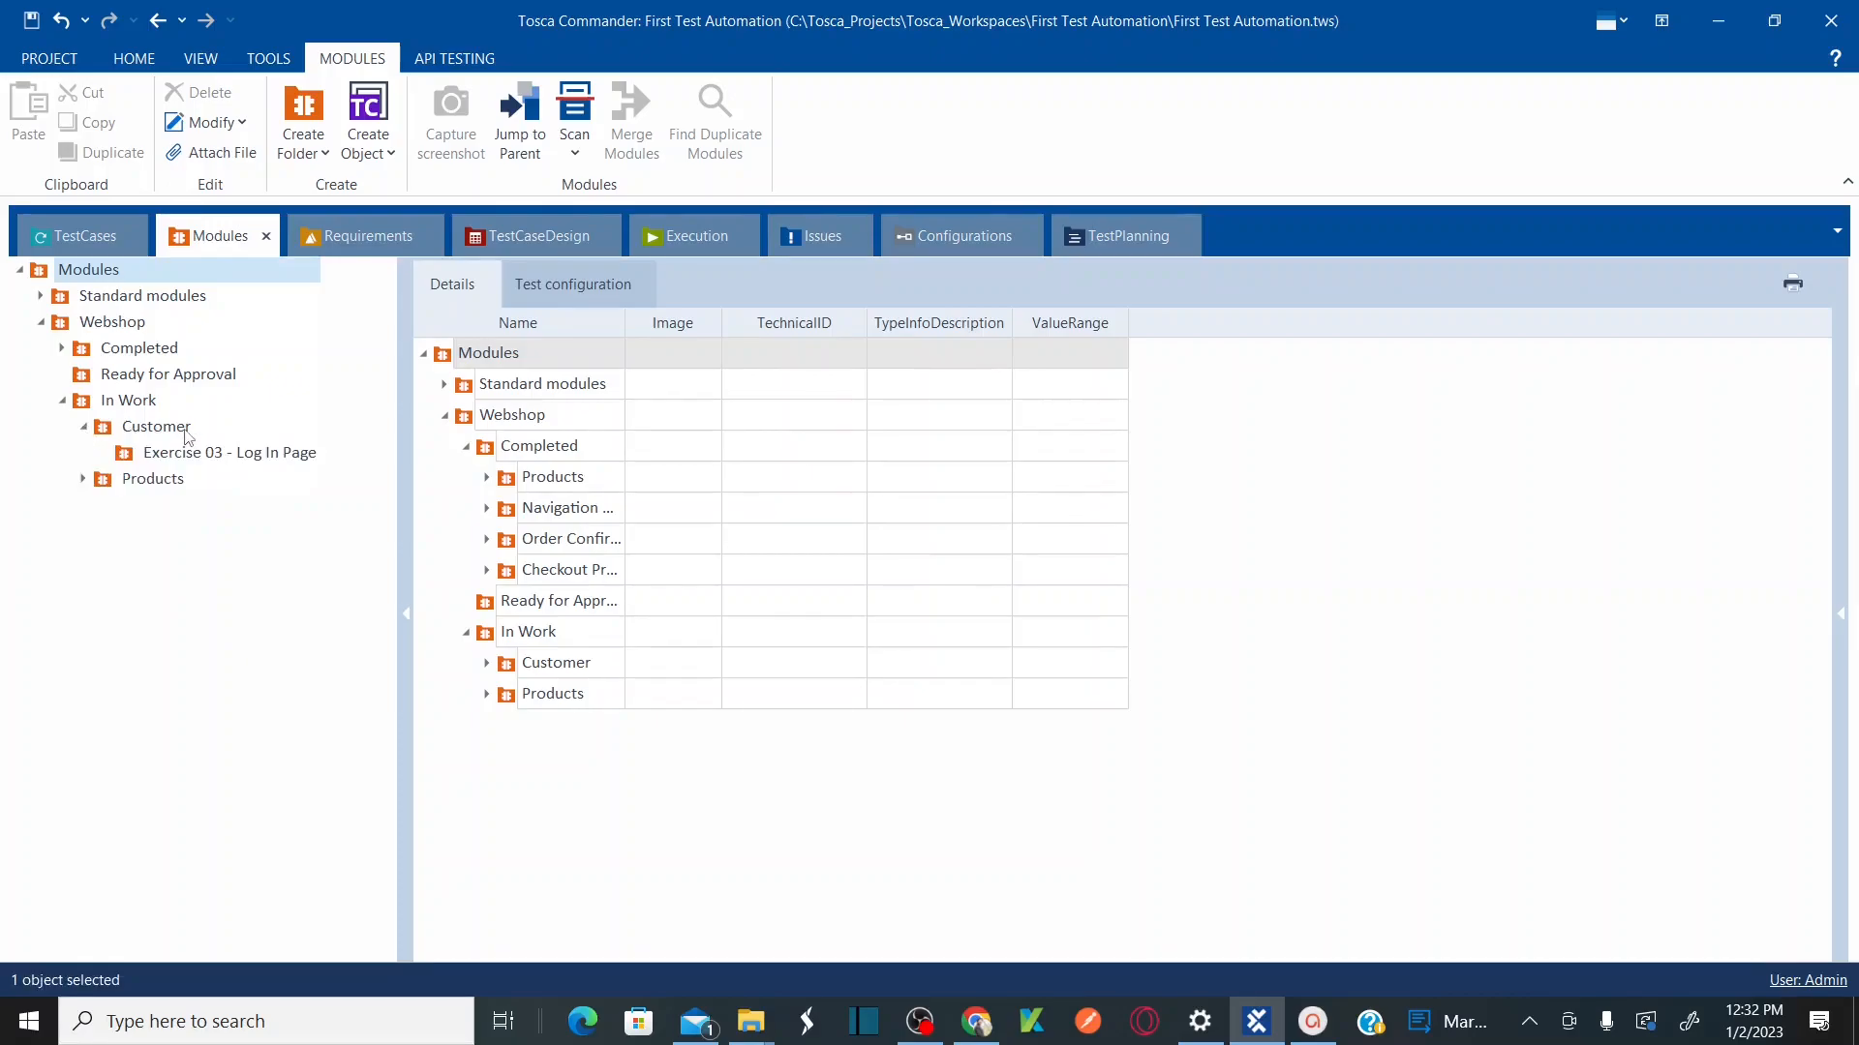
{"action": "left_click", "coordinate": [230, 458]}
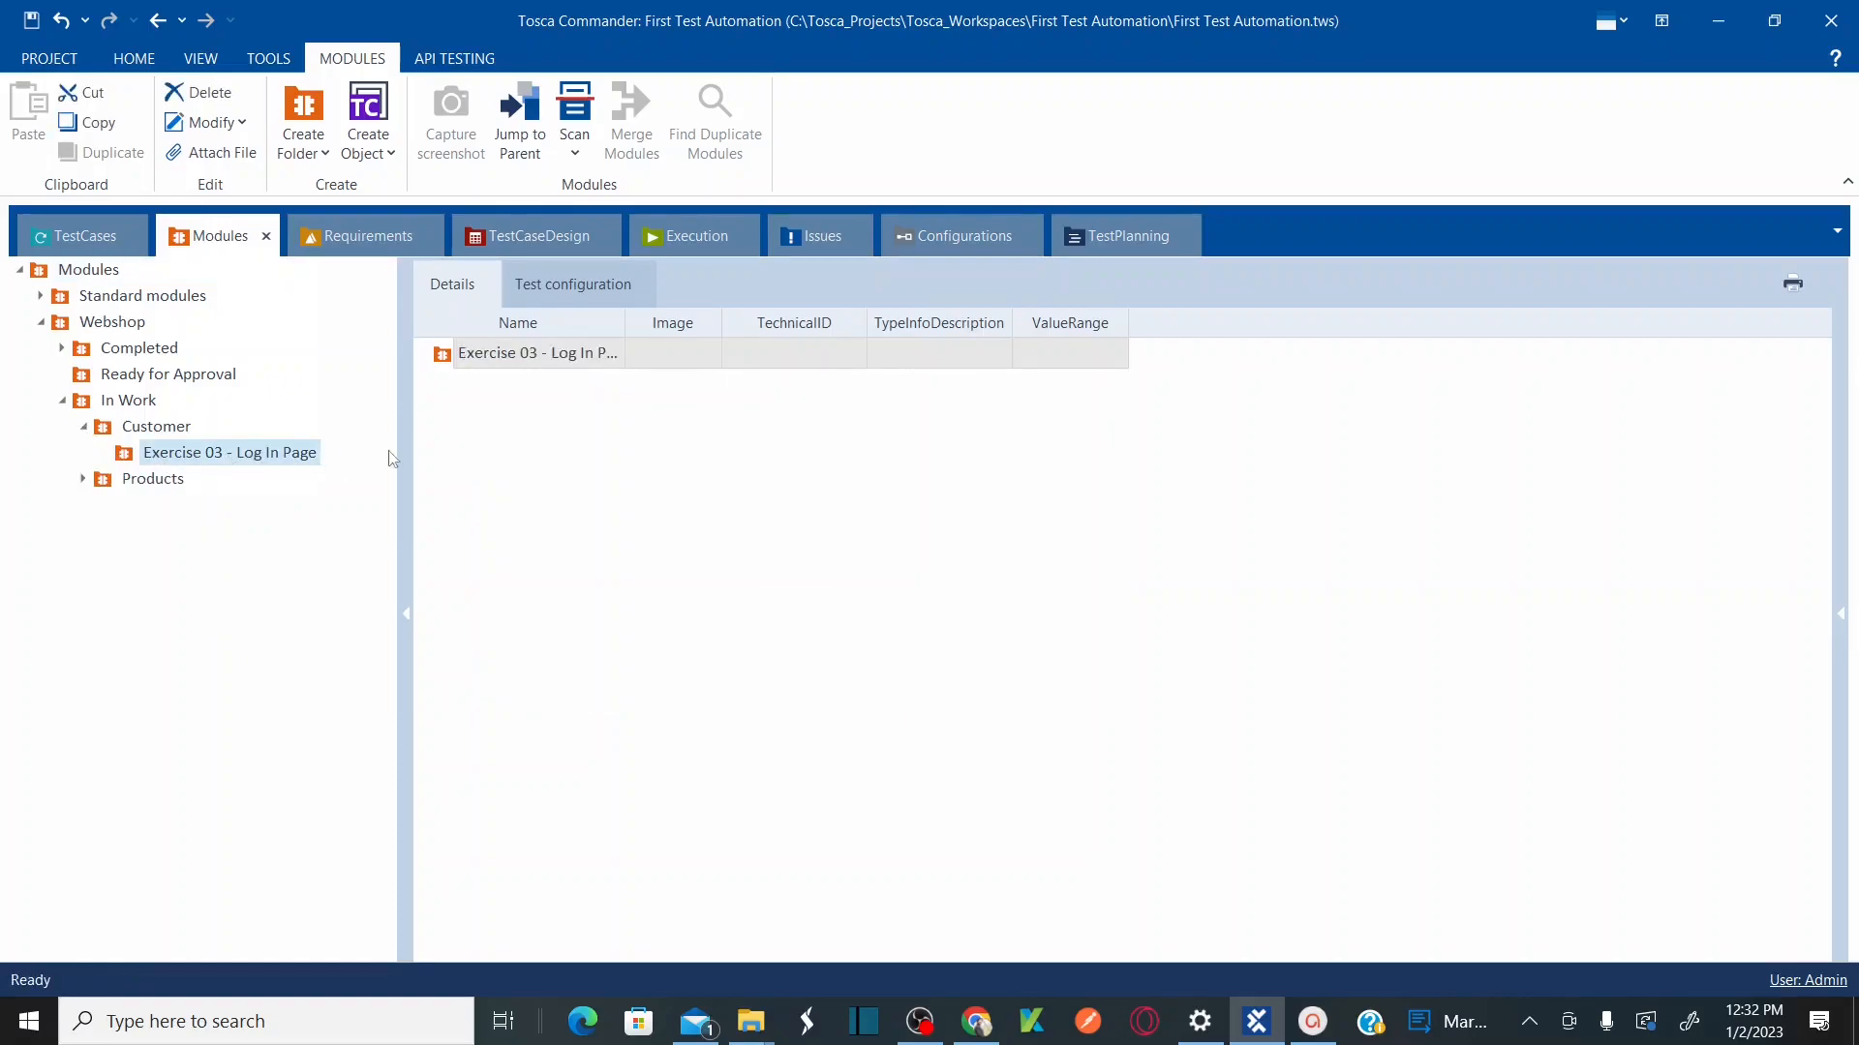
Step: Start an Application scan from the "Exercise 03 - Log In Page" folder on the Demo Web Shop Login window
{"action": "left_click", "coordinate": [535, 358]}
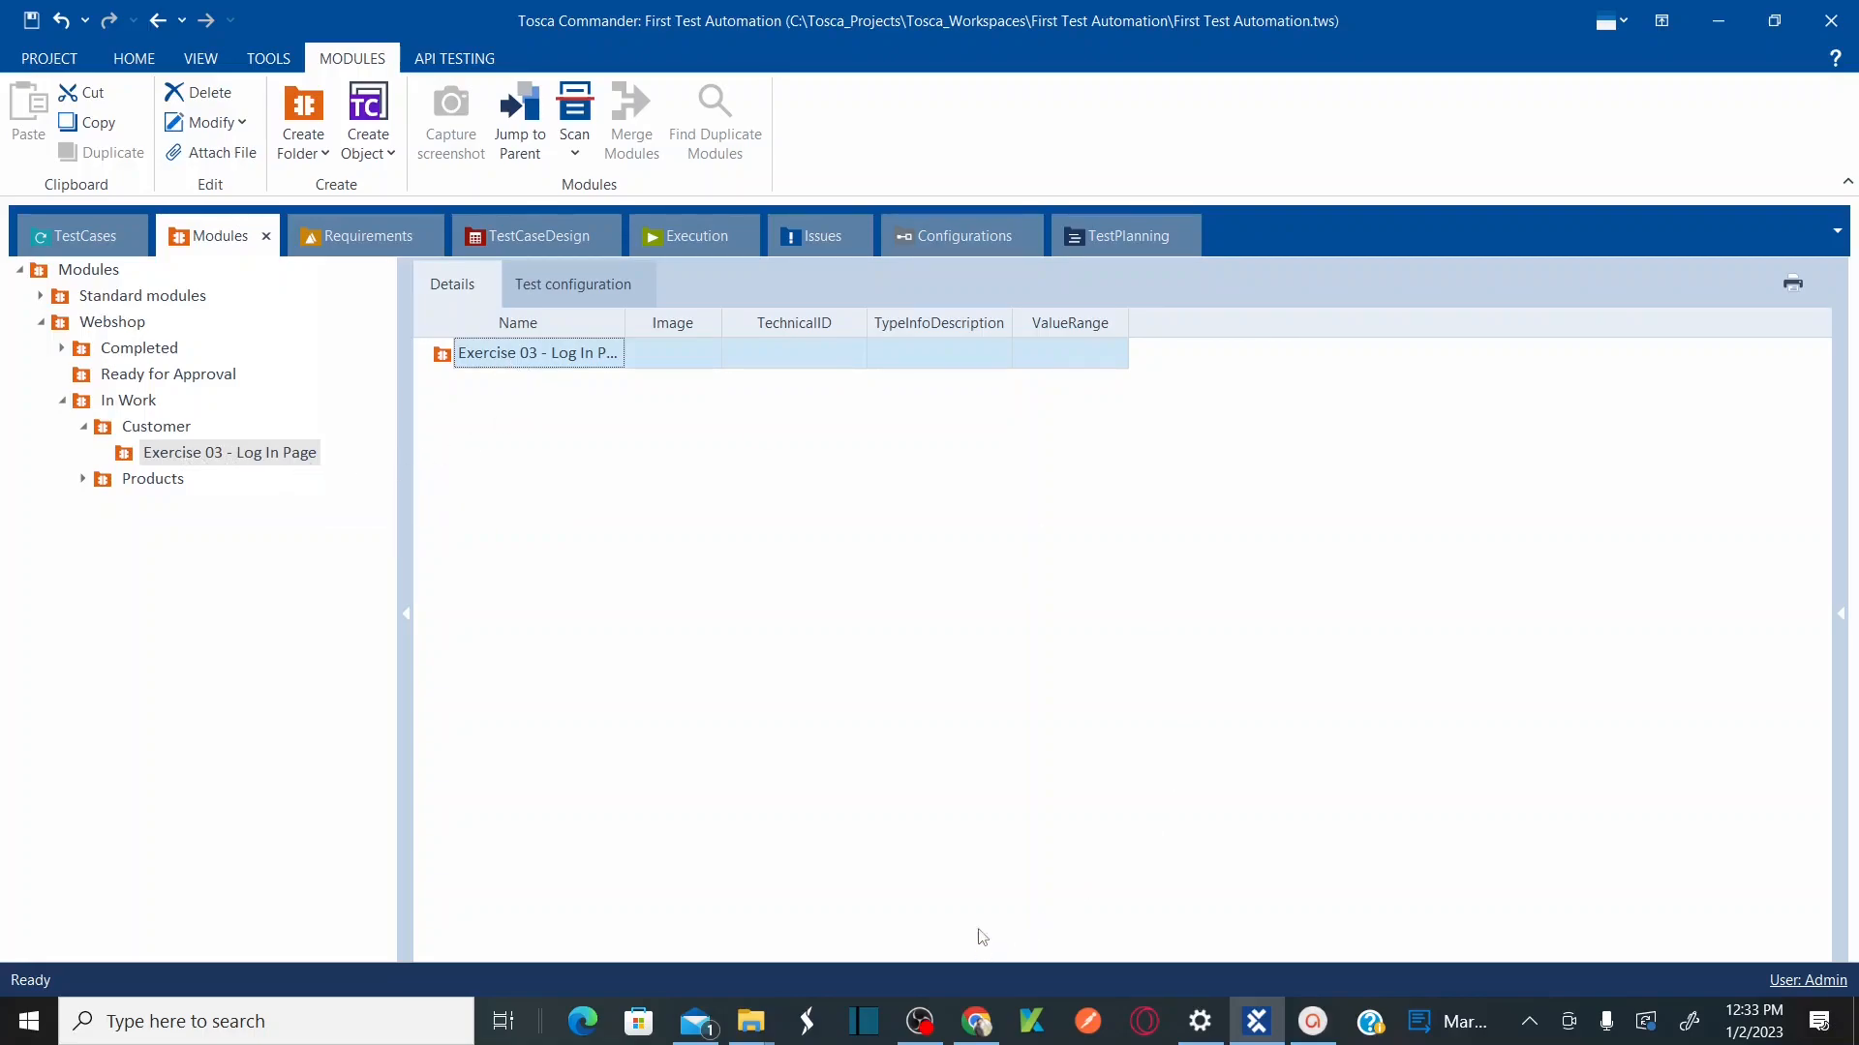
{"action": "right_click", "coordinate": [489, 370]}
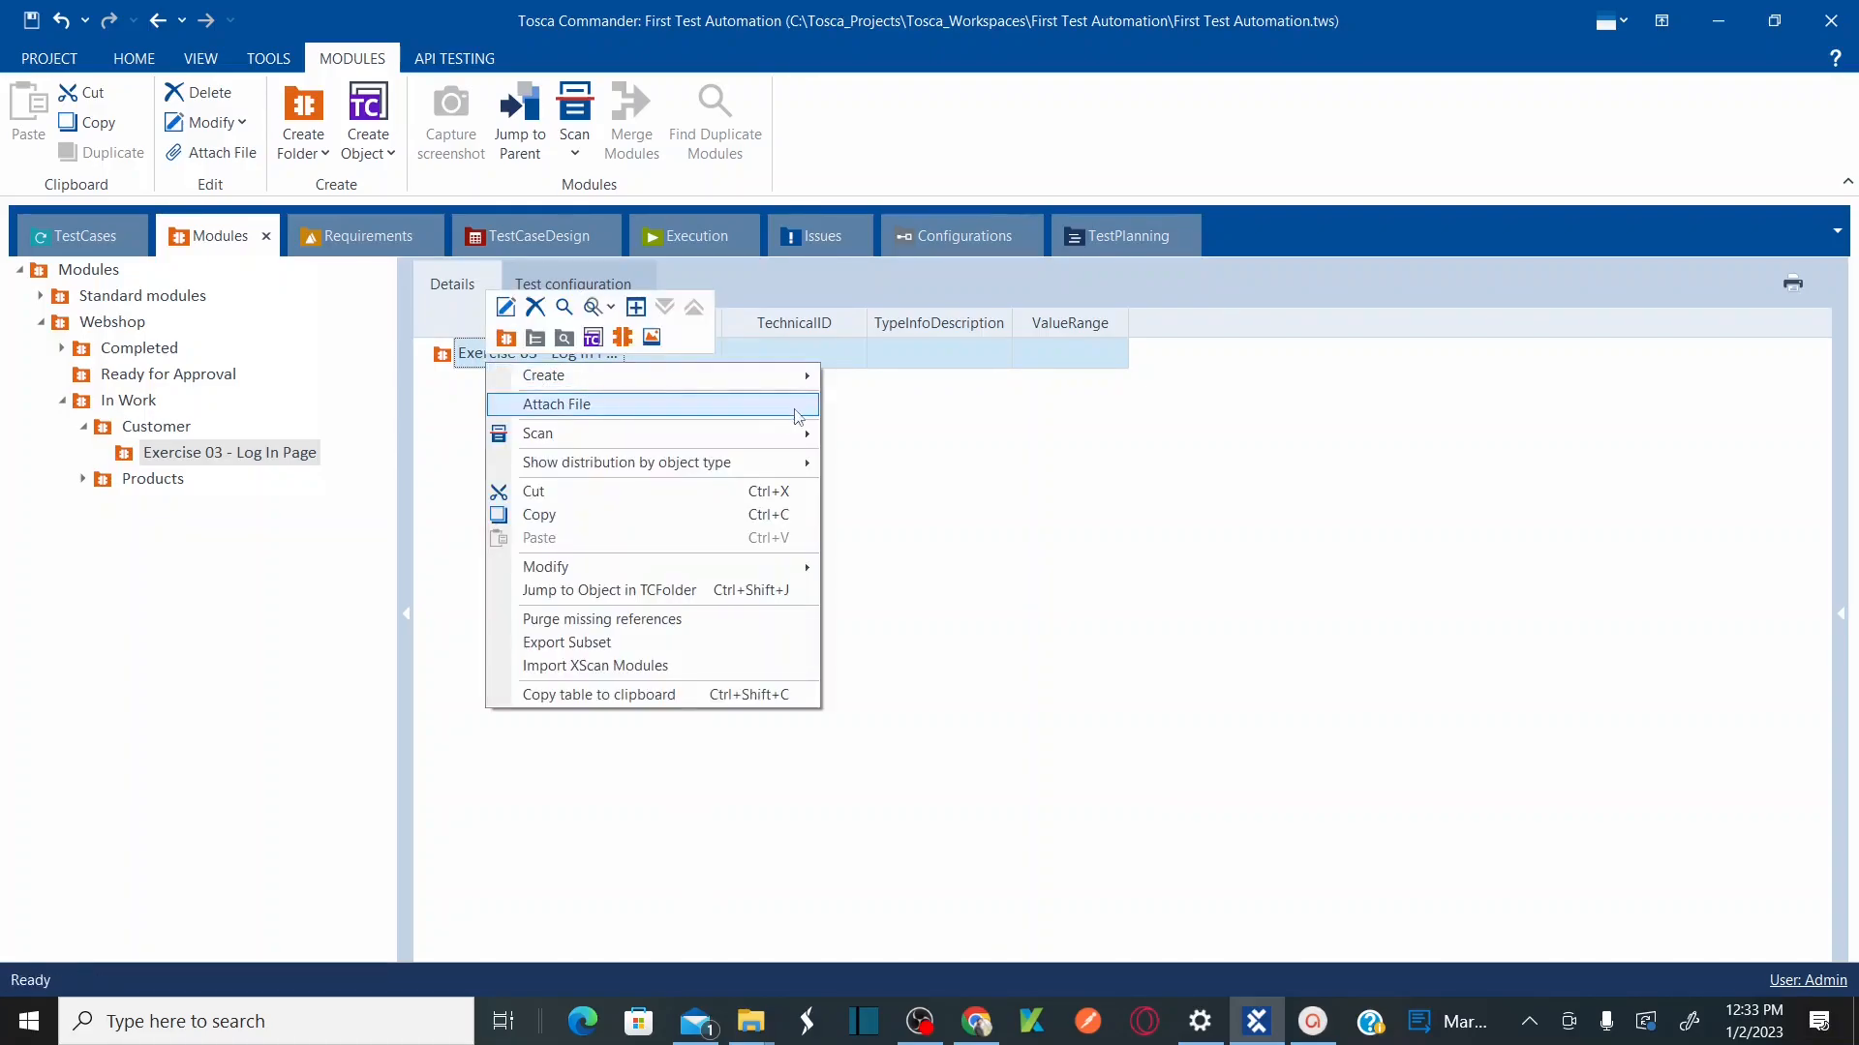
{"action": "mouse_move", "coordinate": [812, 436]}
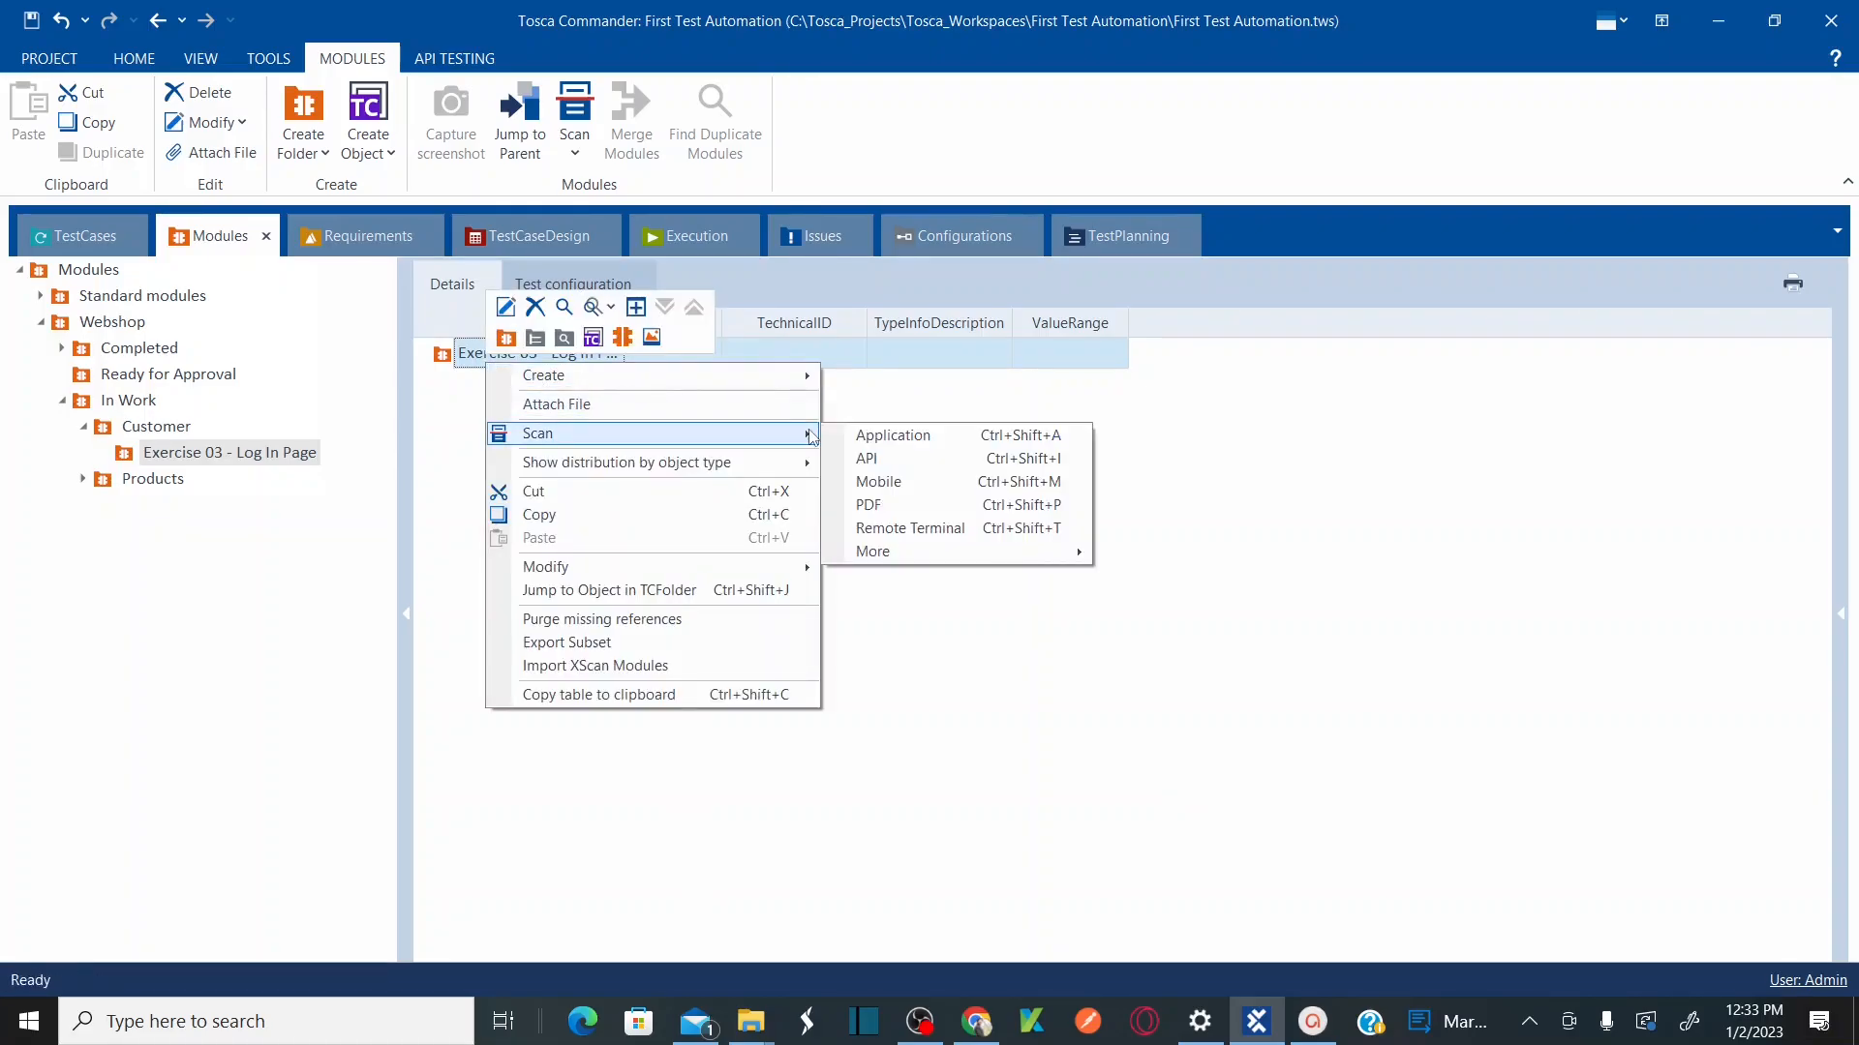
{"action": "left_click", "coordinate": [908, 441]}
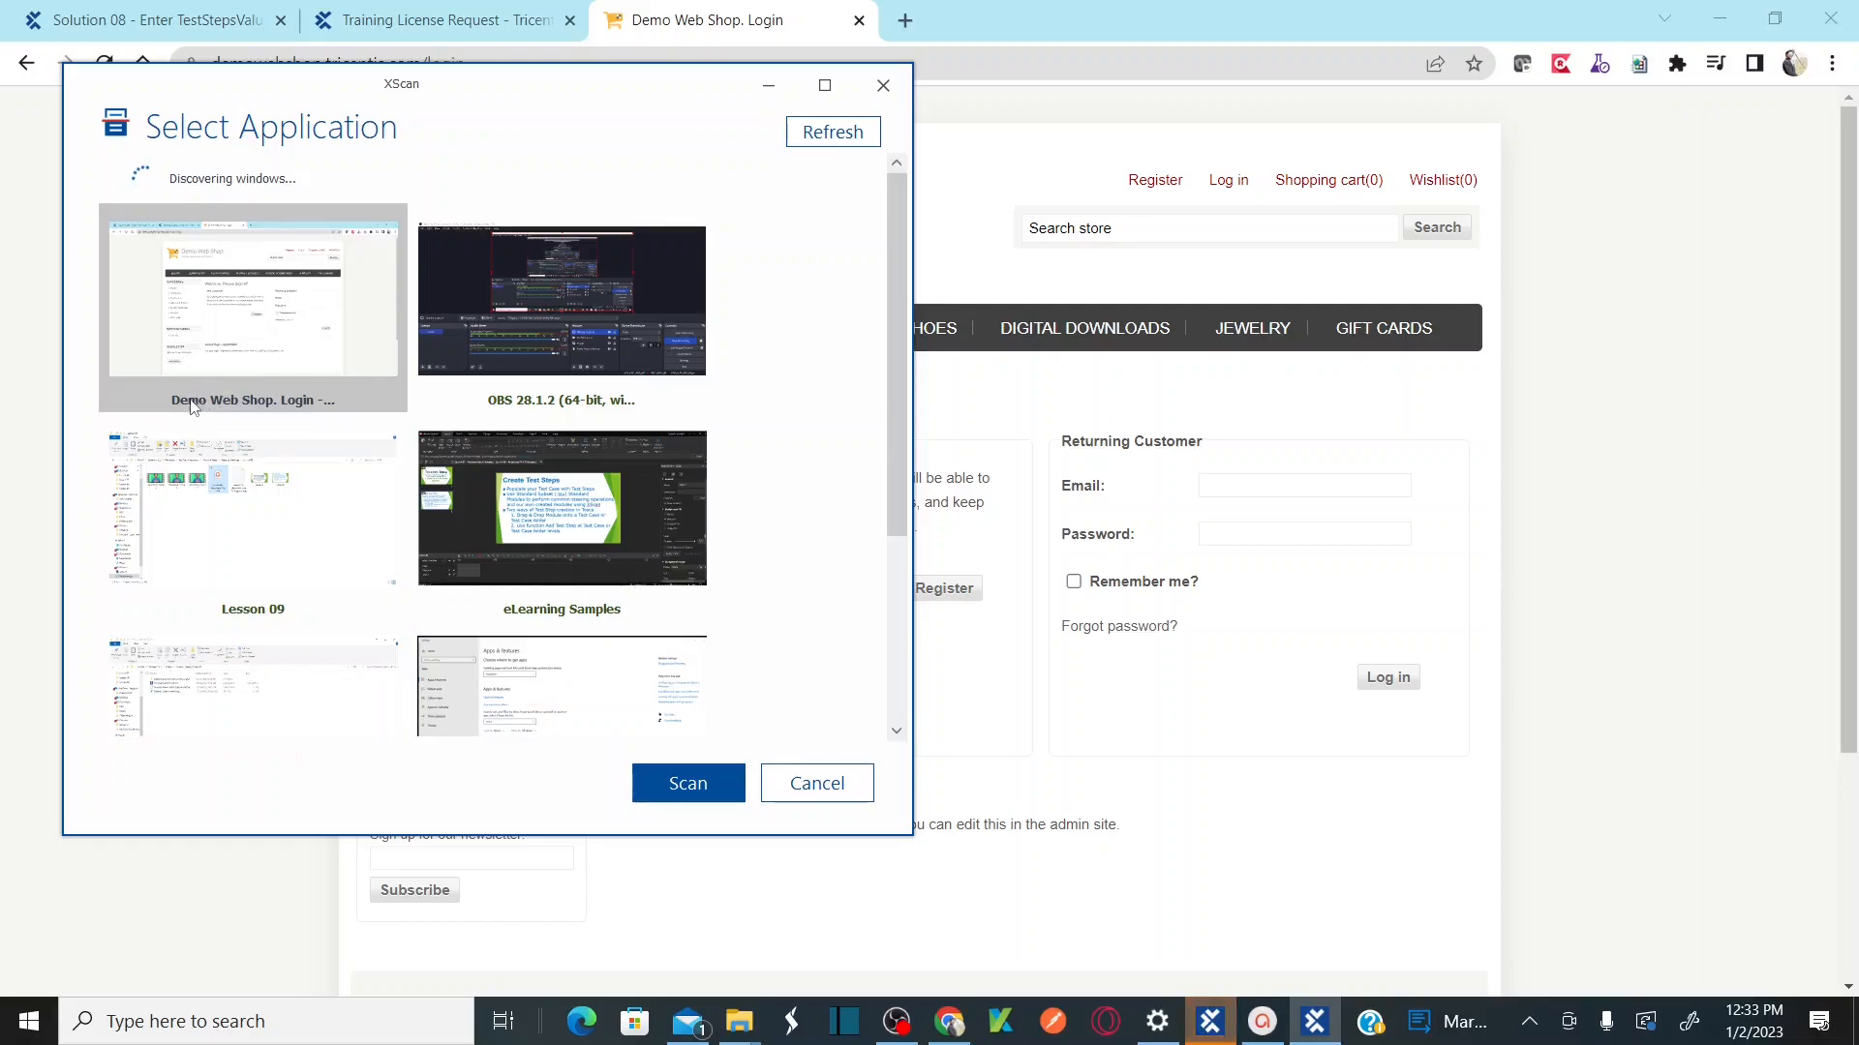
{"action": "left_click", "coordinate": [670, 794]}
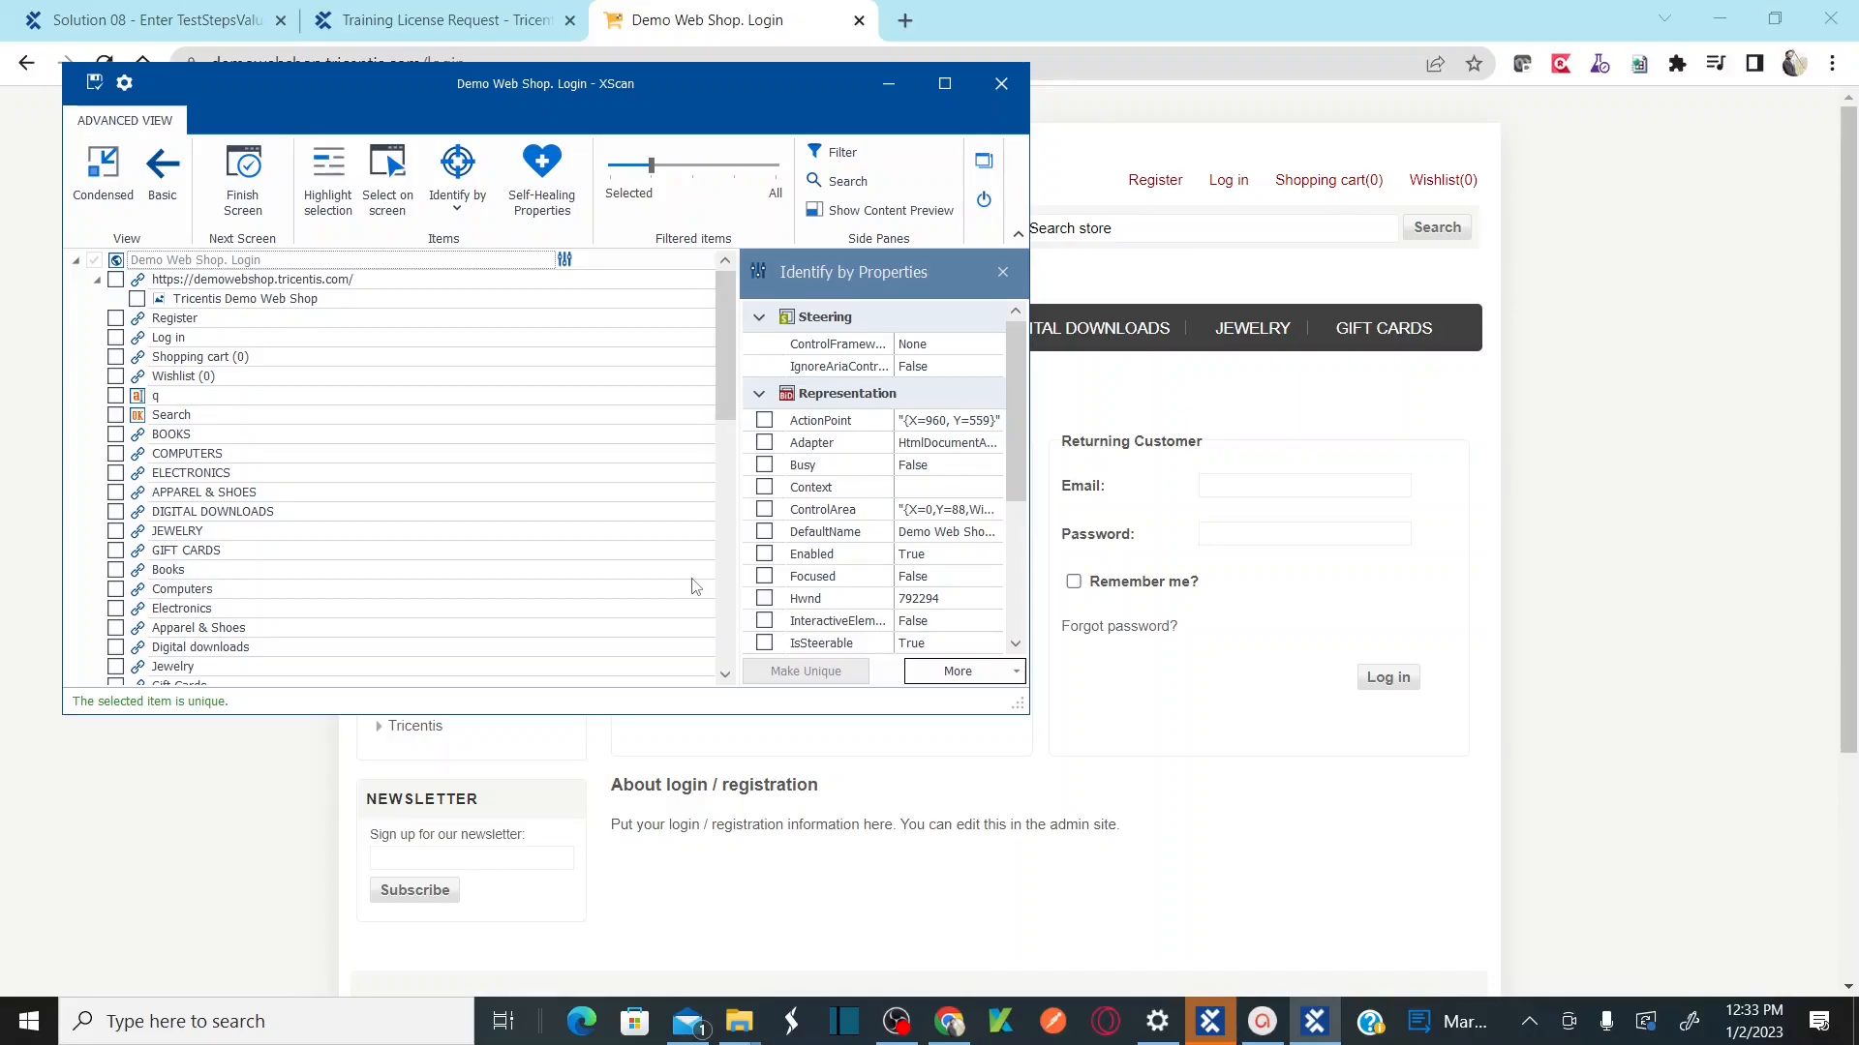
Step: In the Basic view of XScan, add the Email, Password, Remember me?, Forgot password? and Log in controls from the login page
{"action": "left_click", "coordinate": [161, 187]}
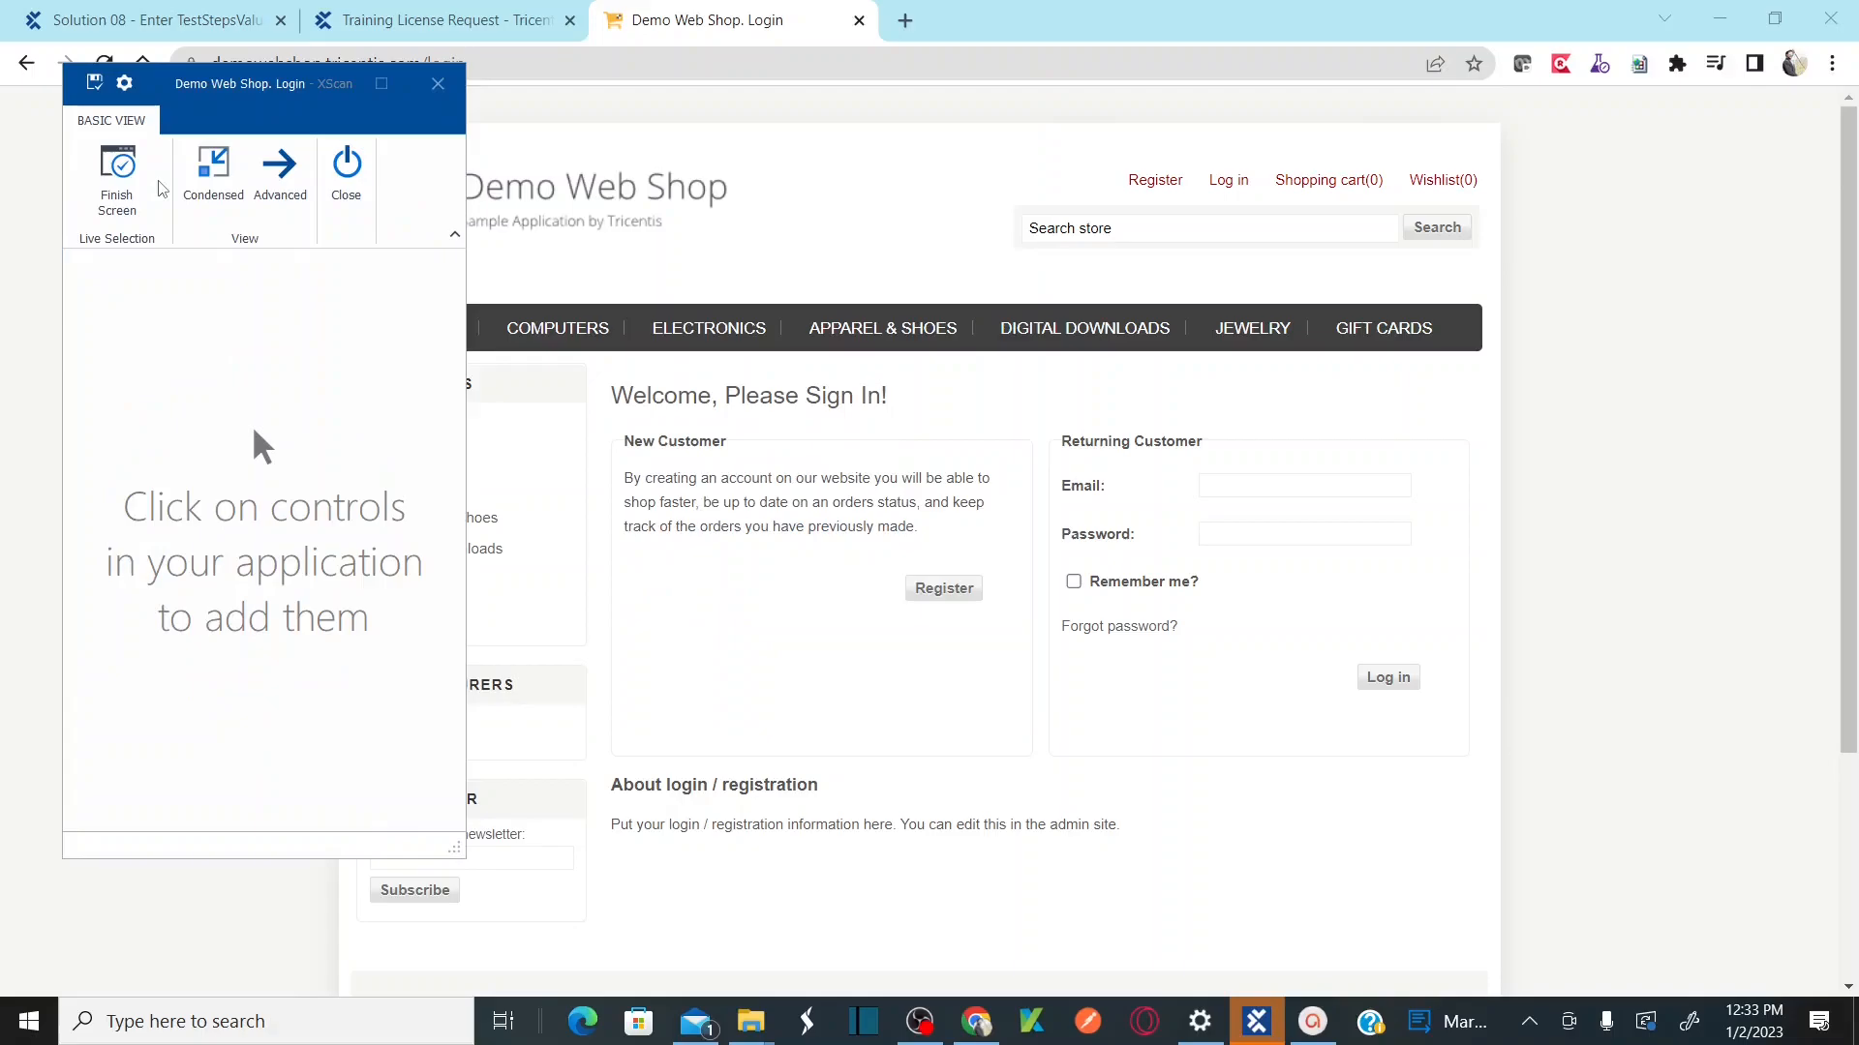
{"action": "left_click", "coordinate": [1240, 487]}
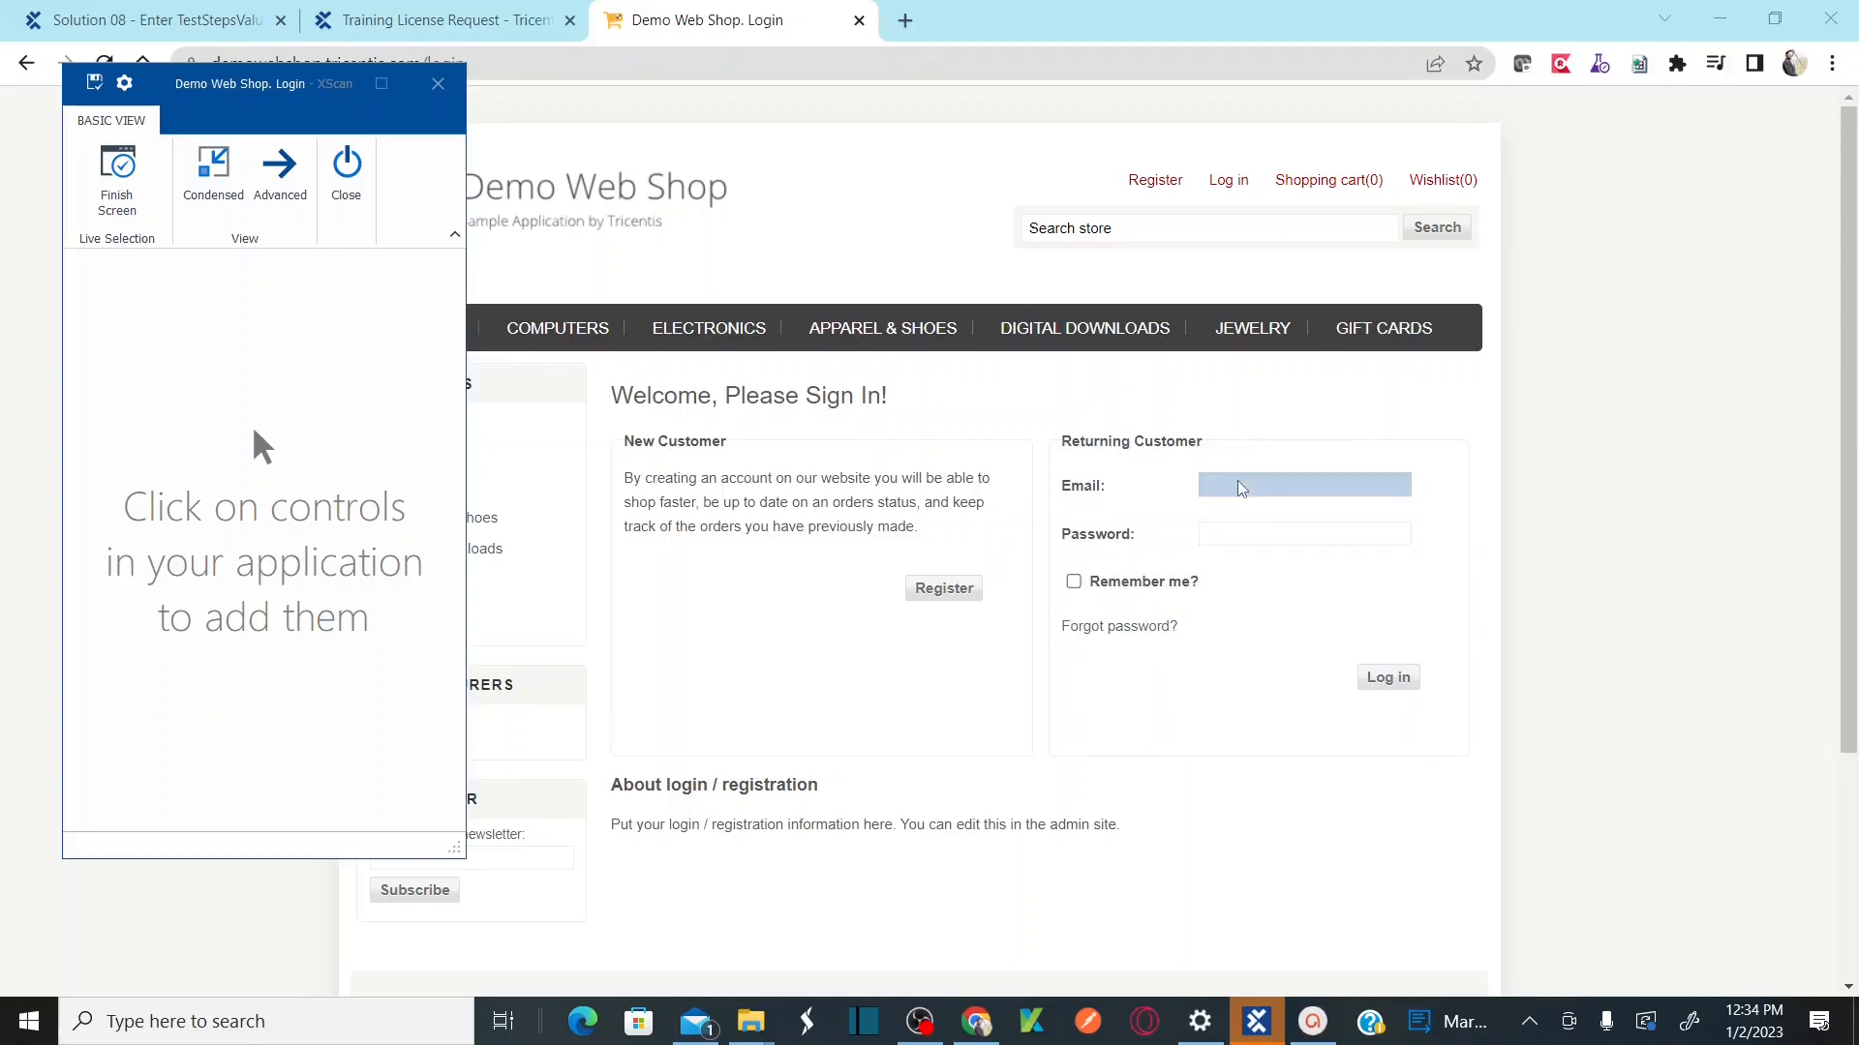
{"action": "left_click", "coordinate": [1240, 540]}
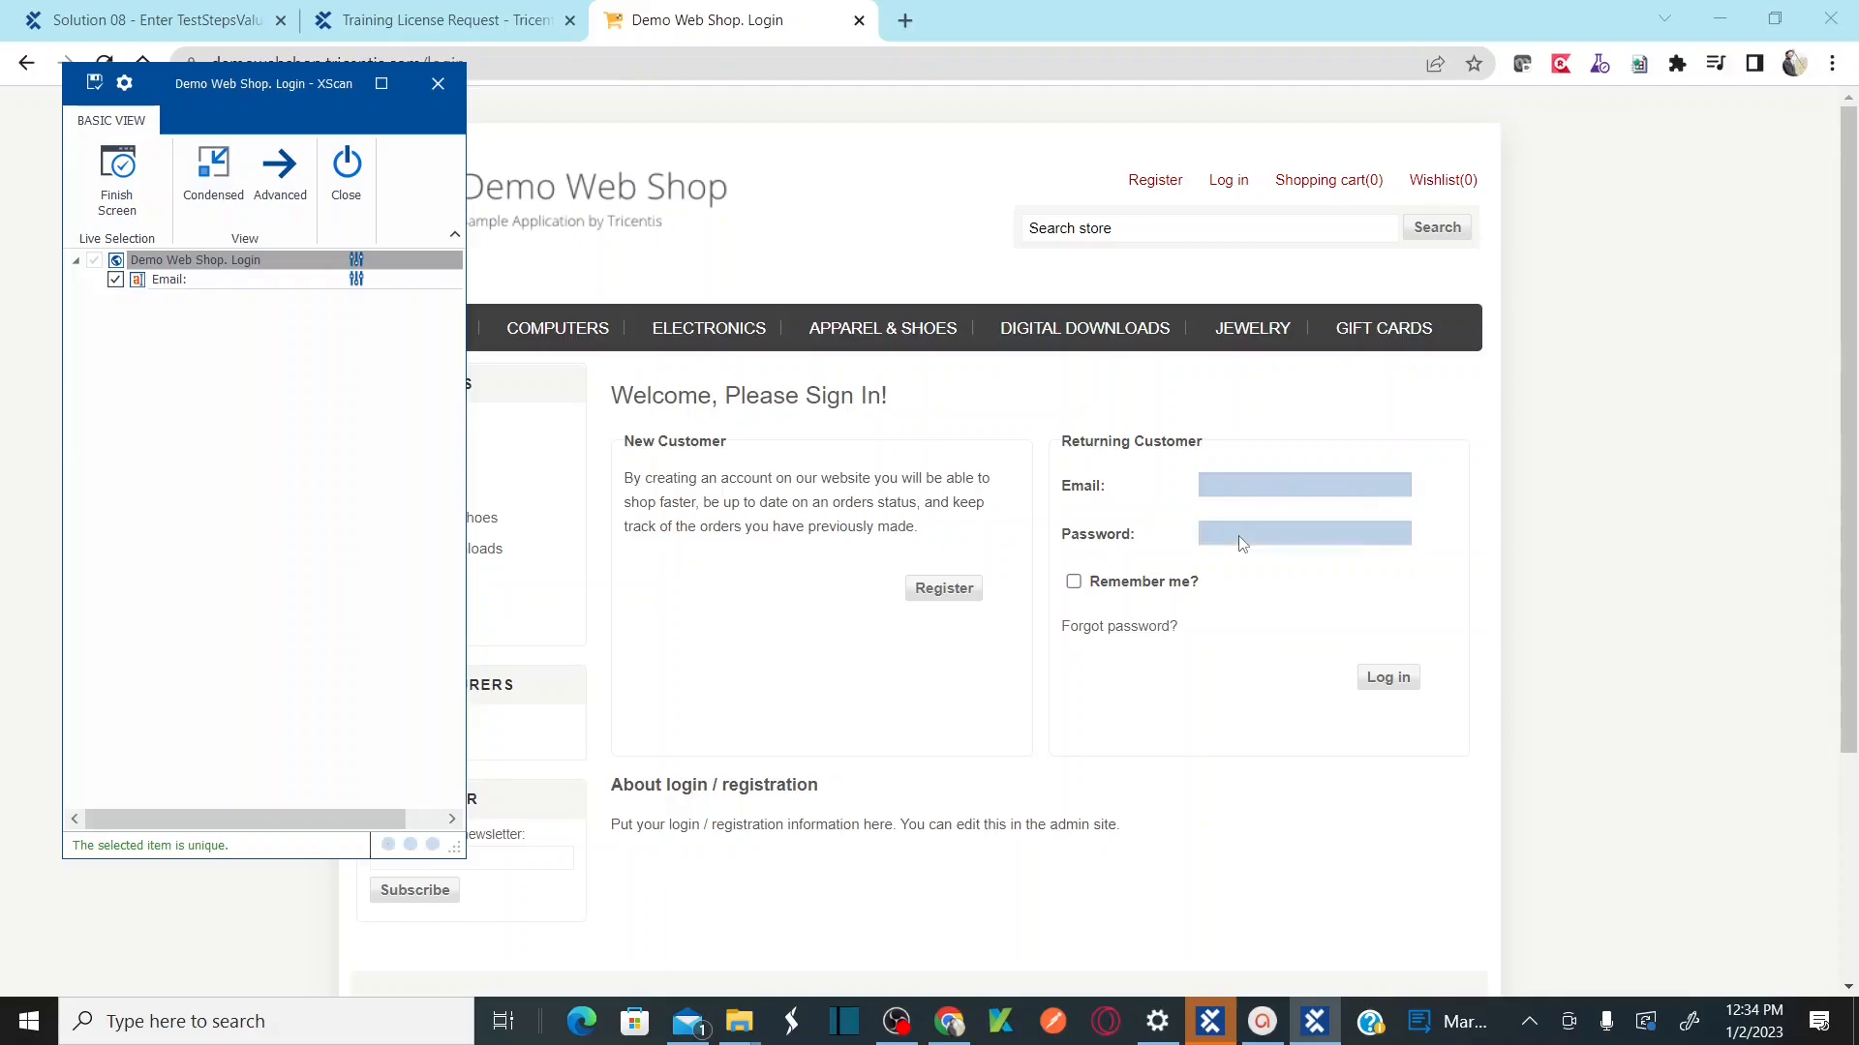
{"action": "left_click", "coordinate": [1075, 585]}
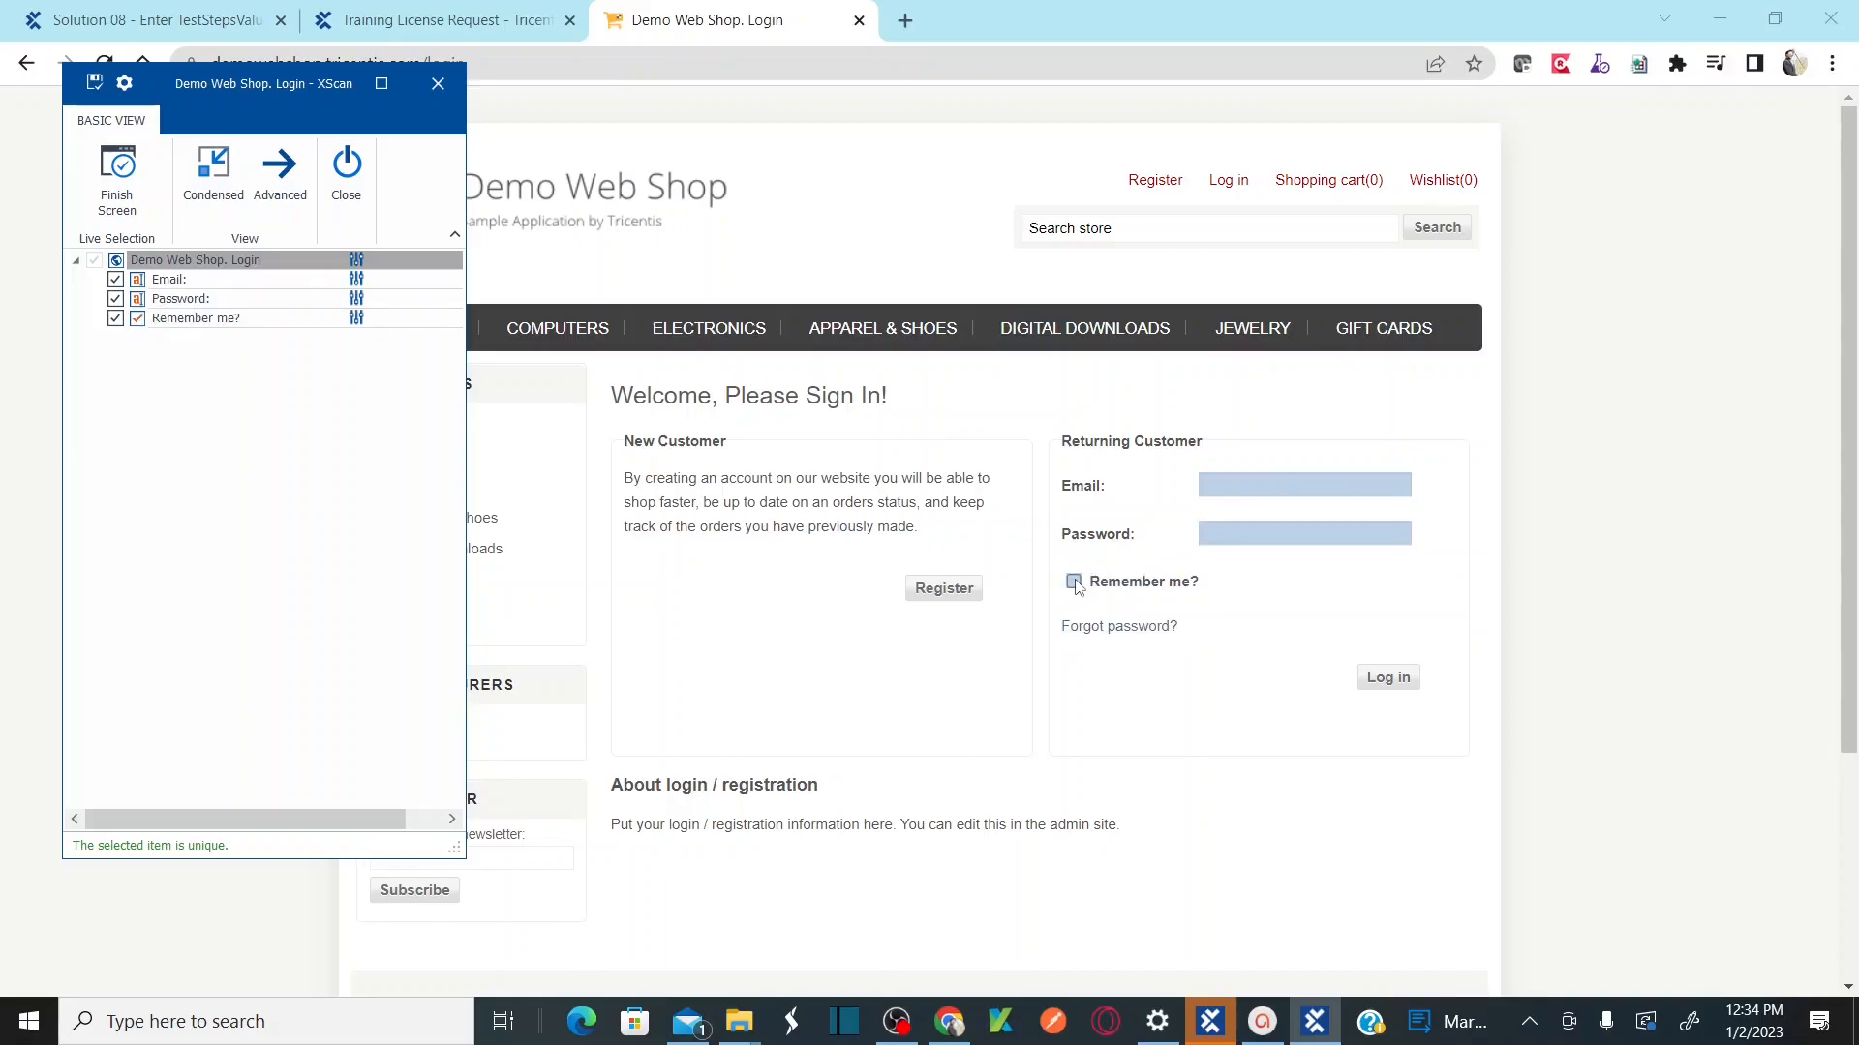
{"action": "left_click", "coordinate": [1140, 636]}
{"action": "left_click", "coordinate": [1391, 678]}
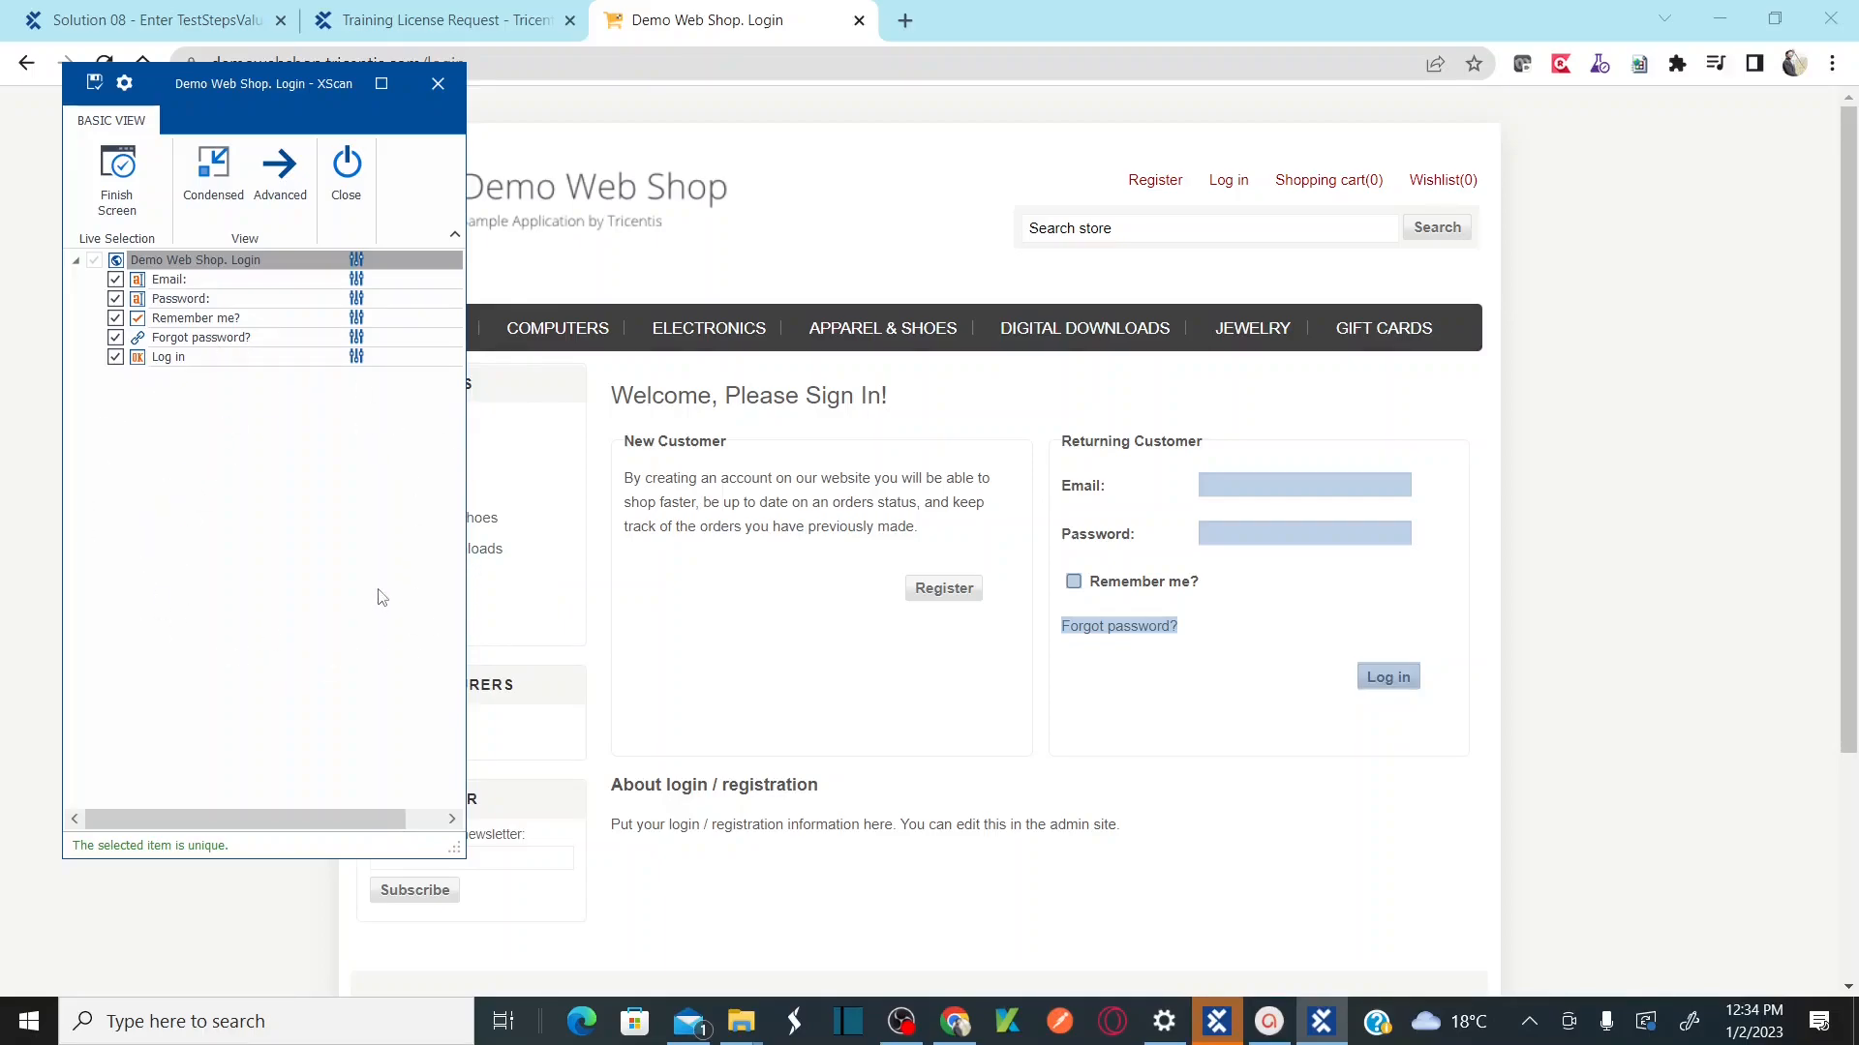
Step: Return the scan to the Advanced view and filter the control list to the selected items only
{"action": "left_click", "coordinate": [291, 197]}
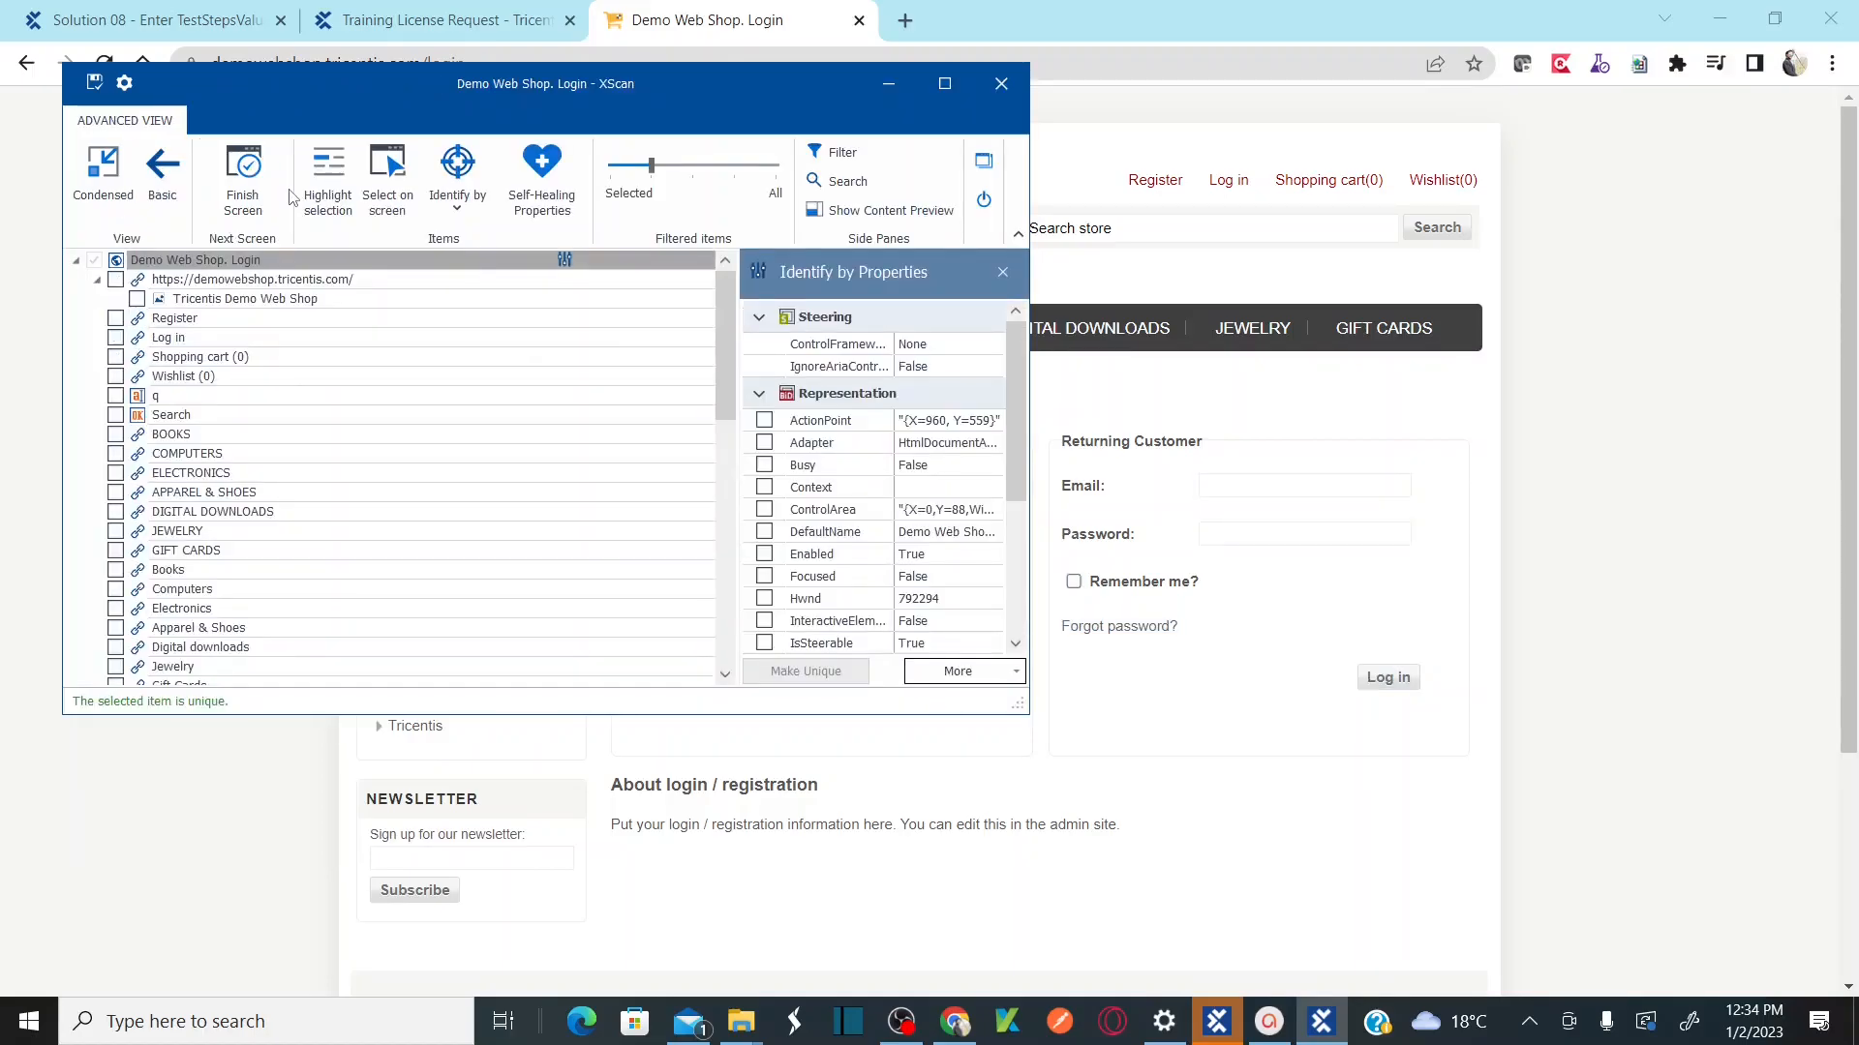
{"action": "left_click", "coordinate": [616, 173]}
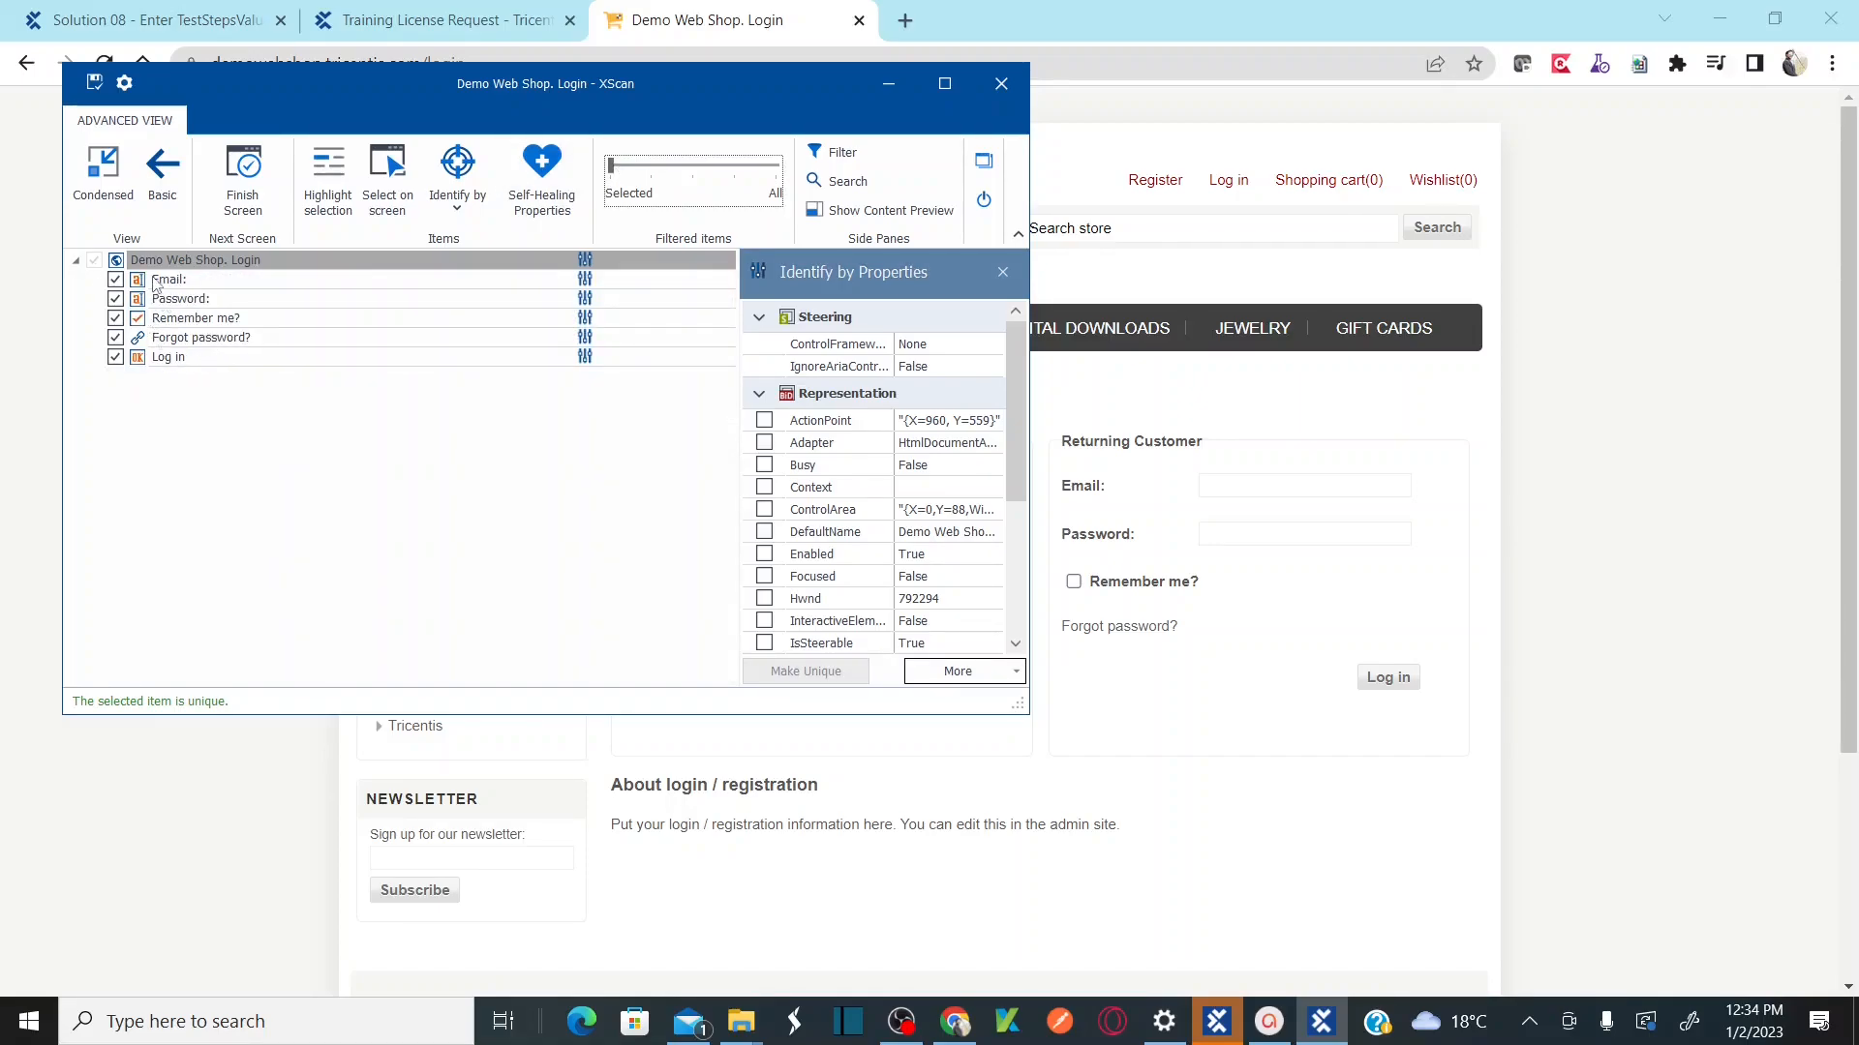
{"action": "left_click", "coordinate": [646, 173]}
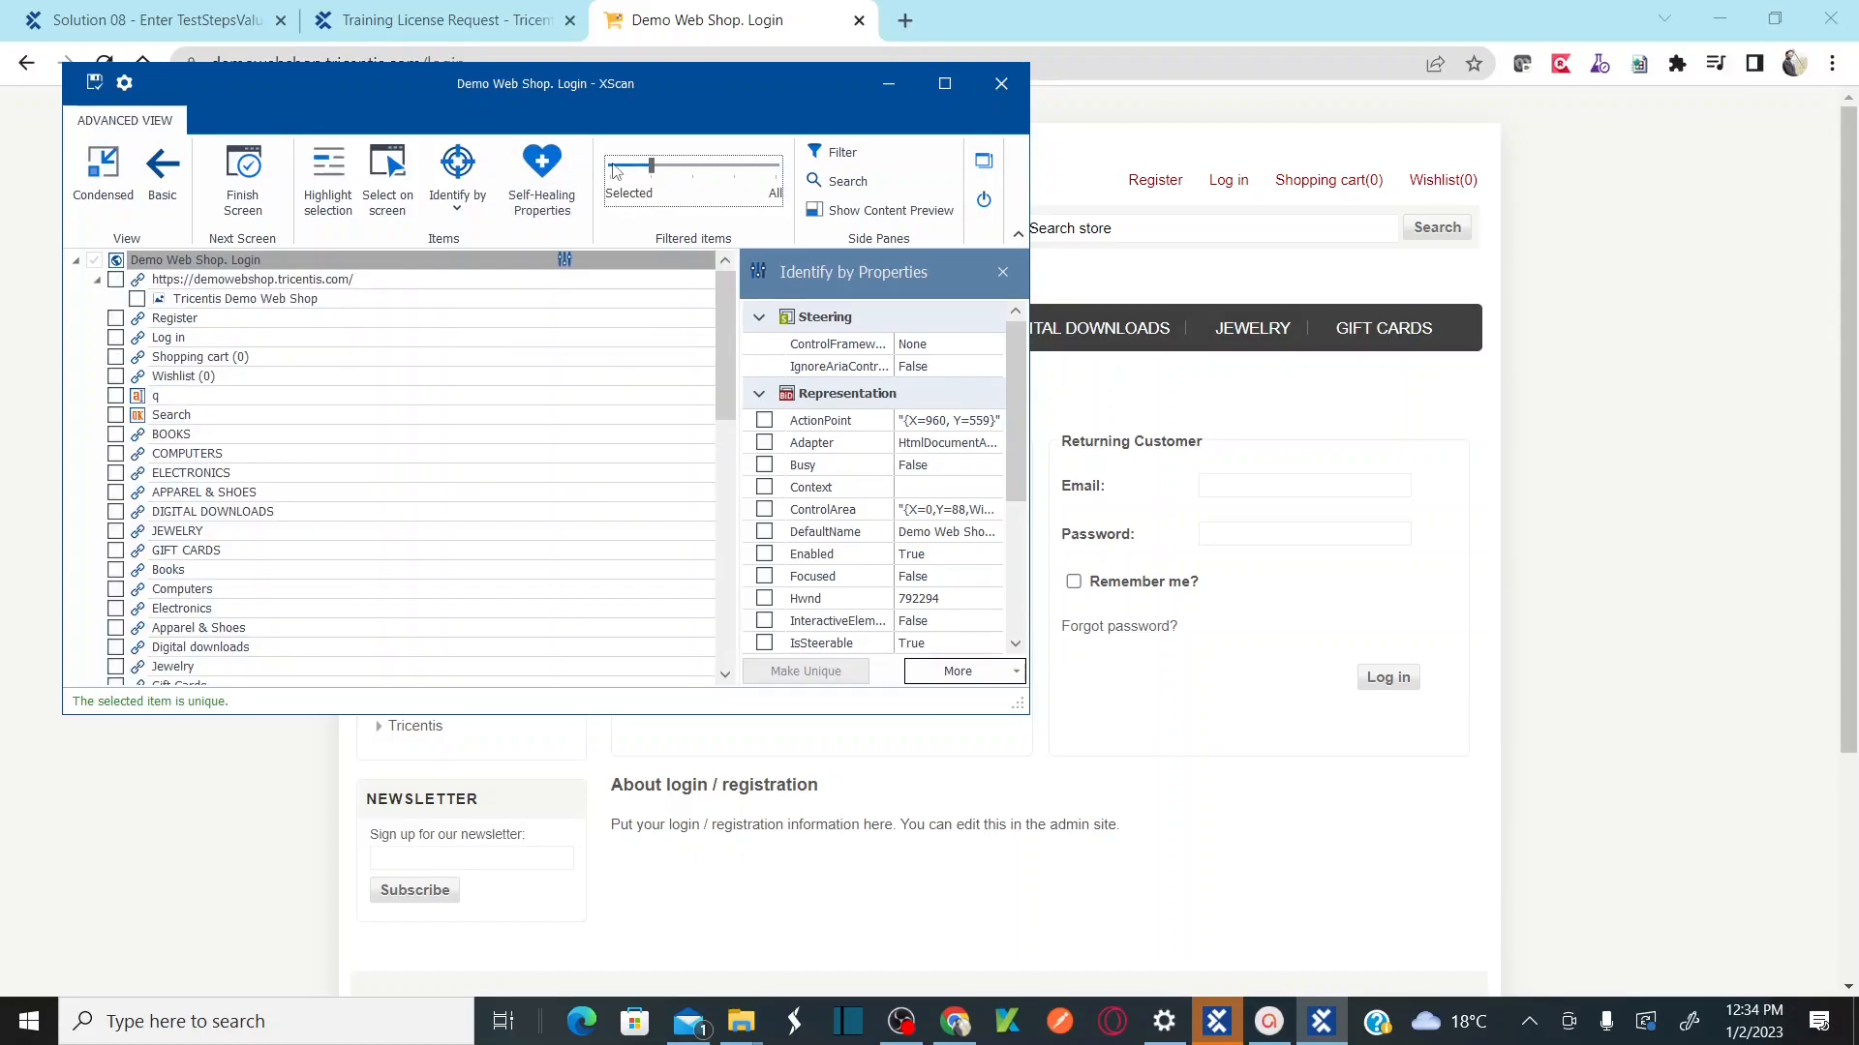
{"action": "left_click", "coordinate": [615, 172]}
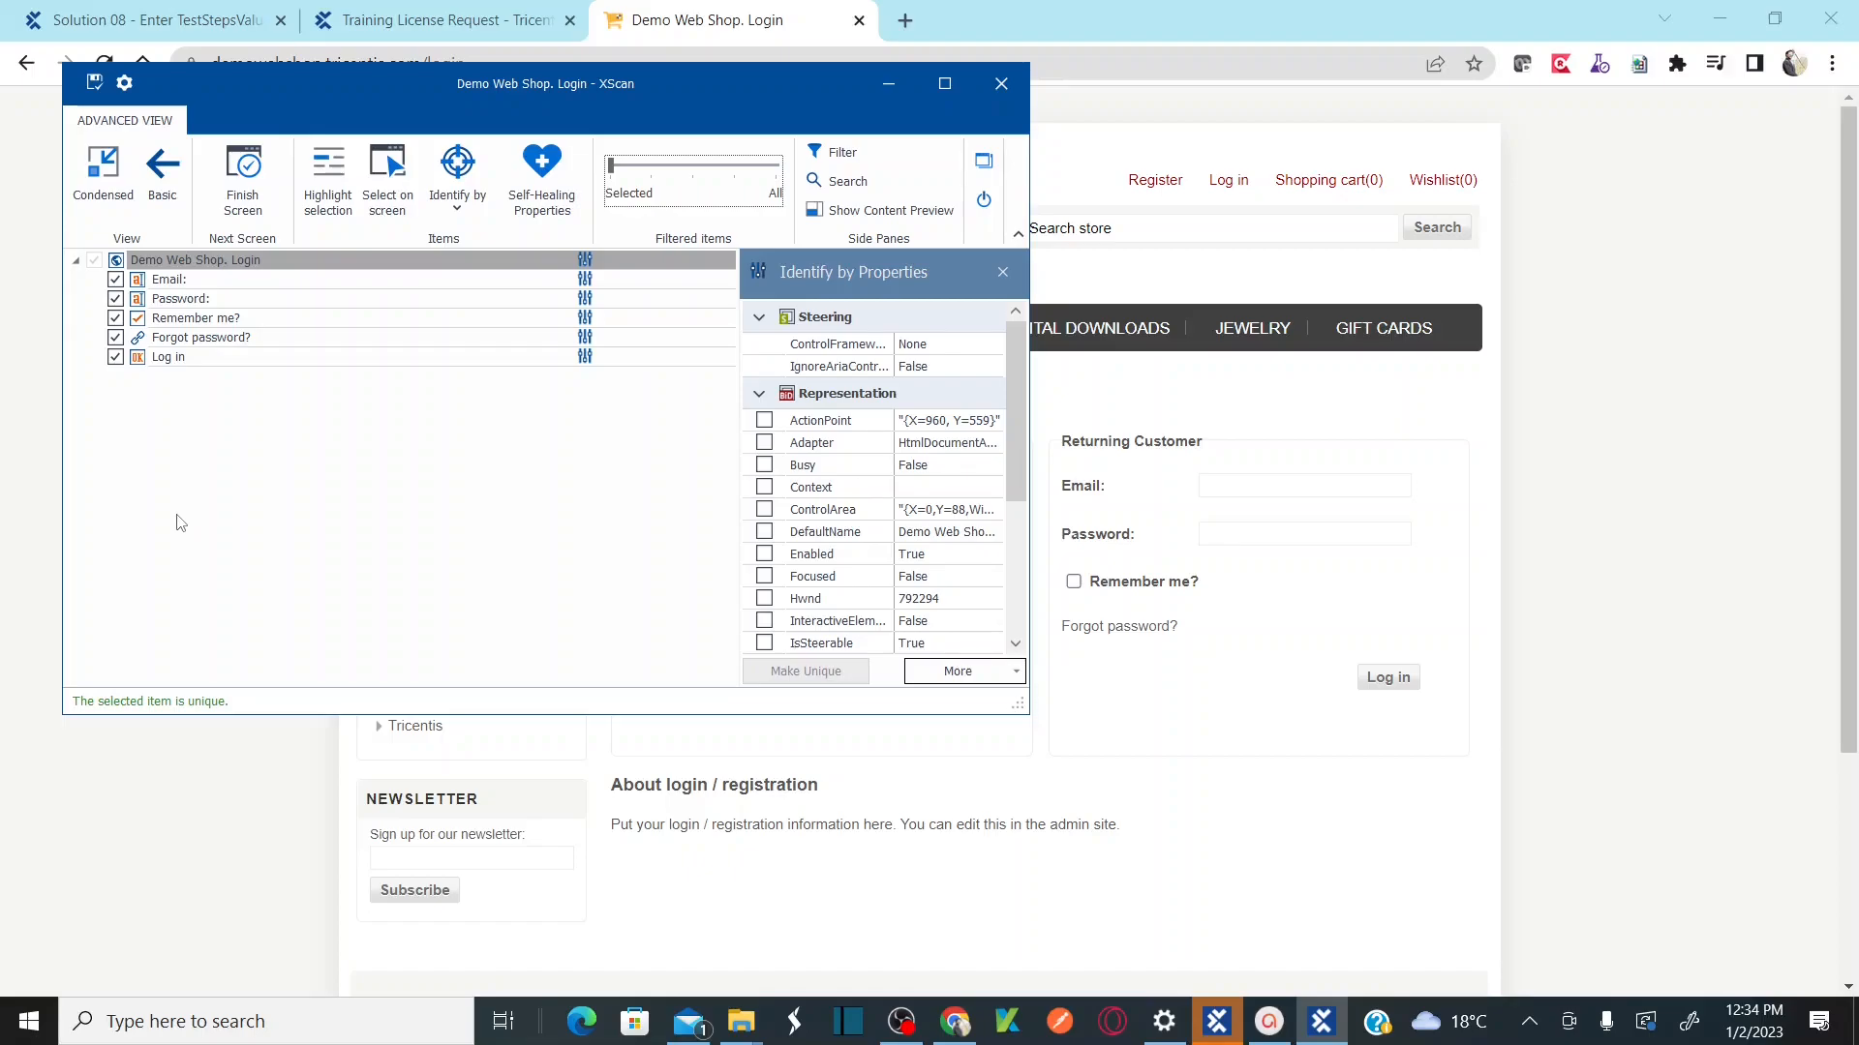
Step: Rename the scanned module's root item as "Demo WebShop | Log In Page"
{"action": "left_click", "coordinate": [177, 282]}
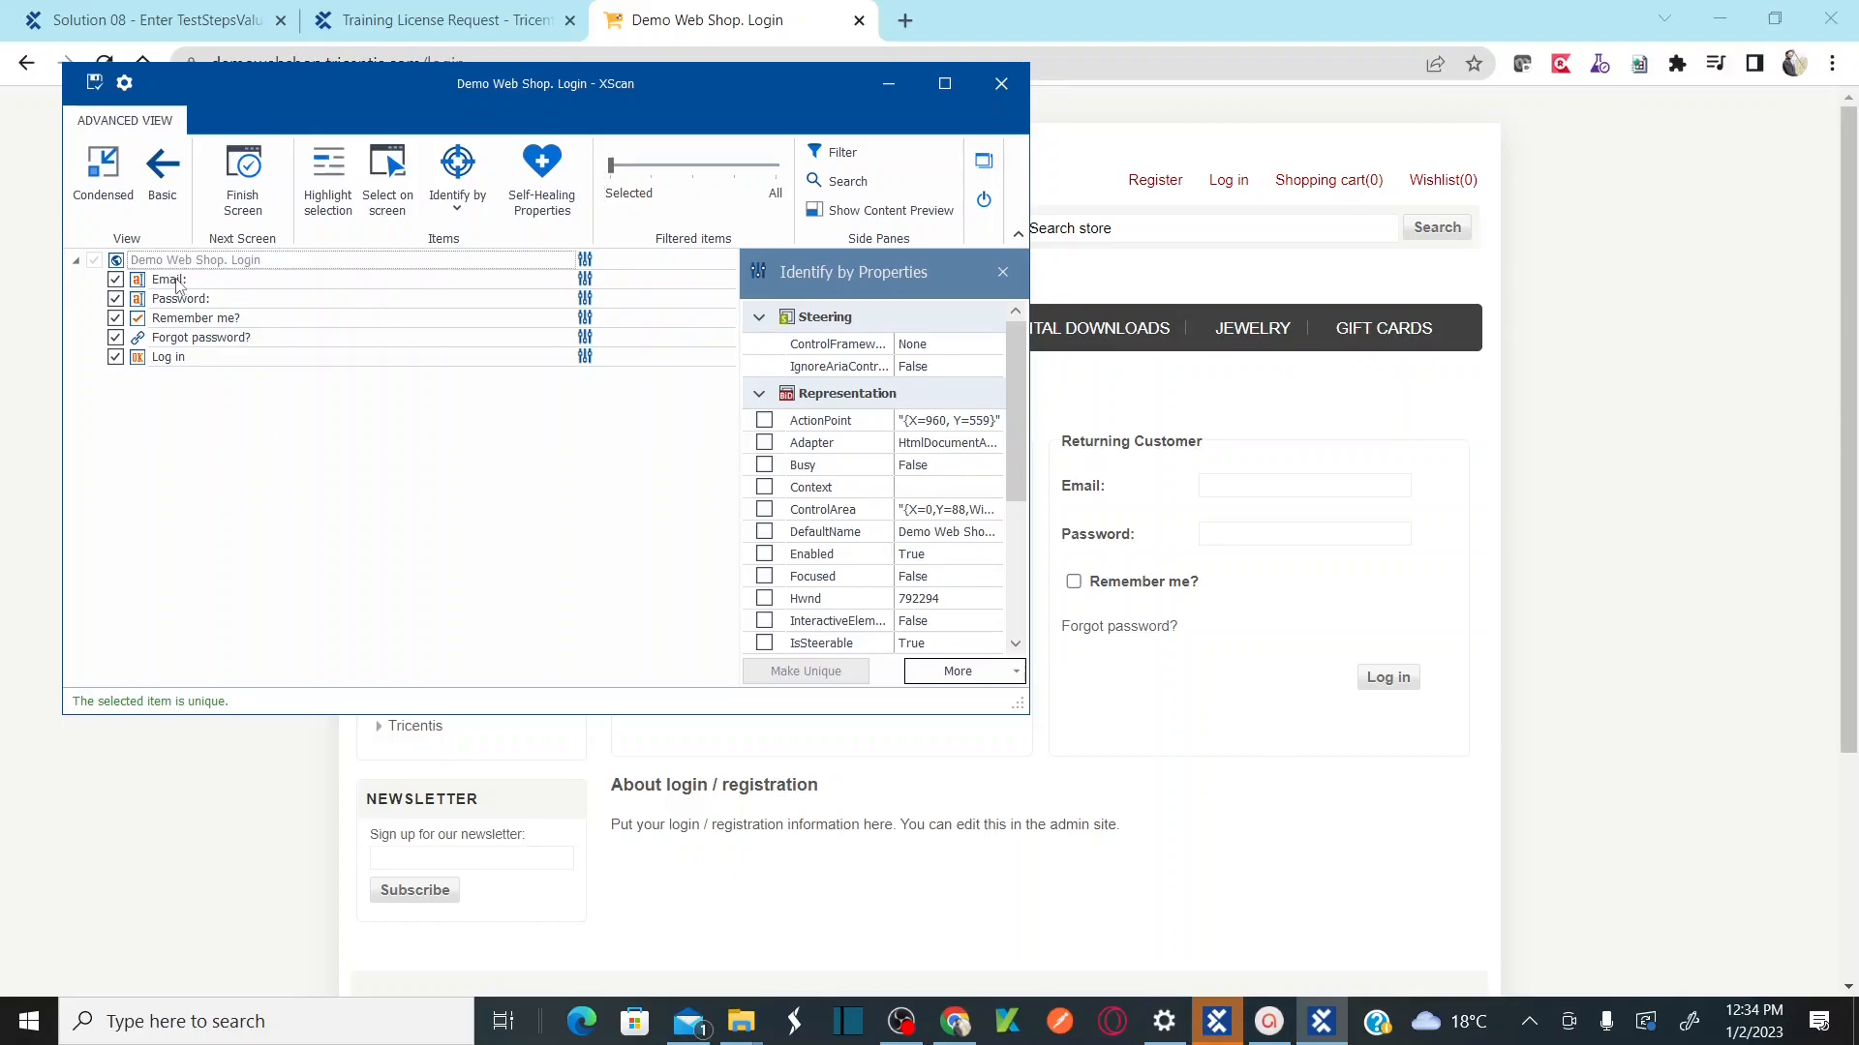
{"action": "left_click", "coordinate": [177, 282]}
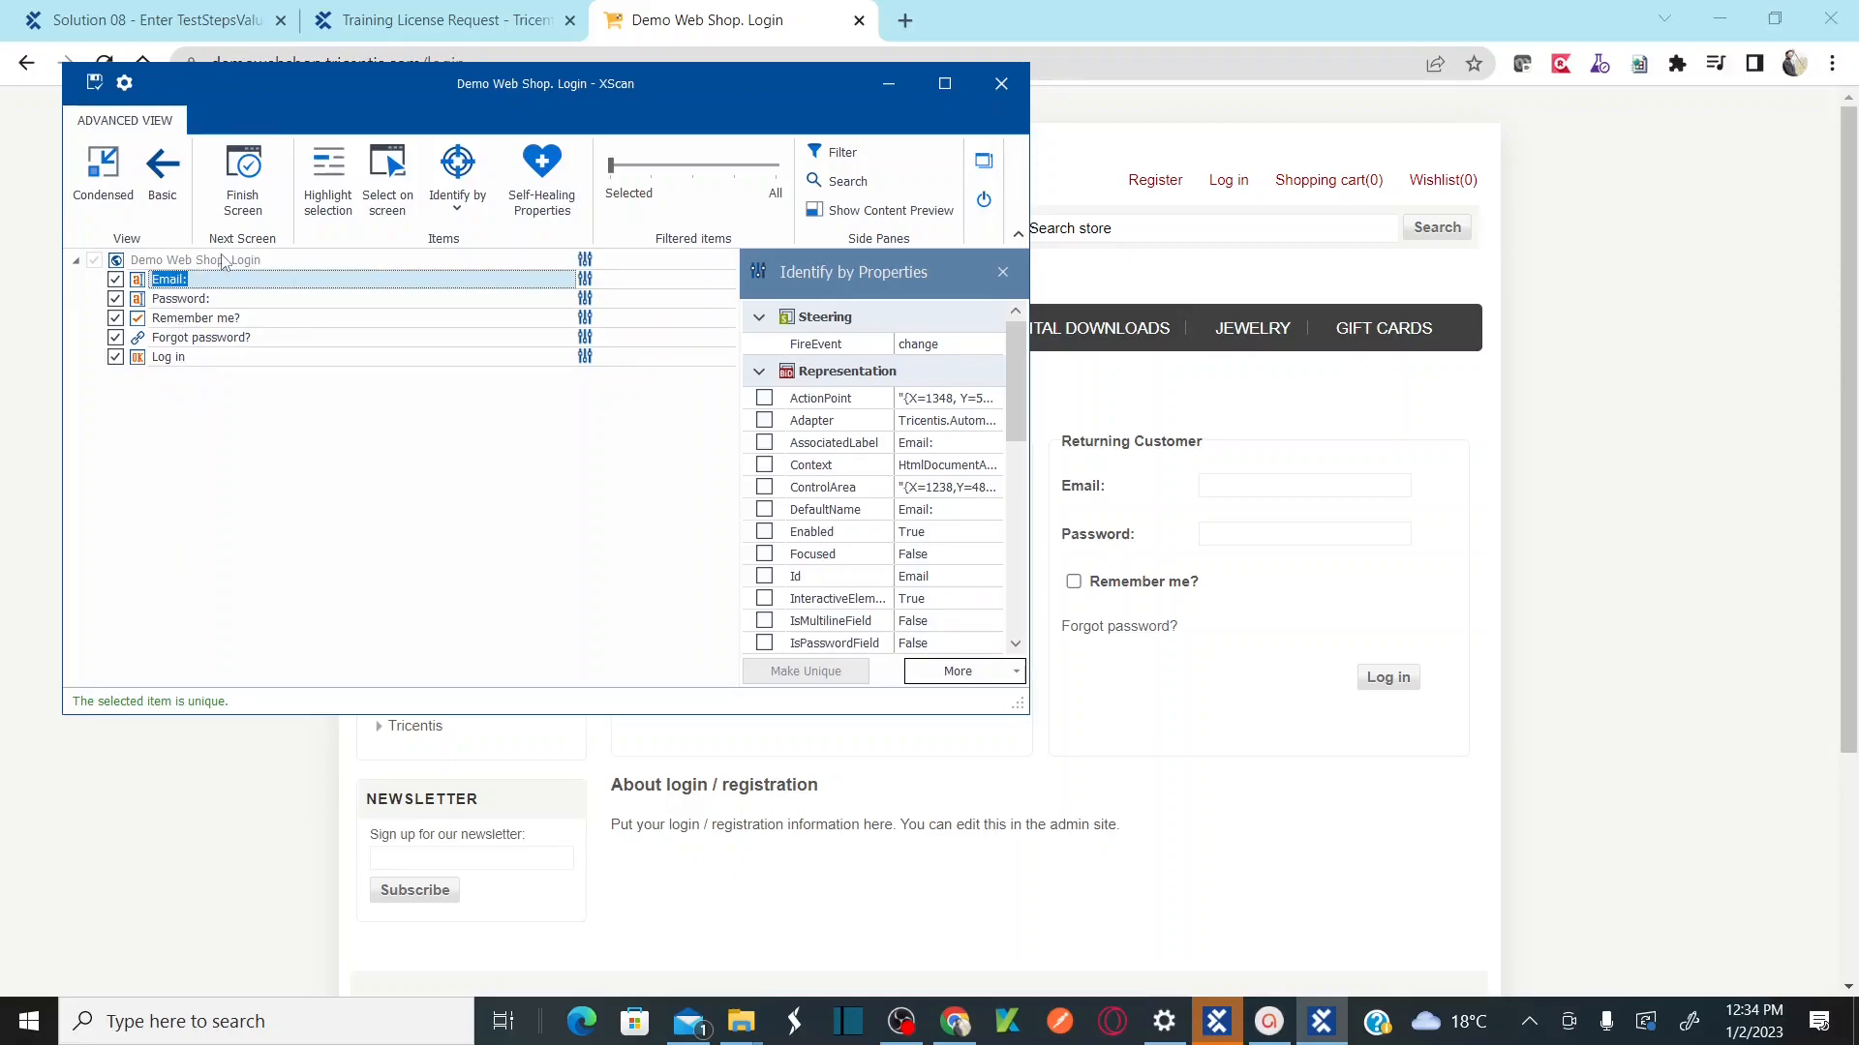
{"action": "left_click", "coordinate": [205, 258]}
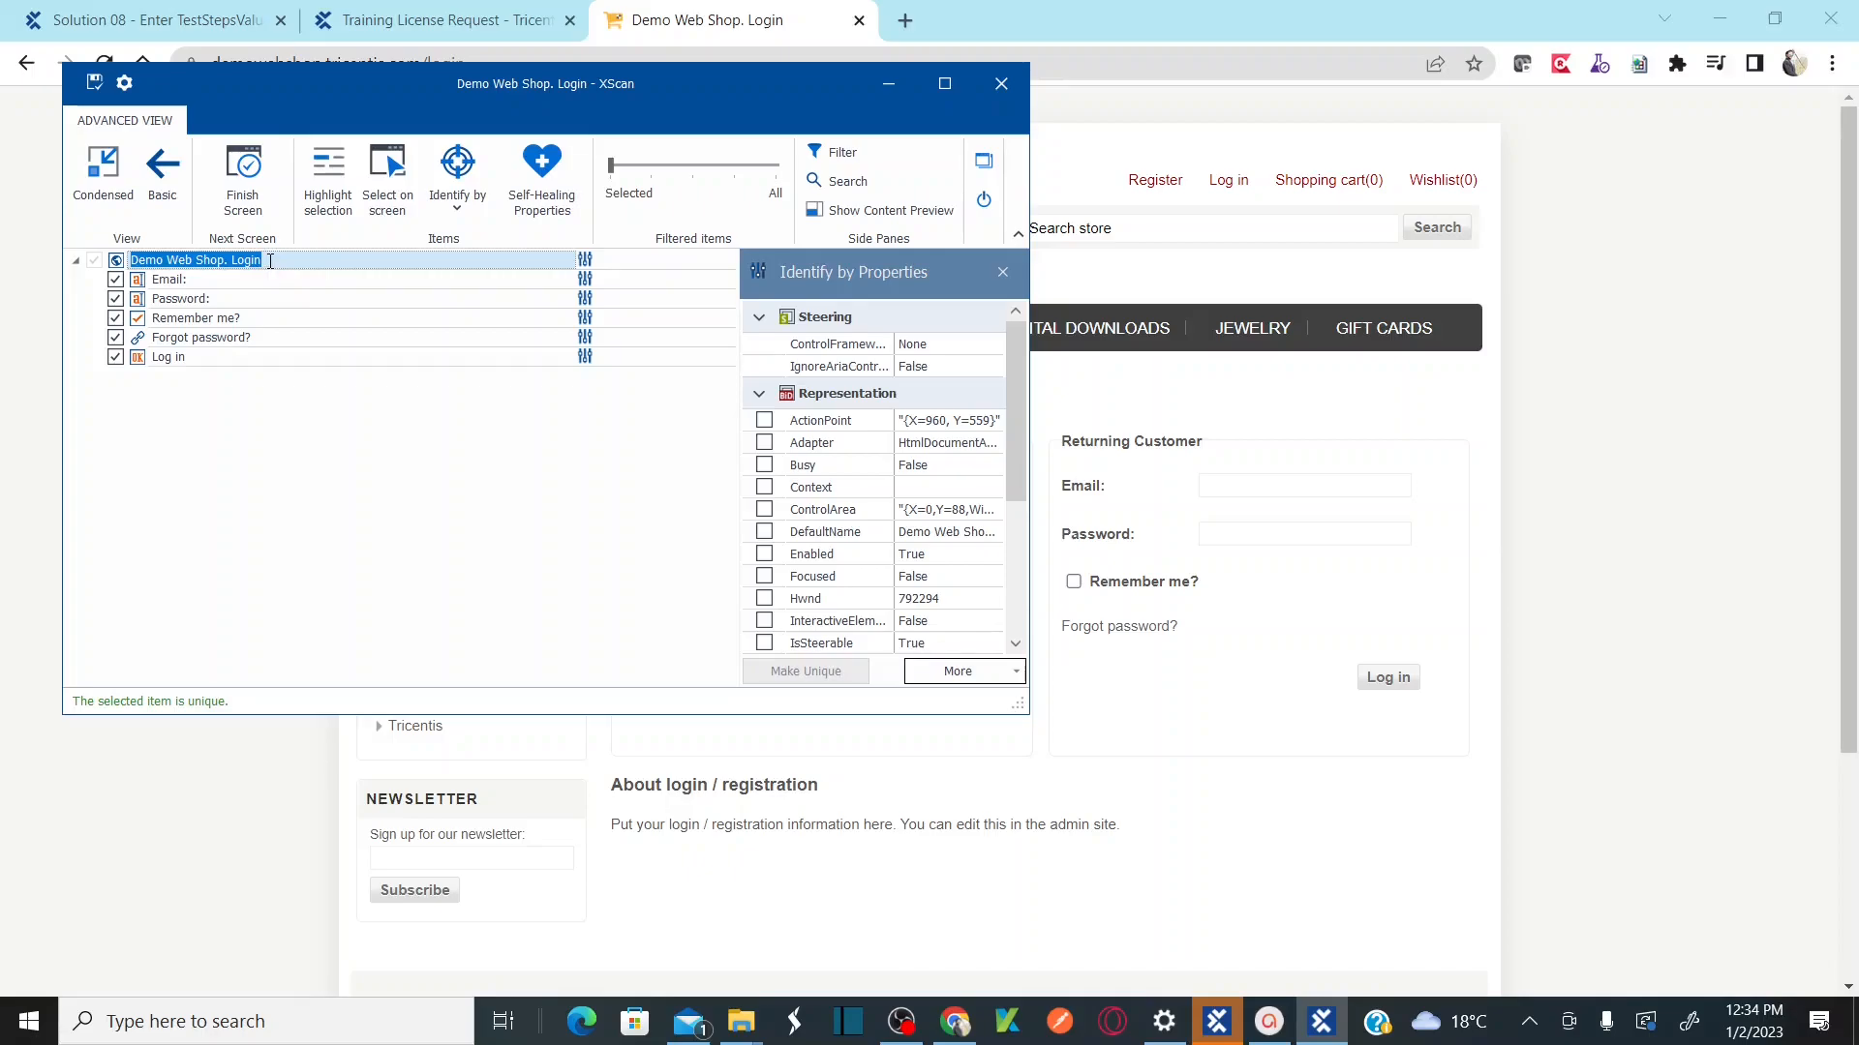
{"action": "type", "text": "D"}
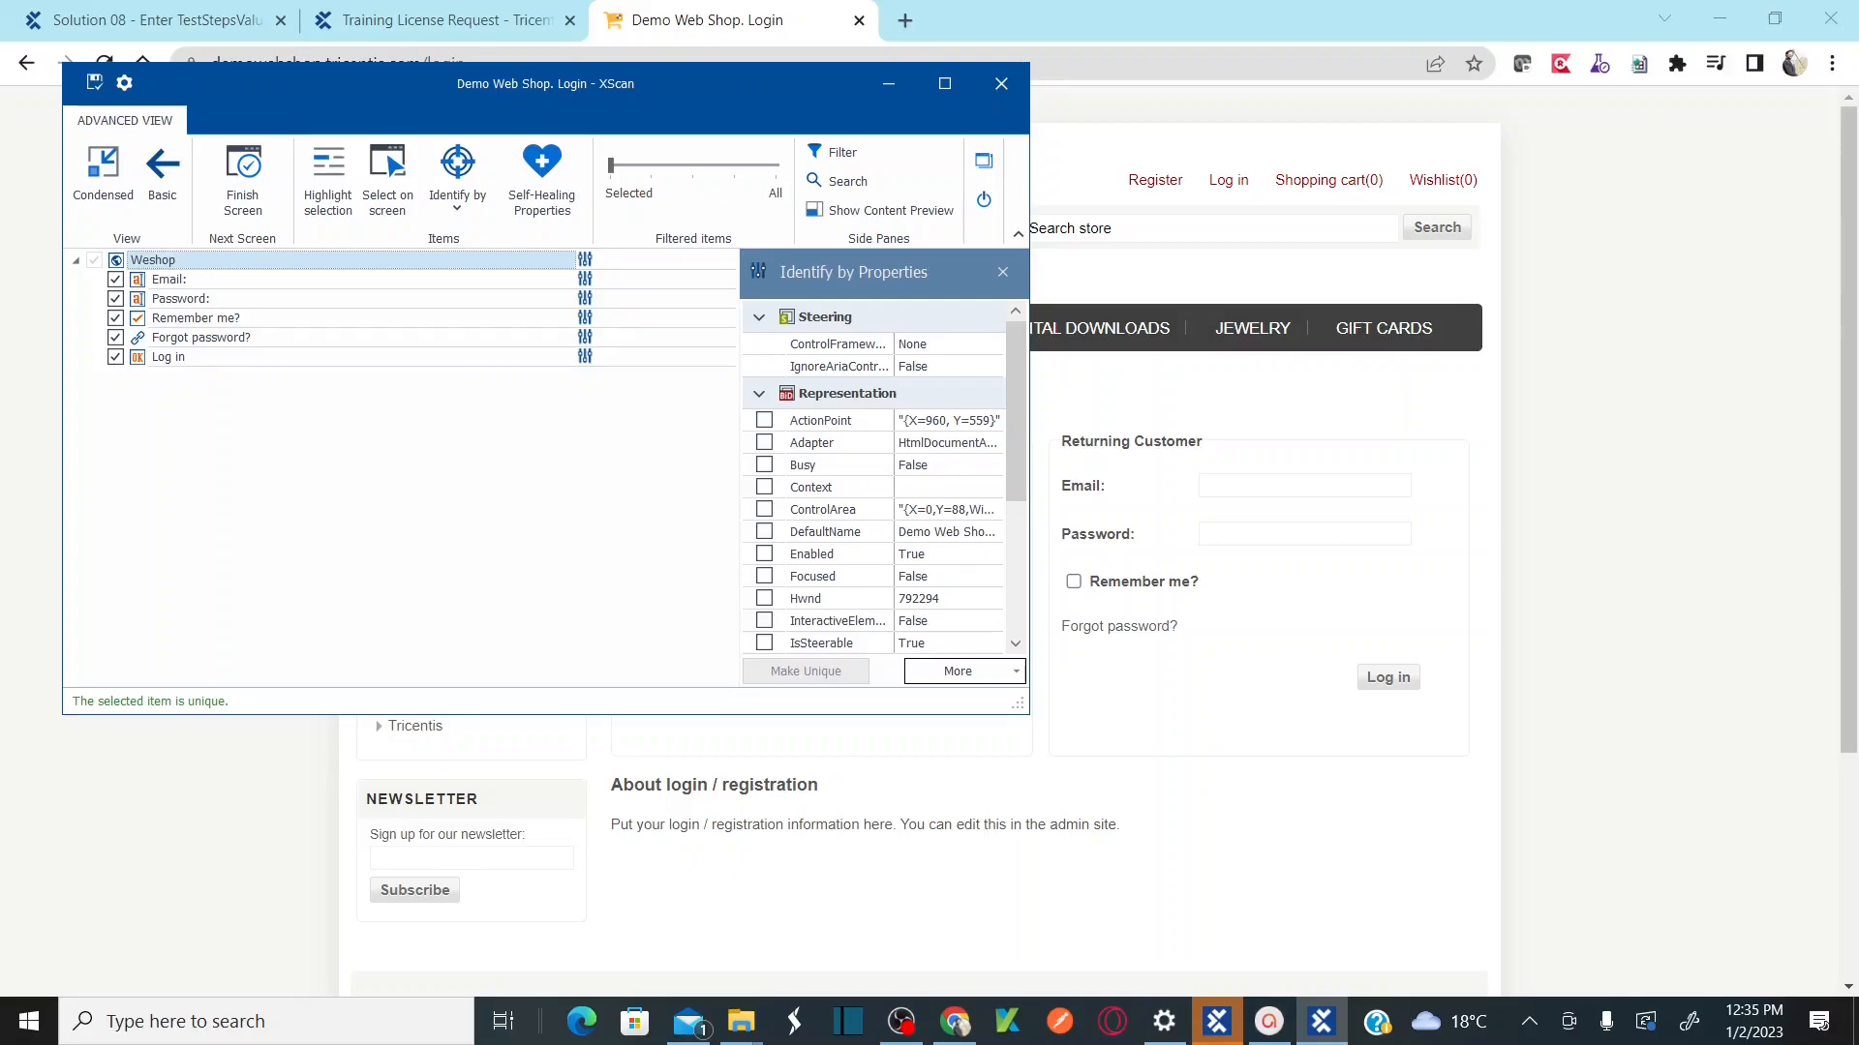
{"action": "key", "text": "BackSpace"}
{"action": "key", "text": "BackSpace"}
{"action": "key", "text": "BackSpace"}
{"action": "key", "text": "BackSpace"}
{"action": "key", "text": "BackSpace"}
{"action": "type", "text": "Demo WebShop | Login Pa"}
{"action": "left_click", "coordinate": [371, 281]}
{"action": "left_click", "coordinate": [272, 262]}
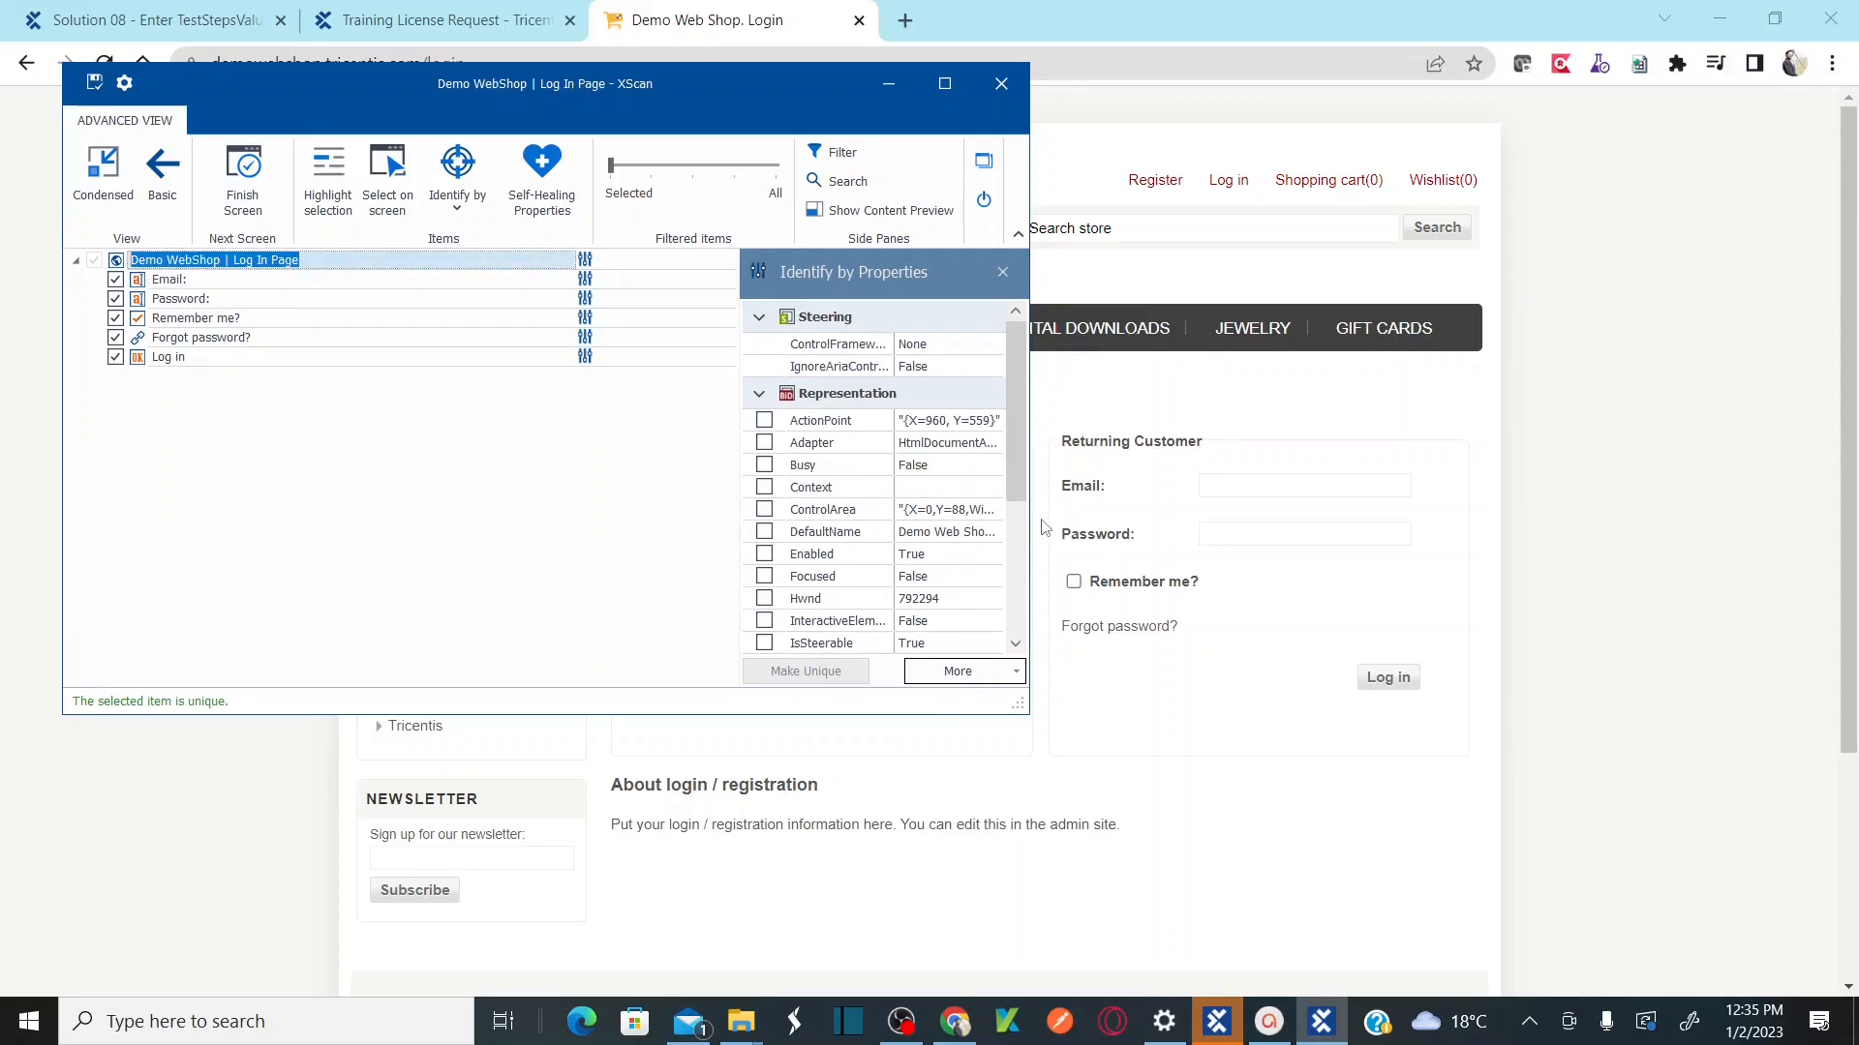
Step: Inspect the module's technical Title value and try opening the Register page in Chrome, cancelling the departure from the login page
{"action": "left_click", "coordinate": [1018, 630]}
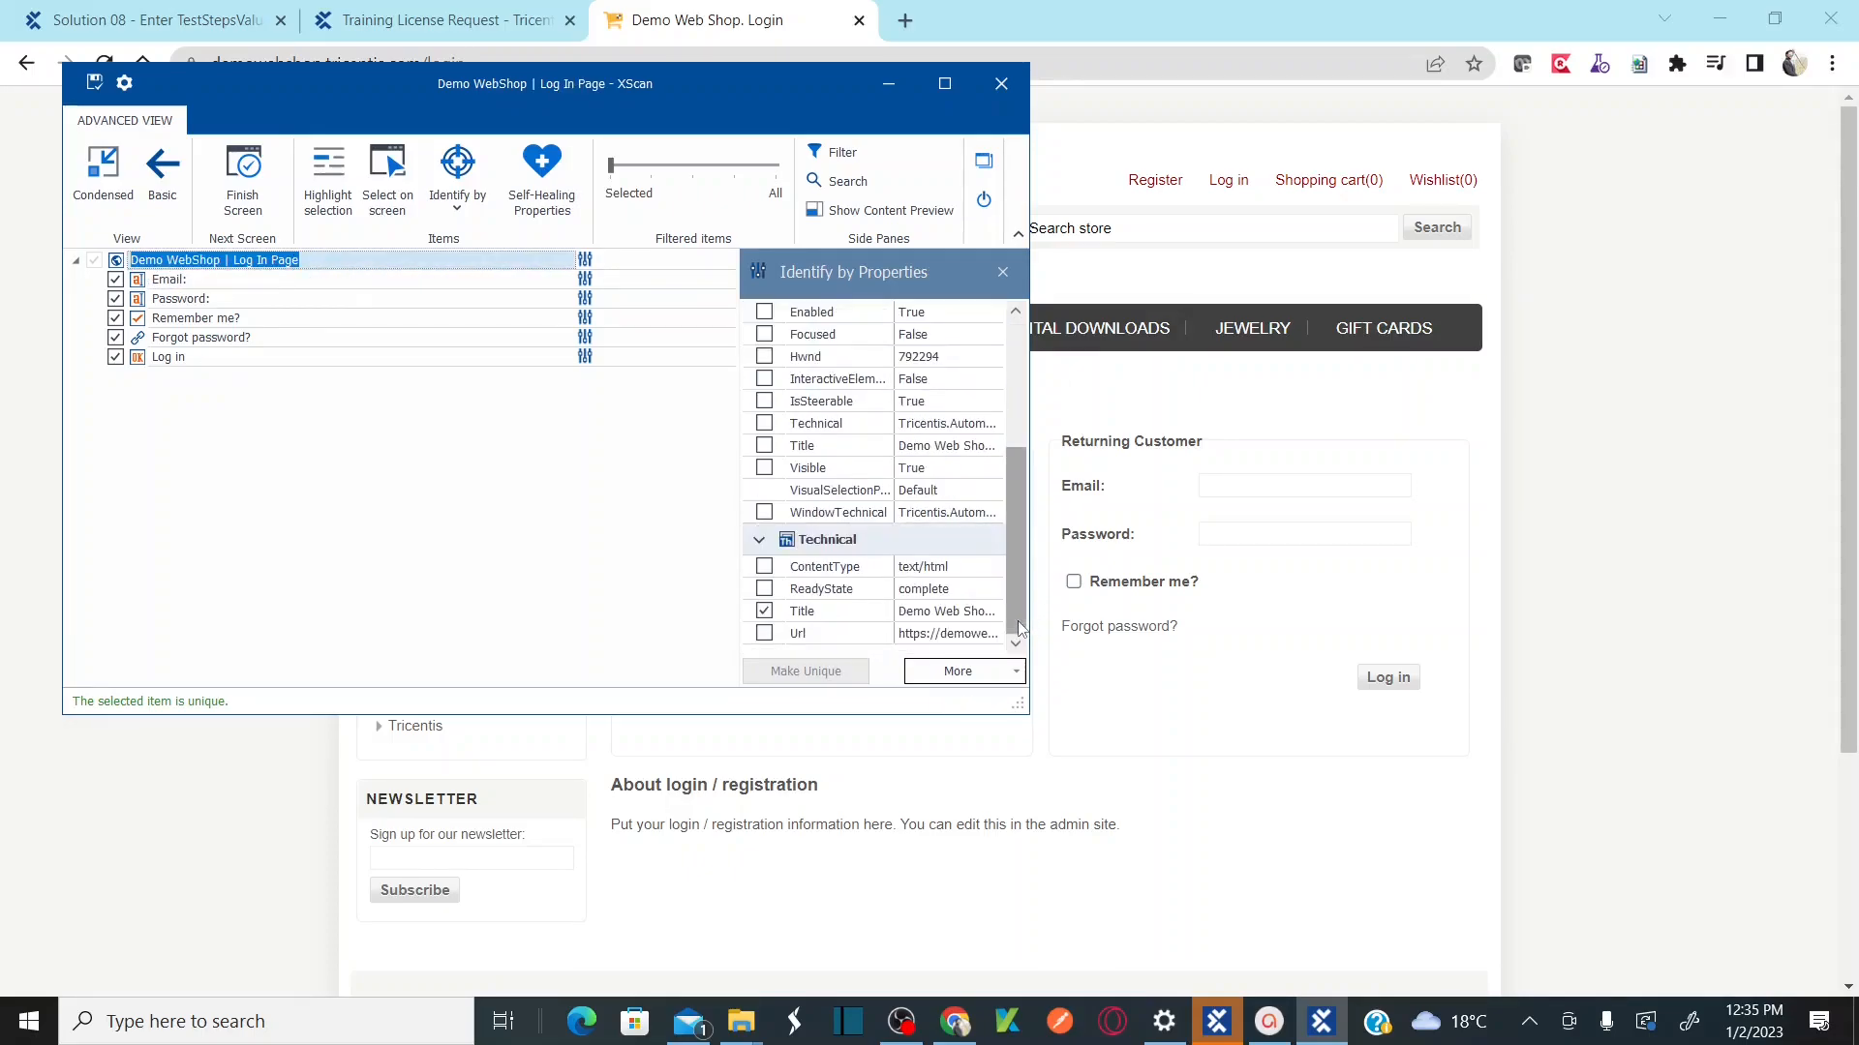
{"action": "left_click", "coordinate": [952, 614]}
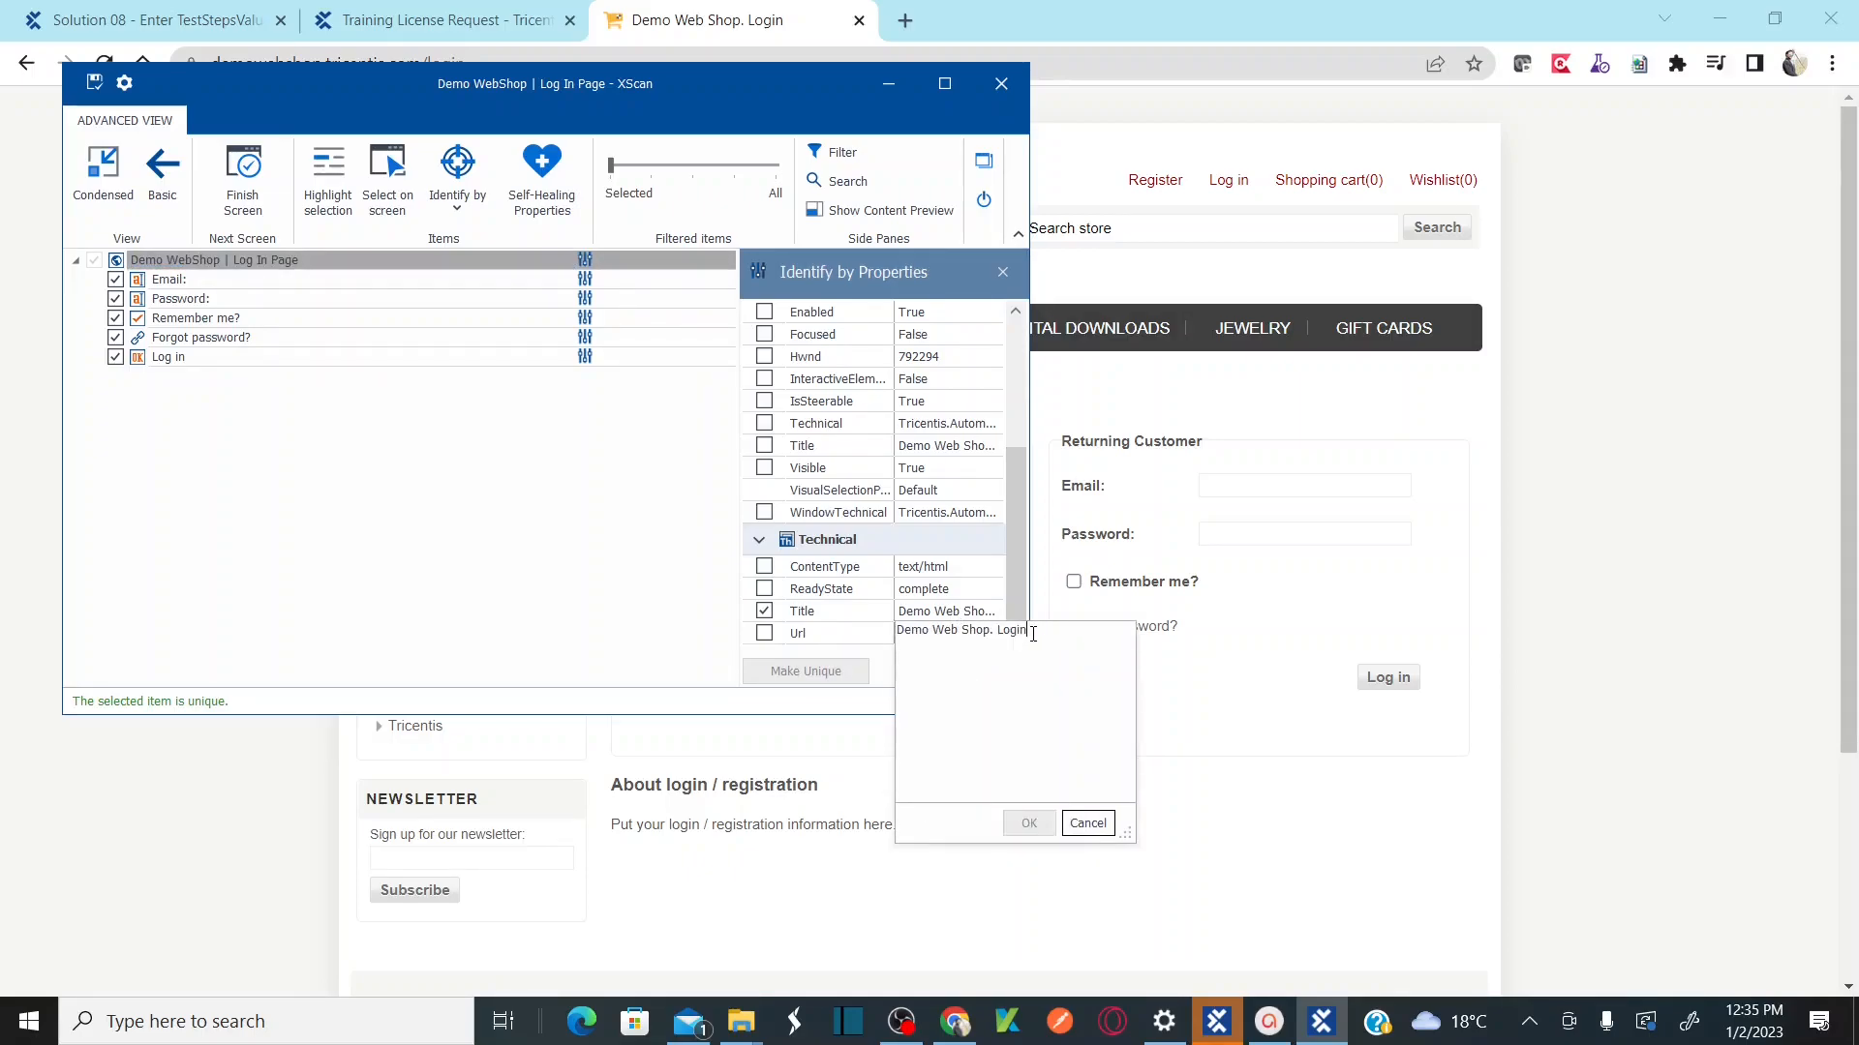
{"action": "left_click", "coordinate": [955, 1021]}
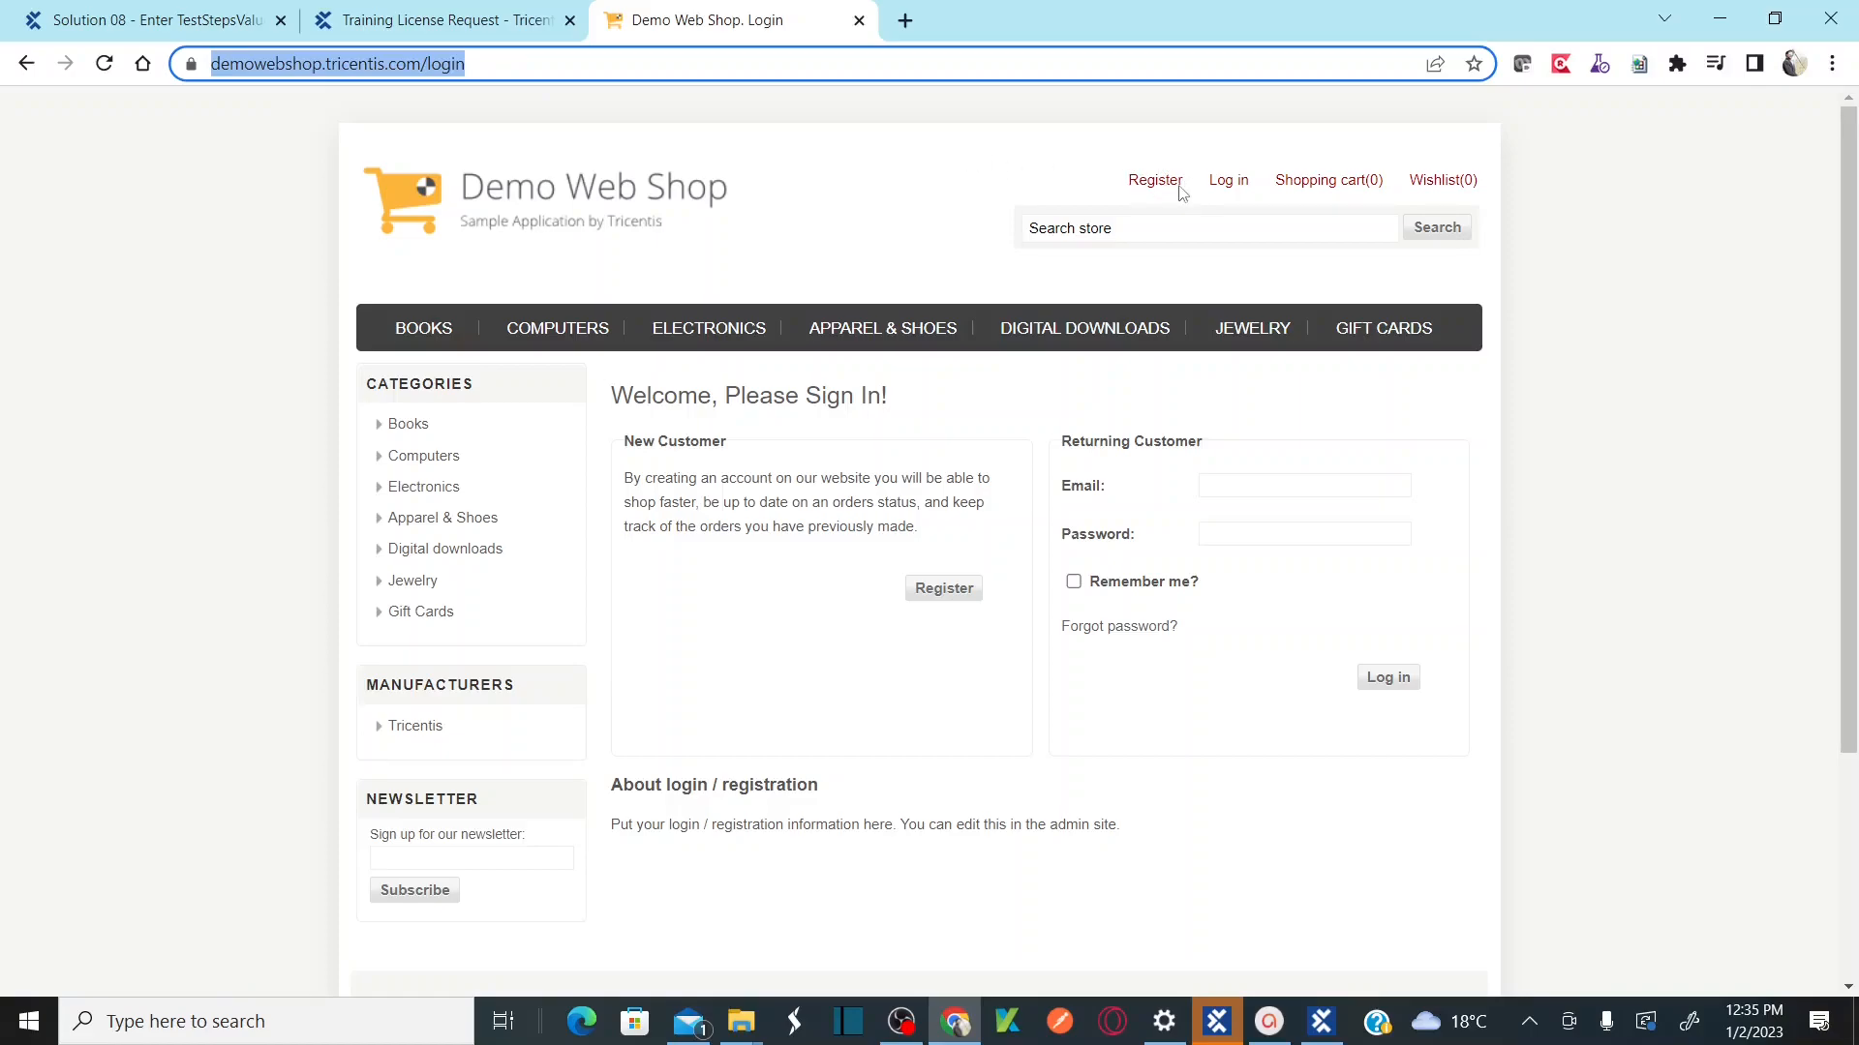
{"action": "left_click", "coordinate": [1157, 184]}
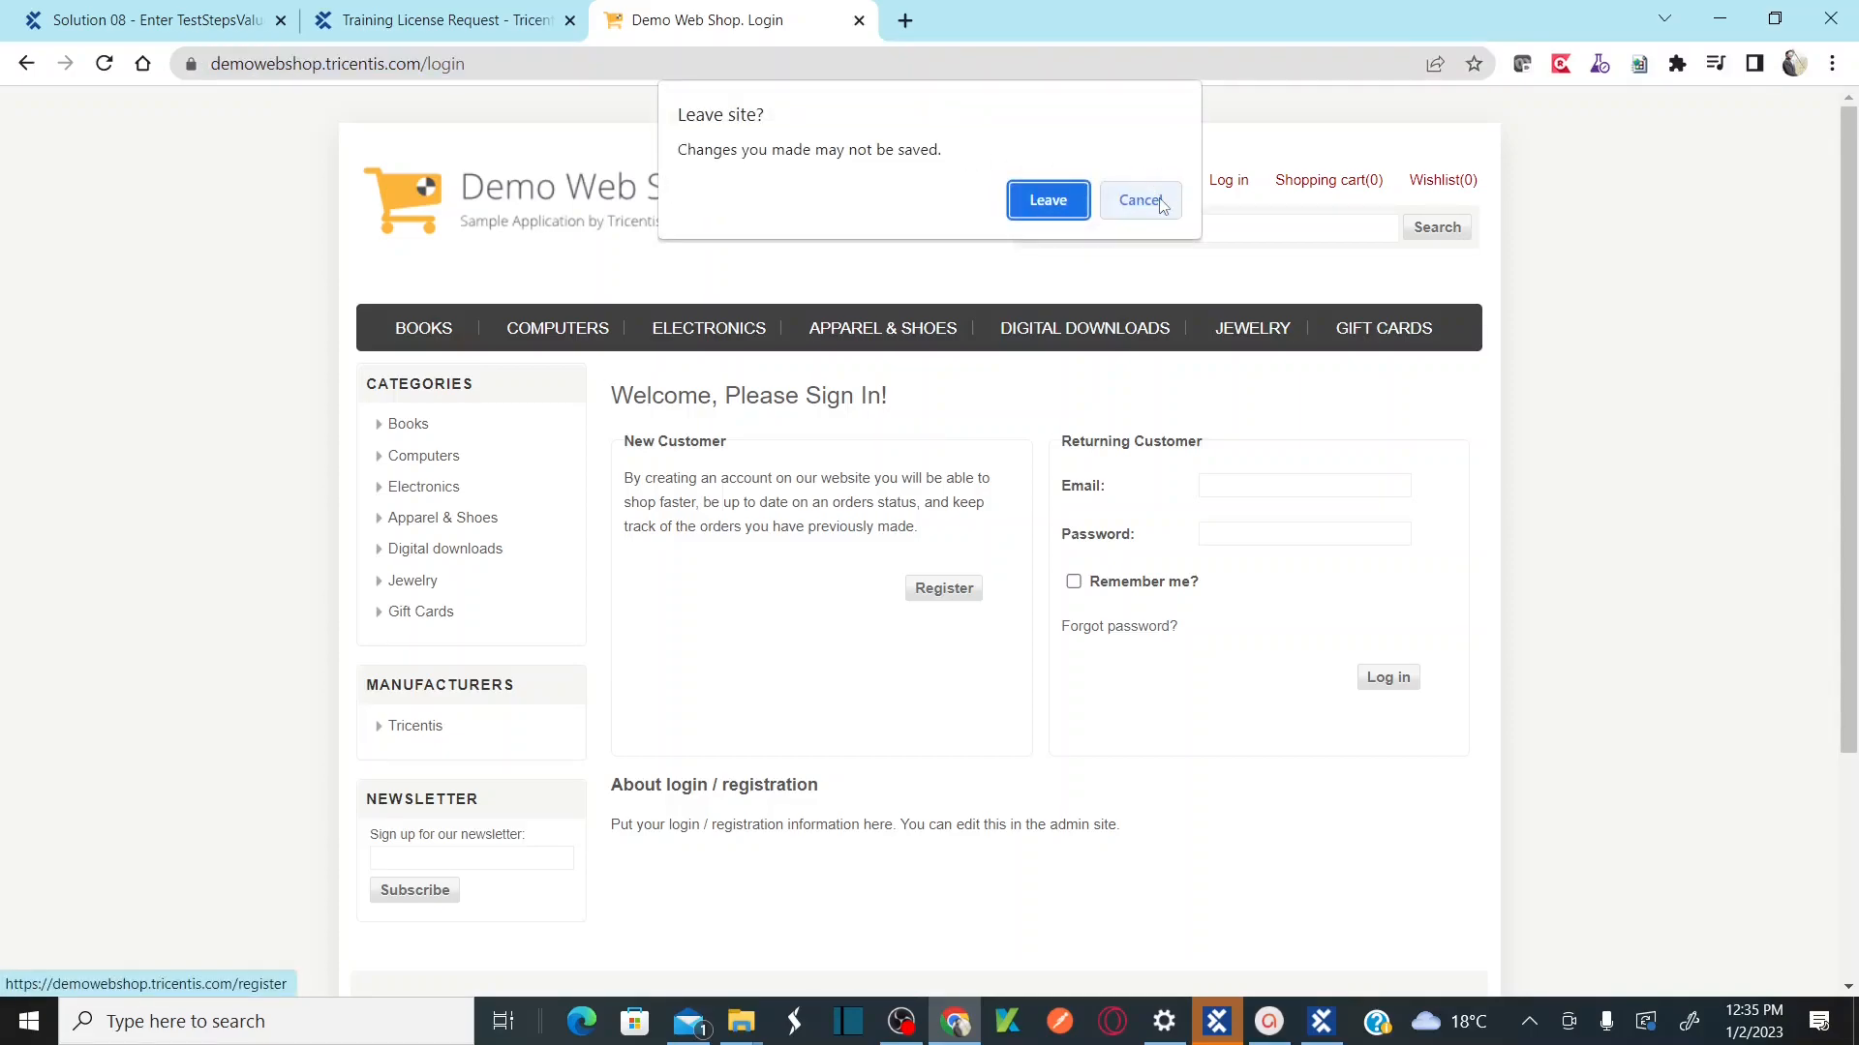
{"action": "left_click", "coordinate": [1140, 200]}
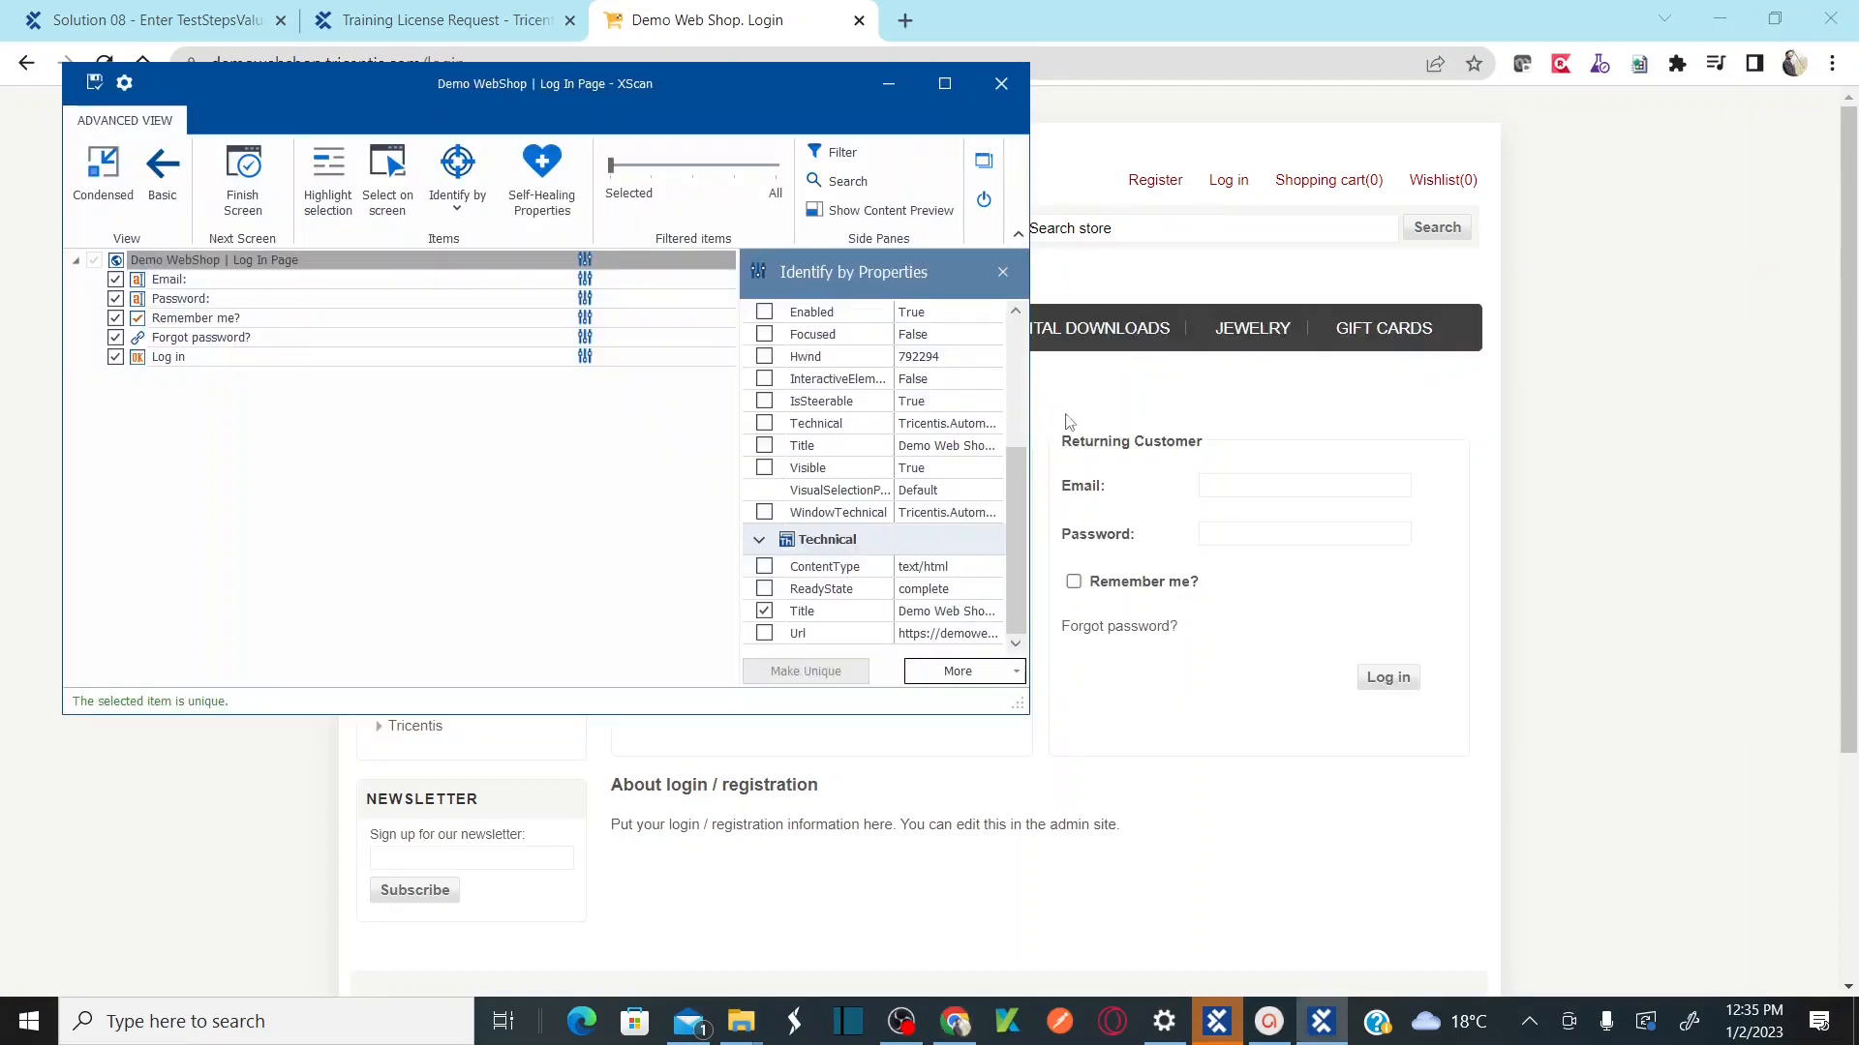
Step: Set the module's technical Title property to "Demo Web Shop*"
{"action": "left_click", "coordinate": [981, 613]}
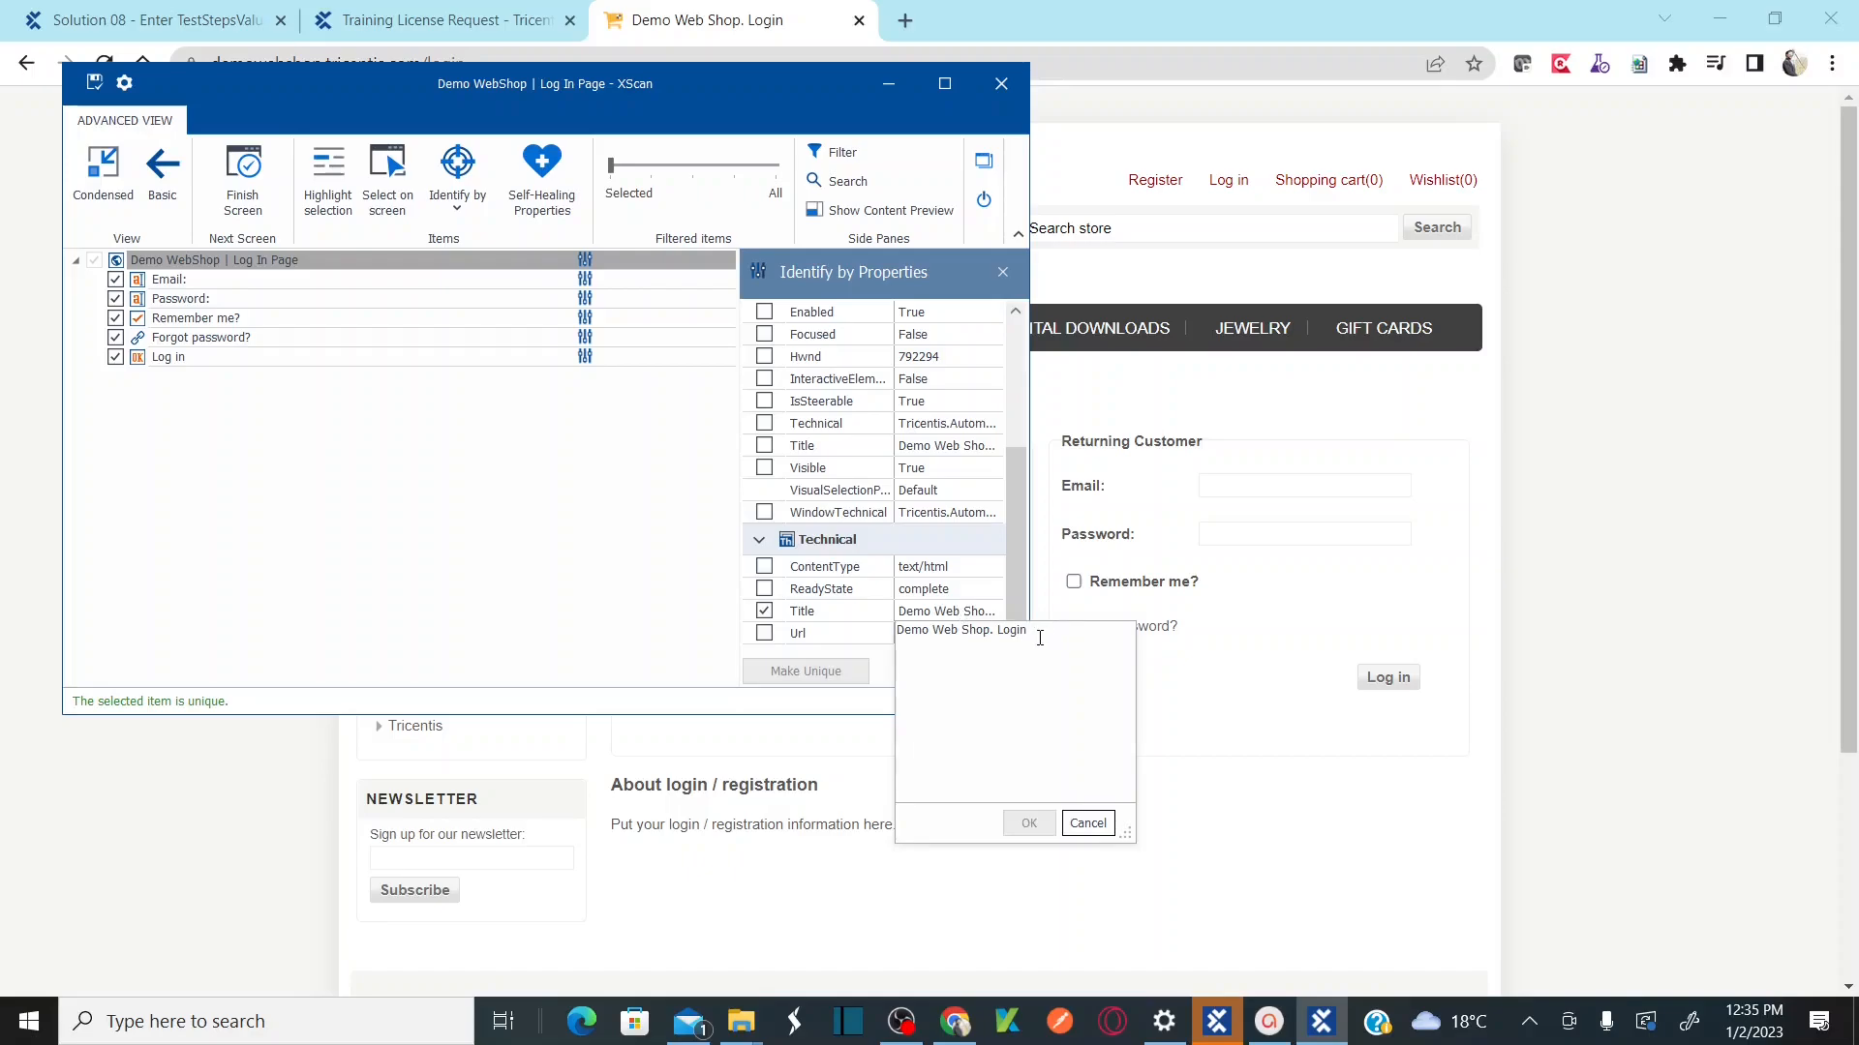
{"action": "key", "text": "BackSpace"}
{"action": "key", "text": "BackSpace"}
{"action": "key", "text": "BackSpace"}
{"action": "left_click", "coordinate": [1015, 834]}
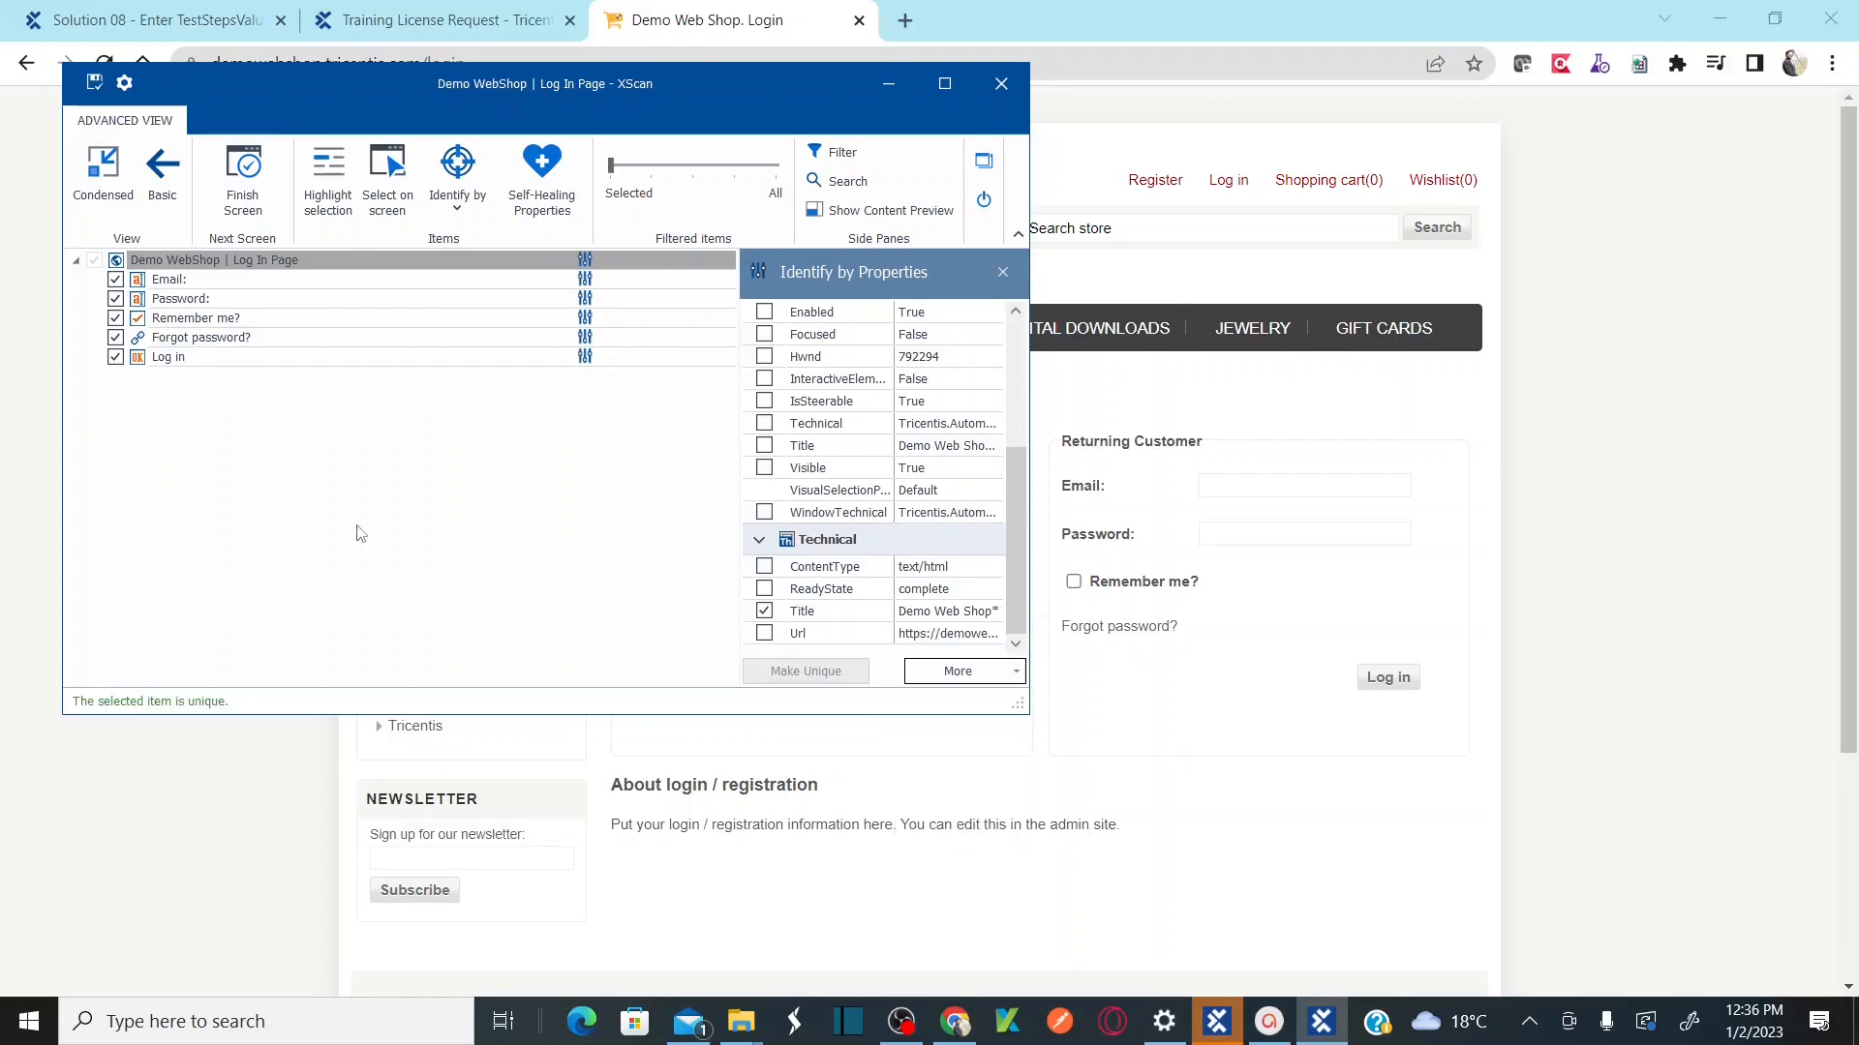
Step: Save the scanned login page module and close XScan to return to Tosca Commander
{"action": "left_click", "coordinate": [93, 94]}
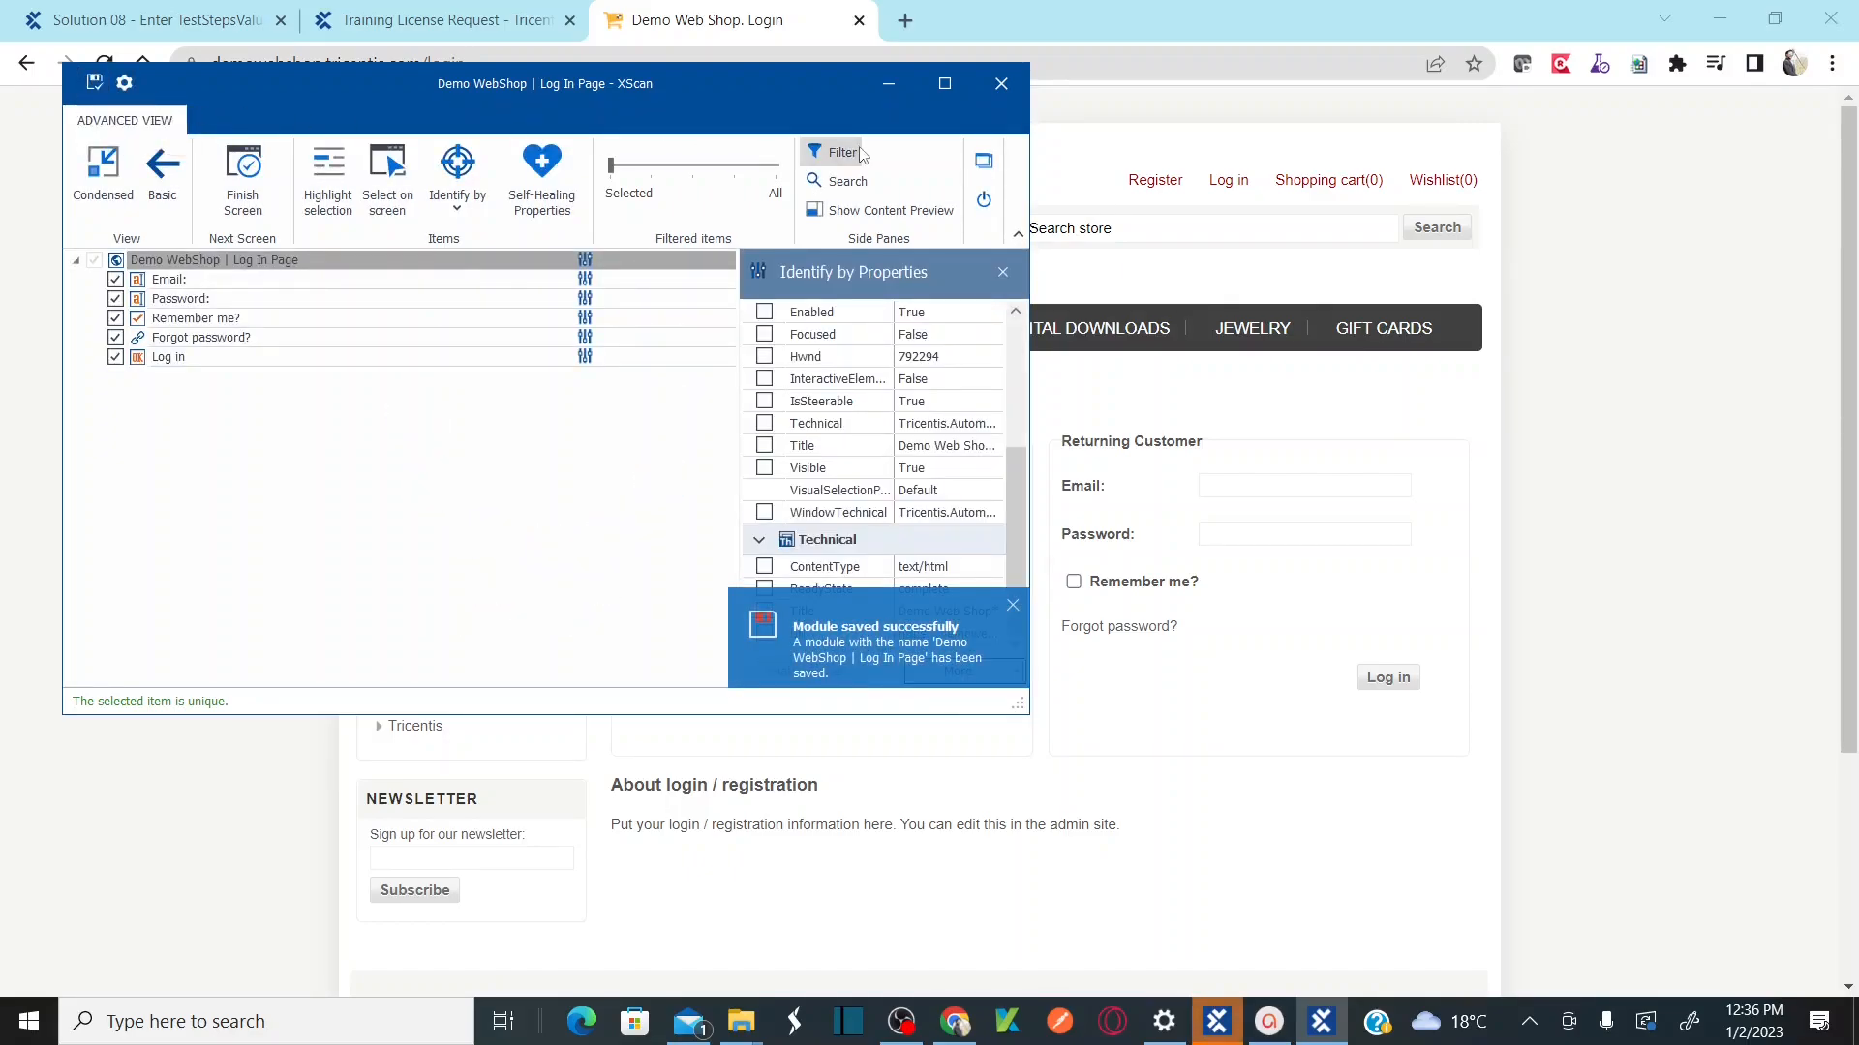
{"action": "left_click", "coordinate": [1004, 83]}
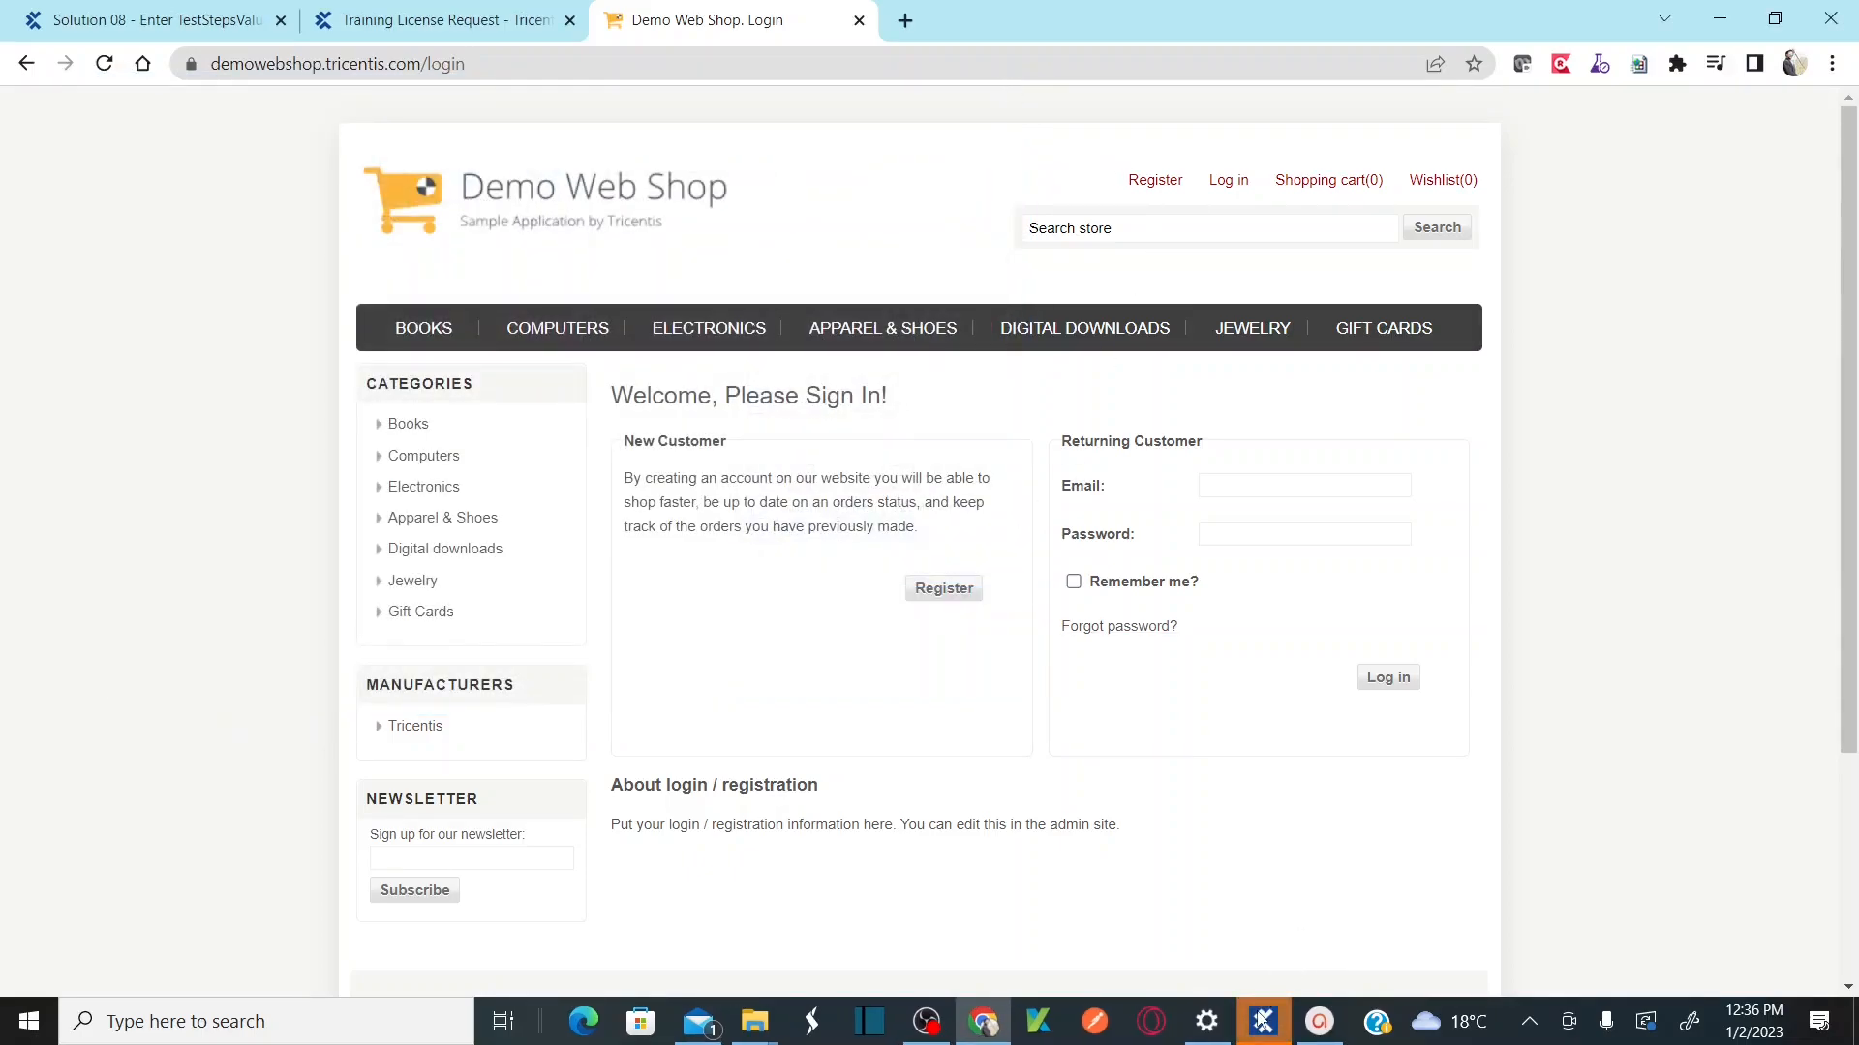
{"action": "left_click", "coordinate": [1263, 1021]}
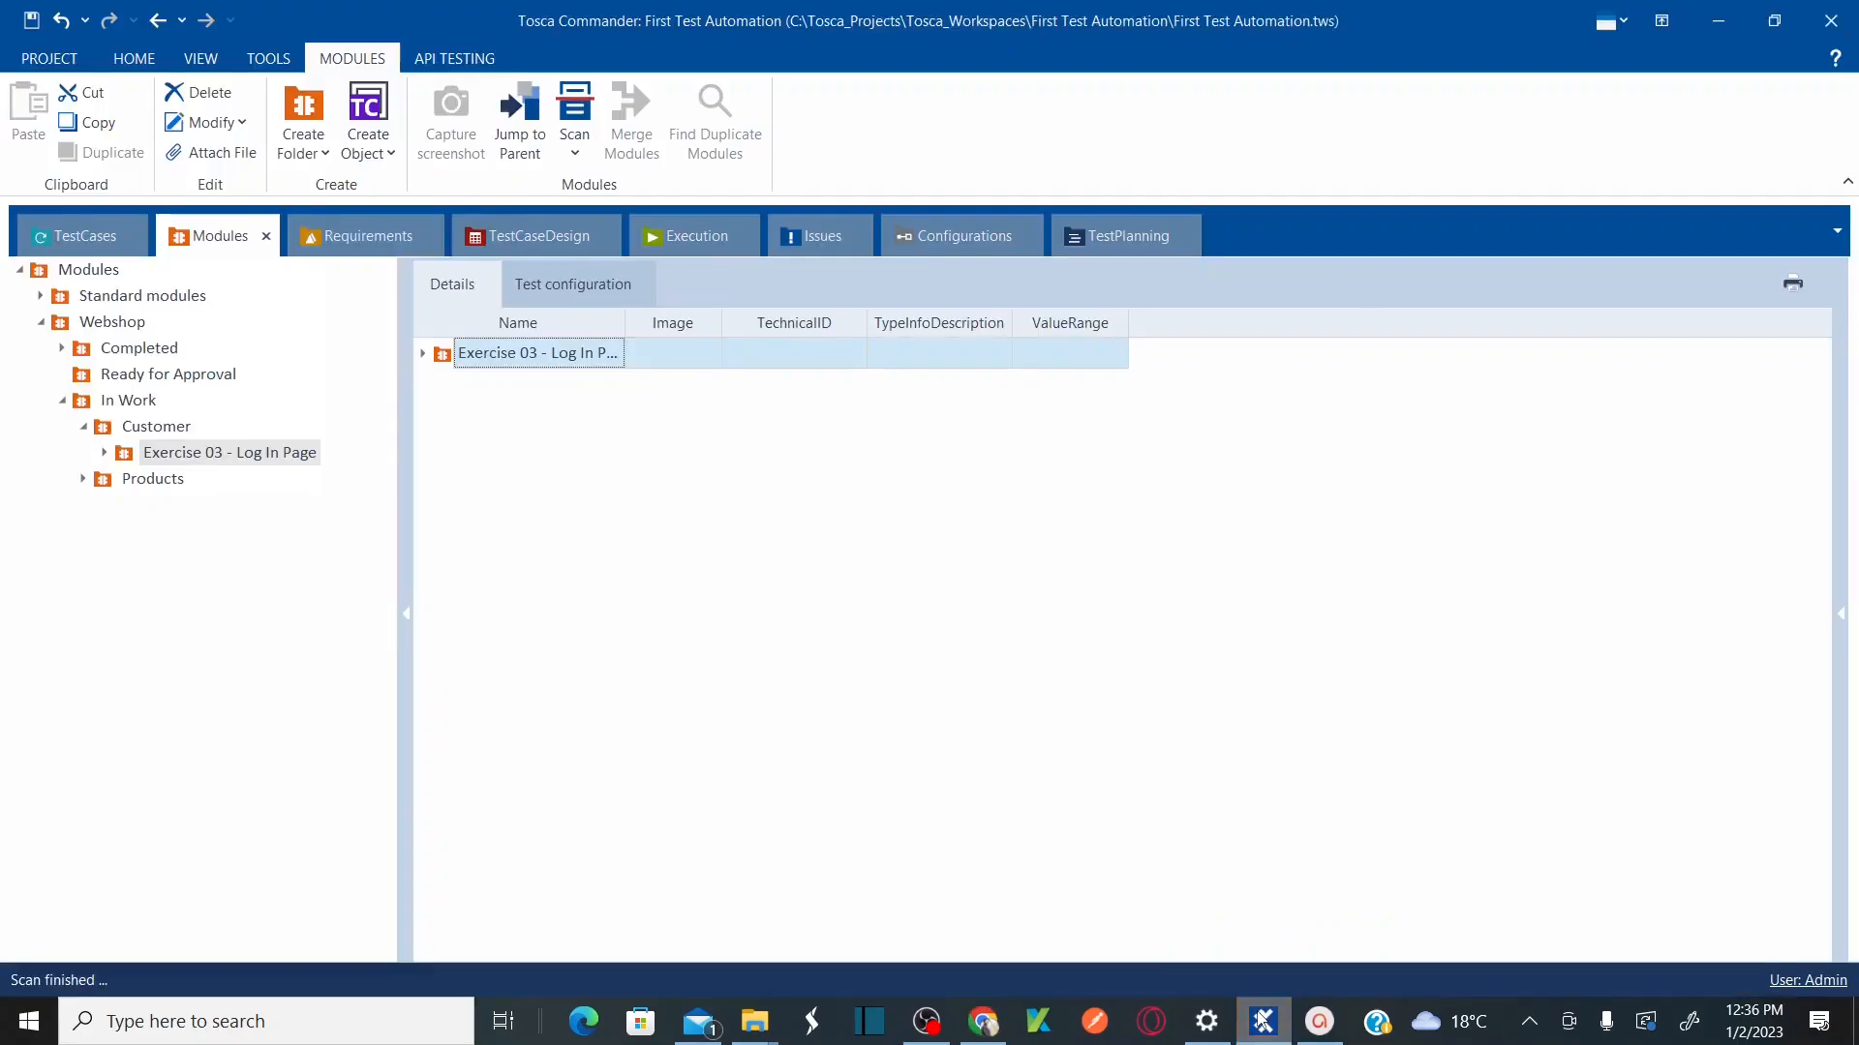
Step: Expand the "Exercise 03 - Log In Page" folder down to the new module's controls and fit the Name column to its contents
{"action": "left_click", "coordinate": [423, 354]}
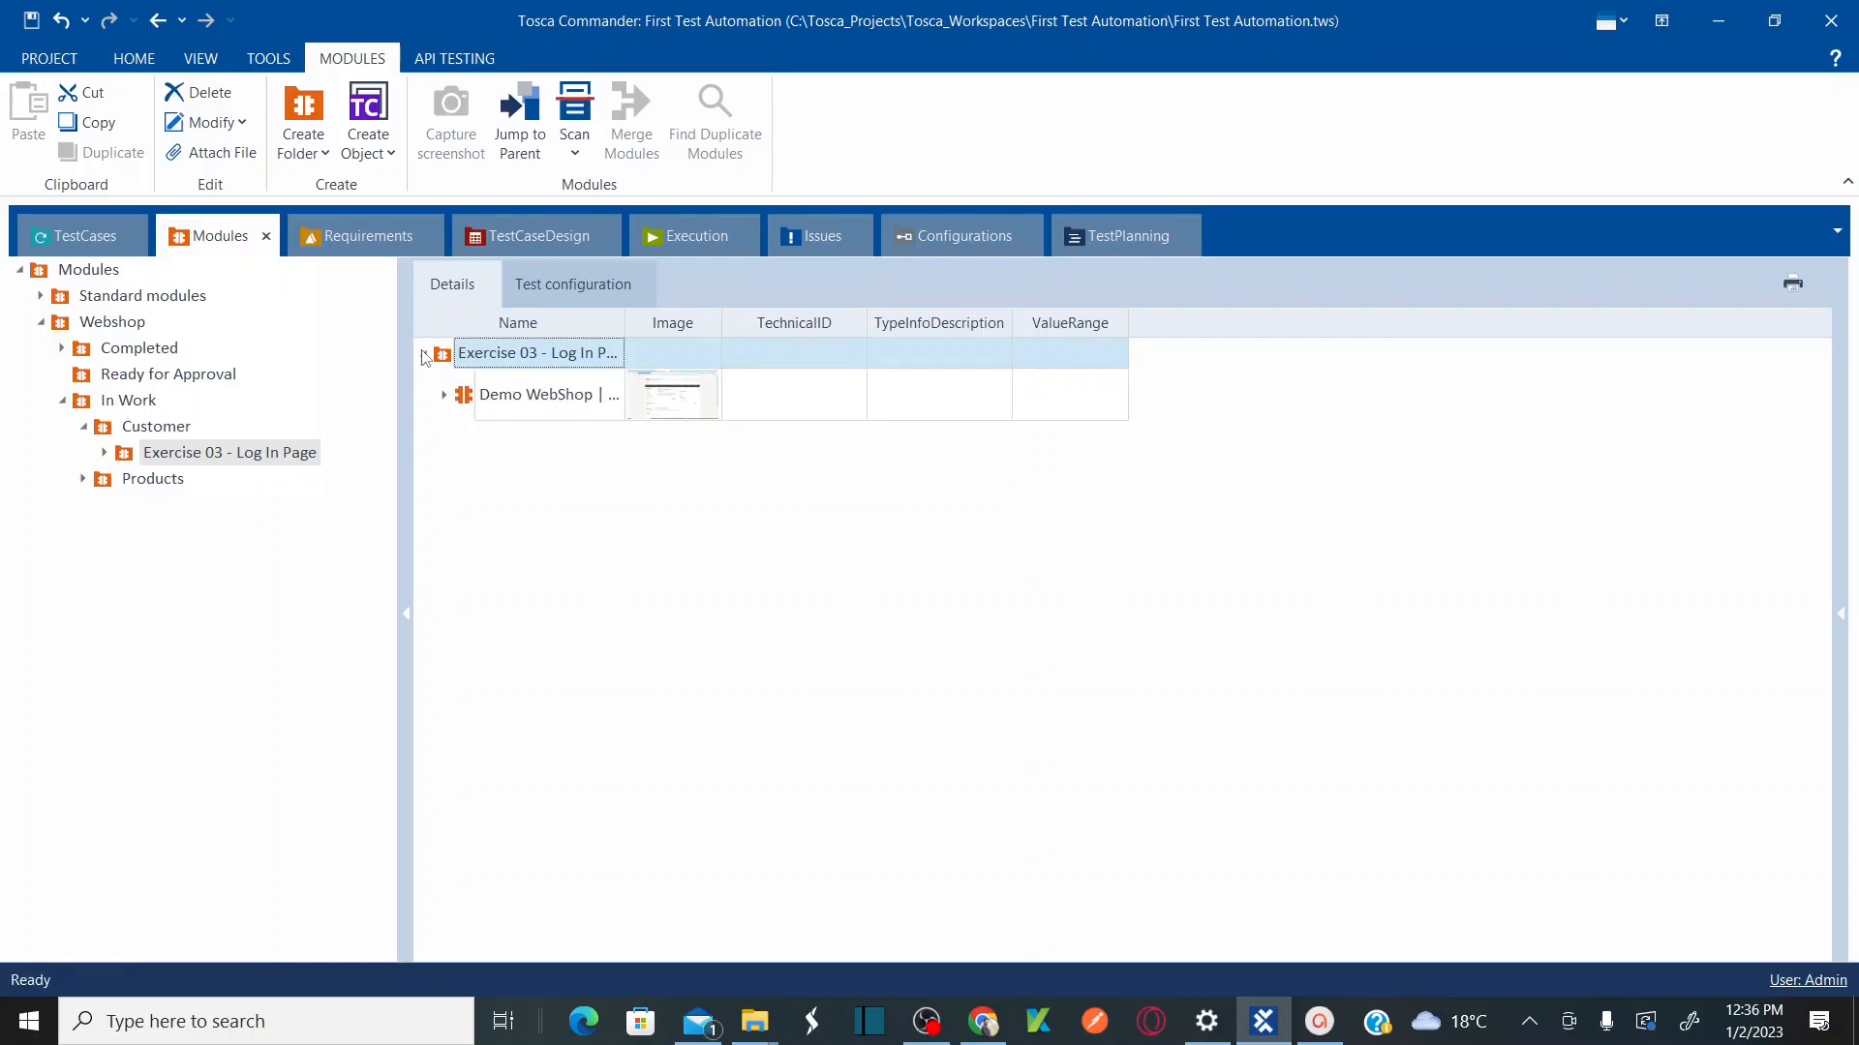
{"action": "left_click", "coordinate": [445, 397]}
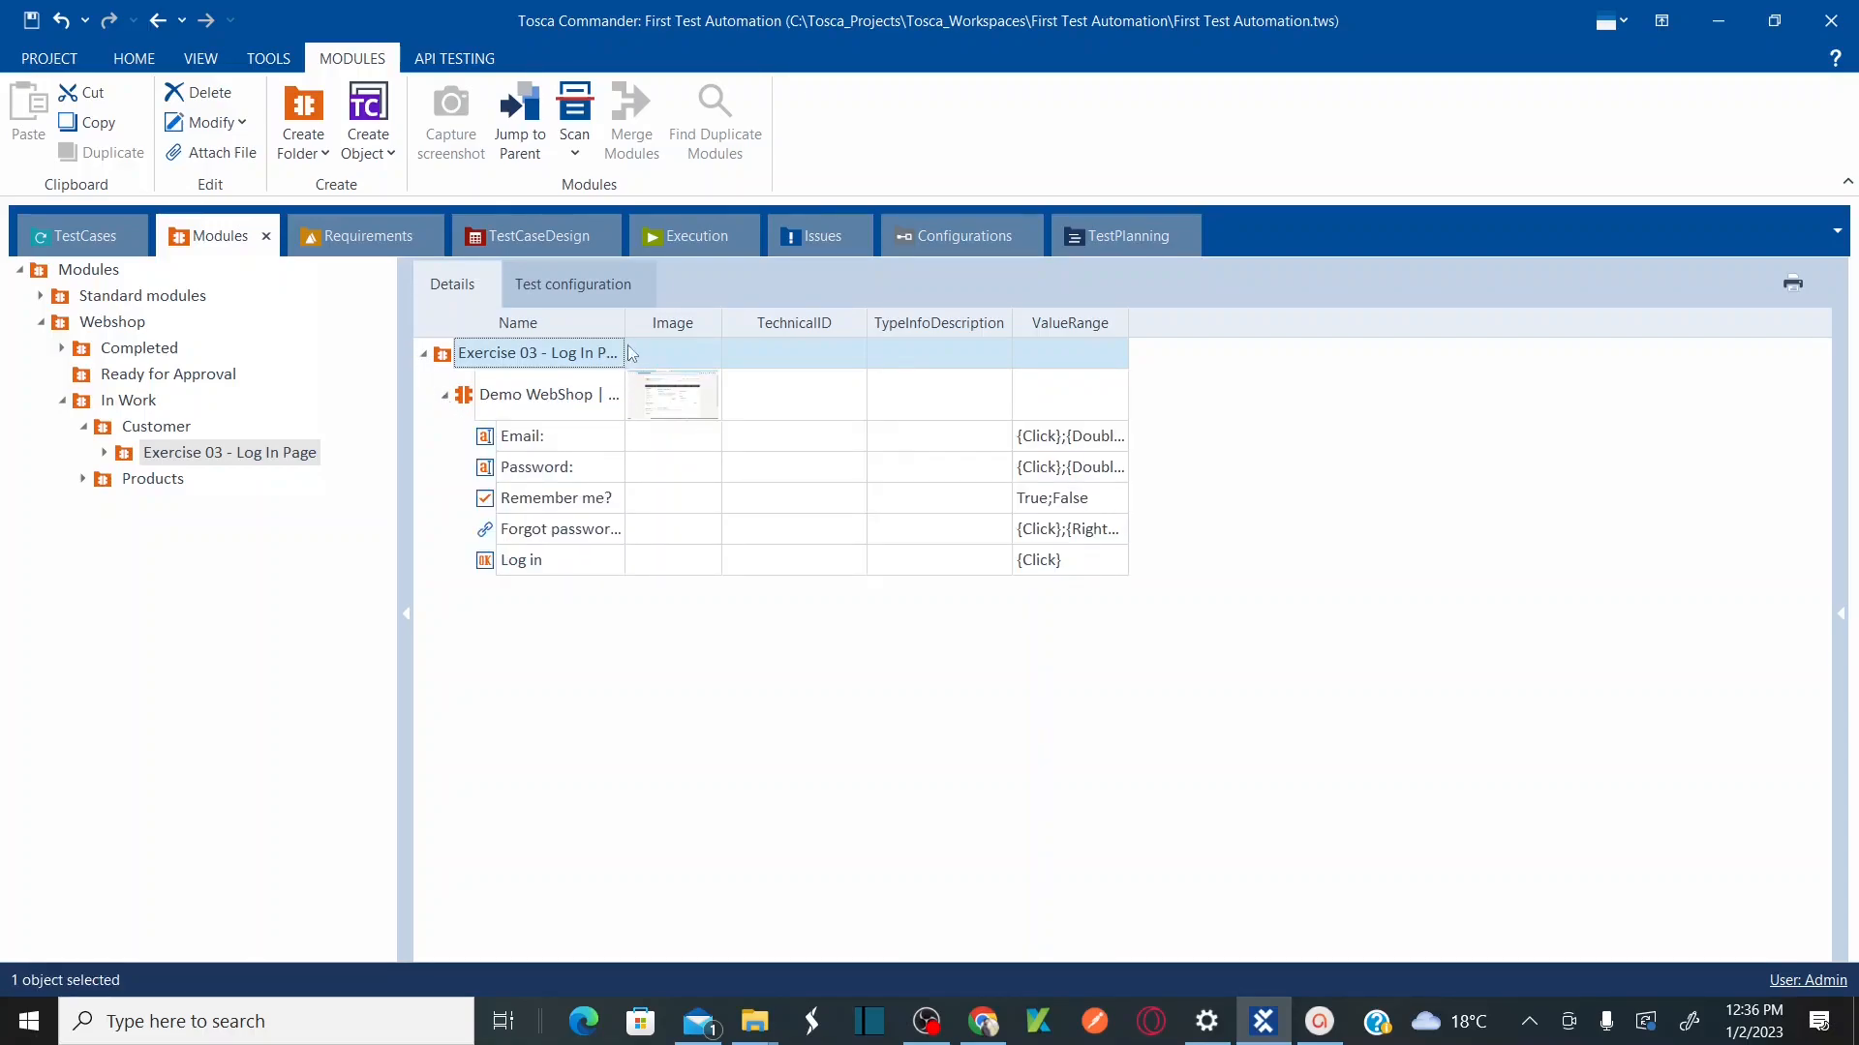
{"action": "left_click_drag", "start_coordinate": [624, 323], "coordinate": [621, 323]}
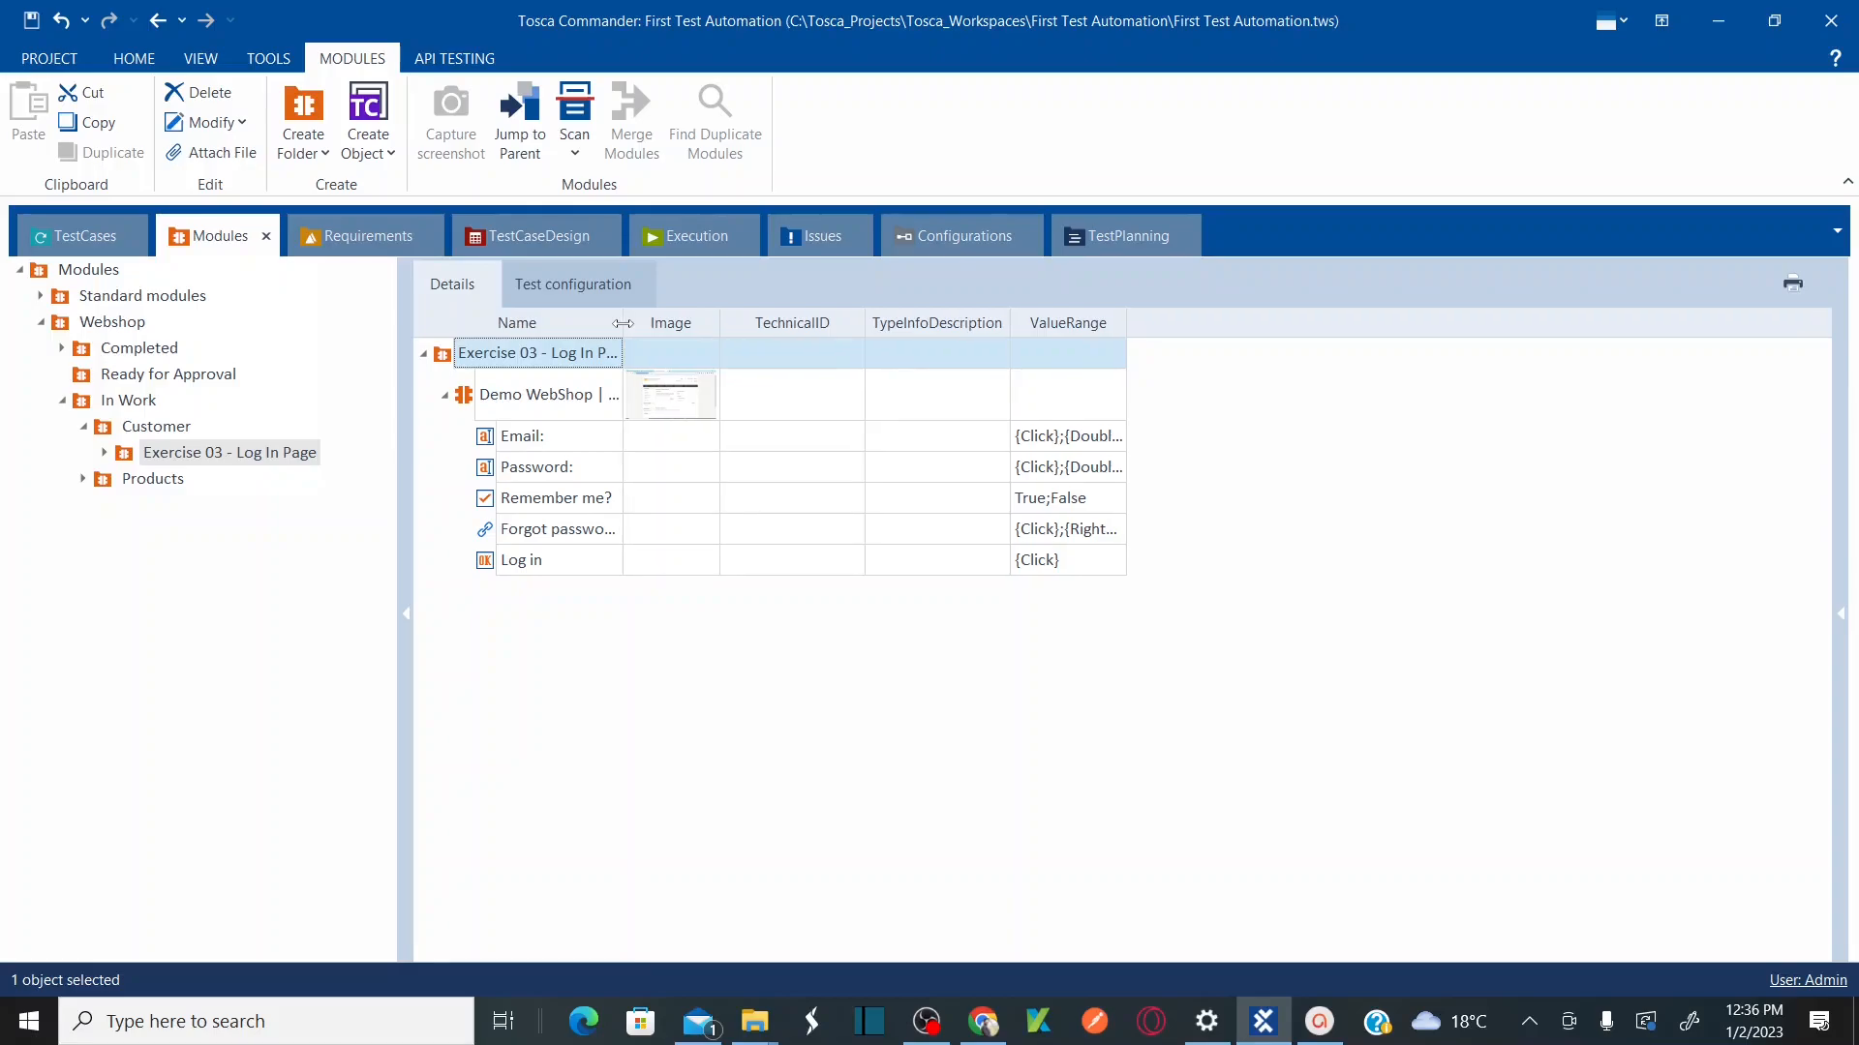
{"action": "double_click", "coordinate": [622, 324]}
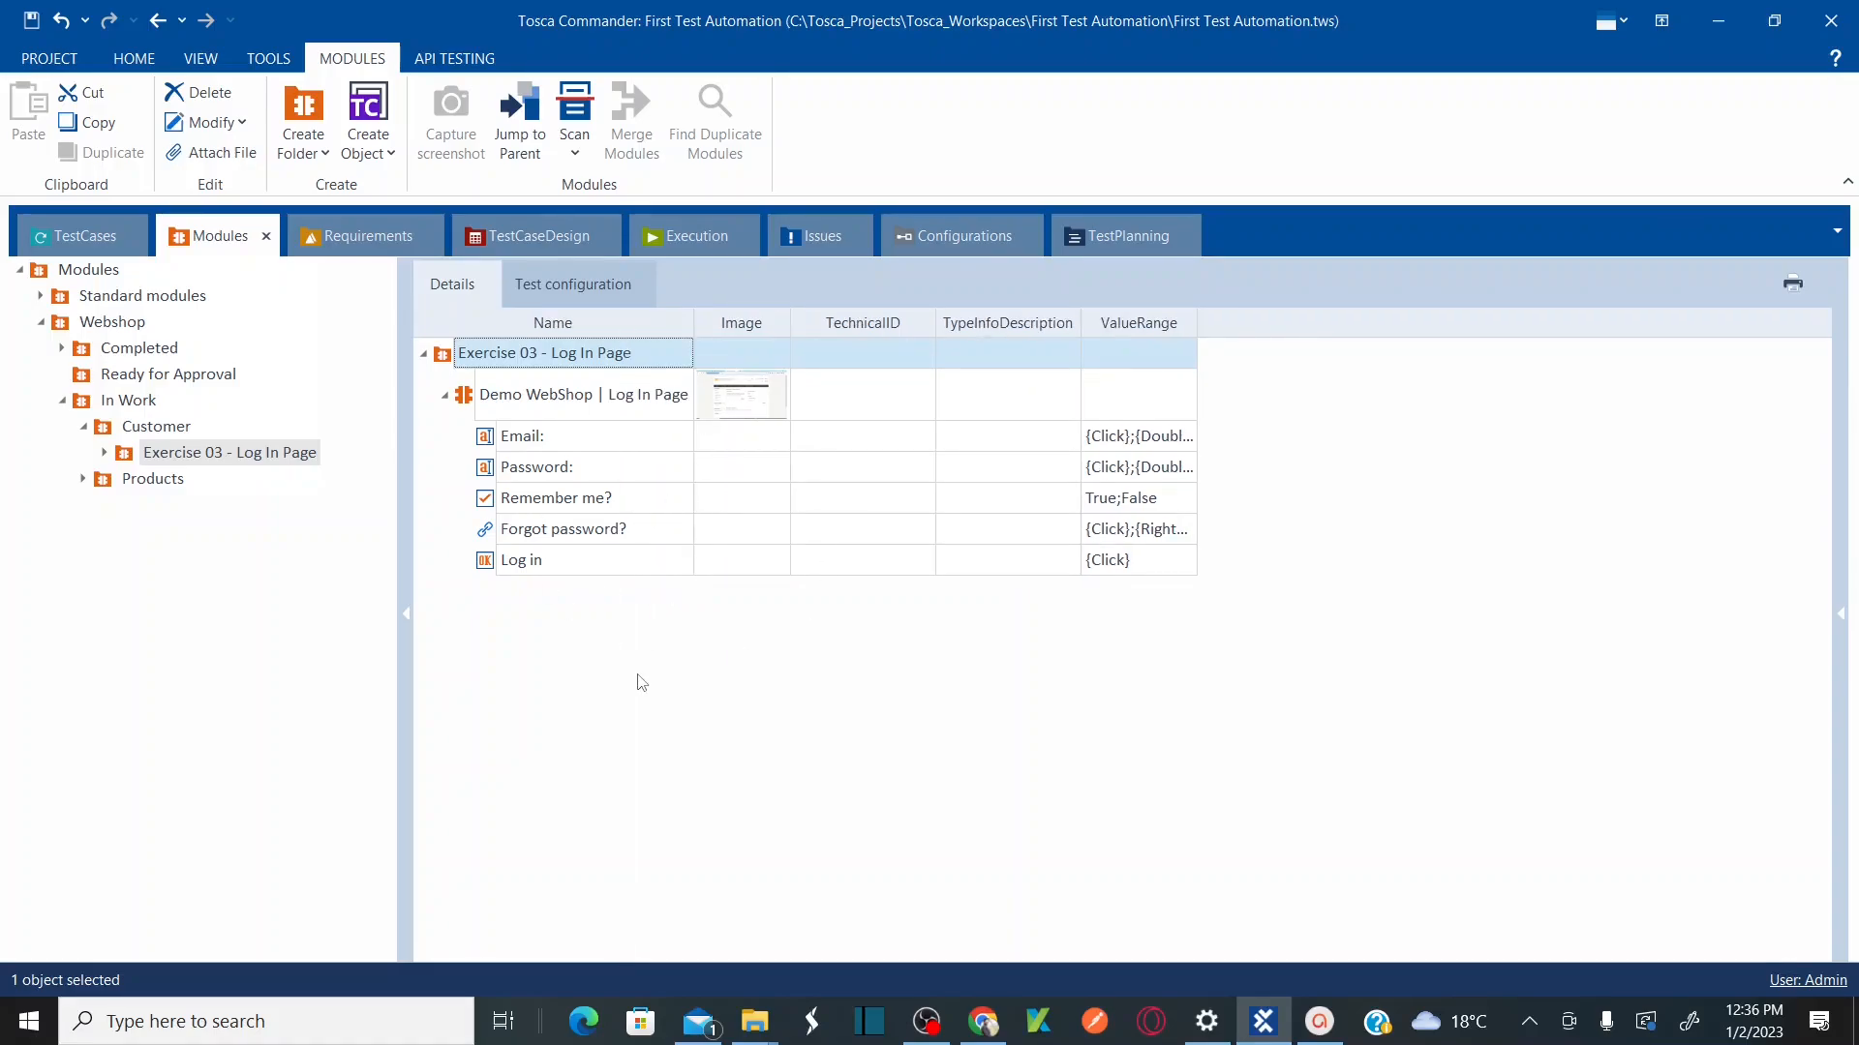
Step: Expand the Completed Products modules down to Product Categories under Products Choice Tab, and switch to Chrome to compare them with the Demo Web Shop
{"action": "left_click", "coordinate": [63, 350]}
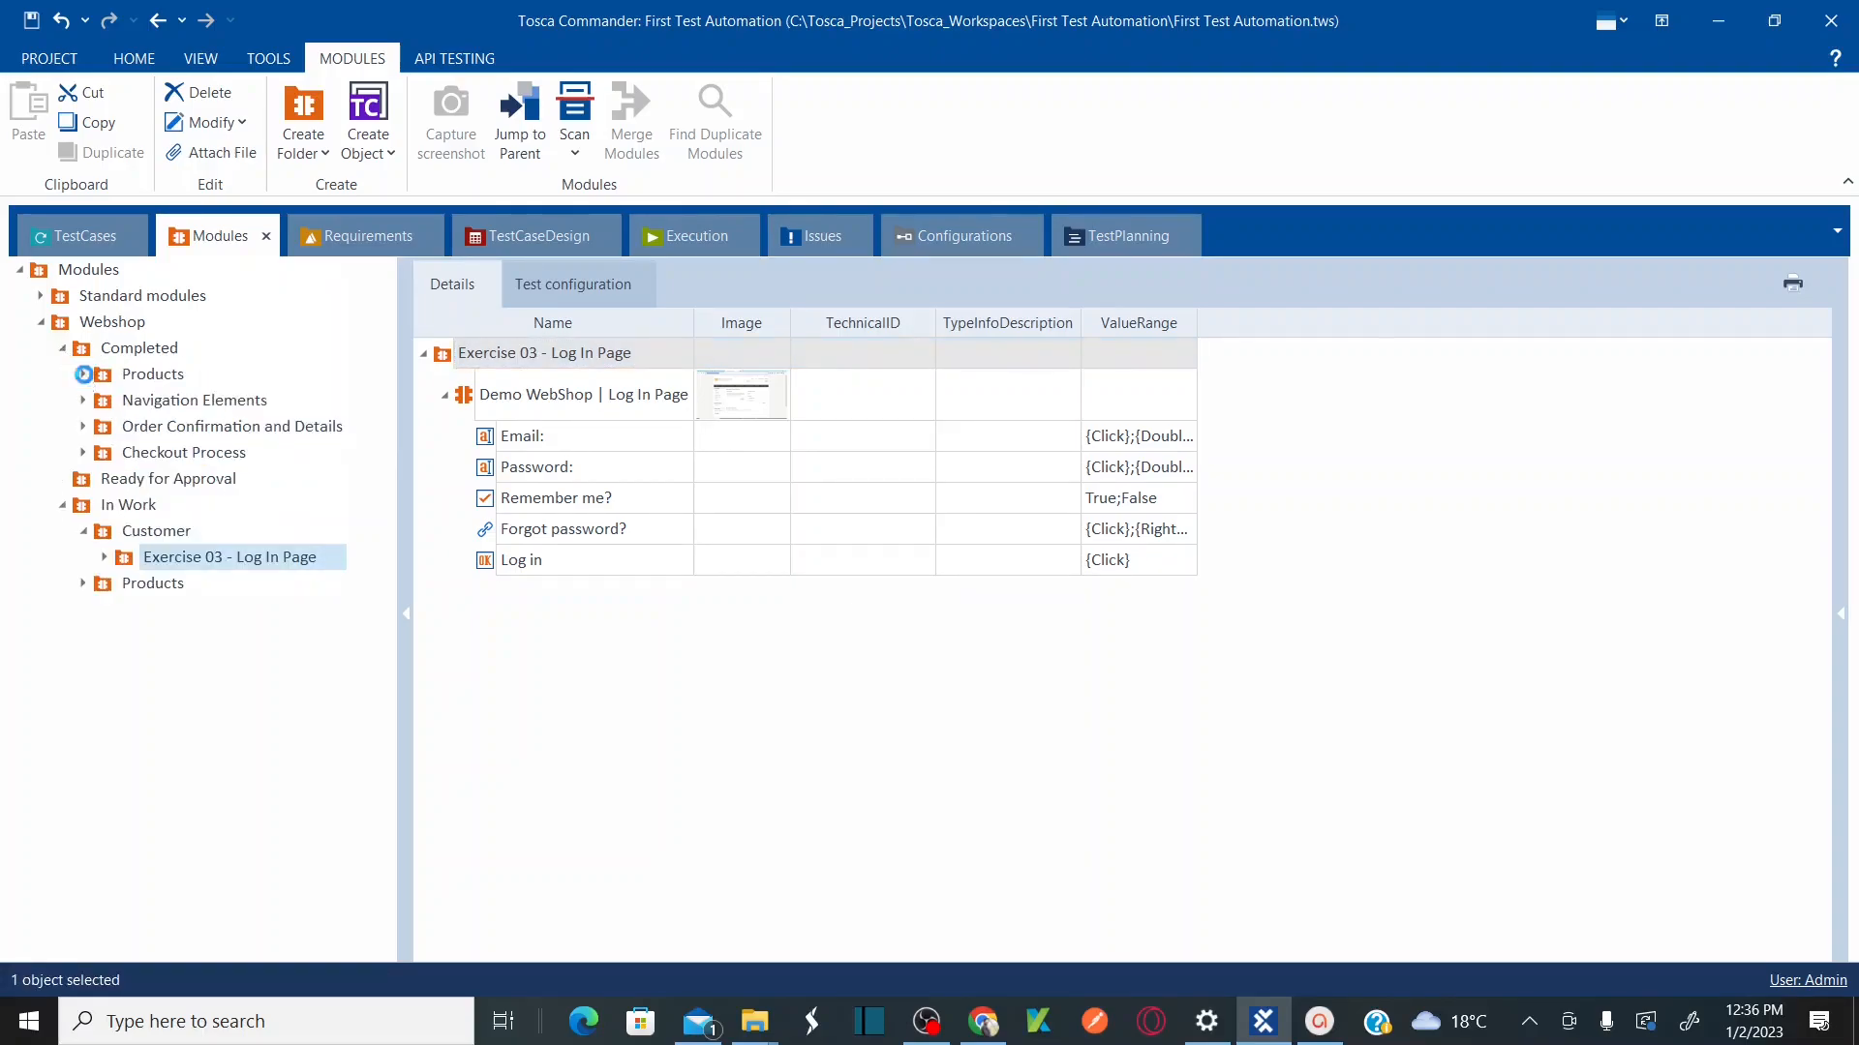
{"action": "left_click", "coordinate": [83, 376]}
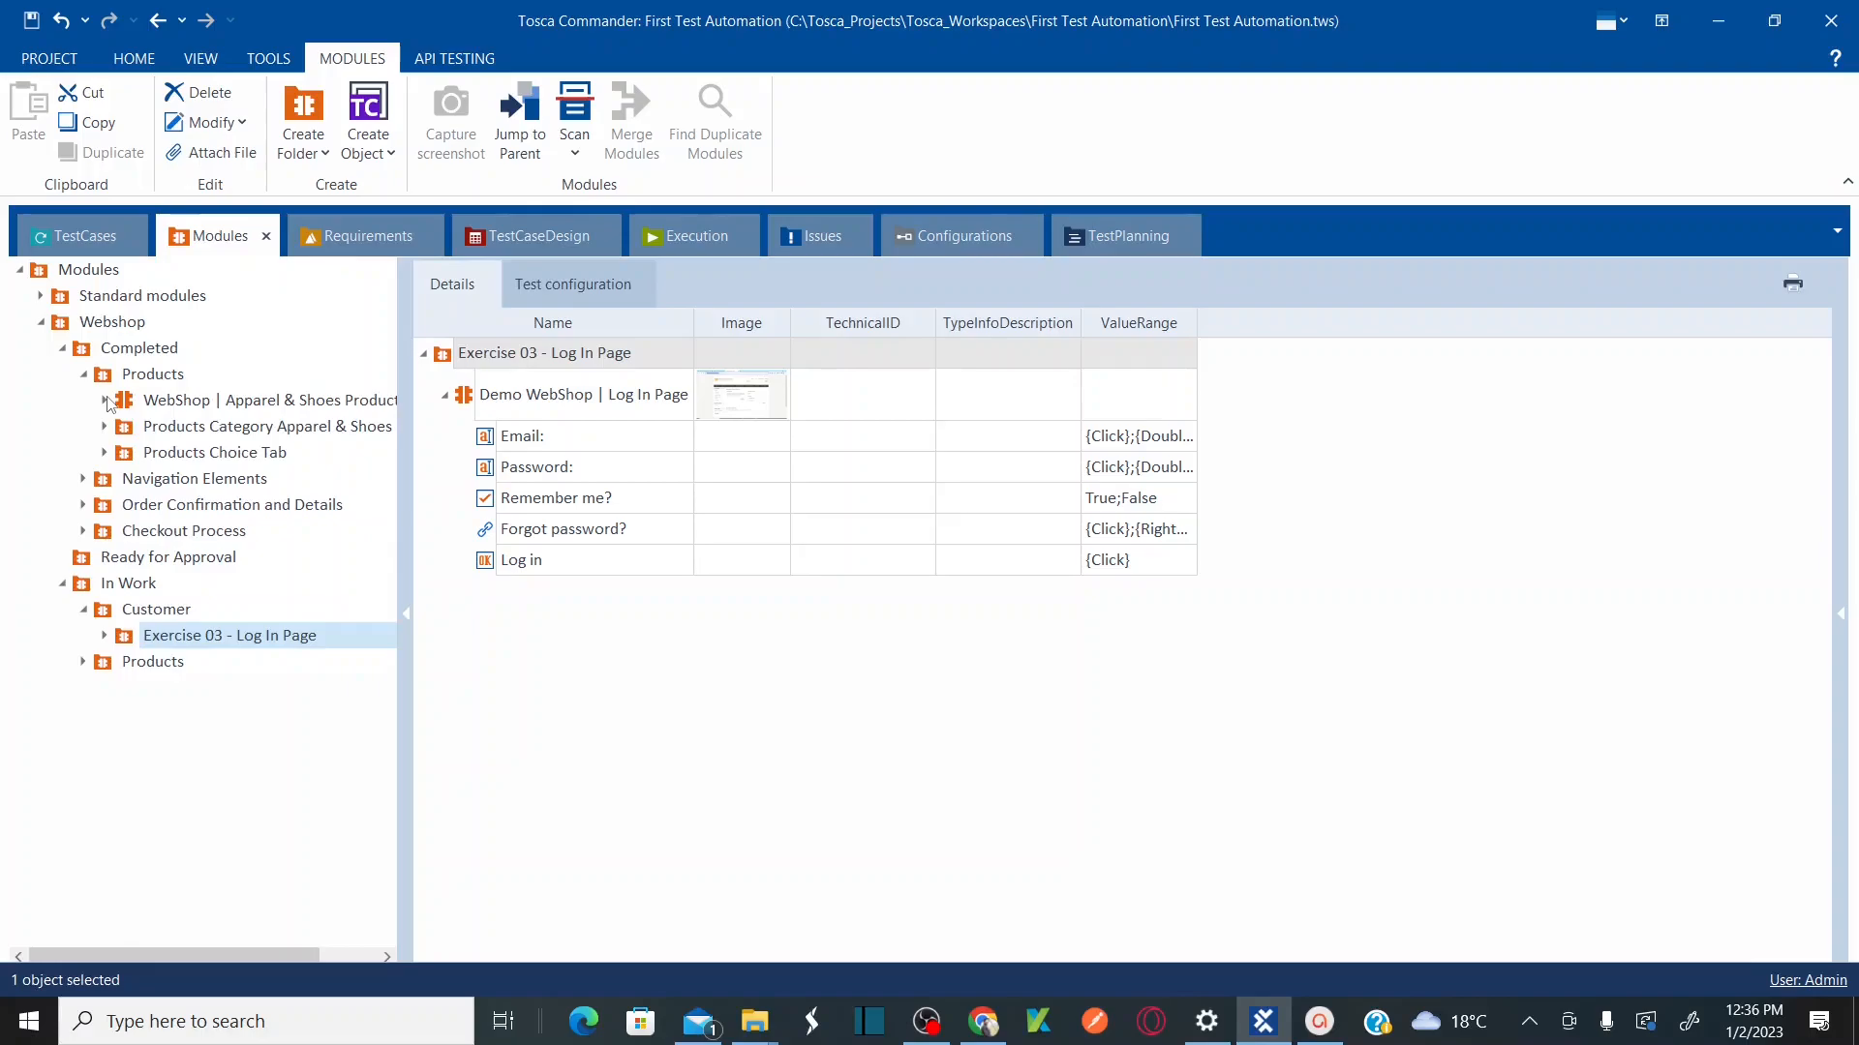
{"action": "left_click", "coordinate": [105, 401]}
{"action": "left_click", "coordinate": [106, 559]}
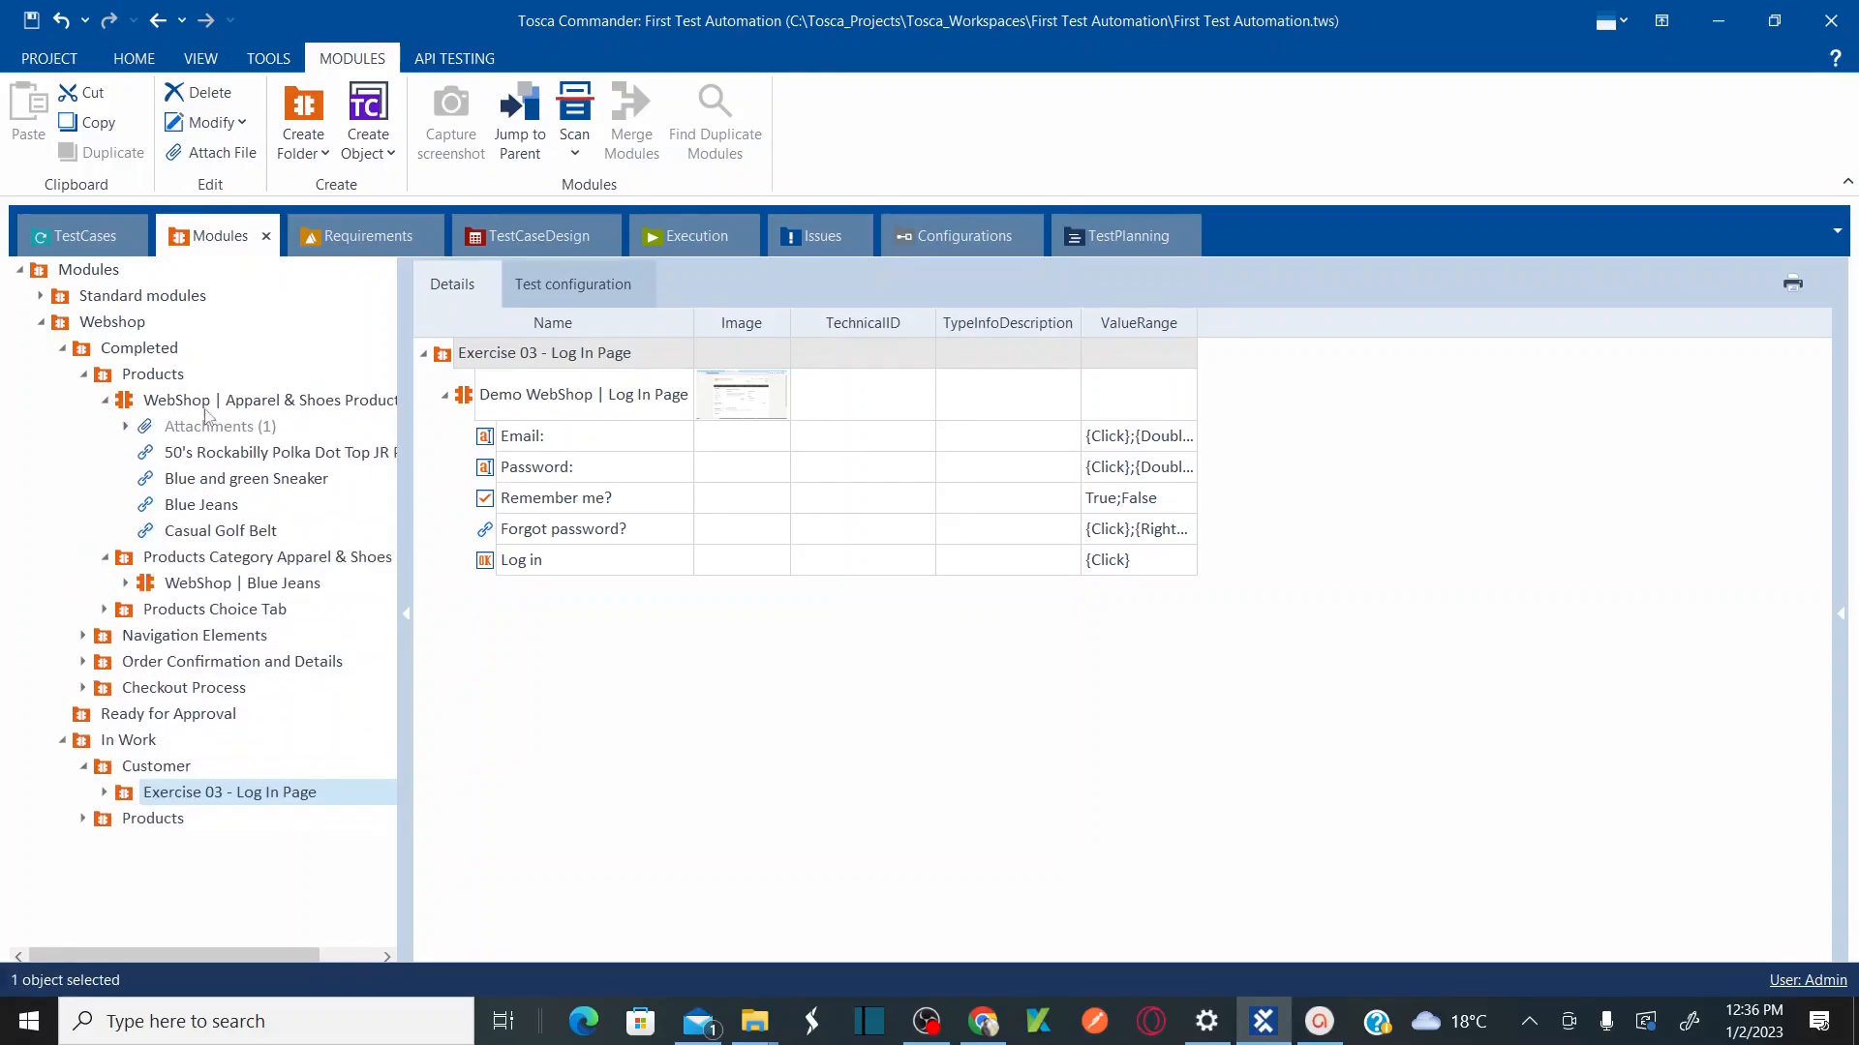
{"action": "left_click", "coordinate": [104, 610]}
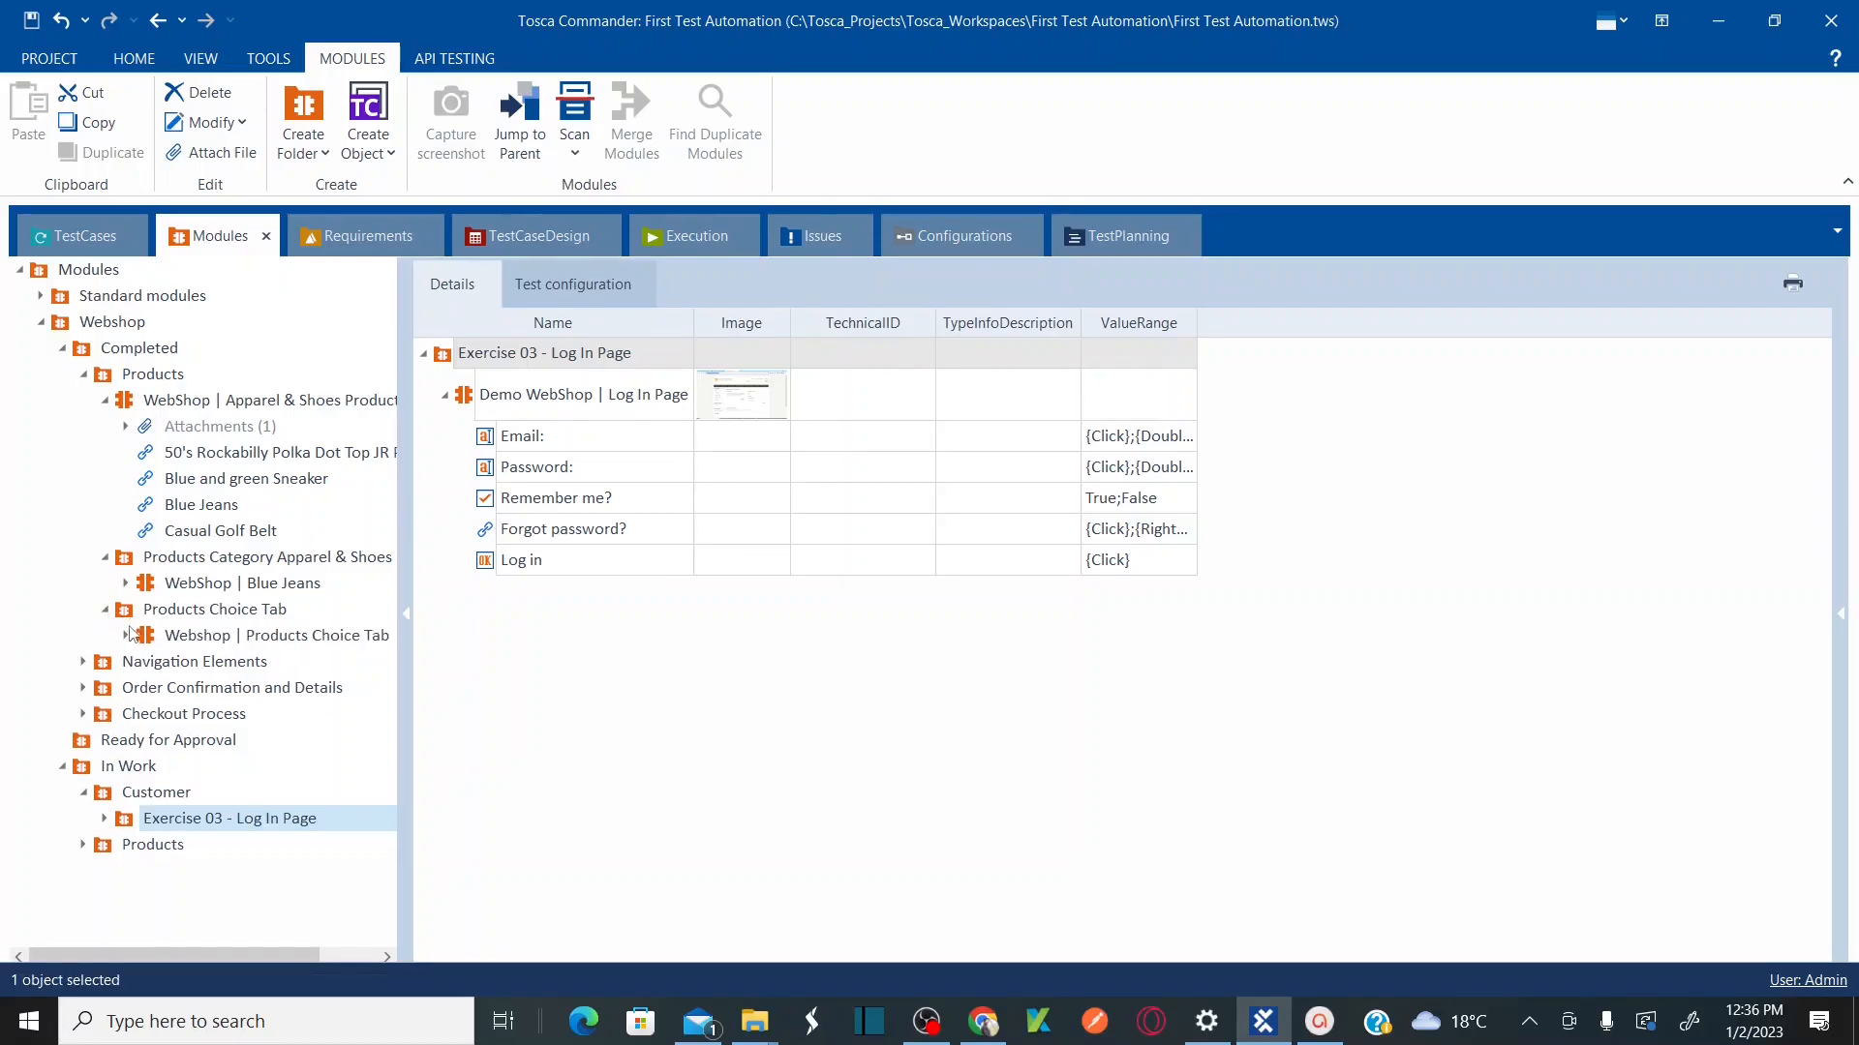
{"action": "left_click", "coordinate": [126, 636]}
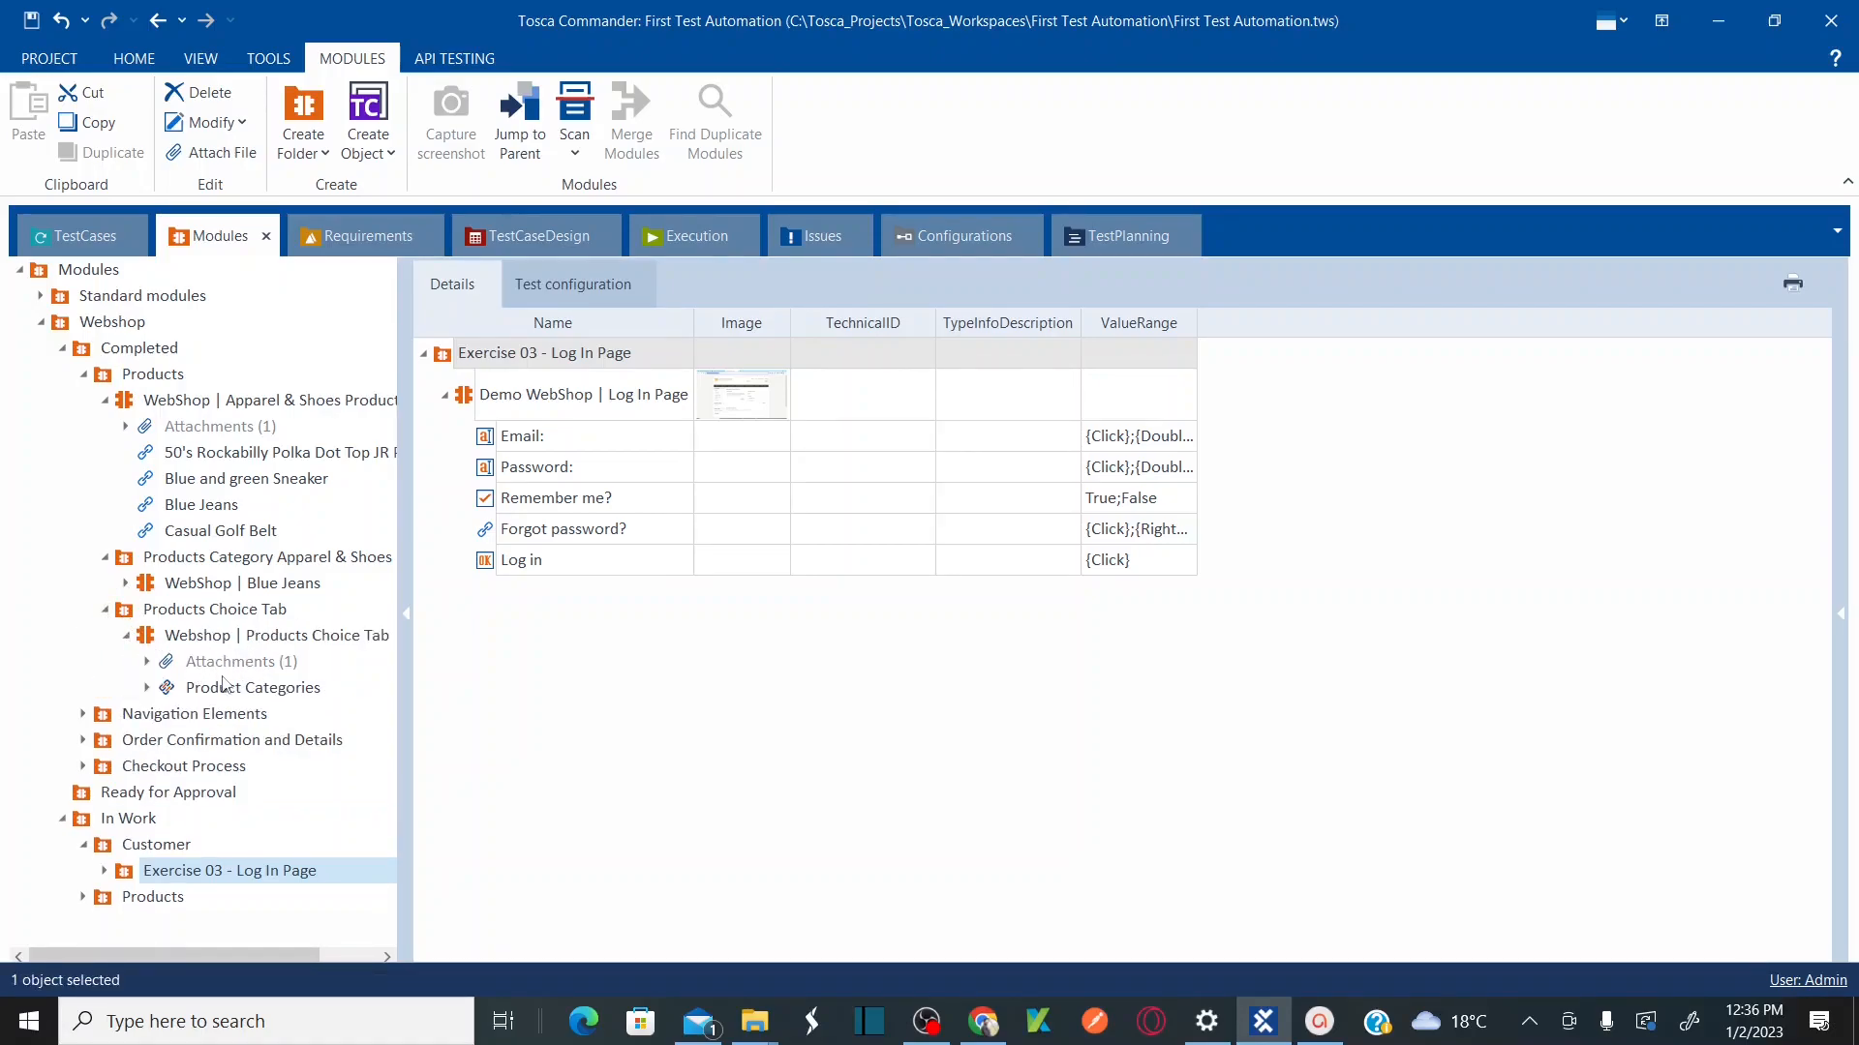
{"action": "left_click", "coordinate": [146, 690]}
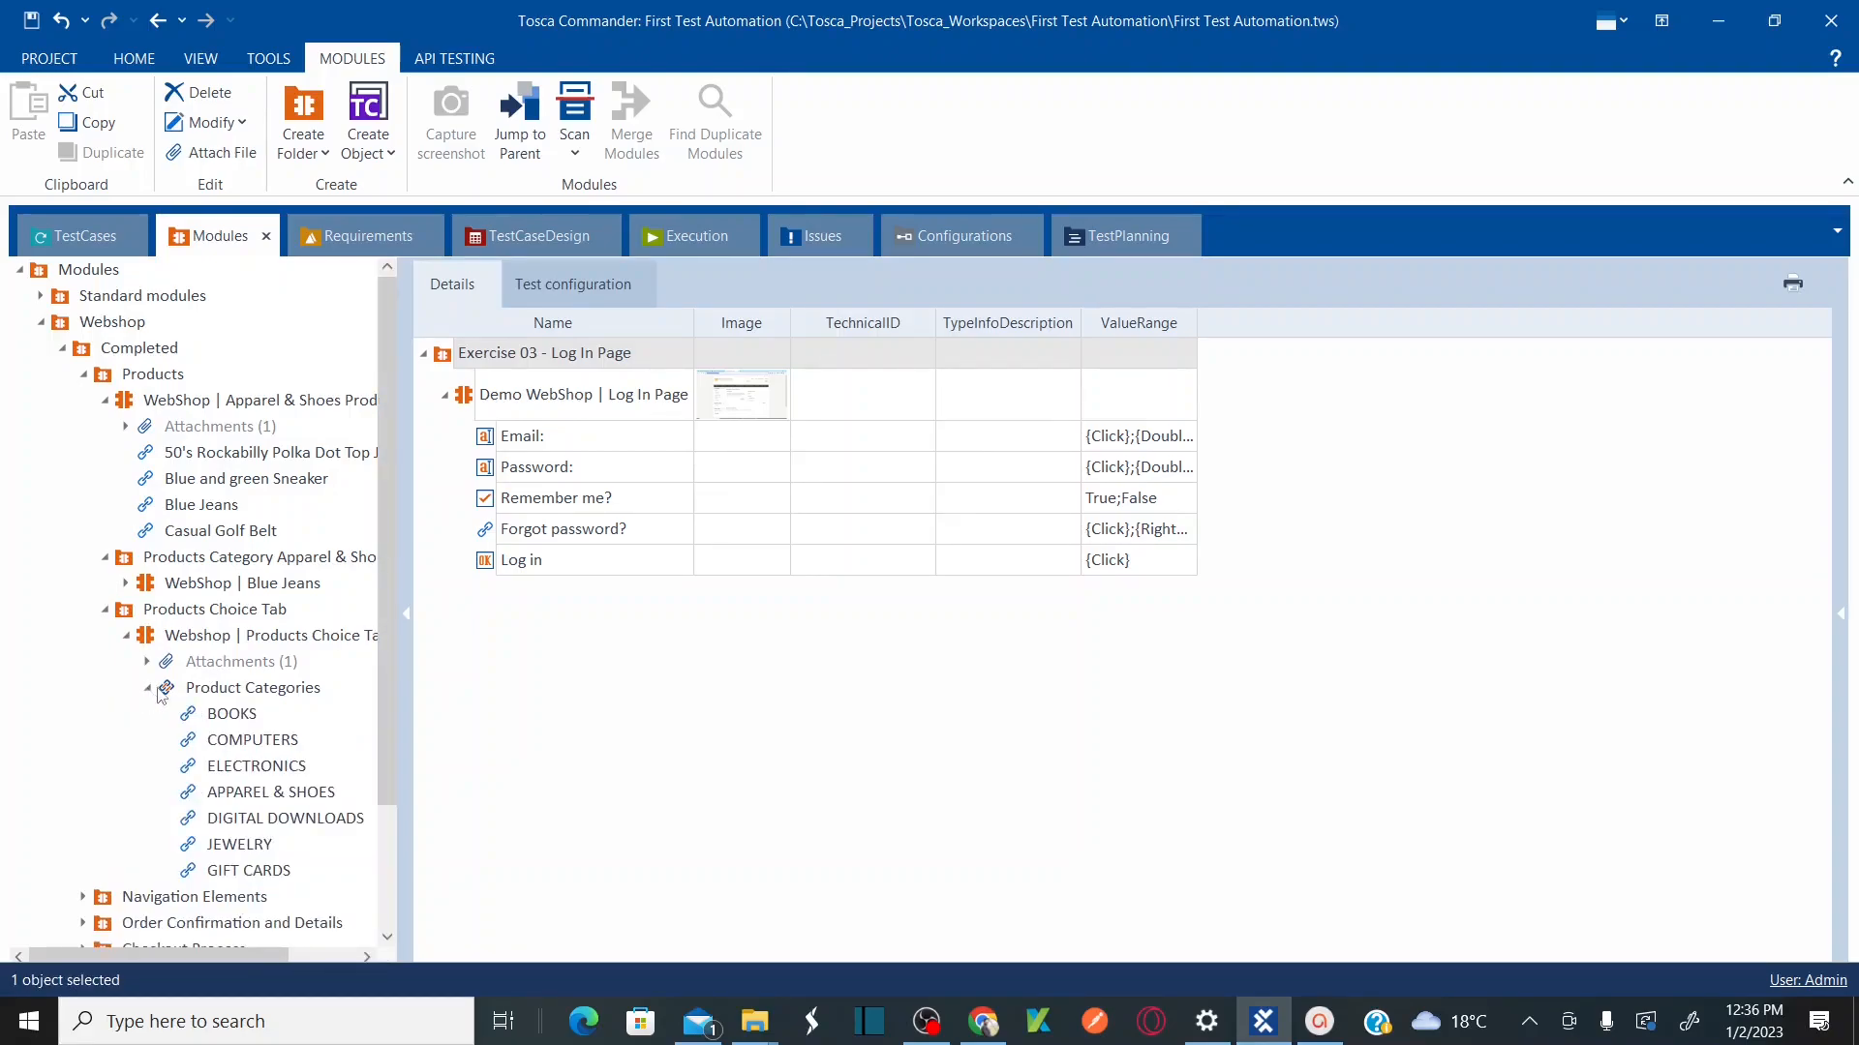
{"action": "left_click", "coordinate": [984, 1021]}
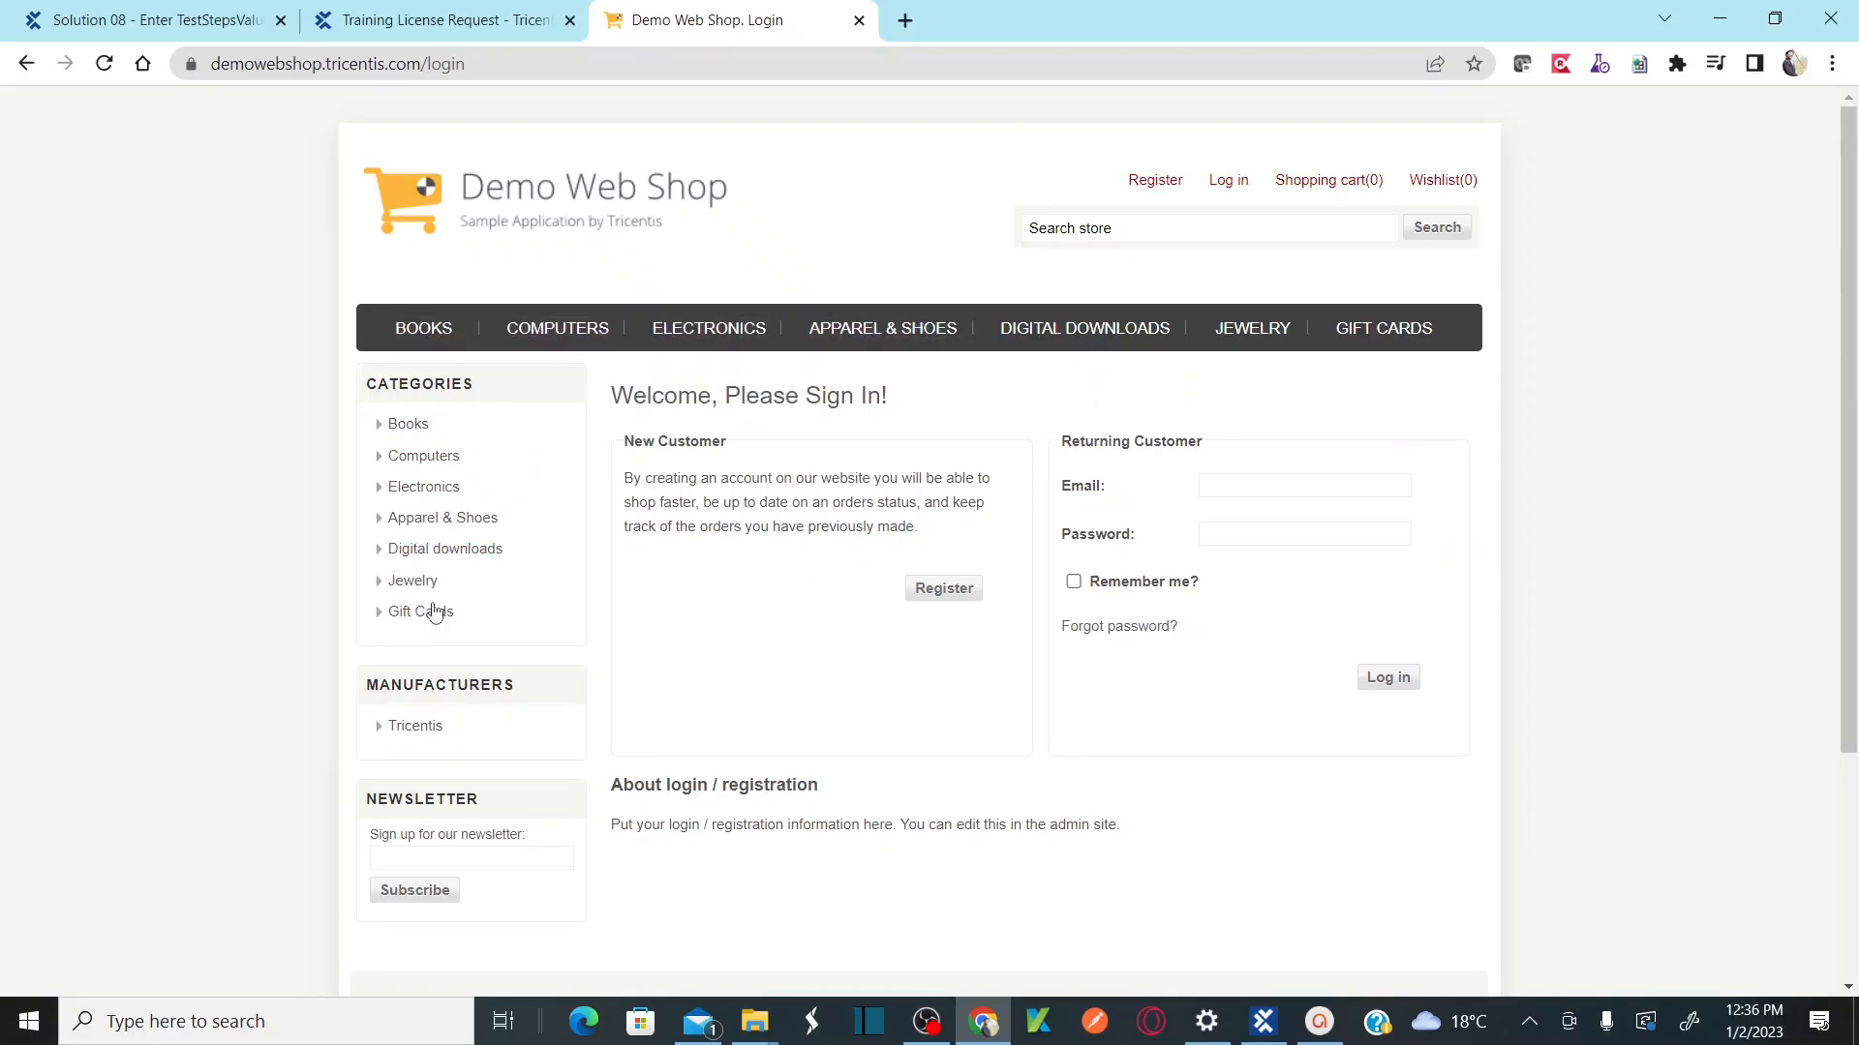
Step: View the Apparel & Shoes page of the Demo Web Shop, and return to Tosca Commander to collapse the Product Selection module and Products Choice Tab
{"action": "left_click", "coordinate": [890, 337]}
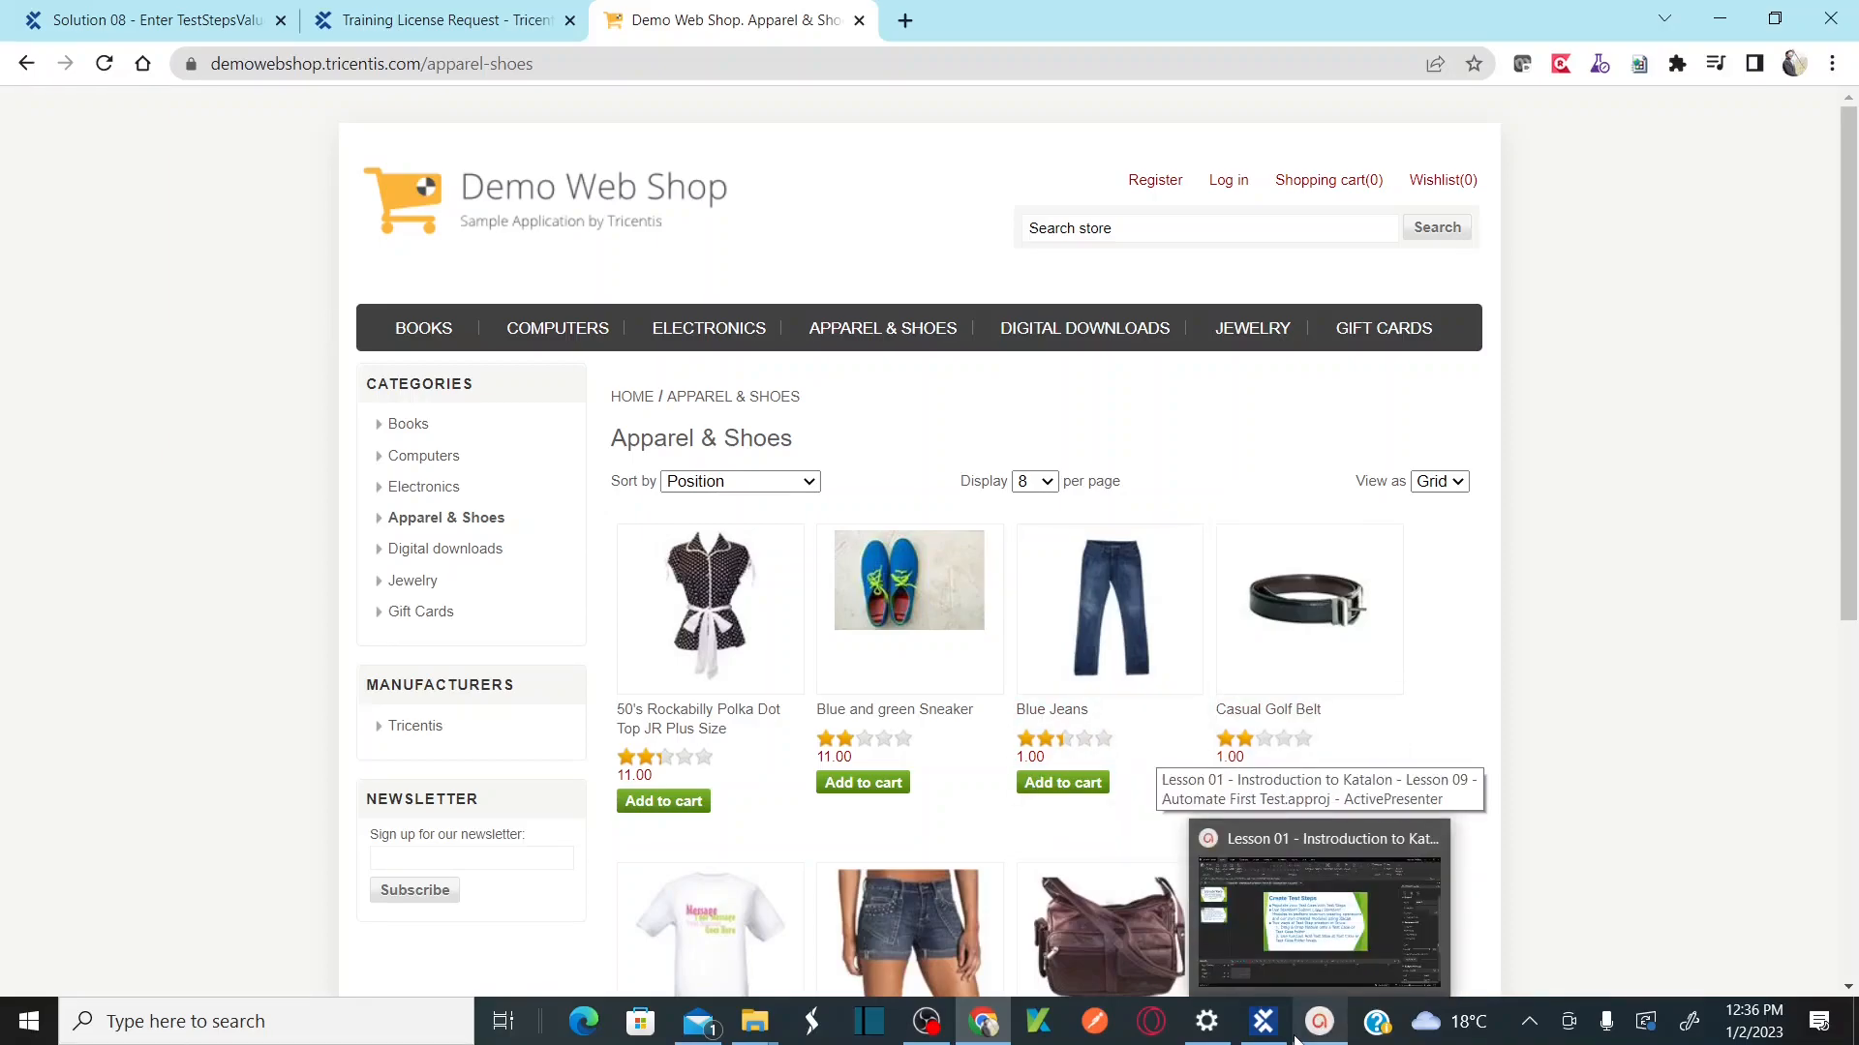
{"action": "left_click", "coordinate": [1263, 1021]}
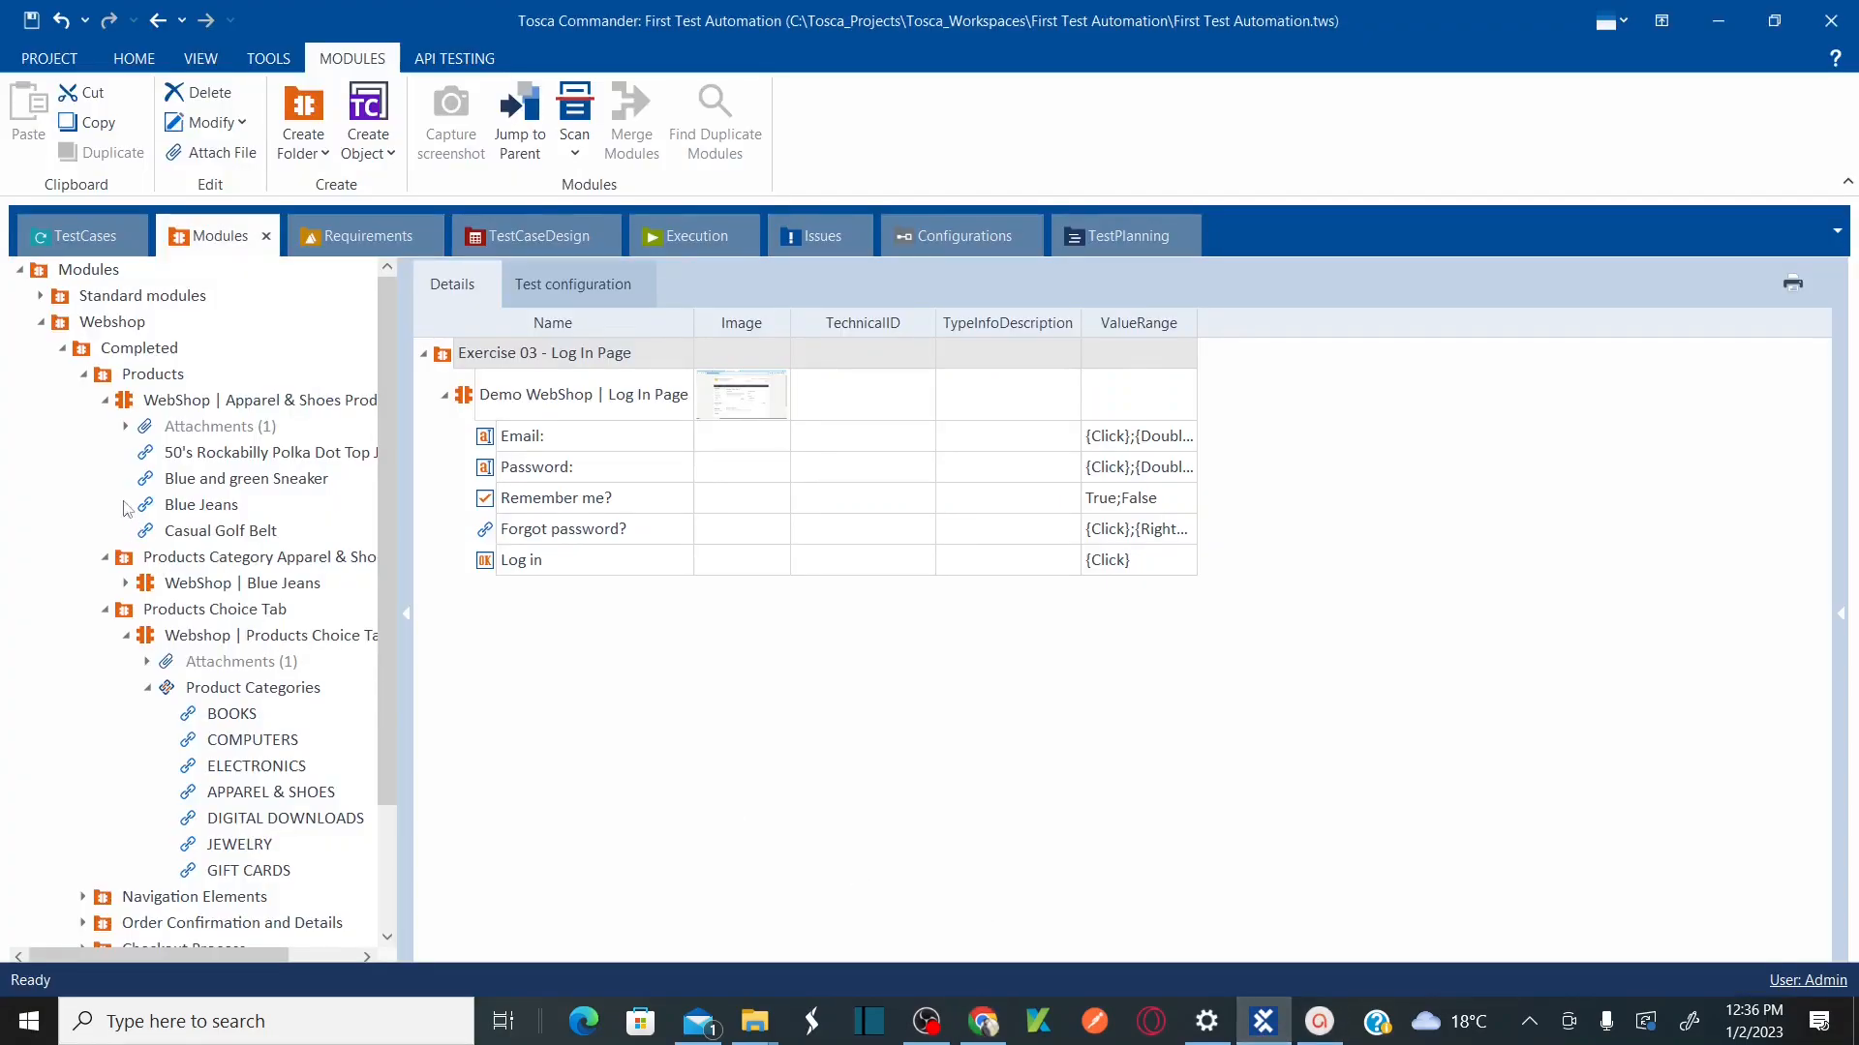
{"action": "left_click", "coordinate": [105, 400]}
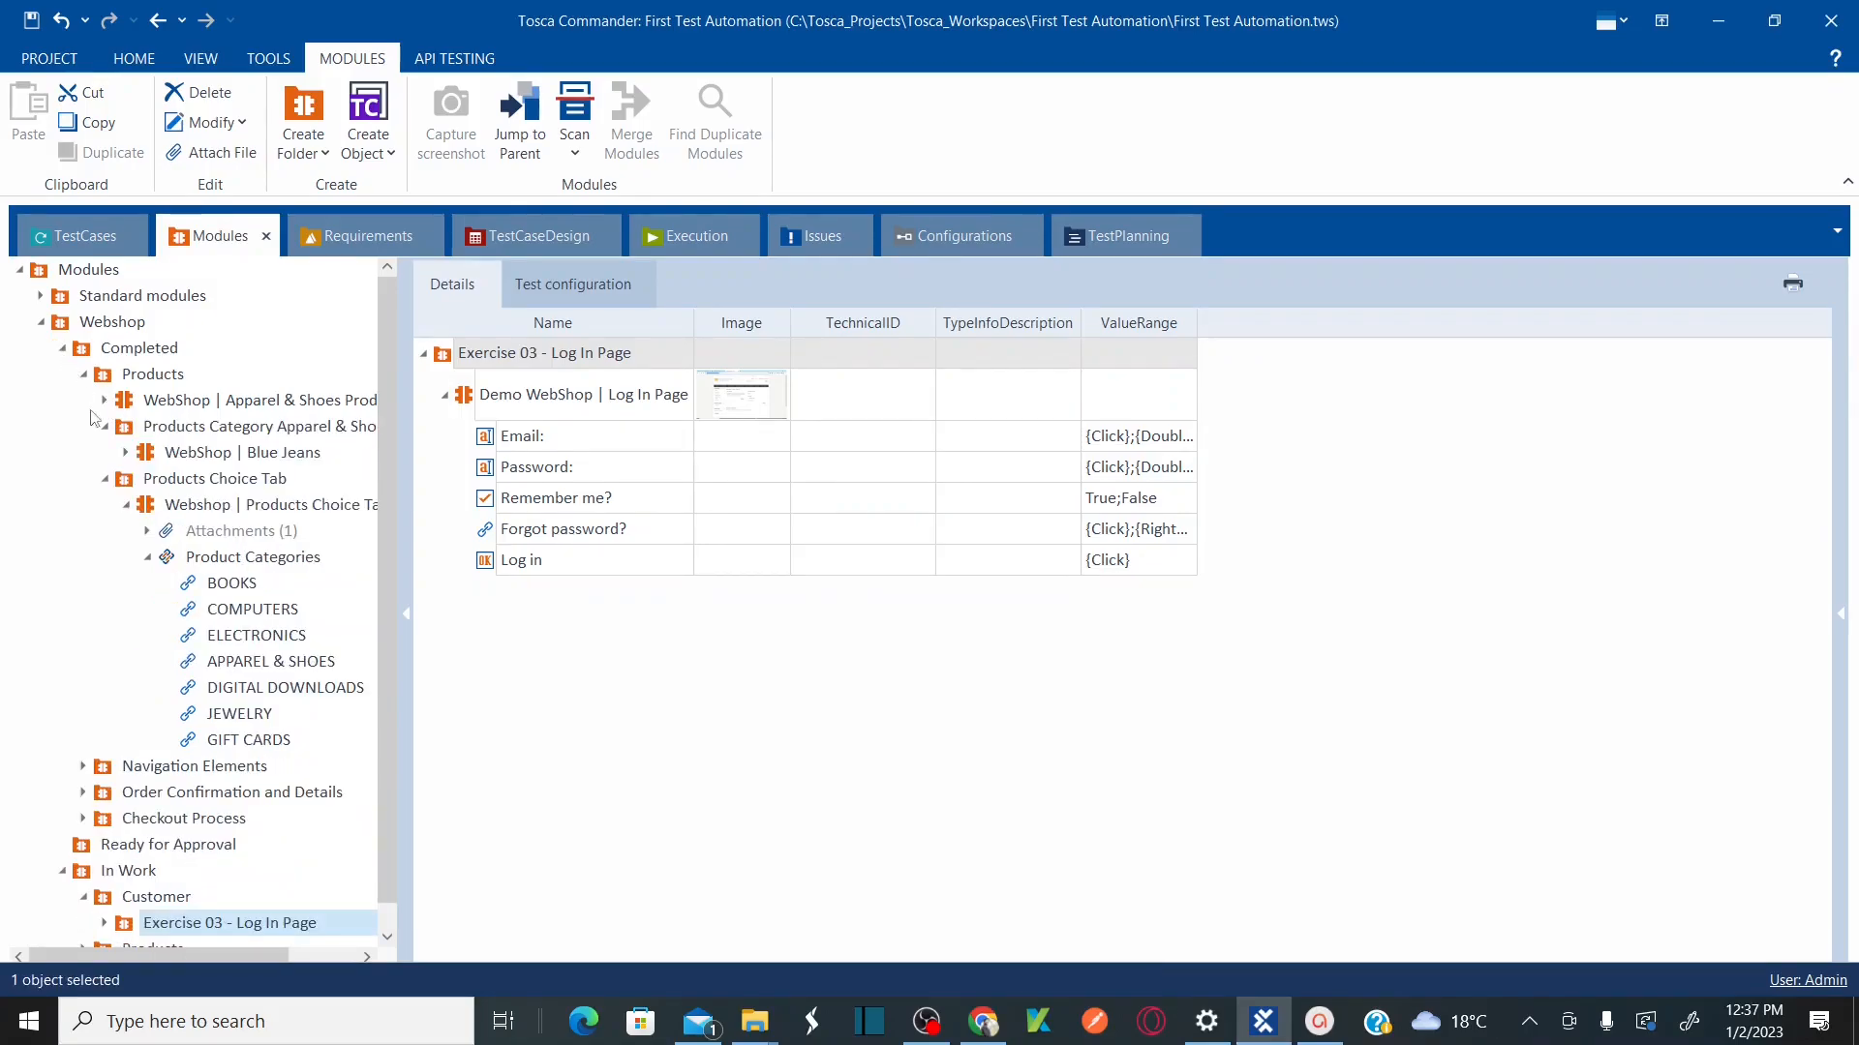
{"action": "left_click", "coordinate": [105, 479]}
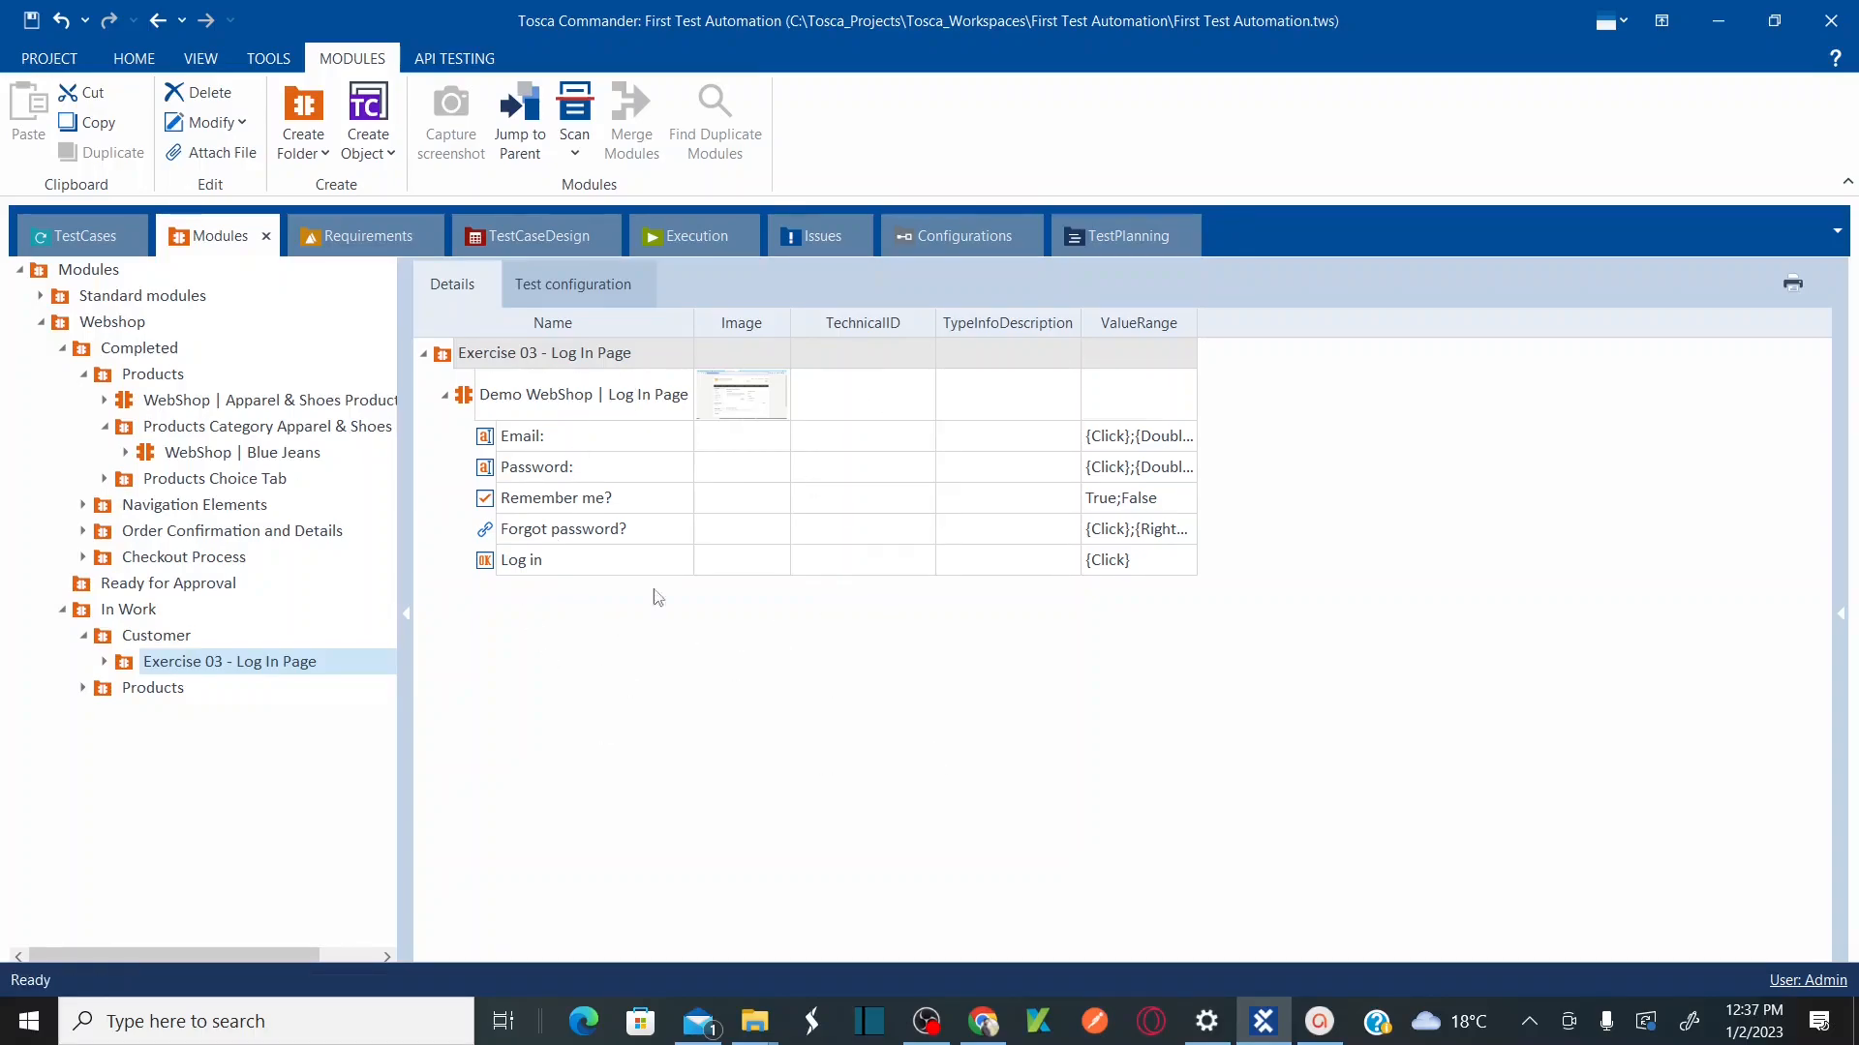
Step: Review the Precondition and Process folders of the Shipping Costs test case, including Order Product, Start Checkout and Checkout Process
{"action": "left_click", "coordinate": [82, 238]}
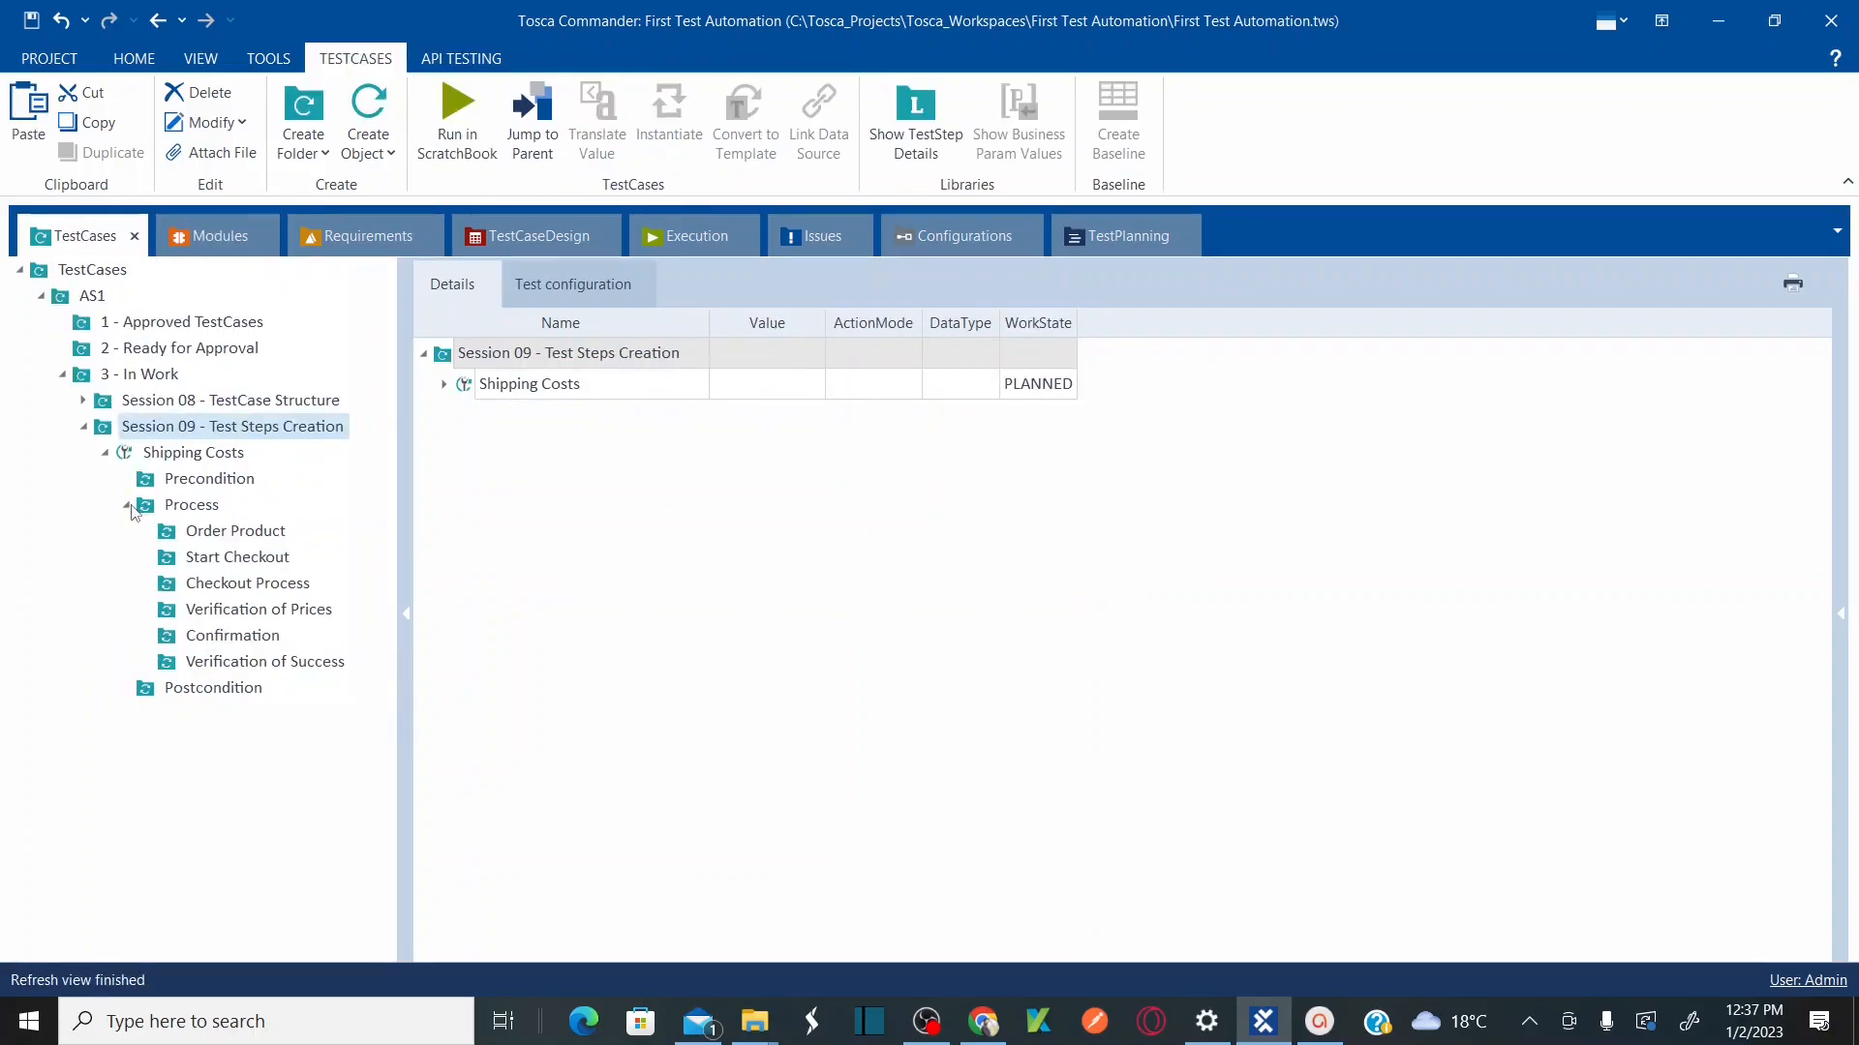
{"action": "left_click", "coordinate": [214, 476]}
{"action": "left_click", "coordinate": [191, 507]}
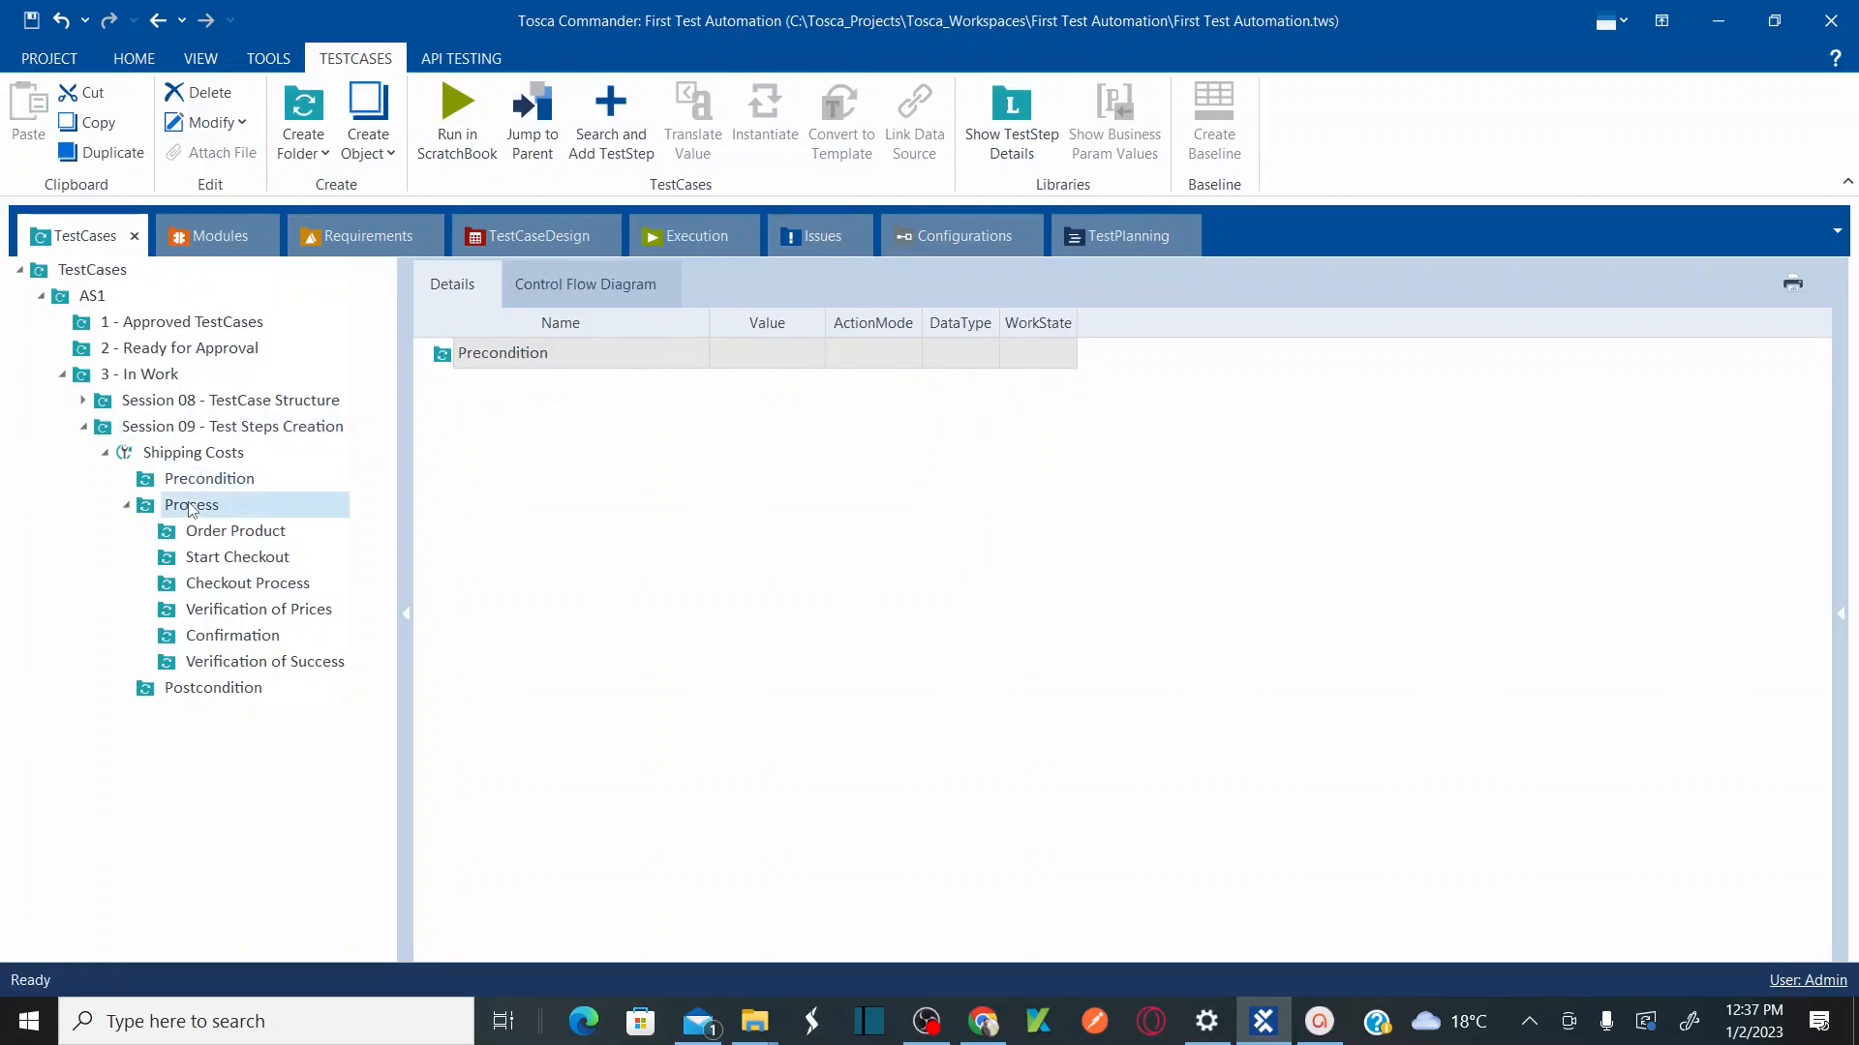
{"action": "left_click", "coordinate": [240, 535]}
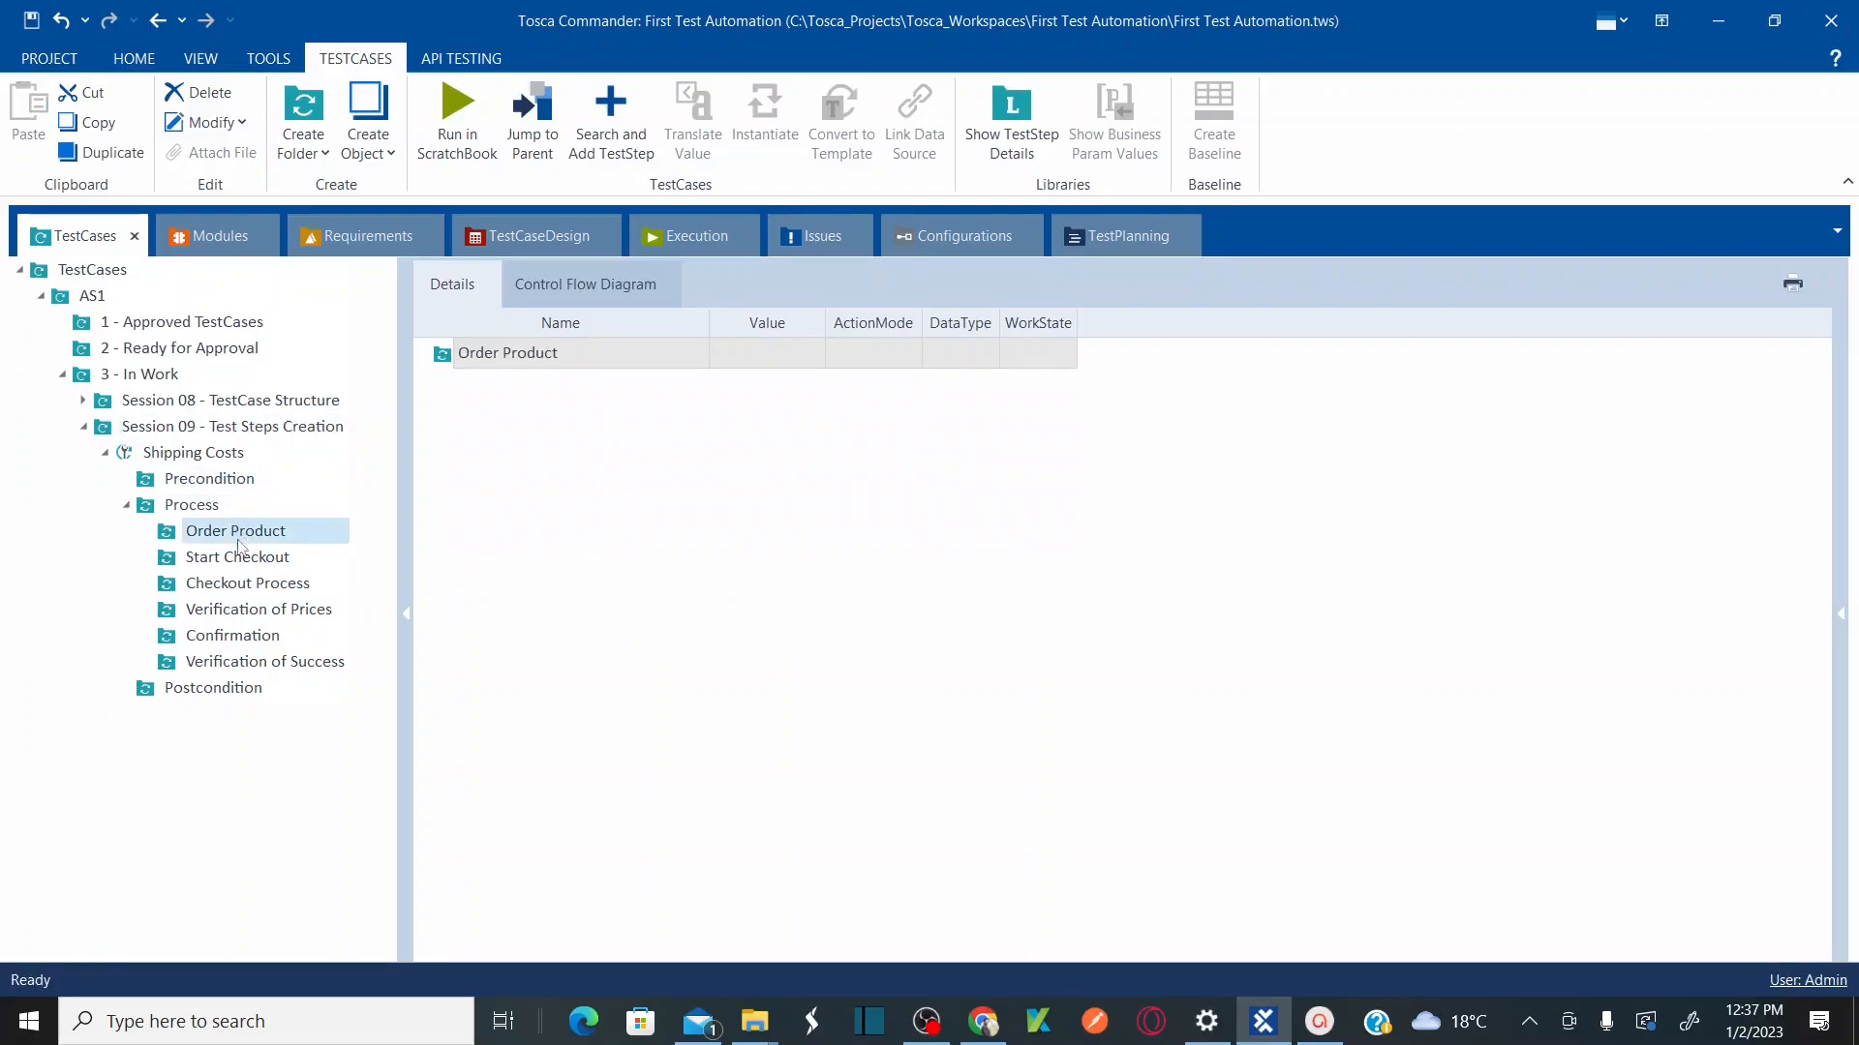
{"action": "left_click", "coordinate": [232, 563]}
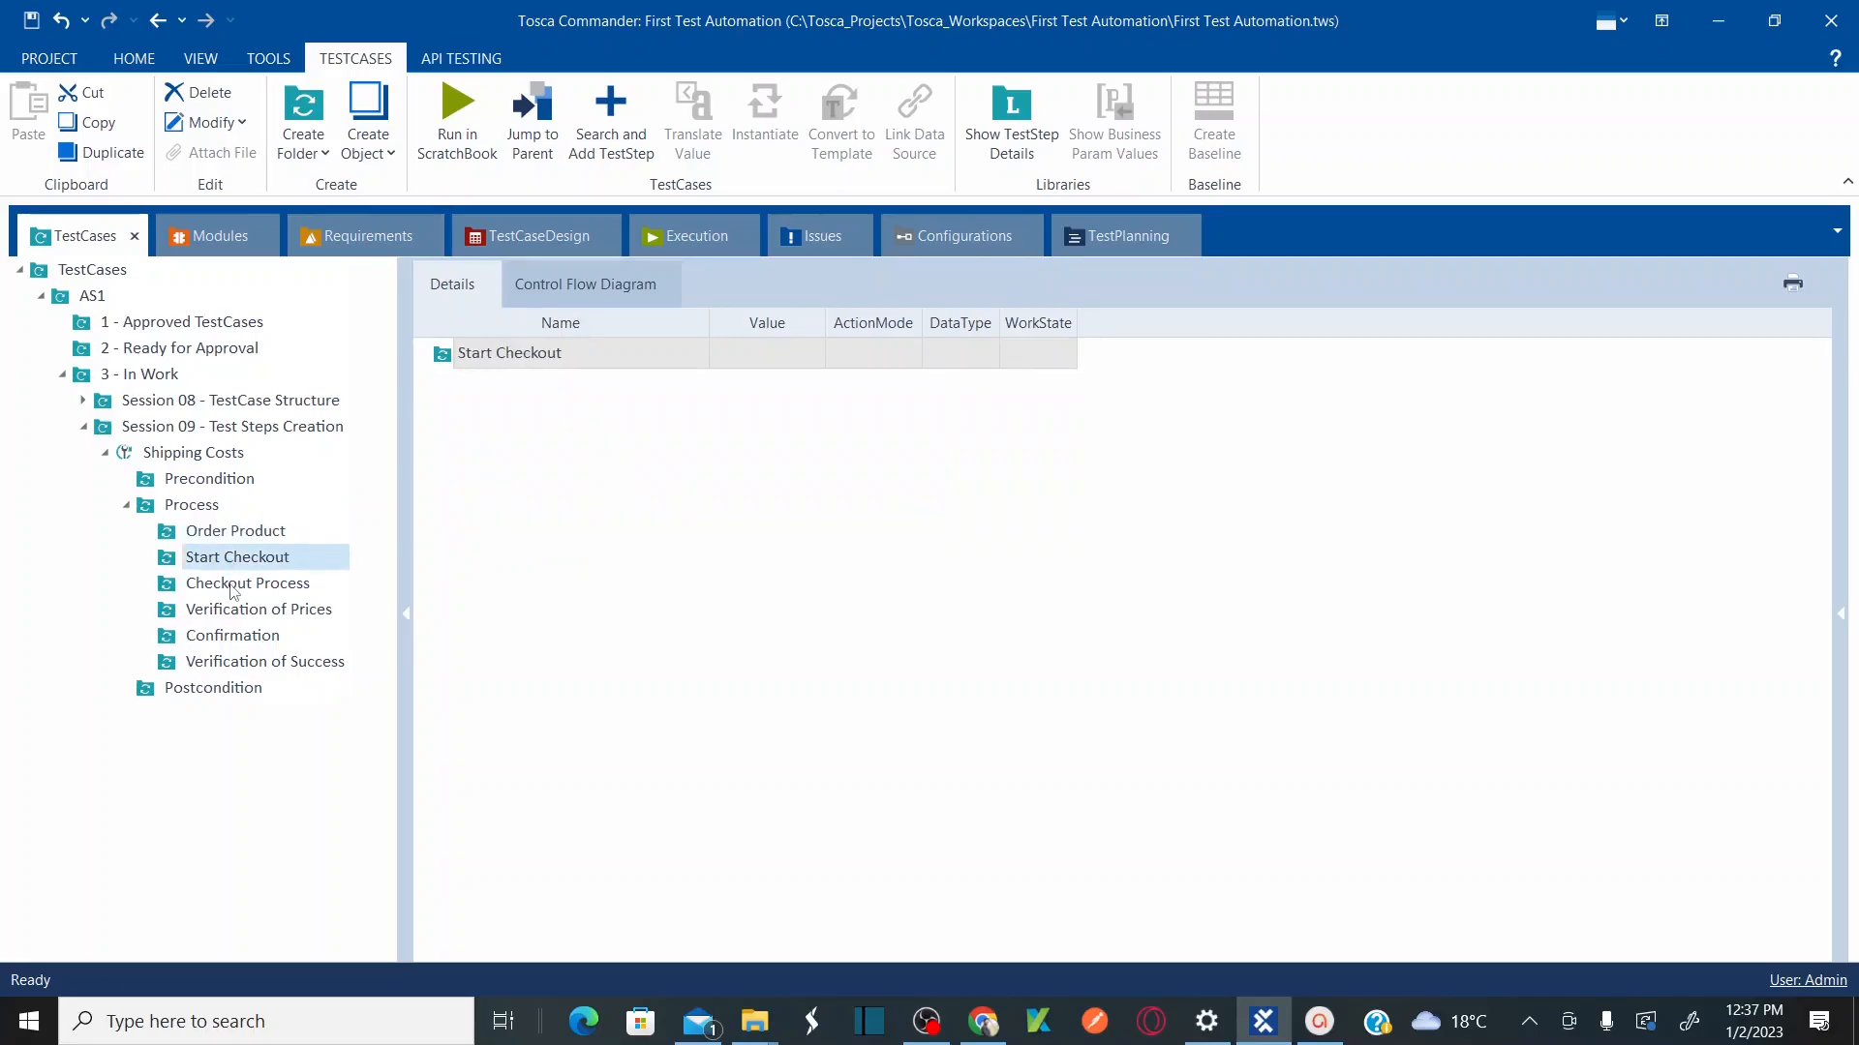
{"action": "left_click", "coordinate": [233, 588]}
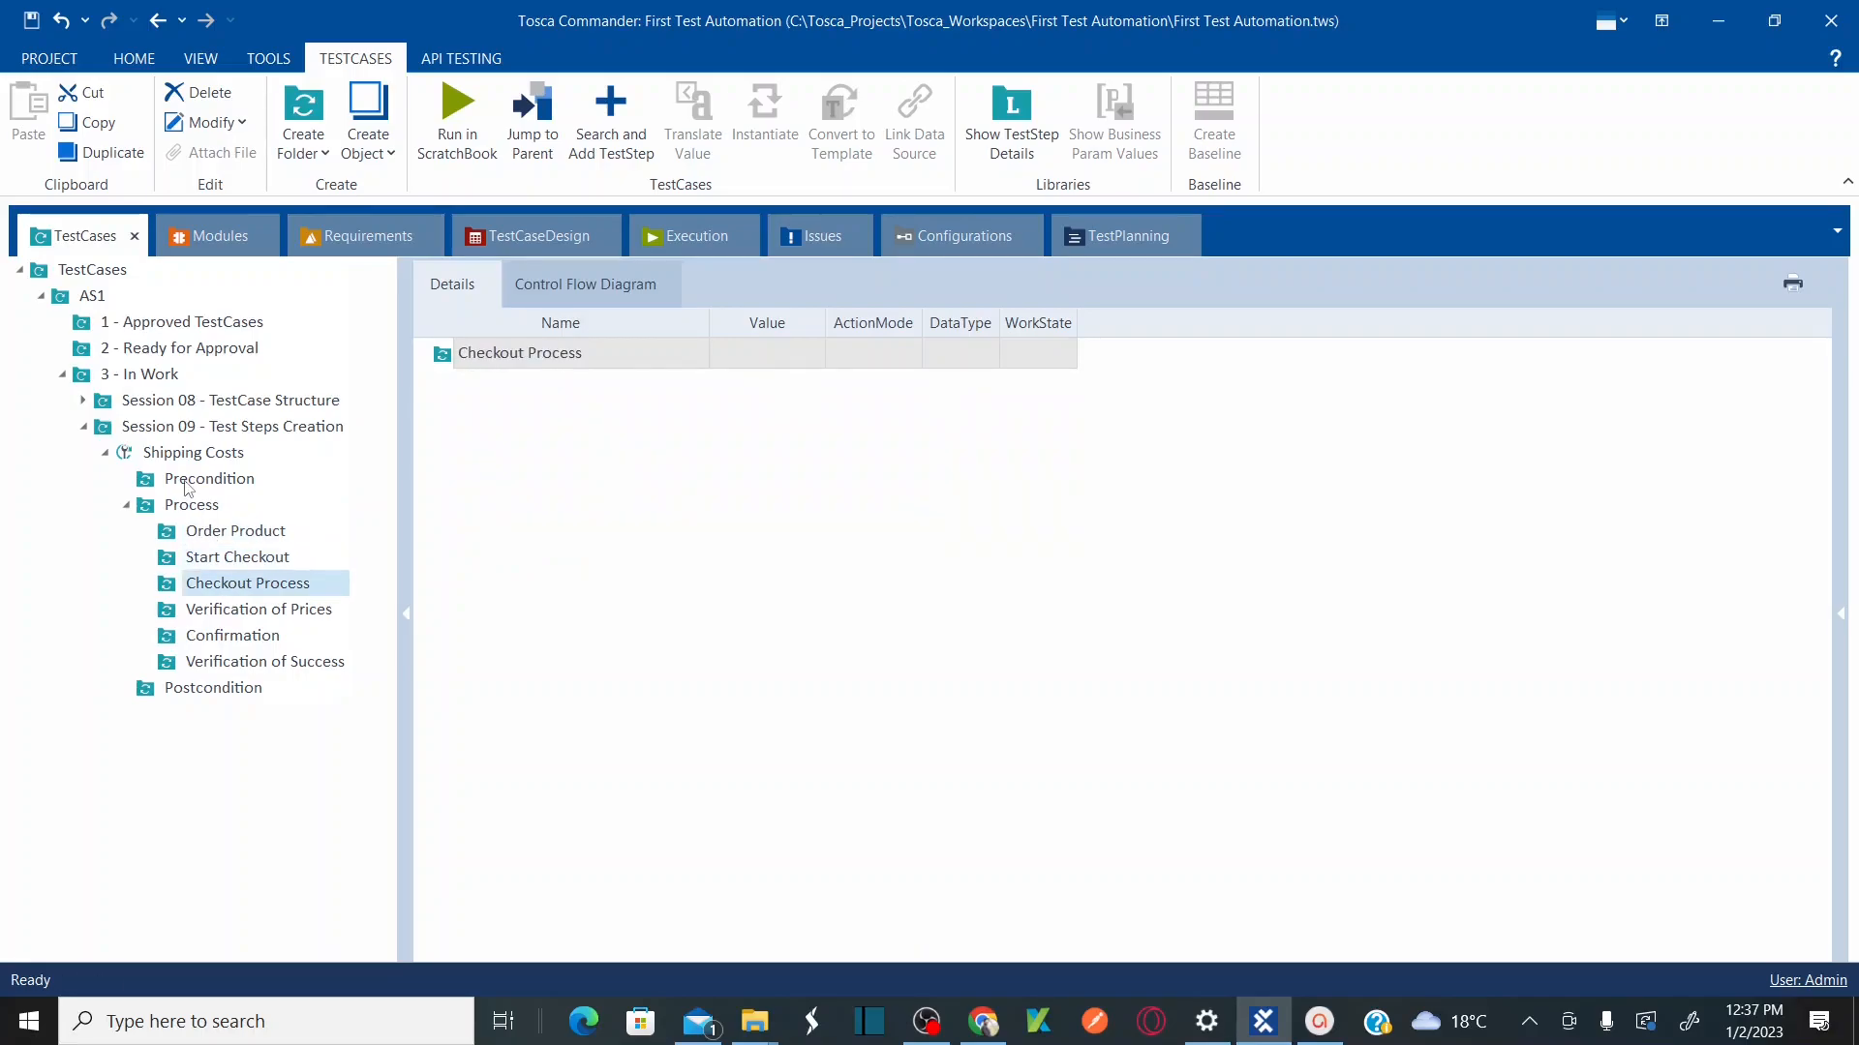
Step: Select the Precondition folder of Shipping Costs and arrange the TestCases and Modules sections side by side
{"action": "left_click", "coordinate": [188, 486]}
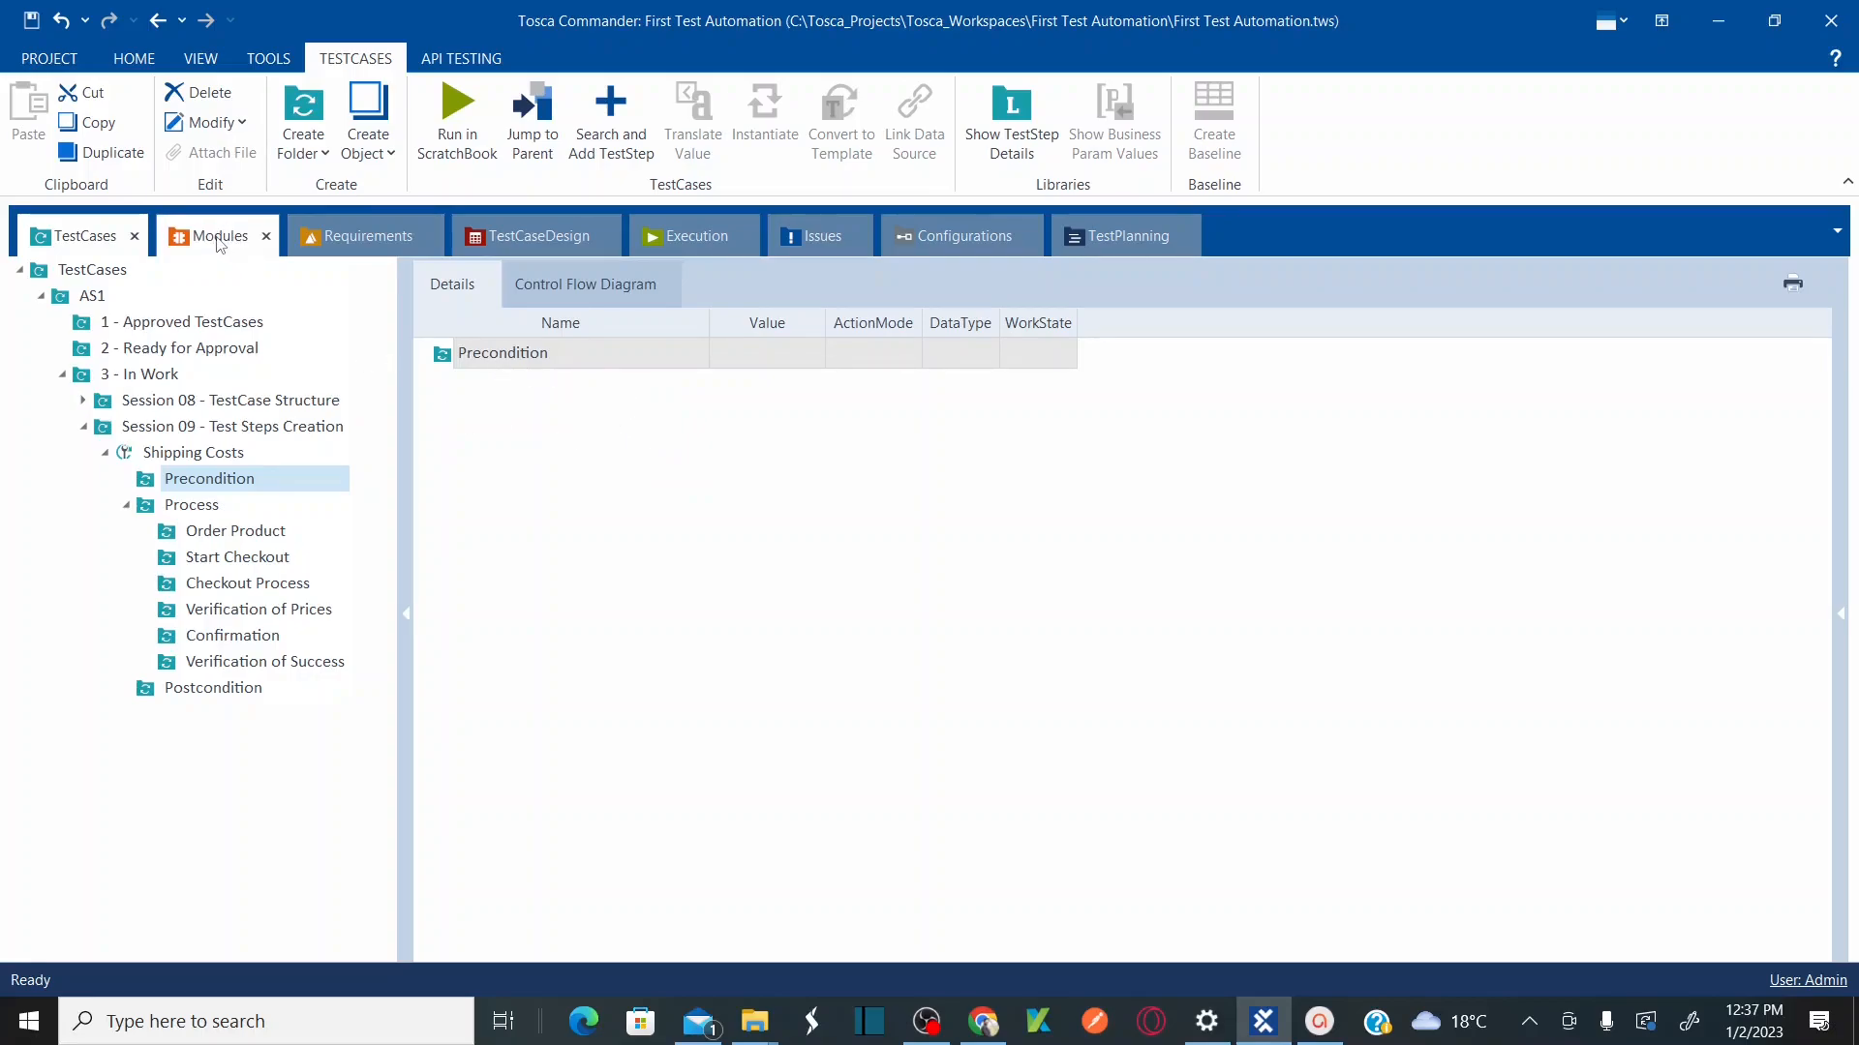
{"action": "left_click_drag", "start_coordinate": [220, 244], "coordinate": [962, 595]}
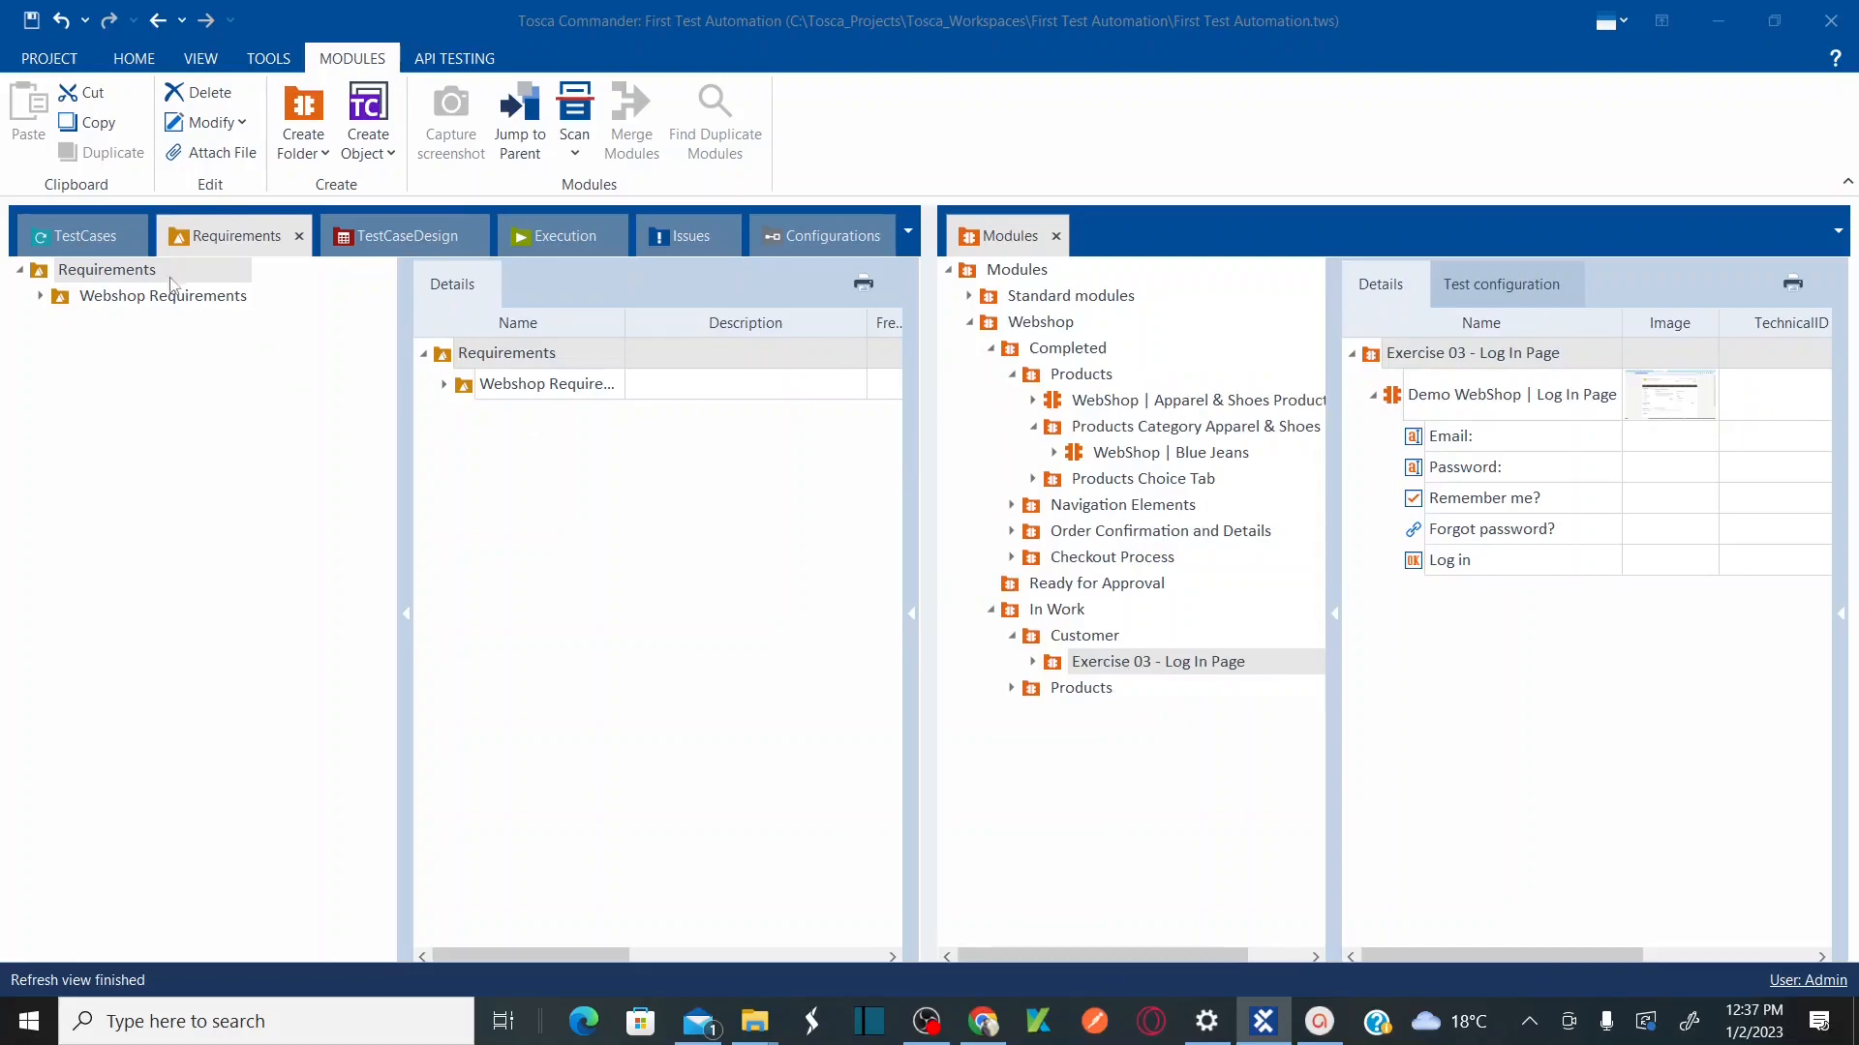
{"action": "left_click", "coordinate": [86, 237]}
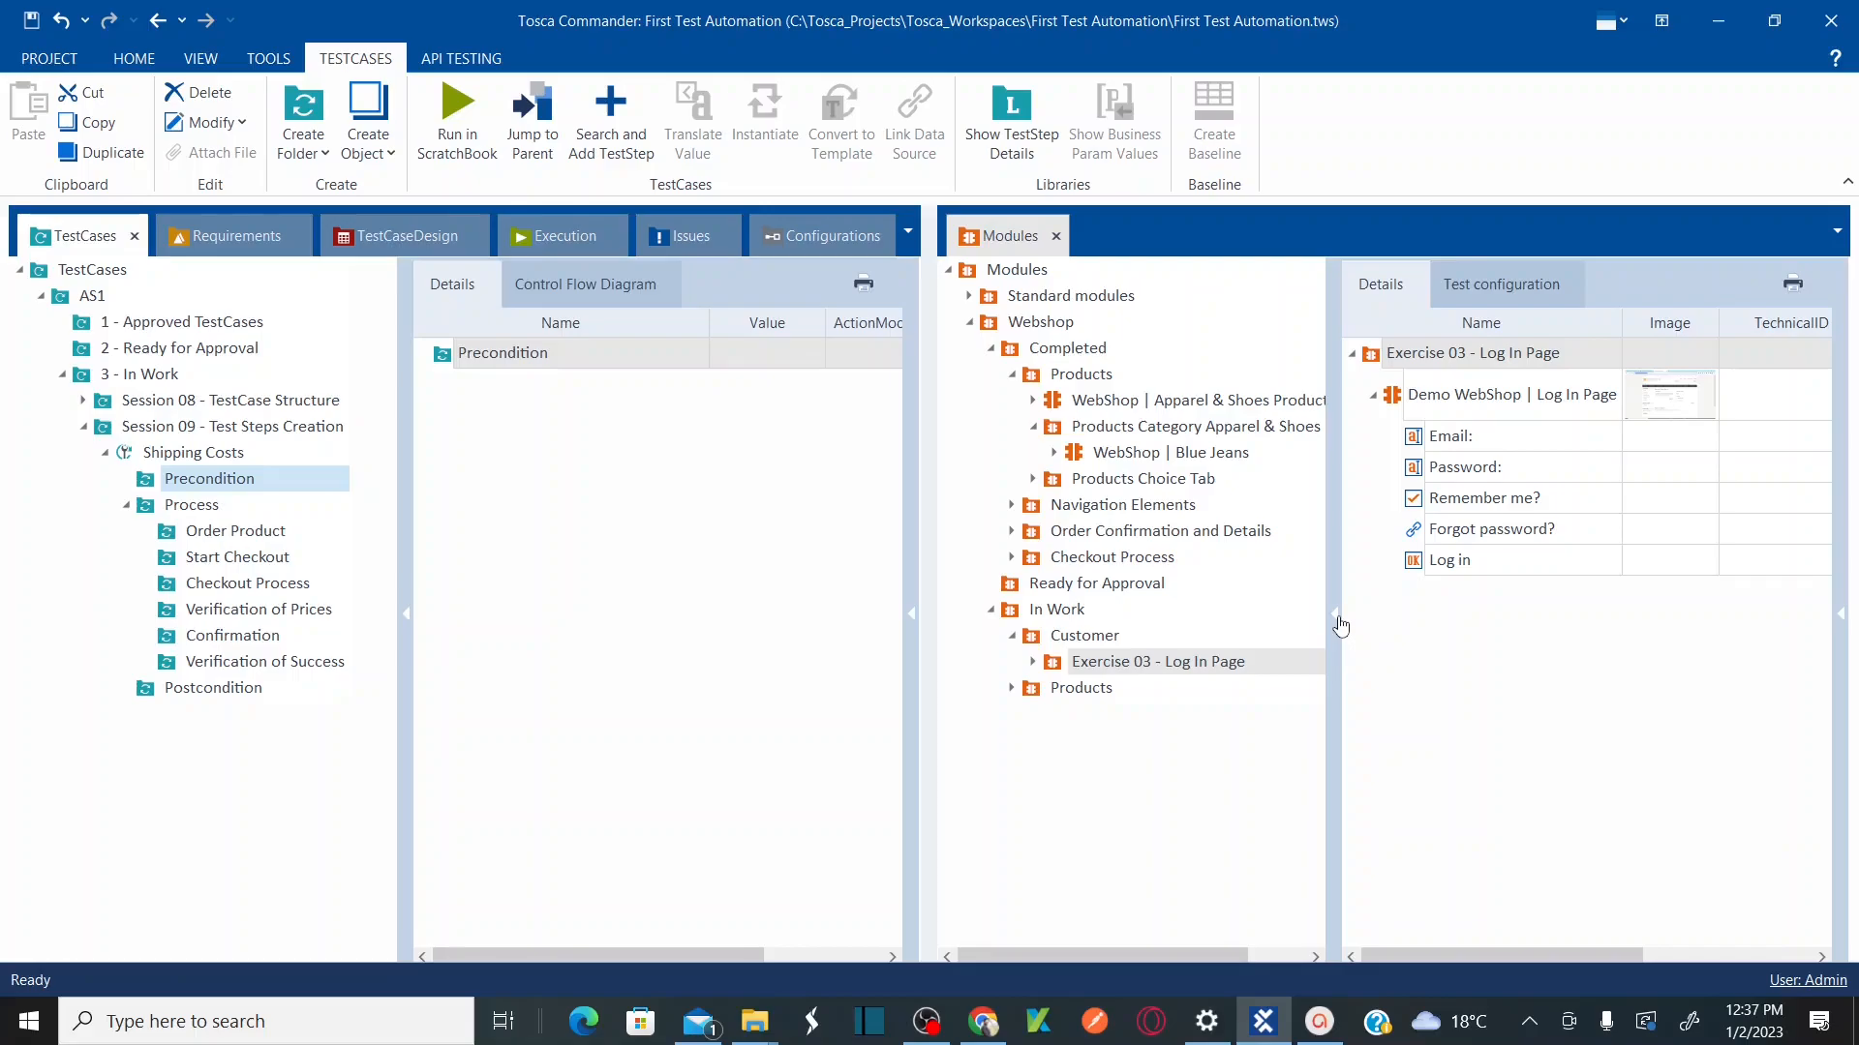
{"action": "left_click", "coordinate": [1335, 614]}
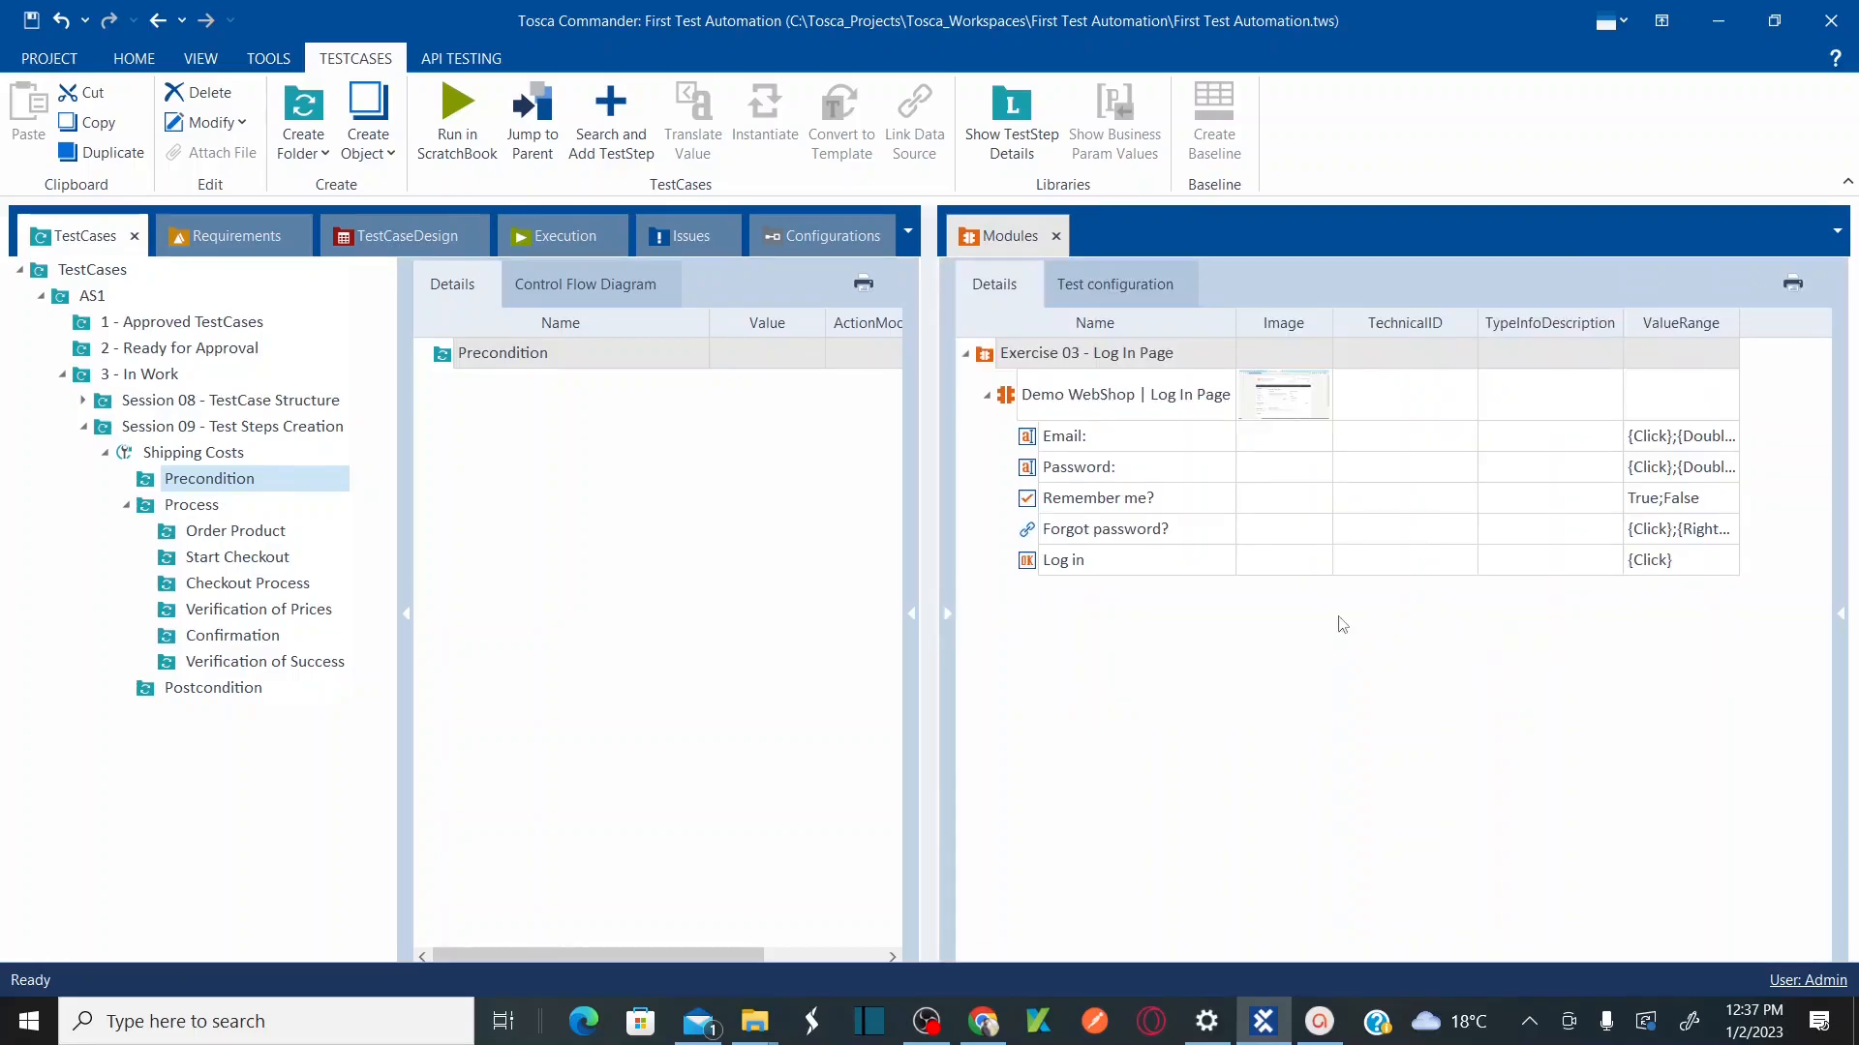
{"action": "left_click", "coordinate": [949, 615]}
{"action": "left_click", "coordinate": [916, 624]}
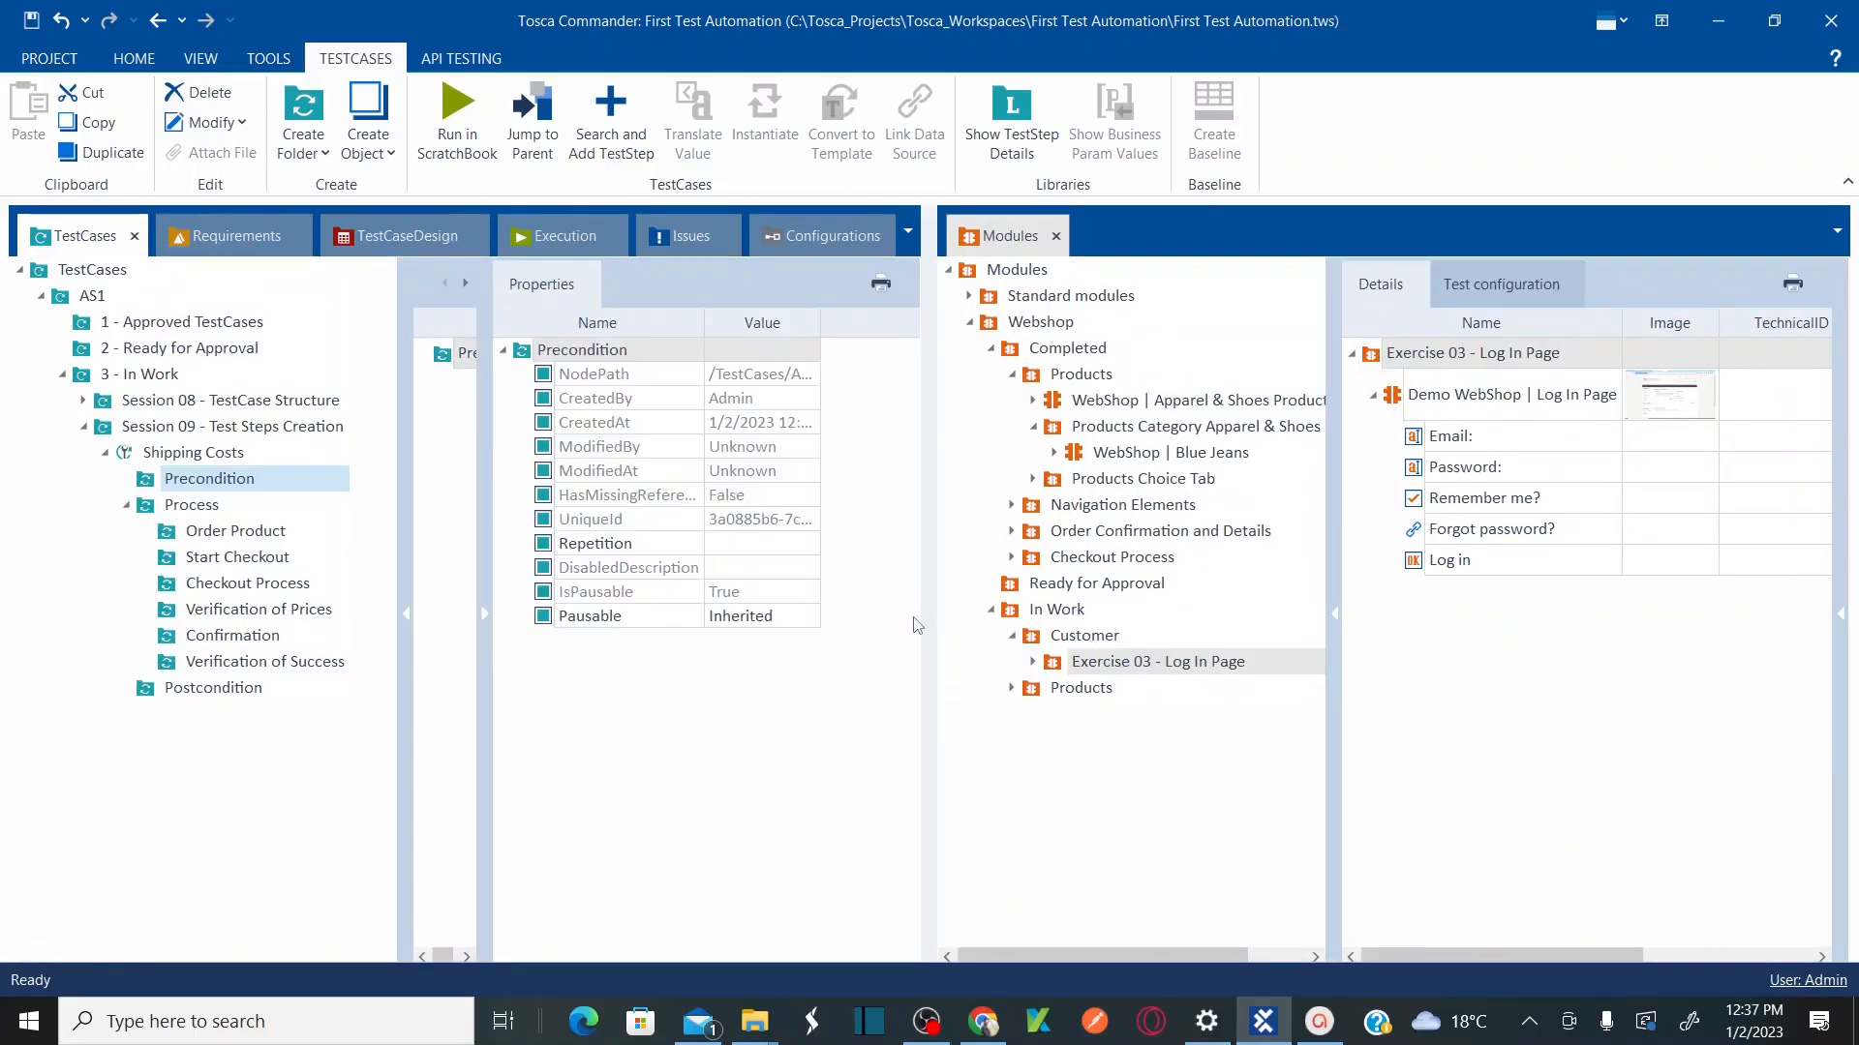
{"action": "left_click", "coordinate": [484, 624]}
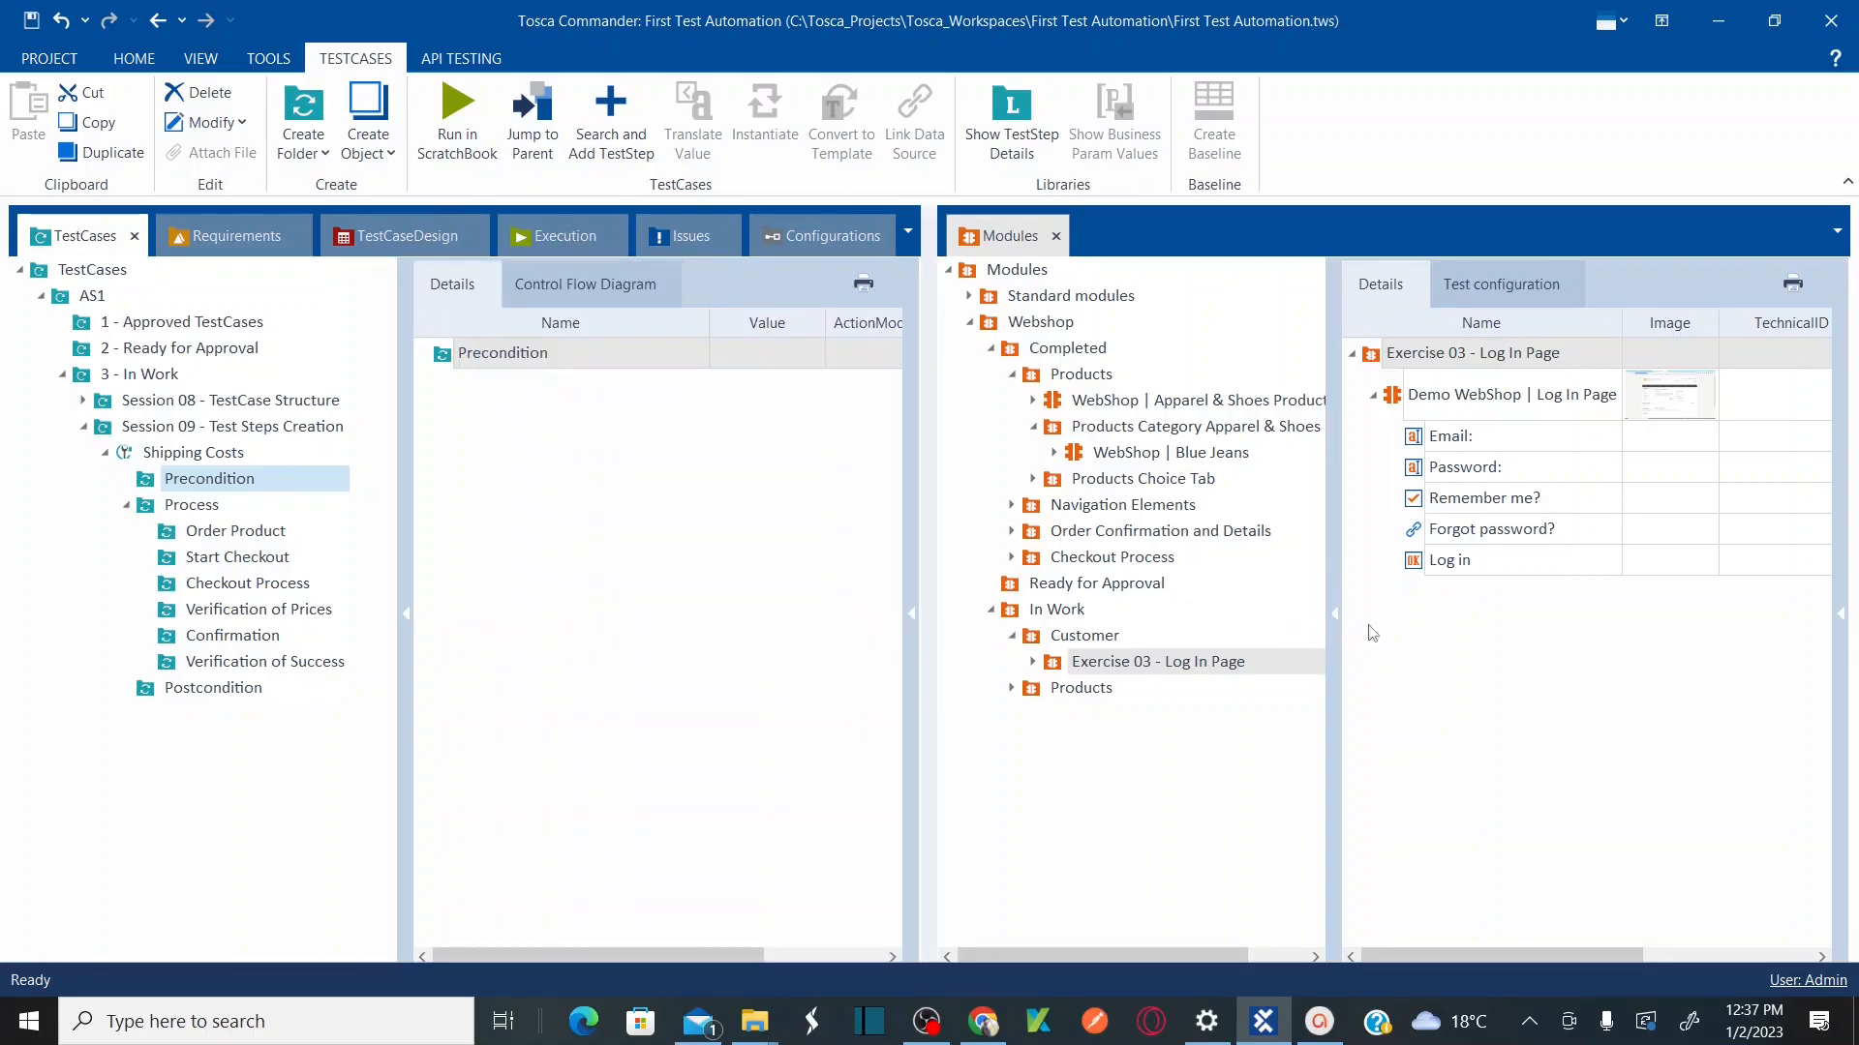
{"action": "left_click", "coordinate": [1840, 614]}
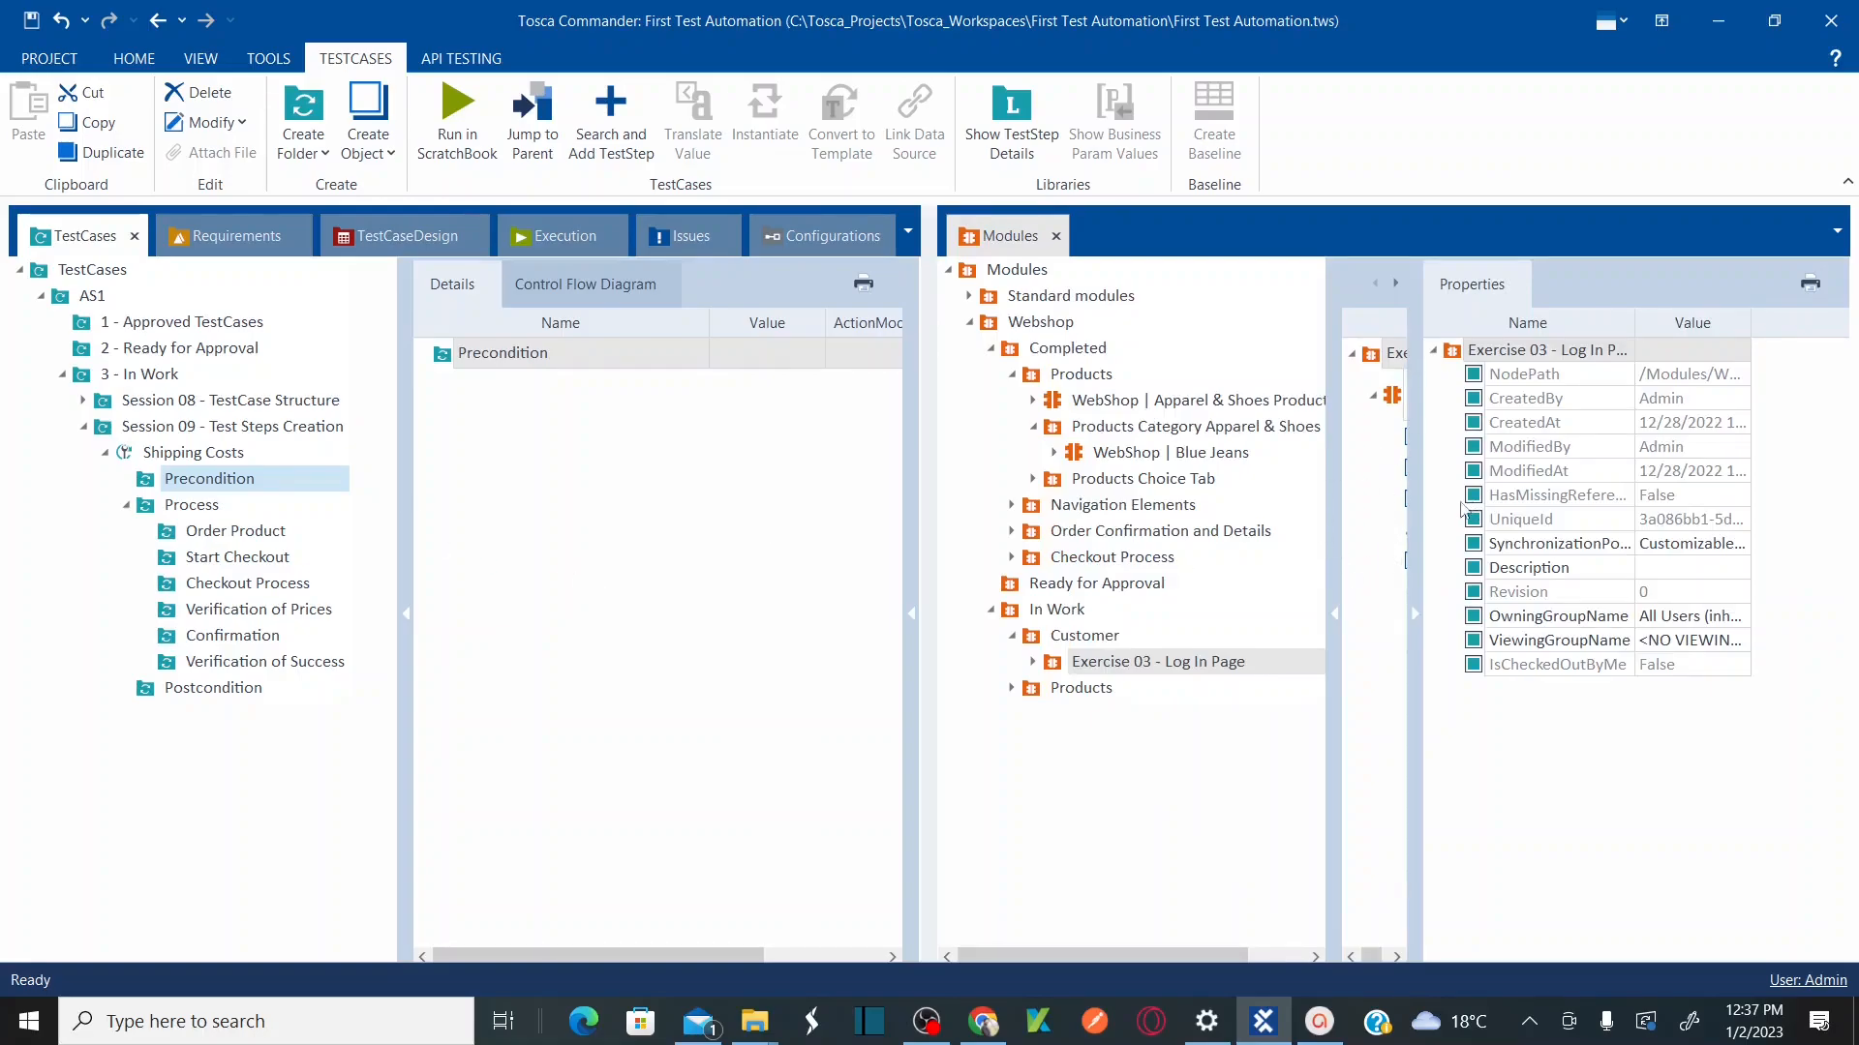
{"action": "left_click", "coordinate": [1414, 618]}
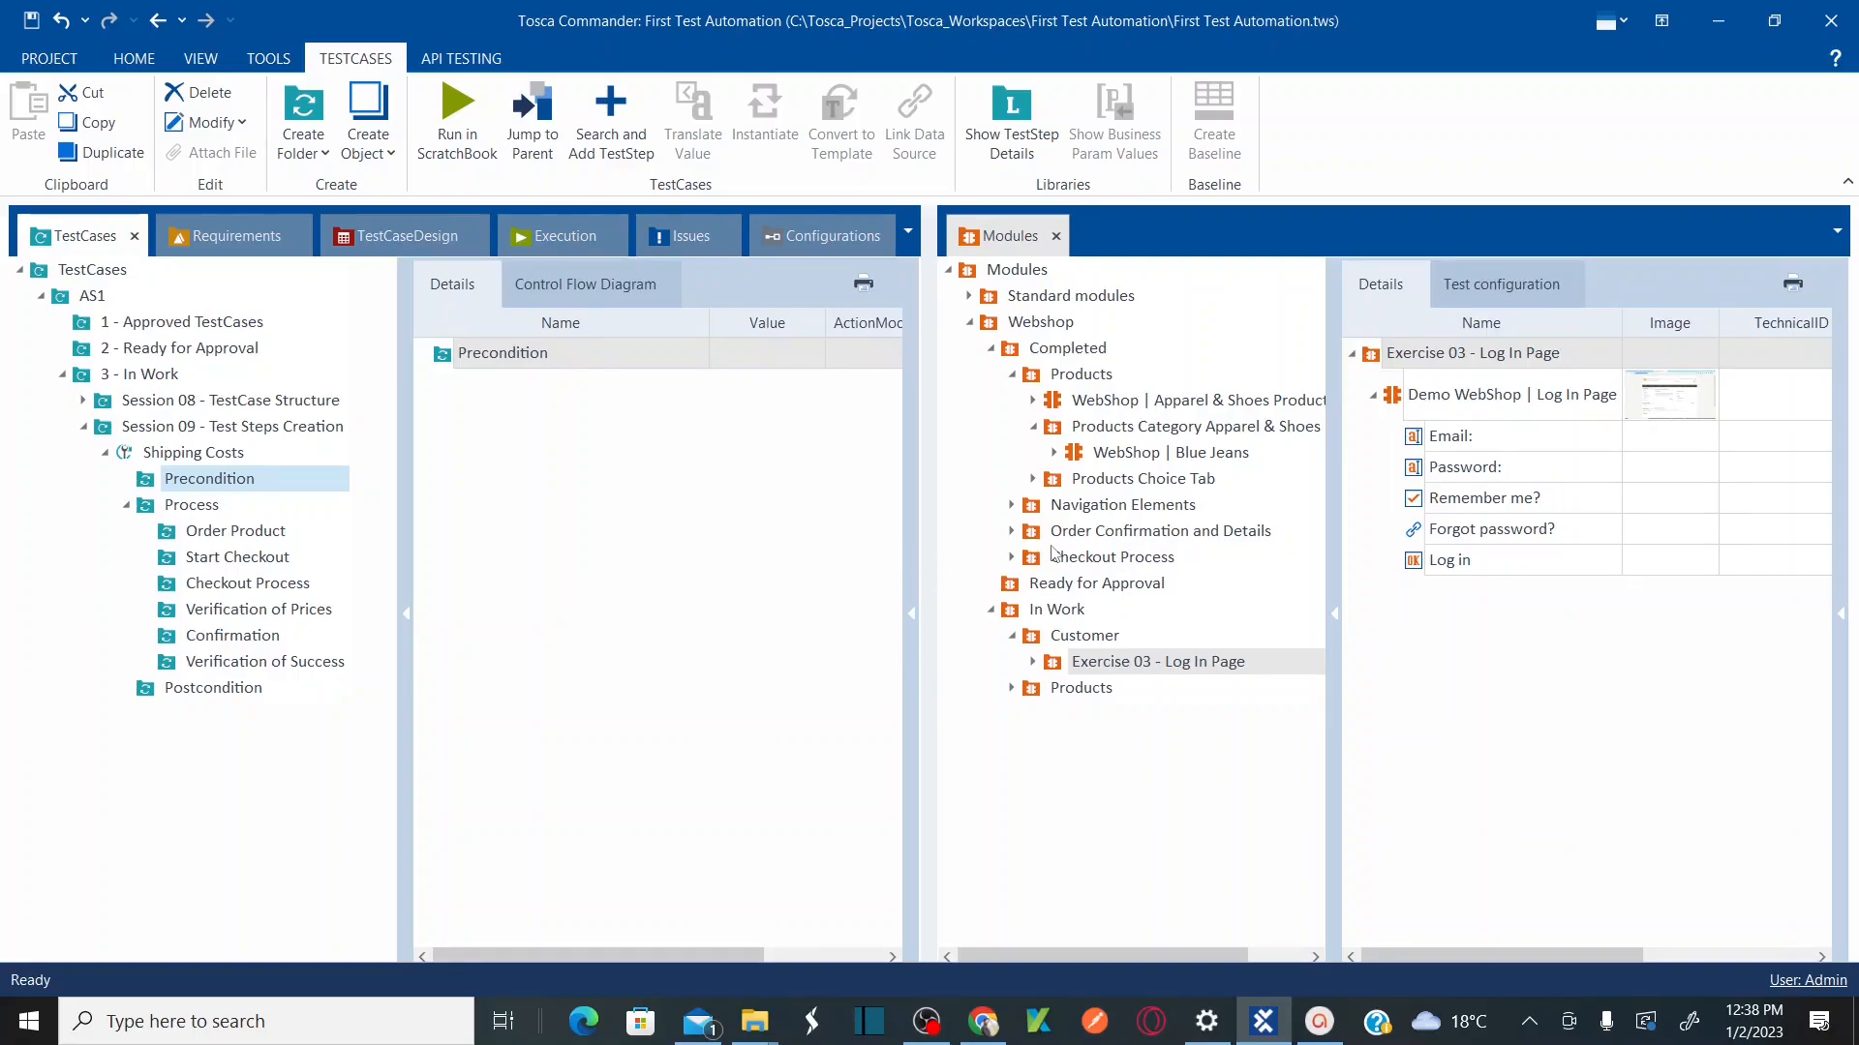
Step: Widen the Modules tree and the TestCases section, and check the Apparel & Shoes page in Chrome before returning to Tosca Commander
{"action": "left_click_drag", "start_coordinate": [1334, 518], "coordinate": [1615, 518]}
{"action": "left_click_drag", "start_coordinate": [929, 515], "coordinate": [1087, 510]}
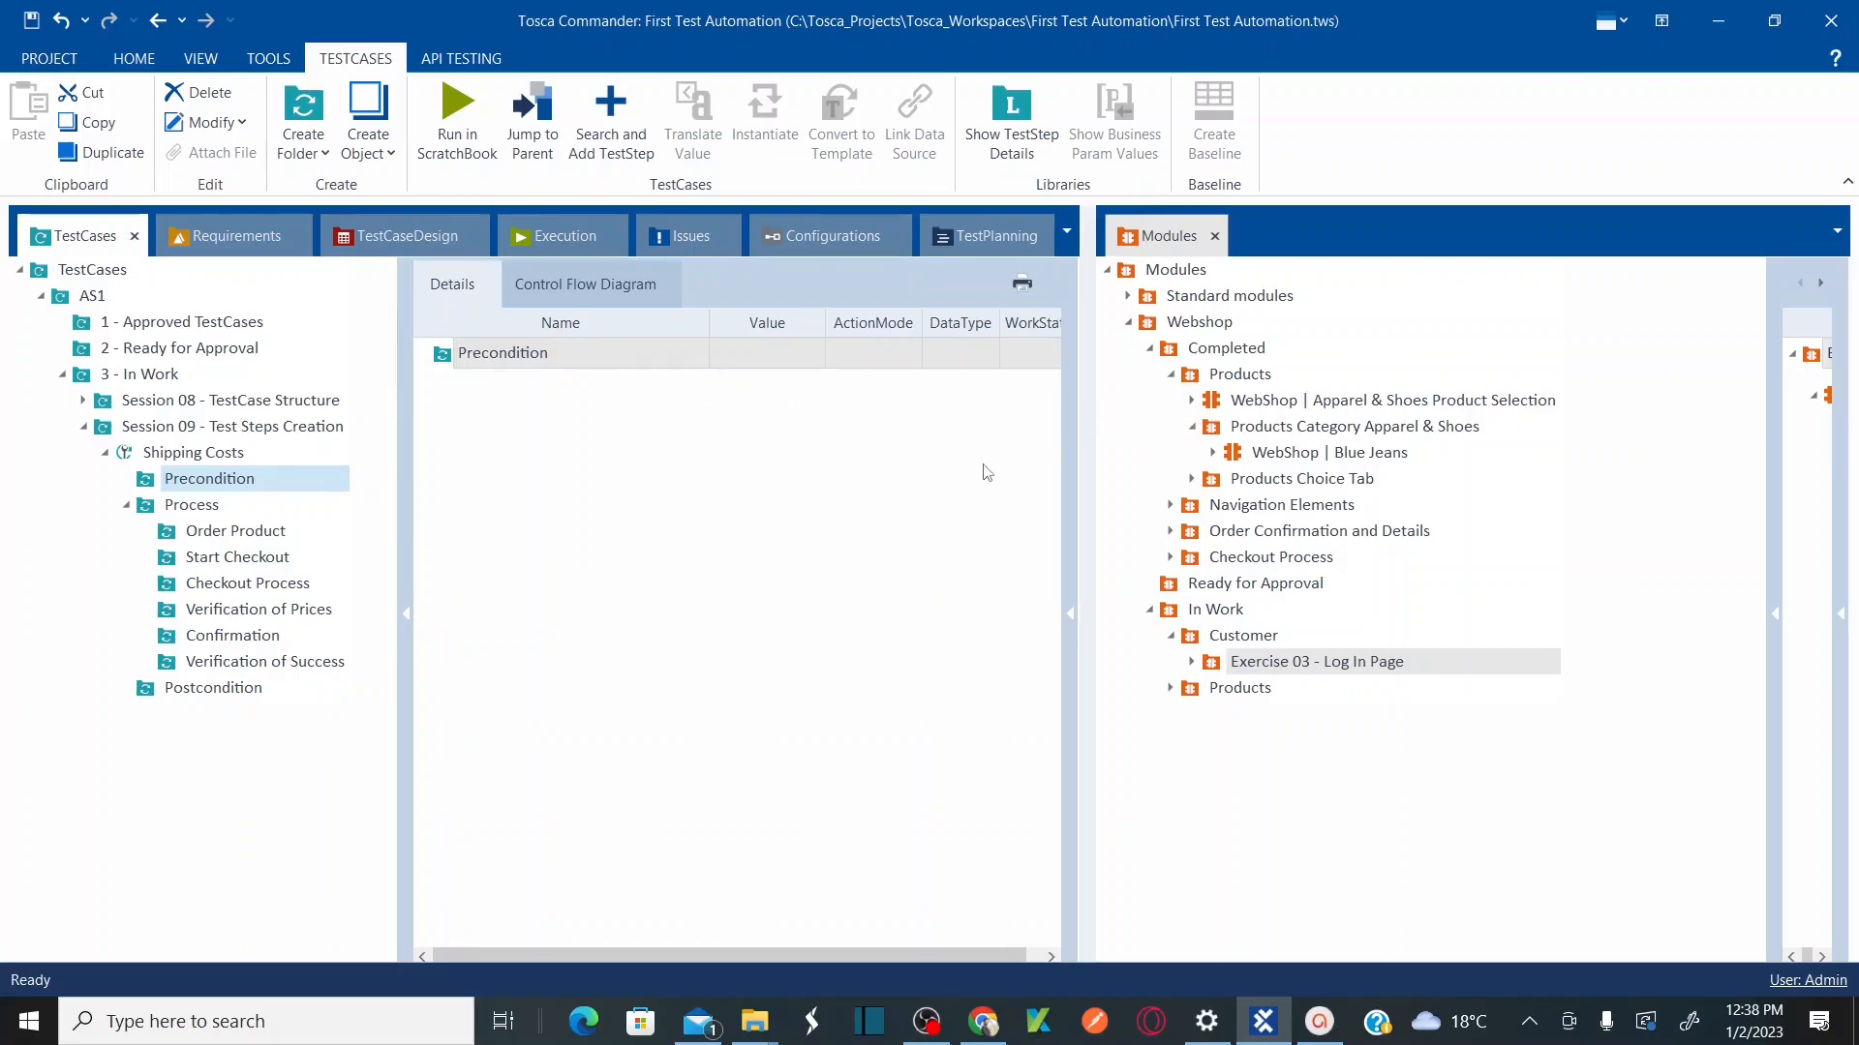
{"action": "left_click", "coordinate": [983, 1021]}
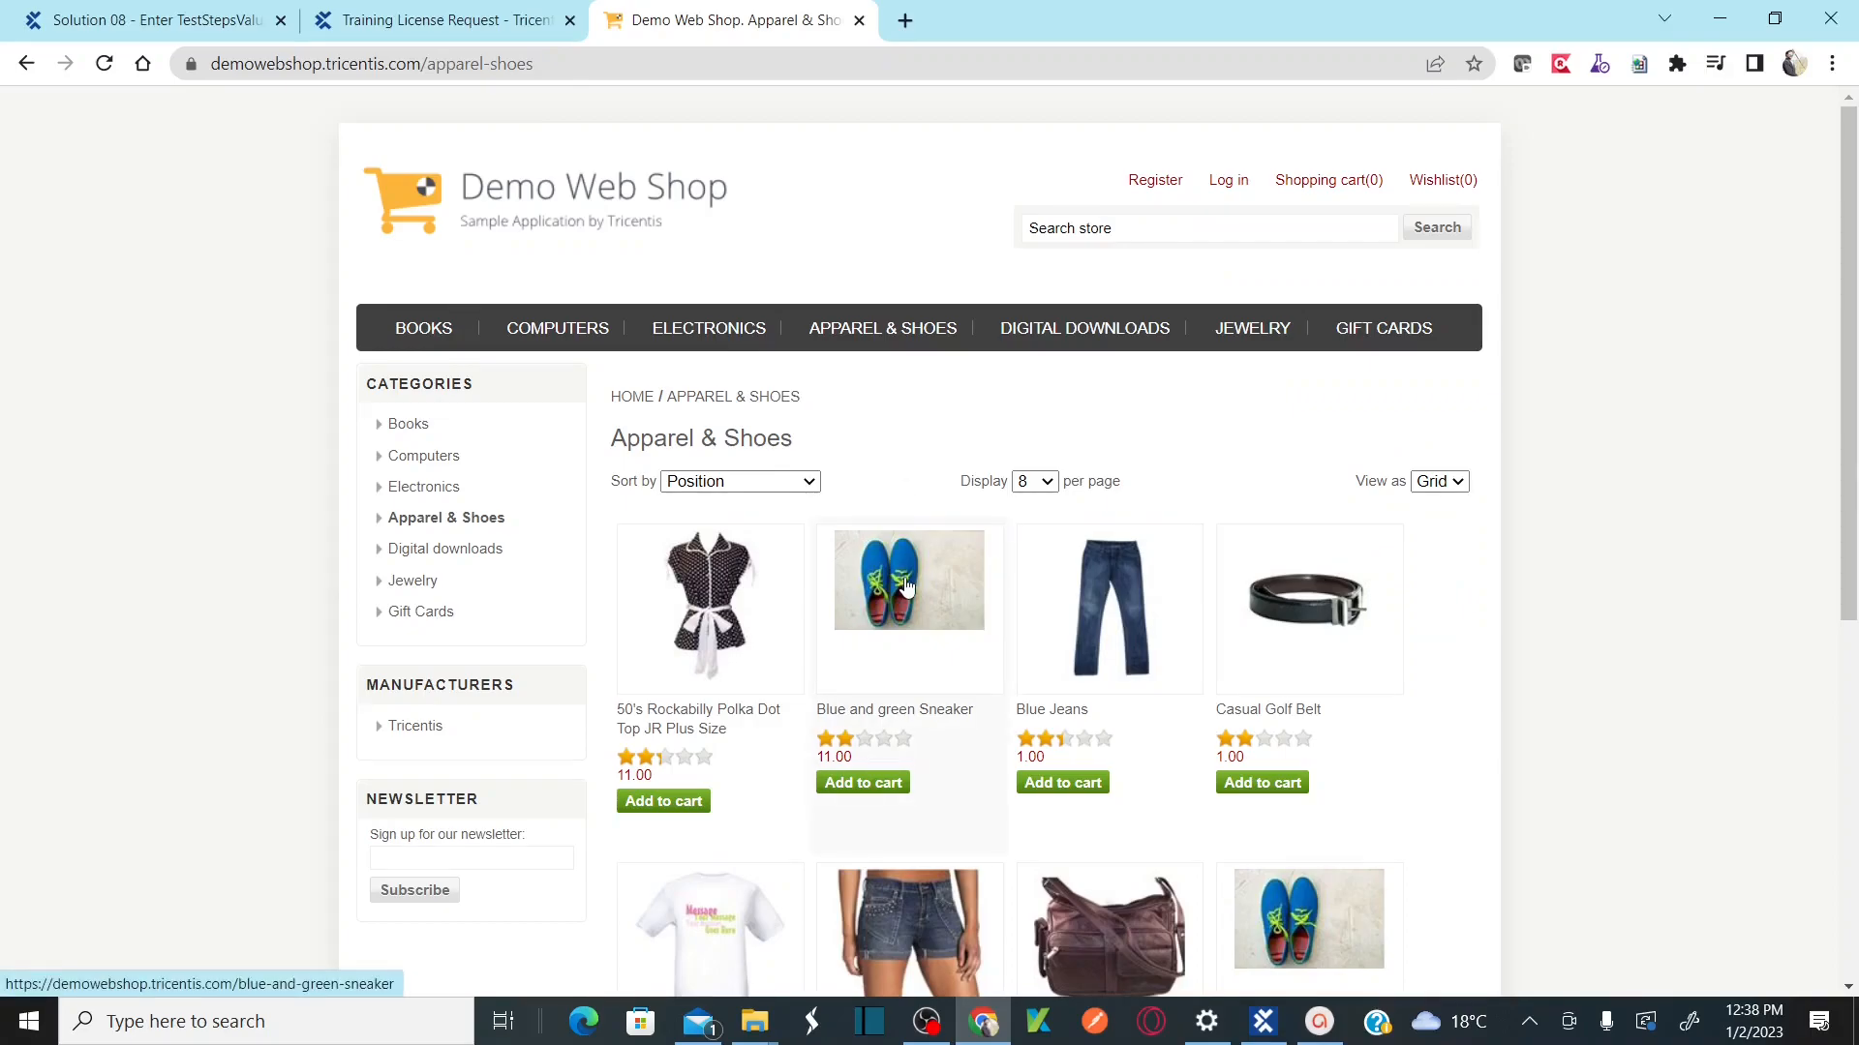
{"action": "key", "text": "alt+Tab"}
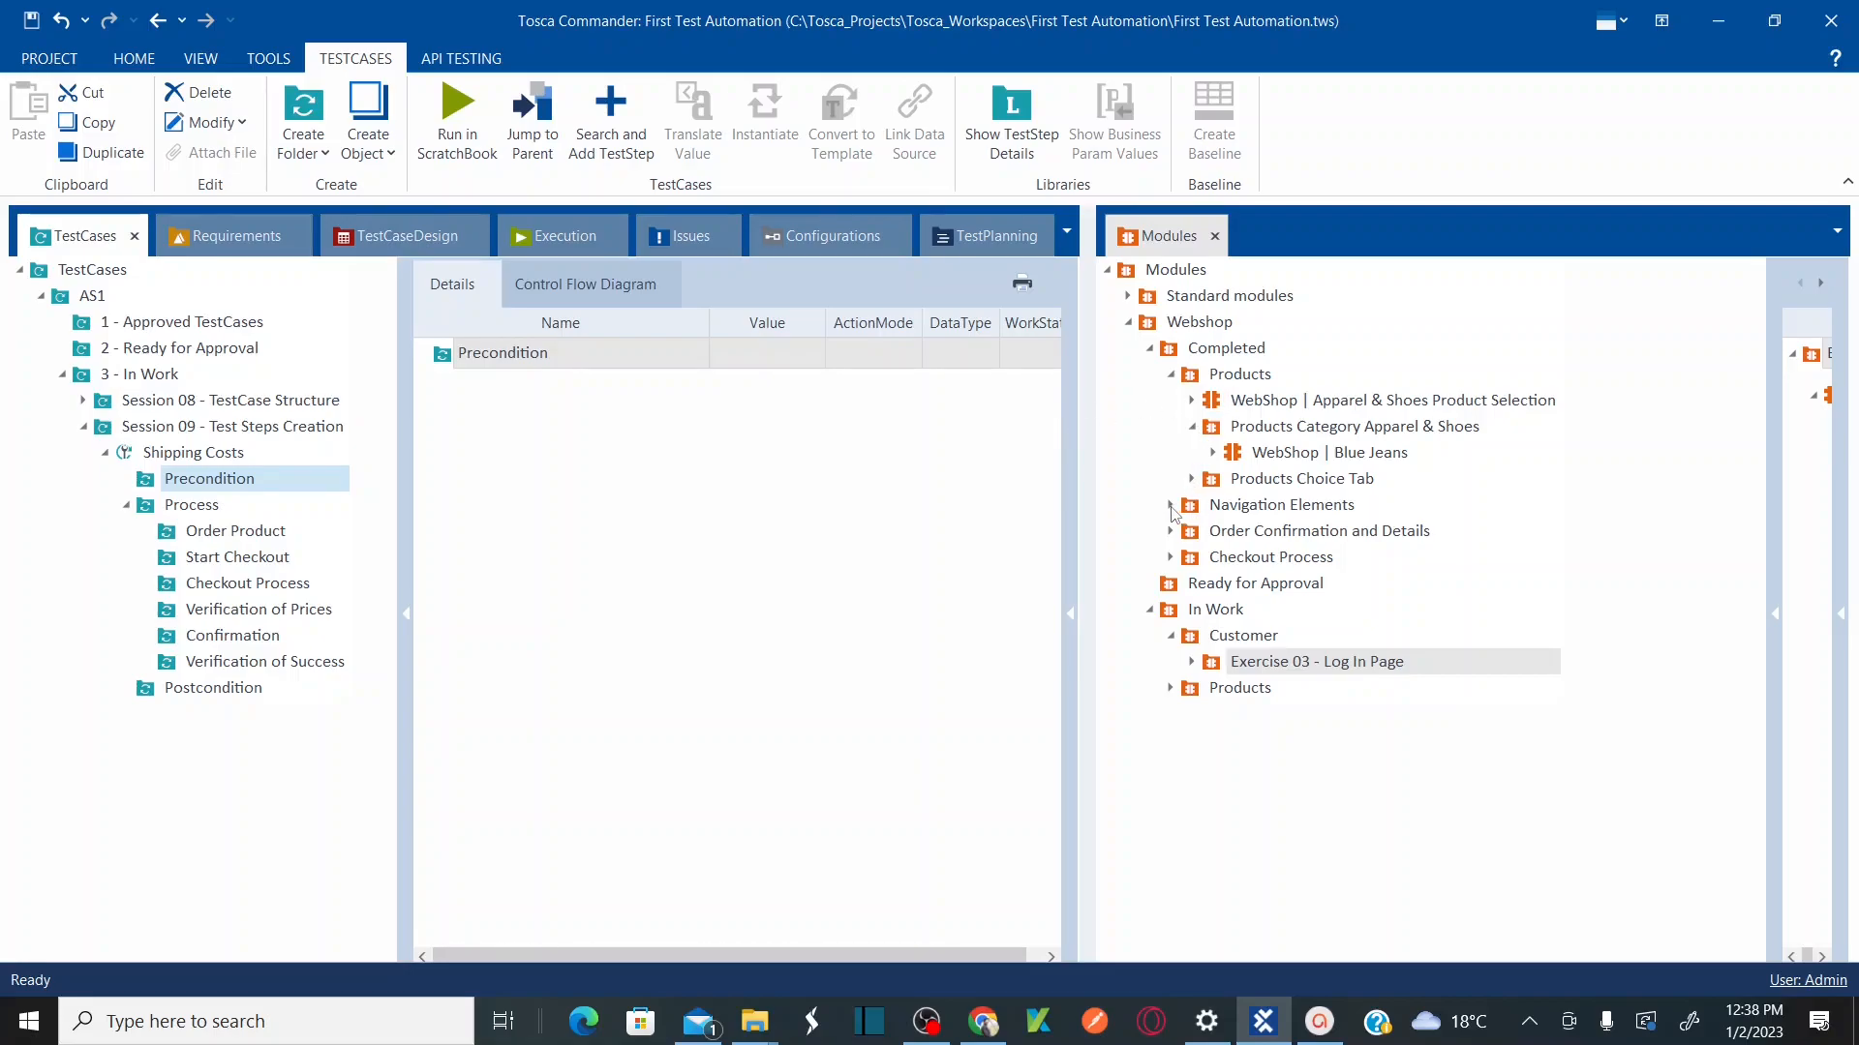
Step: Add the OpenUrl standard module from TBox XEngines > Html as a test step under Precondition and check its attributes
{"action": "left_click", "coordinate": [1129, 296]}
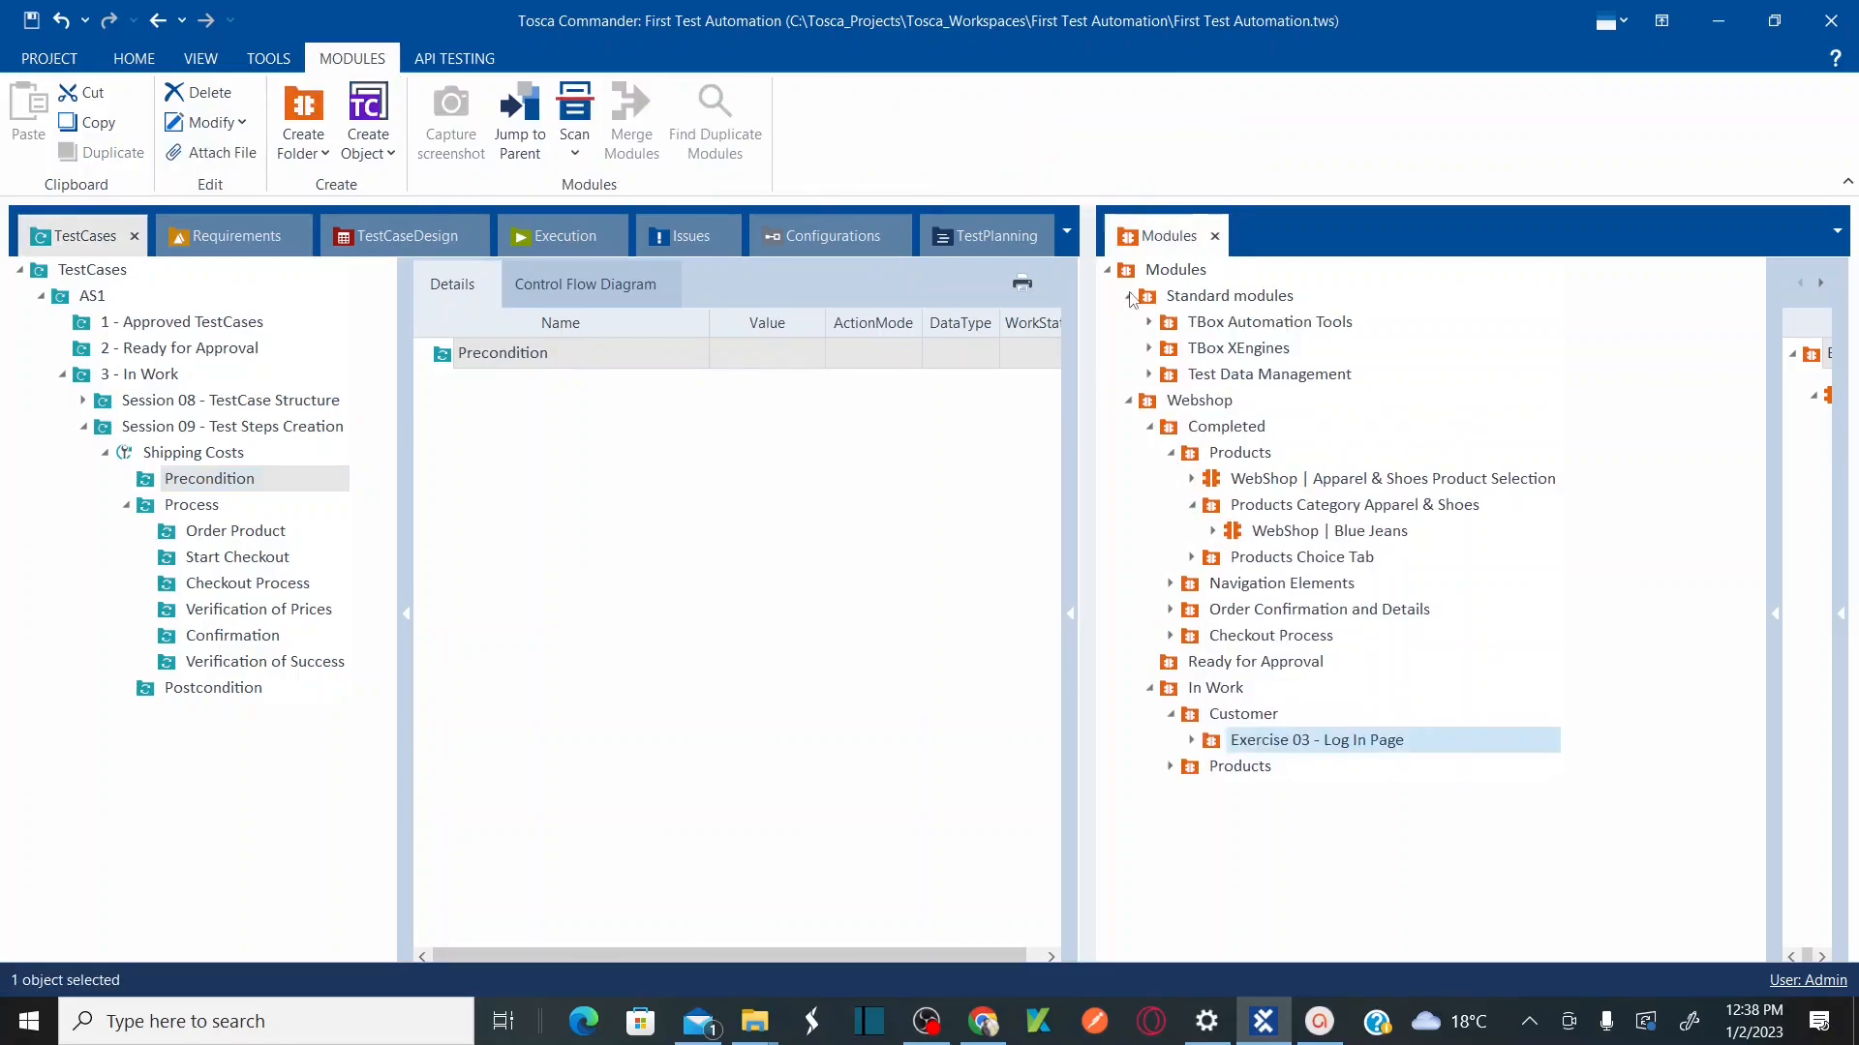
{"action": "left_click", "coordinate": [1149, 348]}
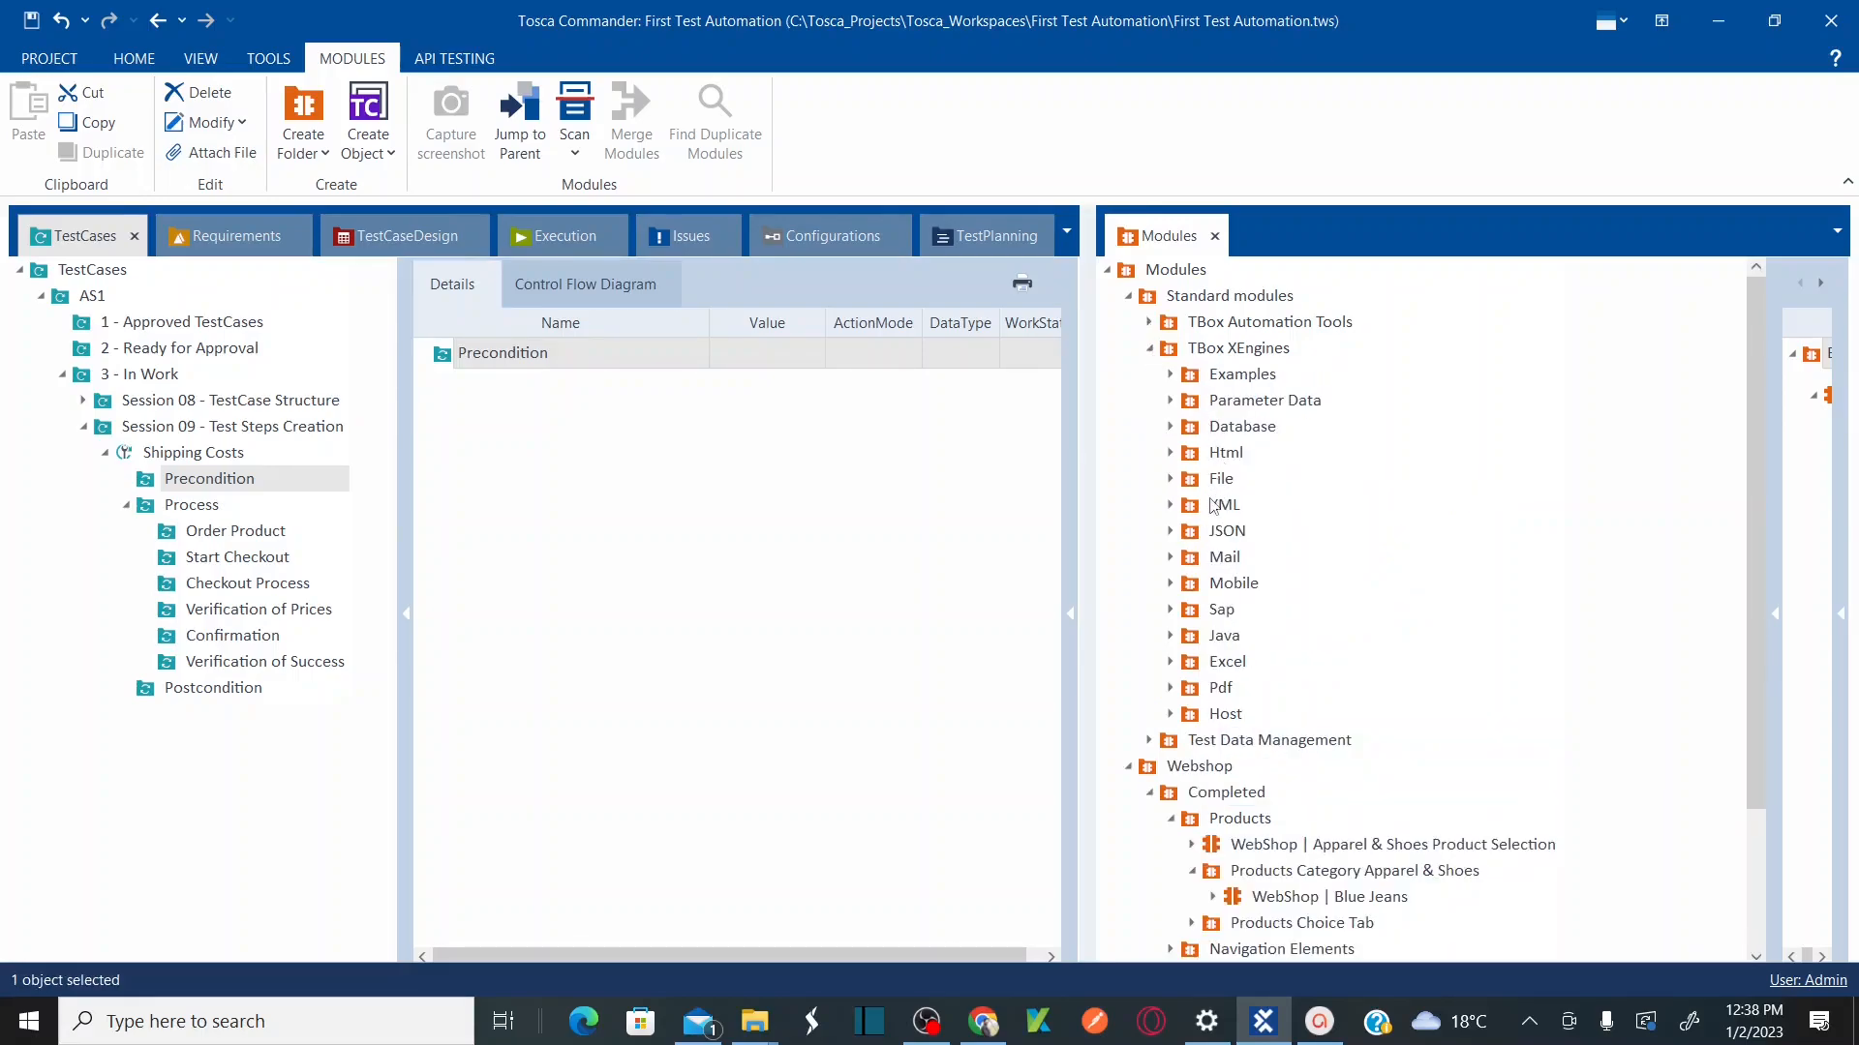
{"action": "left_click", "coordinate": [1171, 453]}
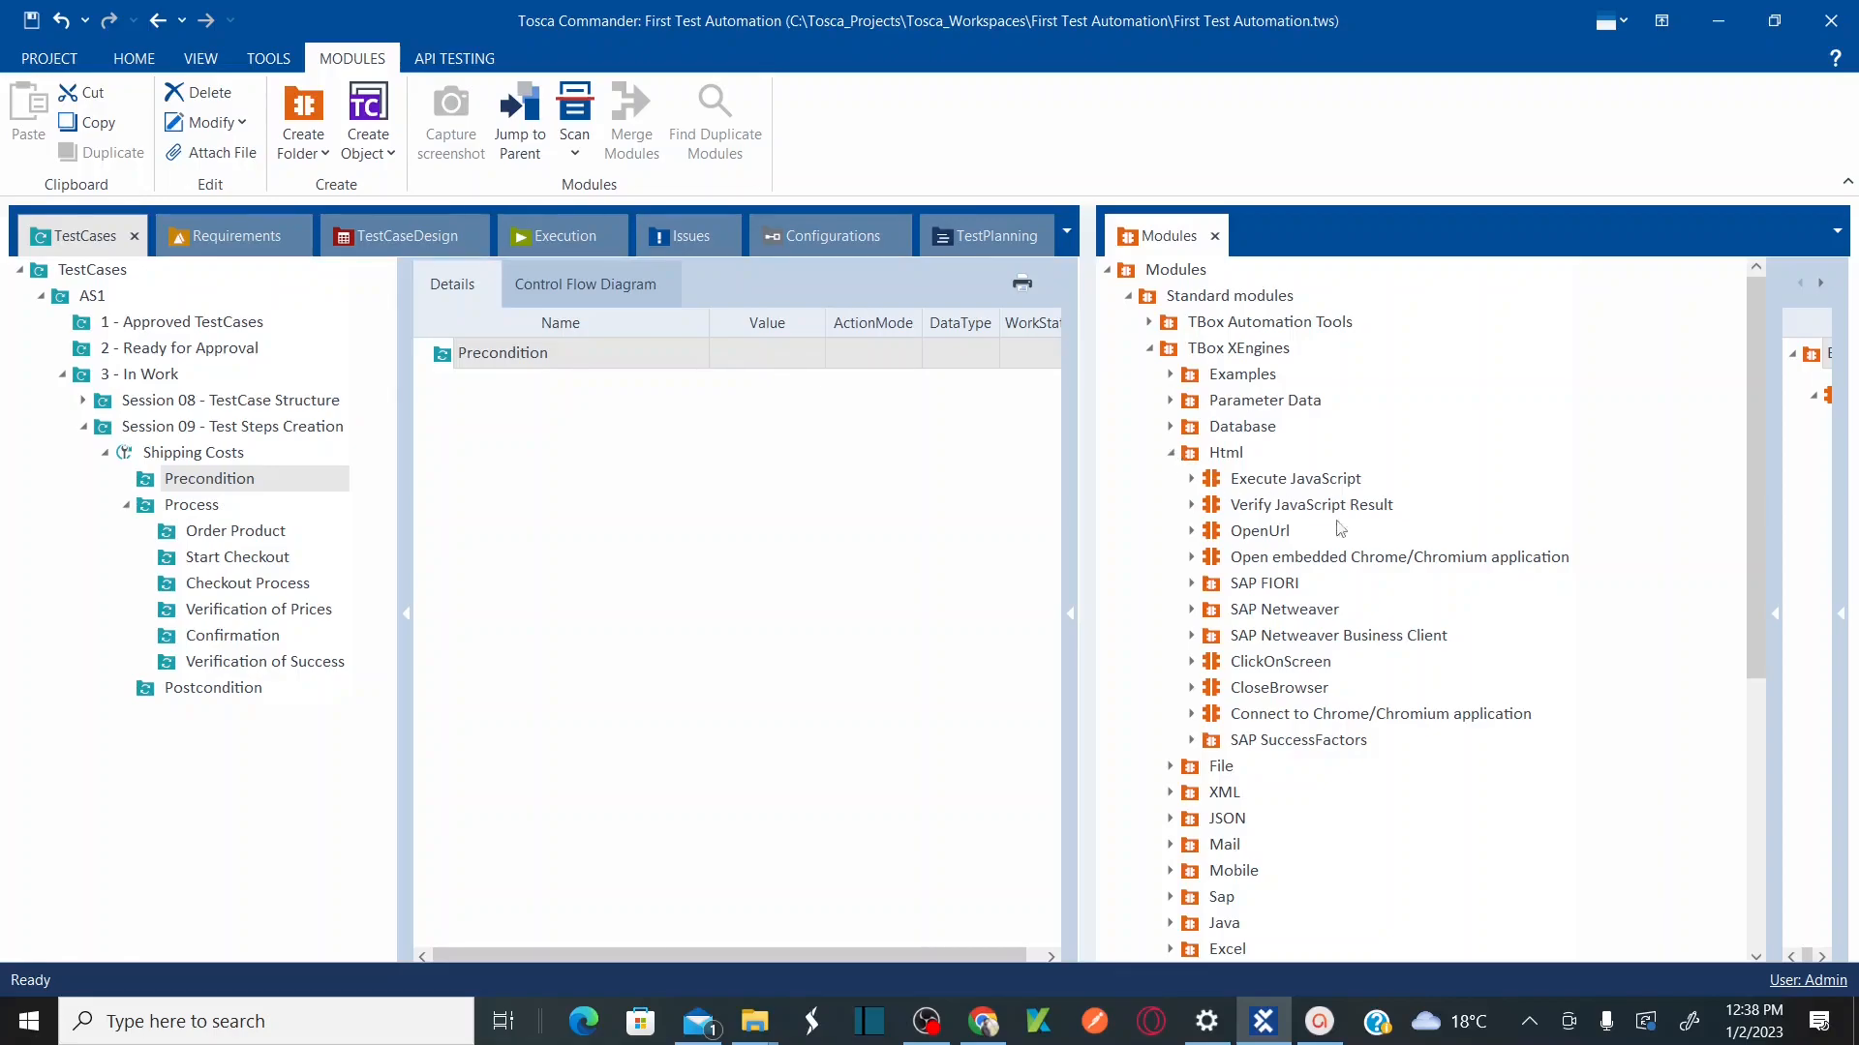
{"action": "left_click", "coordinate": [1248, 535]}
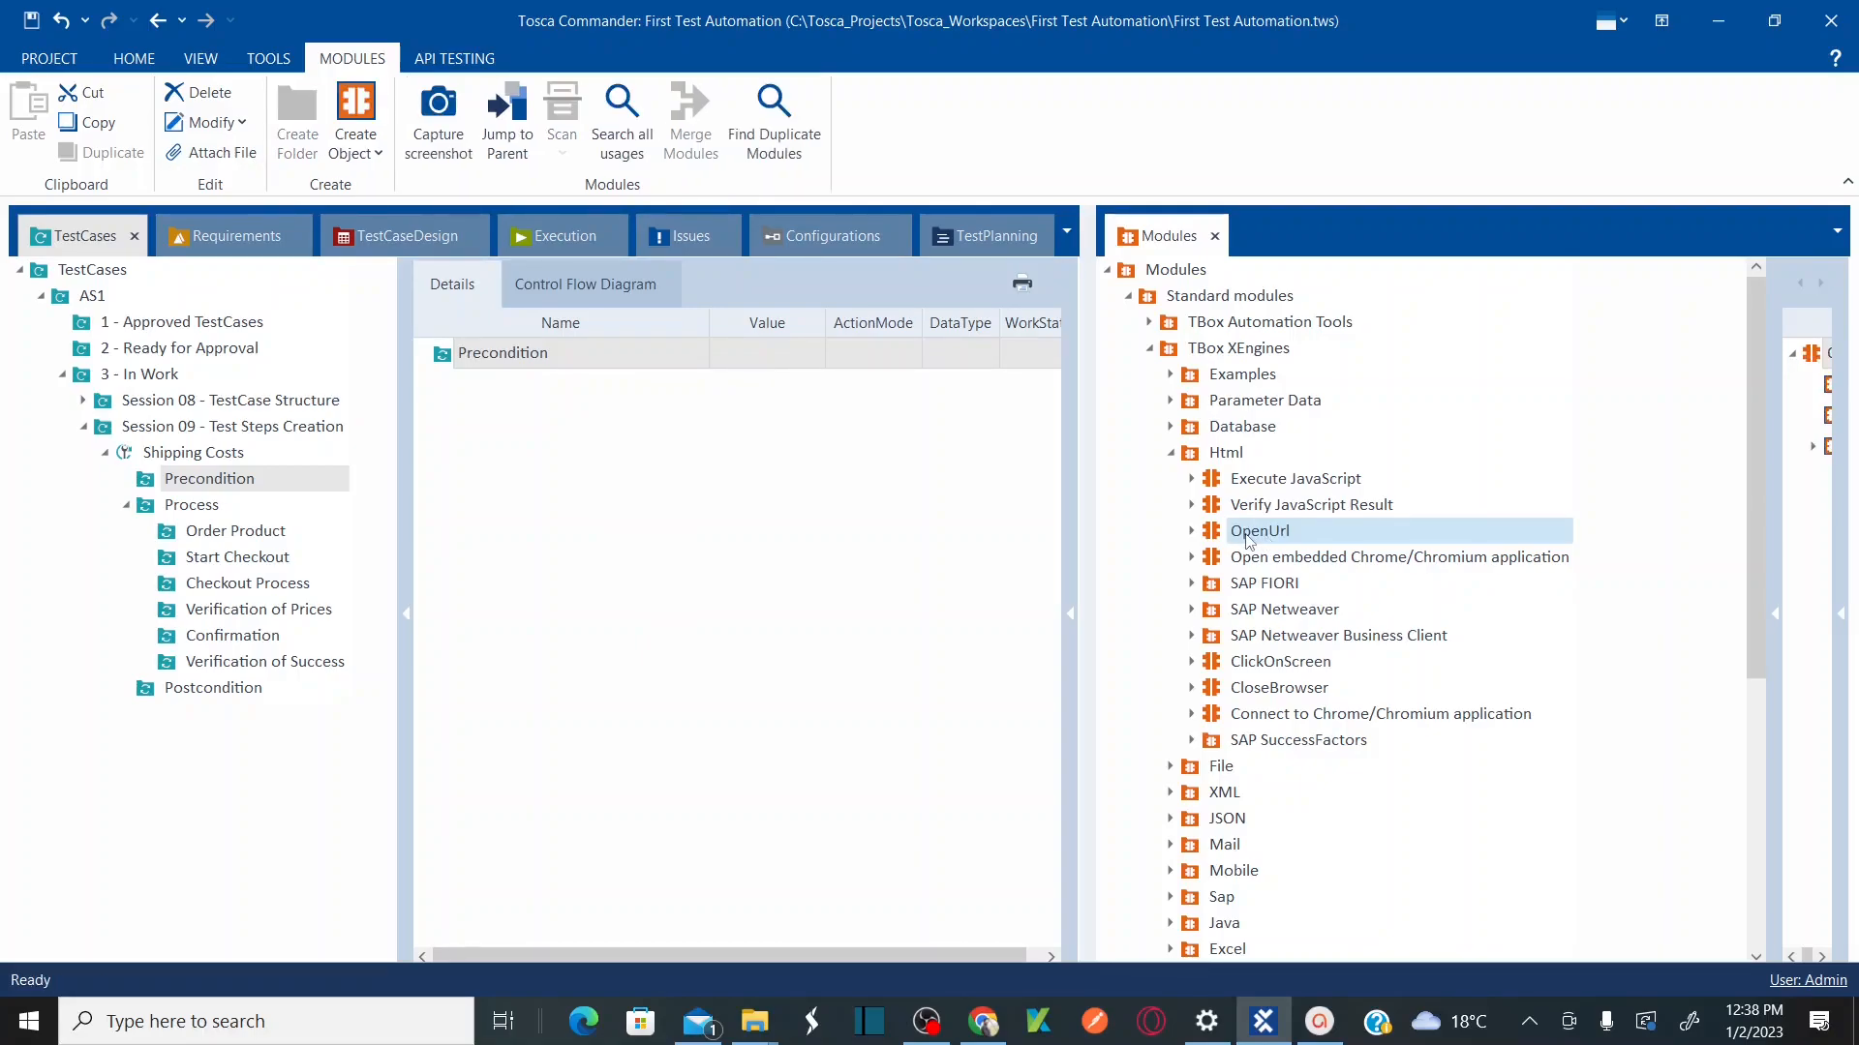
{"action": "left_click_drag", "start_coordinate": [1248, 539], "coordinate": [545, 358]}
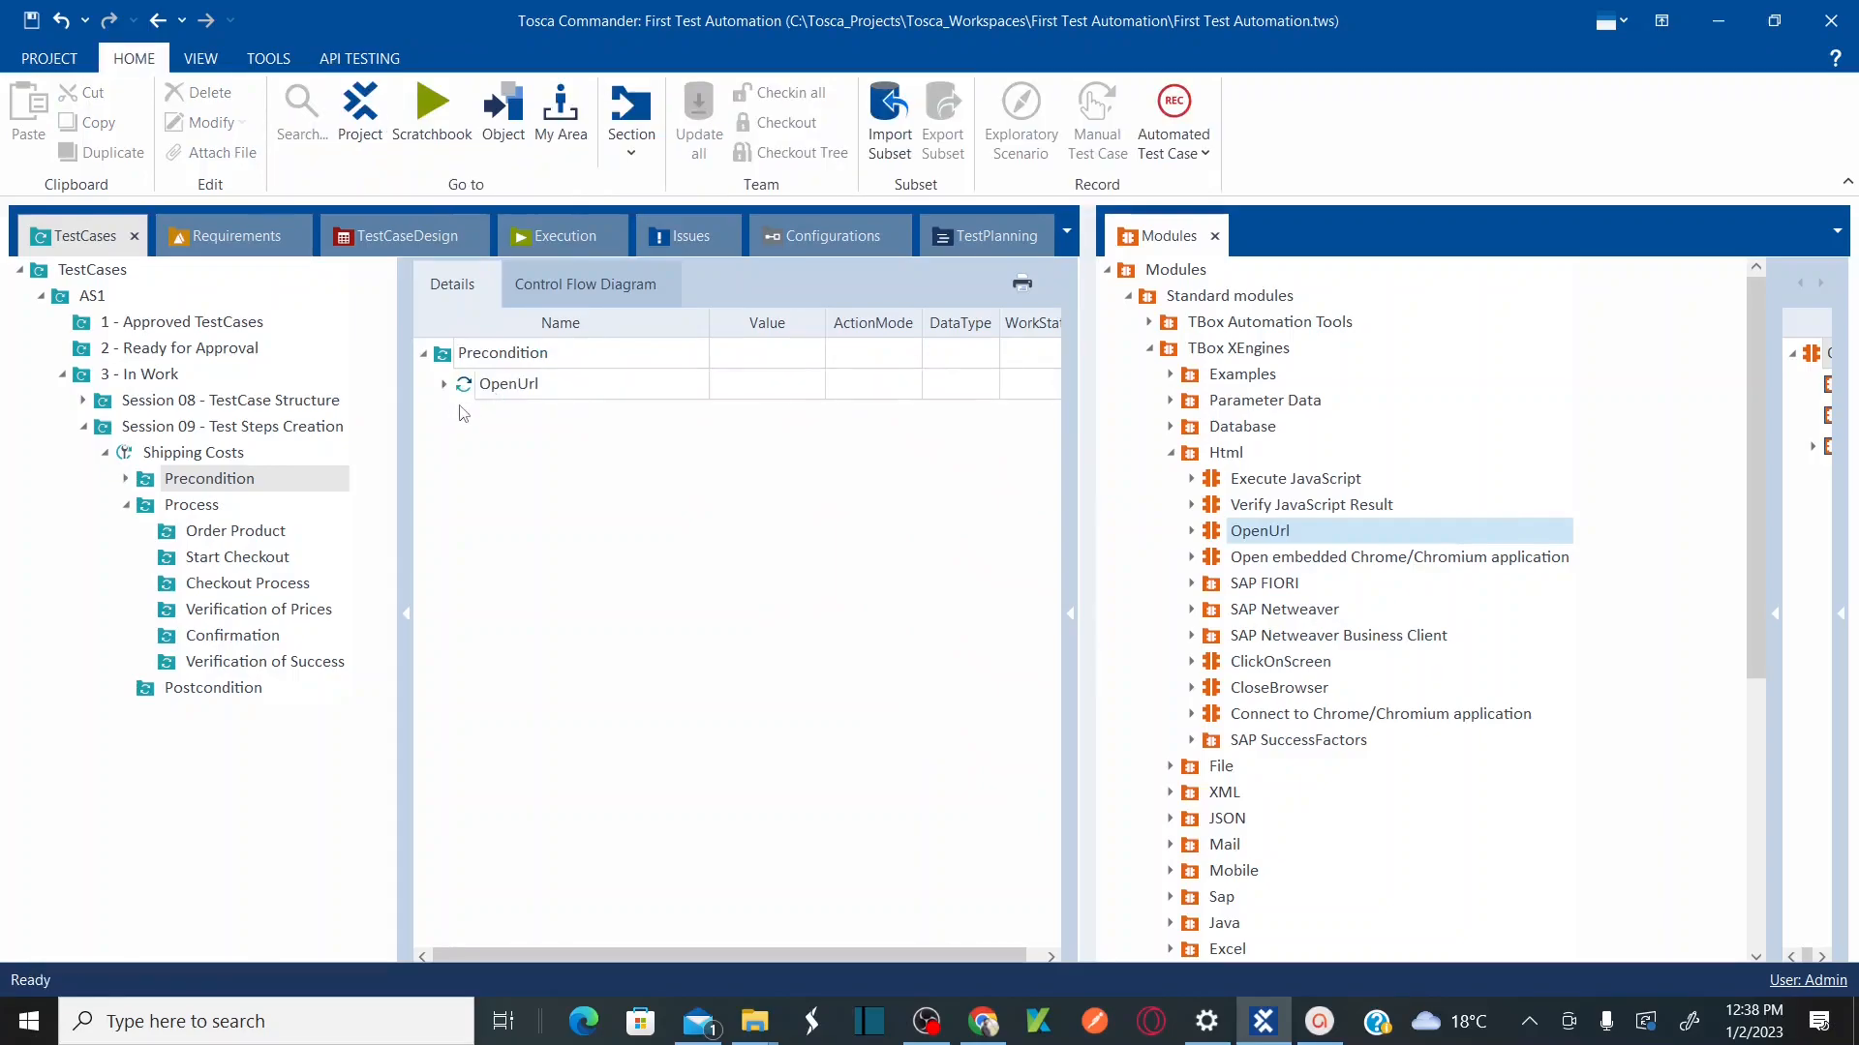
{"action": "left_click", "coordinate": [445, 386]}
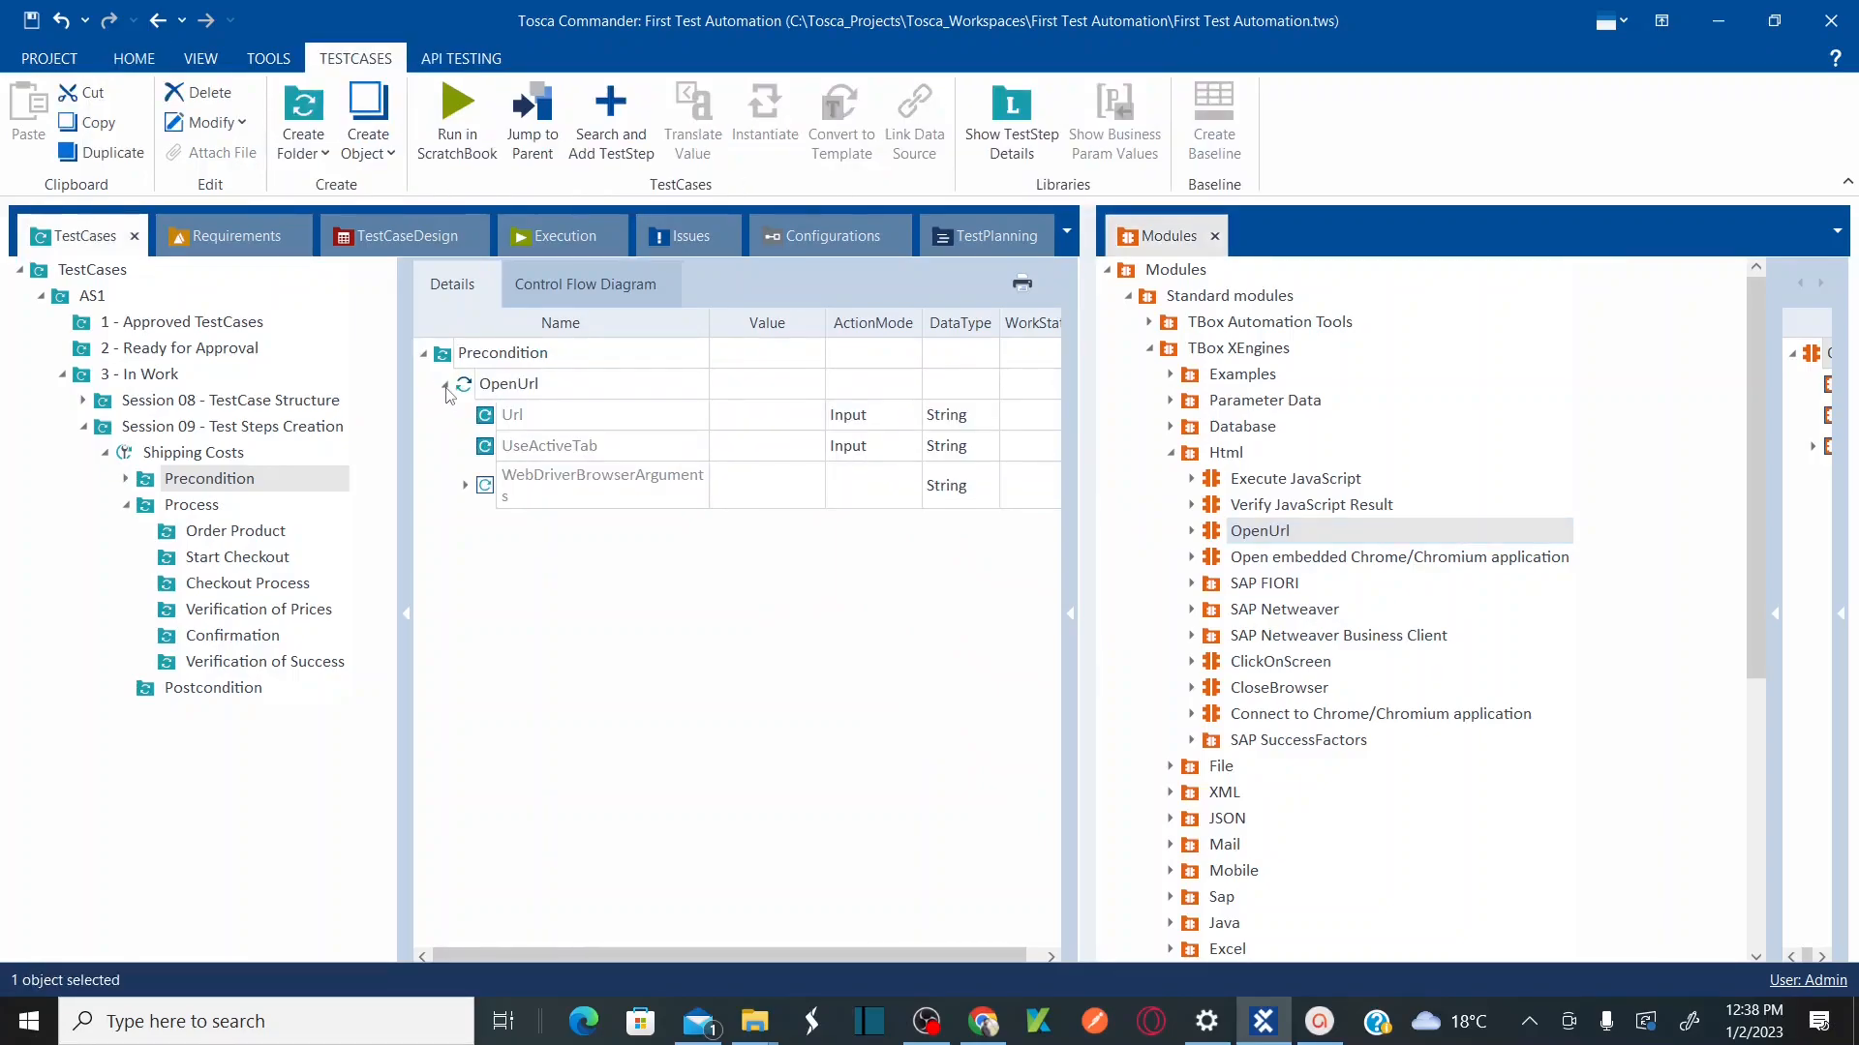
{"action": "left_click", "coordinate": [444, 385]}
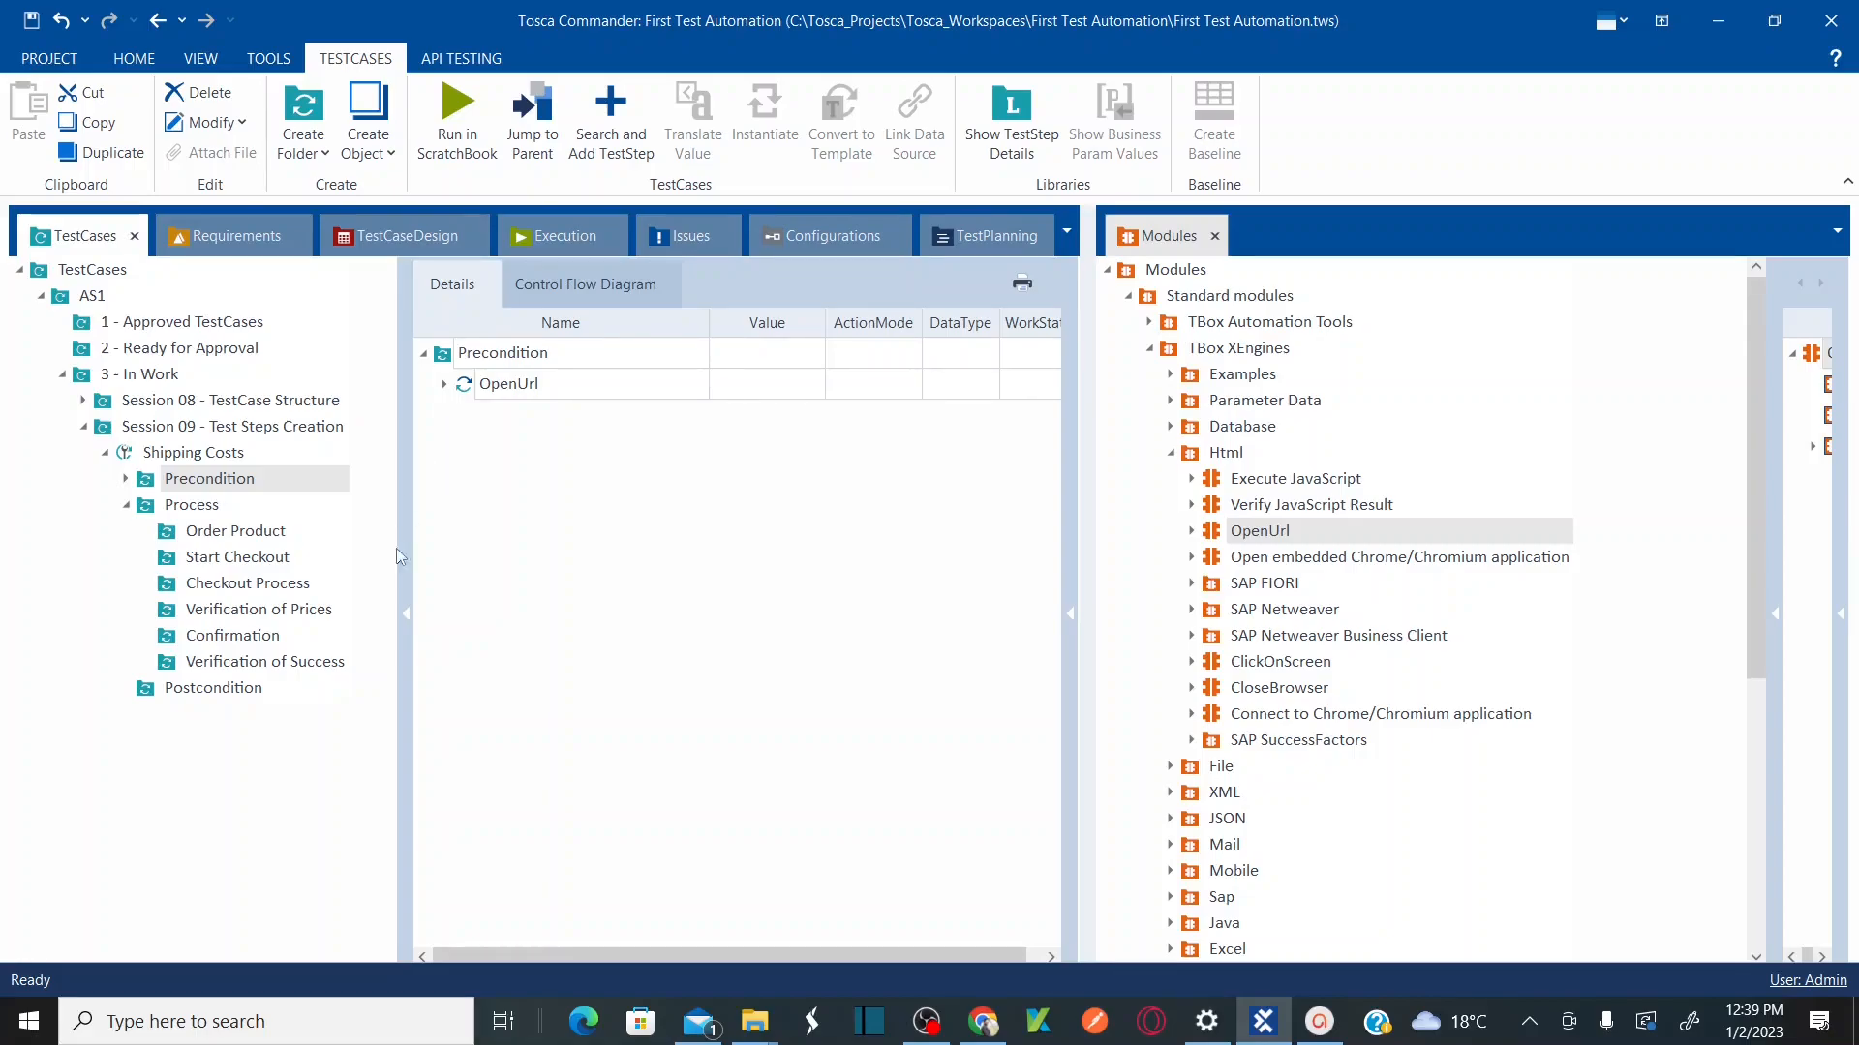
Step: Add the CloseBrowser module from the Html standard modules as a test step under Postcondition and check its attributes
{"action": "left_click", "coordinate": [233, 689]}
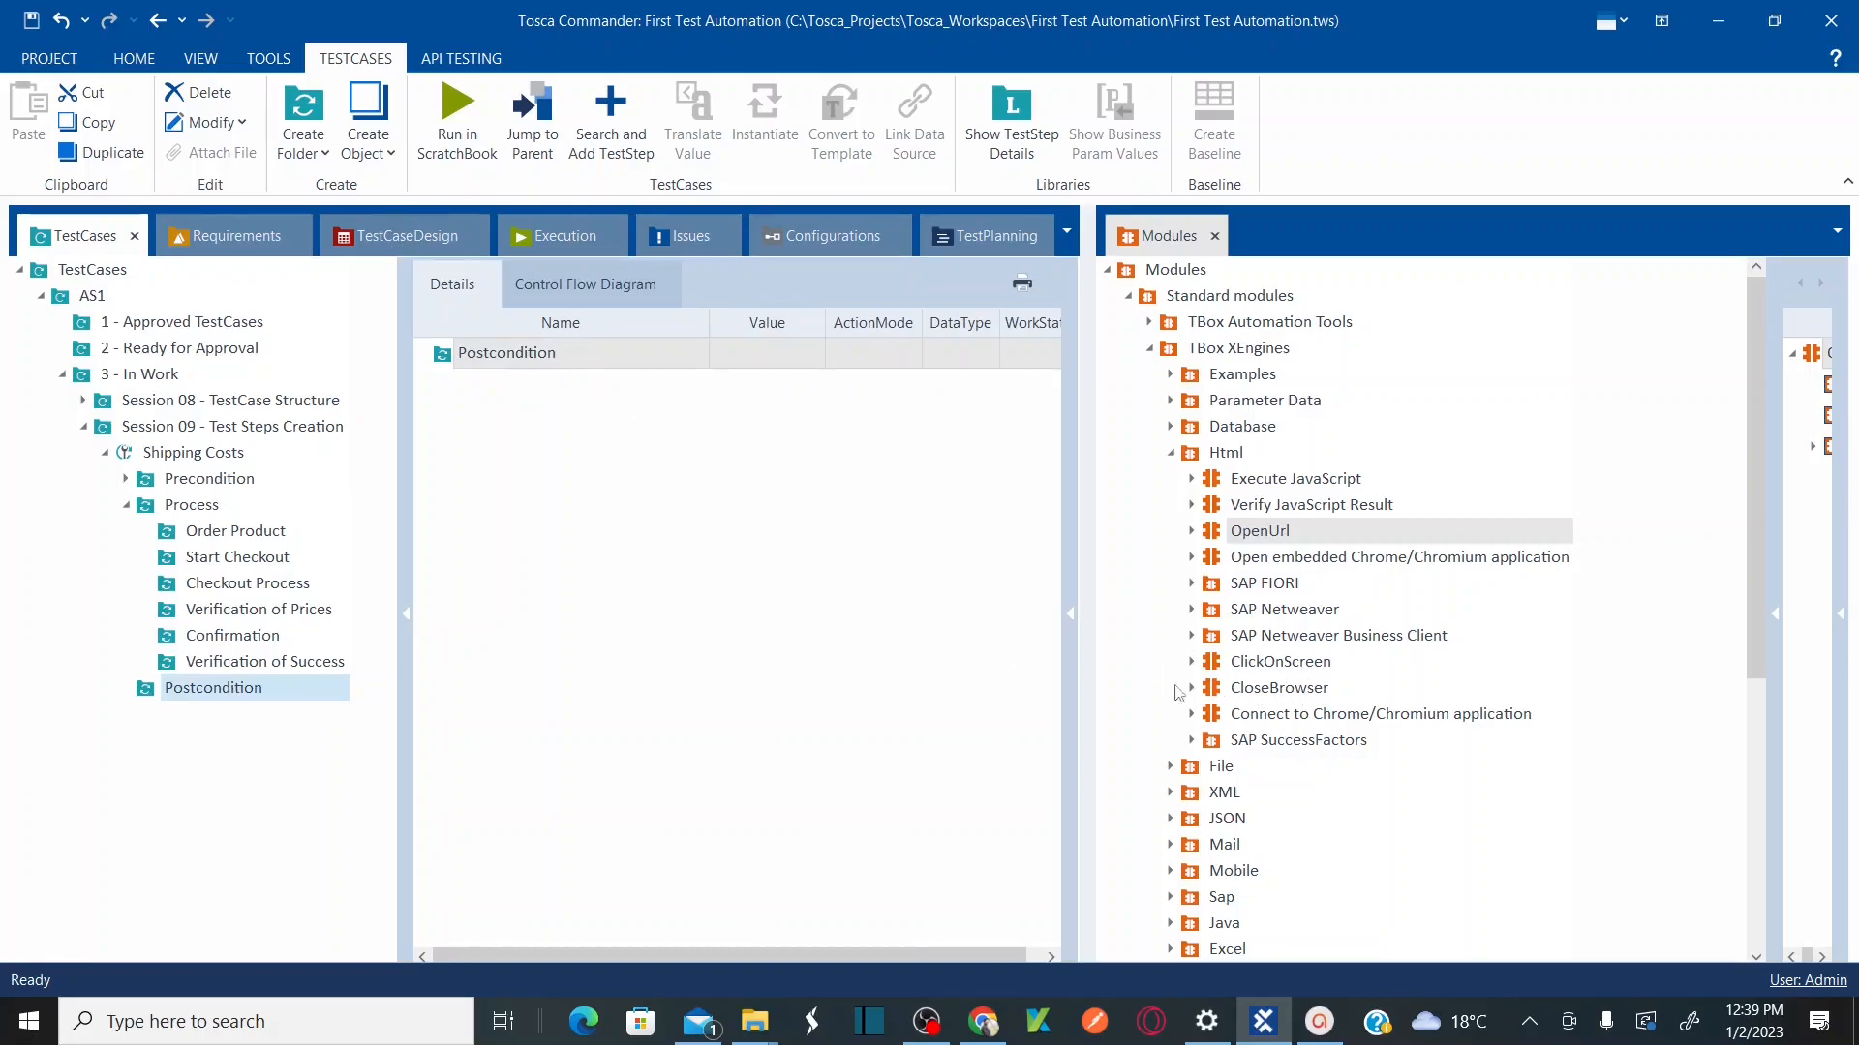
{"action": "left_click", "coordinate": [1283, 689]}
{"action": "left_click_drag", "start_coordinate": [1282, 692], "coordinate": [547, 366]}
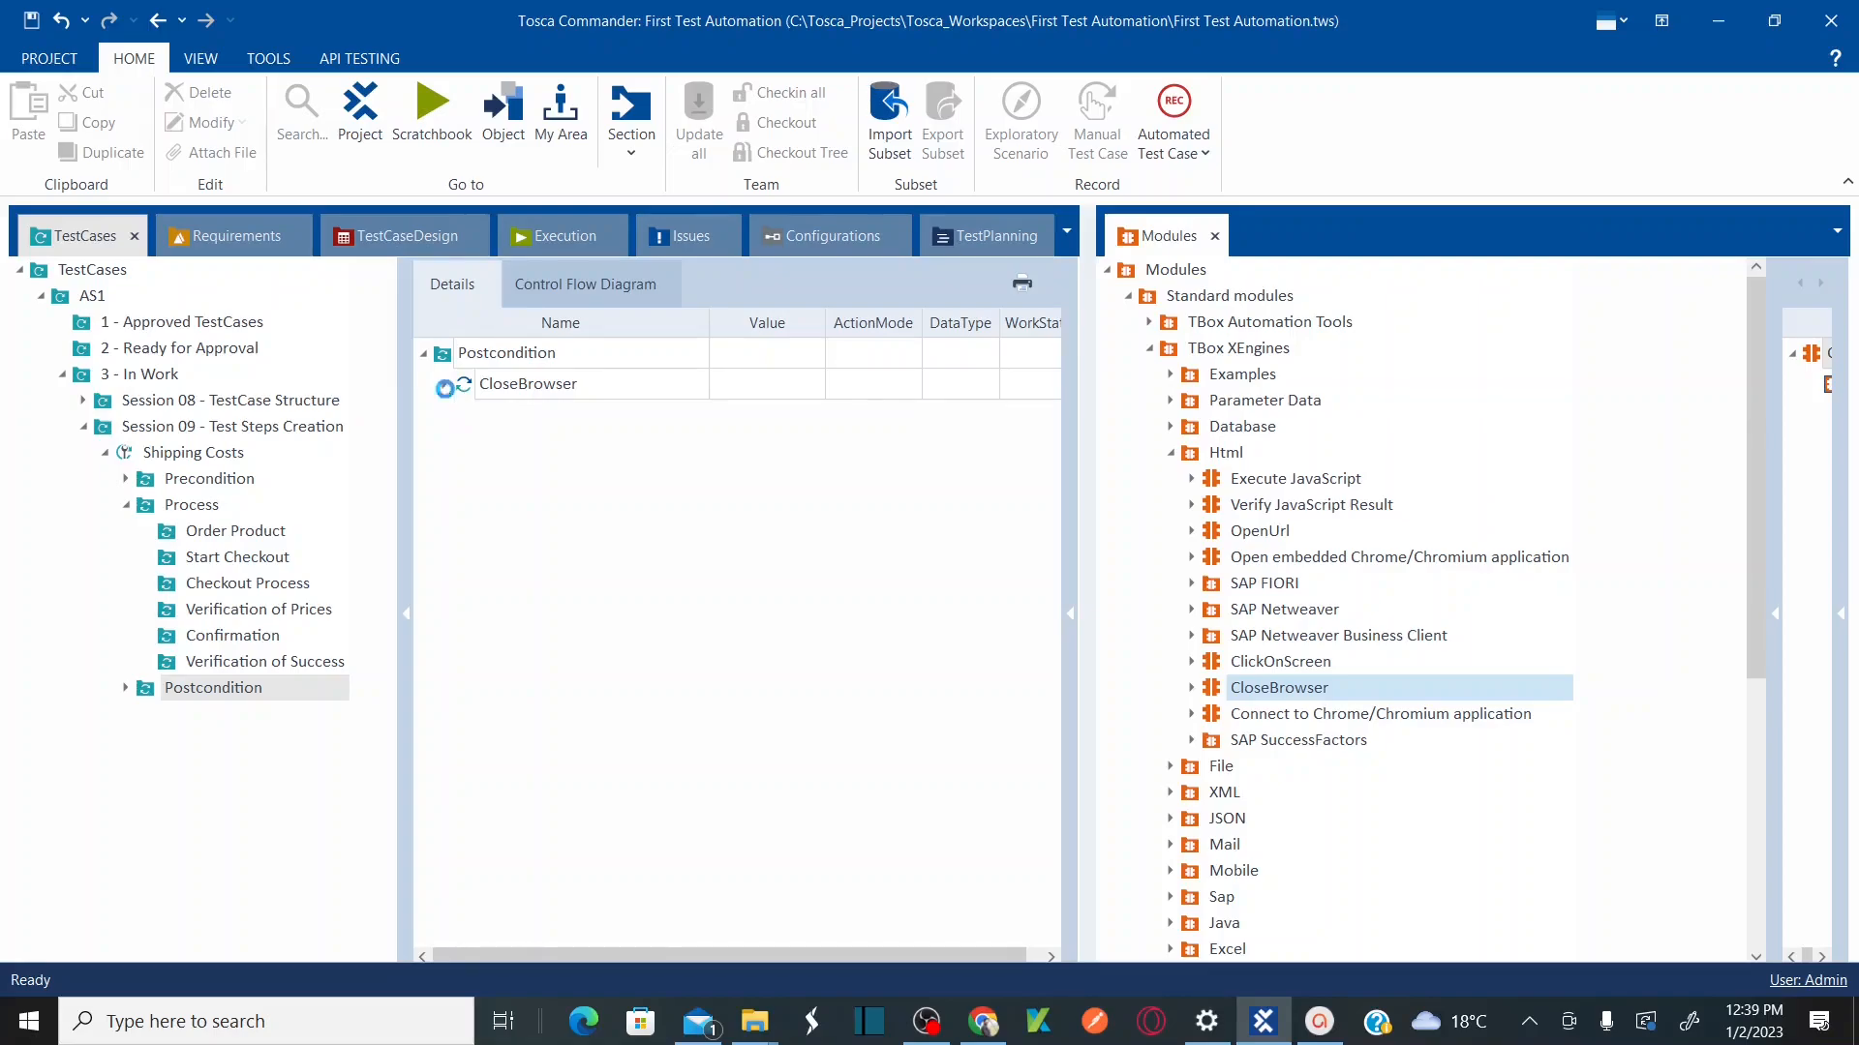
{"action": "left_click", "coordinate": [444, 384]}
{"action": "left_click", "coordinate": [444, 384]}
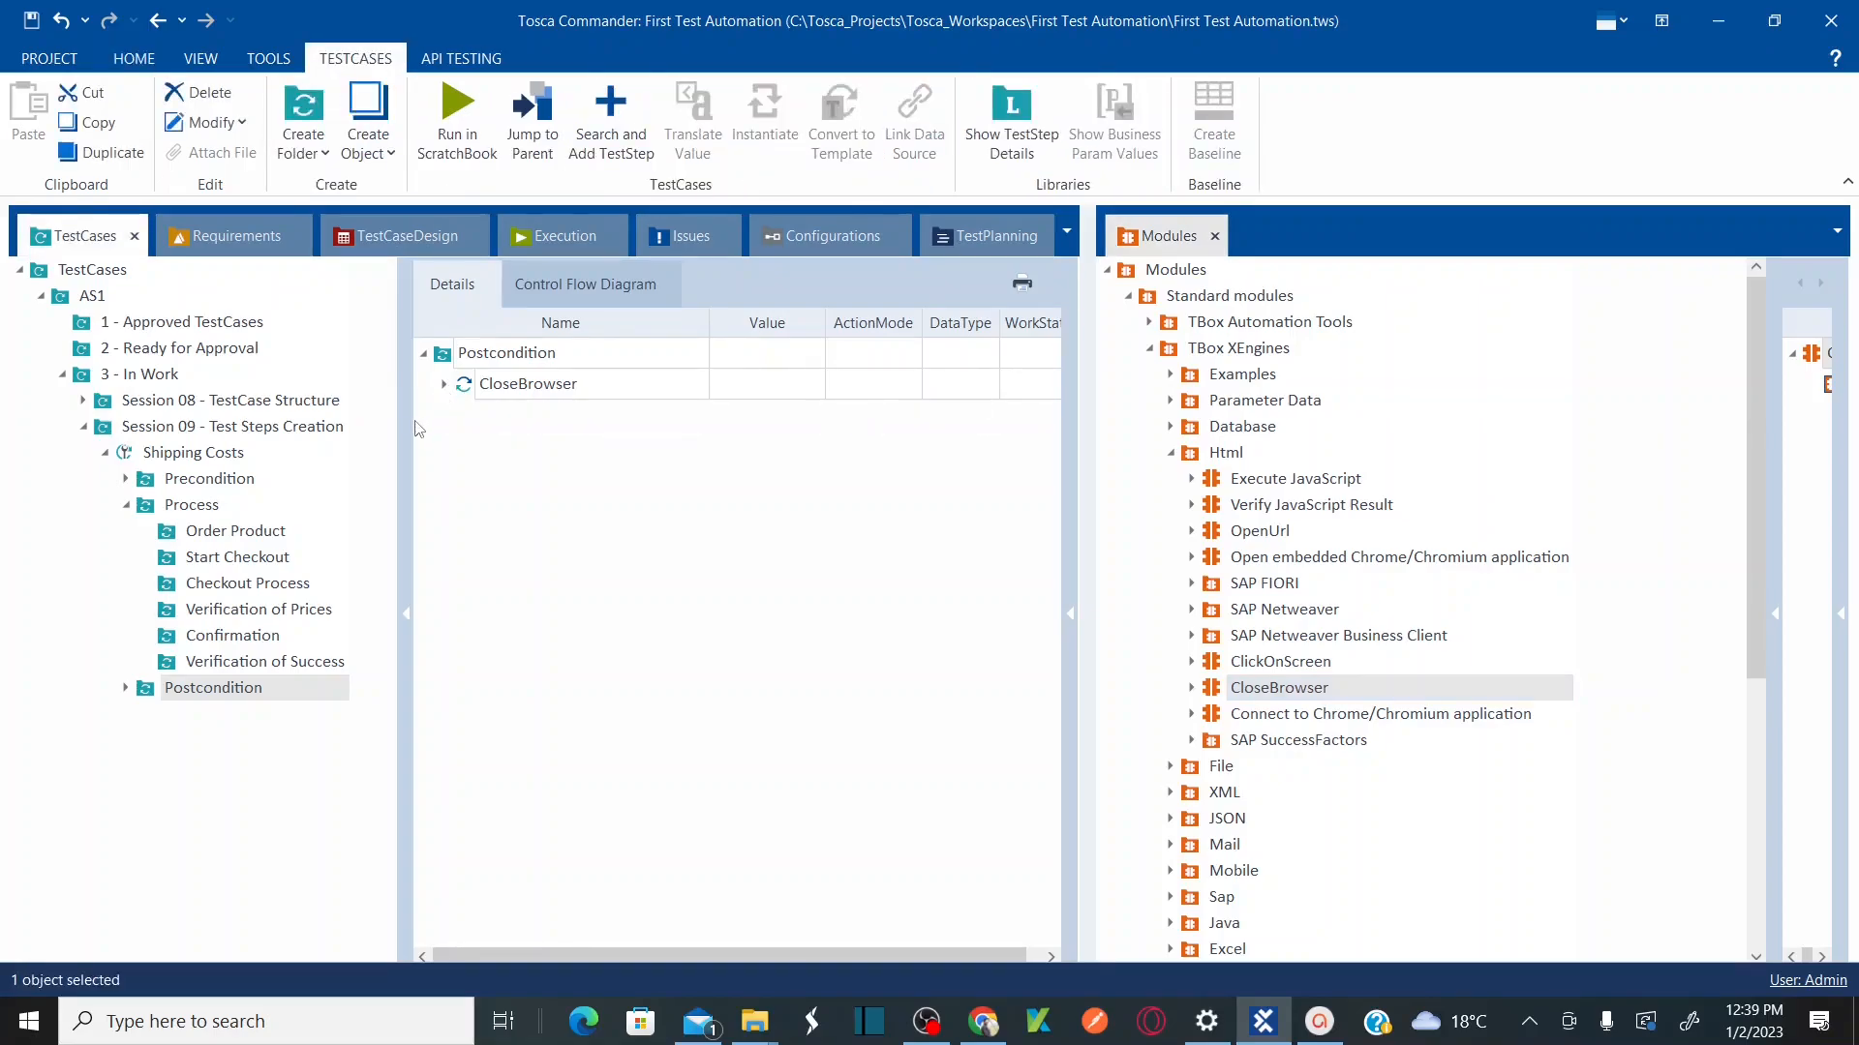
Step: Reselect the Precondition folder, and switch to Chrome to view the Demo Web Shop login page before returning to Tosca Commander
{"action": "left_click", "coordinate": [204, 486]}
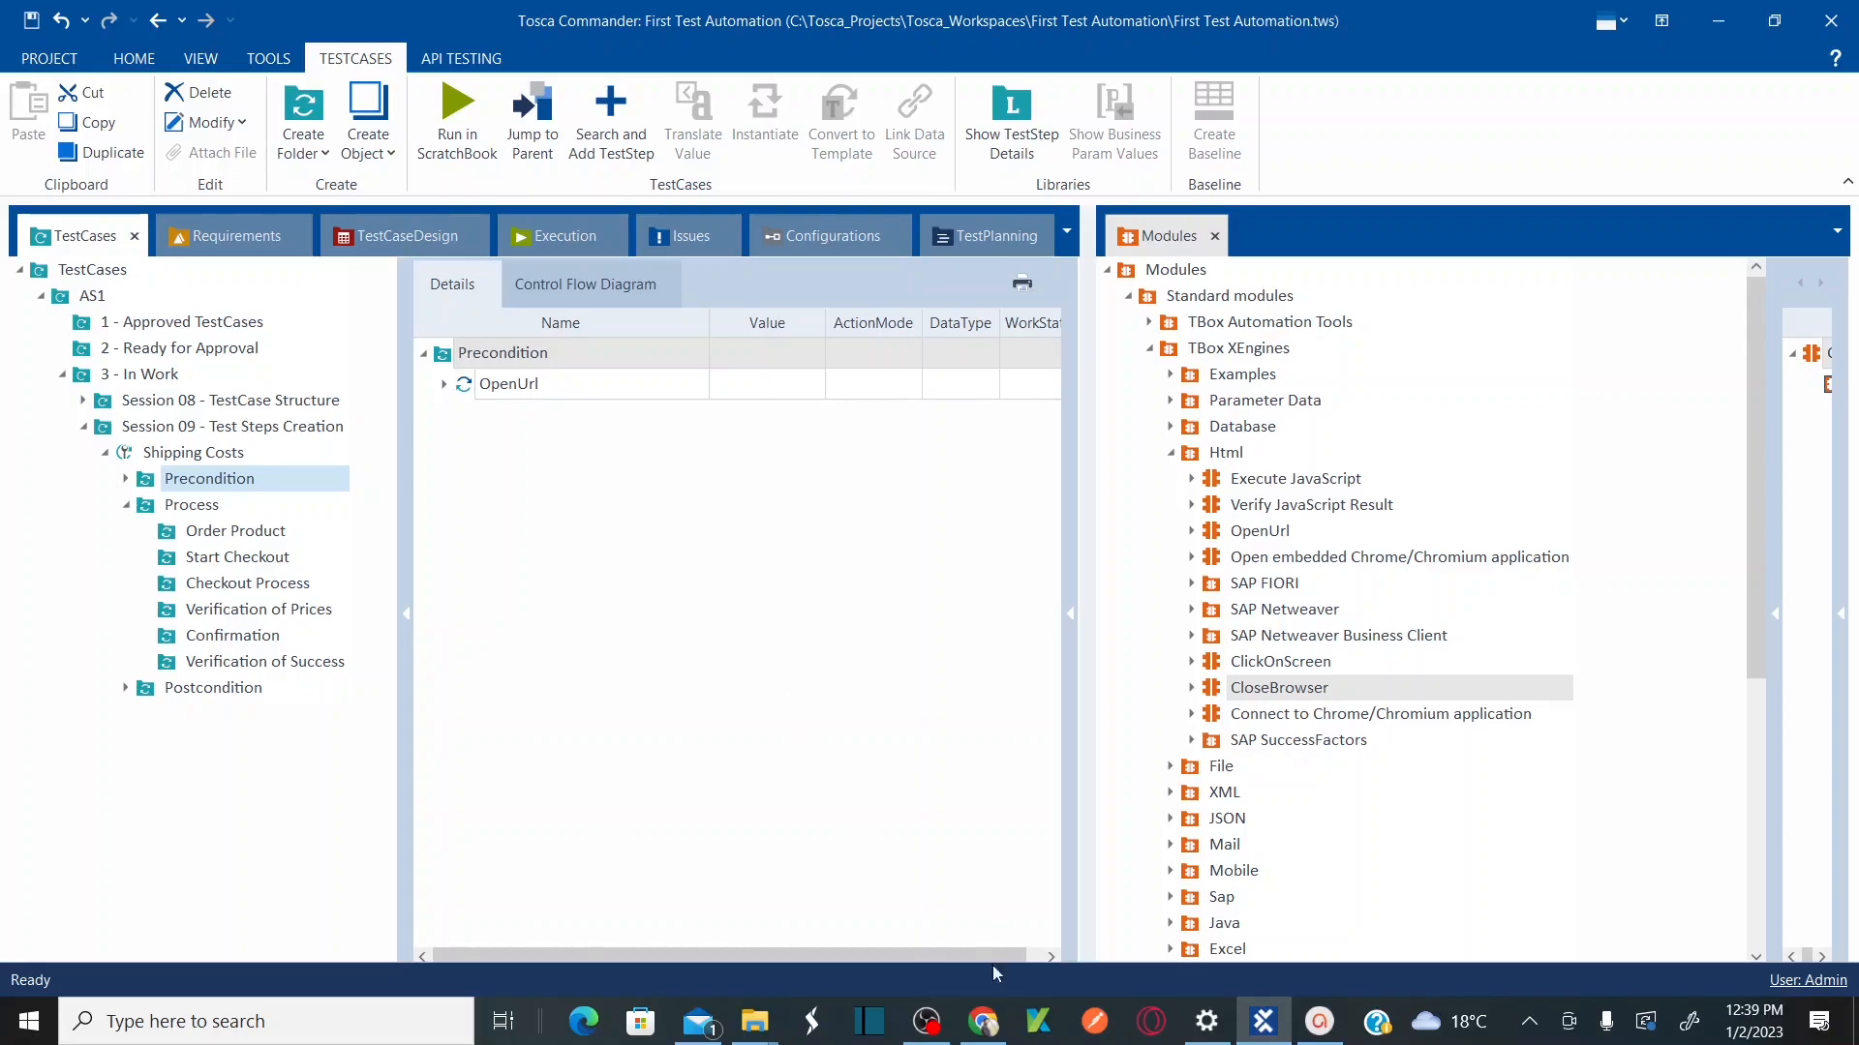
{"action": "left_click", "coordinate": [981, 1022]}
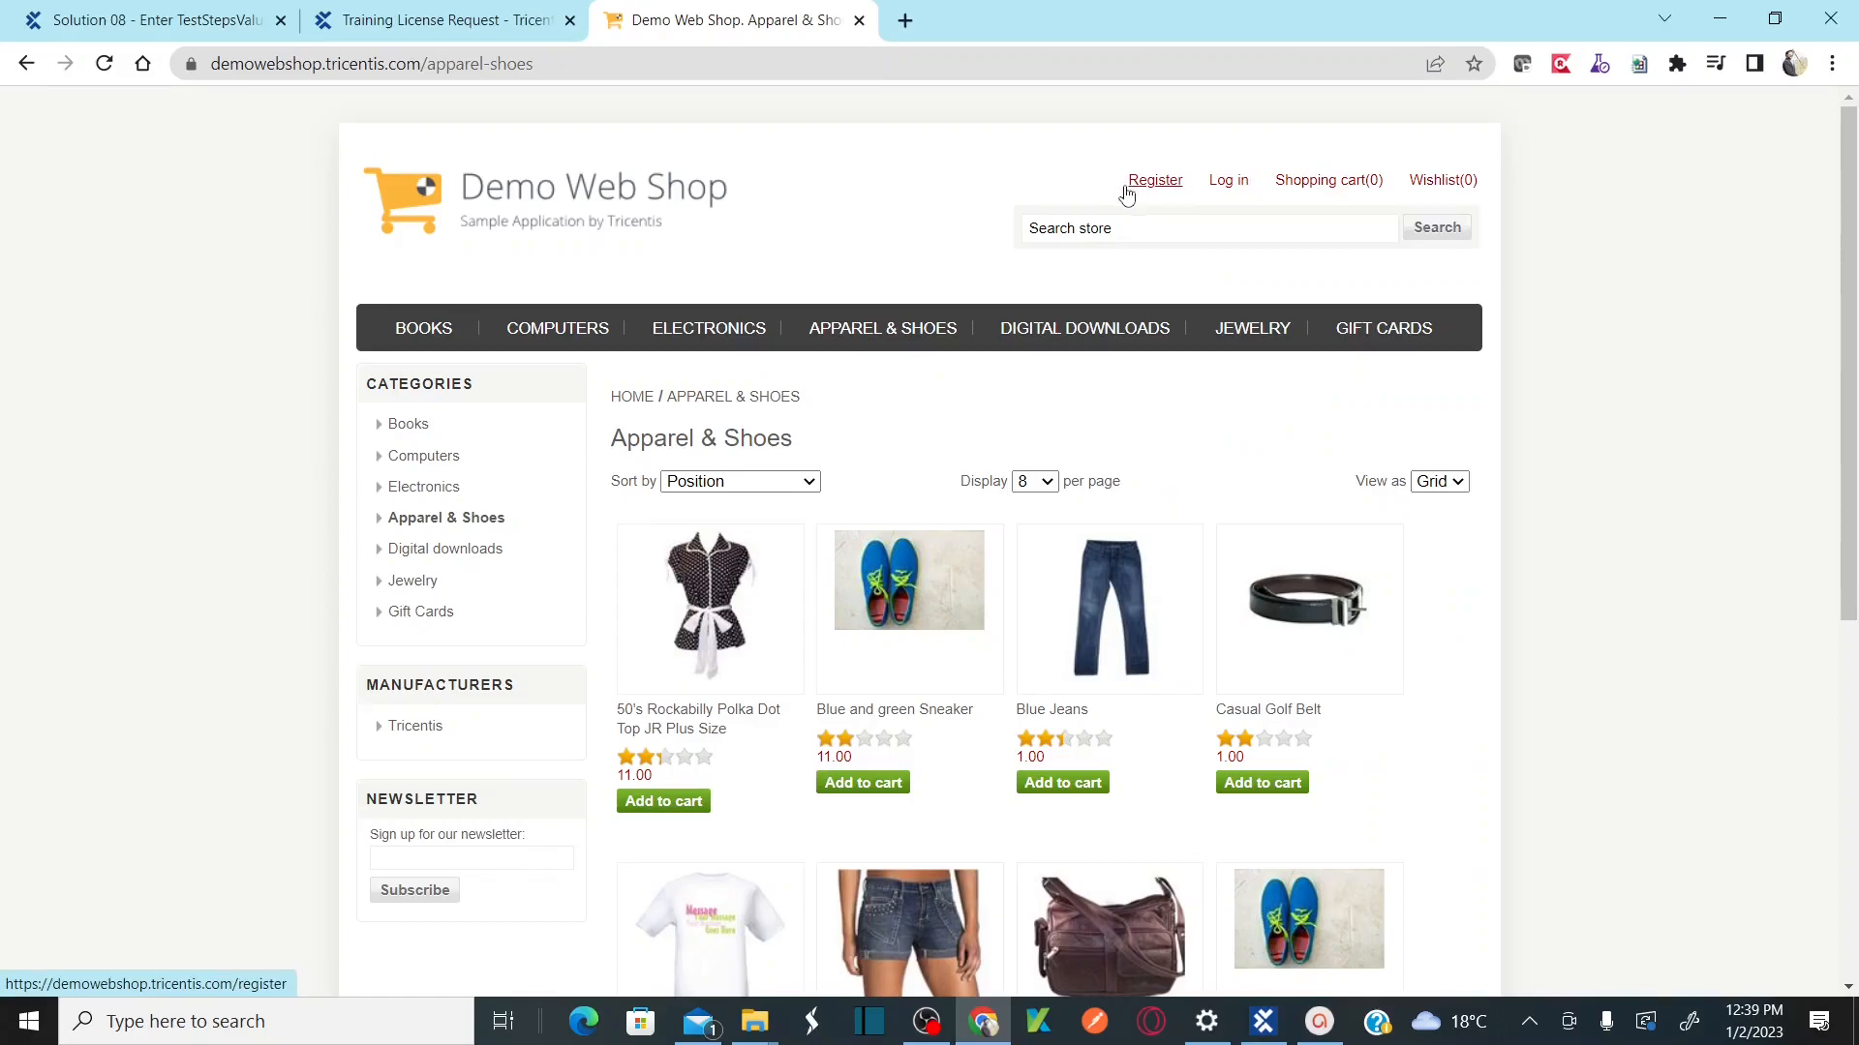
{"action": "left_click", "coordinate": [1237, 192]}
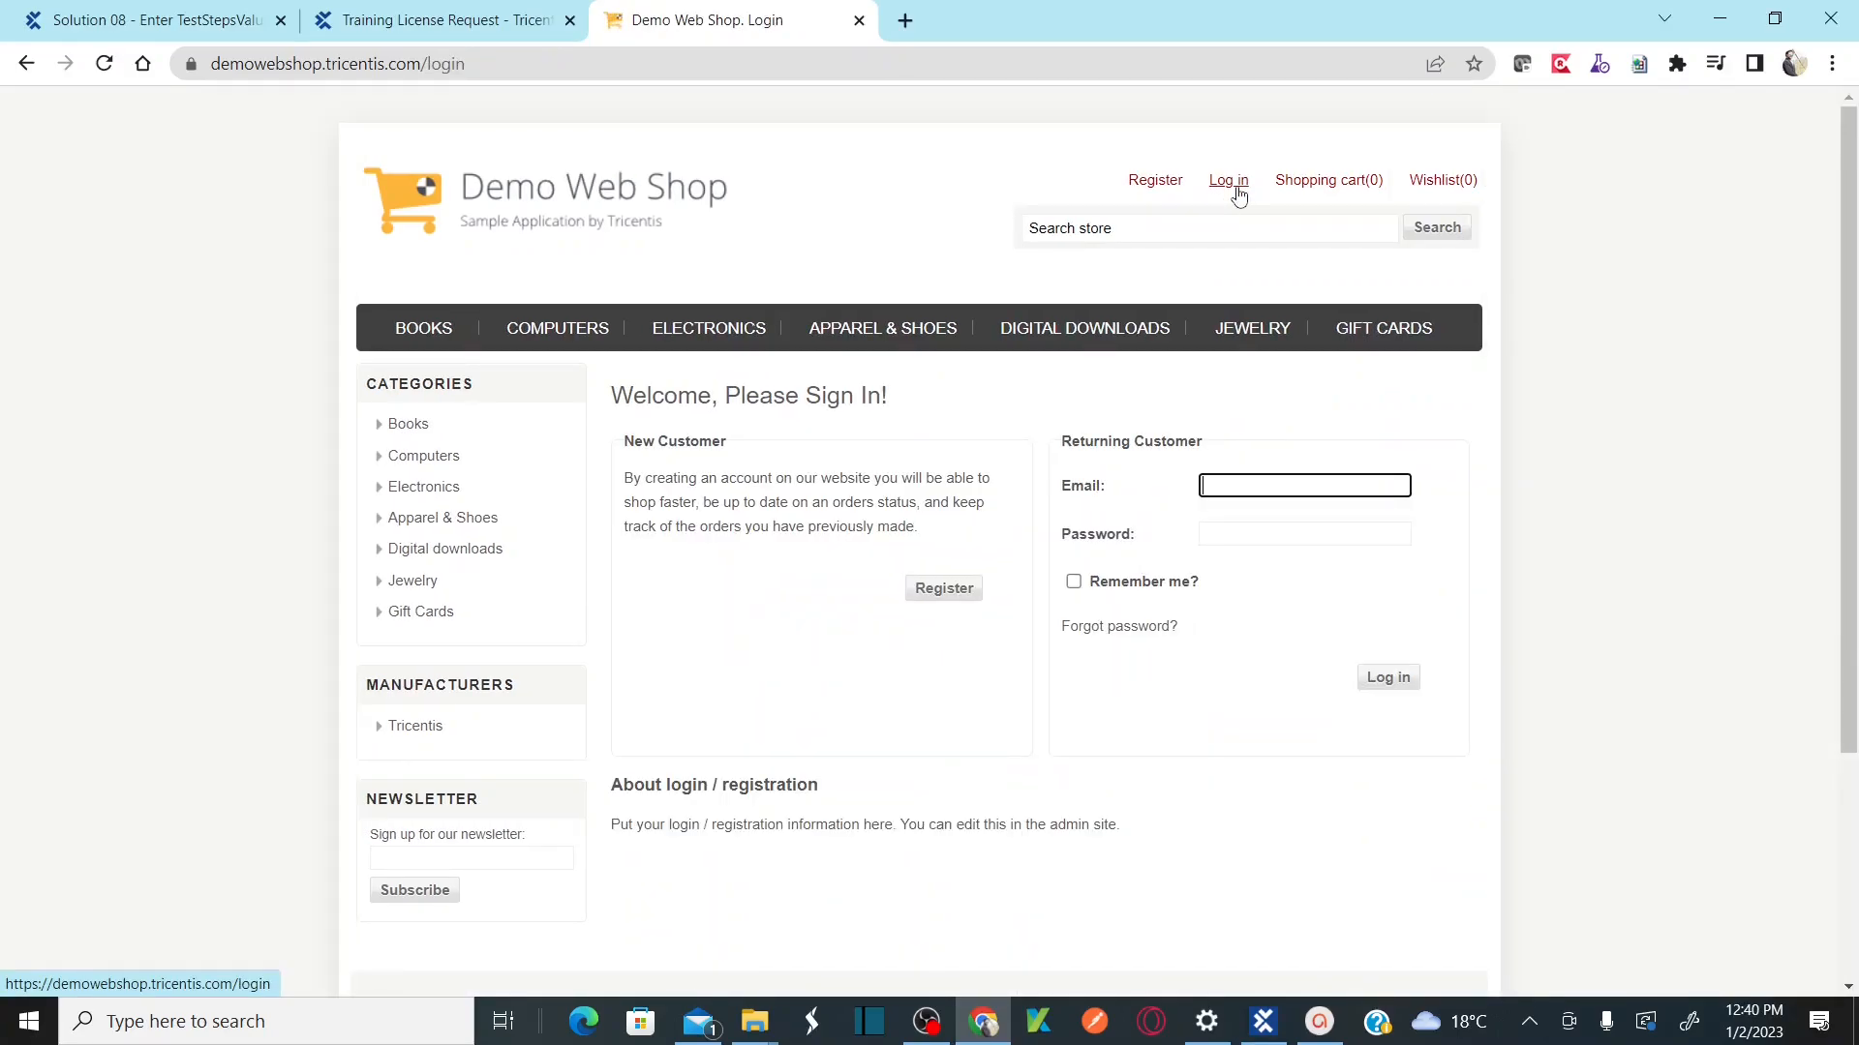
{"action": "key", "text": "alt+Tab"}
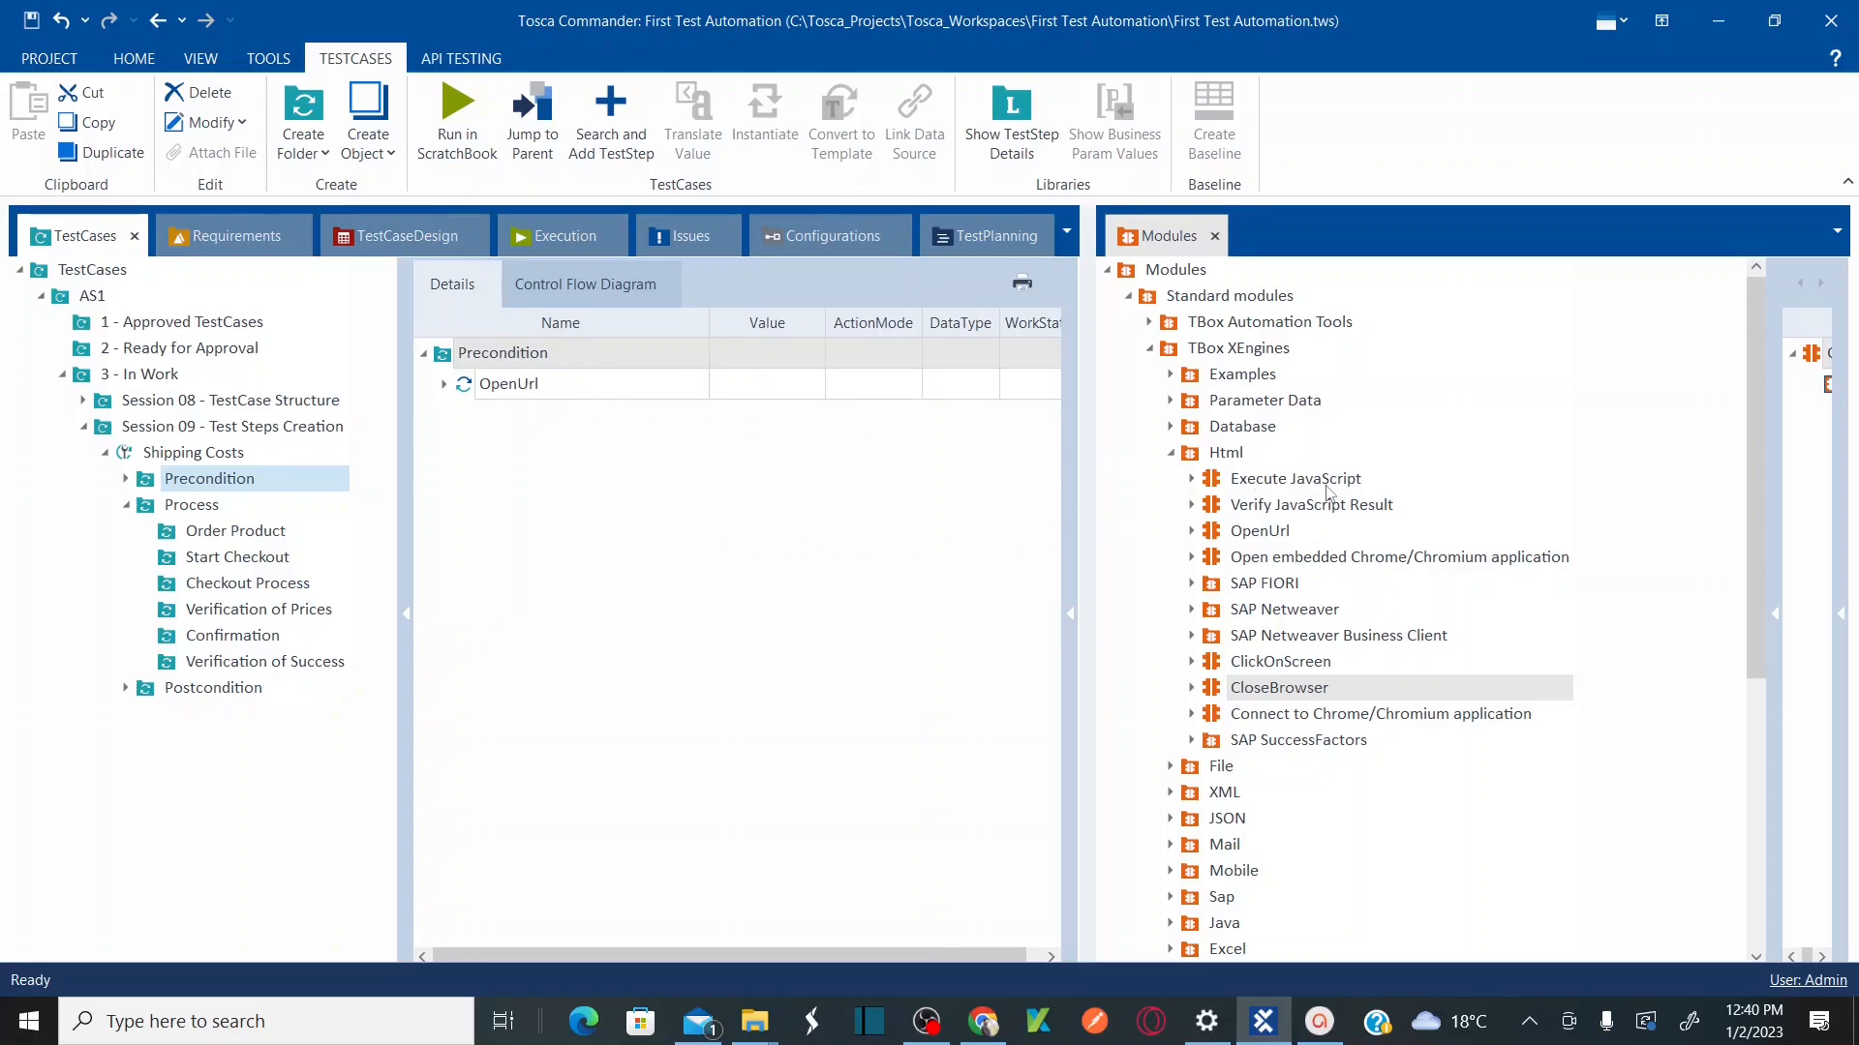
Step: Dock the Modules section back between TestCases and Requirements, ending the side-by-side layout
{"action": "left_click", "coordinate": [1166, 239]}
{"action": "left_click_drag", "start_coordinate": [602, 248], "coordinate": [247, 254]}
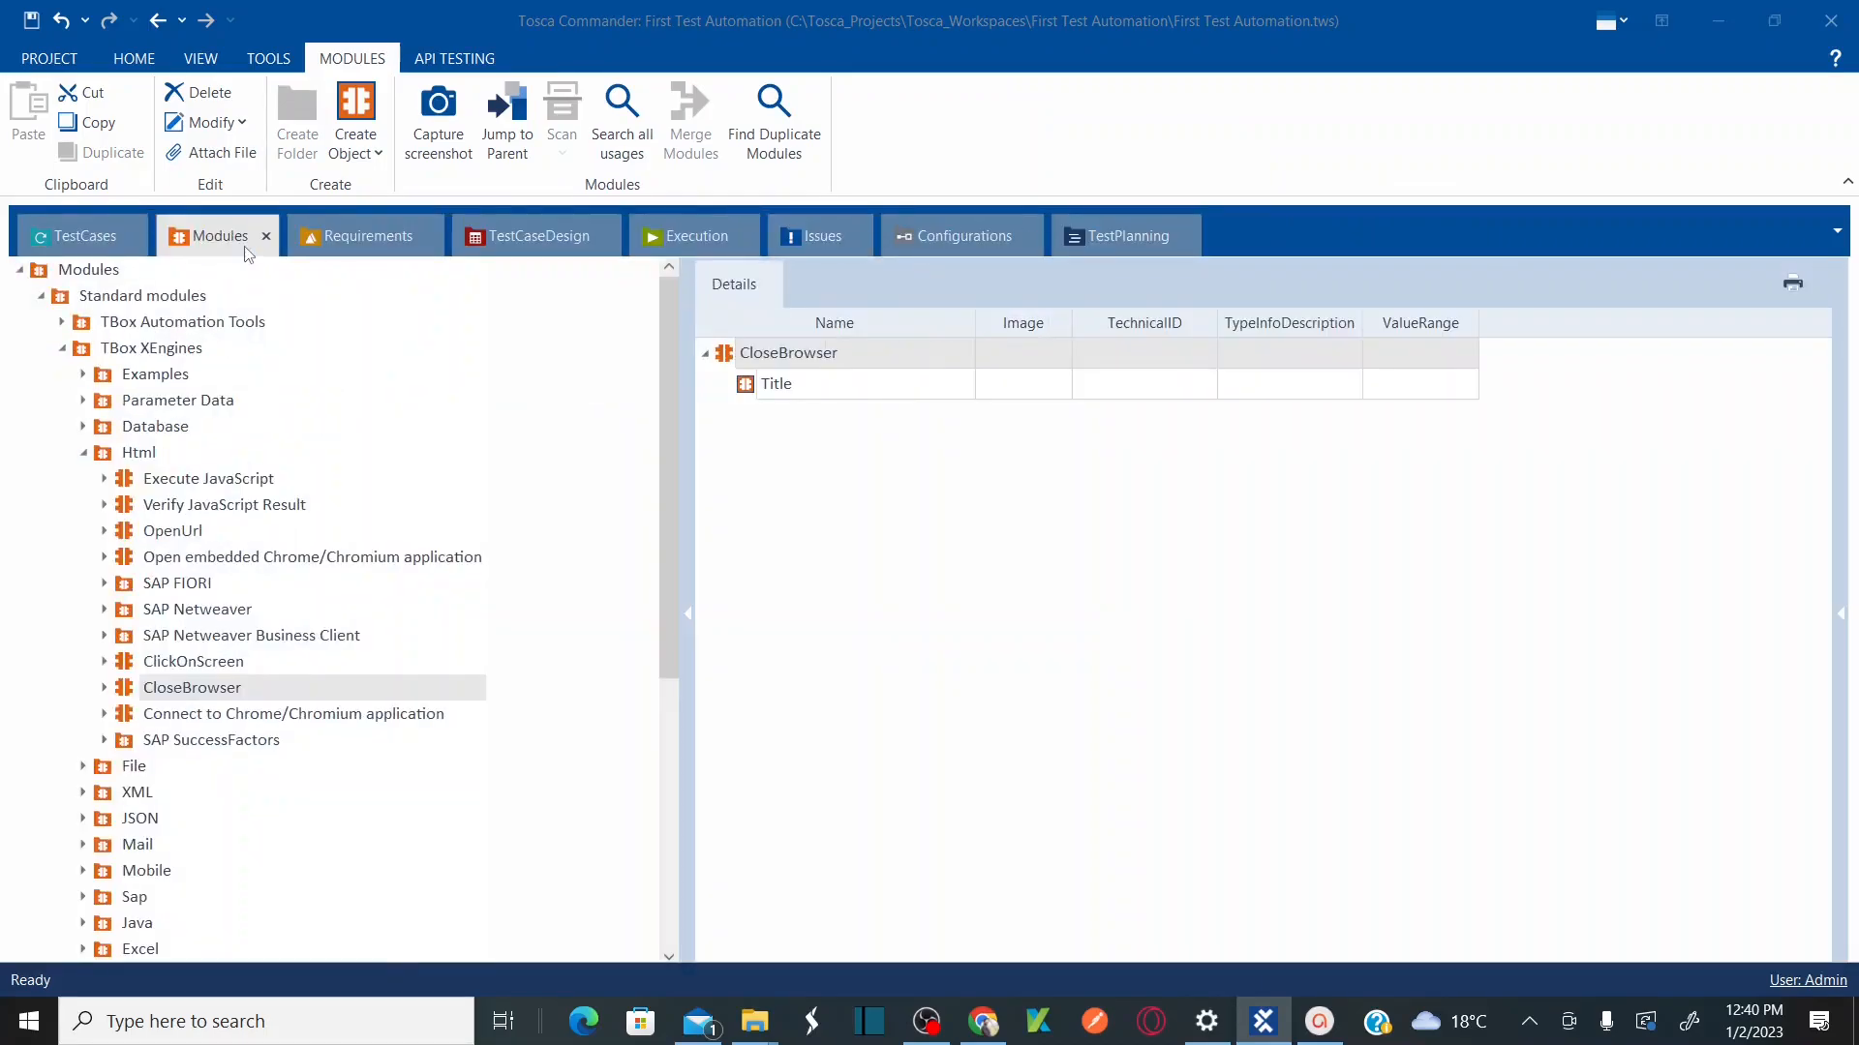
Step: Return to the TestCases section showing Precondition, and check the Demo Web Shop login page in Chrome before going back to Tosca Commander
{"action": "left_click", "coordinate": [84, 242]}
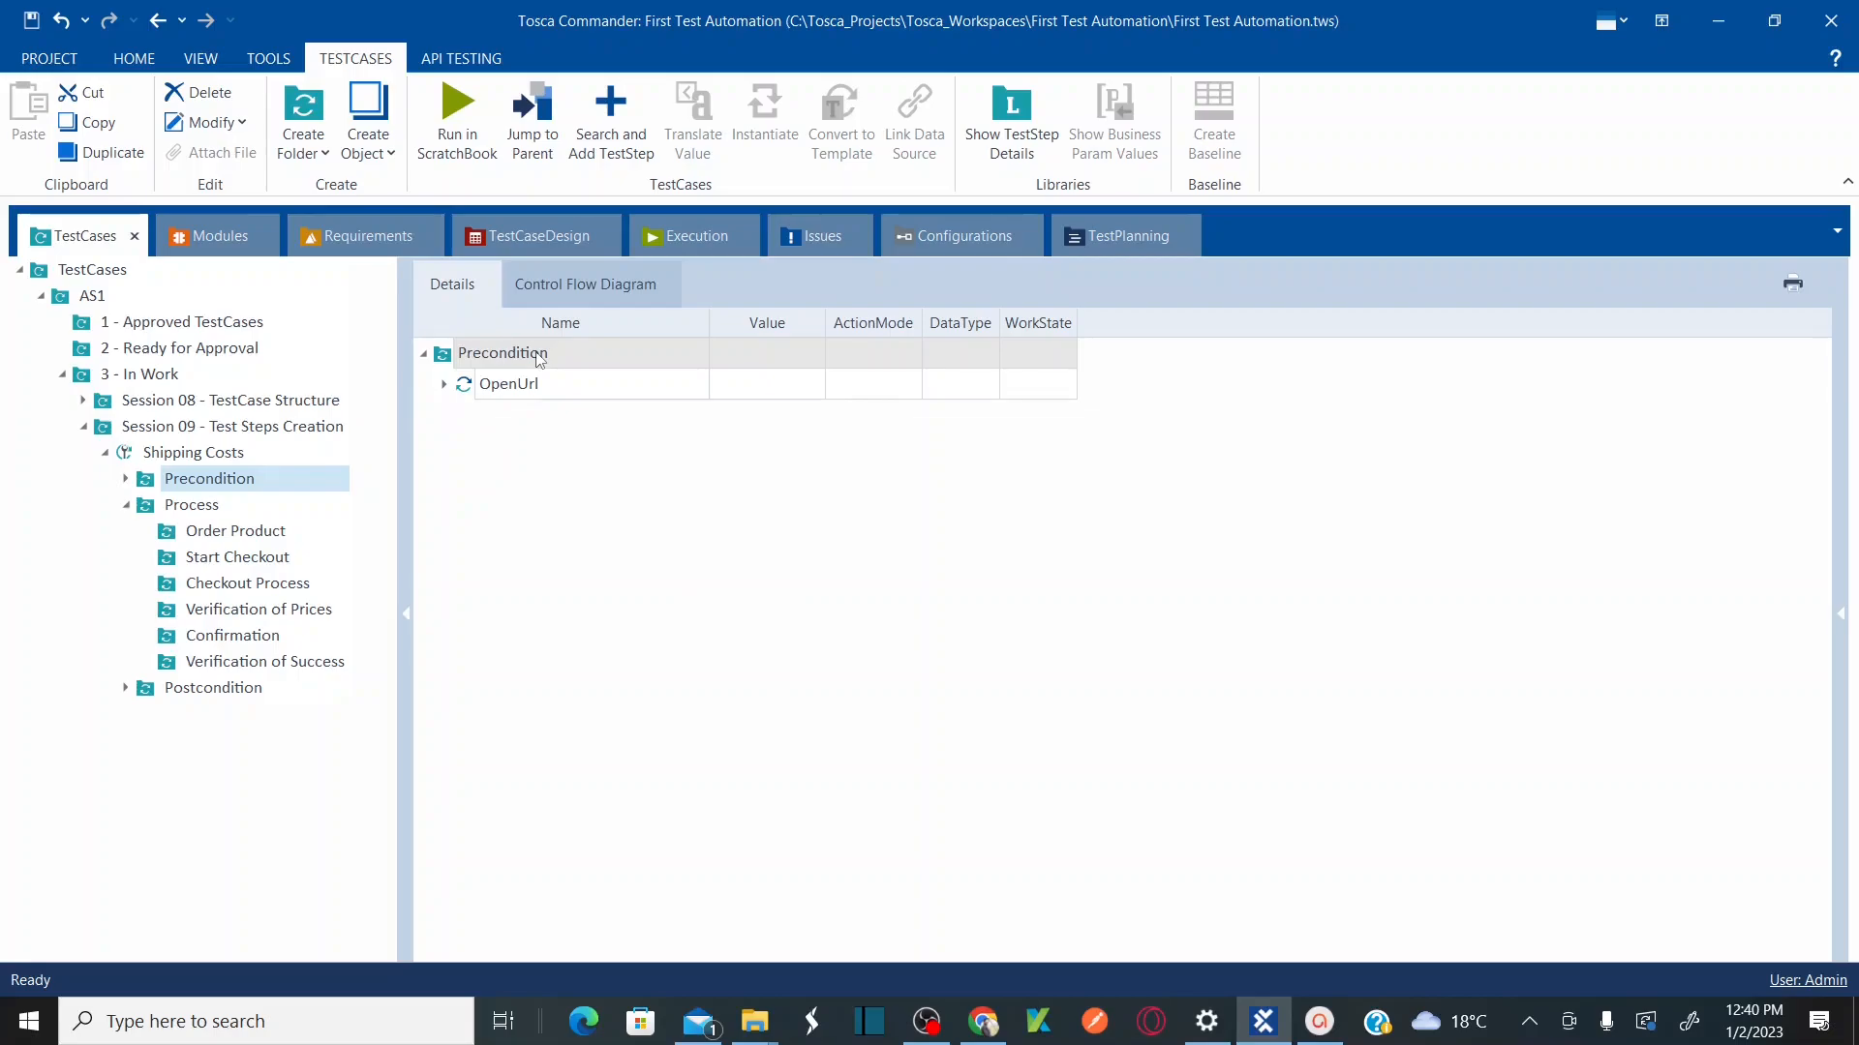
{"action": "key", "text": "alt+Tab"}
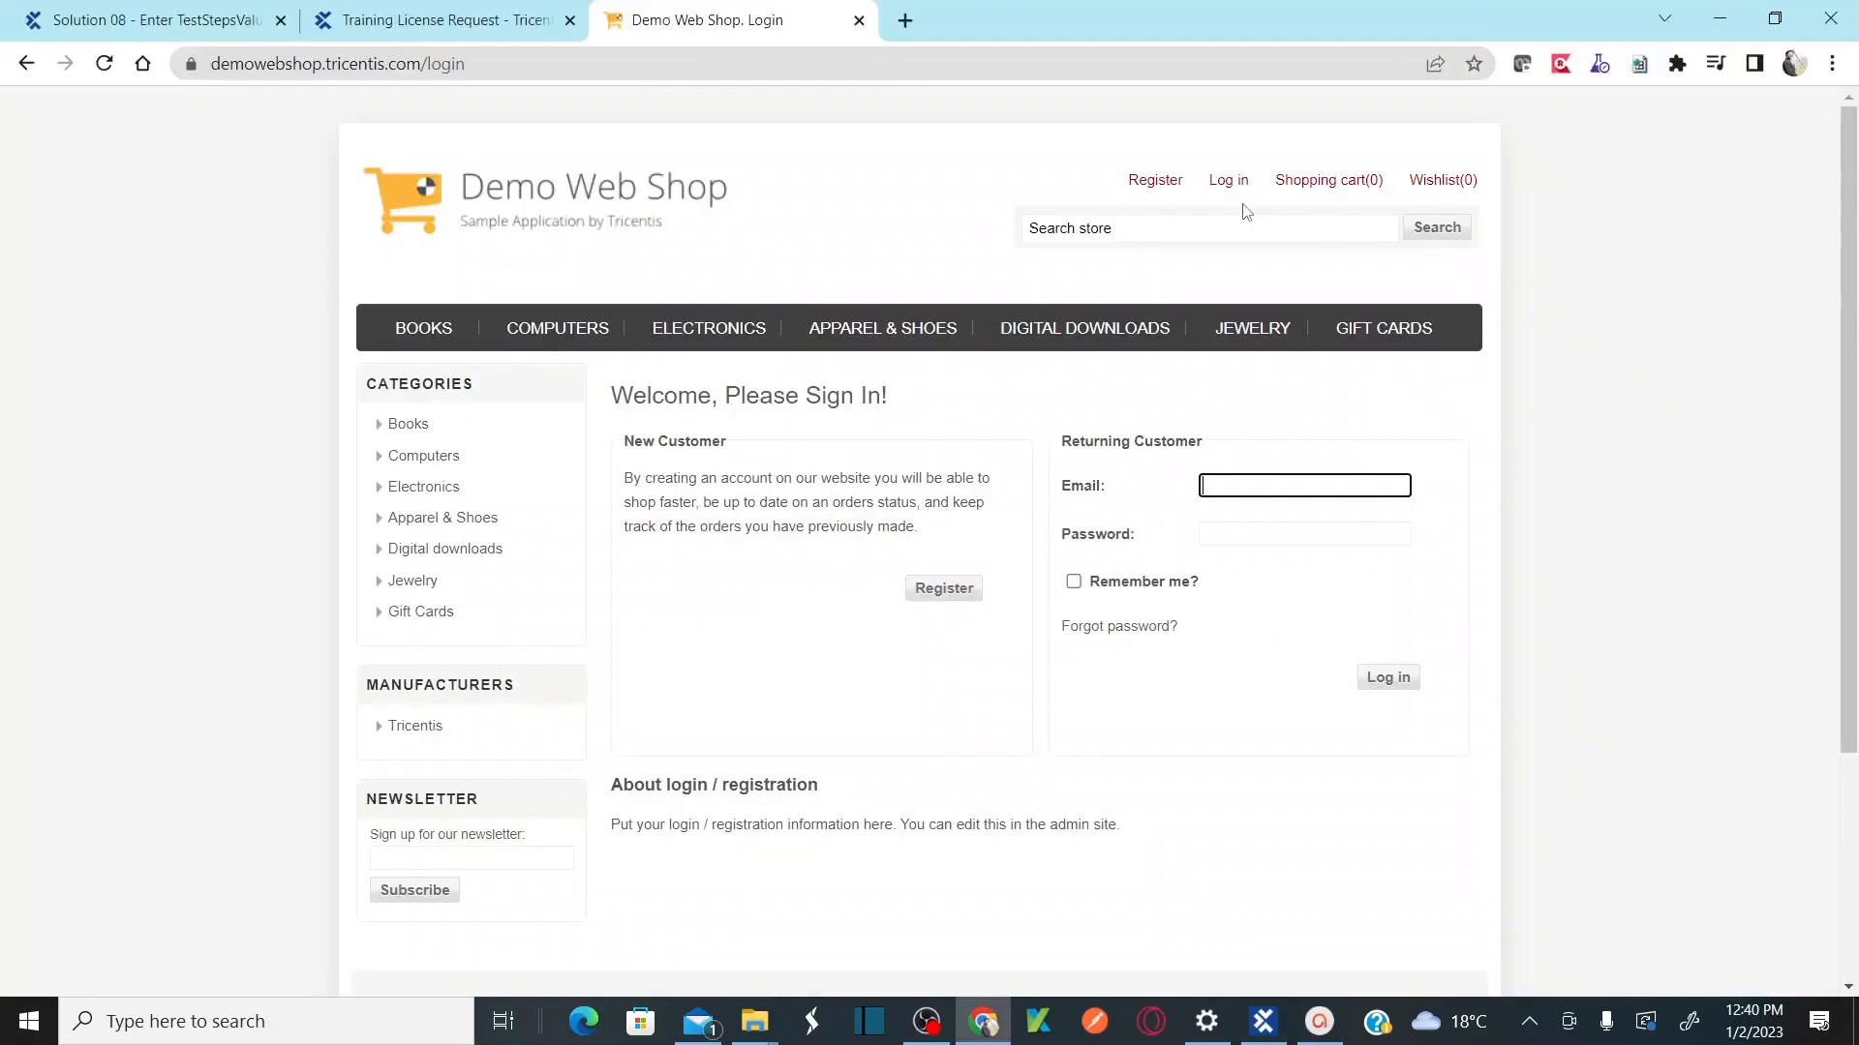
{"action": "key", "text": "alt+Tab"}
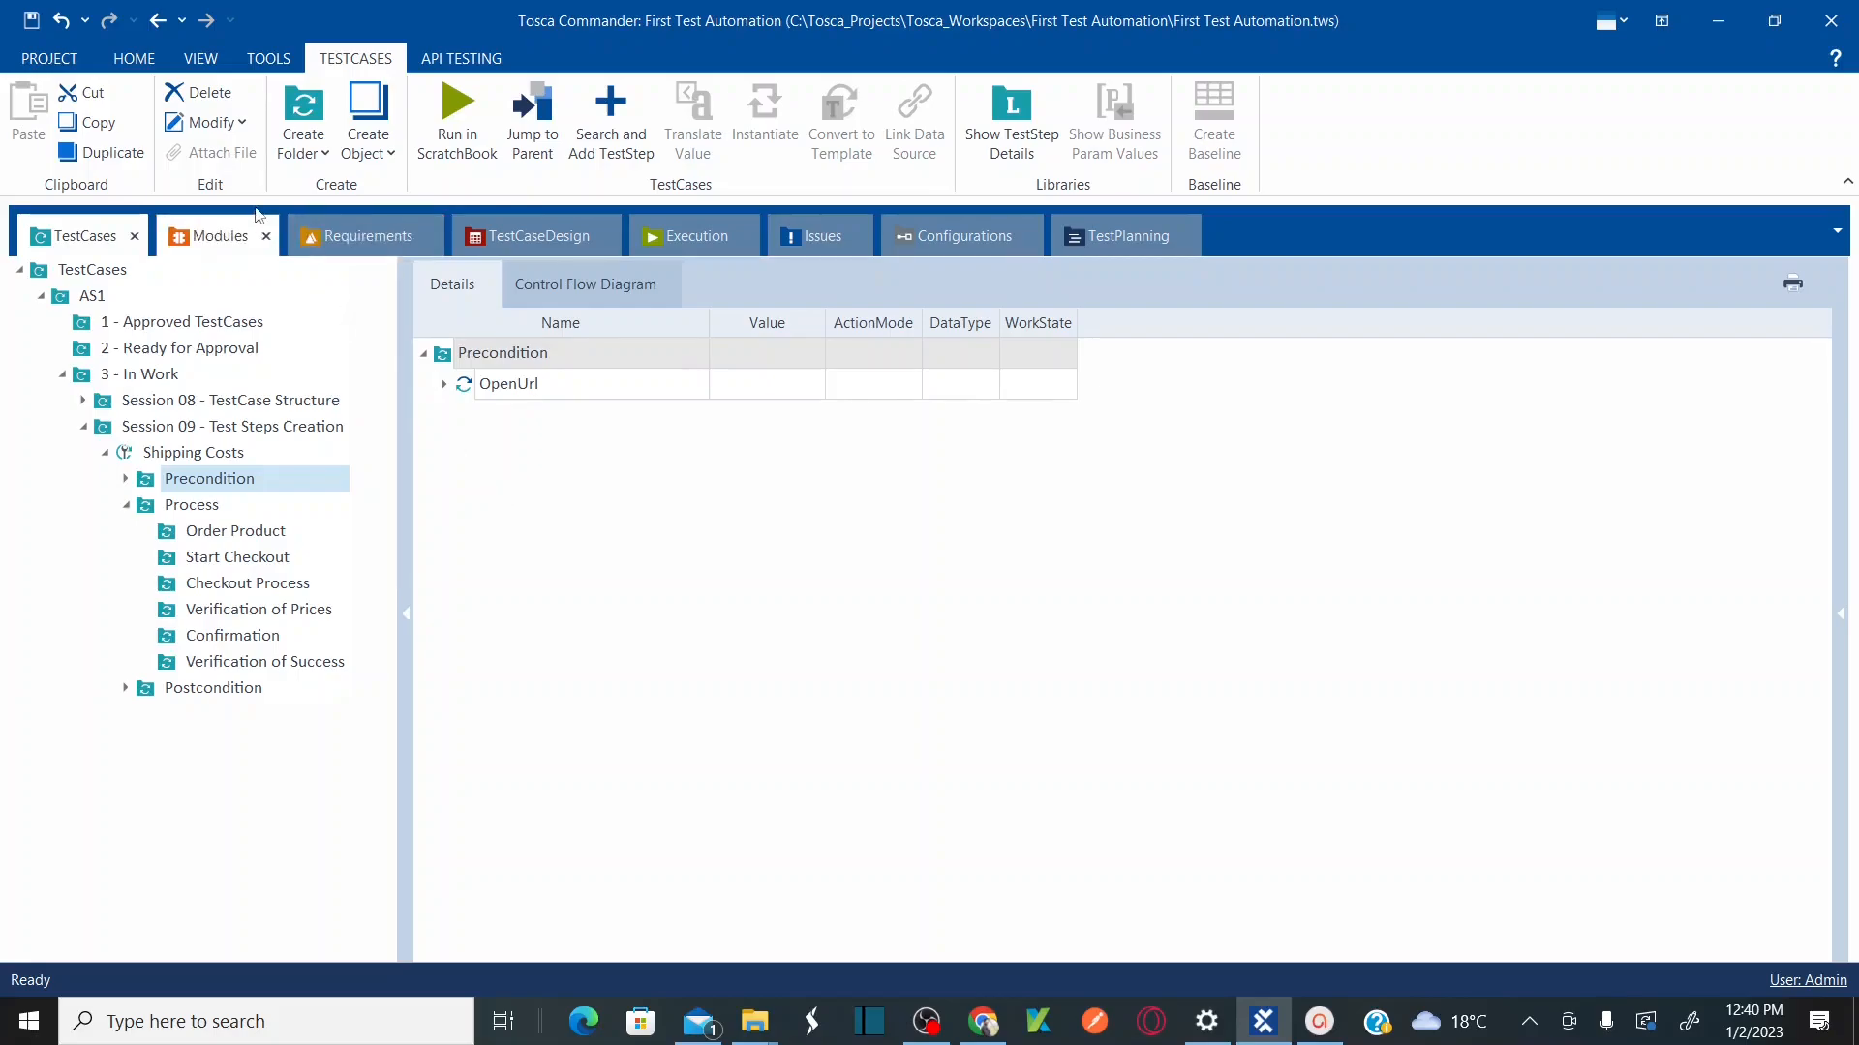
{"action": "right_click", "coordinate": [518, 362]}
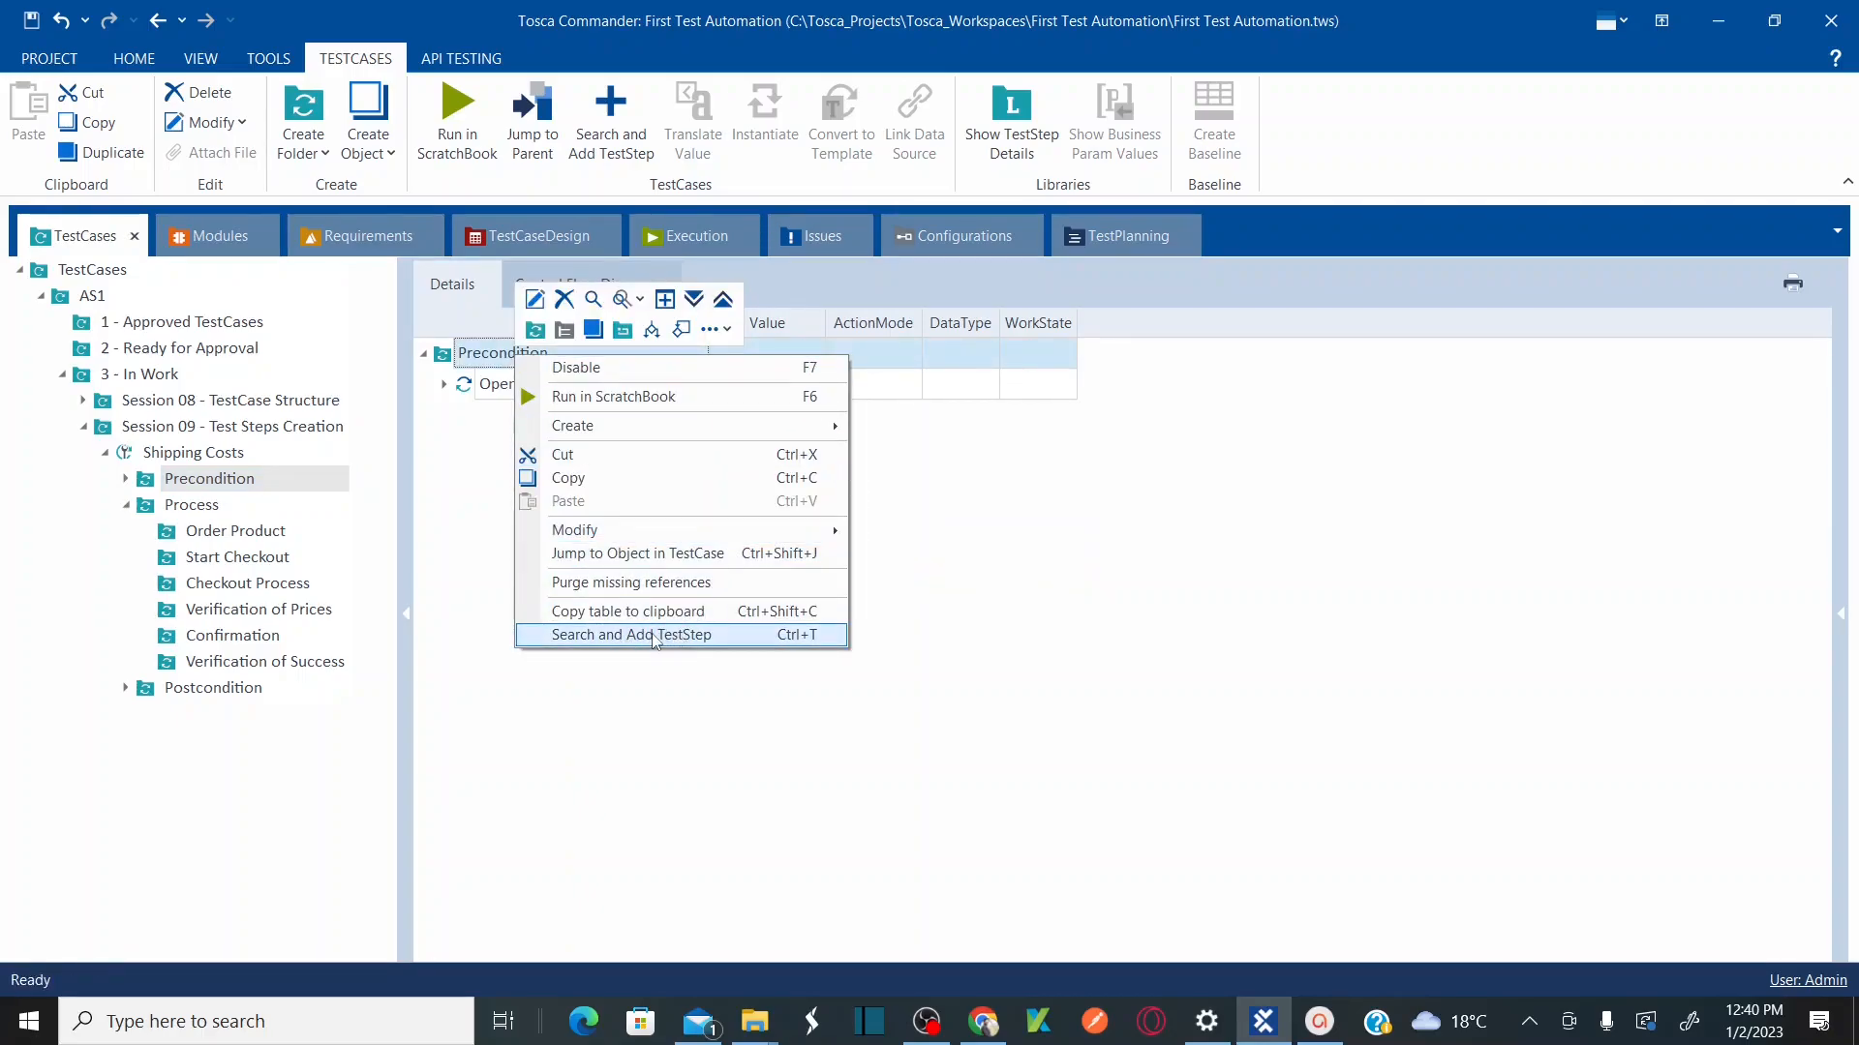
{"action": "left_click", "coordinate": [693, 636]}
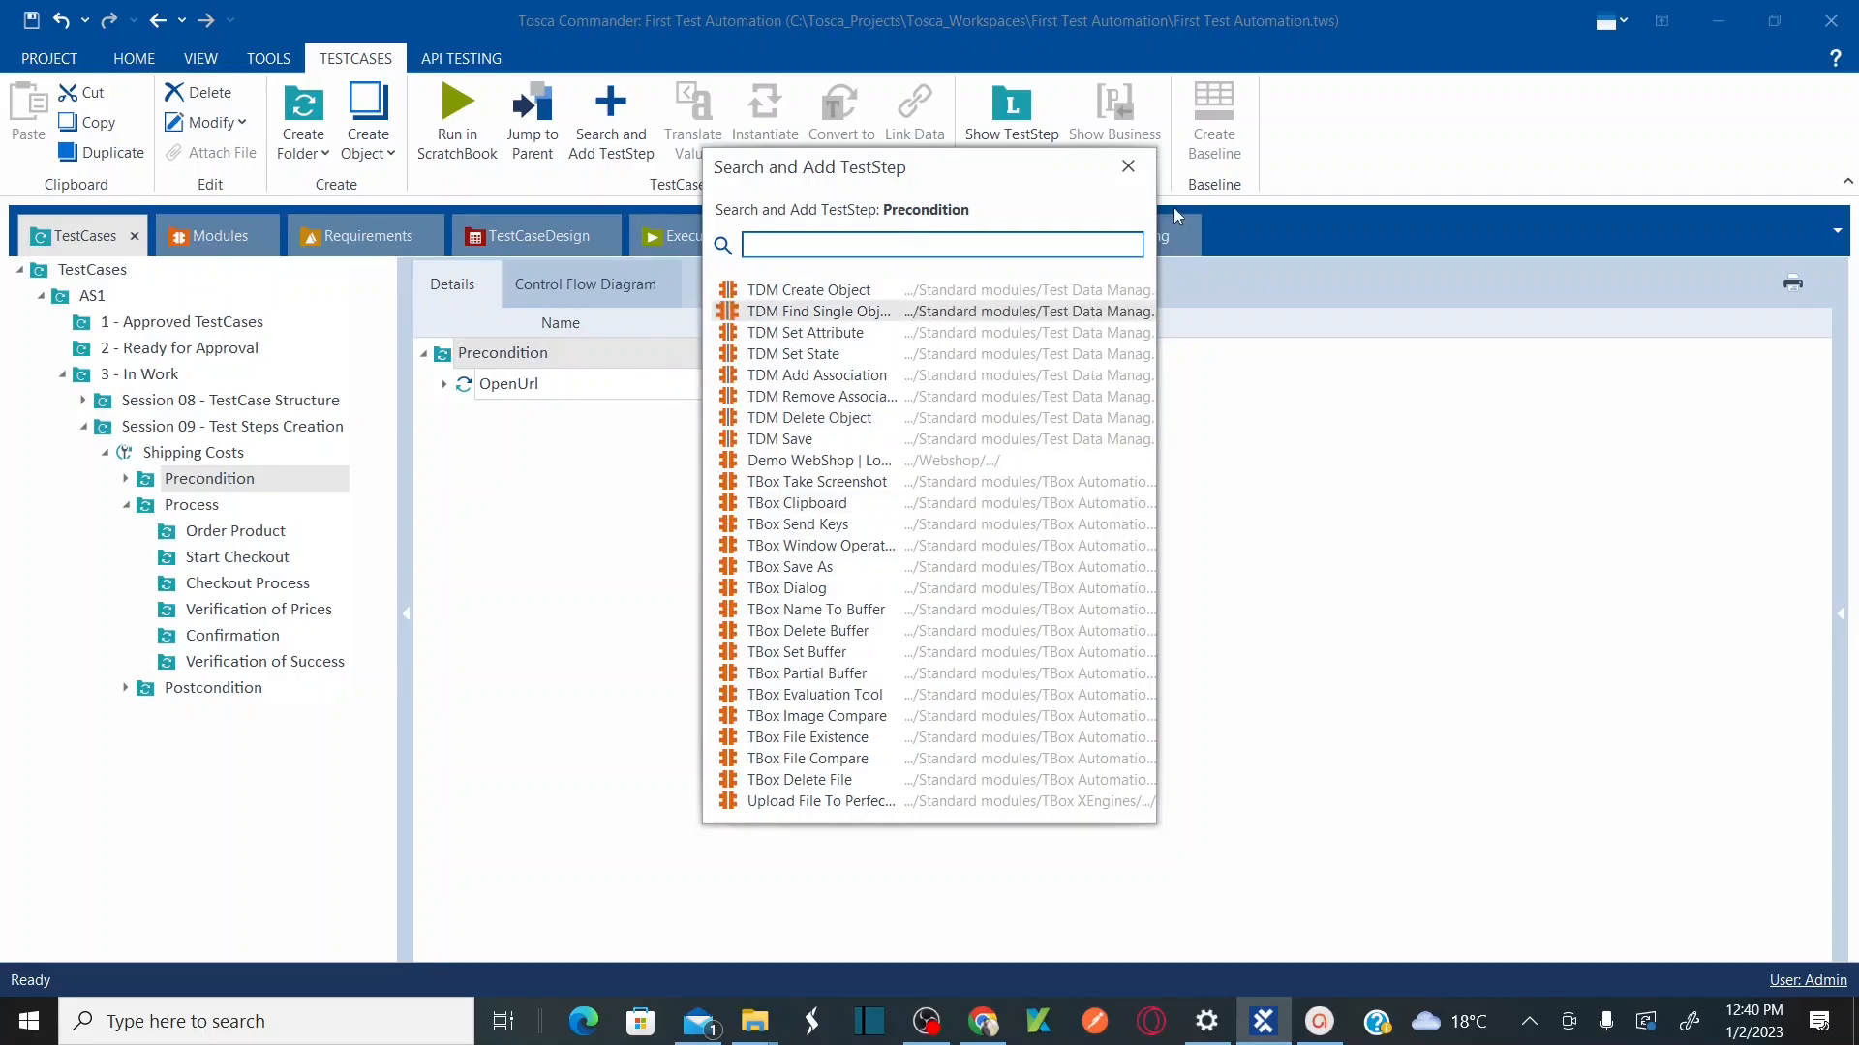
{"action": "left_click", "coordinate": [1128, 165]}
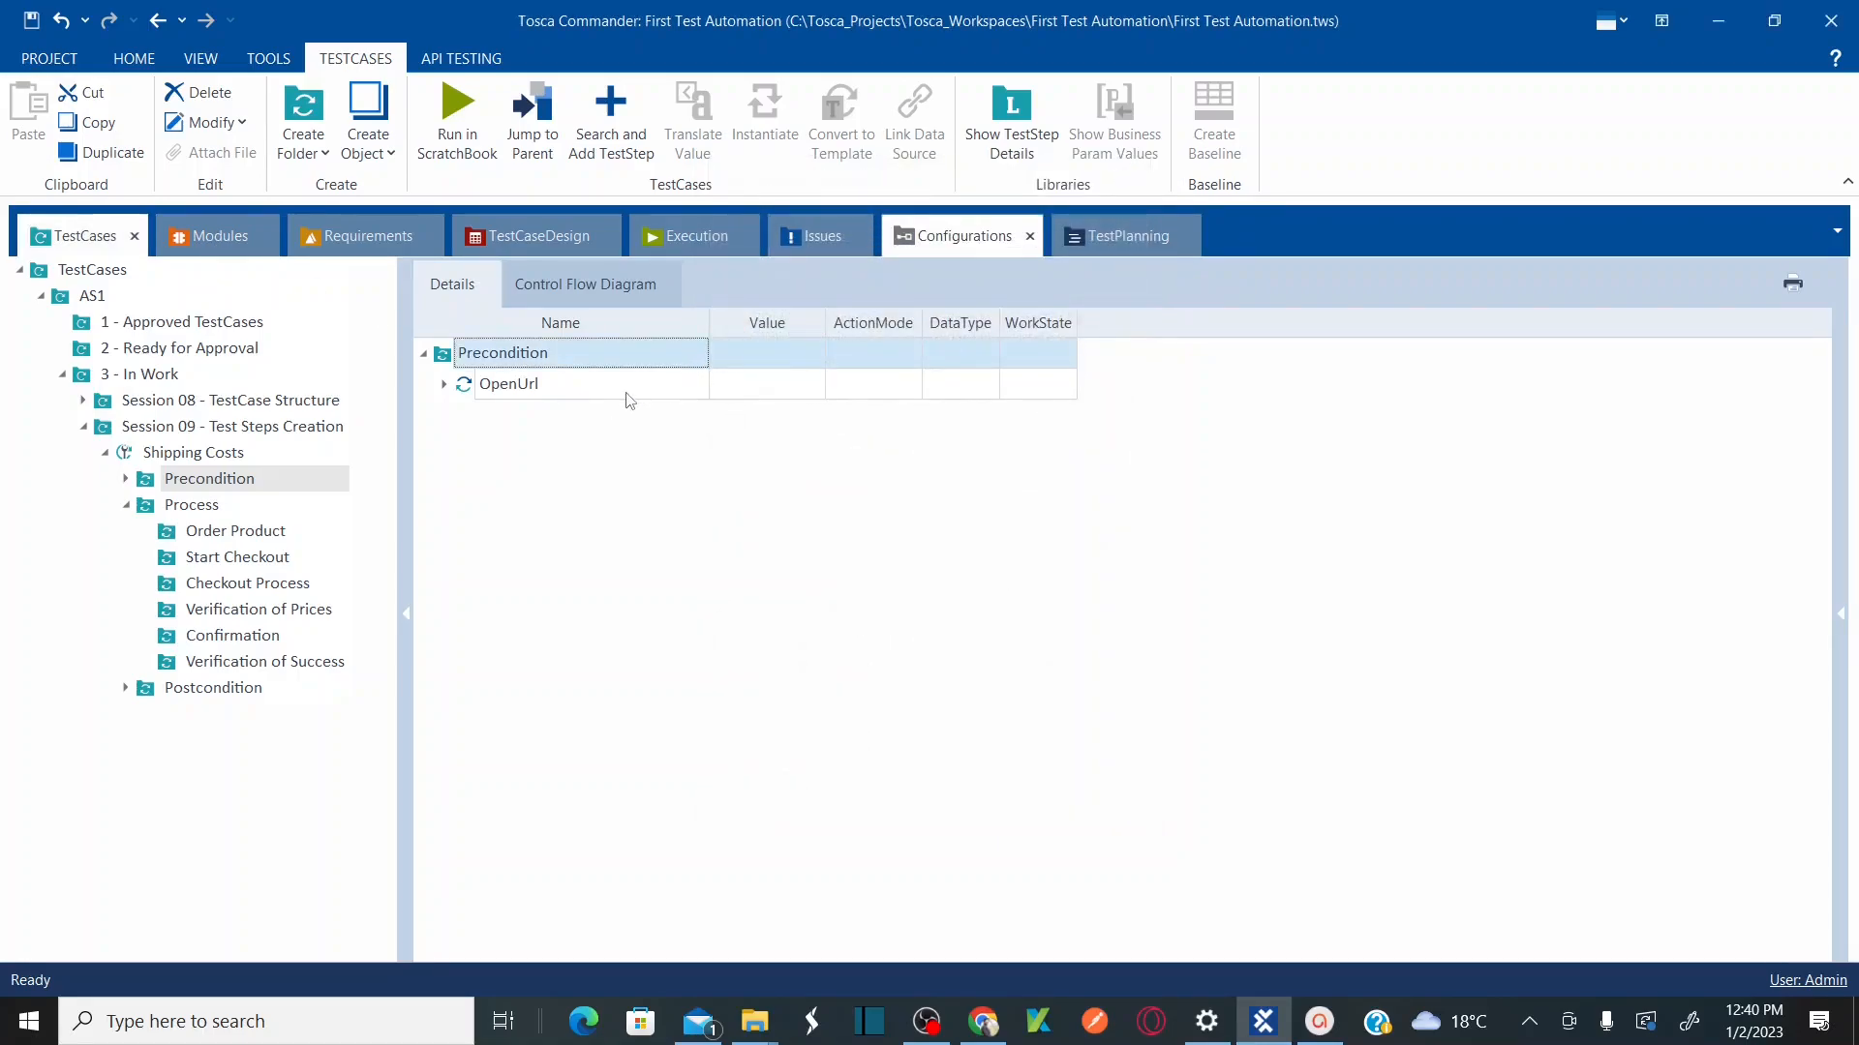
Step: Search for "top me" and add the WebShop | Top Menu module as a test step under Precondition, checking its attributes
{"action": "key", "text": "ctrl+t"}
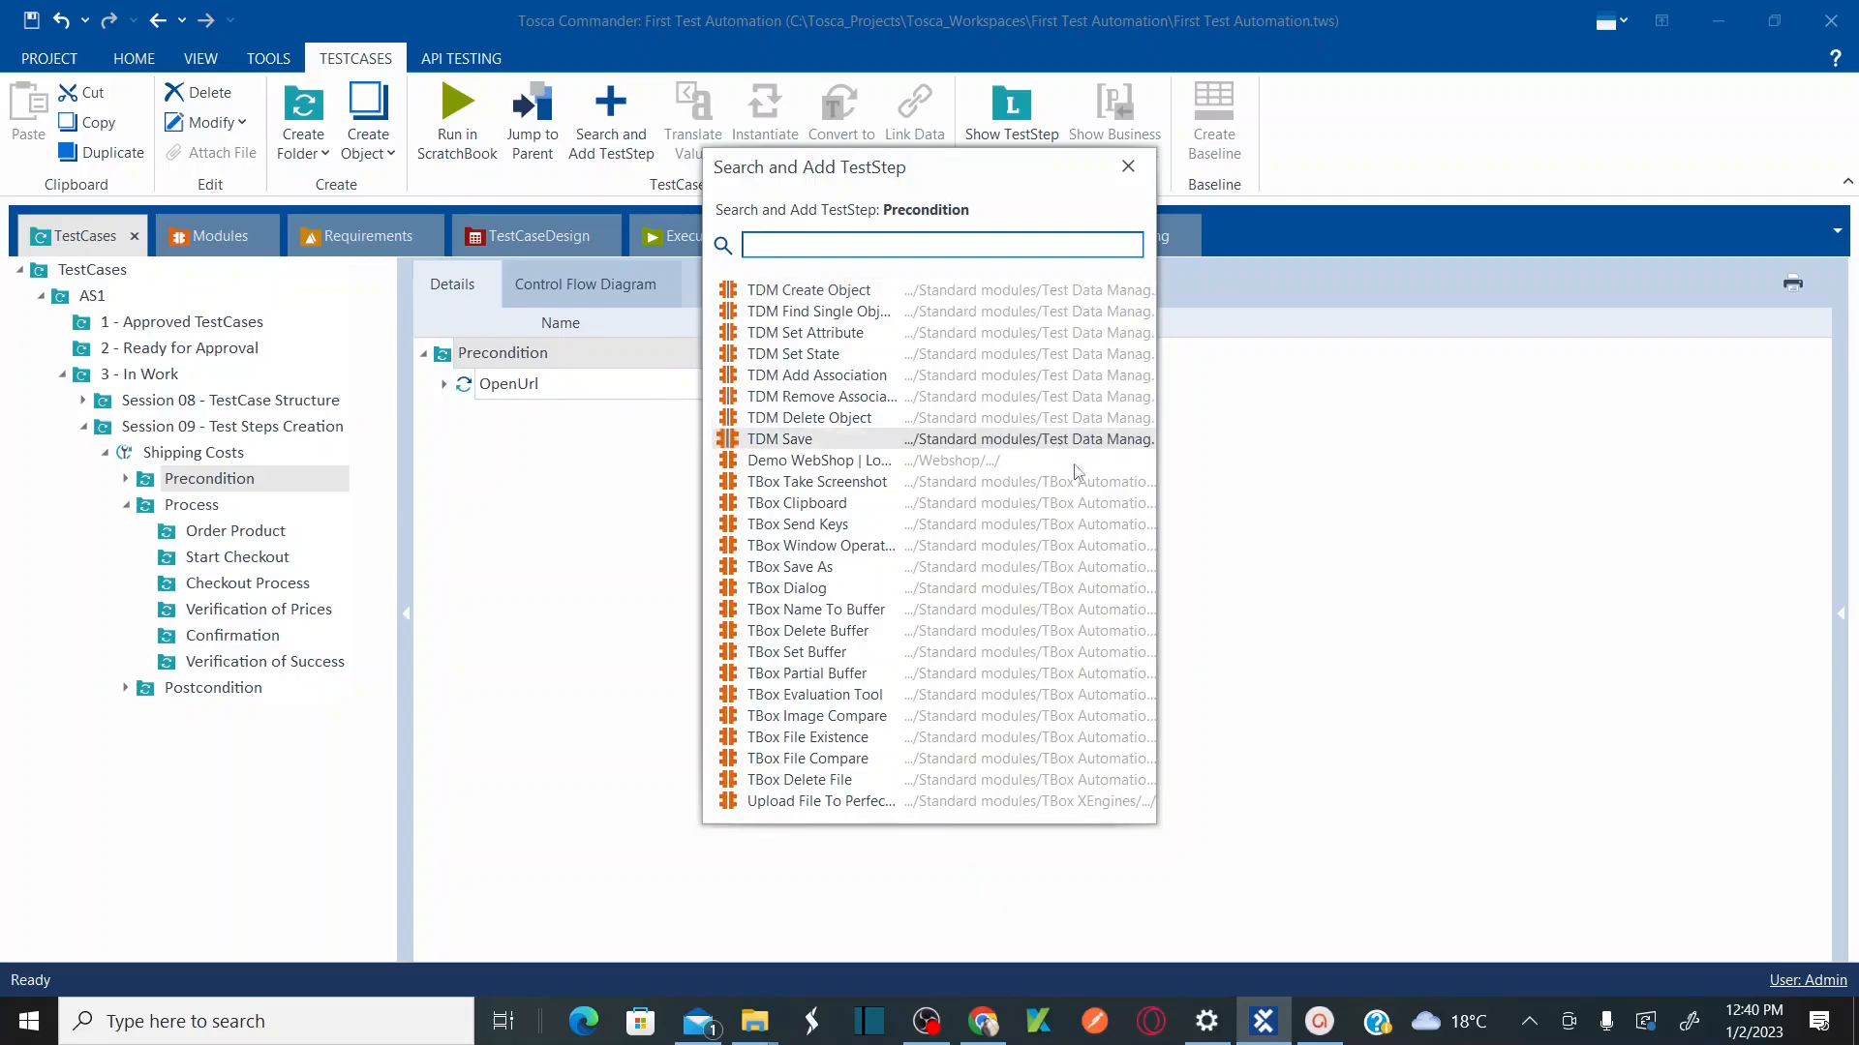
{"action": "key", "text": "alt+Tab"}
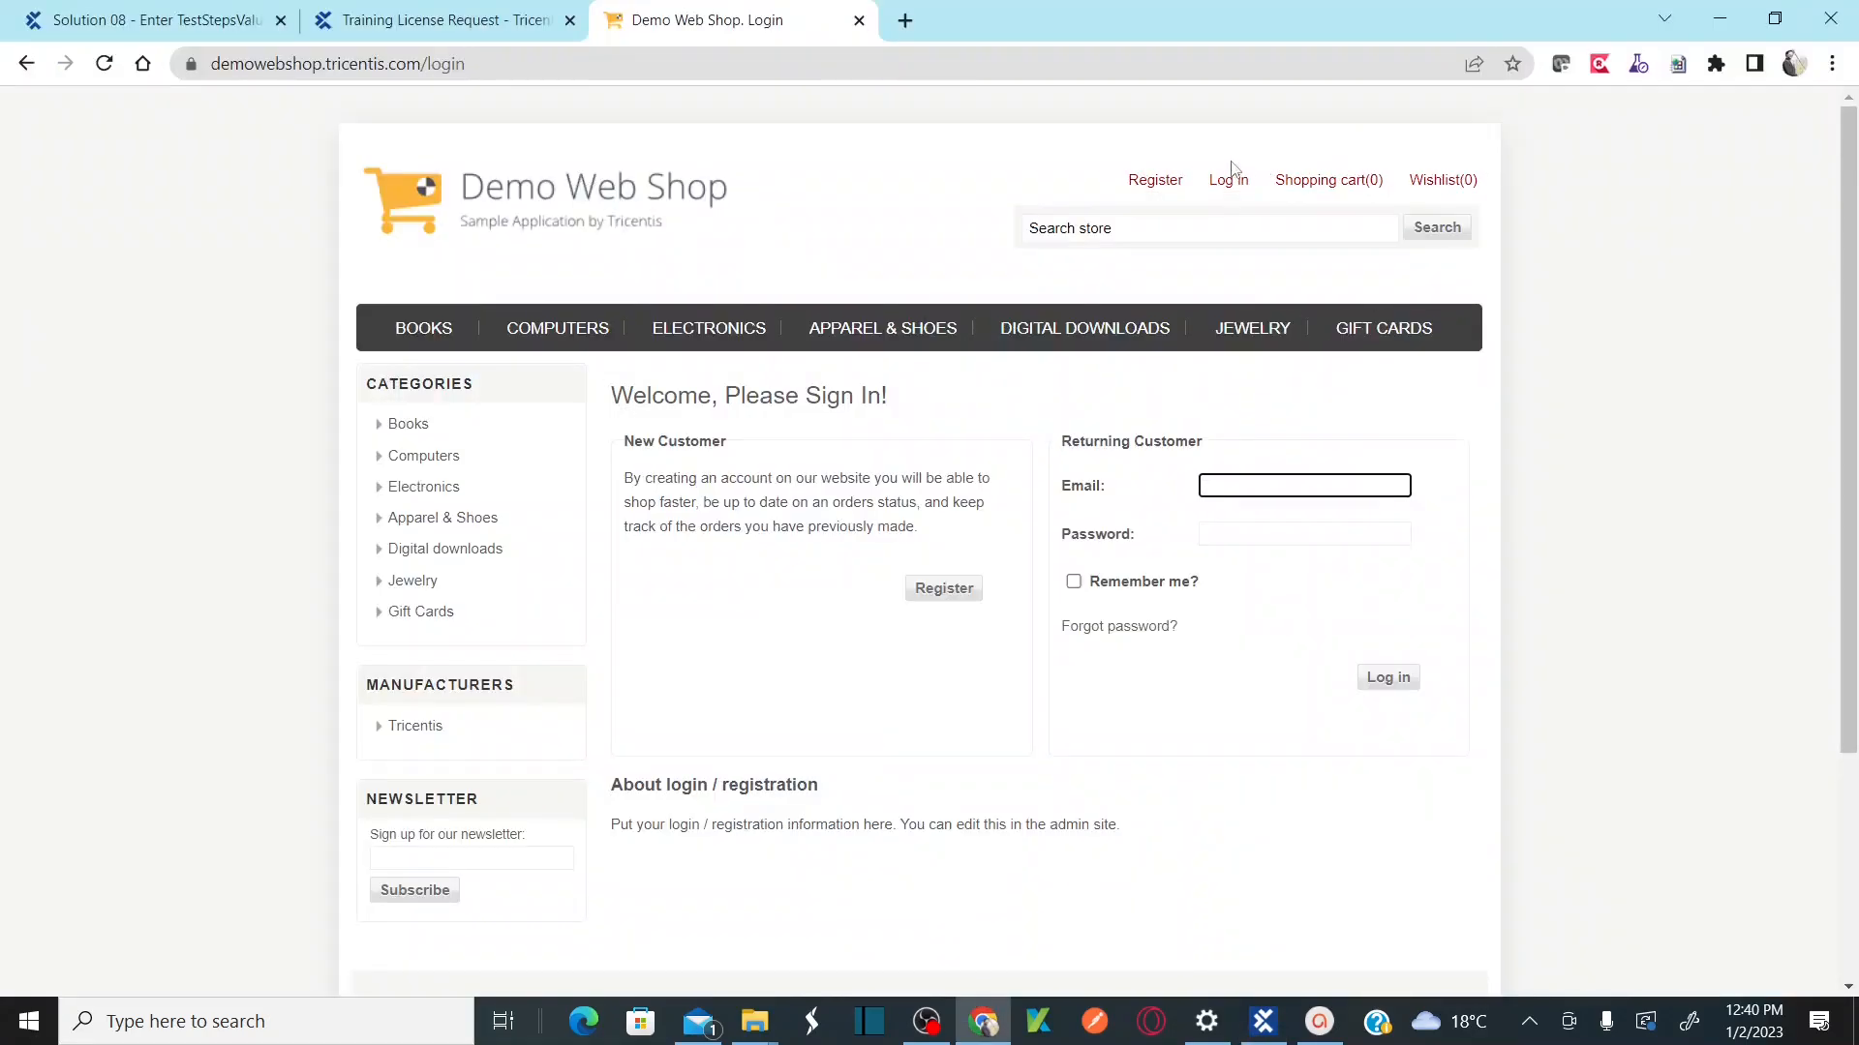
{"action": "mouse_move", "coordinate": [1324, 194]}
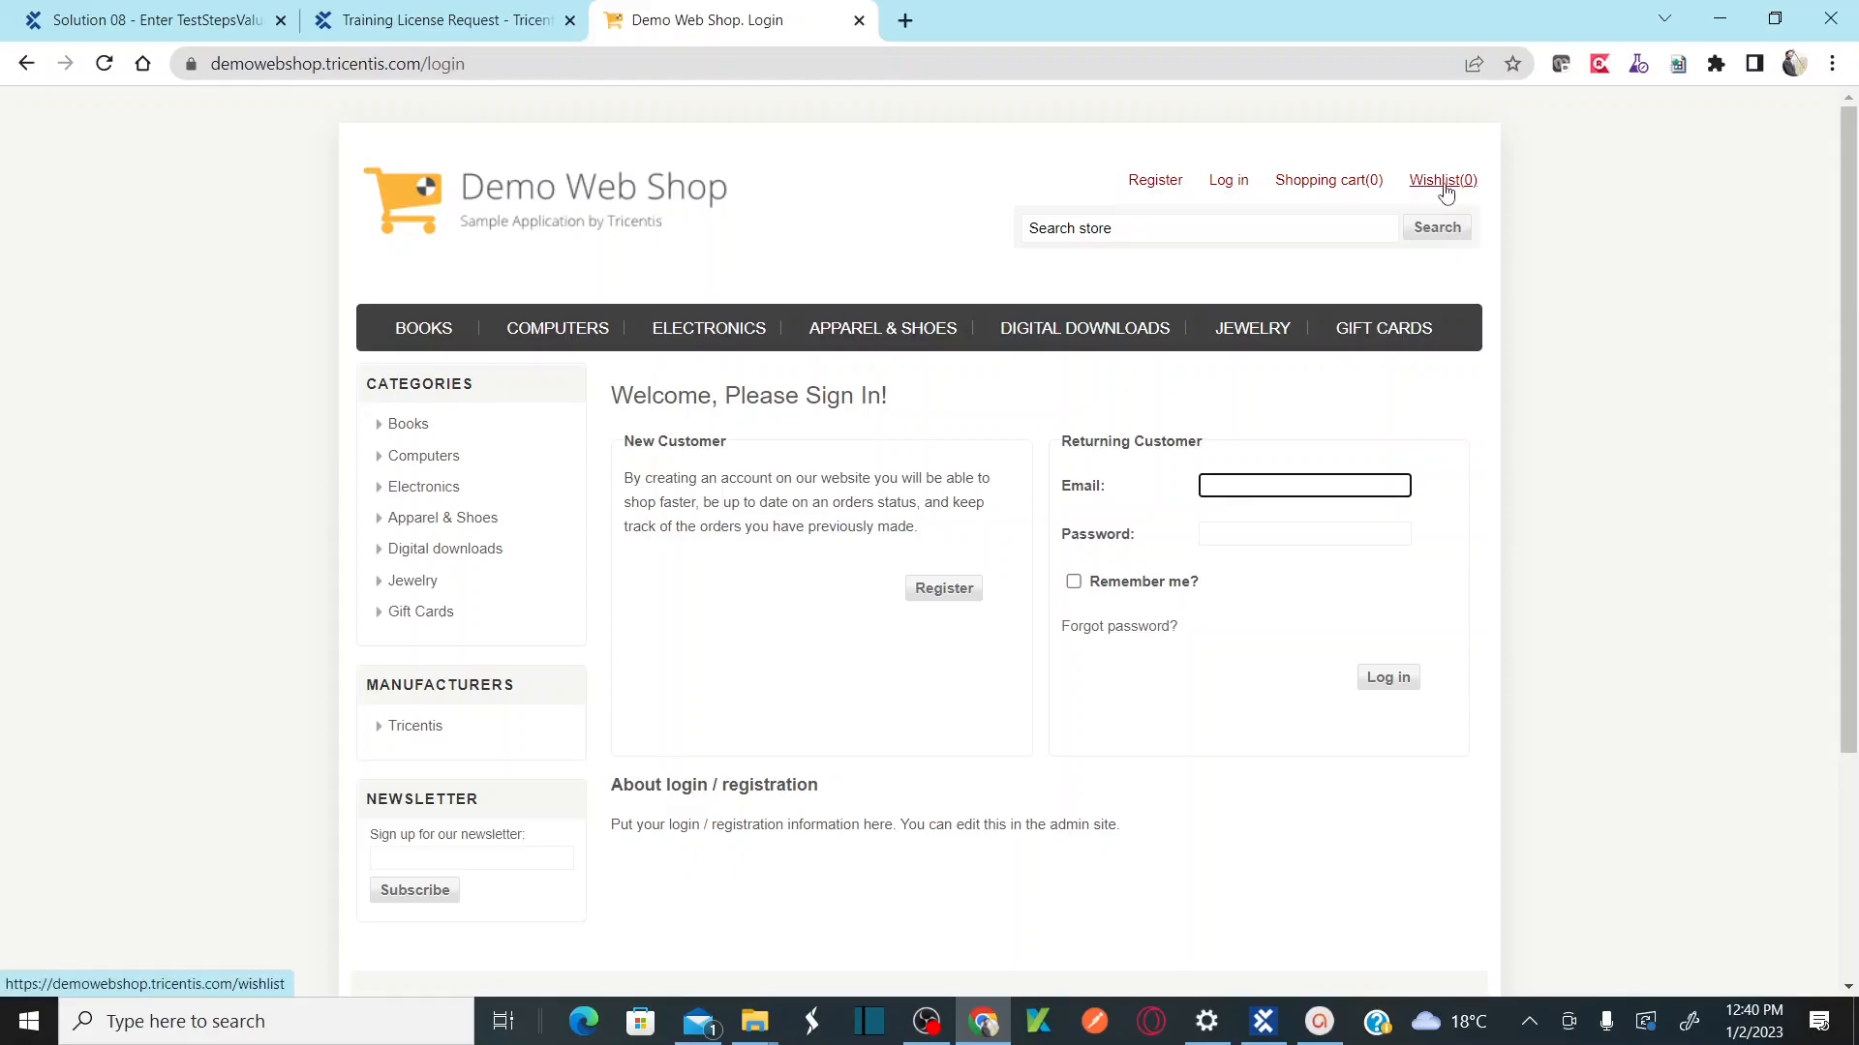
{"action": "key", "text": "alt+Tab"}
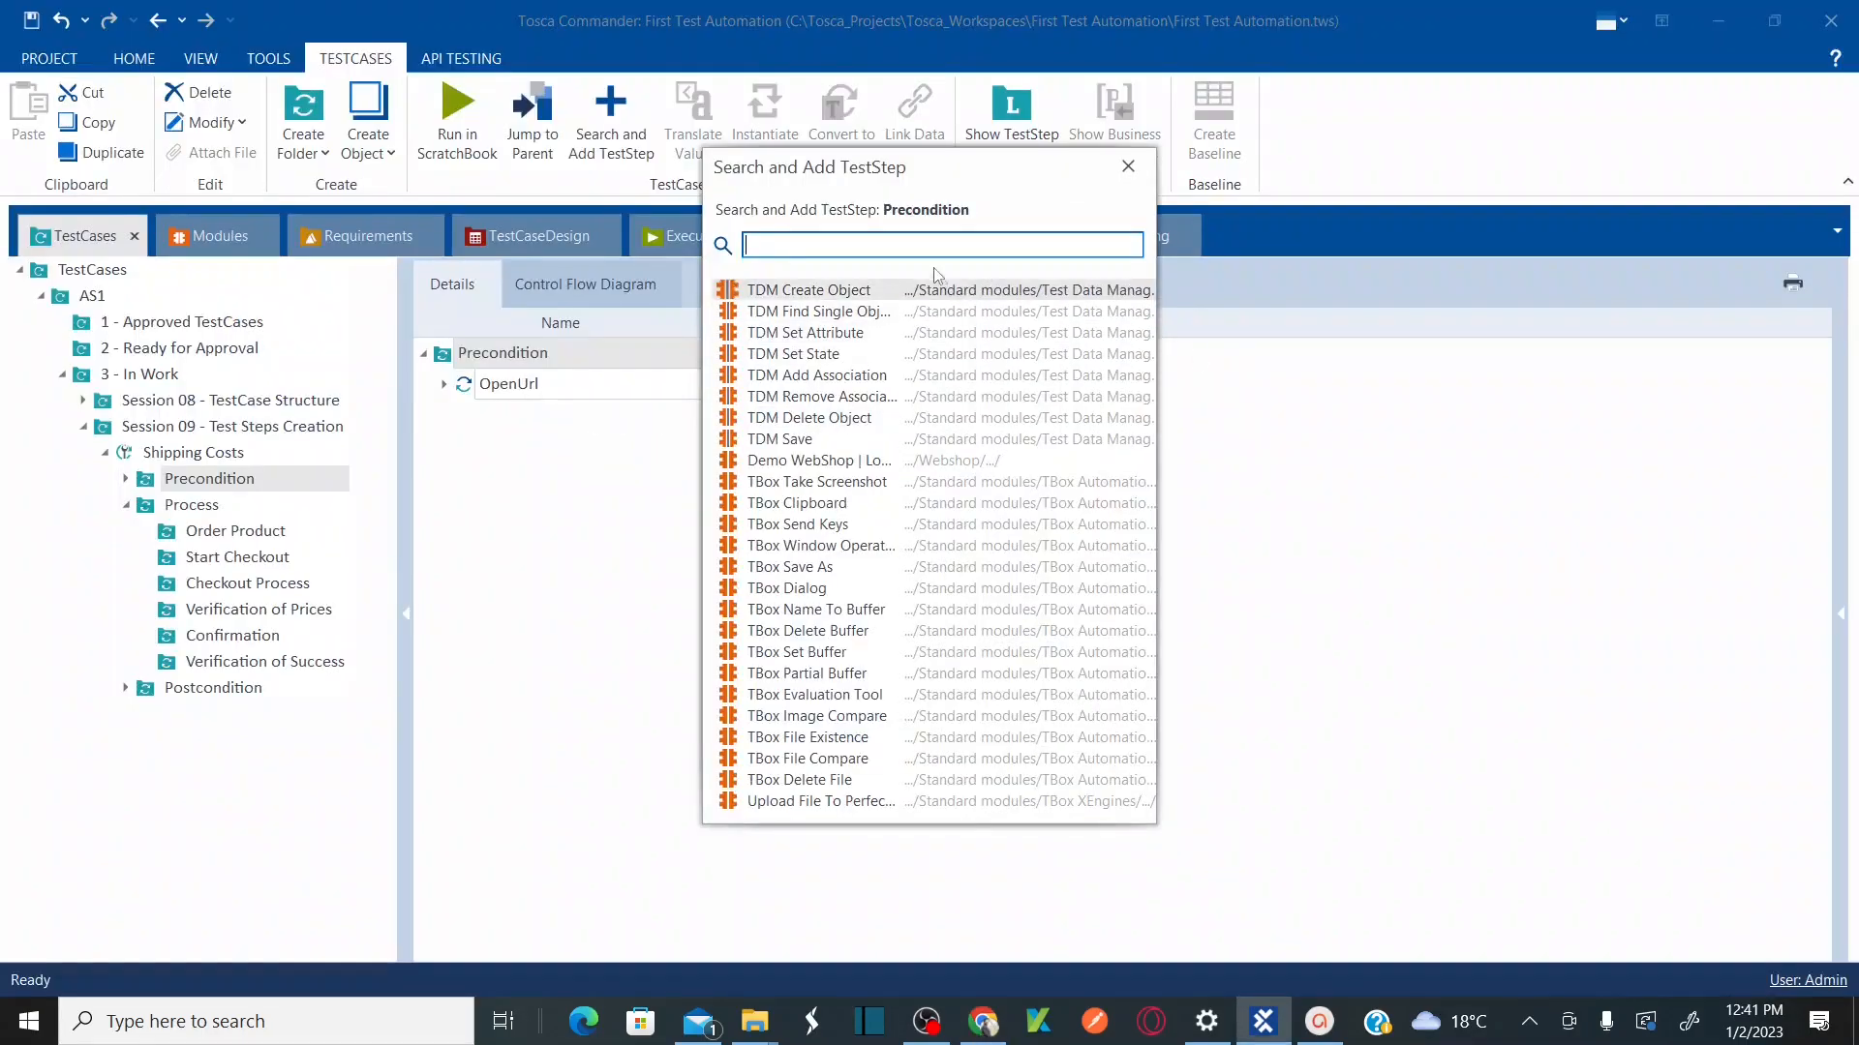
{"action": "type", "text": "top"}
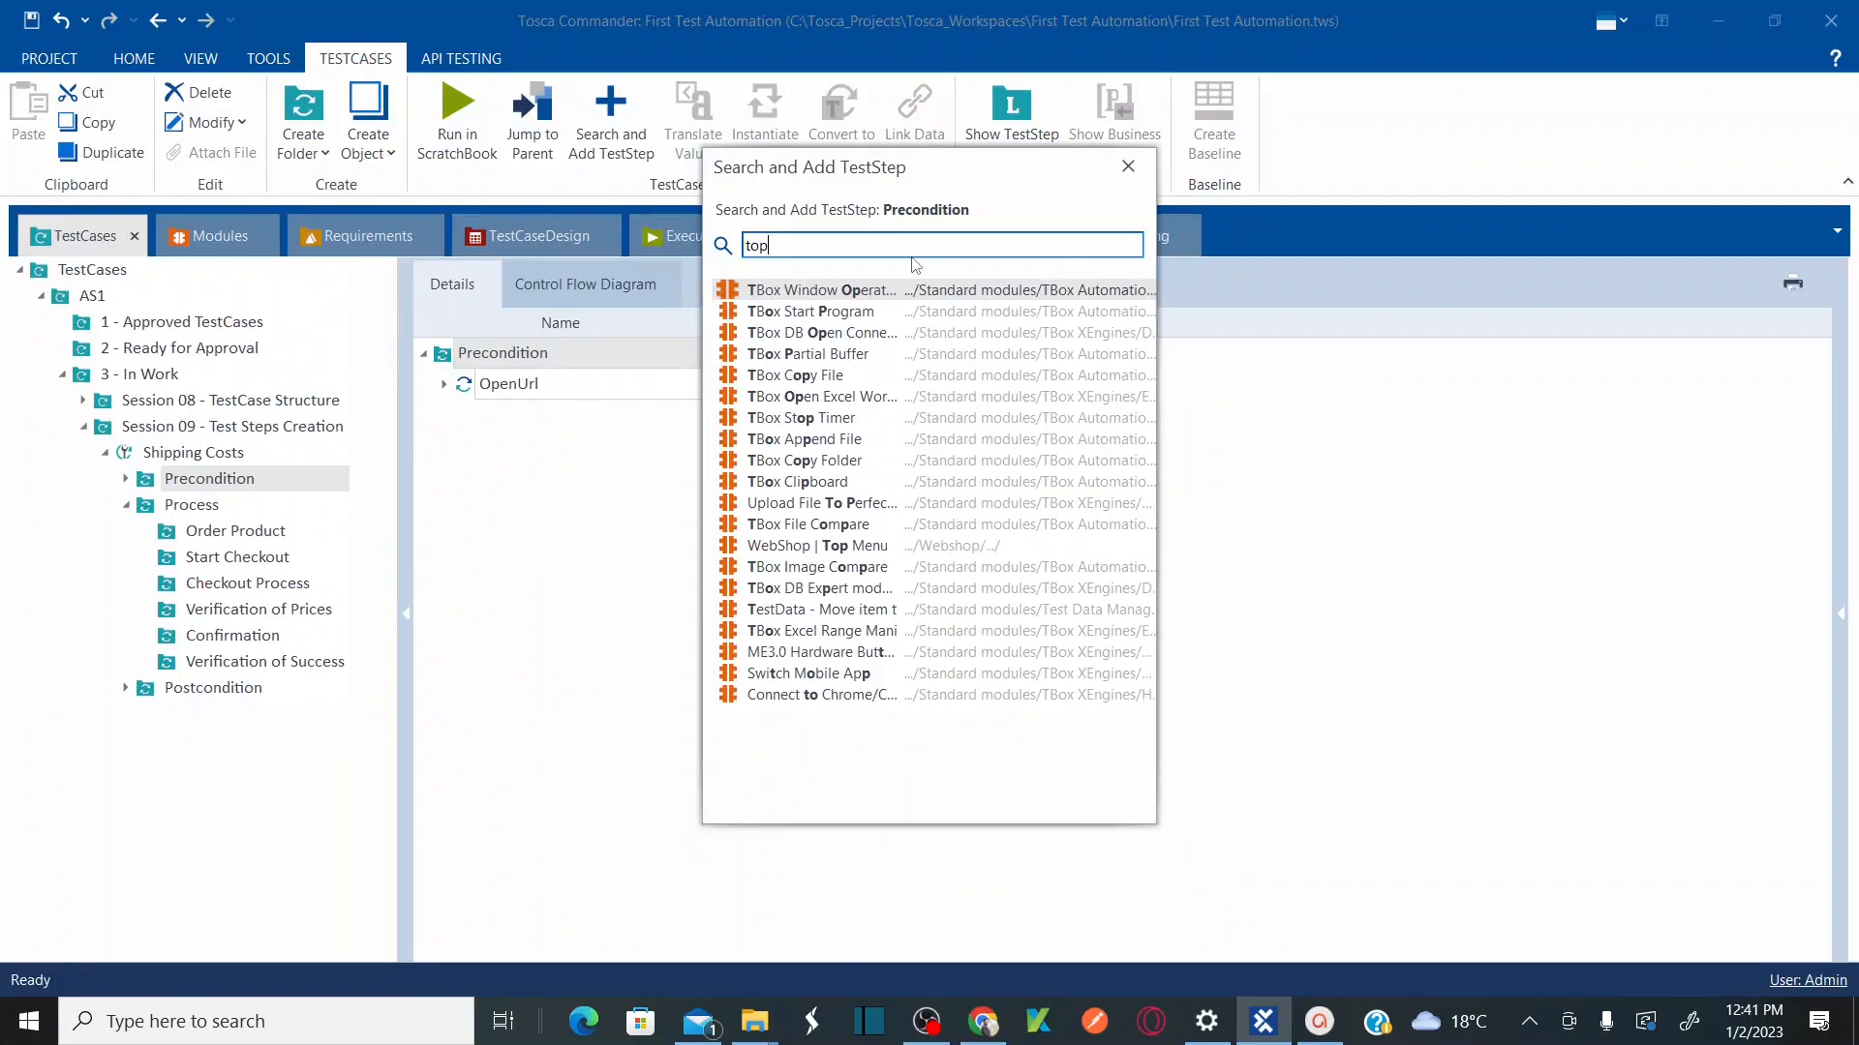
{"action": "type", "text": " me"}
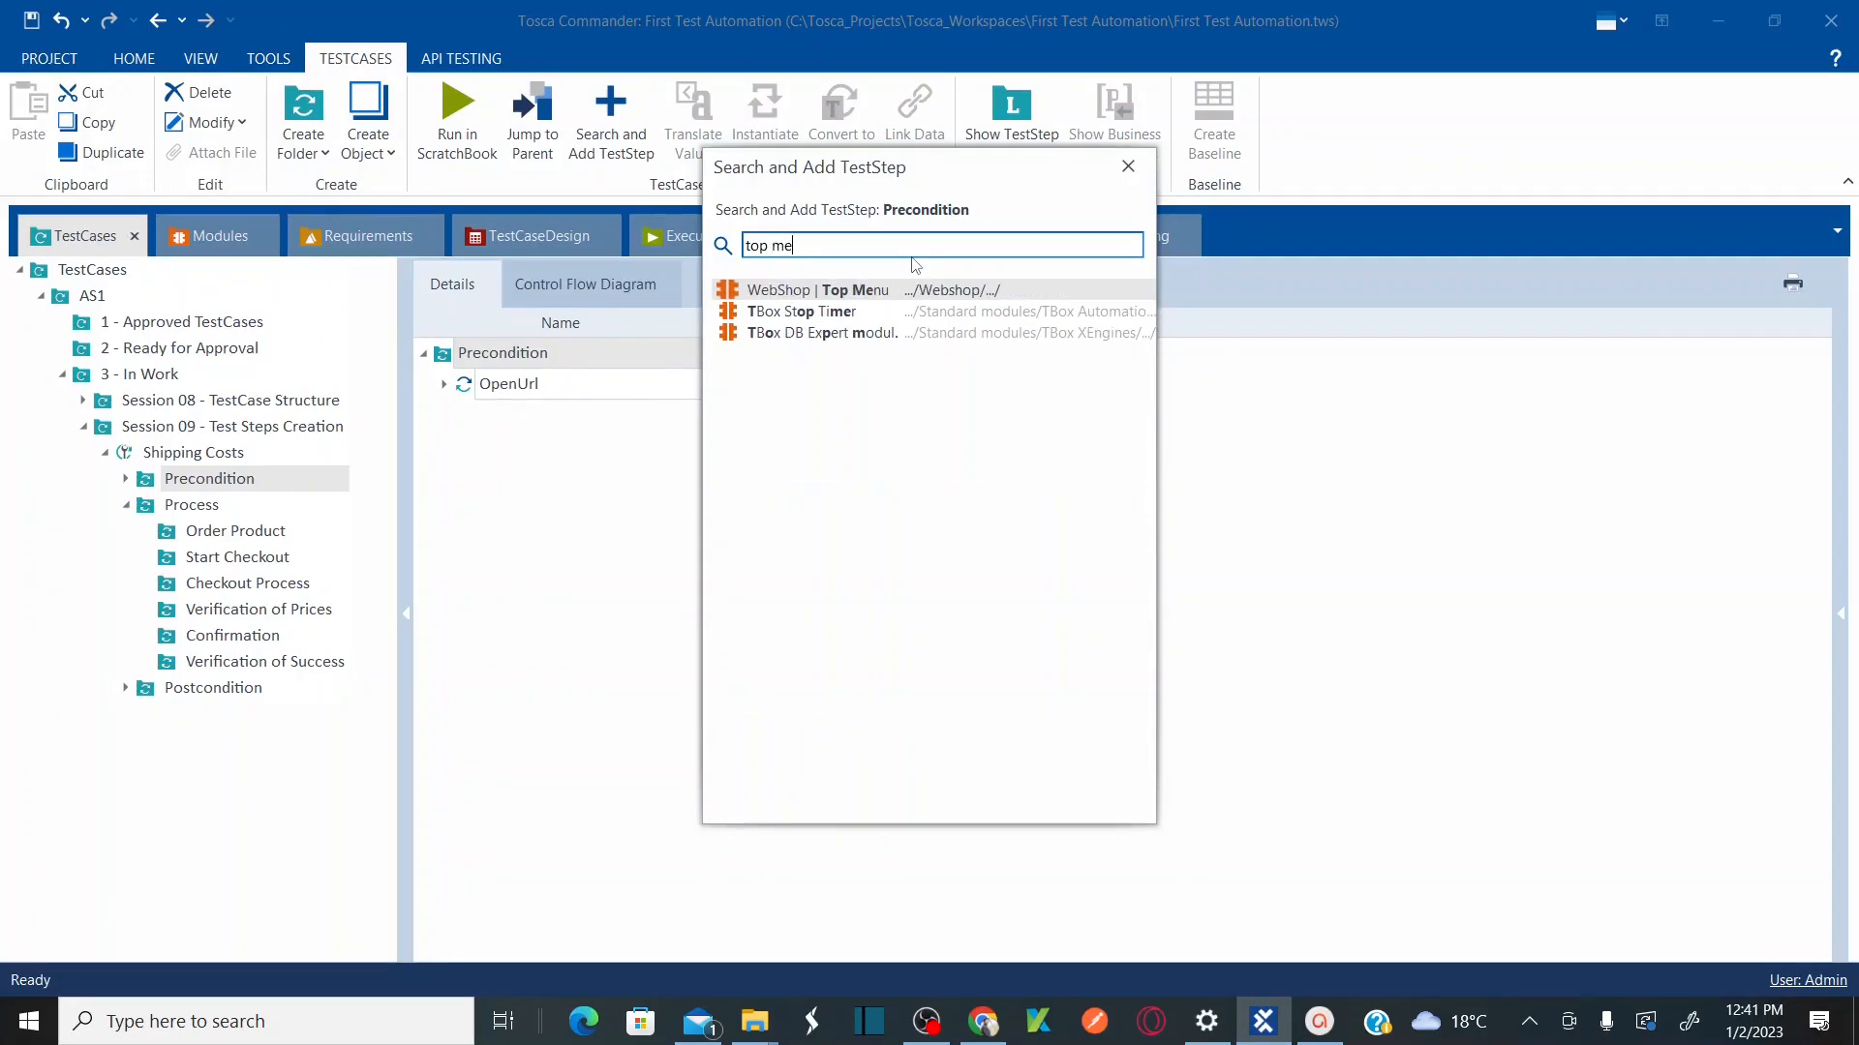
{"action": "left_click", "coordinate": [872, 290]}
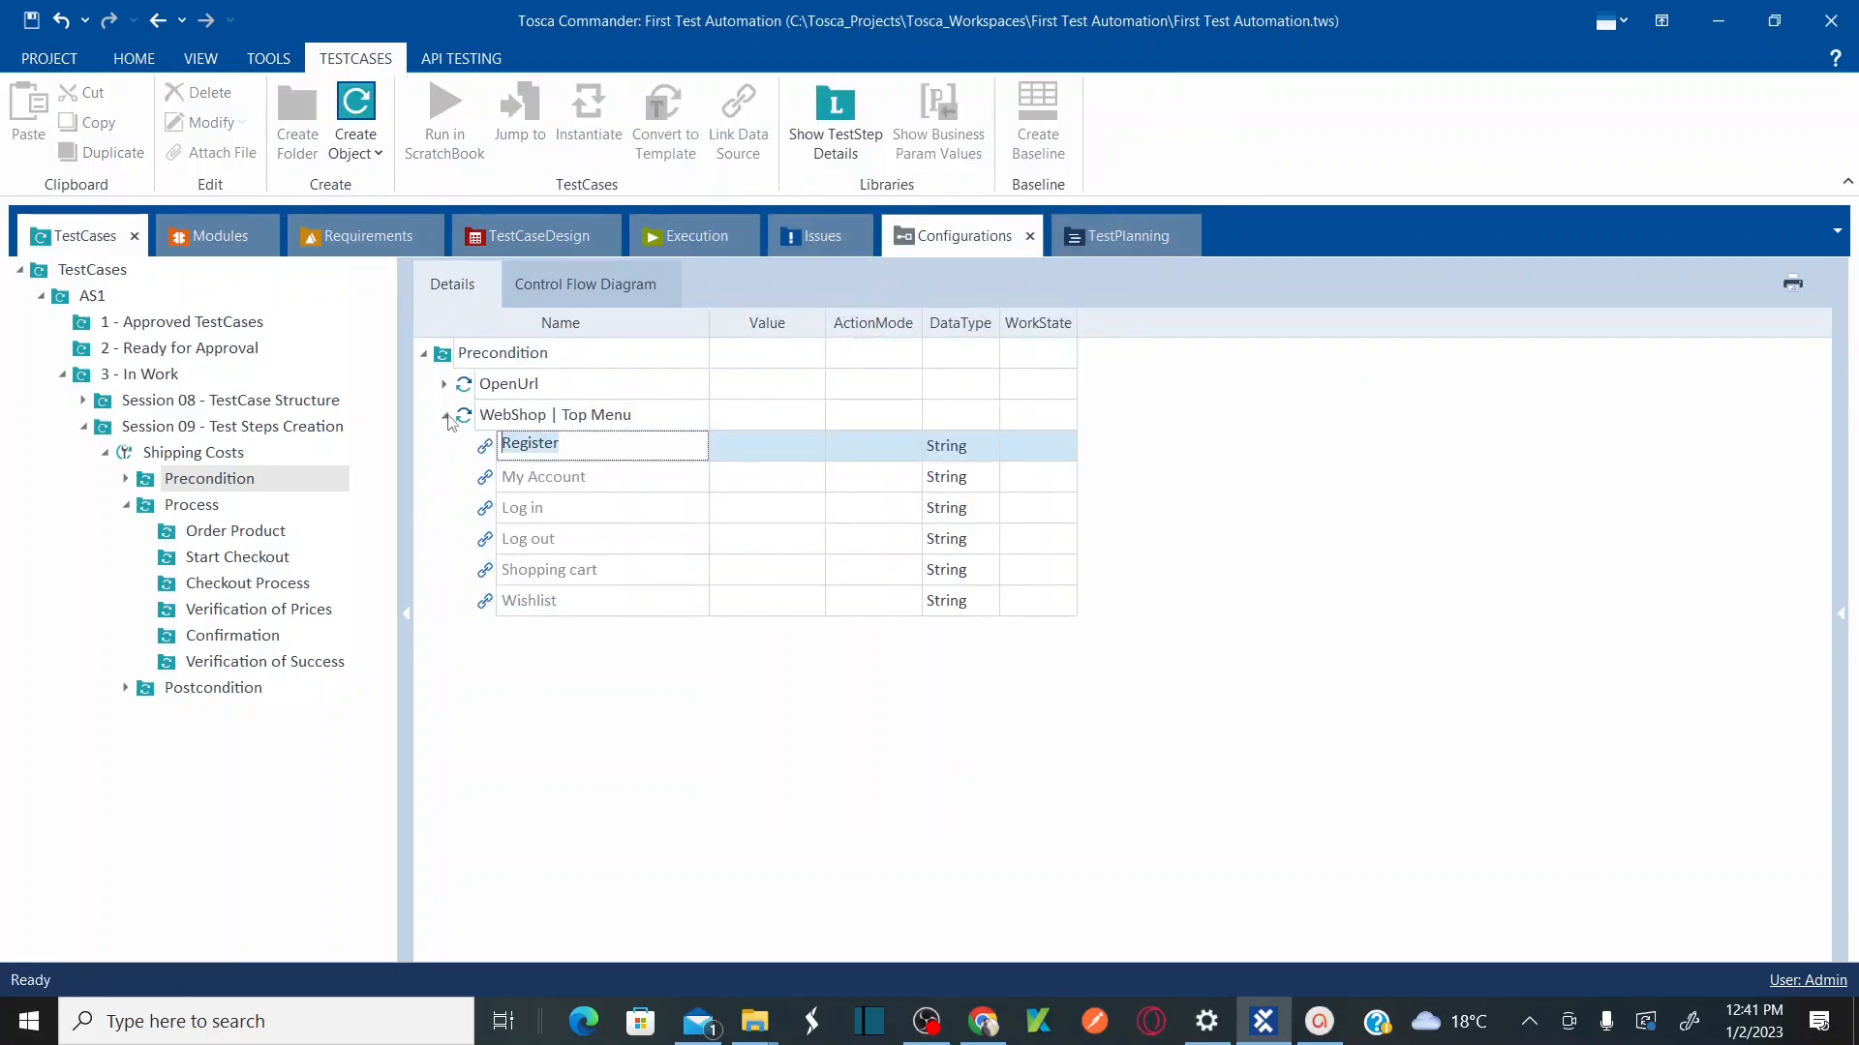
{"action": "left_click", "coordinate": [445, 415]}
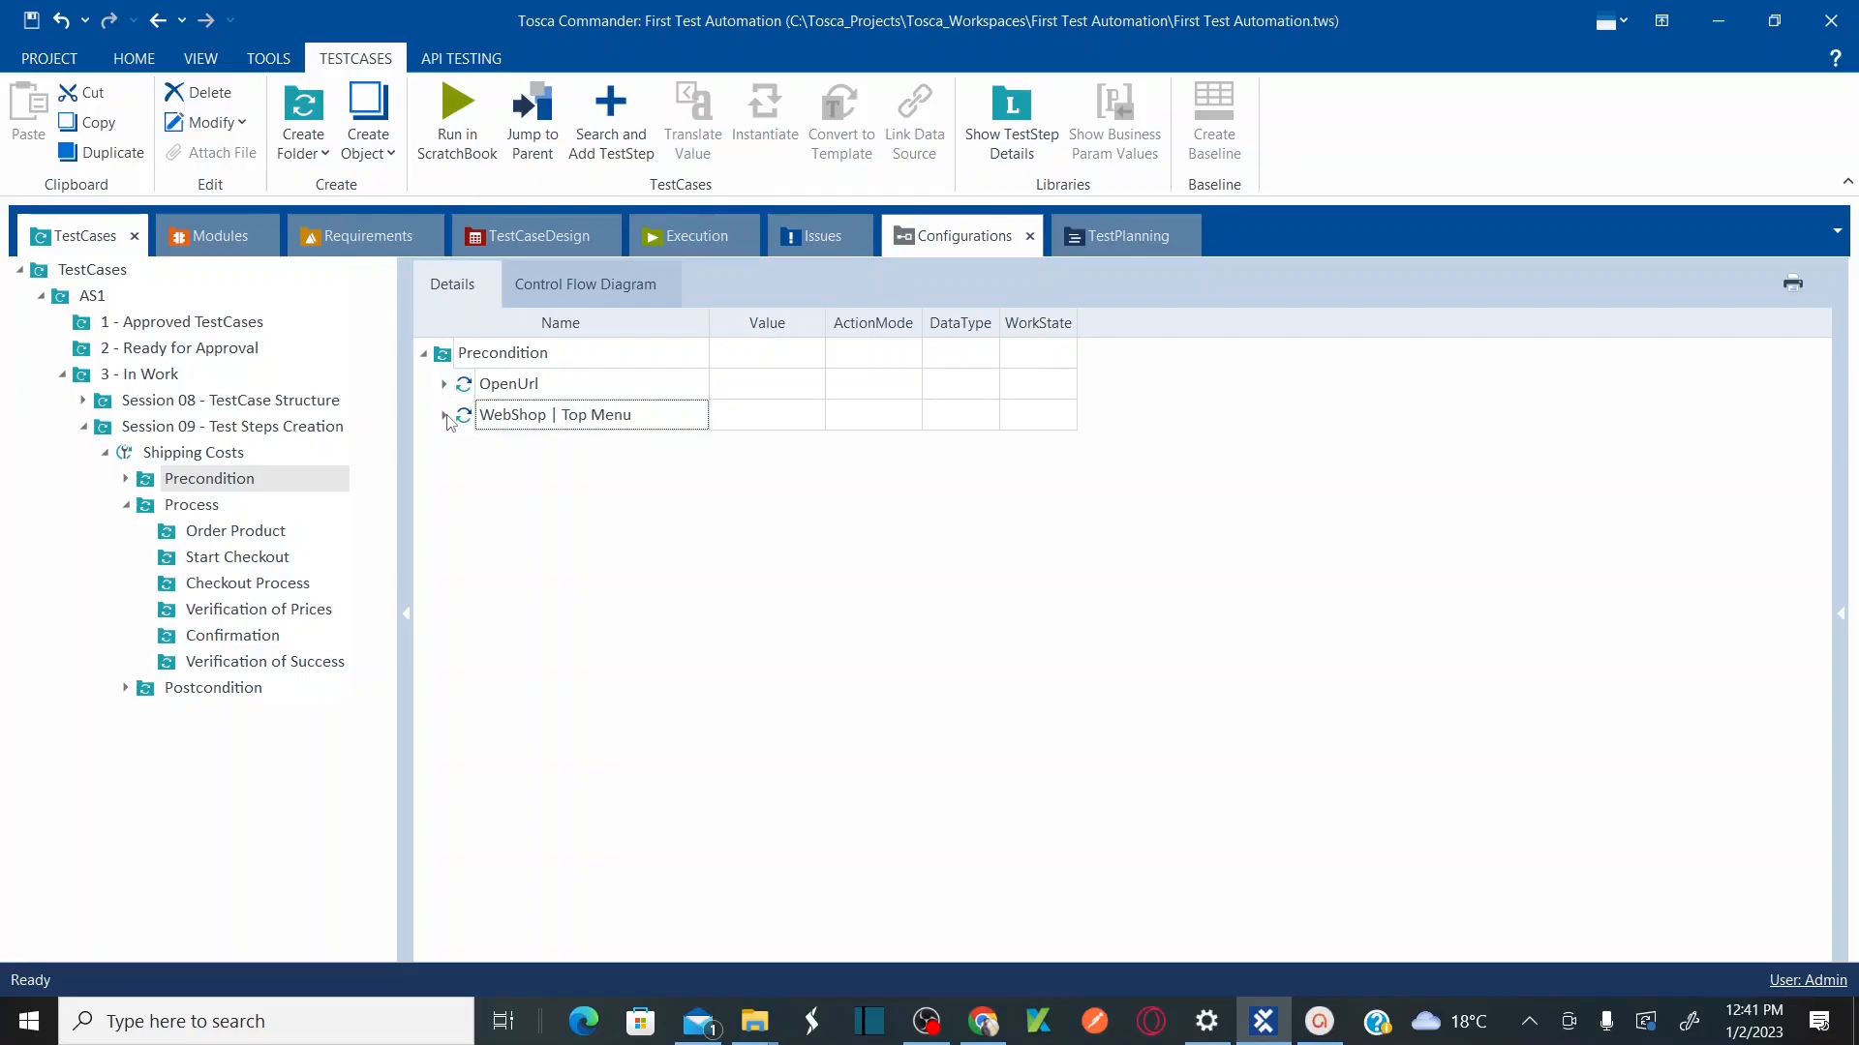
{"action": "left_click", "coordinate": [445, 415]}
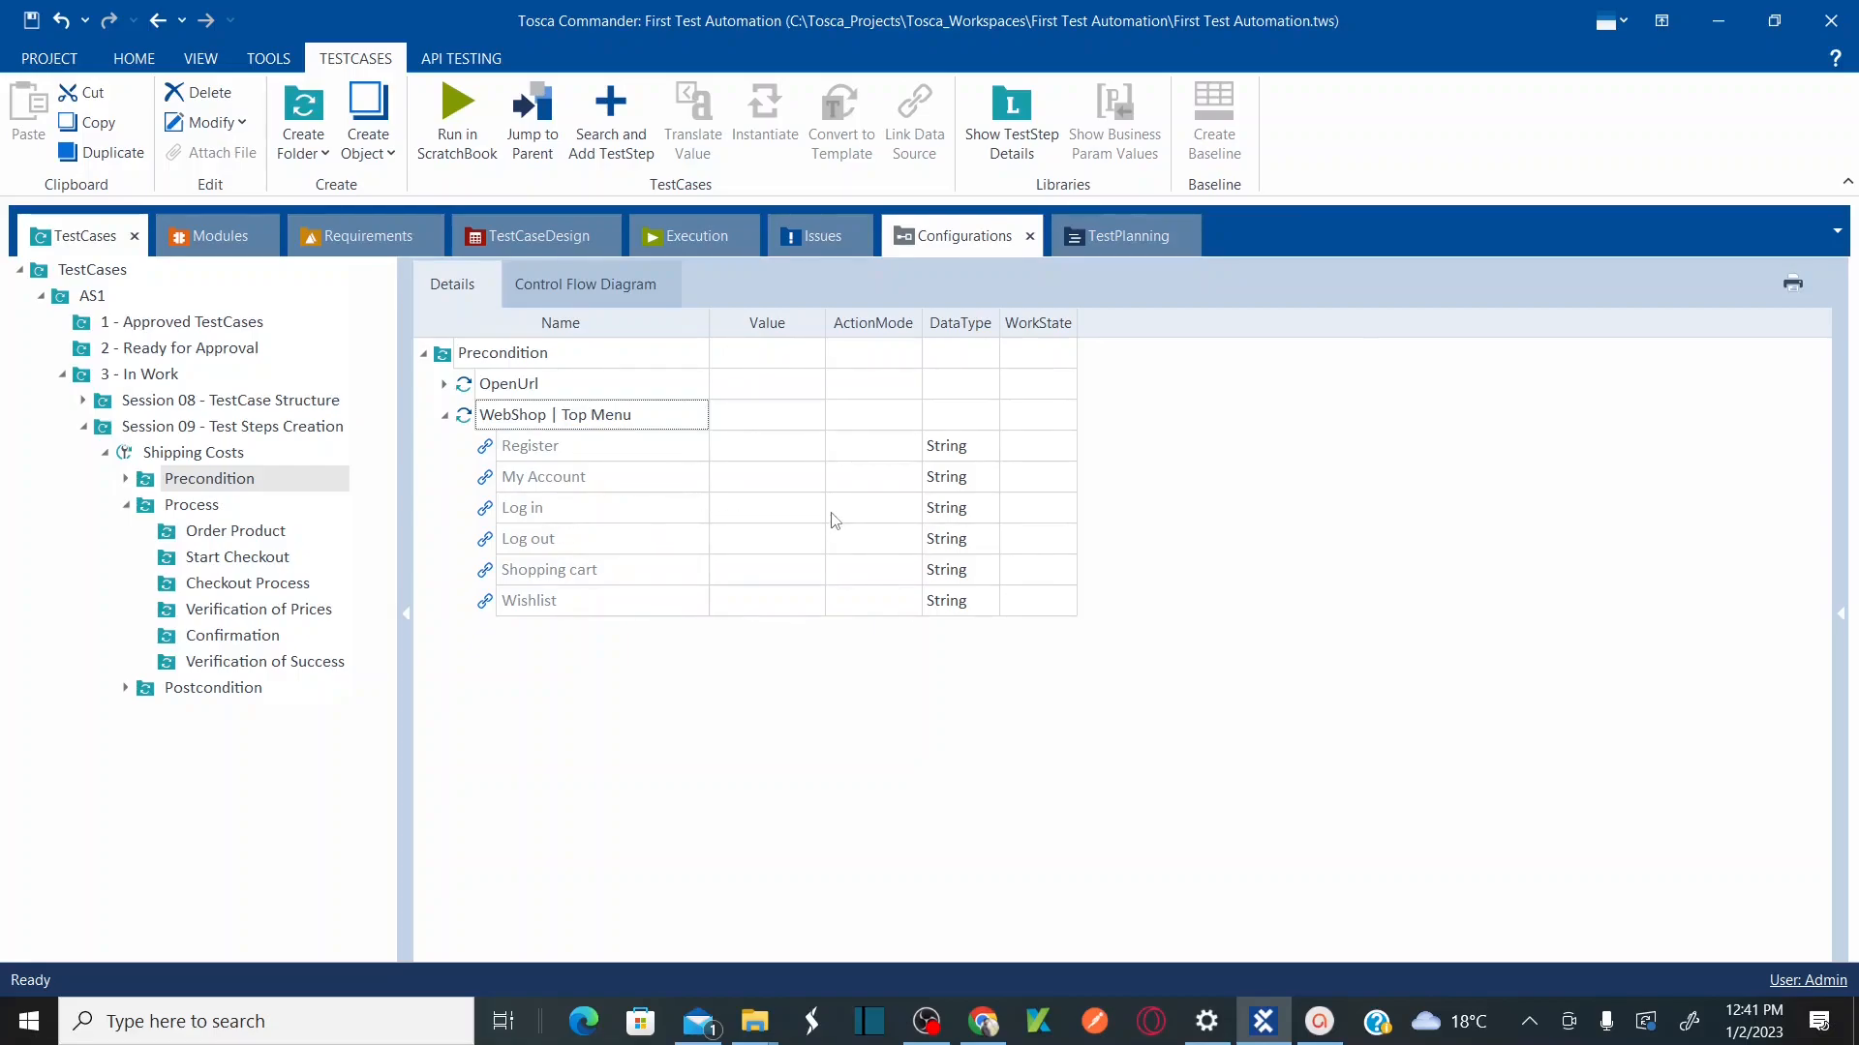
{"action": "left_click", "coordinate": [445, 416]}
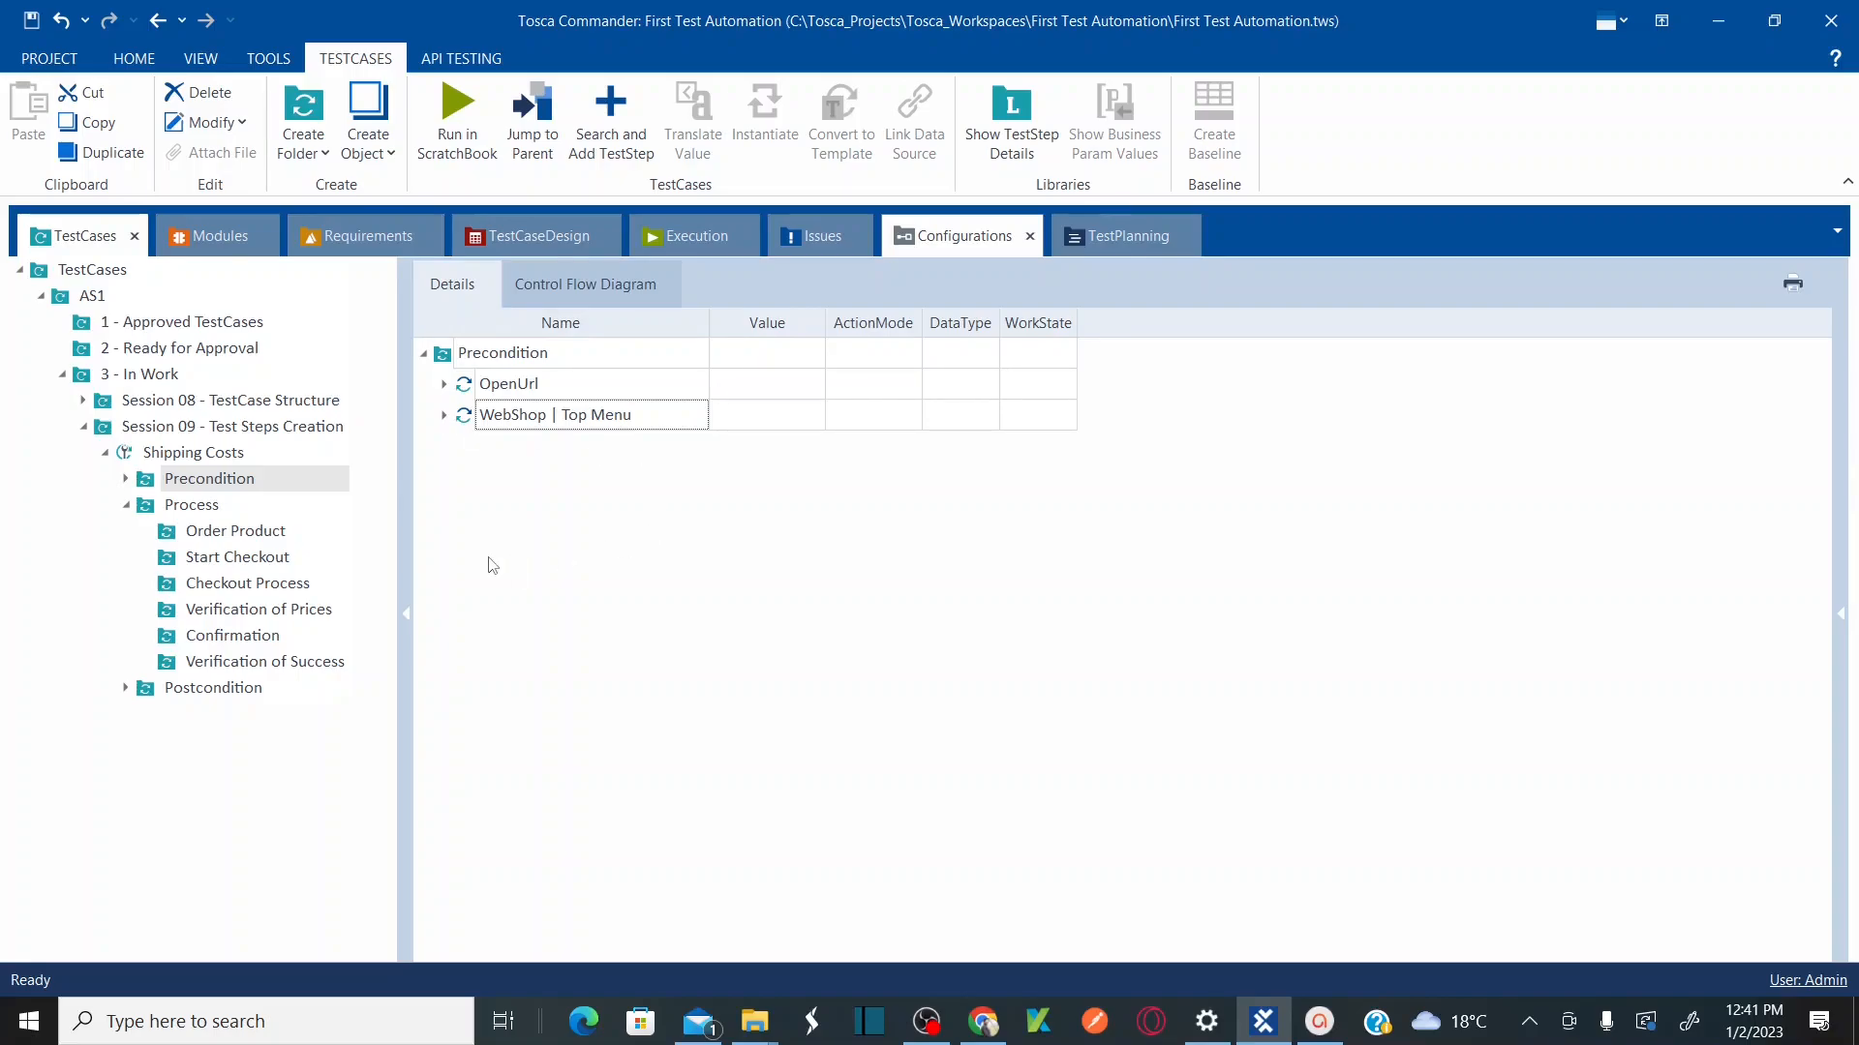
Step: Examine the Log in link and sign-in form of the Demo Web Shop in Chrome, and return to Tosca Commander
{"action": "key", "text": "alt+Tab"}
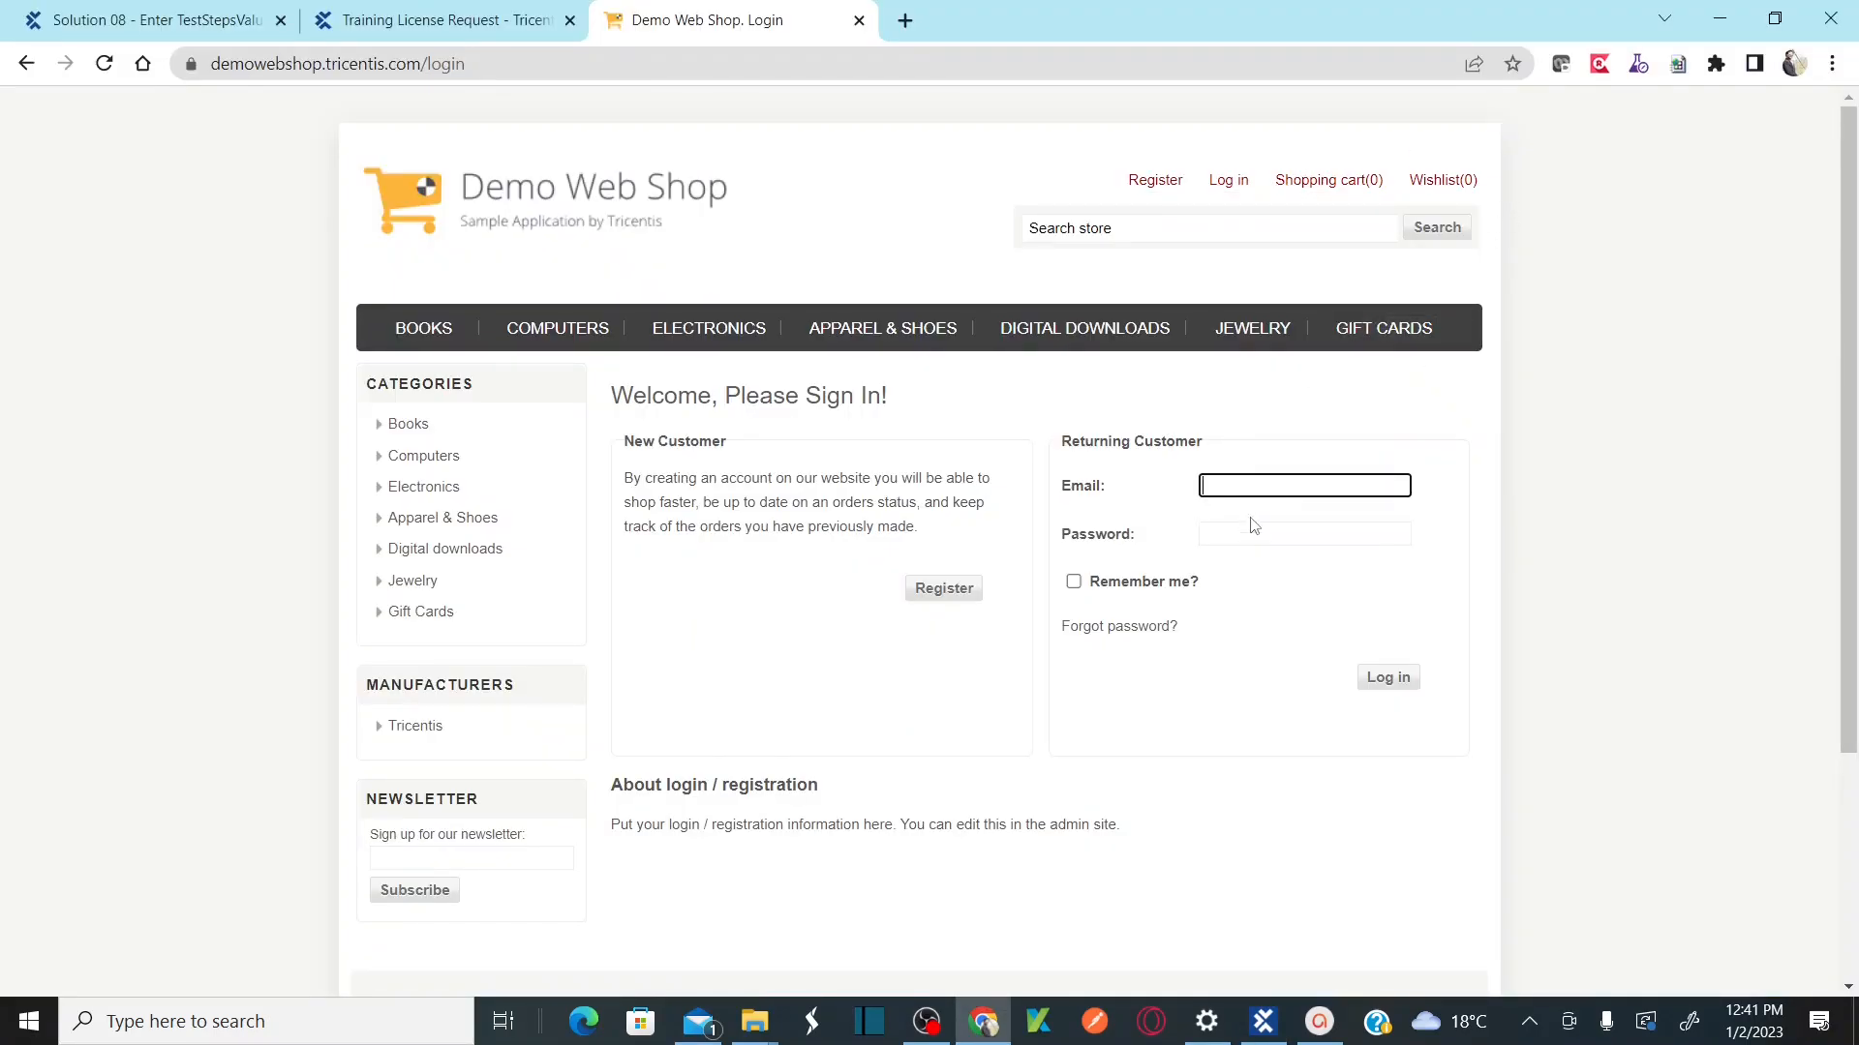
{"action": "key", "text": "alt+Tab"}
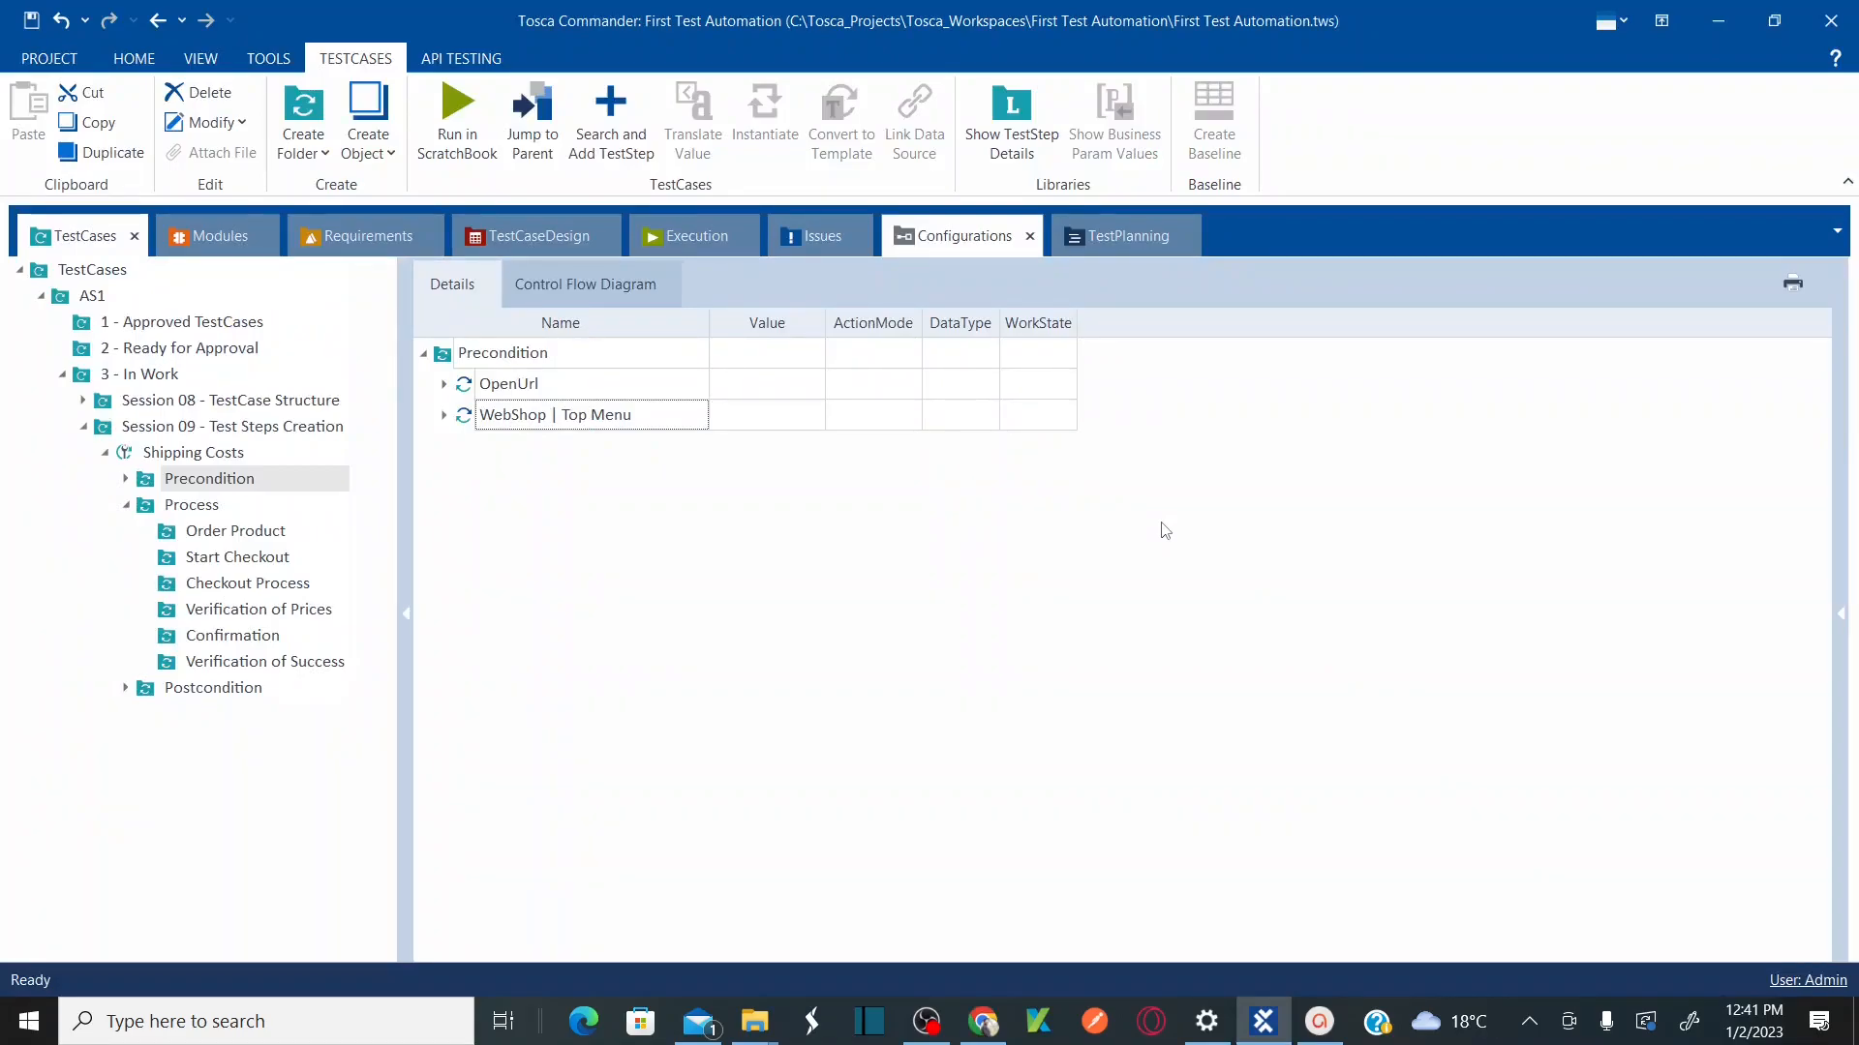
{"action": "left_click", "coordinate": [983, 1021]}
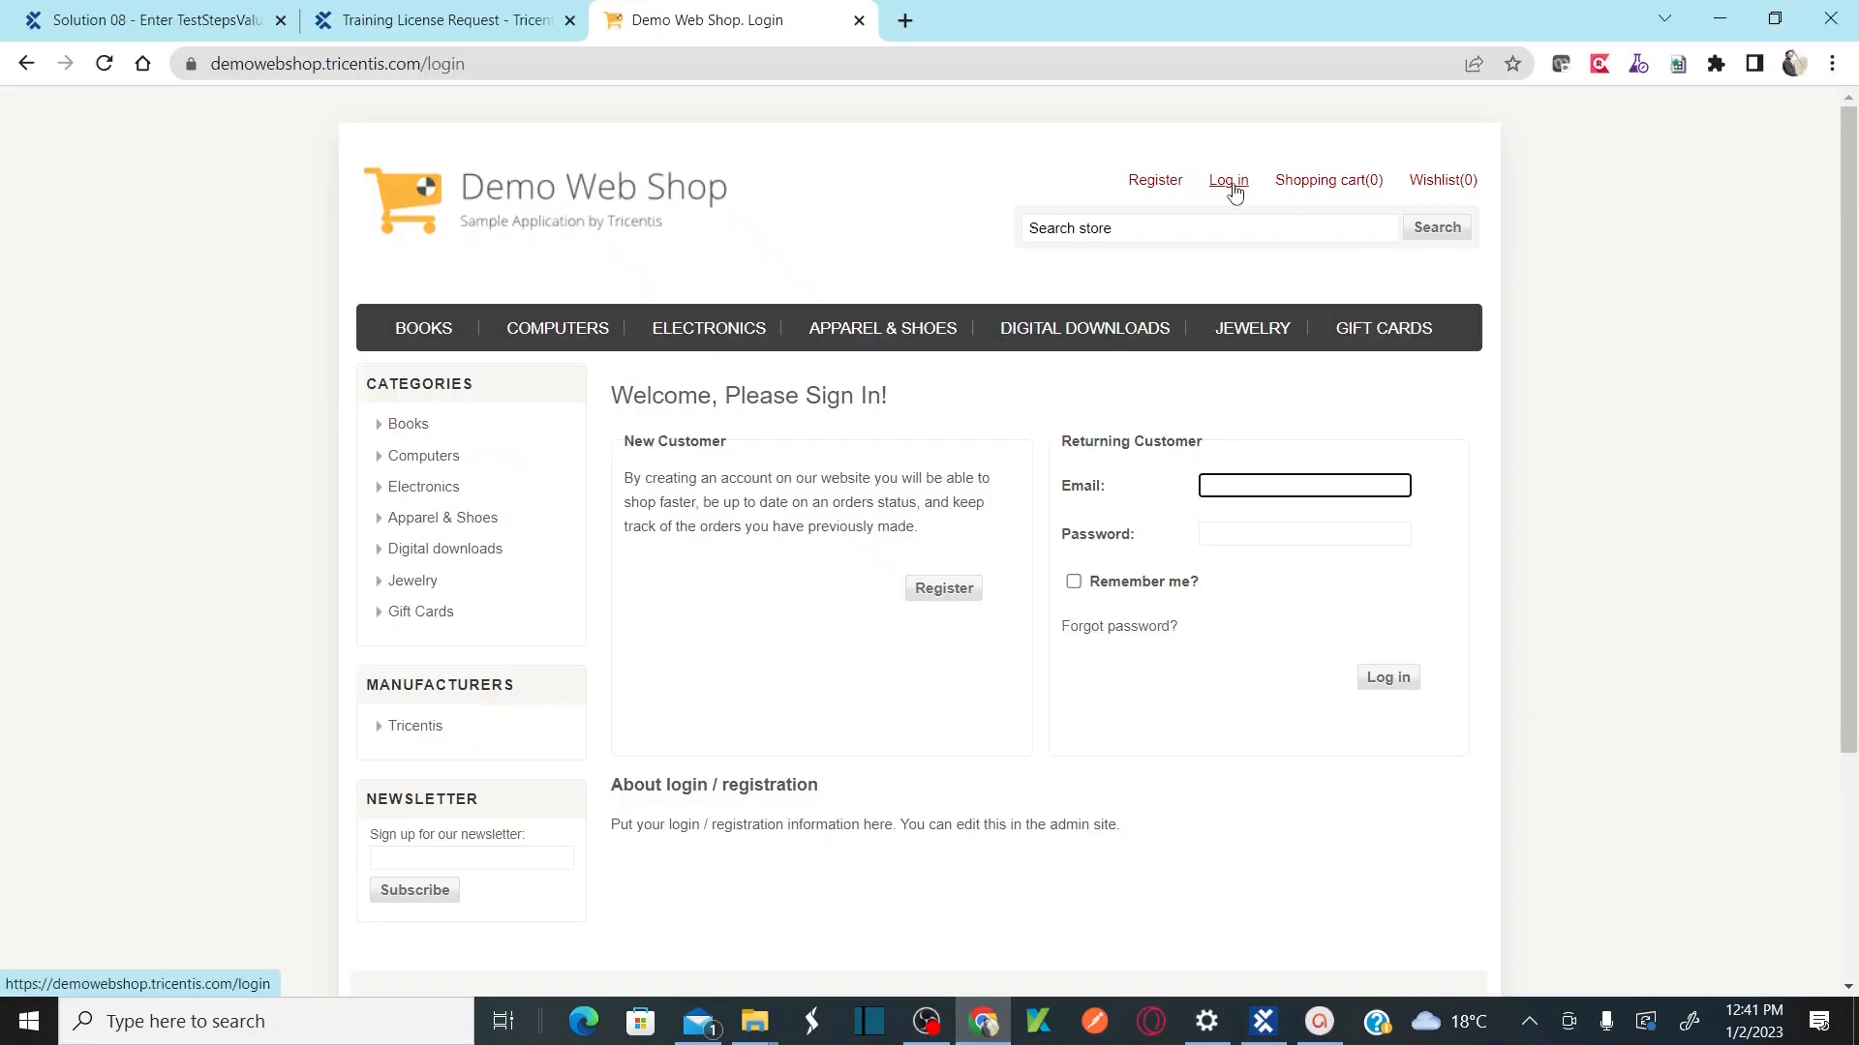
{"action": "left_click", "coordinate": [1233, 186]}
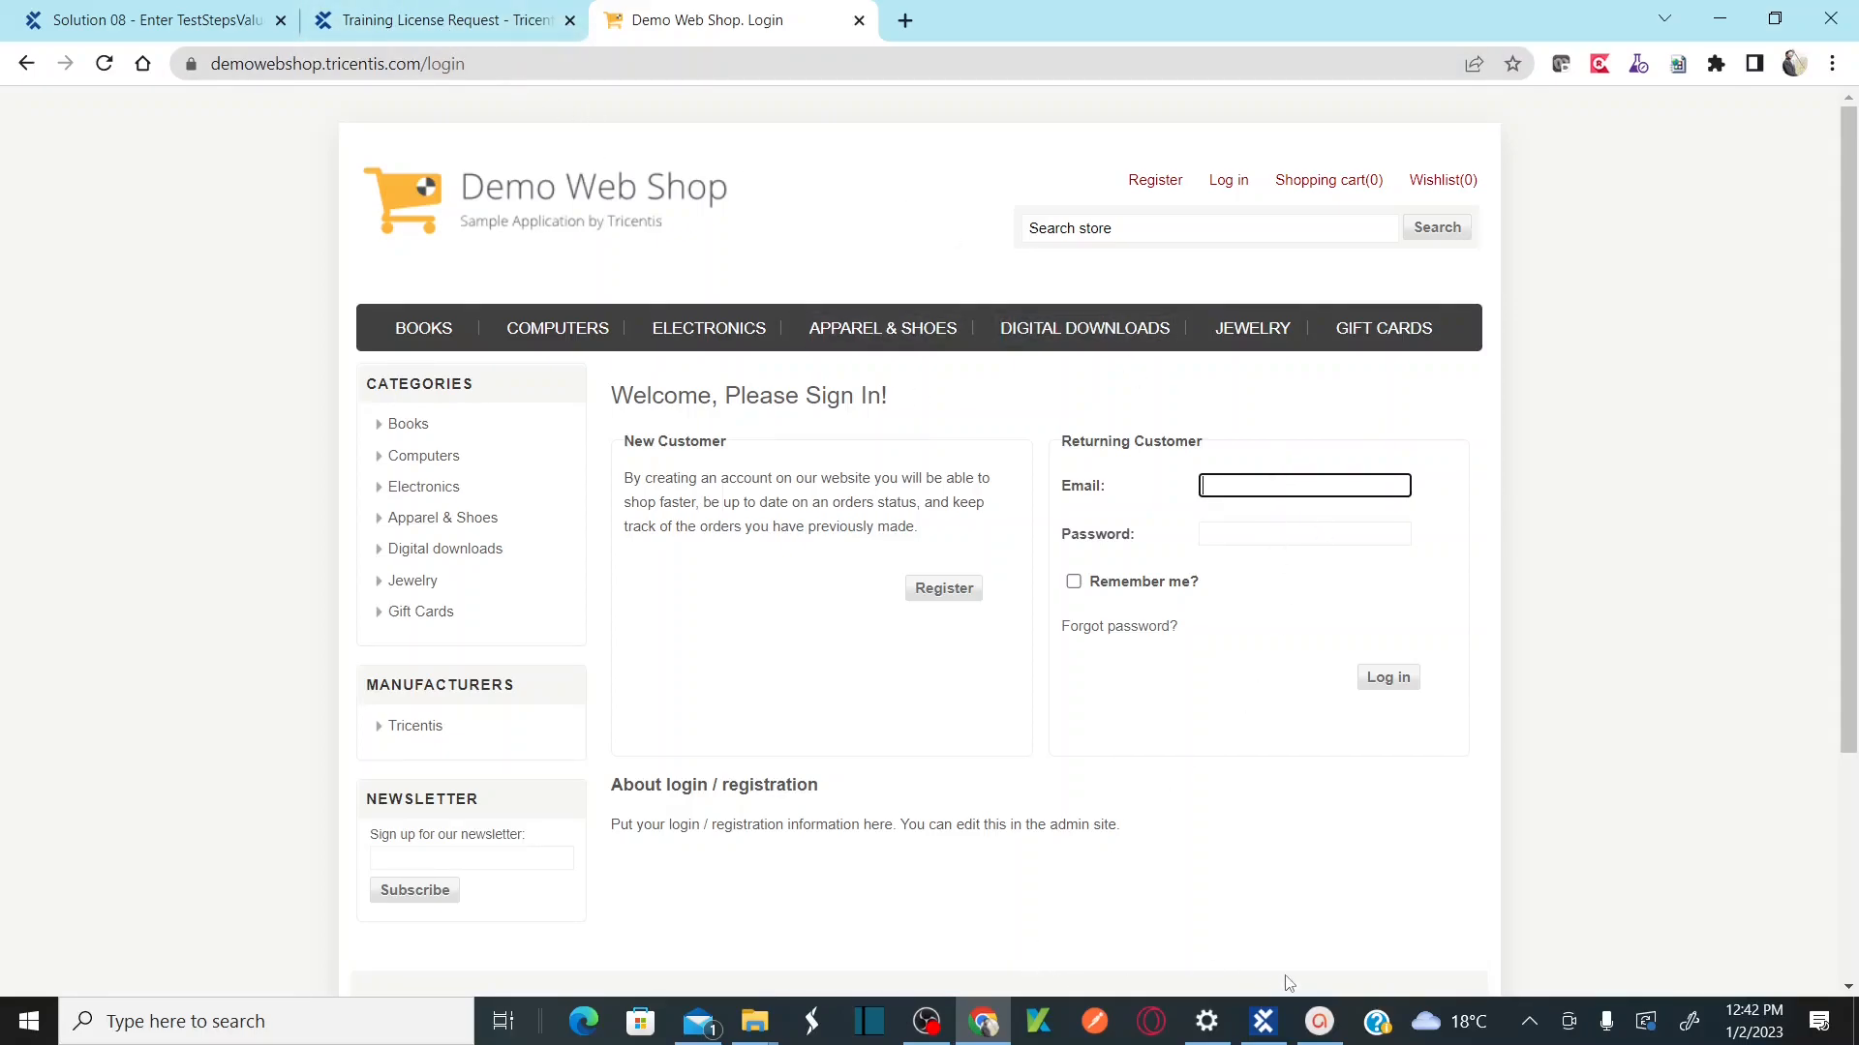
{"action": "mouse_move", "coordinate": [1321, 1035]}
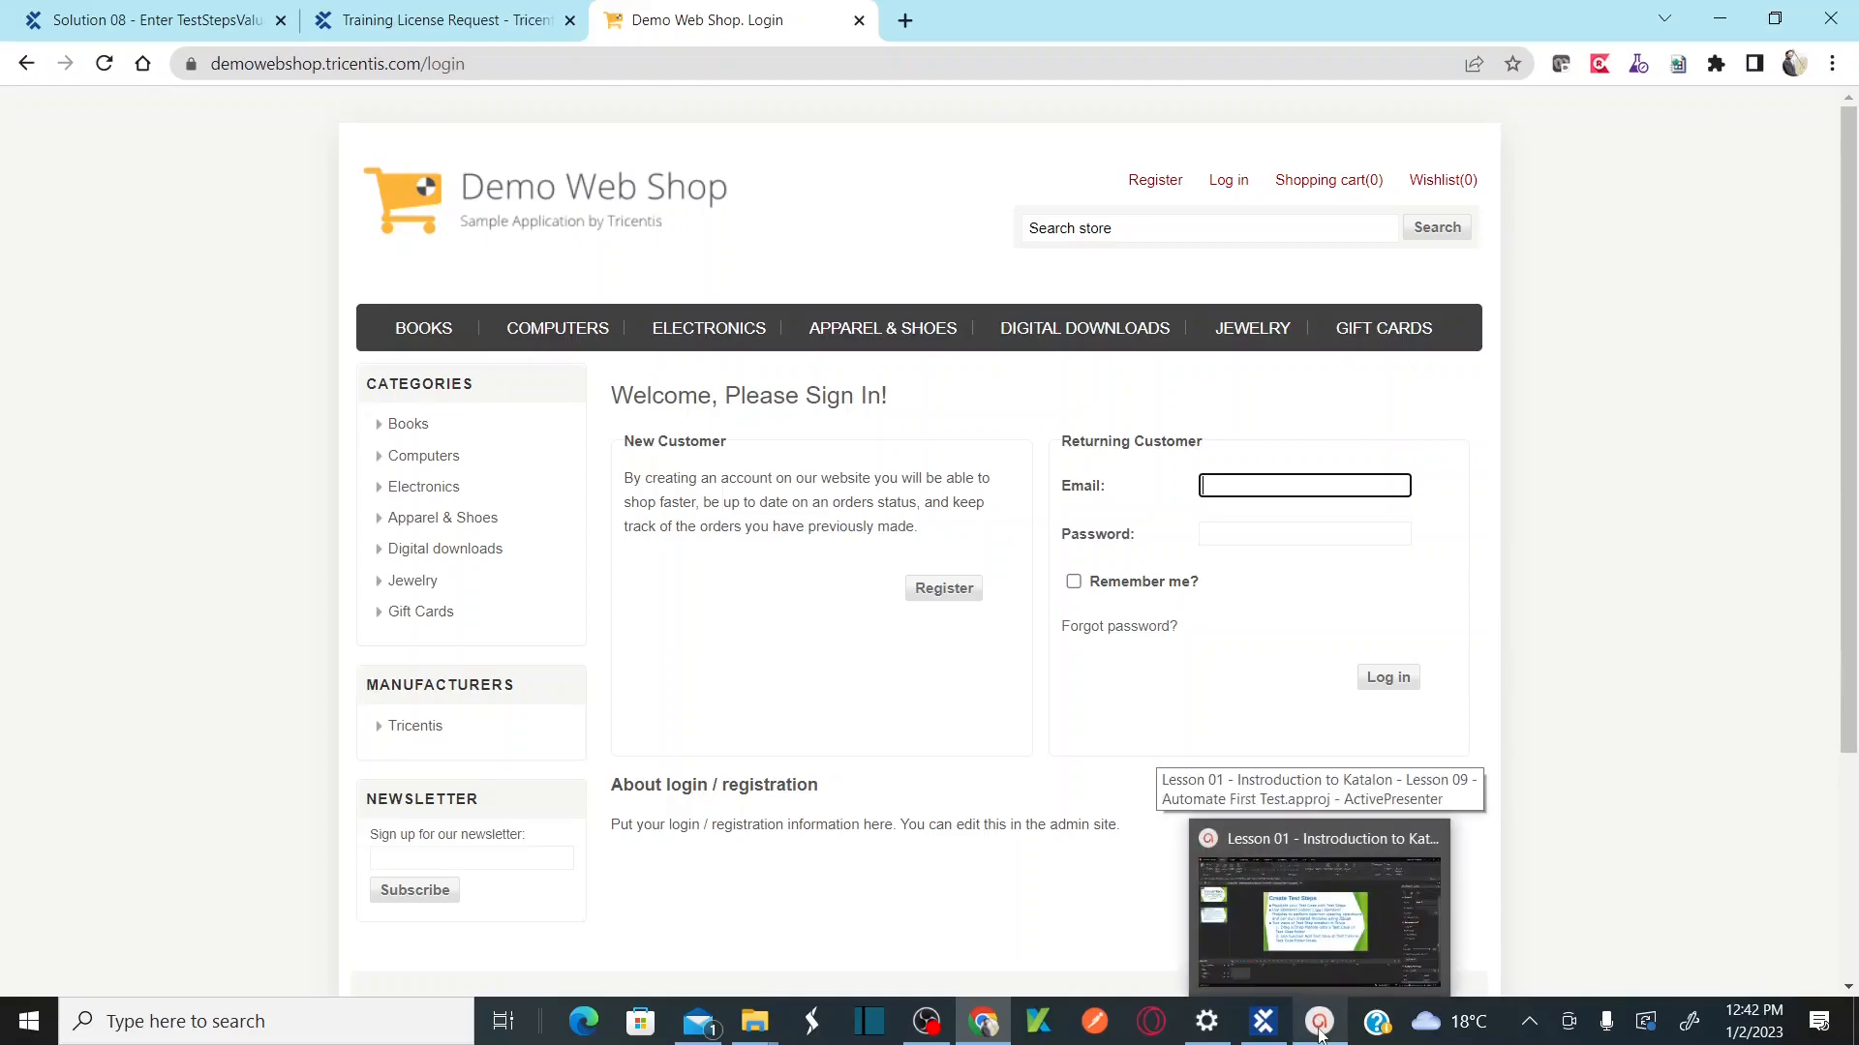
{"action": "left_click", "coordinate": [1263, 1022]}
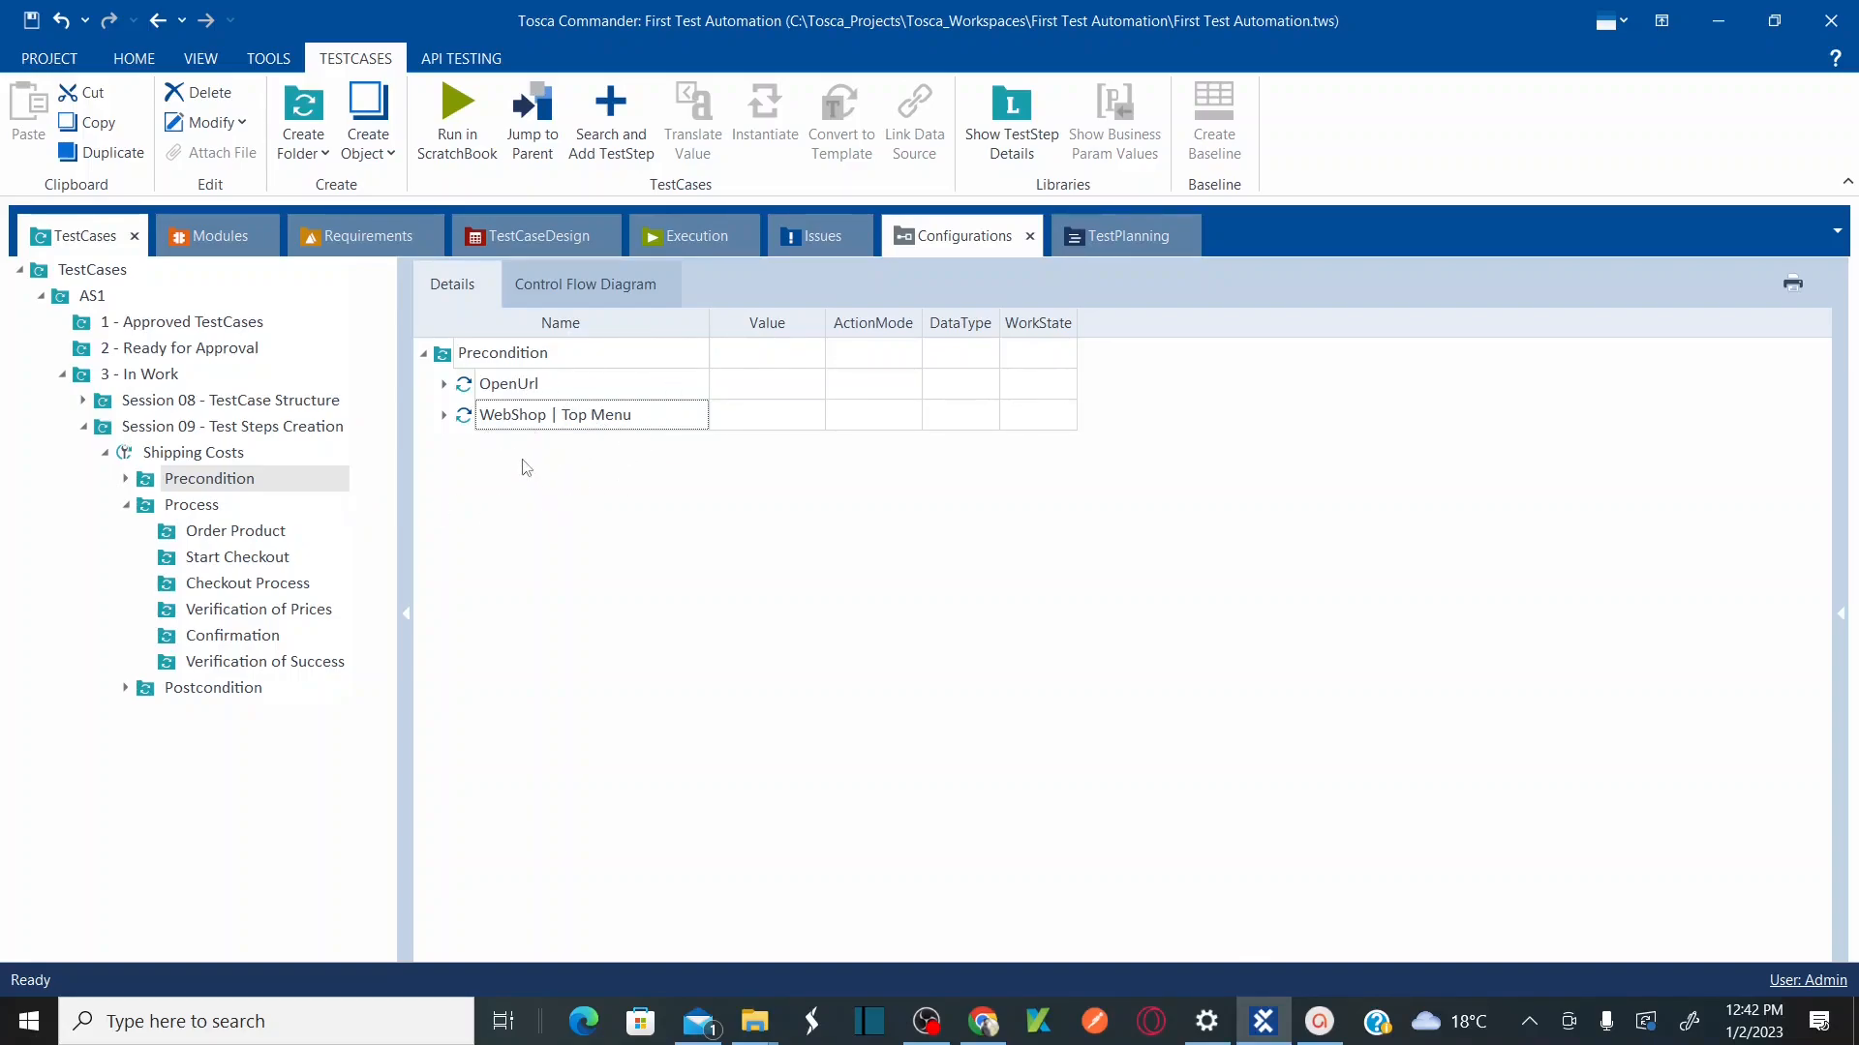
Step: Search for "login" and add the Demo WebShop | Log In Page module under Precondition, and select the Process folder
{"action": "left_click", "coordinate": [504, 360]}
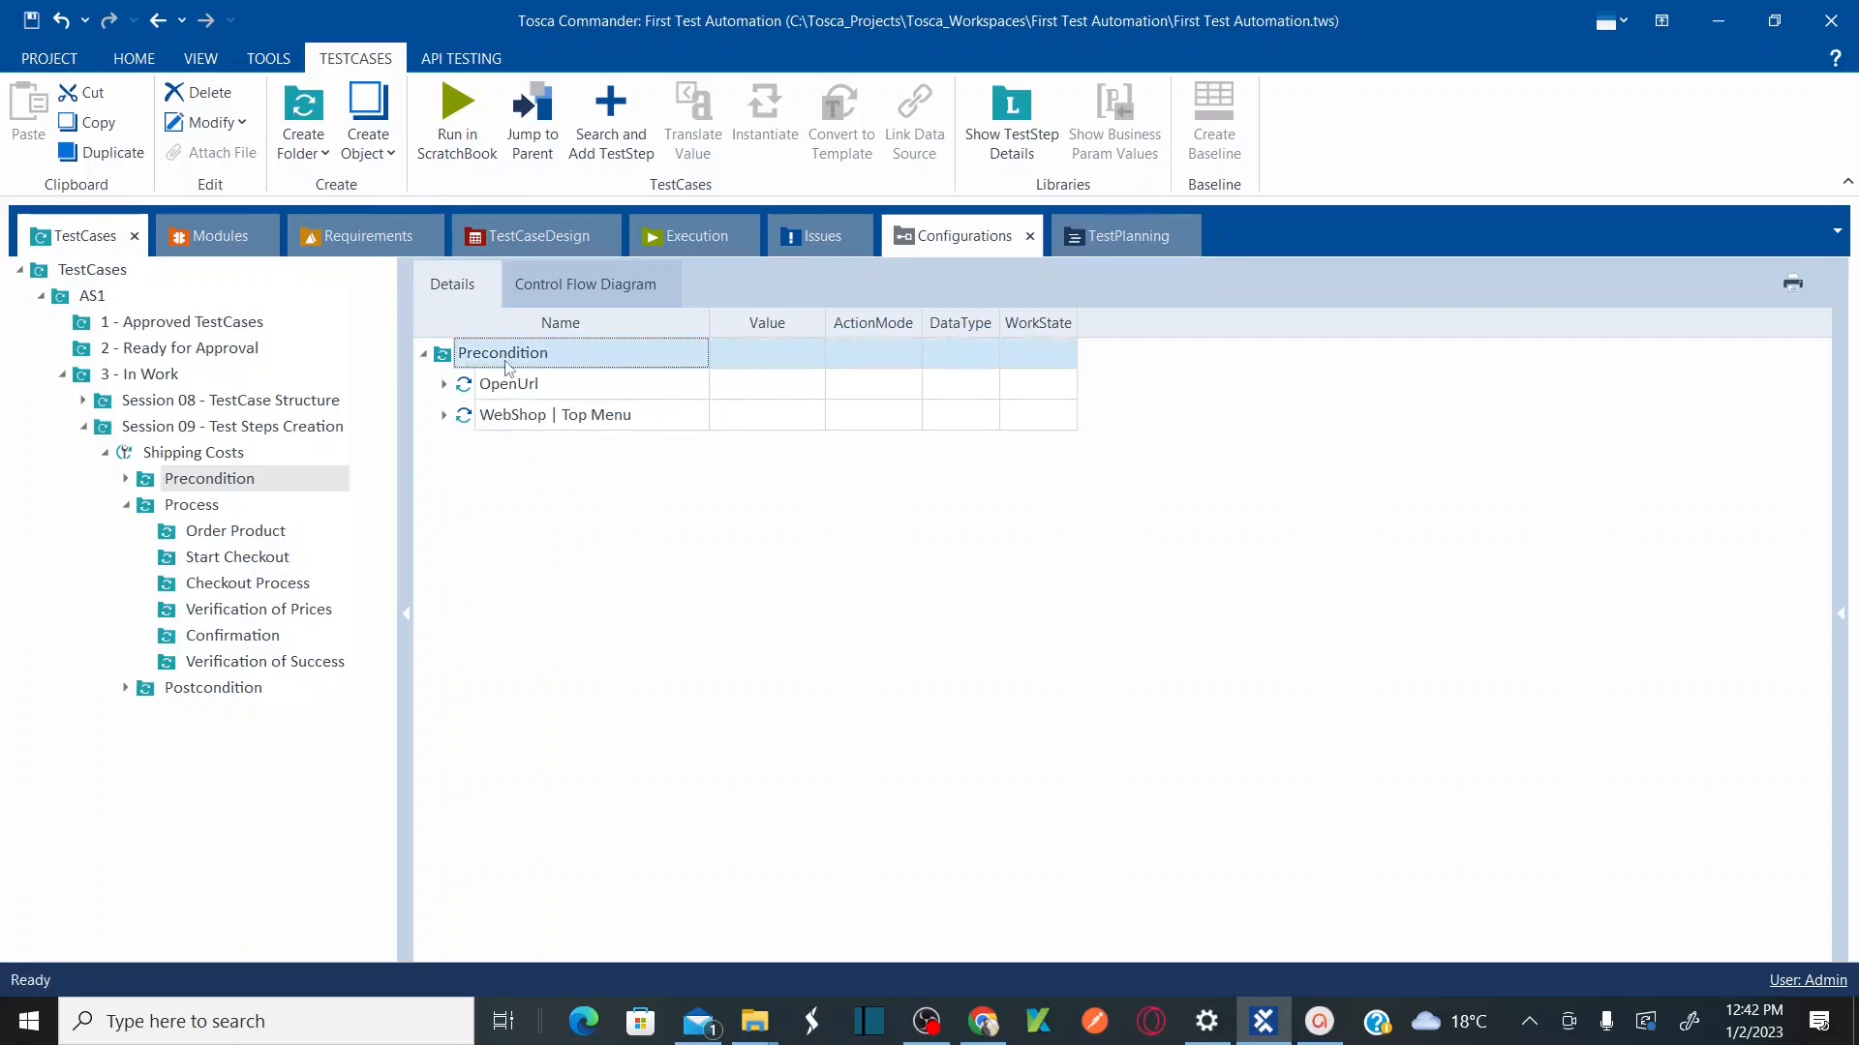
{"action": "key", "text": "ctrl+t"}
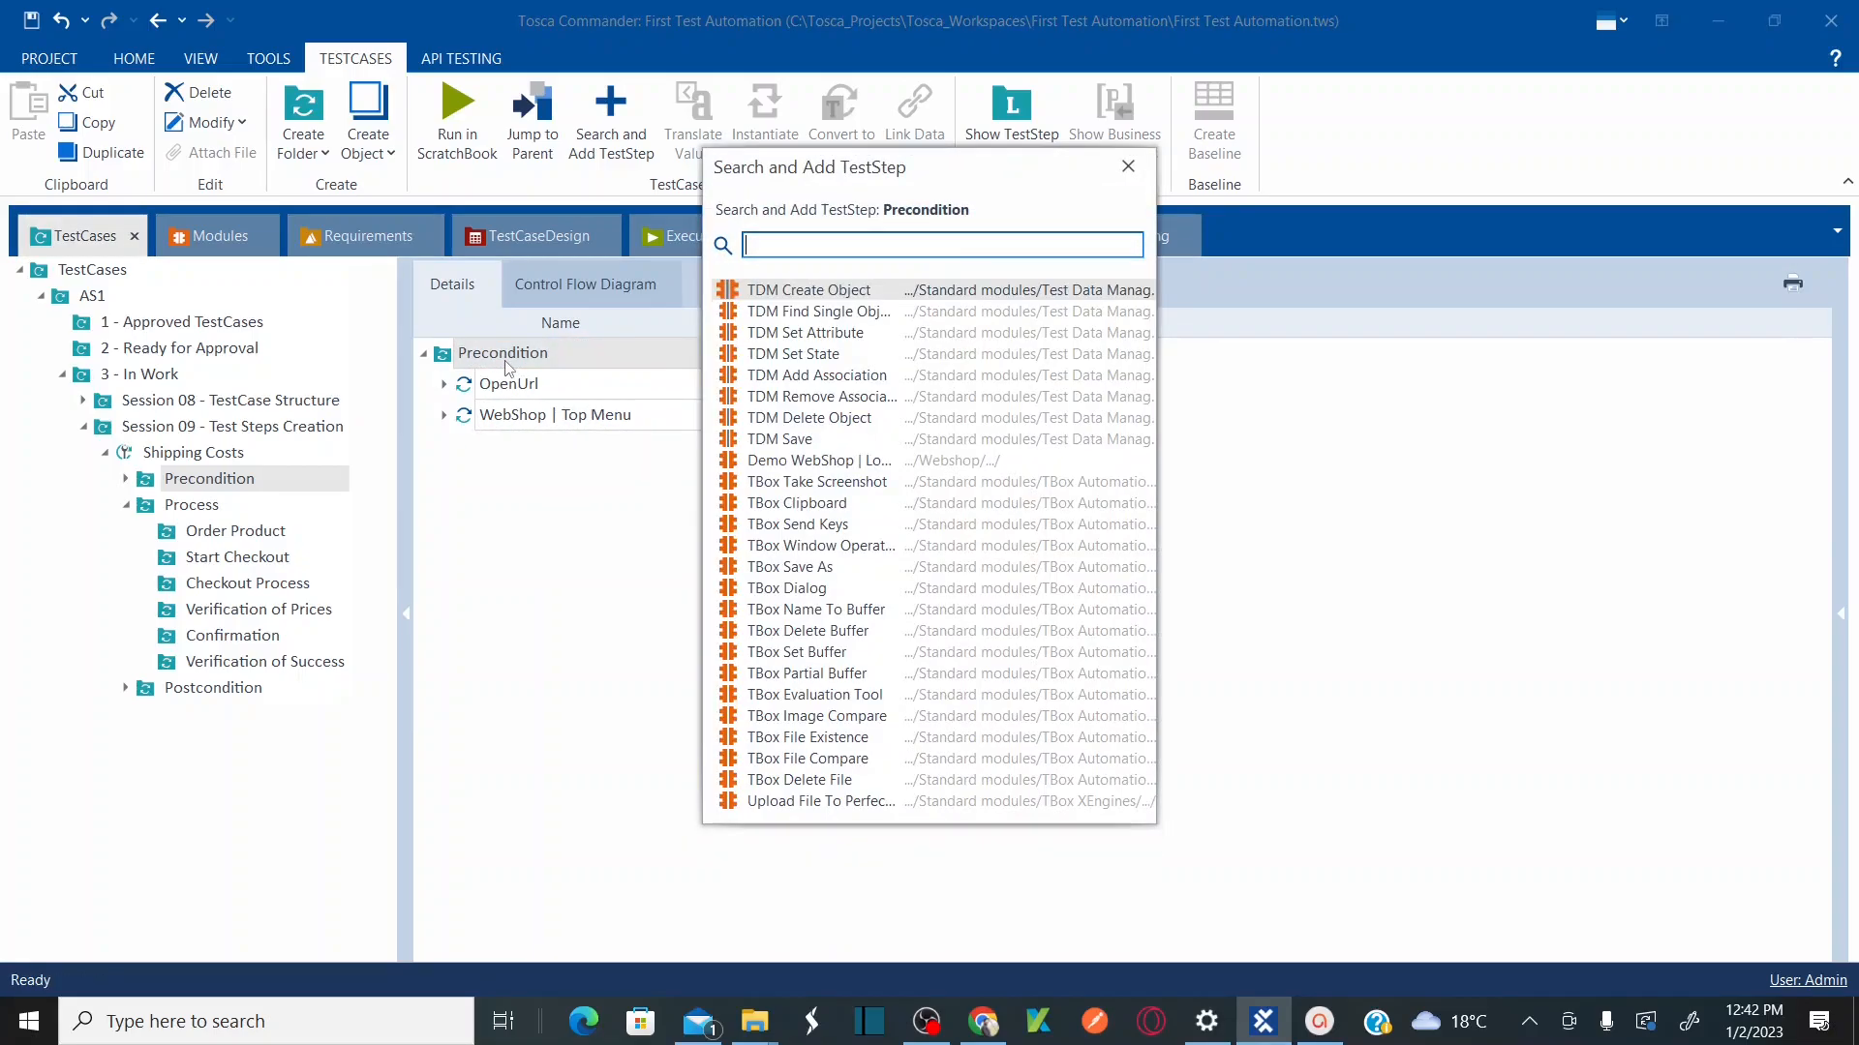
{"action": "type", "text": "login"}
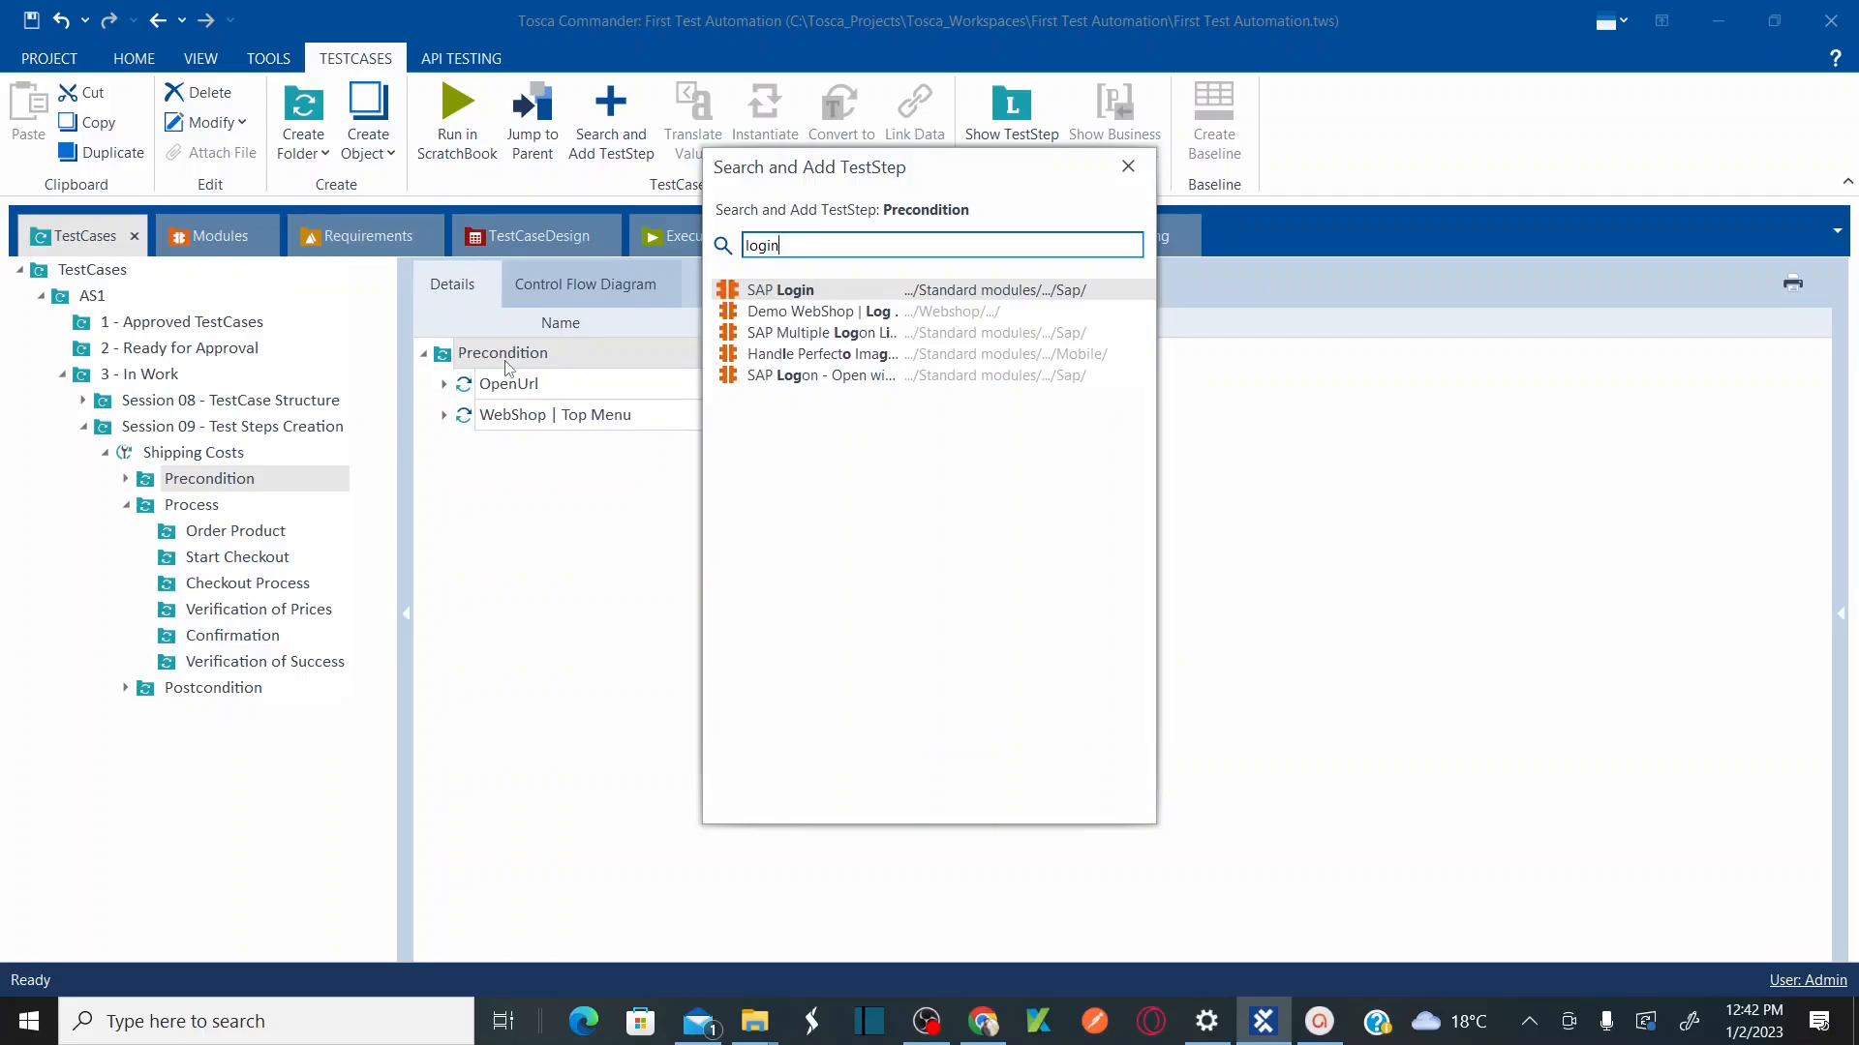
{"action": "double_click", "coordinate": [924, 311]}
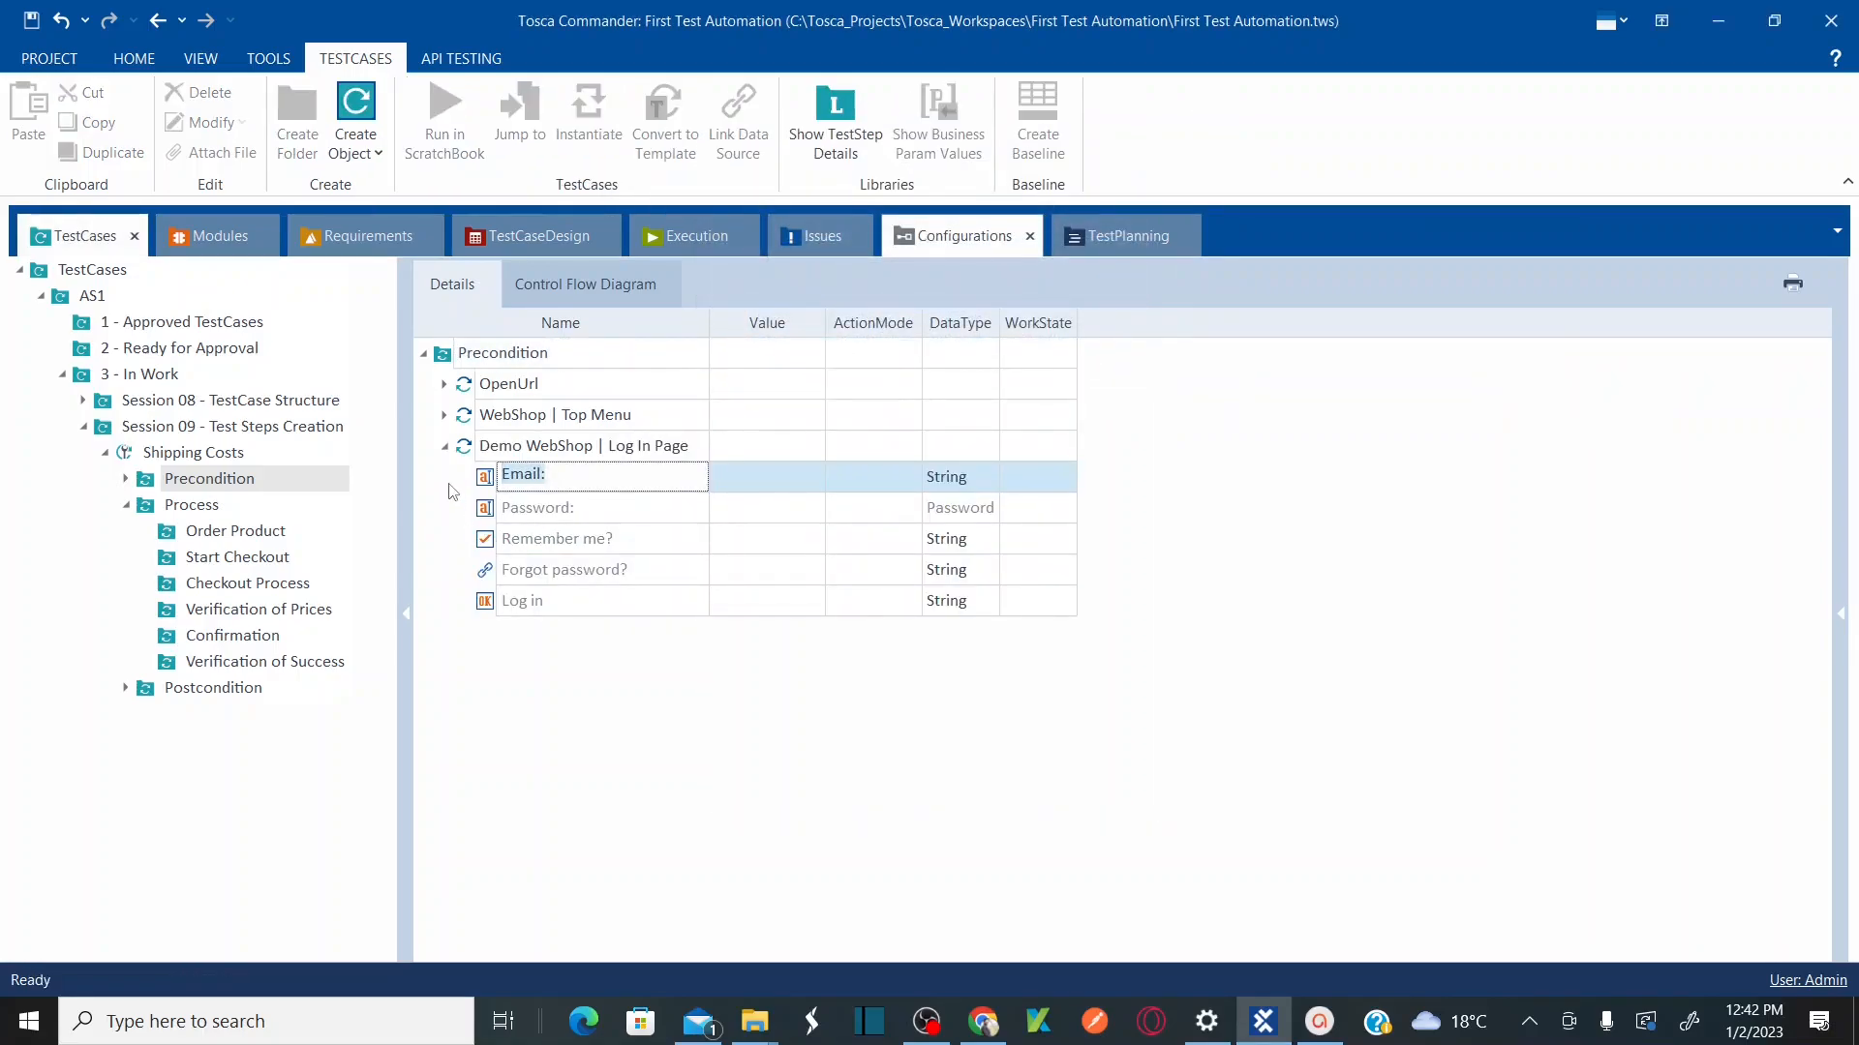
{"action": "left_click", "coordinate": [446, 447]}
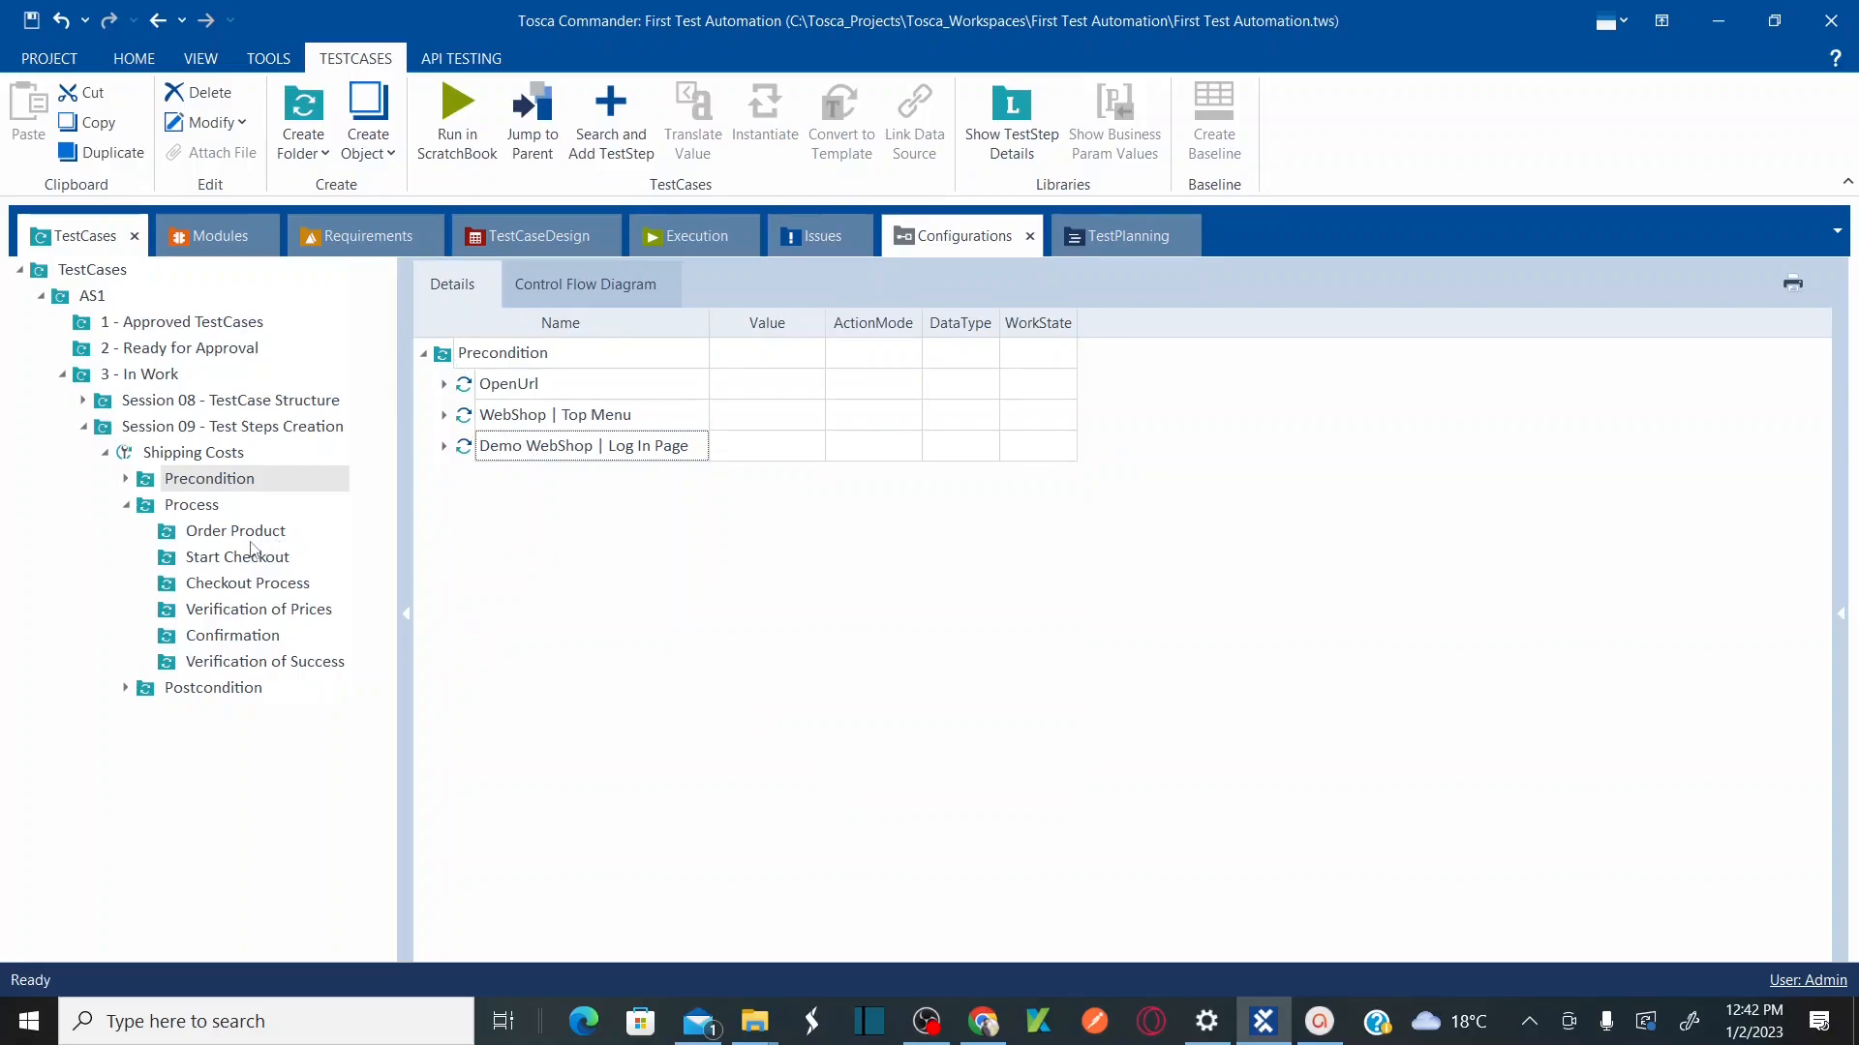
{"action": "left_click", "coordinate": [175, 514]}
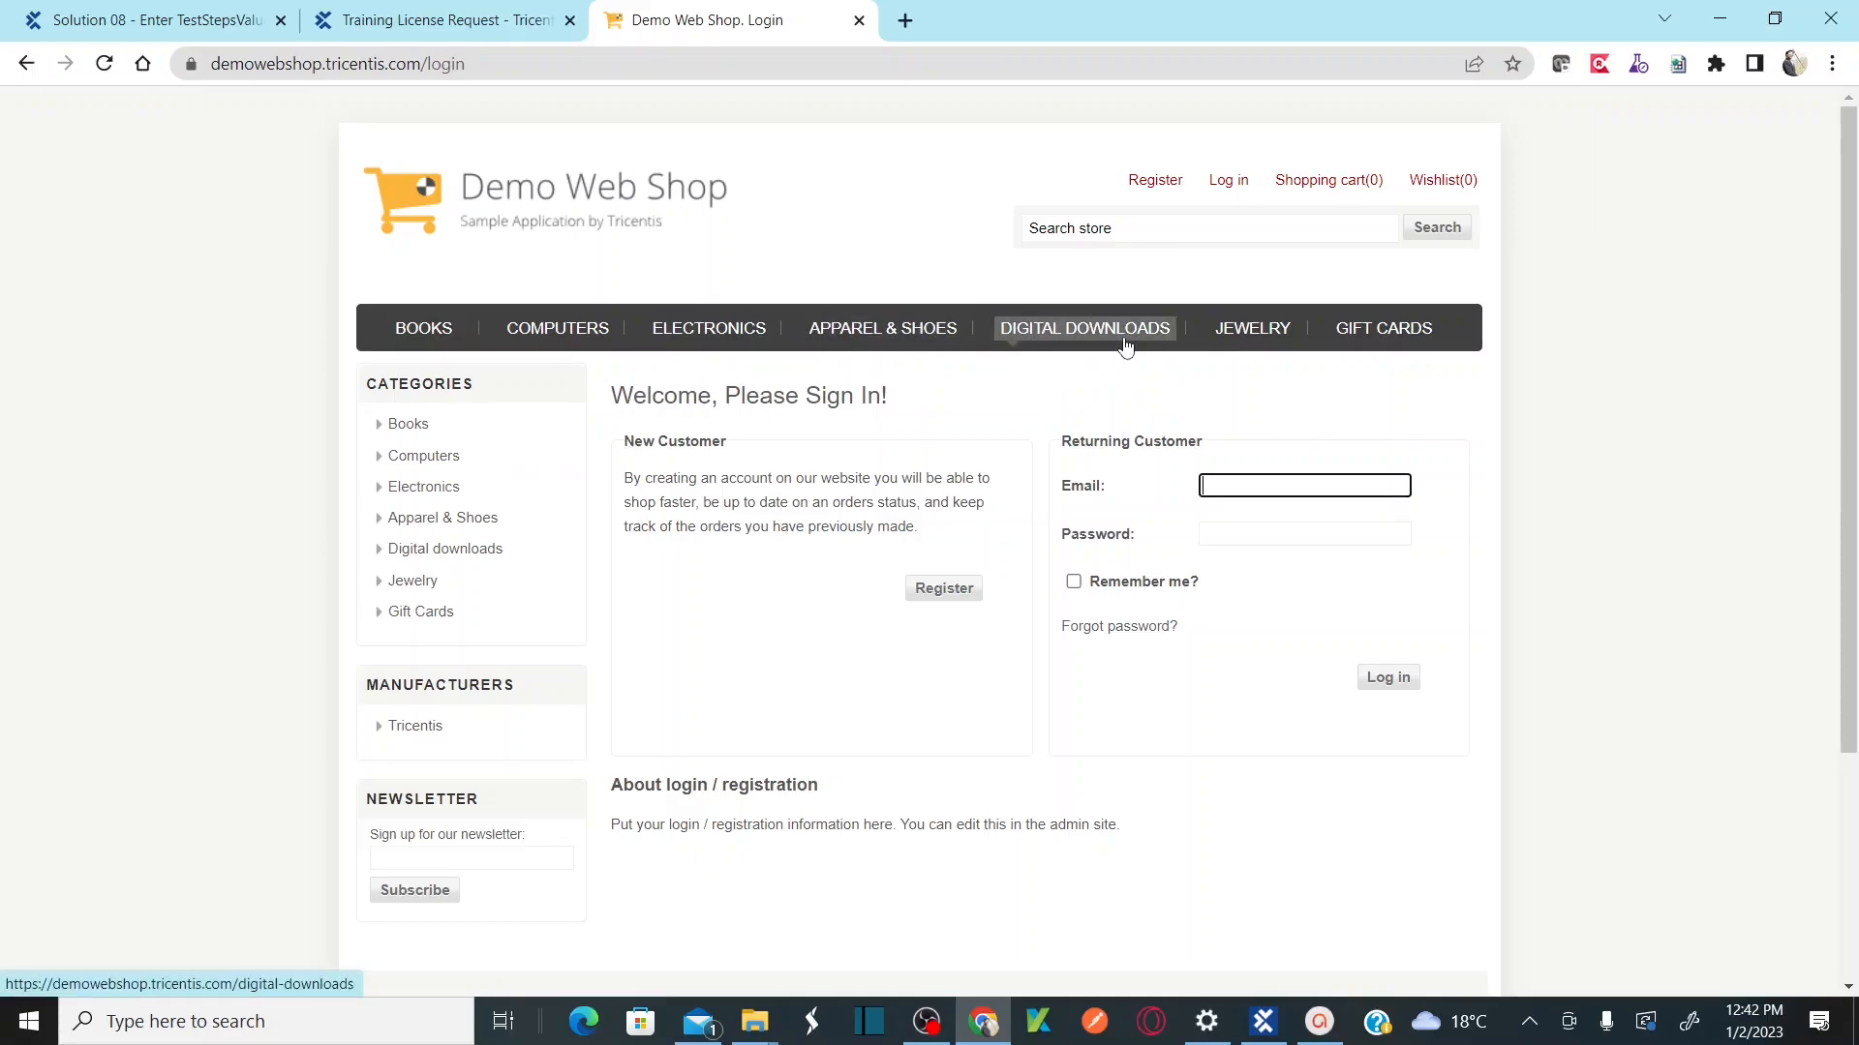
Step: Try to log in to the Demo Web Shop in Chrome with a saved e-mail address and the account password
{"action": "left_click", "coordinate": [1274, 485]}
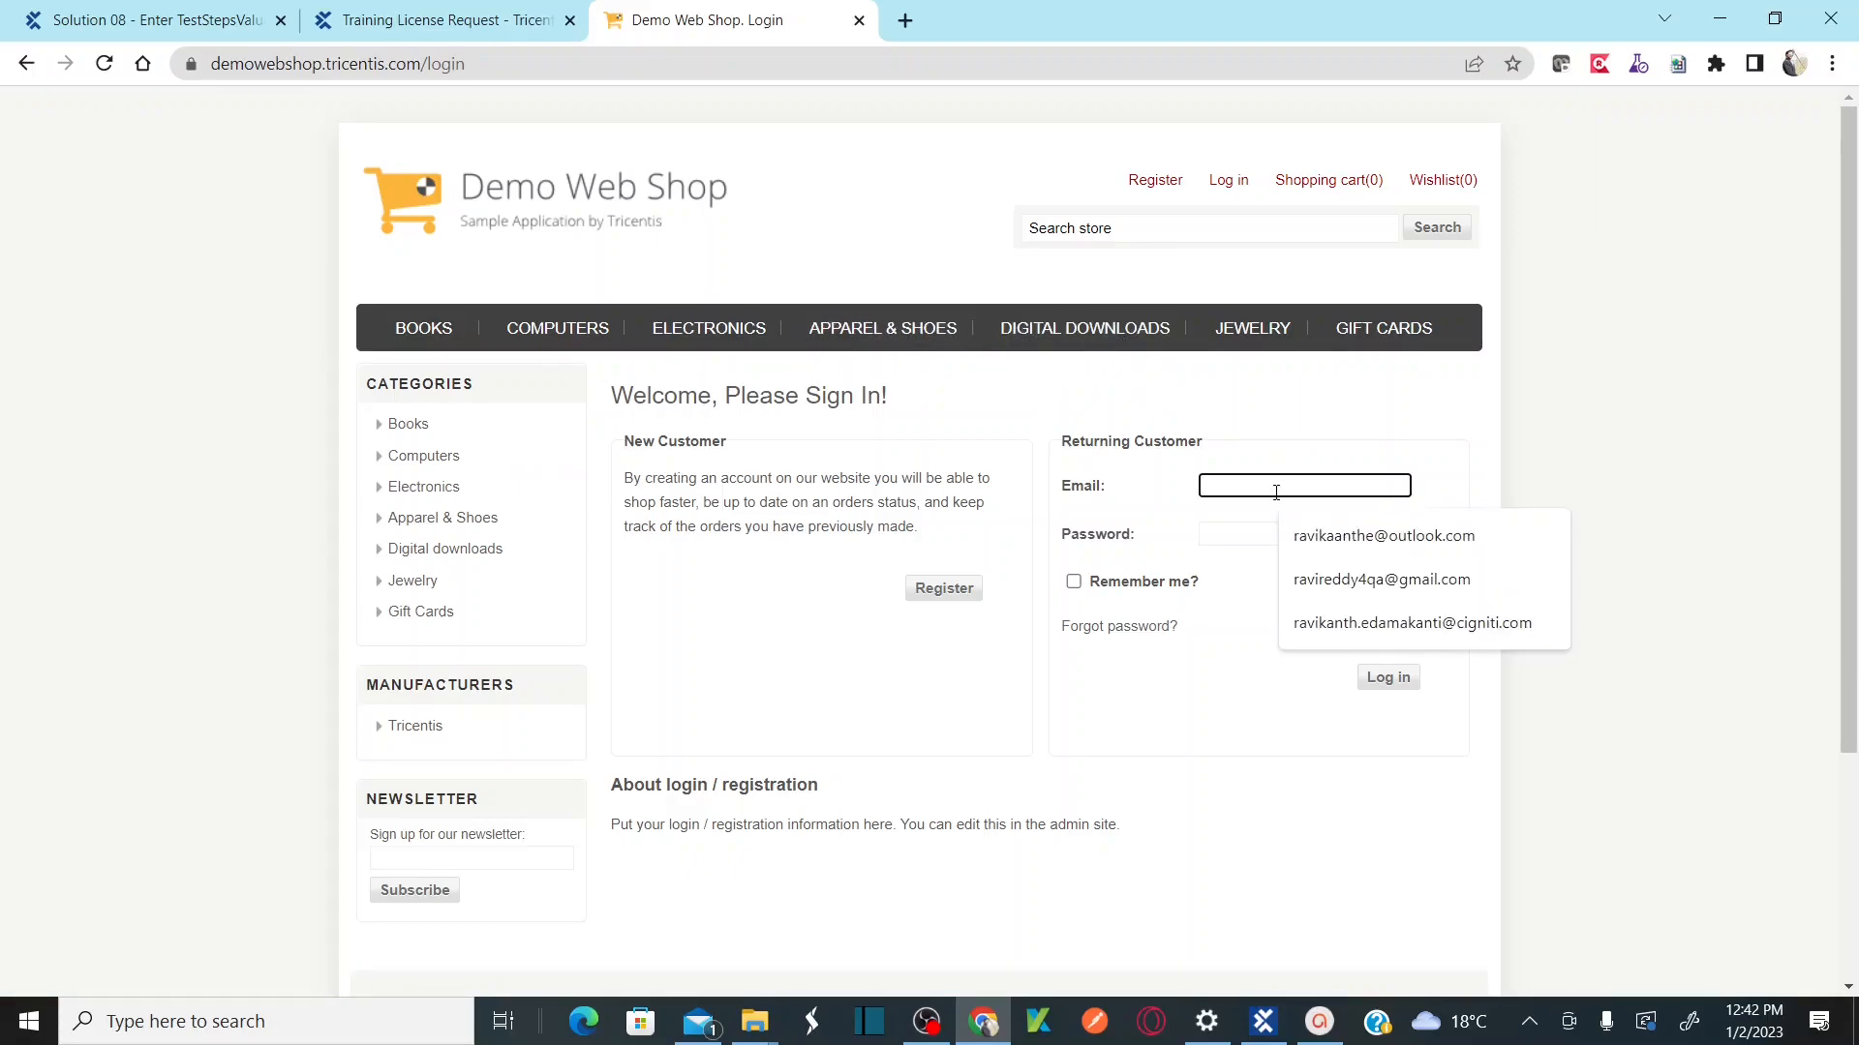
{"action": "left_click", "coordinate": [1430, 622]}
{"action": "left_click", "coordinate": [1256, 531]}
{"action": "type", "text": "********"}
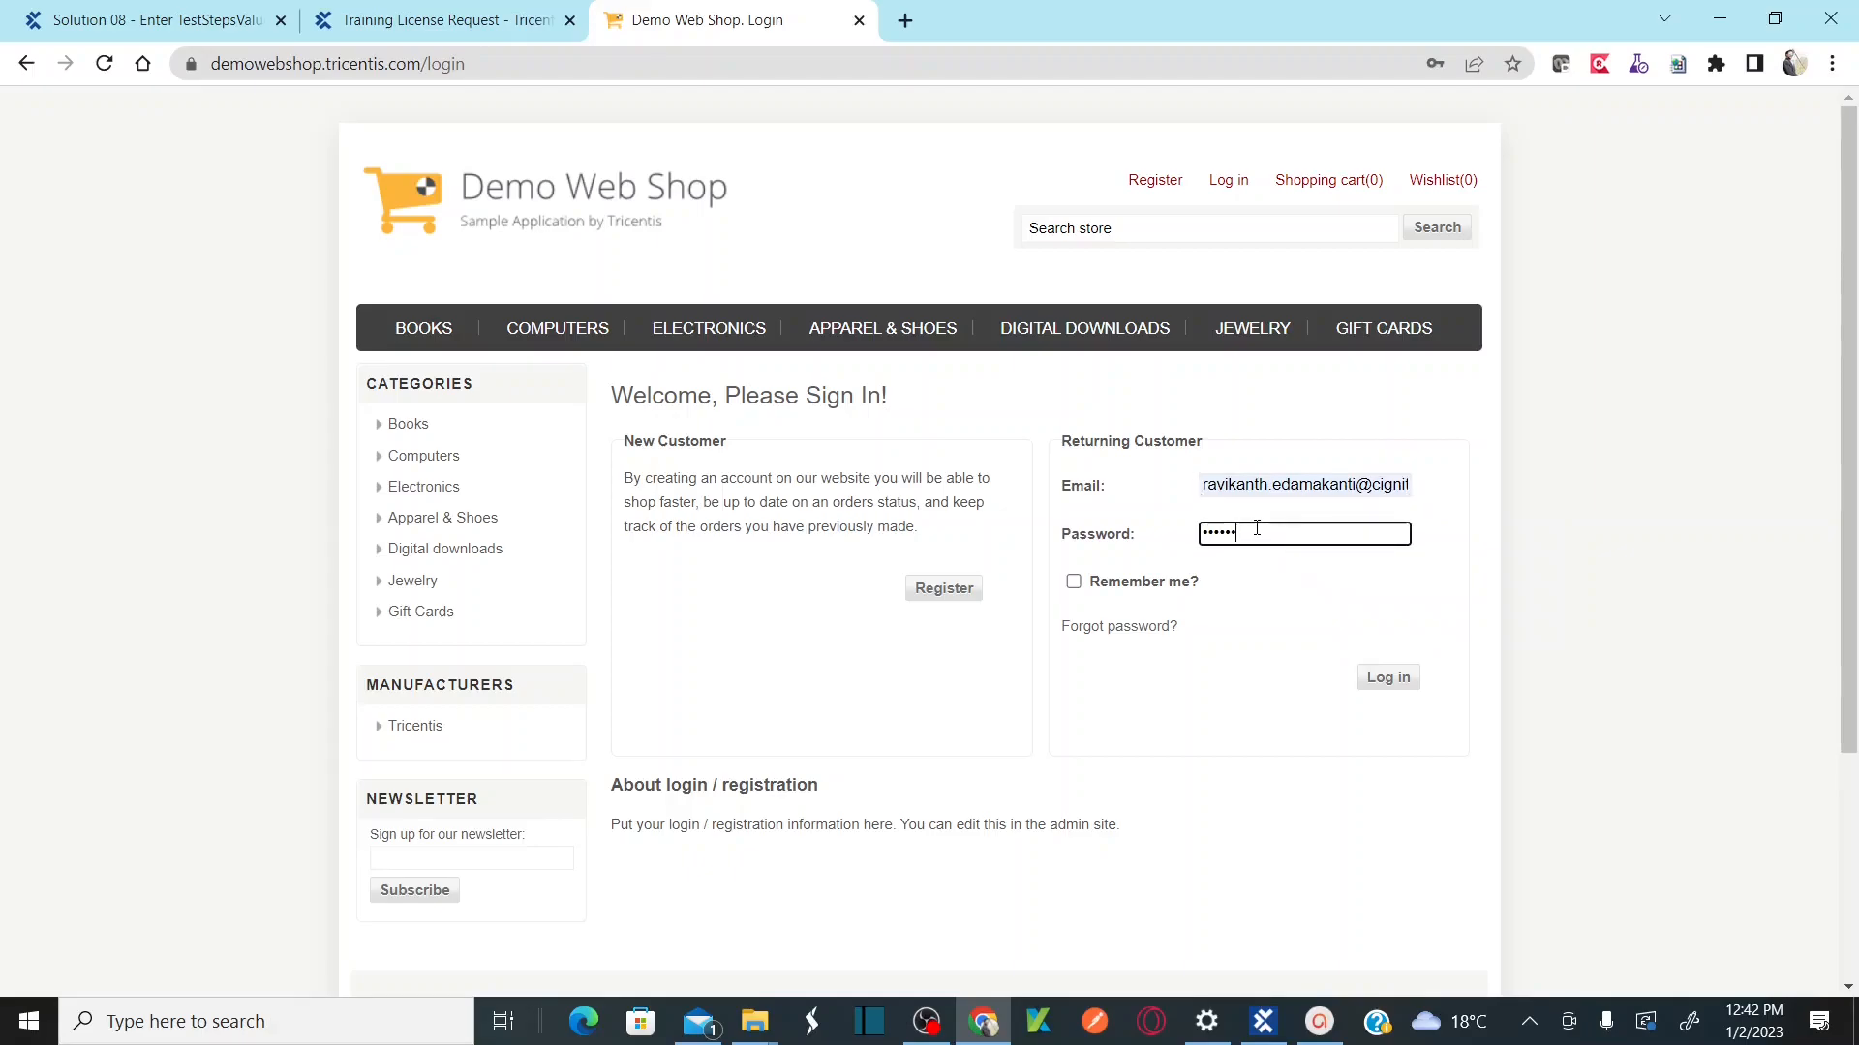
{"action": "key", "text": "Return"}
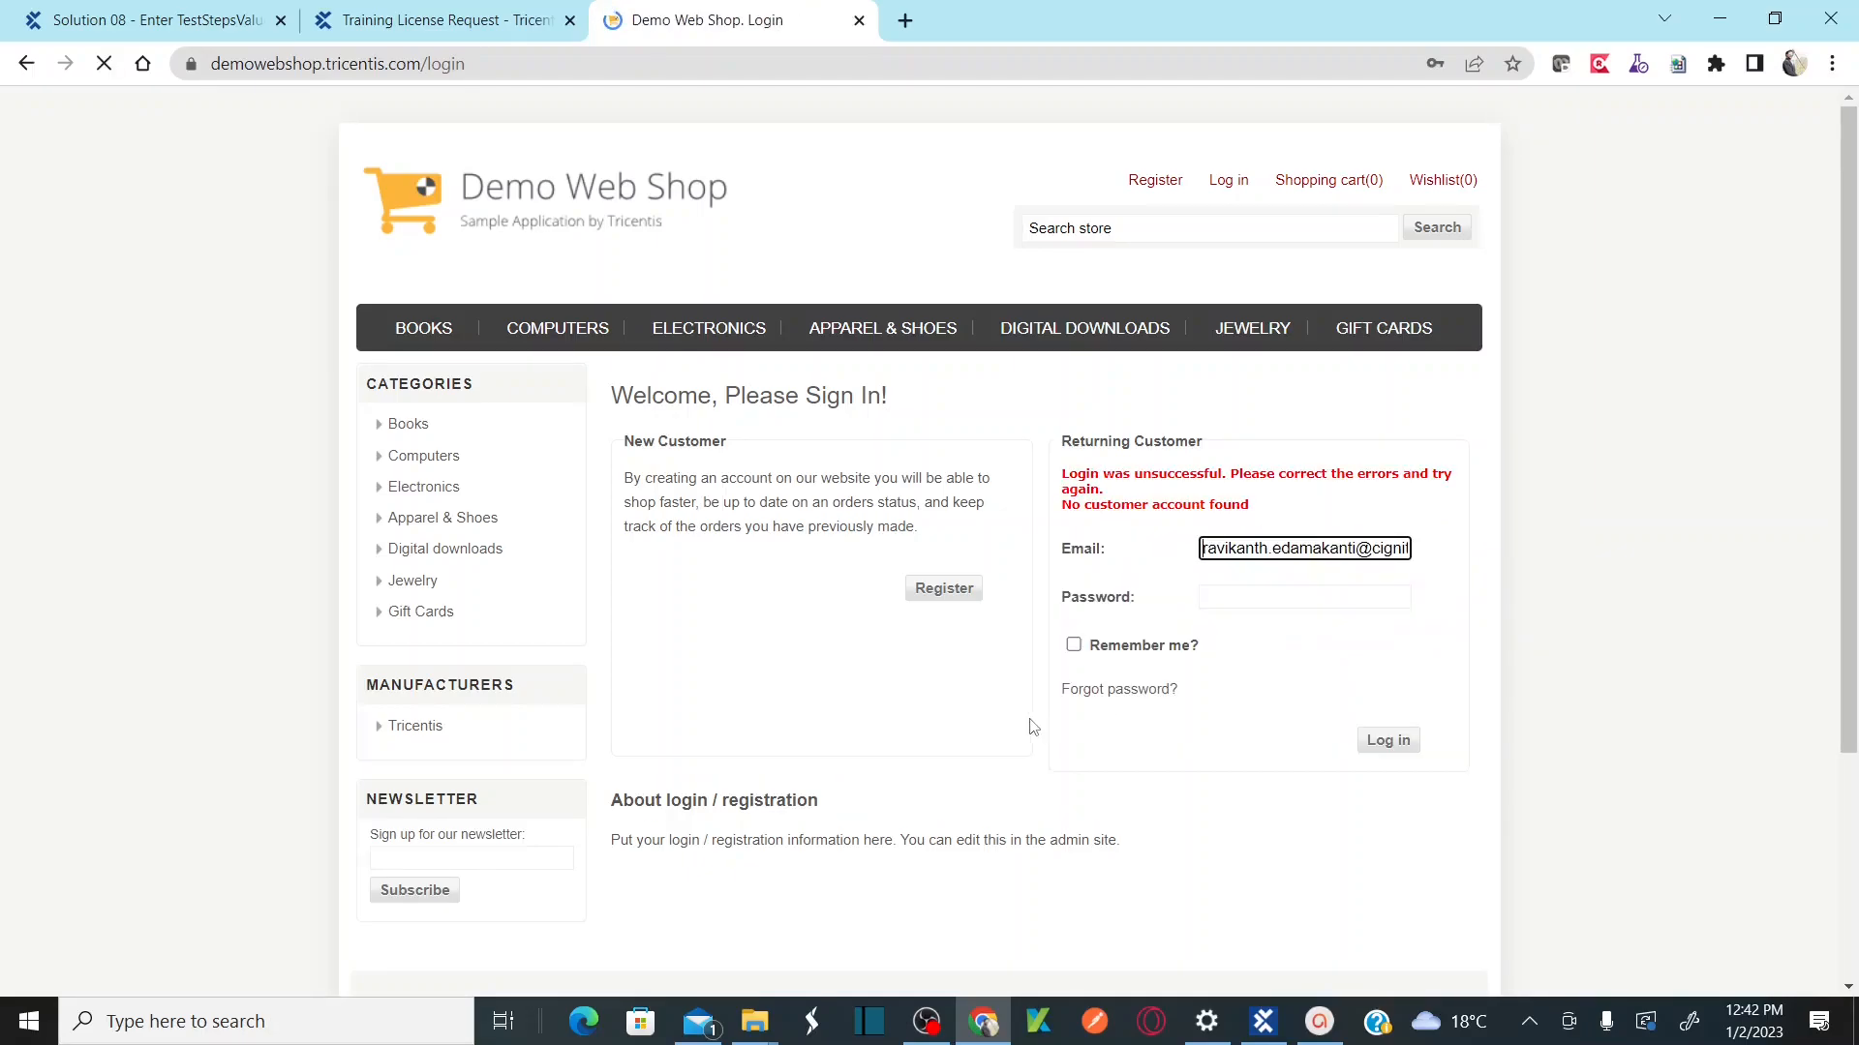
Step: Replace the login e-mail on the Demo Web Shop sign-in form with a different saved e-mail address
{"action": "left_click", "coordinate": [1332, 598]}
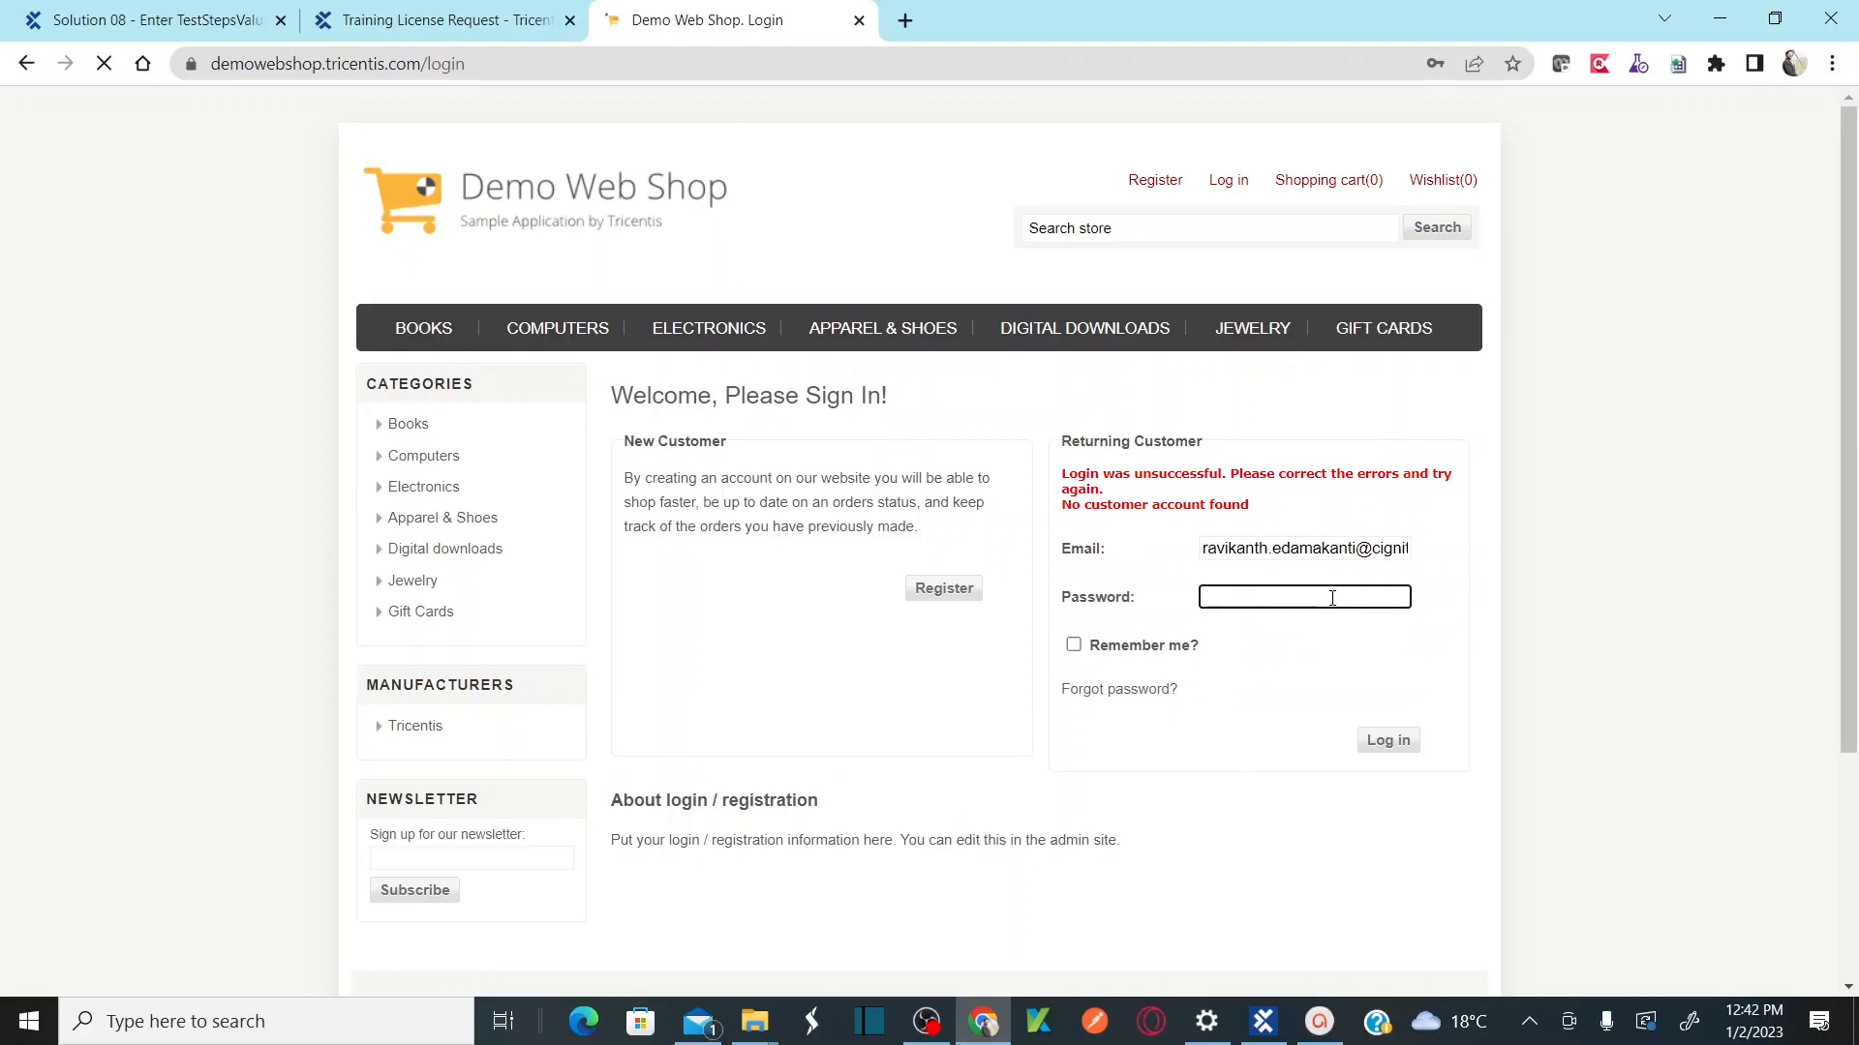
{"action": "key", "text": "shift+Tab"}
{"action": "type", "text": "ravikaanth"}
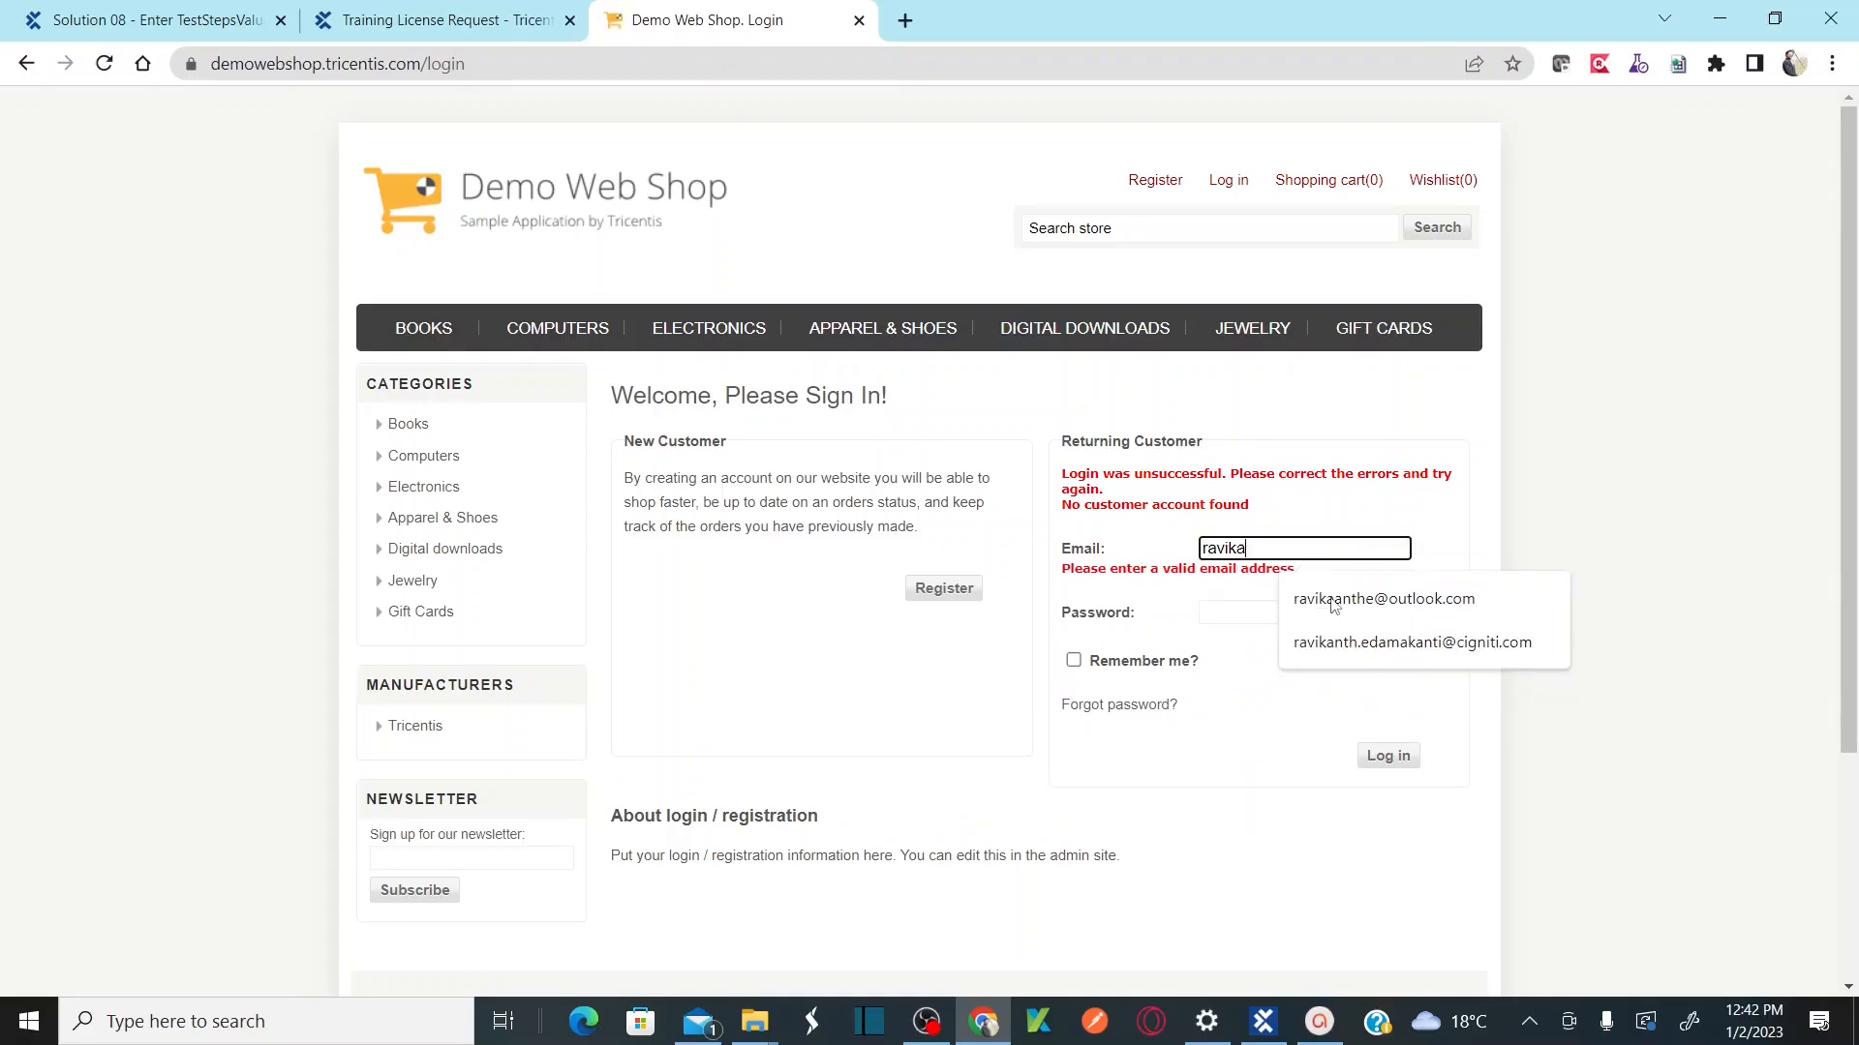
{"action": "key", "text": "BackSpace"}
{"action": "key", "text": "BackSpace"}
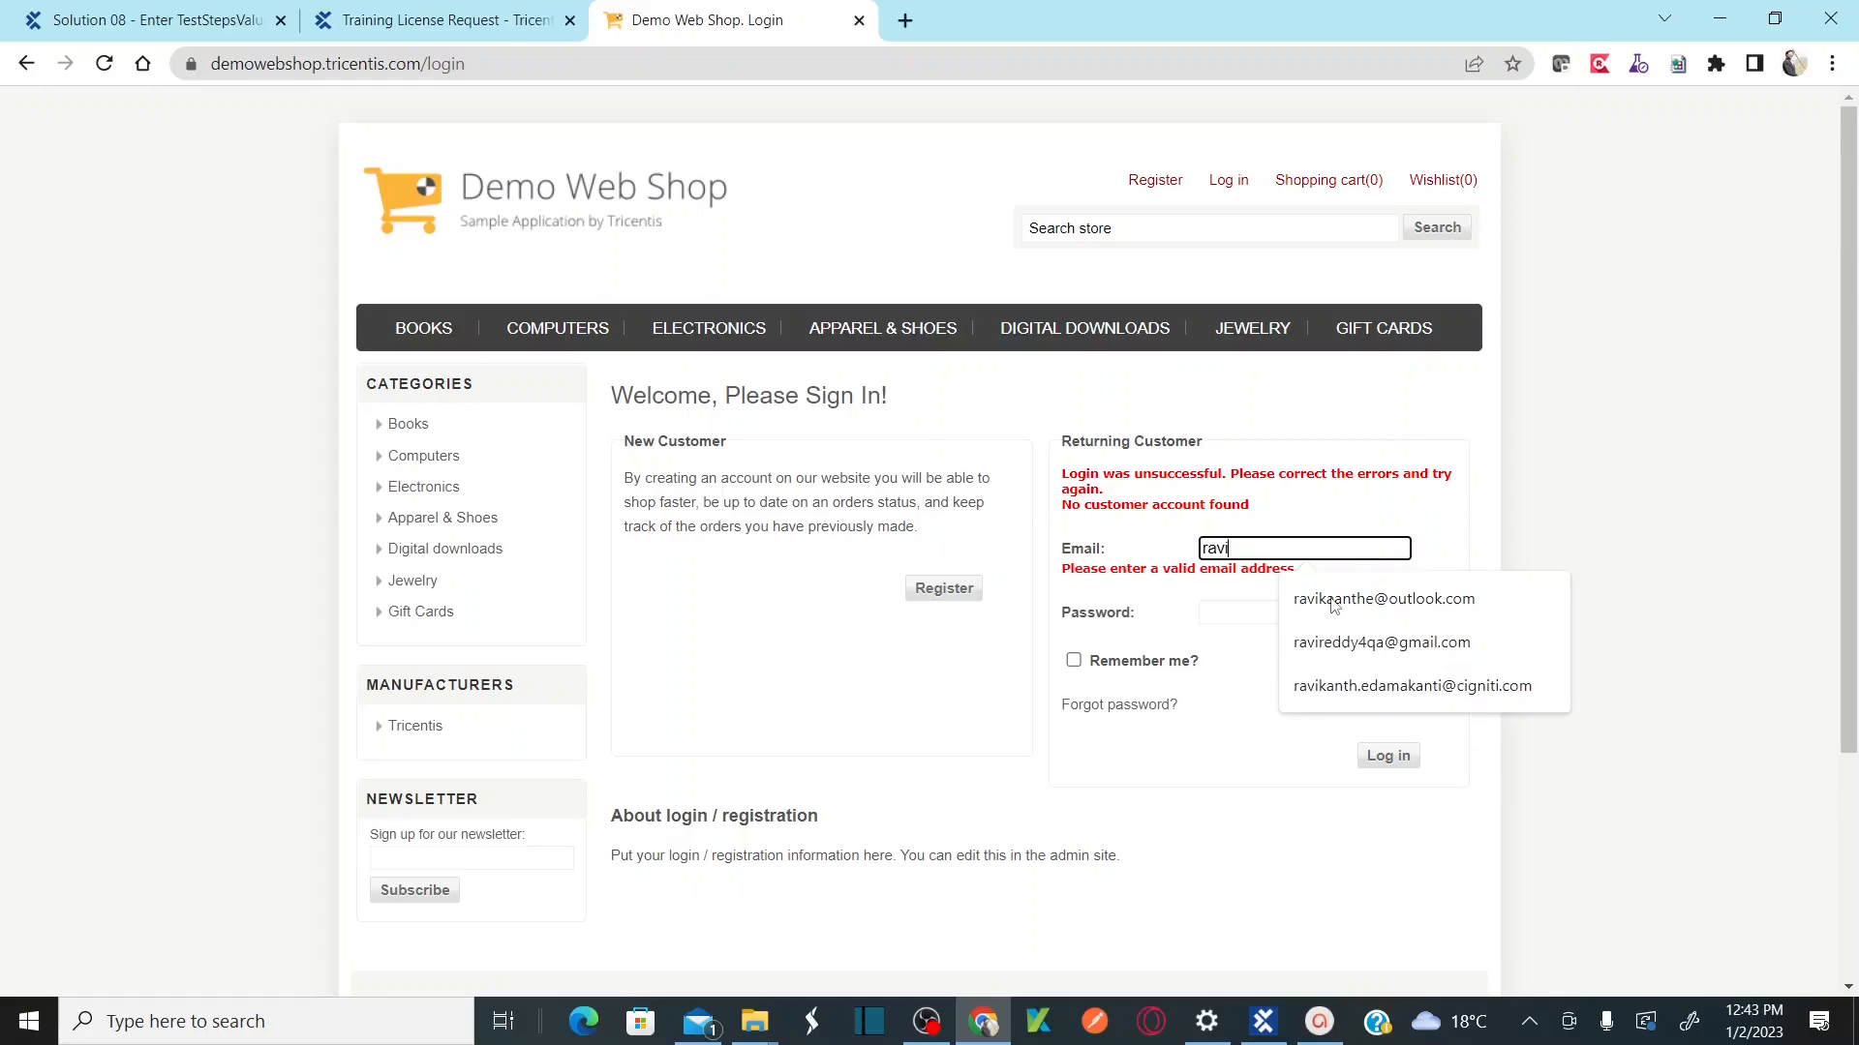
{"action": "left_click", "coordinate": [1351, 641]}
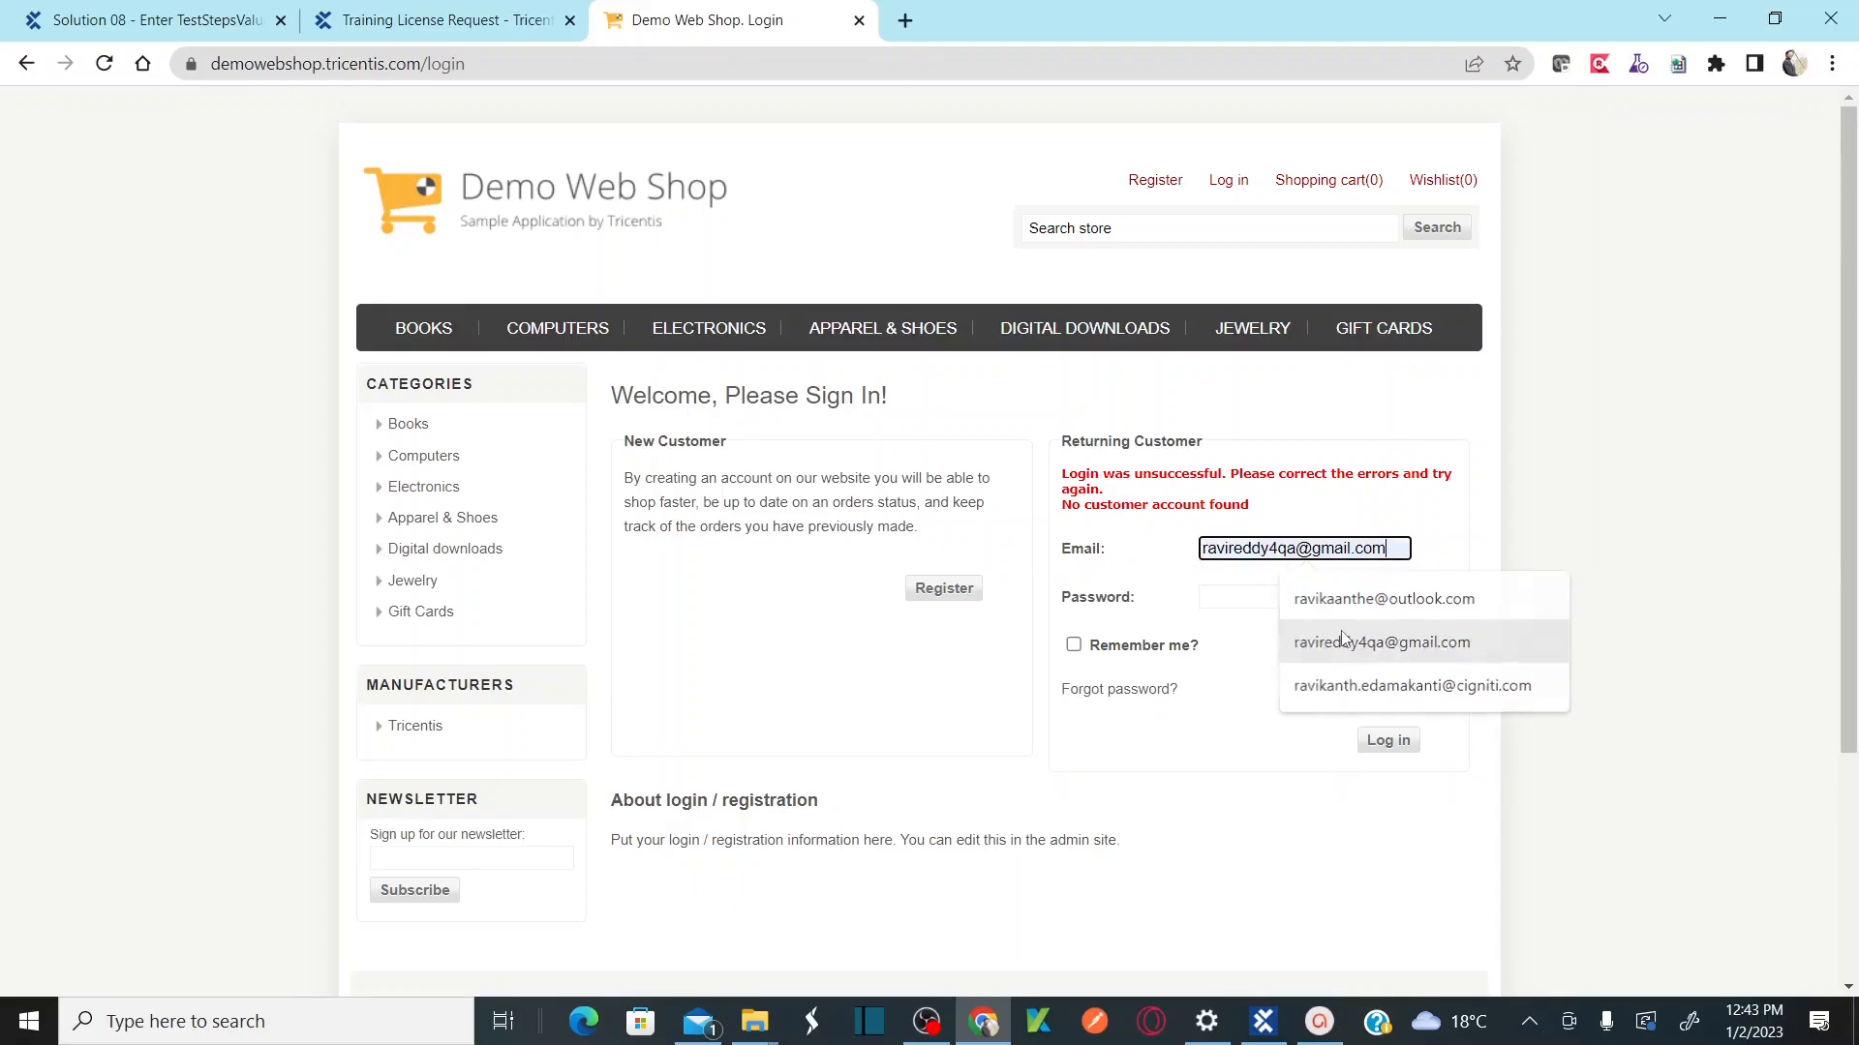
Step: Enter the account password and log in to the Demo Web Shop
{"action": "left_click", "coordinate": [1259, 599]}
{"action": "type", "text": "•••••••"}
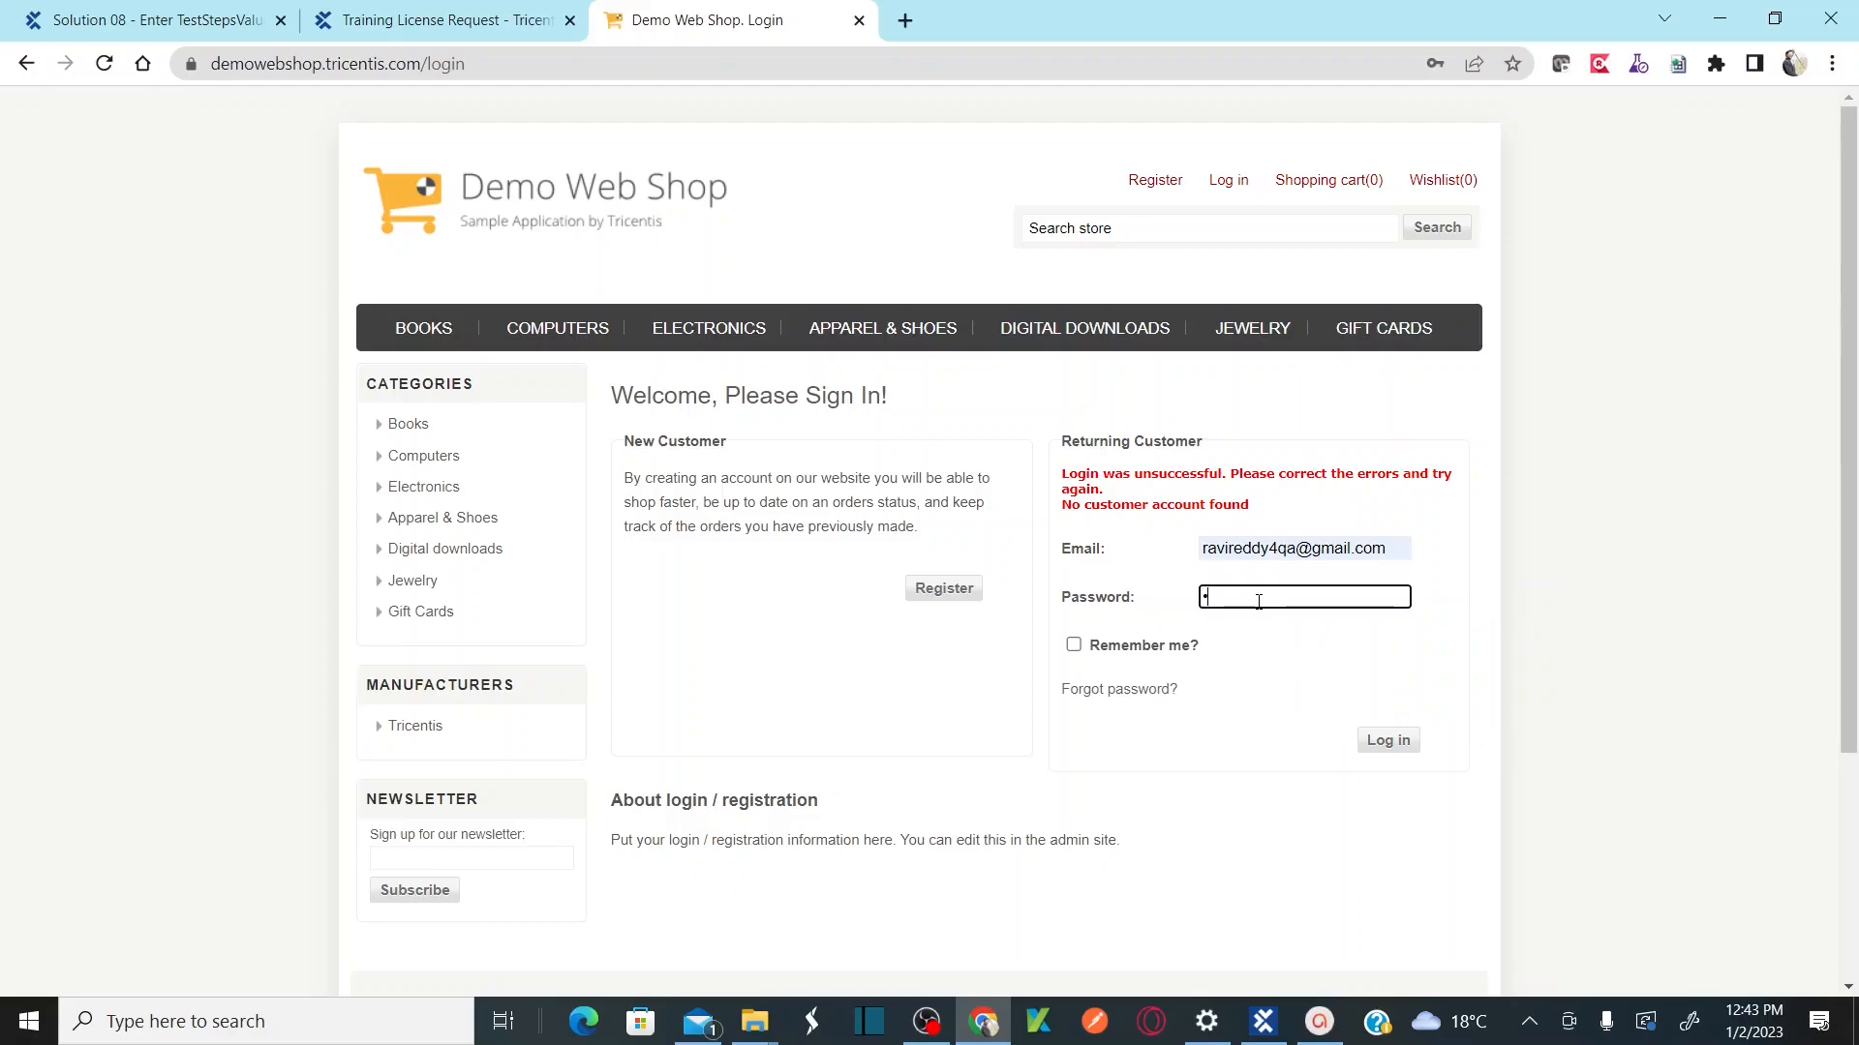
{"action": "type", "text": "••"}
{"action": "key", "text": "BackSpace"}
{"action": "key", "text": "BackSpace"}
{"action": "key", "text": "BackSpace"}
{"action": "key", "text": "BackSpace"}
{"action": "key", "text": "BackSpace"}
{"action": "key", "text": "BackSpace"}
{"action": "key", "text": "BackSpace"}
{"action": "key", "text": "BackSpace"}
{"action": "key", "text": "BackSpace"}
{"action": "type", "text": "•••••••••••"}
{"action": "key", "text": "Return"}
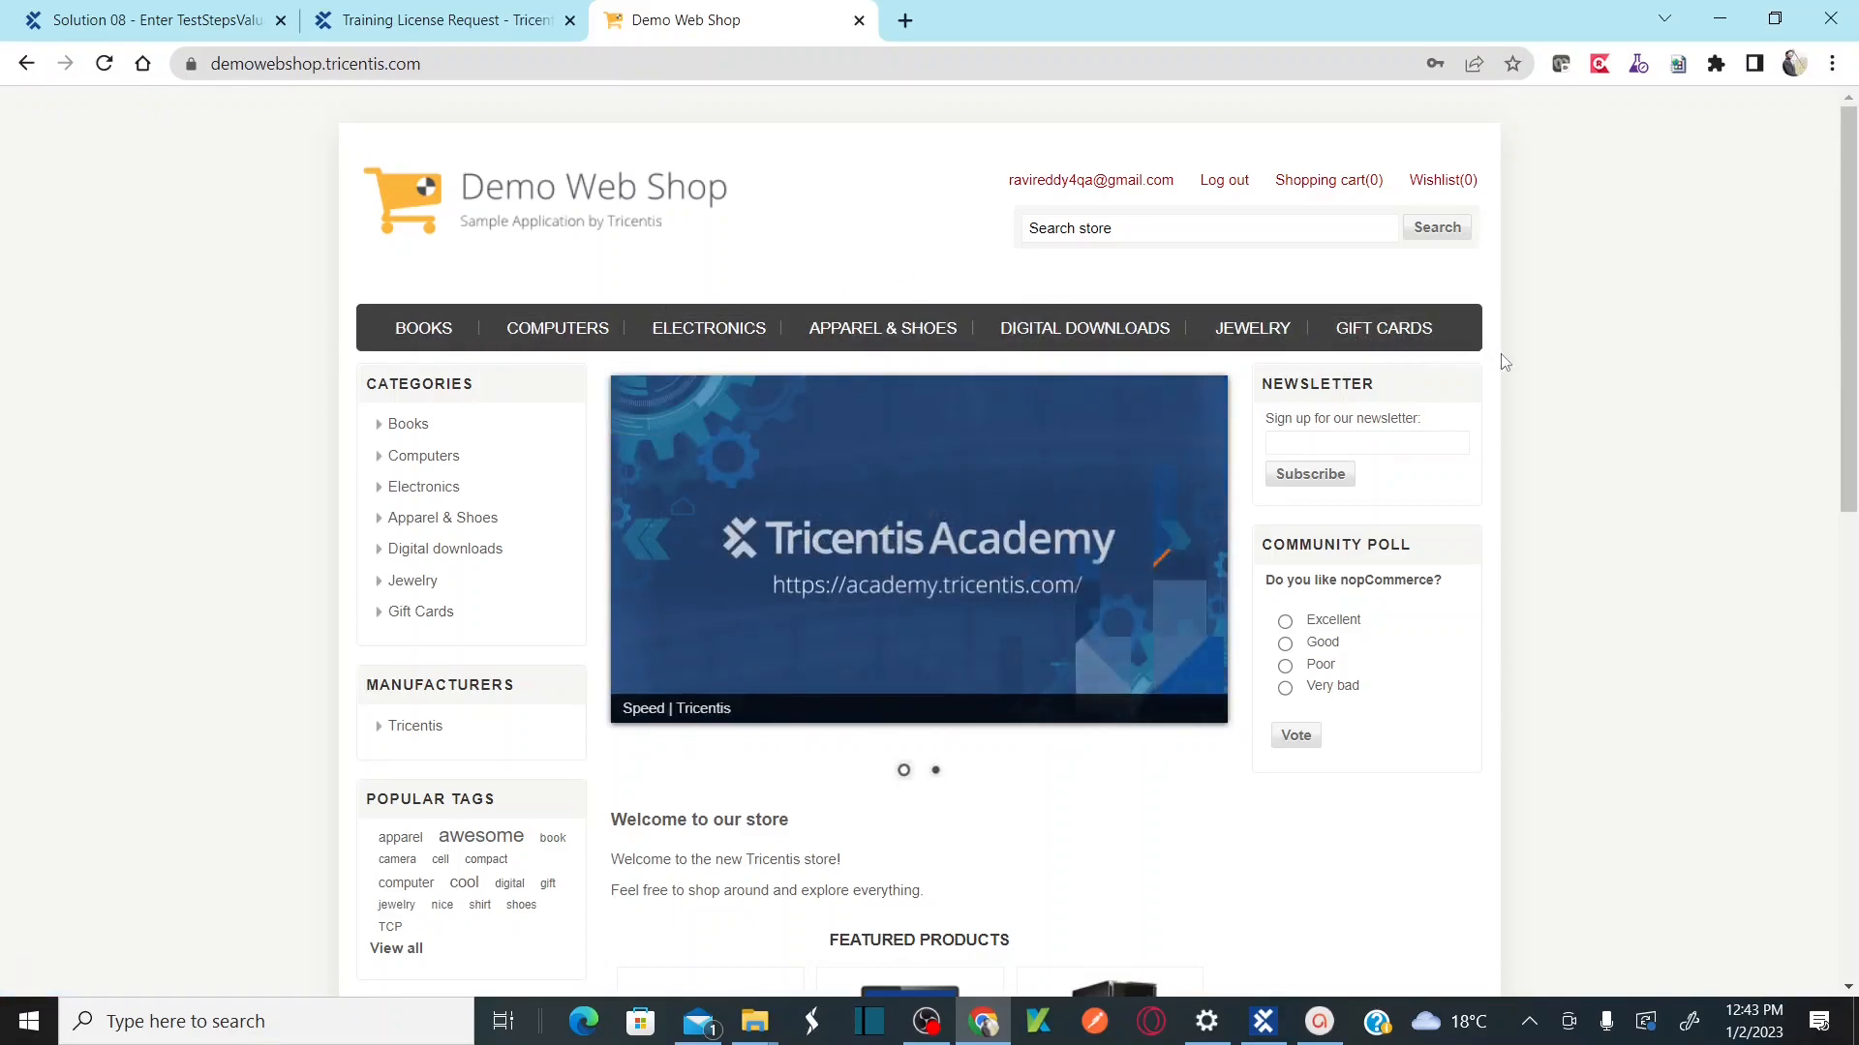
Step: Switch to Tosca Commander, search for "product c" and add the Webshop | Products Choice Tab module as a test step under Order Product
{"action": "key", "text": "alt+Tab"}
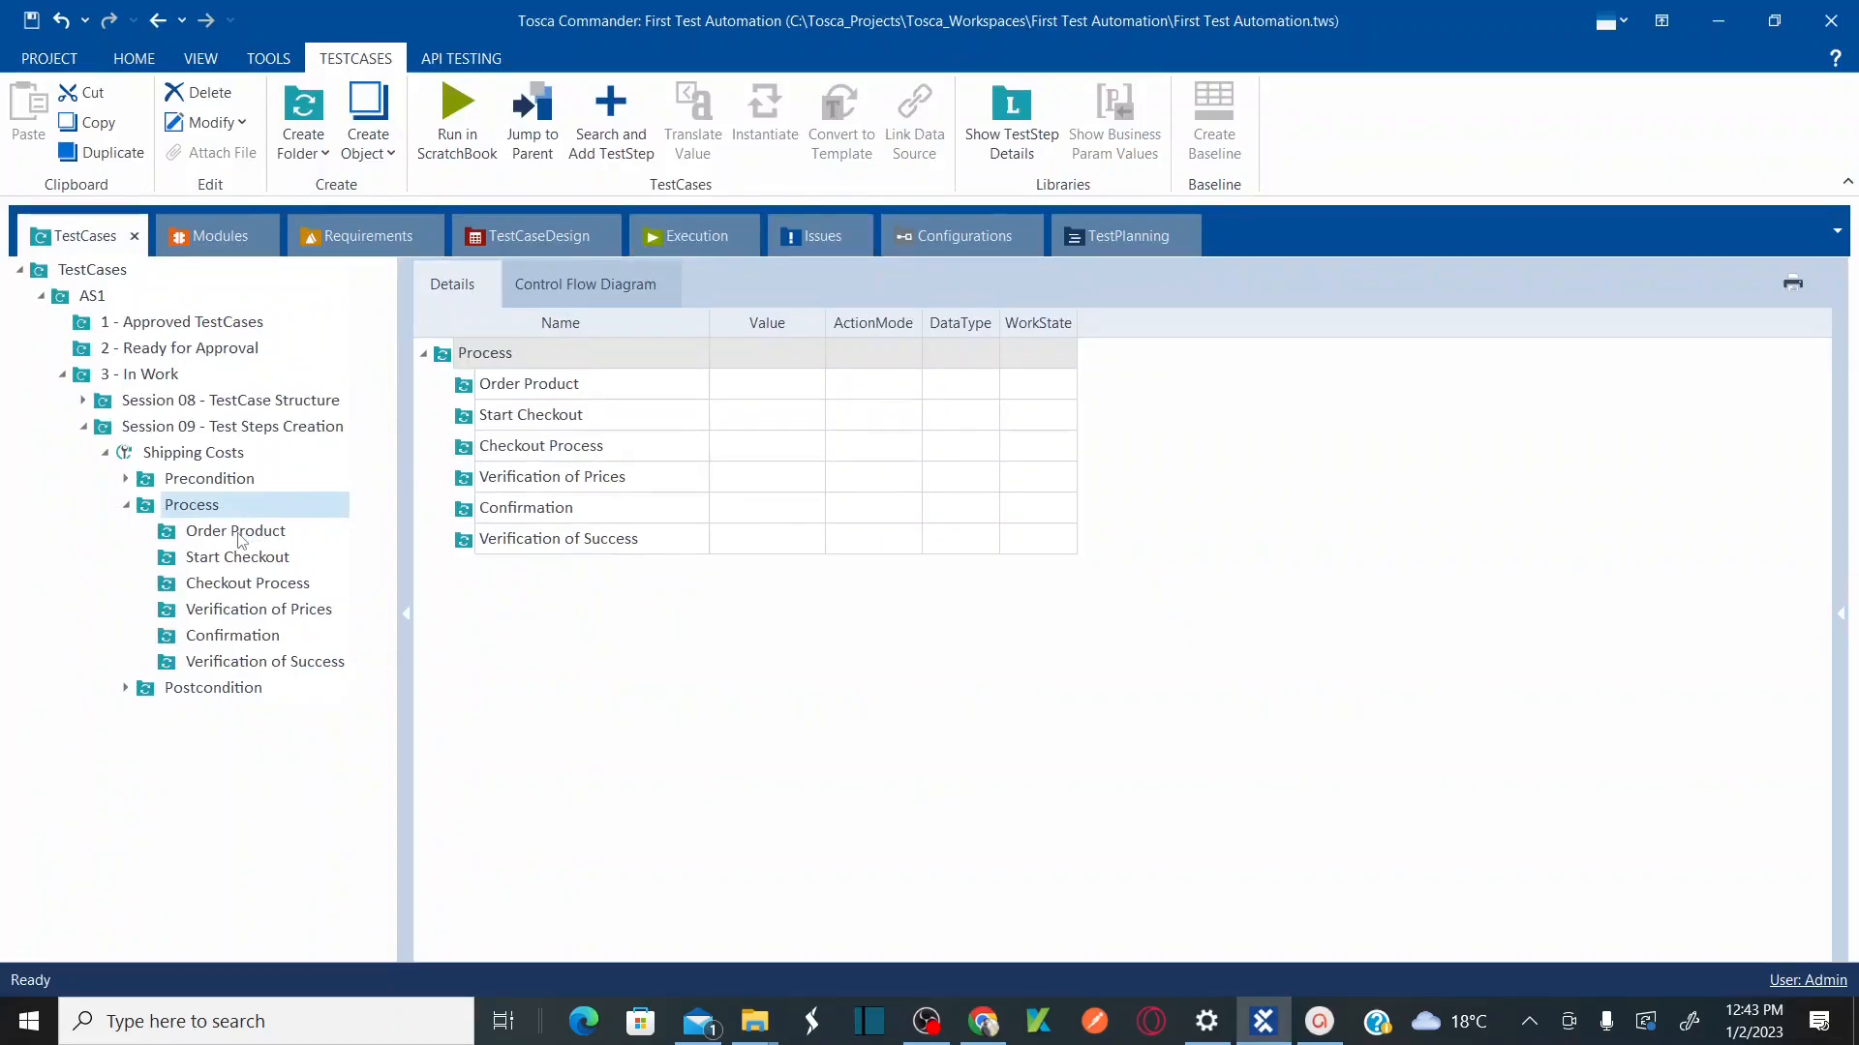
{"action": "left_click", "coordinate": [241, 539]}
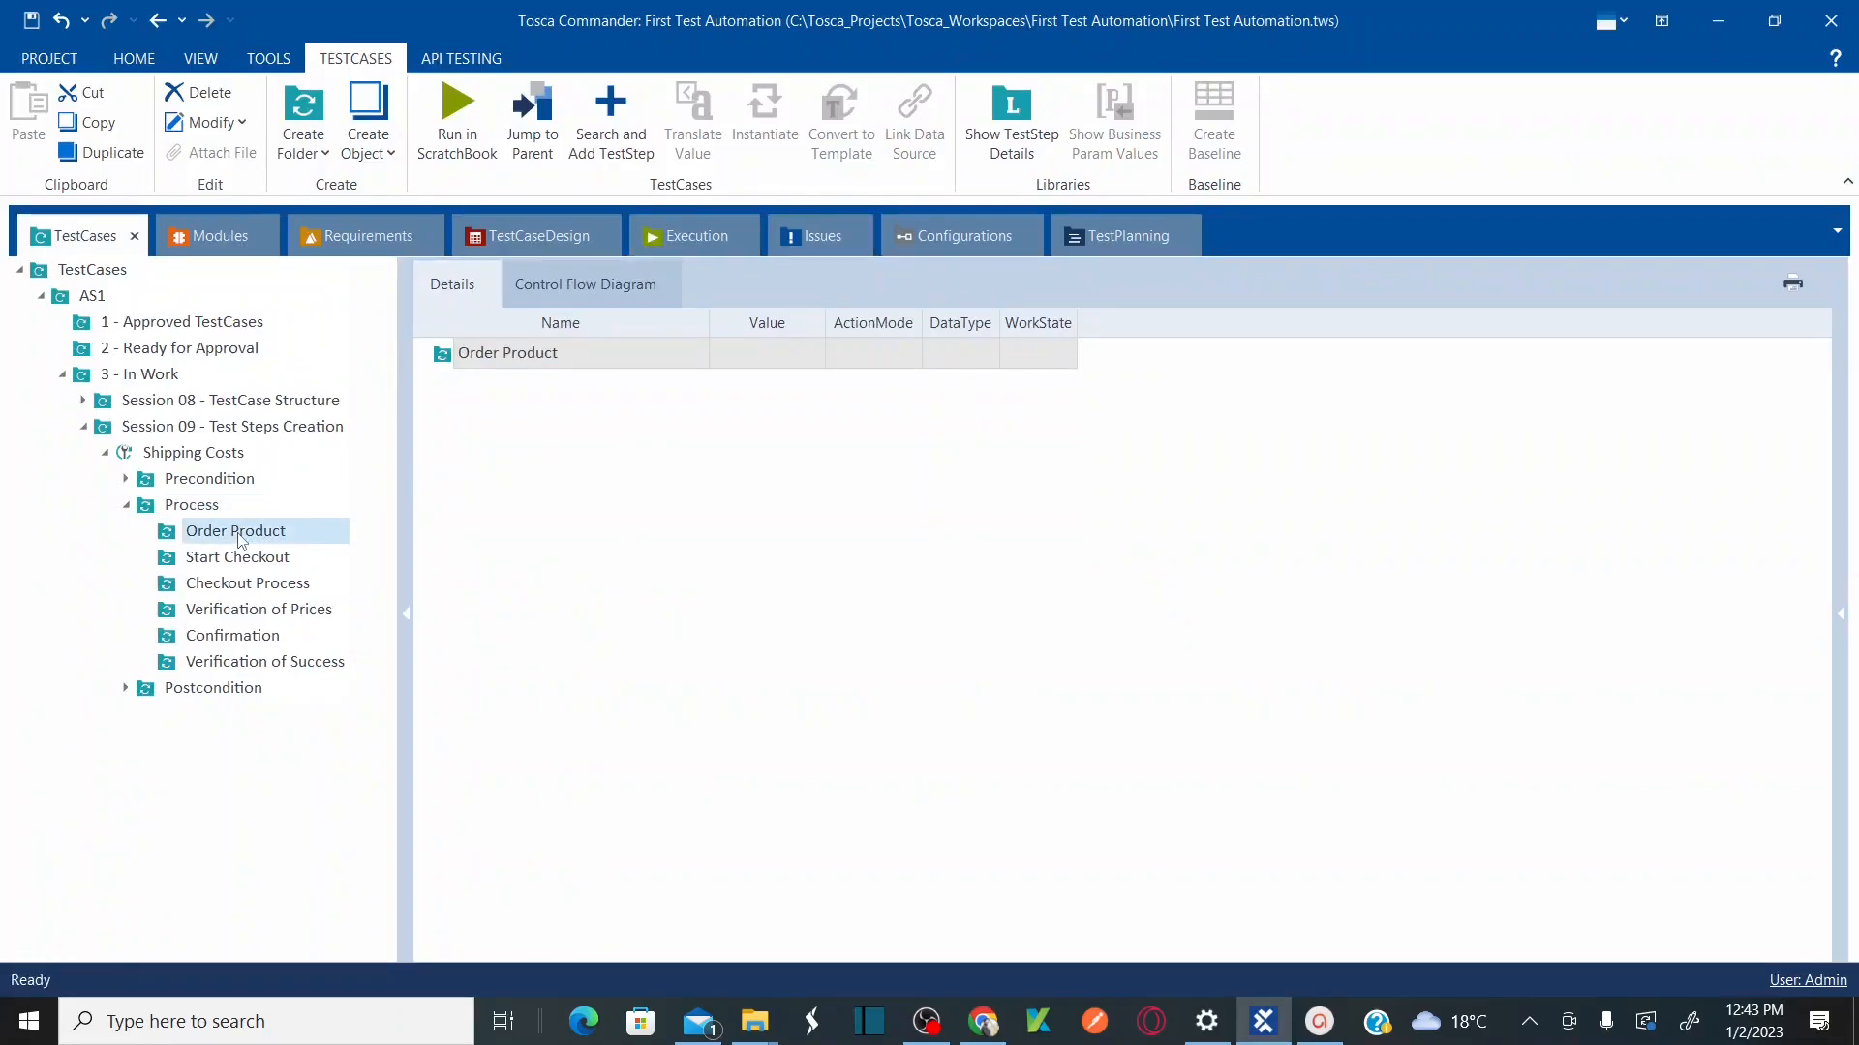
{"action": "left_click", "coordinate": [493, 357]}
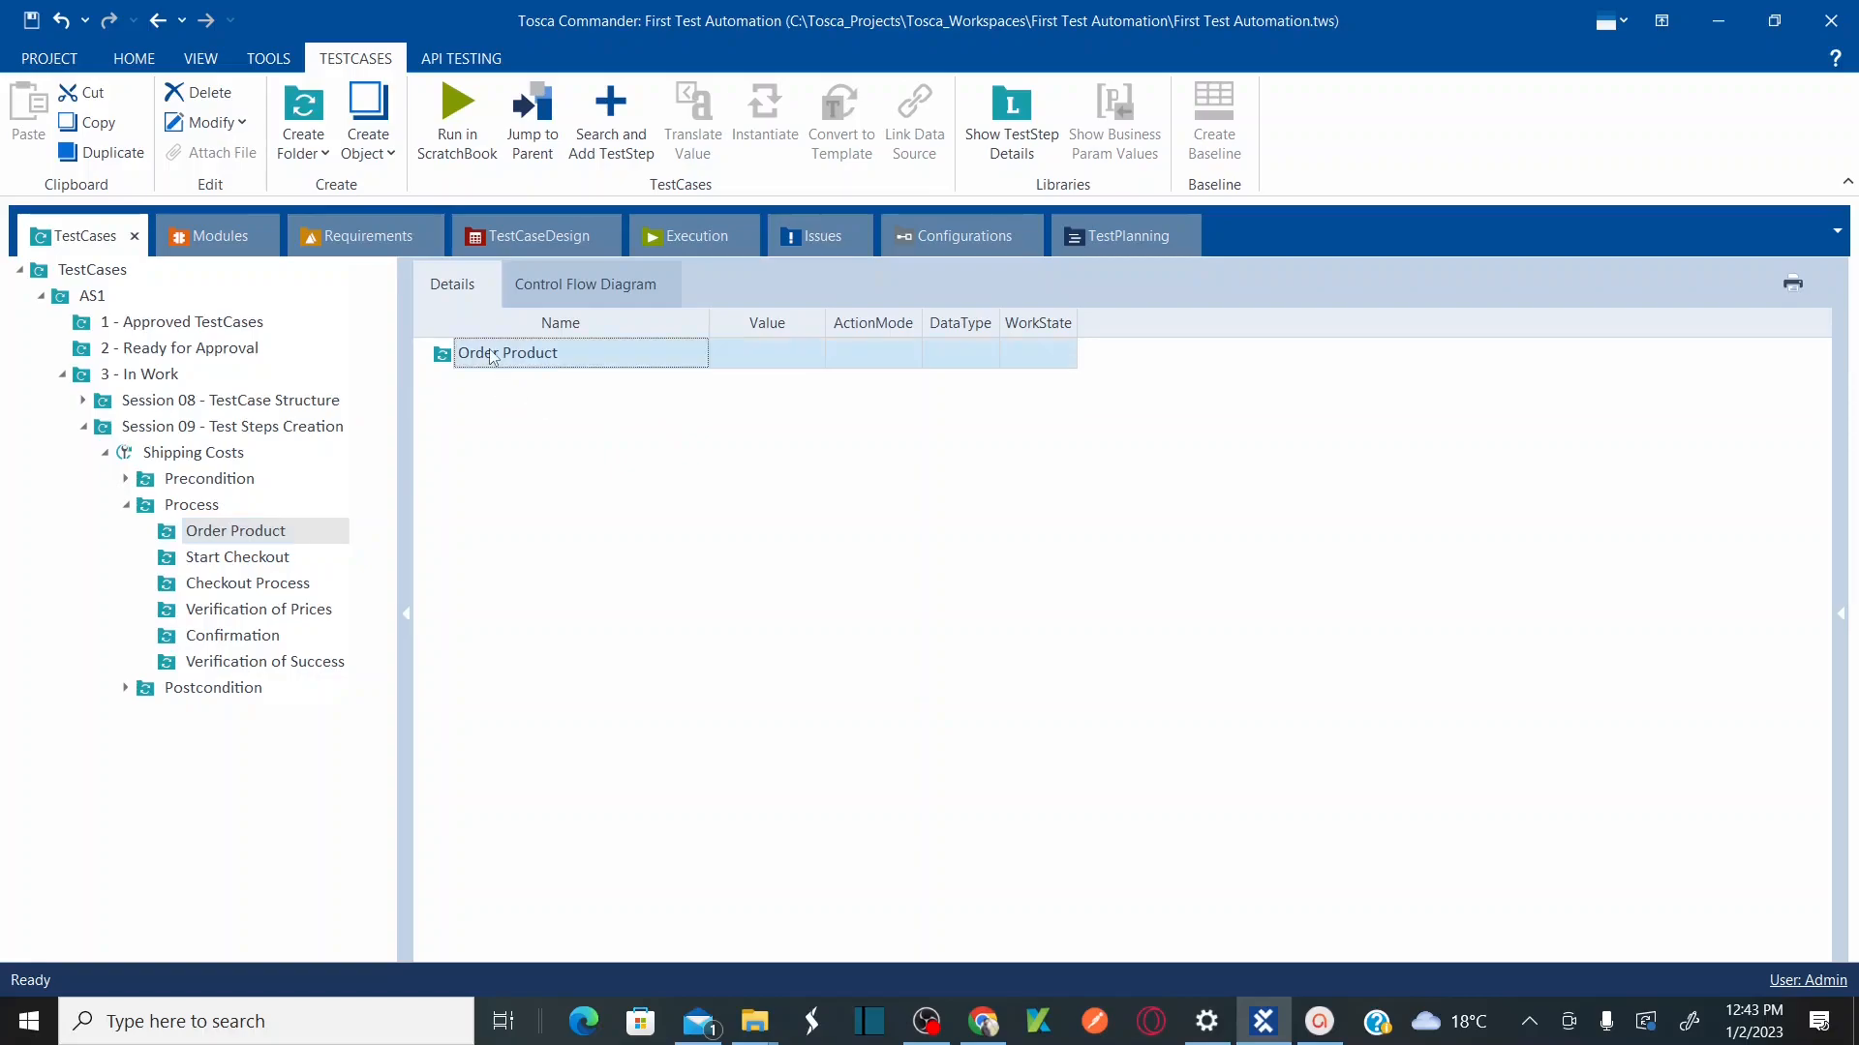
{"action": "right_click", "coordinate": [493, 357]}
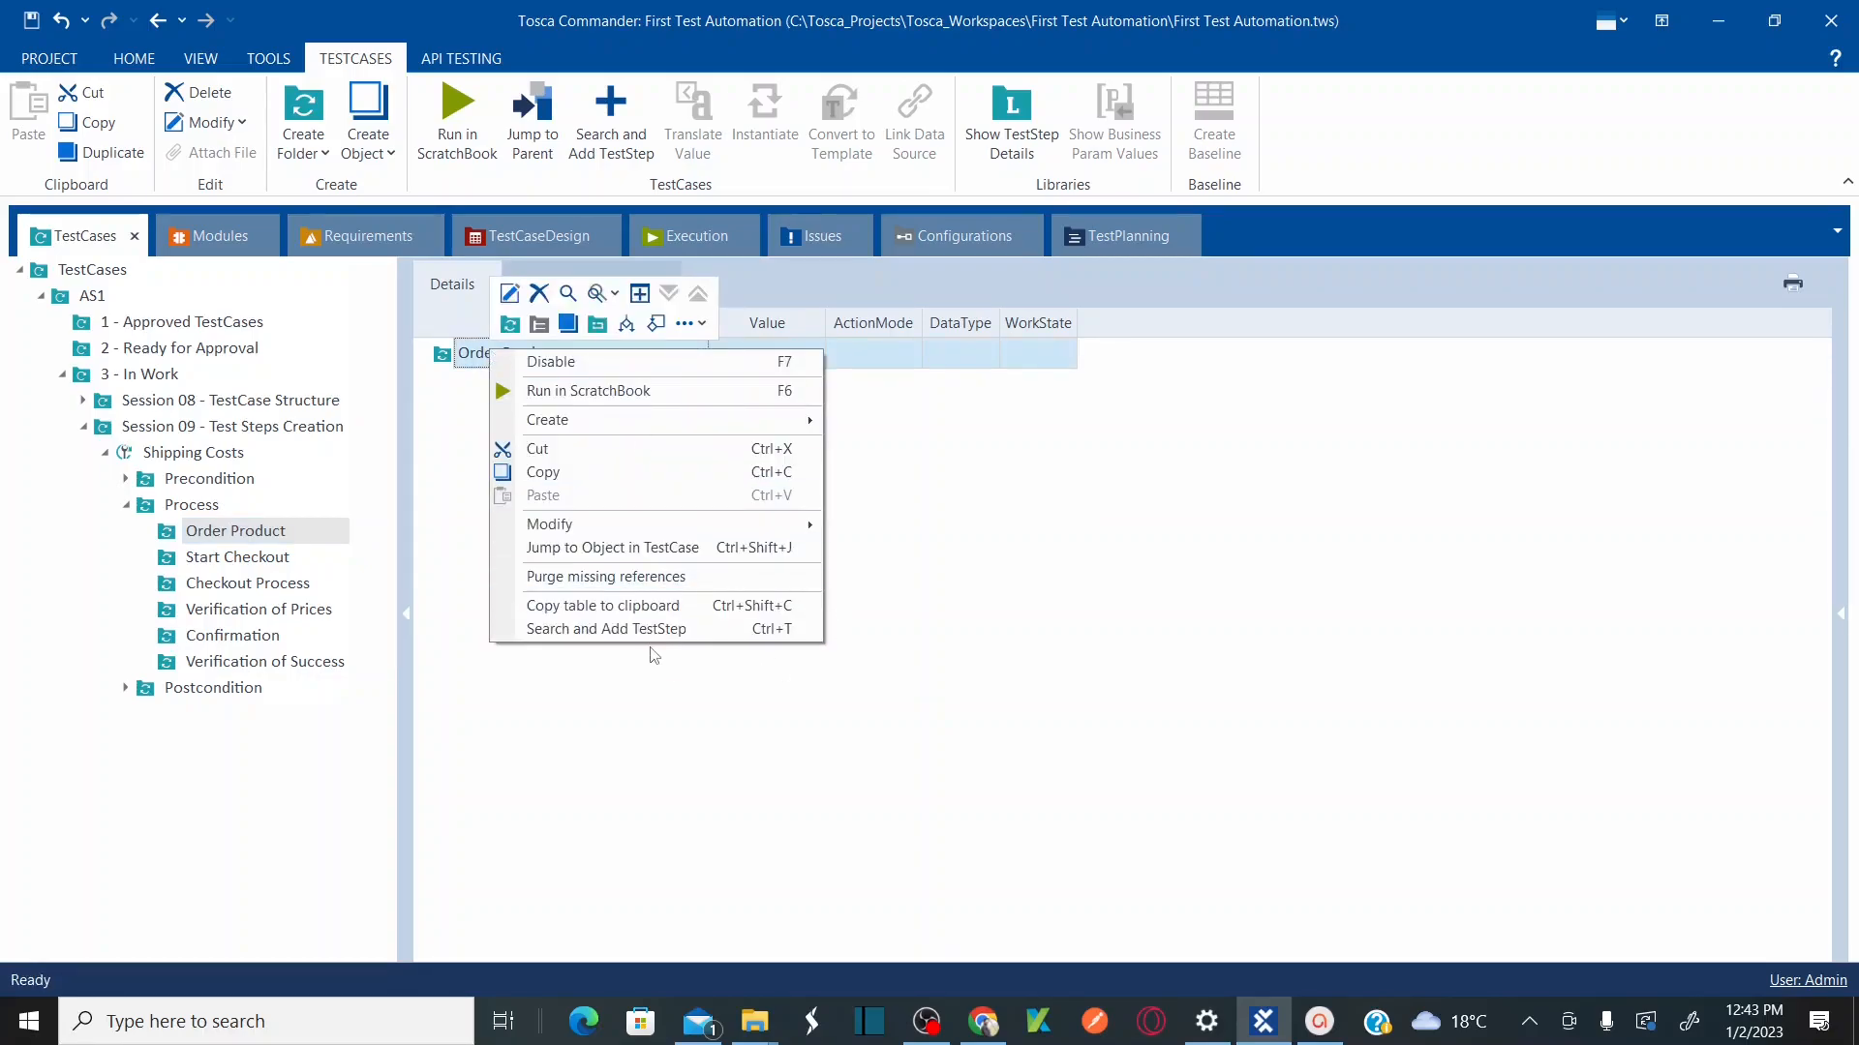
{"action": "left_click", "coordinate": [633, 631]}
{"action": "type", "text": "por"}
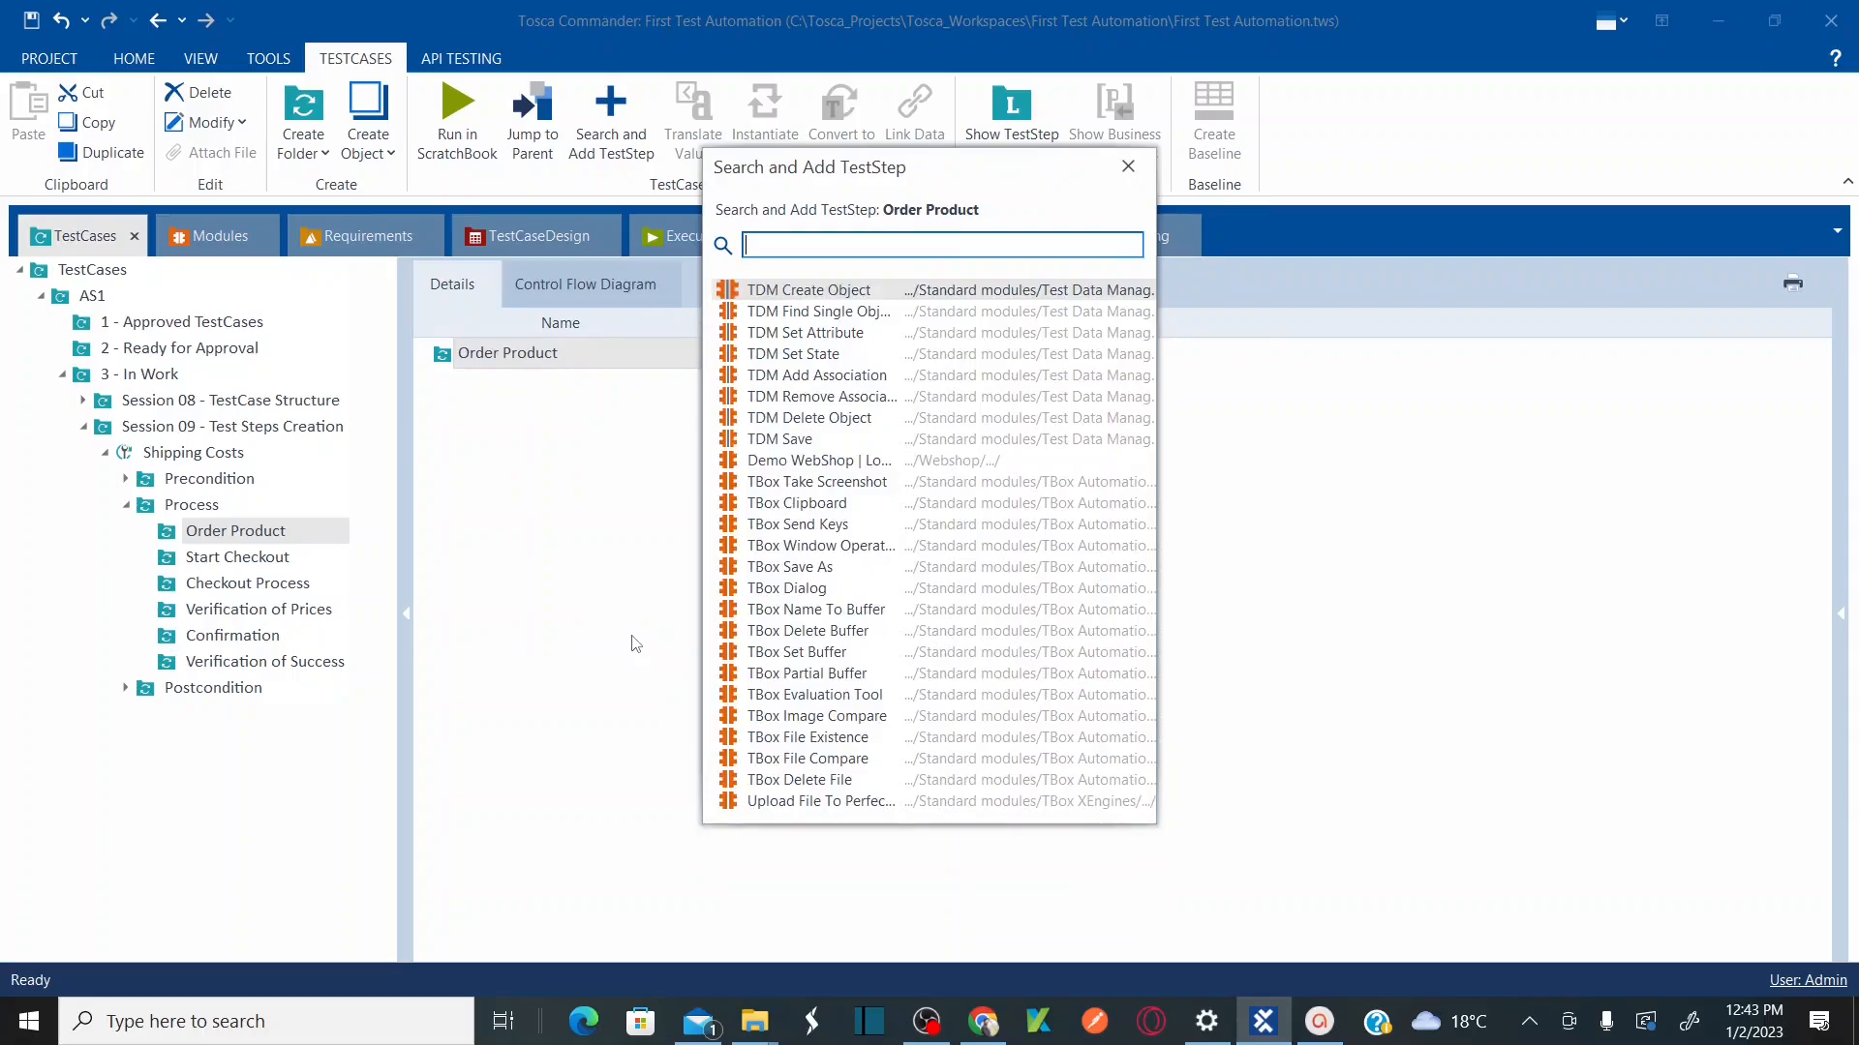
{"action": "type", "text": "udct"}
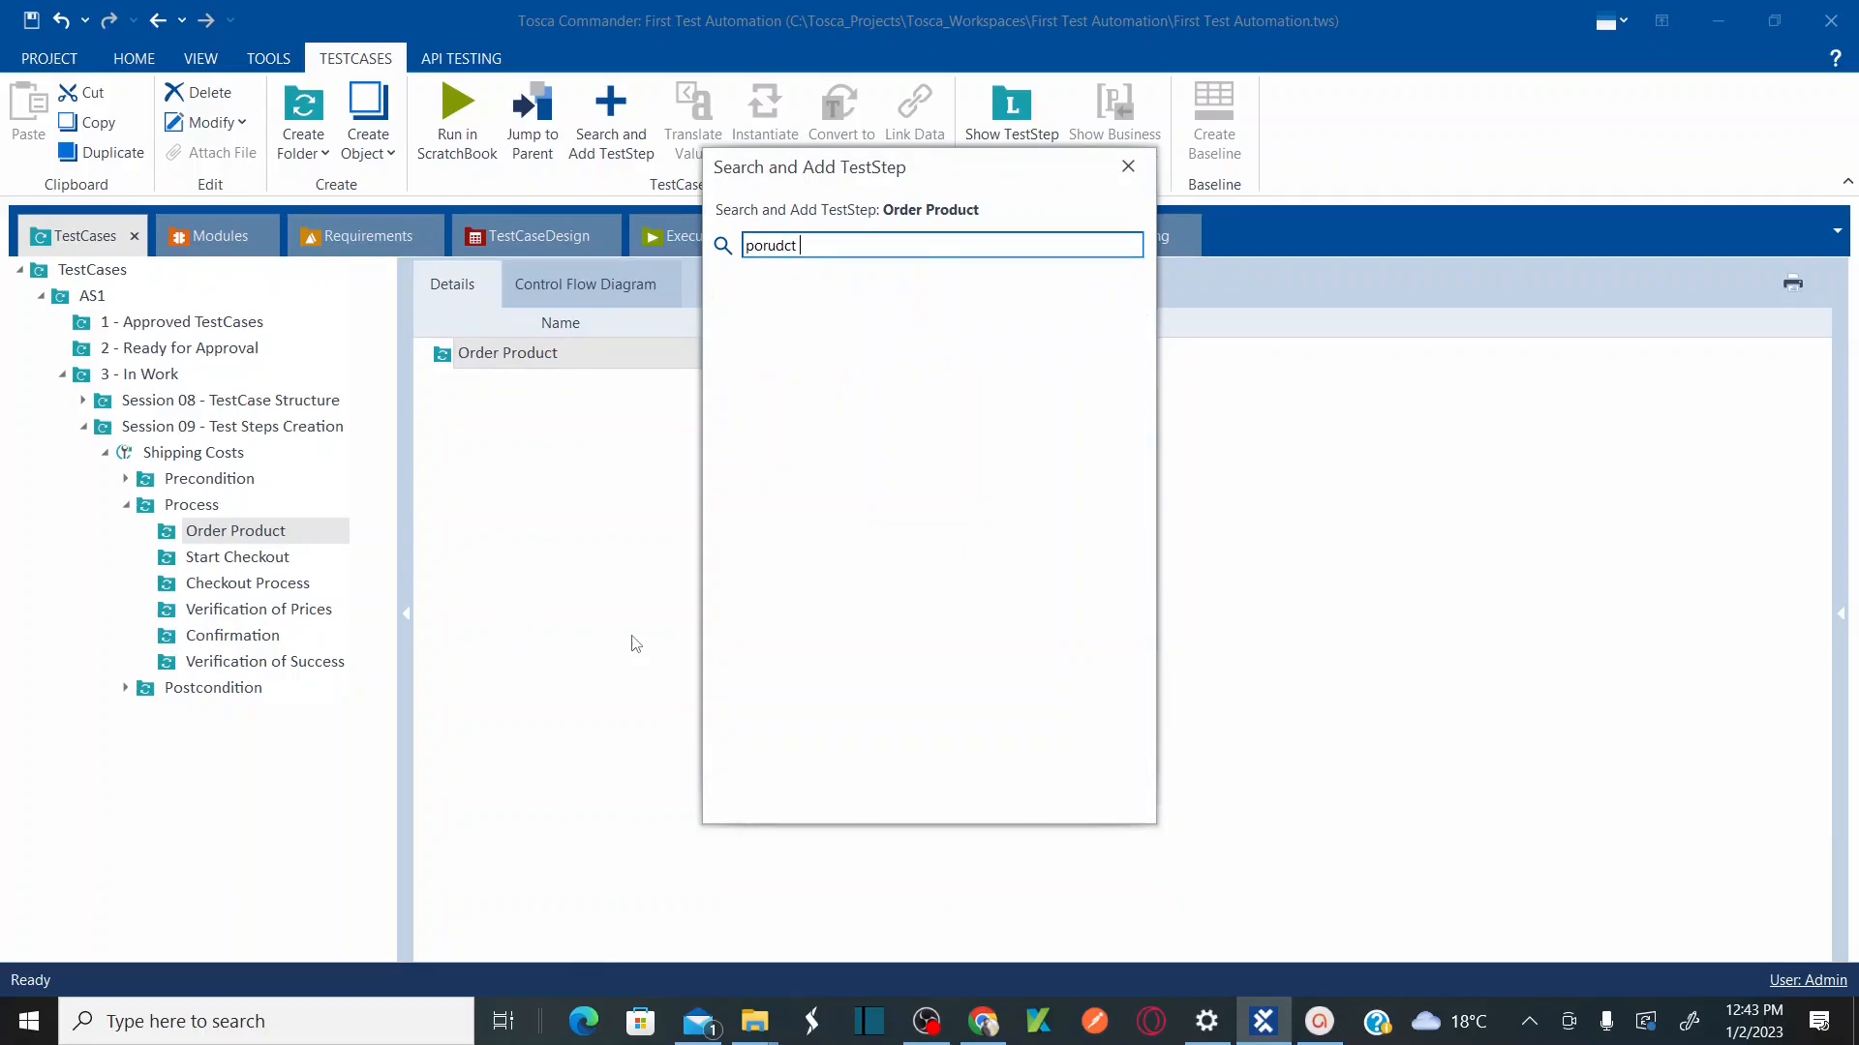
{"action": "key", "text": "BackSpace"}
{"action": "key", "text": "BackSpace"}
{"action": "key", "text": "BackSpace"}
{"action": "key", "text": "BackSpace"}
{"action": "type", "text": "rod"}
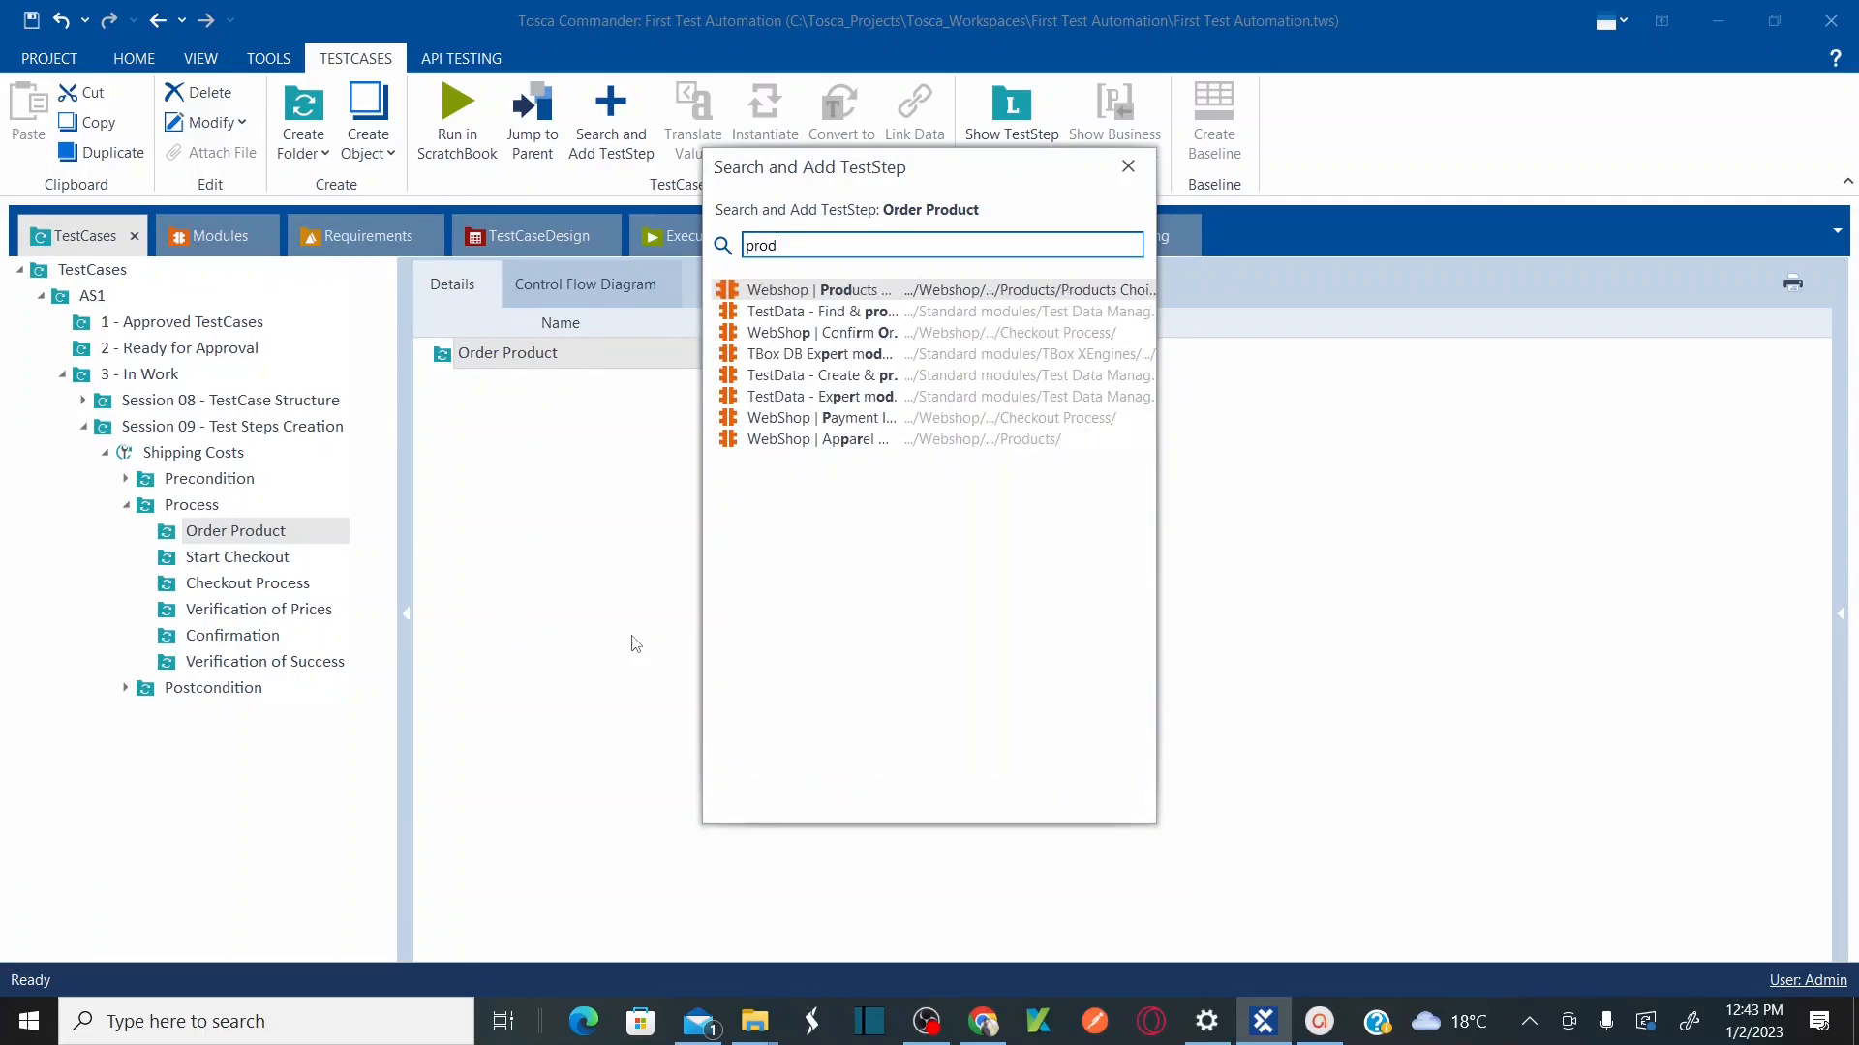
{"action": "type", "text": "uct c"}
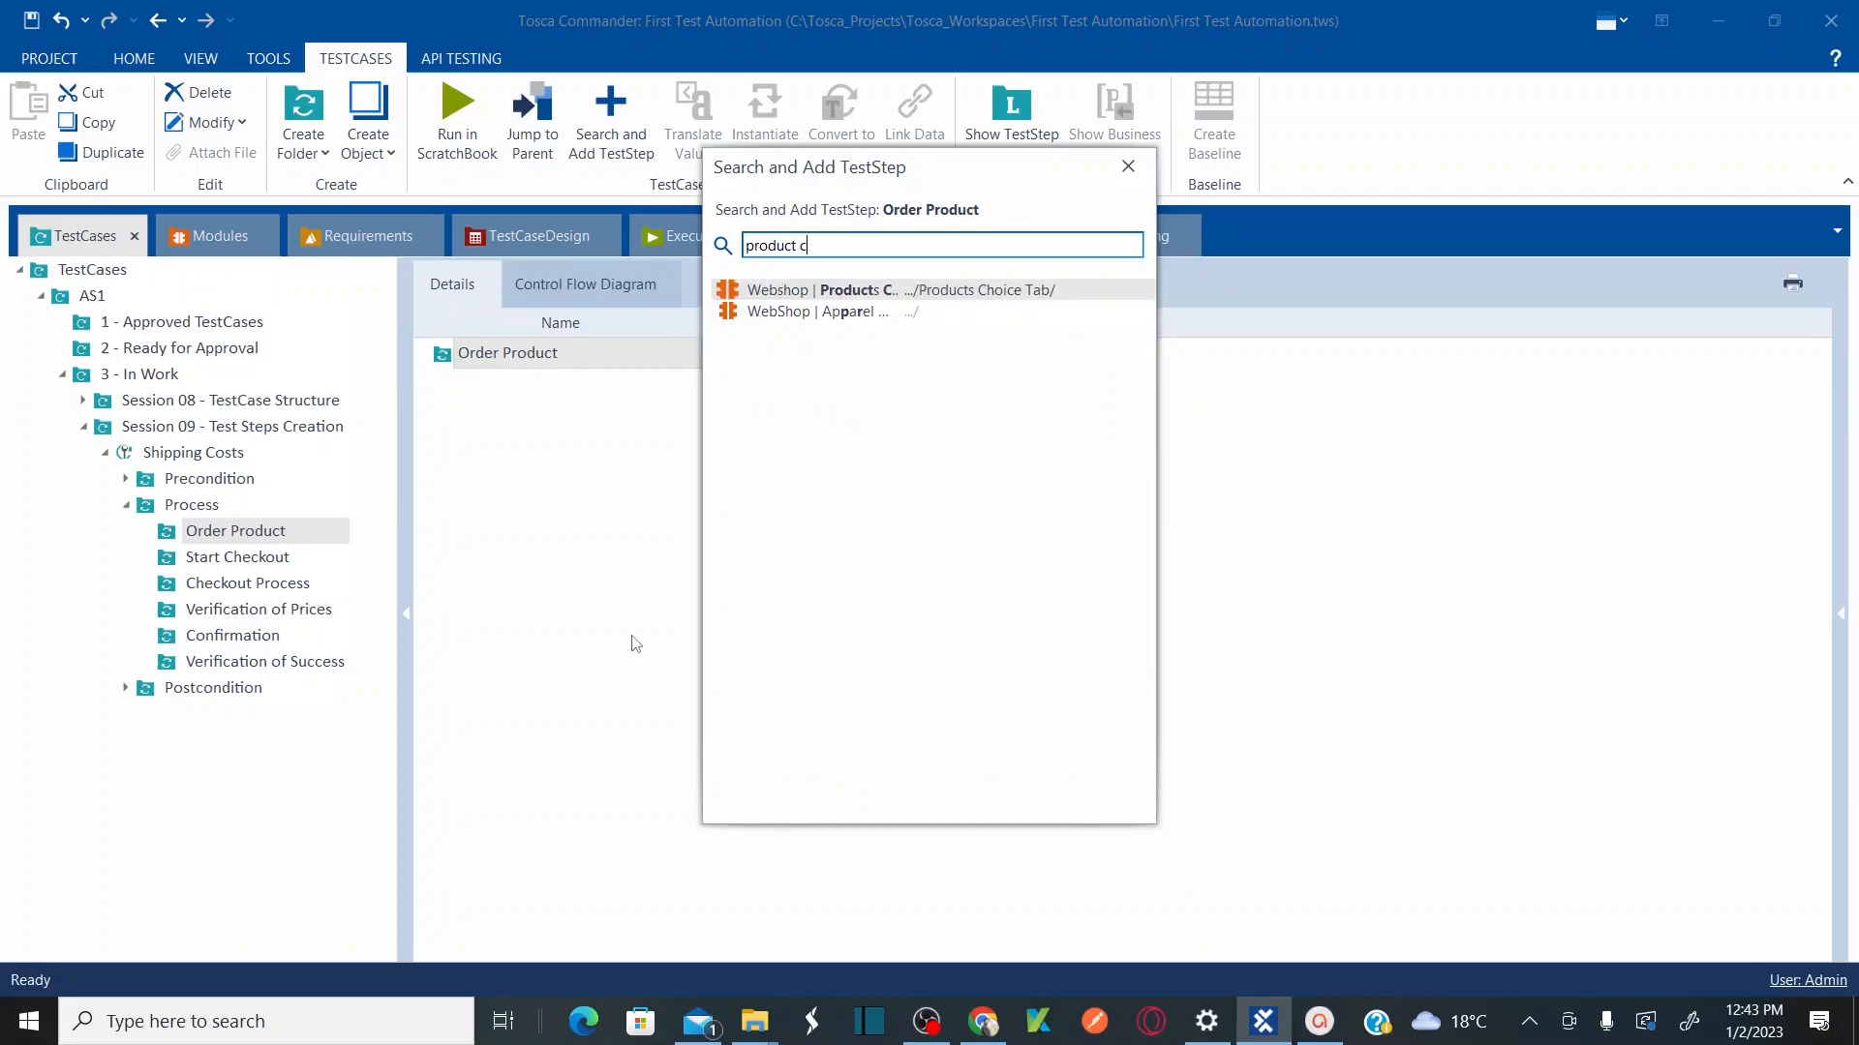
{"action": "double_click", "coordinate": [880, 290]}
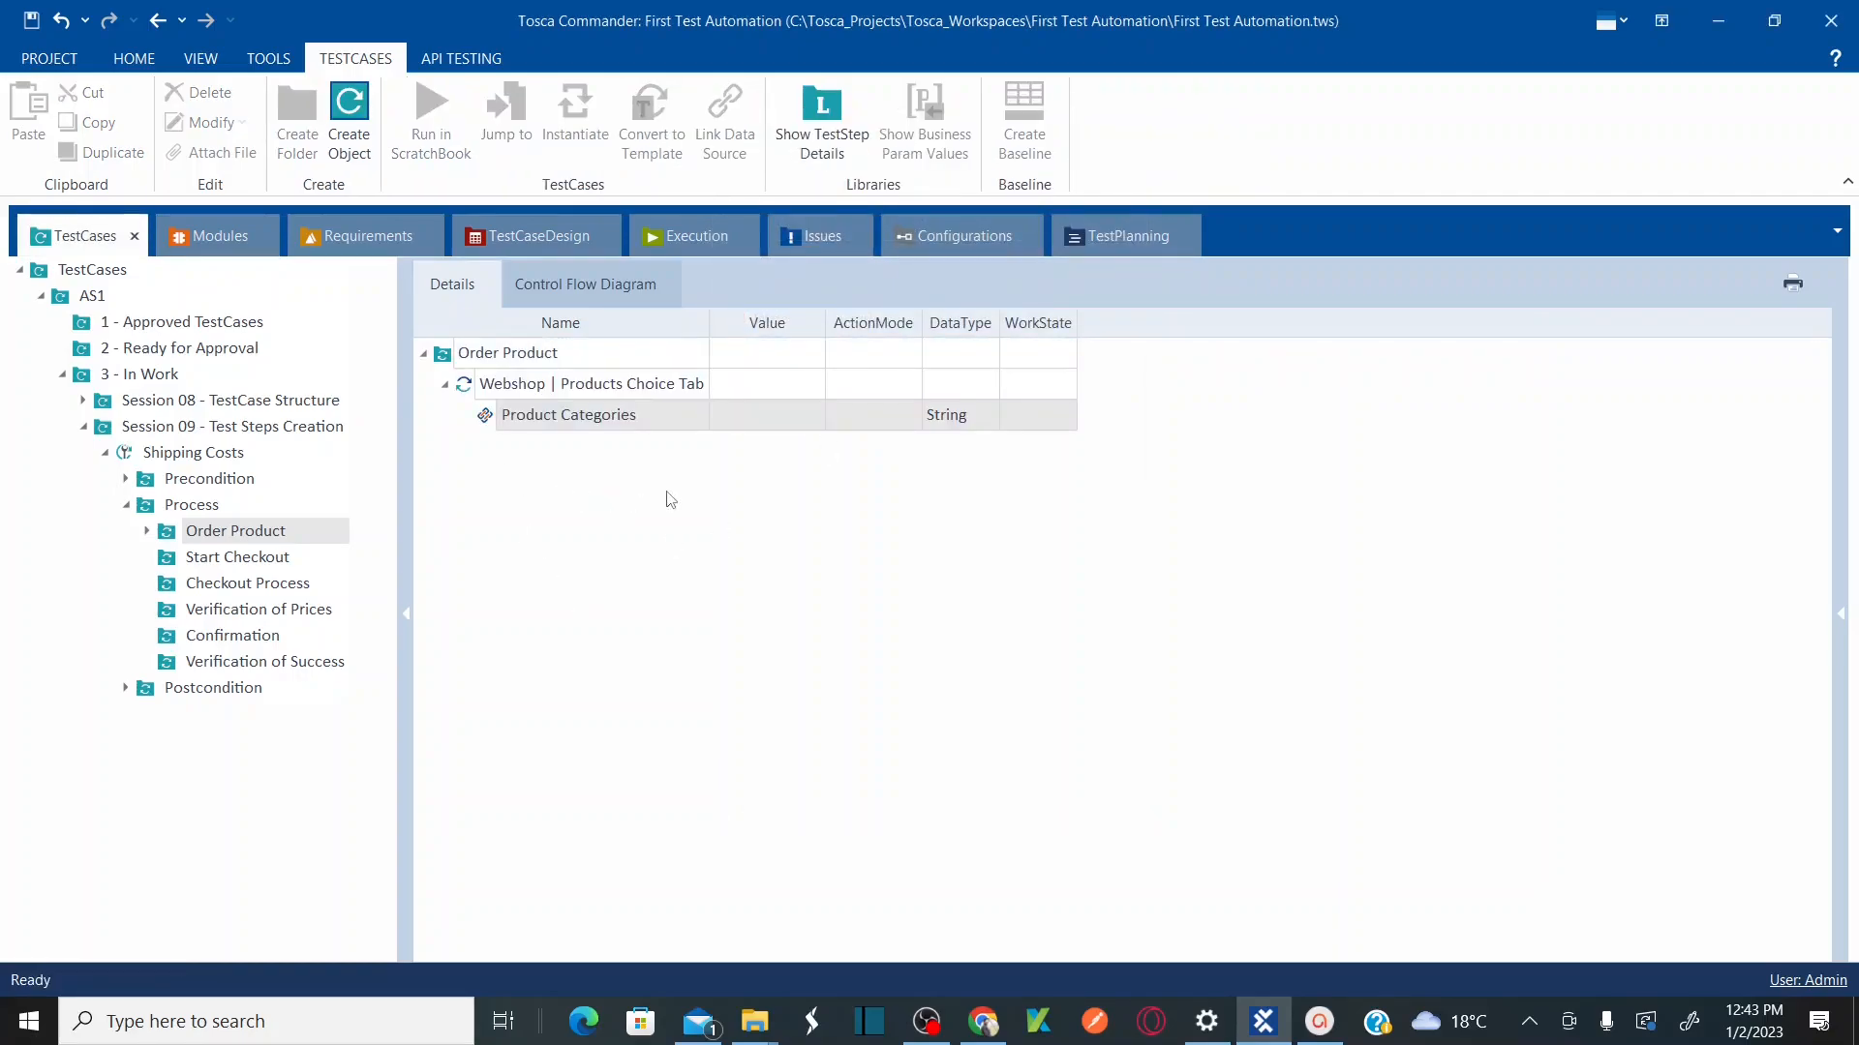
Step: Examine the selectable values of the Product Categories attribute without choosing one
{"action": "left_click", "coordinate": [789, 424]}
{"action": "left_click", "coordinate": [788, 416]}
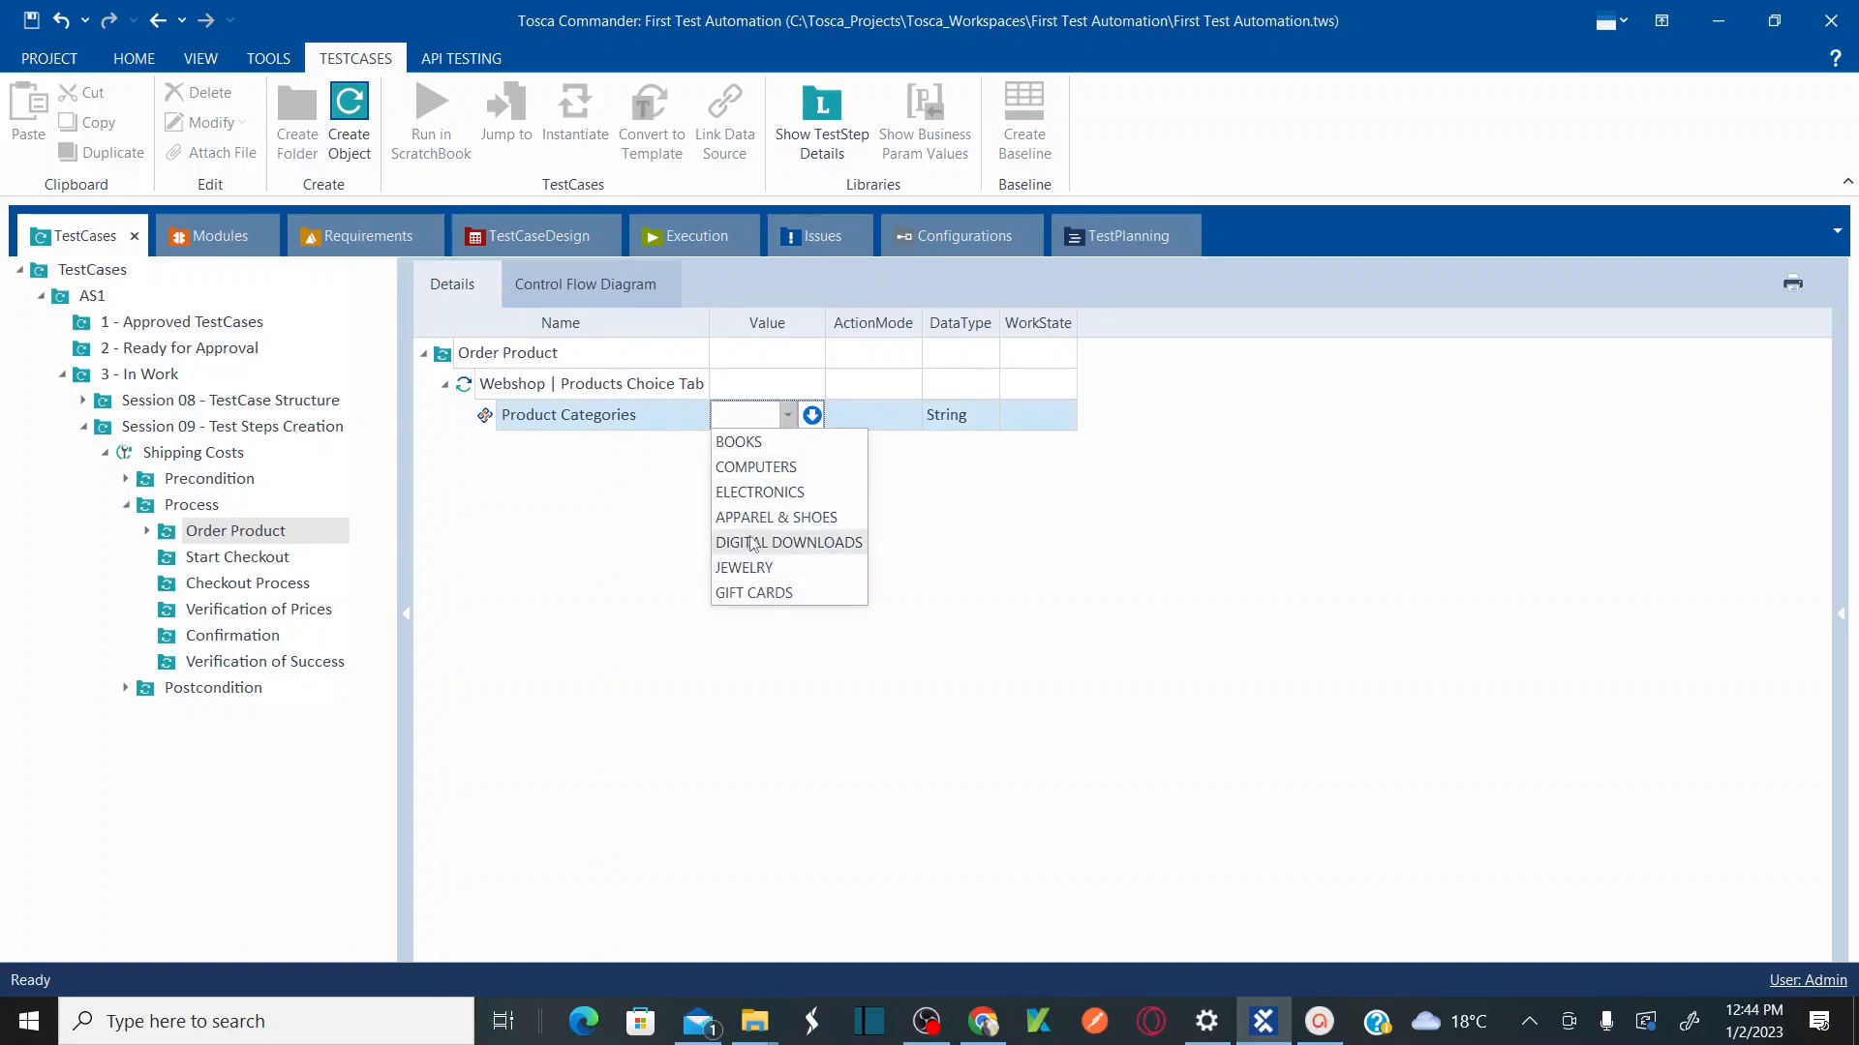
{"action": "left_click", "coordinate": [556, 550]}
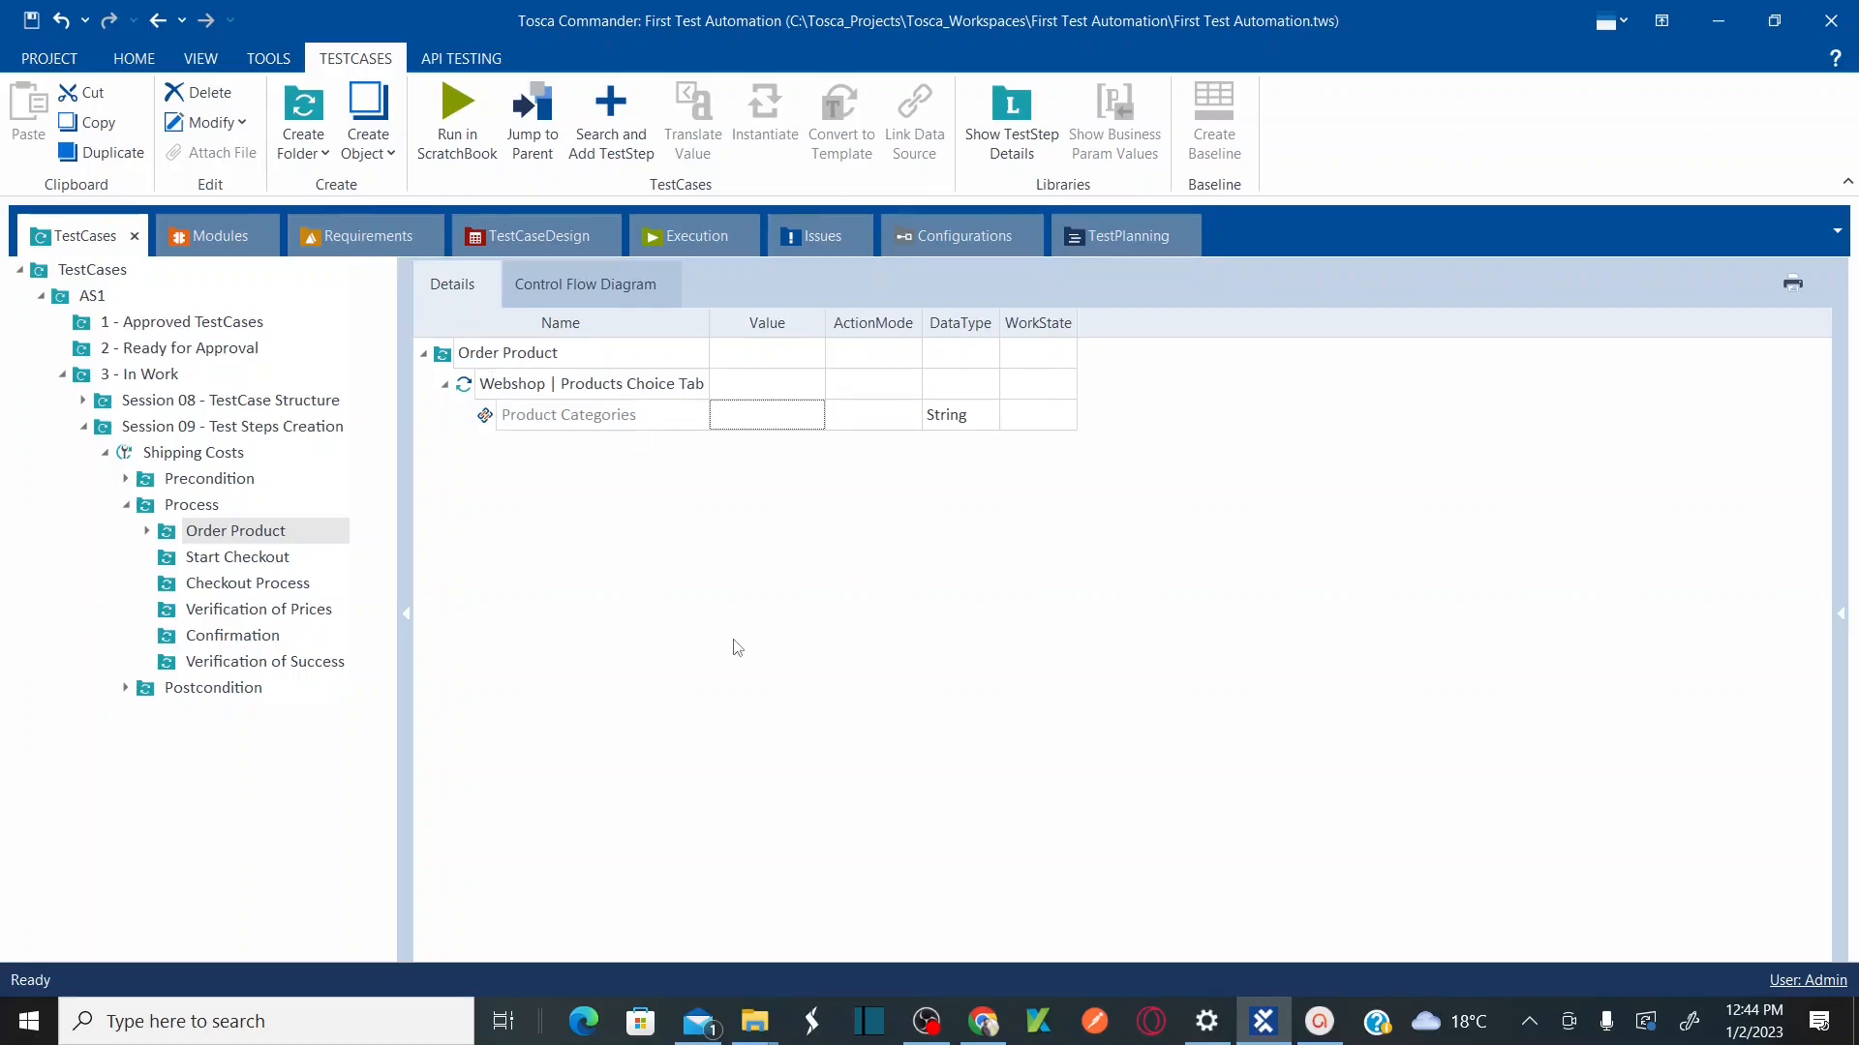
Step: View the Apparel & Shoes category of the Demo Web Shop in Chrome, and return to Tosca Commander
{"action": "key", "text": "alt+Tab"}
{"action": "left_click", "coordinate": [892, 338]}
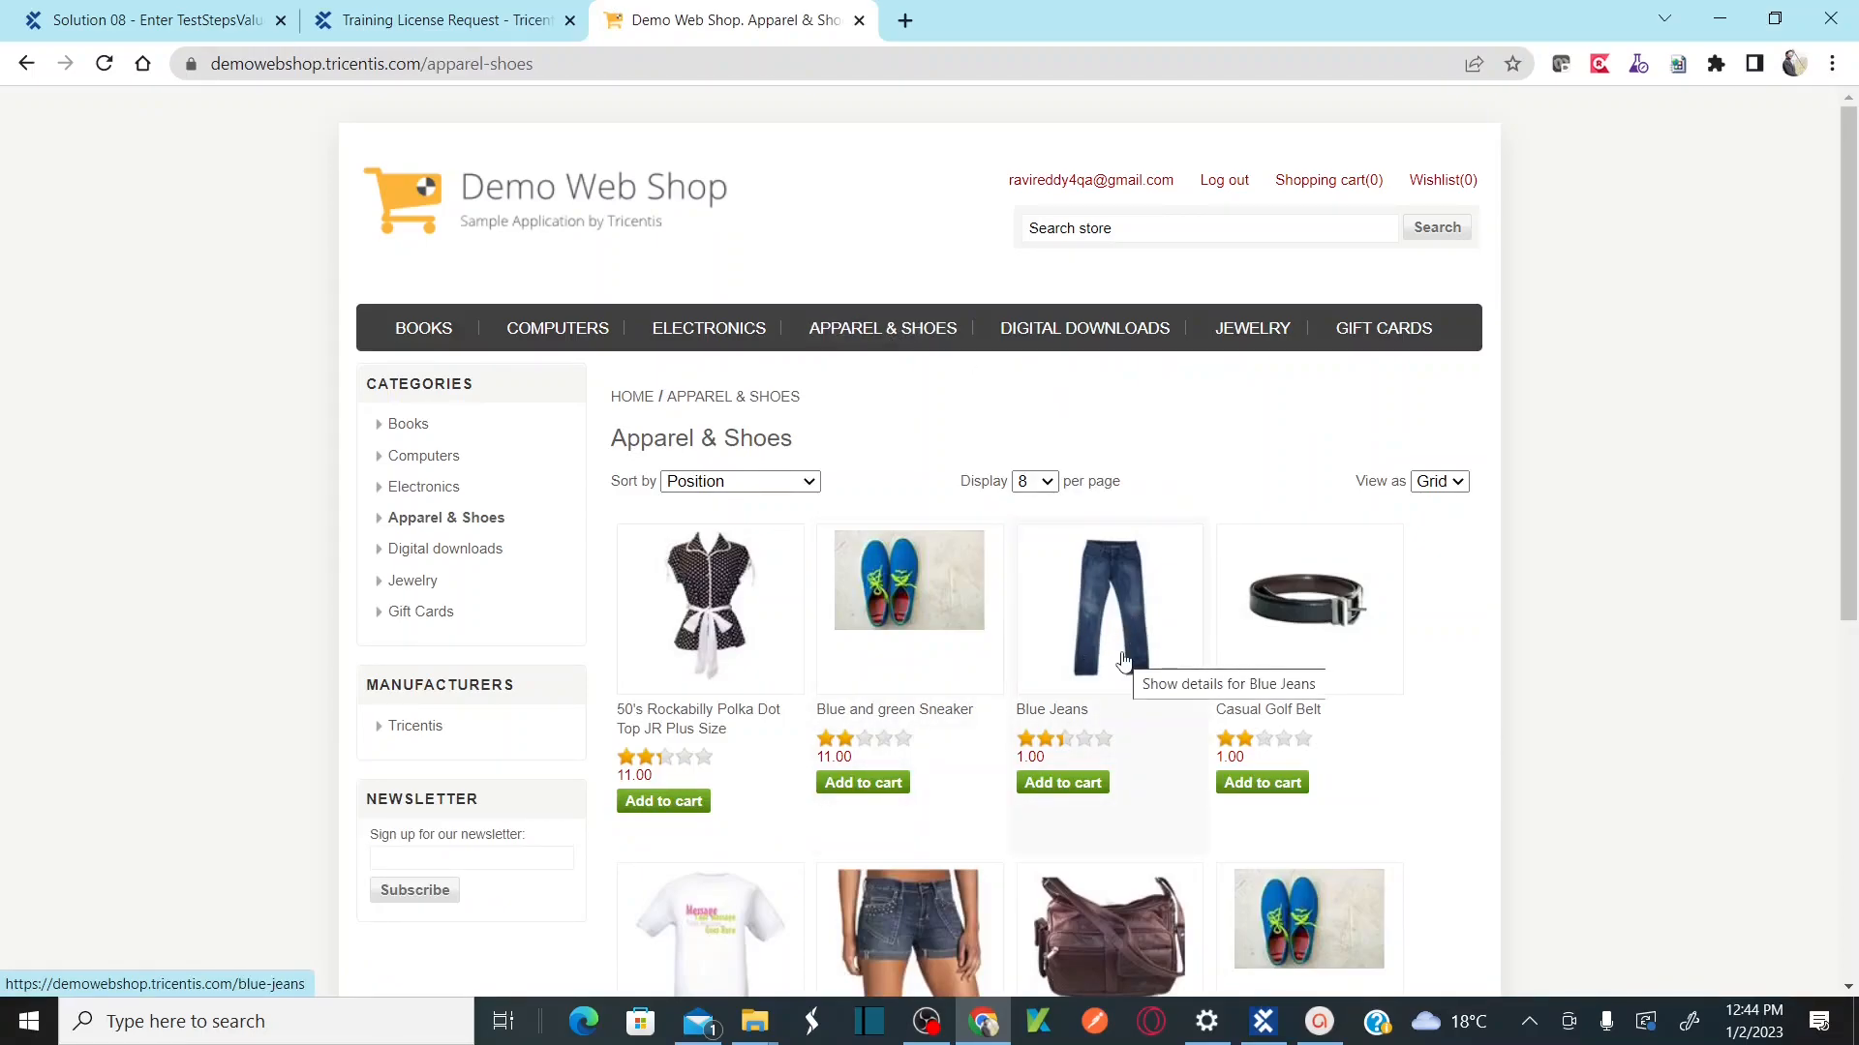
{"action": "key", "text": "alt+Tab"}
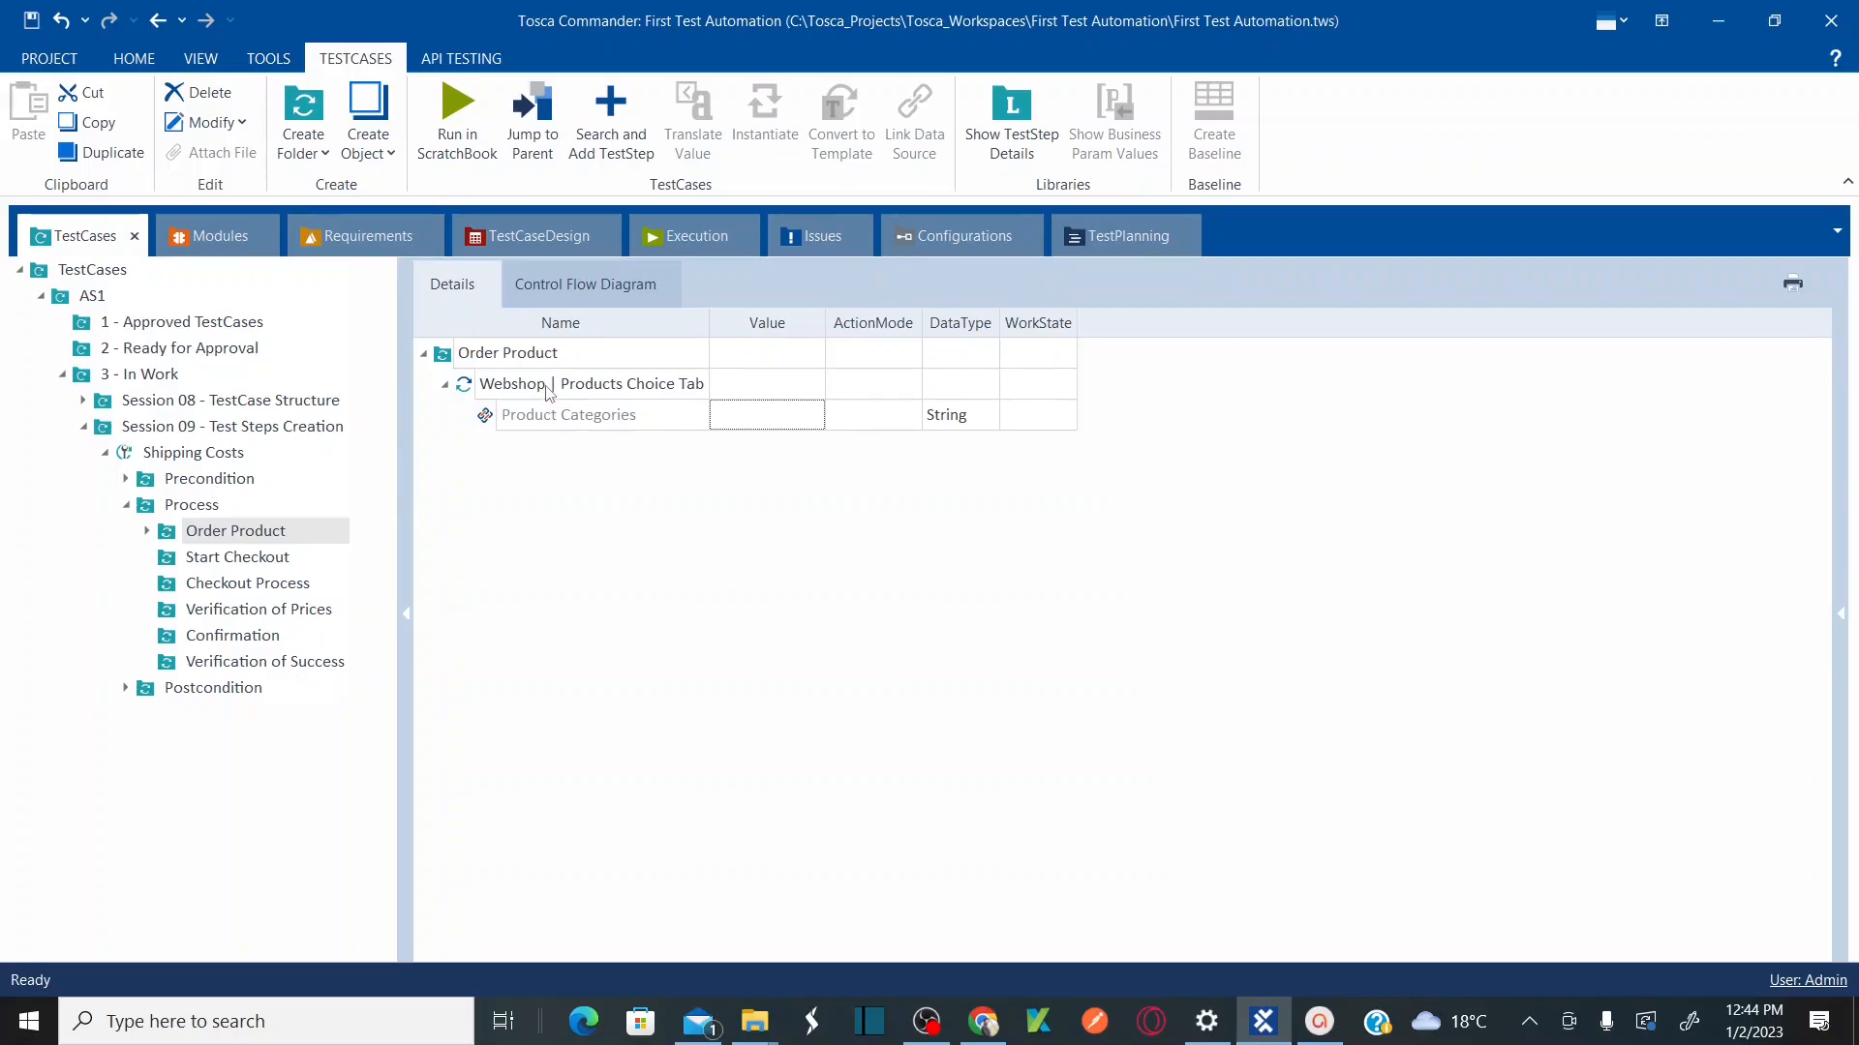
Step: Rename the Webshop | Products Choice Tab test step as "Navigate to Apparels & Shoes"
{"action": "left_click", "coordinate": [656, 386]}
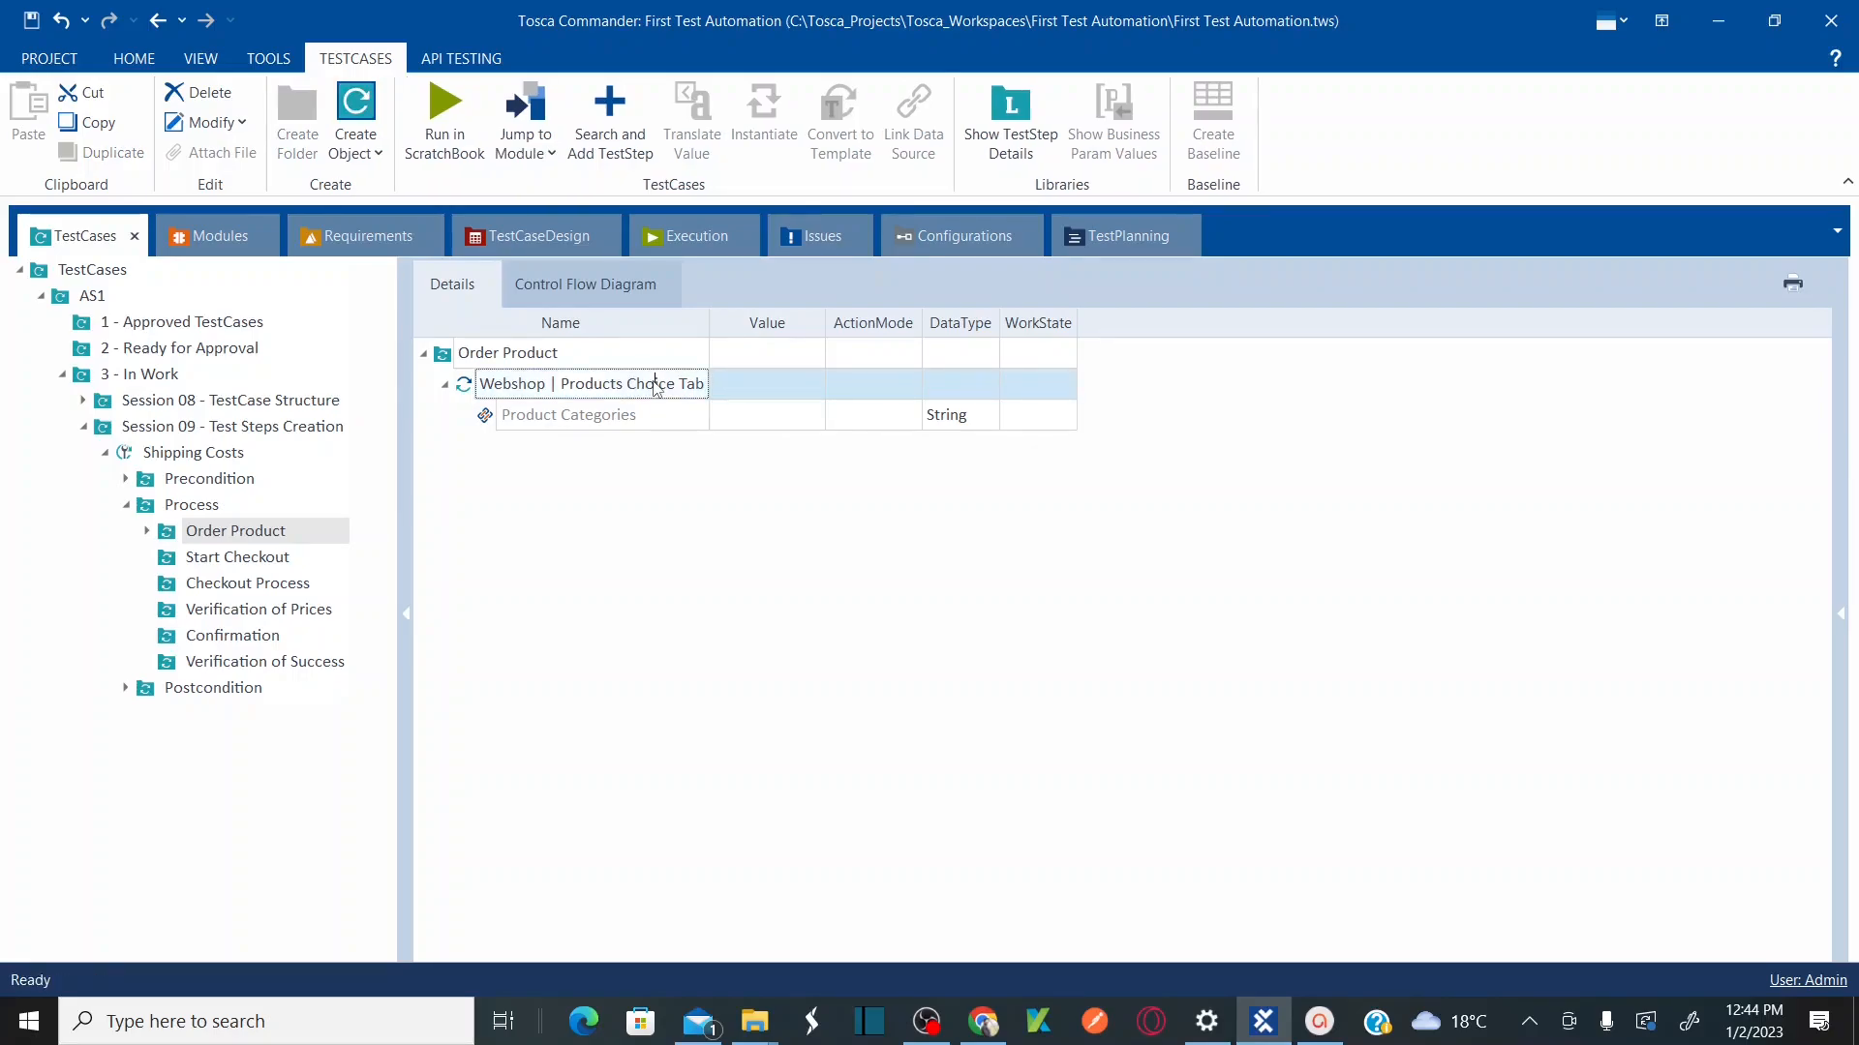
{"action": "key", "text": "ctrl+shift+Left"}
{"action": "key", "text": "ctrl+shift+Left"}
{"action": "key", "text": "ctrl+shift+Left"}
{"action": "key", "text": "ctrl+shift+Left"}
{"action": "key", "text": "ctrl+shift+Left"}
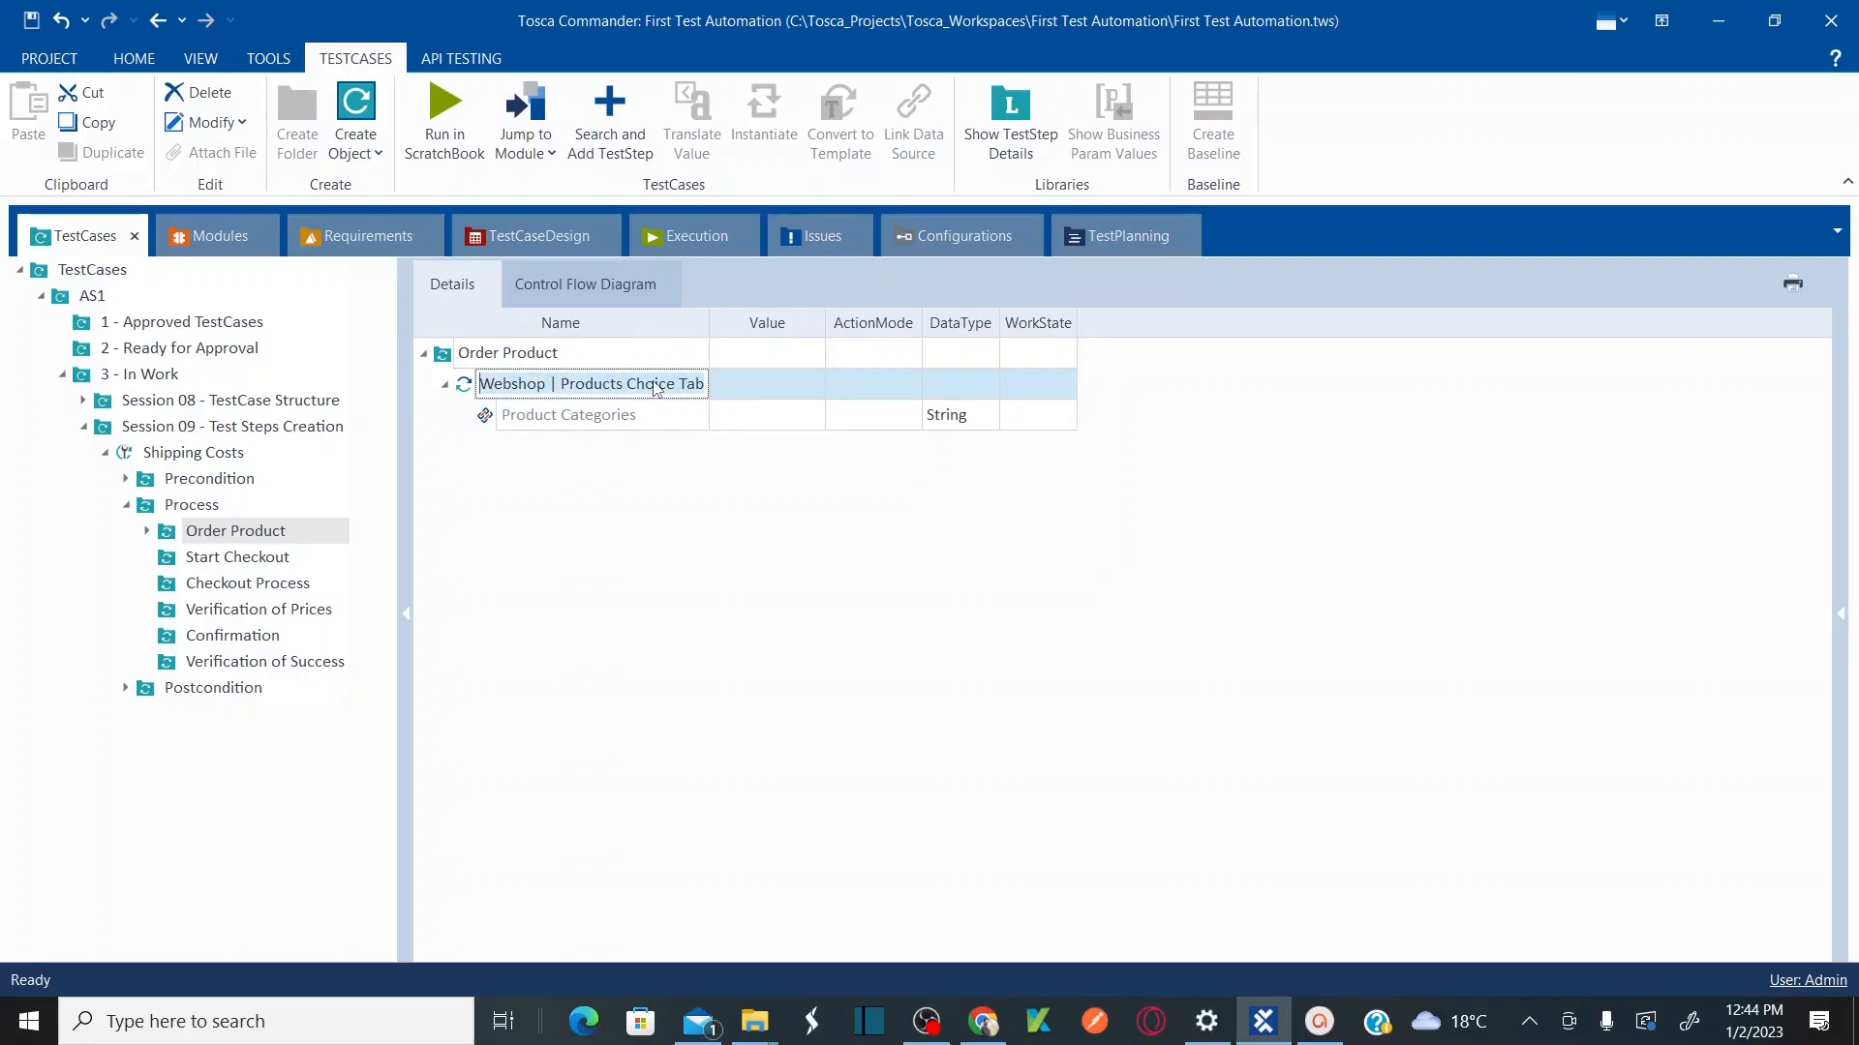
{"action": "type", "text": "Navigate to Appare"}
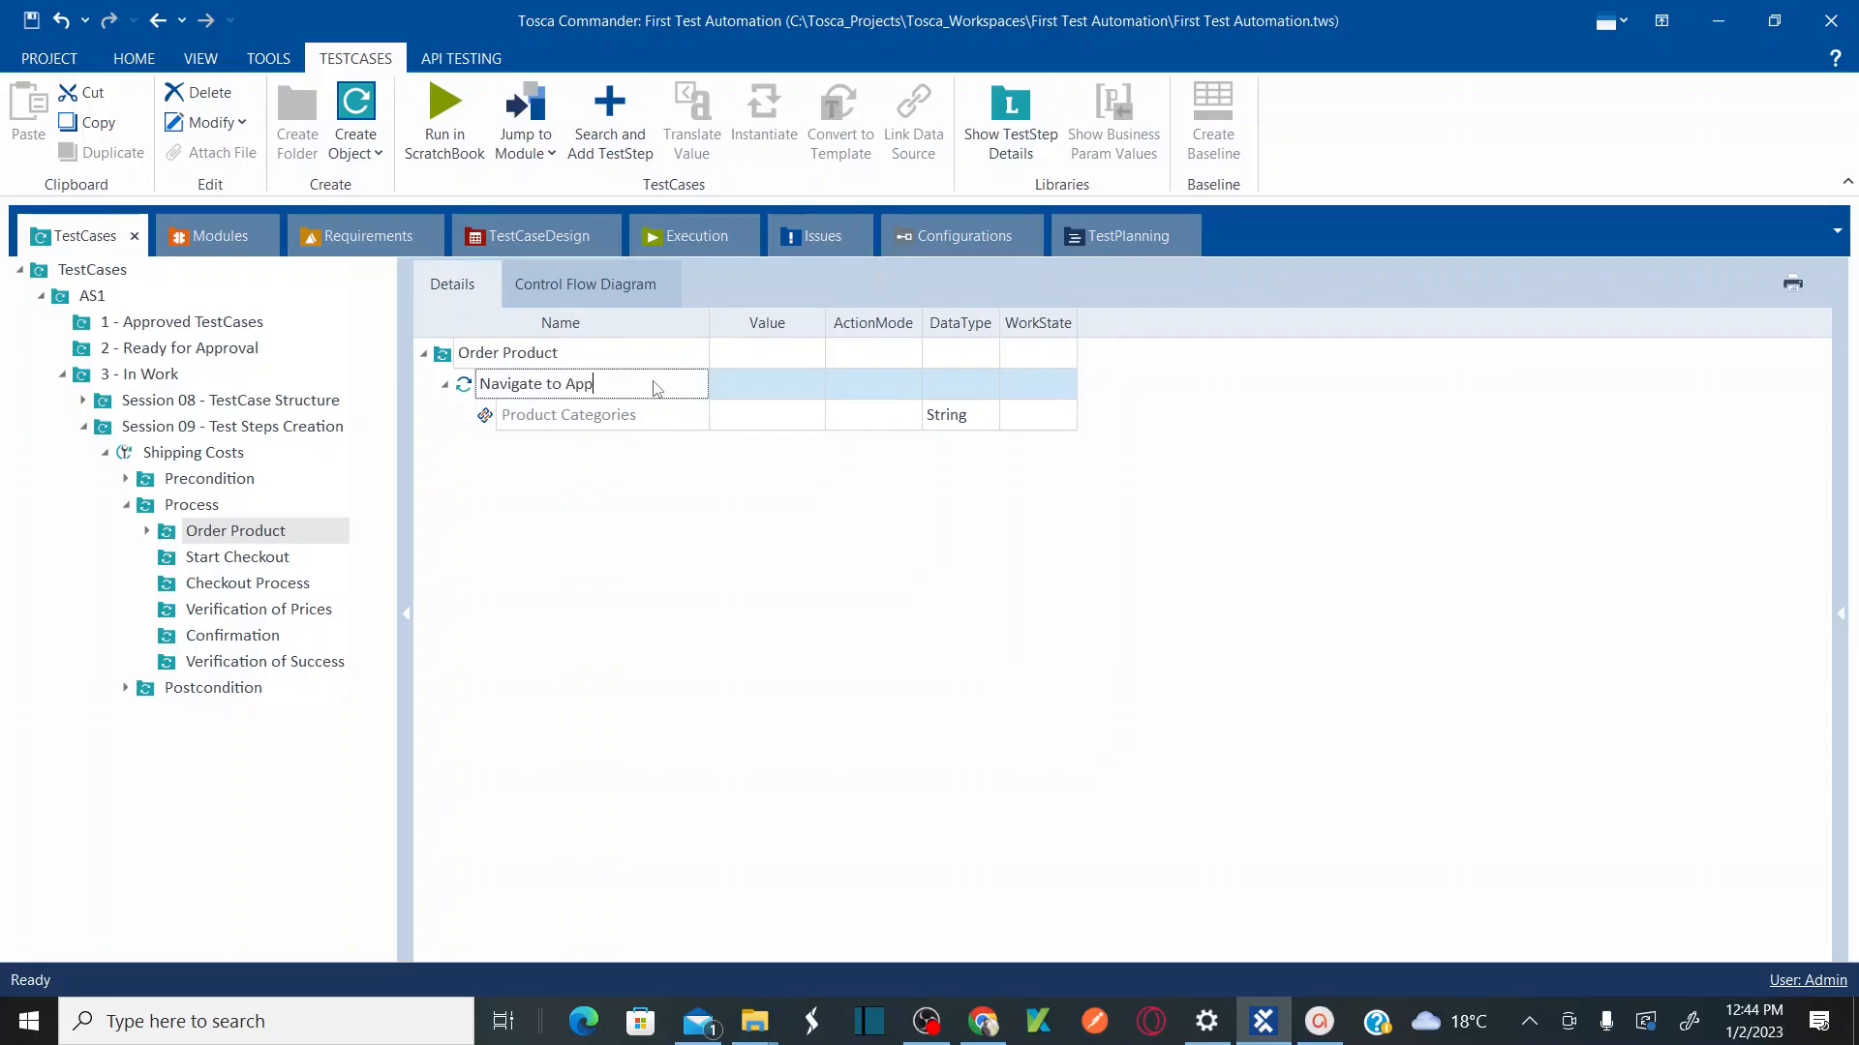
{"action": "key", "text": "BackSpace"}
{"action": "type", "text": "els & Shoes"}
{"action": "key", "text": "Return"}
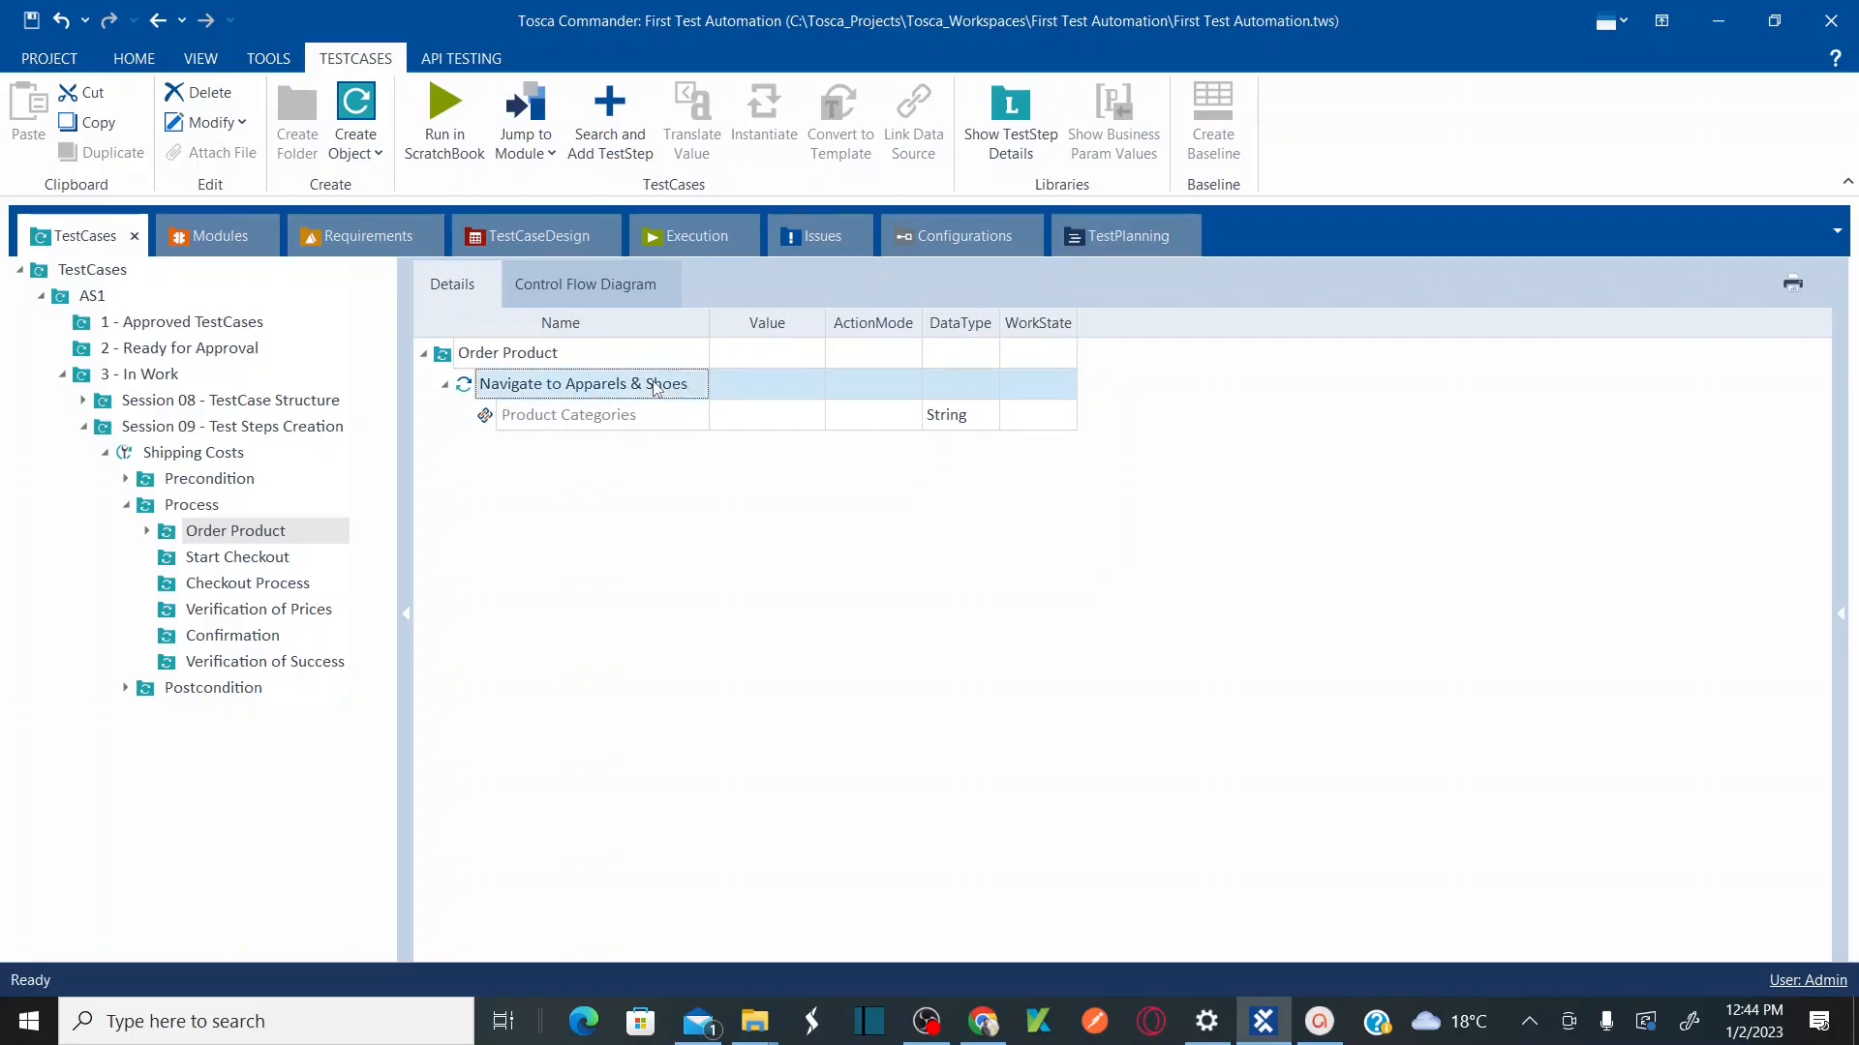
{"action": "left_click", "coordinate": [445, 386]}
{"action": "left_click", "coordinate": [445, 386]}
Step: Search for "appa" and add the WebShop Apparel & Shoes module as a test step under Order Product
{"action": "left_click", "coordinate": [520, 358]}
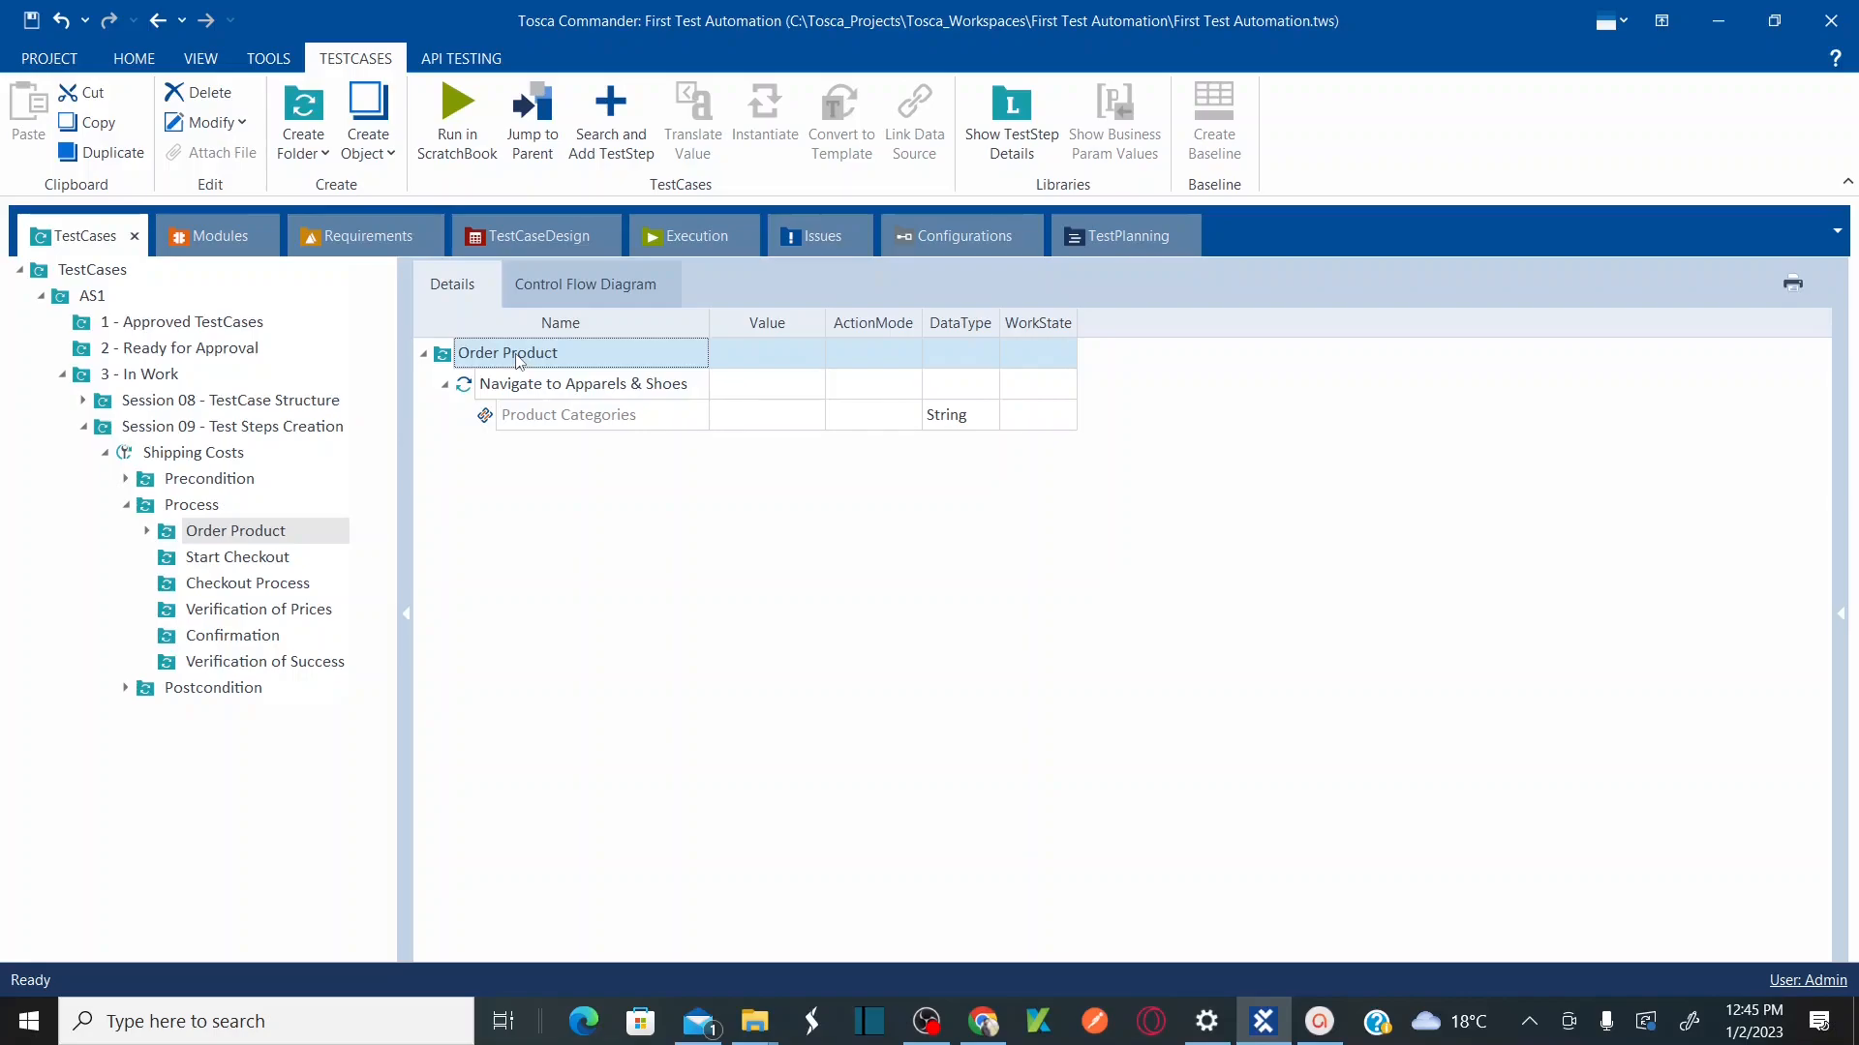
{"action": "key", "text": "ctrl+t"}
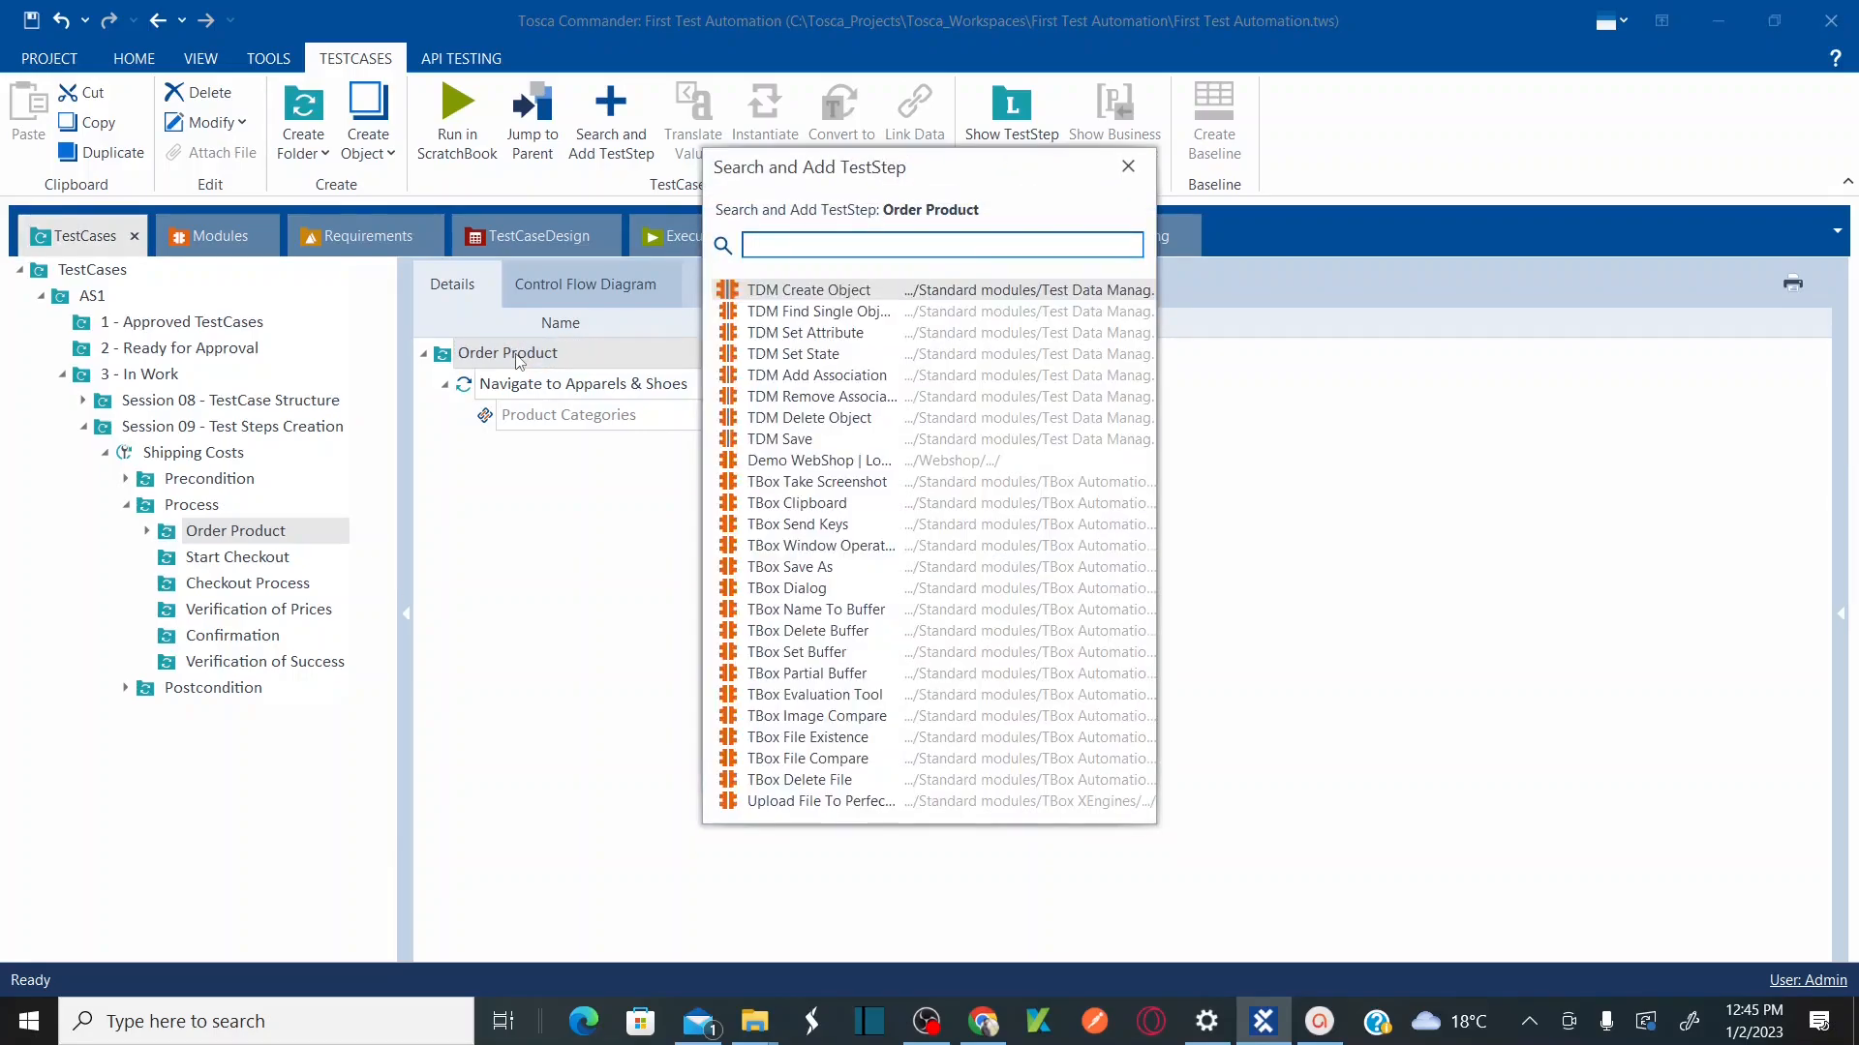
{"action": "type", "text": "appa"}
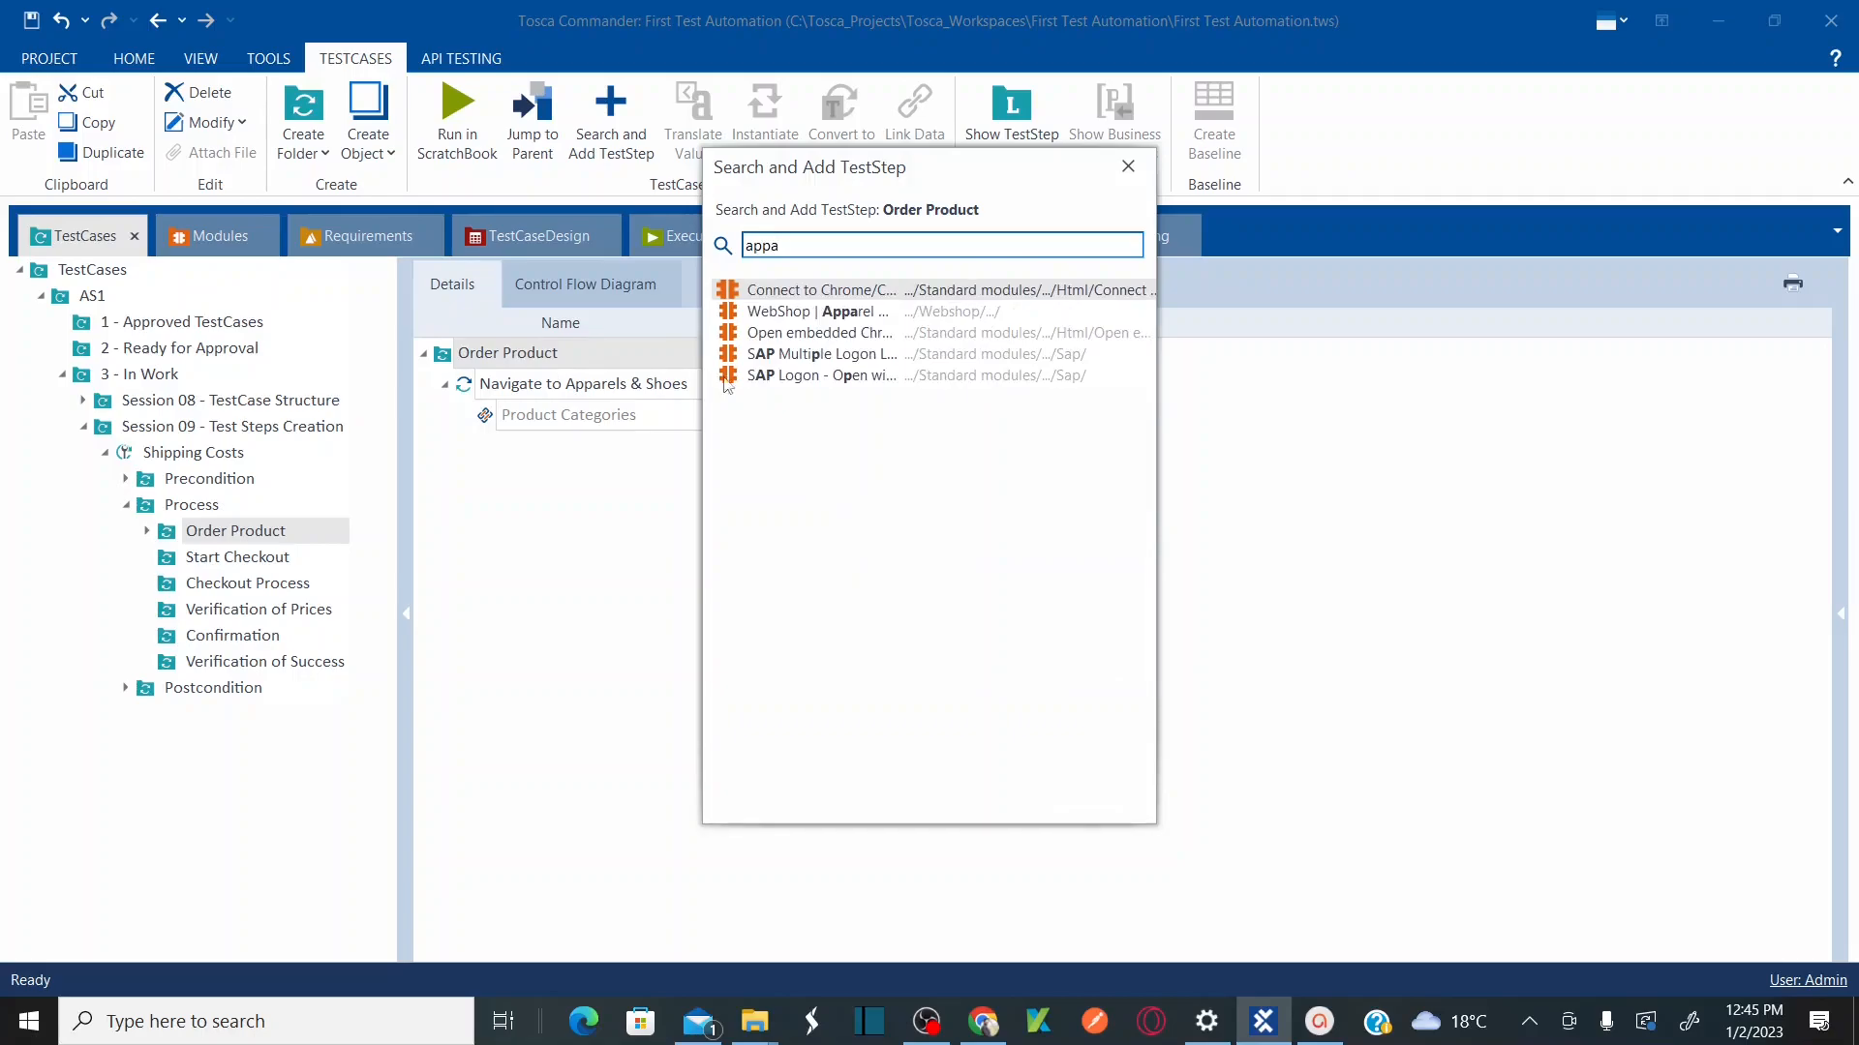
{"action": "double_click", "coordinate": [850, 312]}
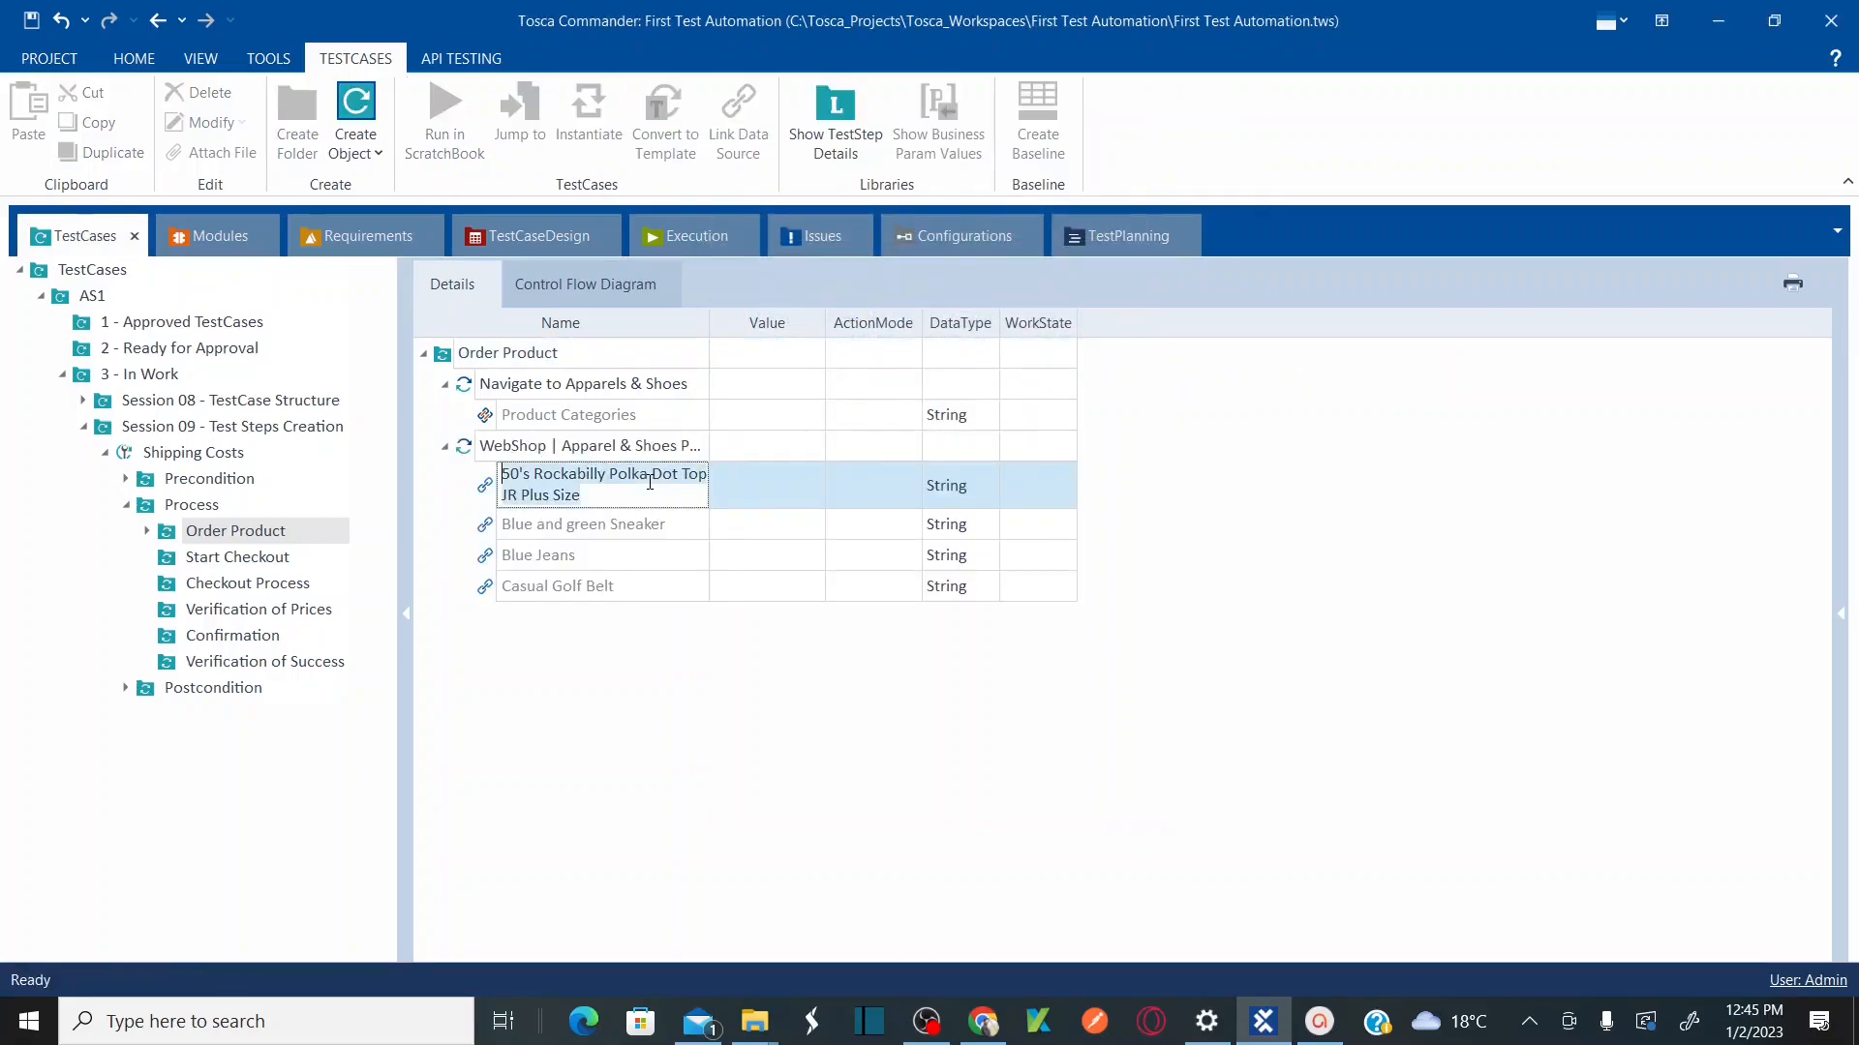
Step: Rename the WebShop Apparel & Shoes test step as "Navigate to Blue Jeans"
{"action": "left_click", "coordinate": [613, 448]}
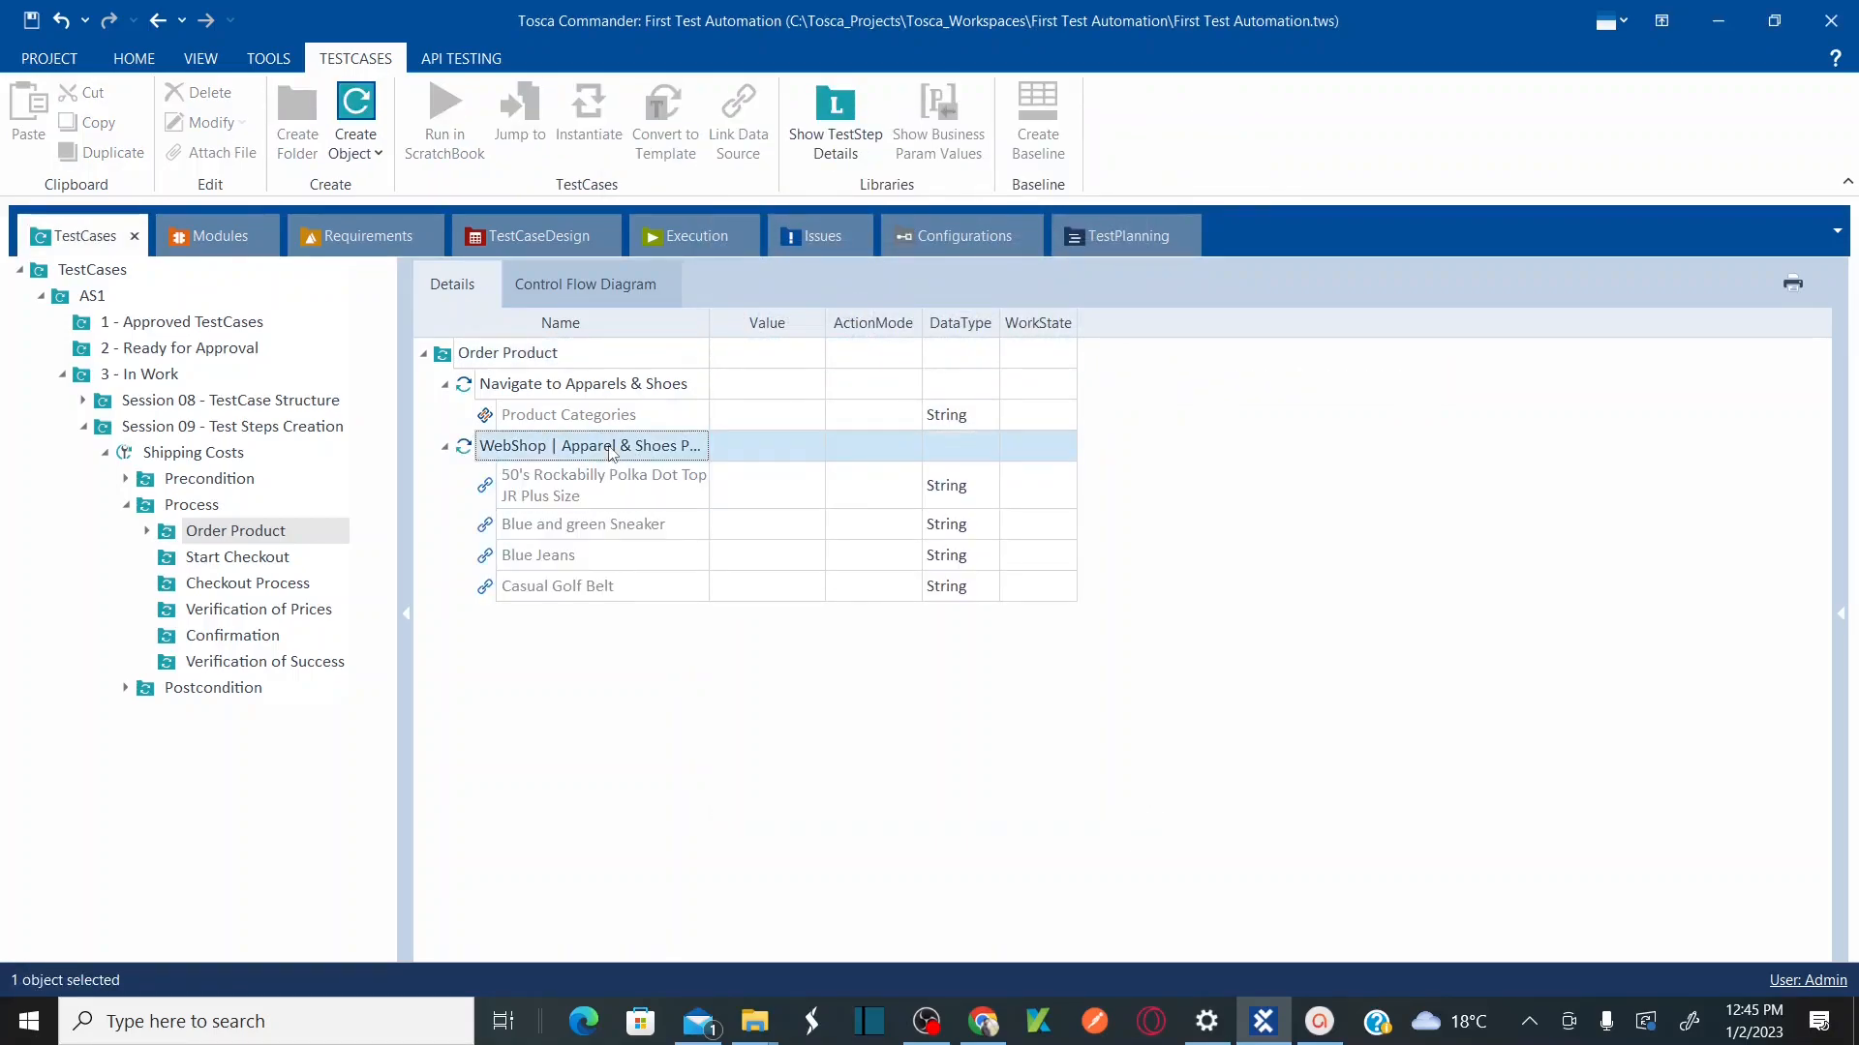
{"action": "key", "text": "ctrl+a"}
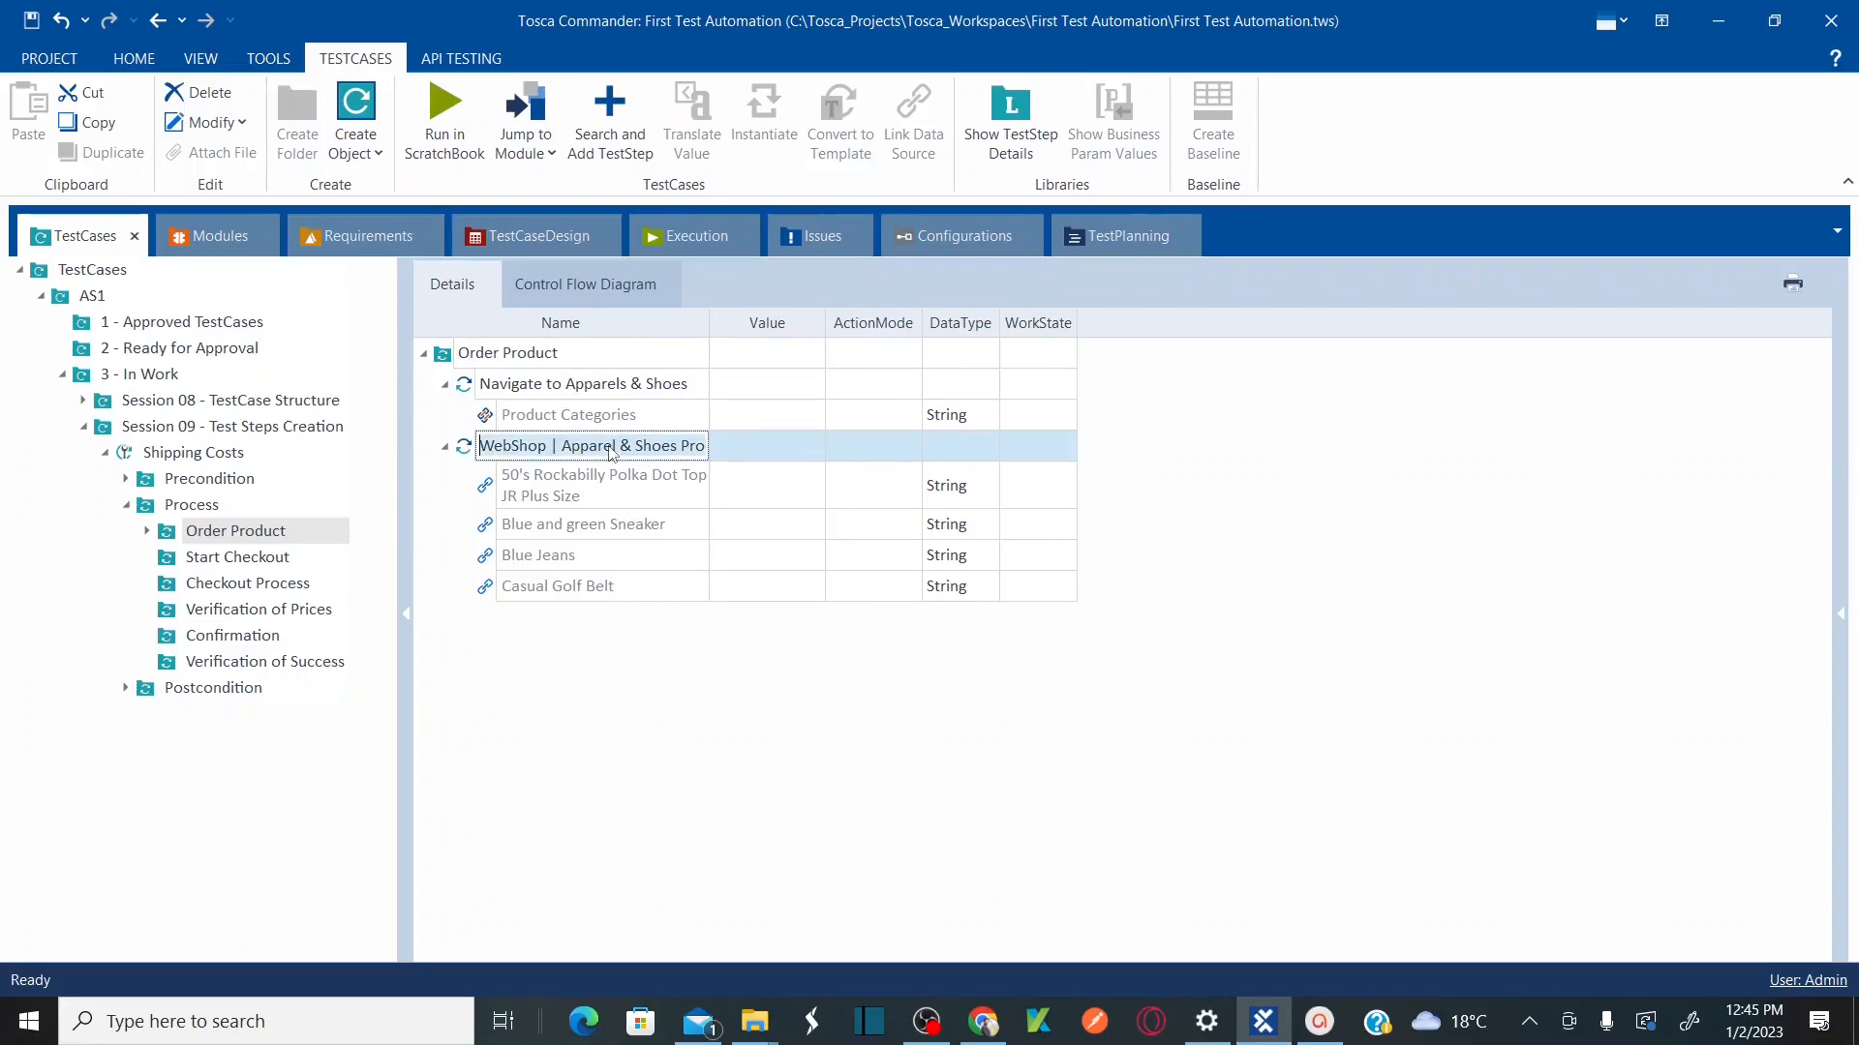
{"action": "type", "text": "Navi"}
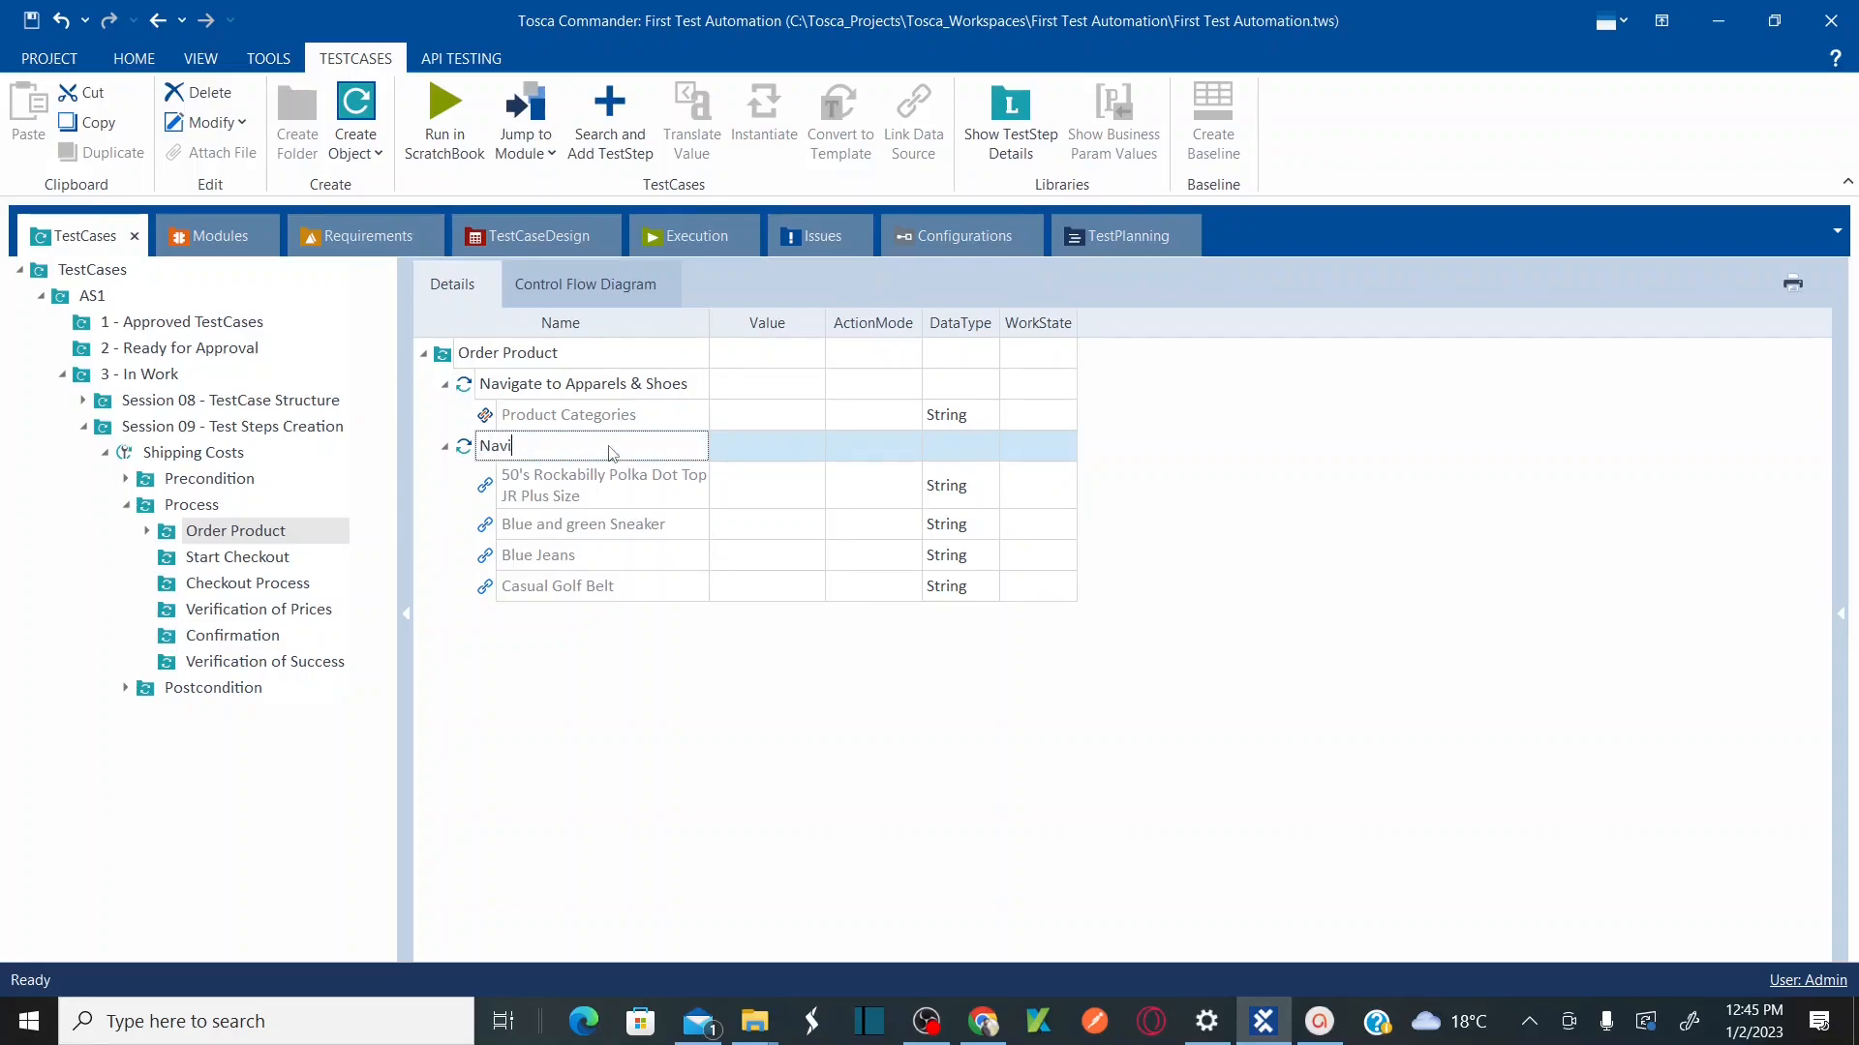
{"action": "type", "text": "gate to Blue Jeans"}
{"action": "key", "text": "Return"}
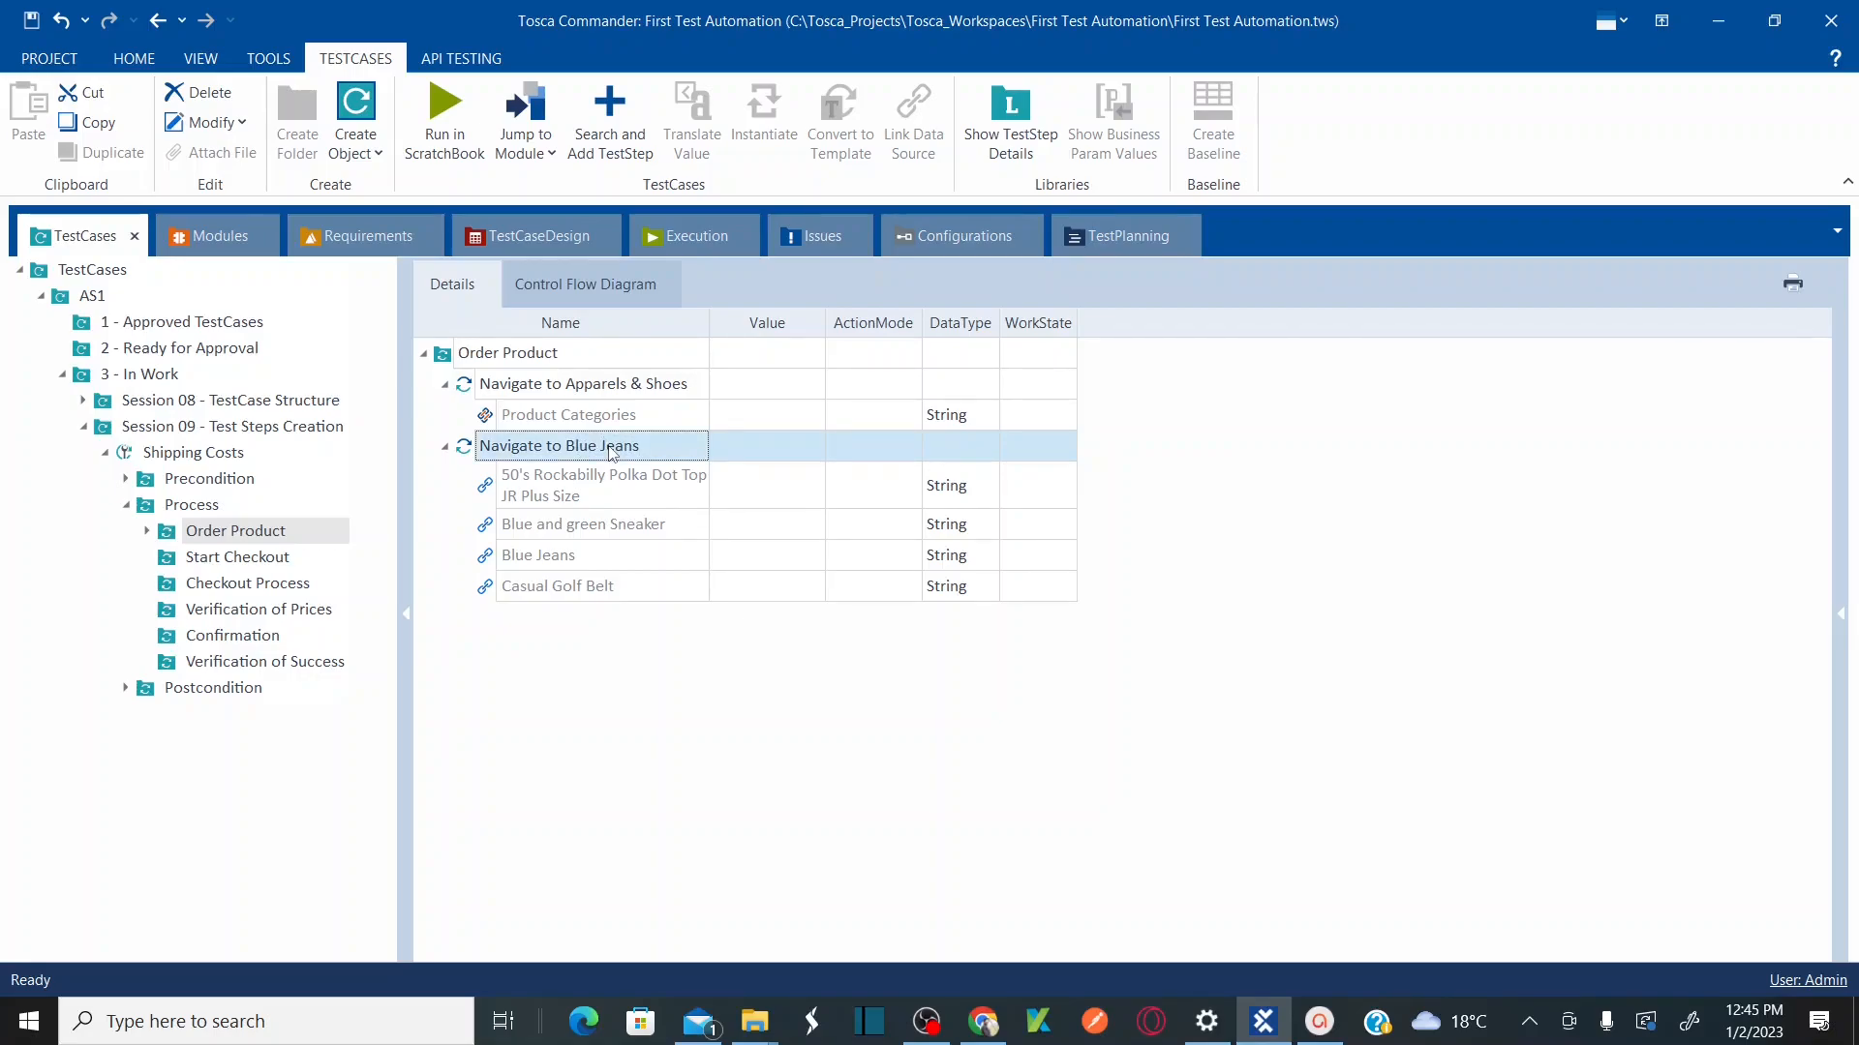
Step: Search for "blue", add the WebShop | Blue Jeans module under Order Product, and select the new test step
{"action": "left_click", "coordinate": [519, 361]}
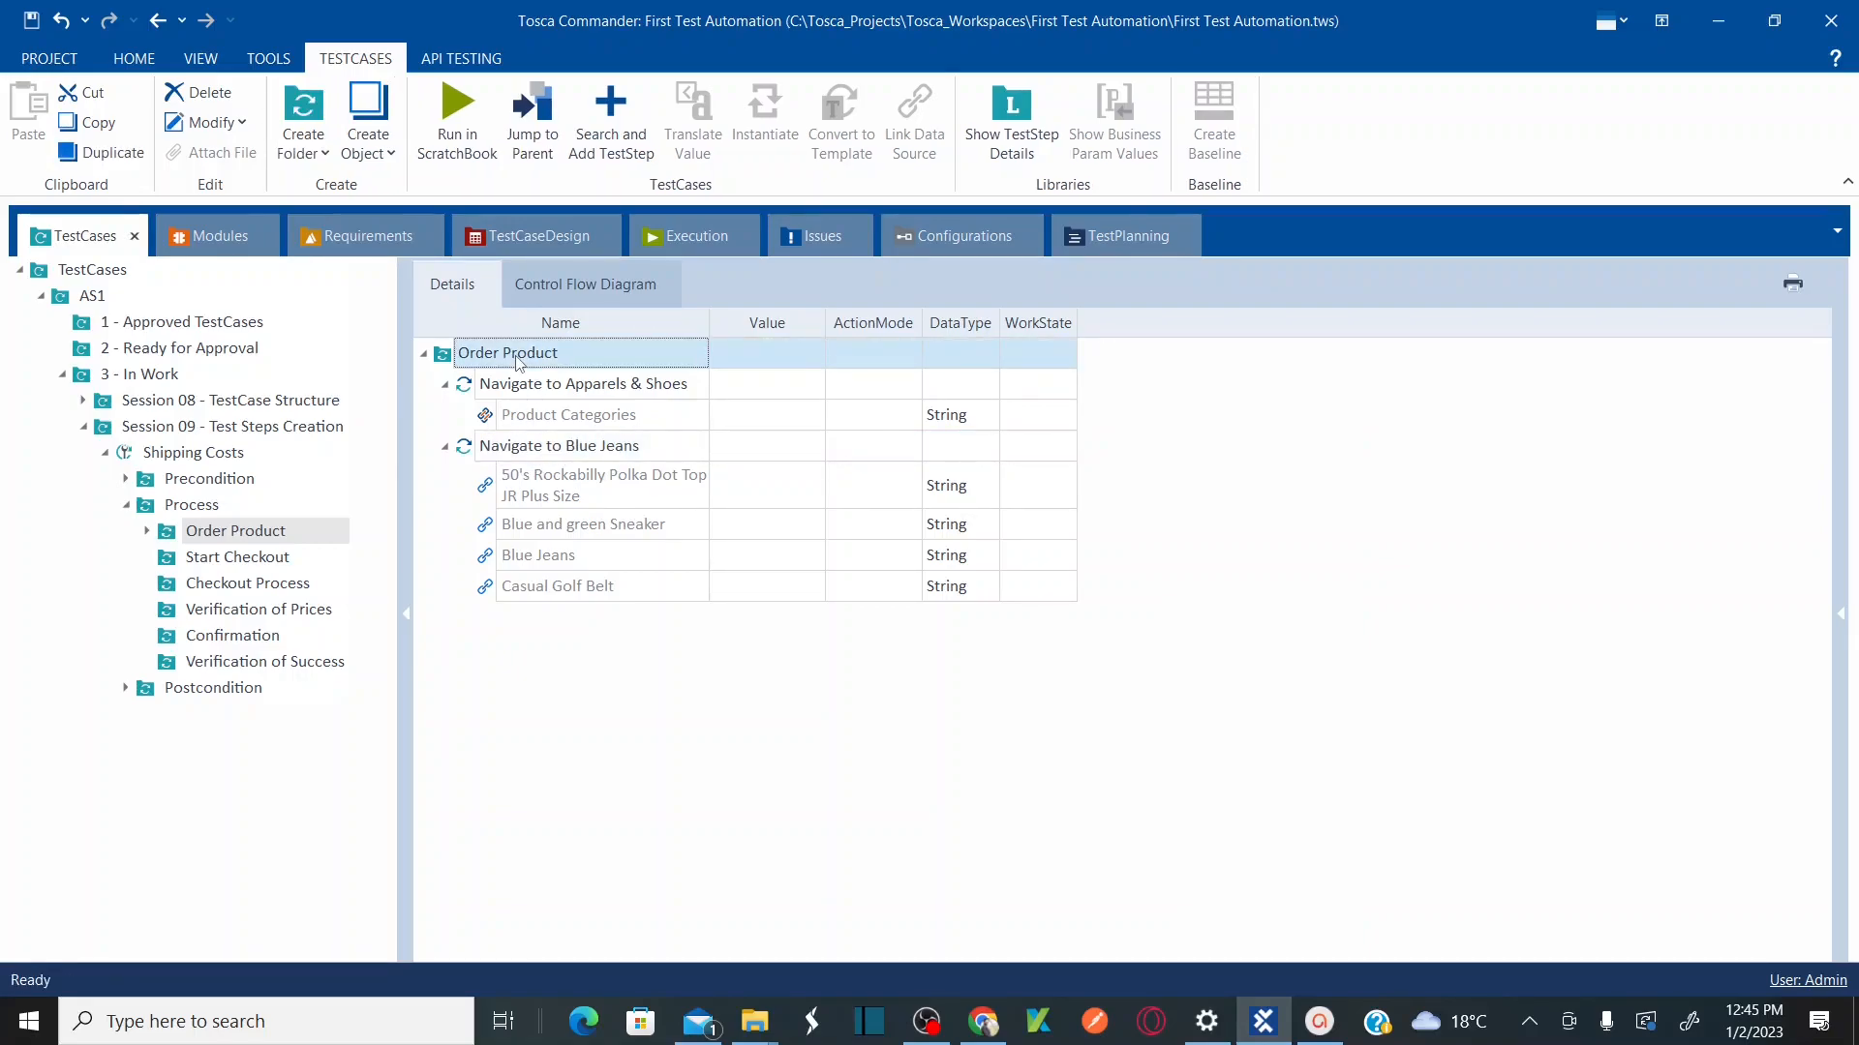
{"action": "key", "text": "ctrl+t"}
{"action": "type", "text": "blue"}
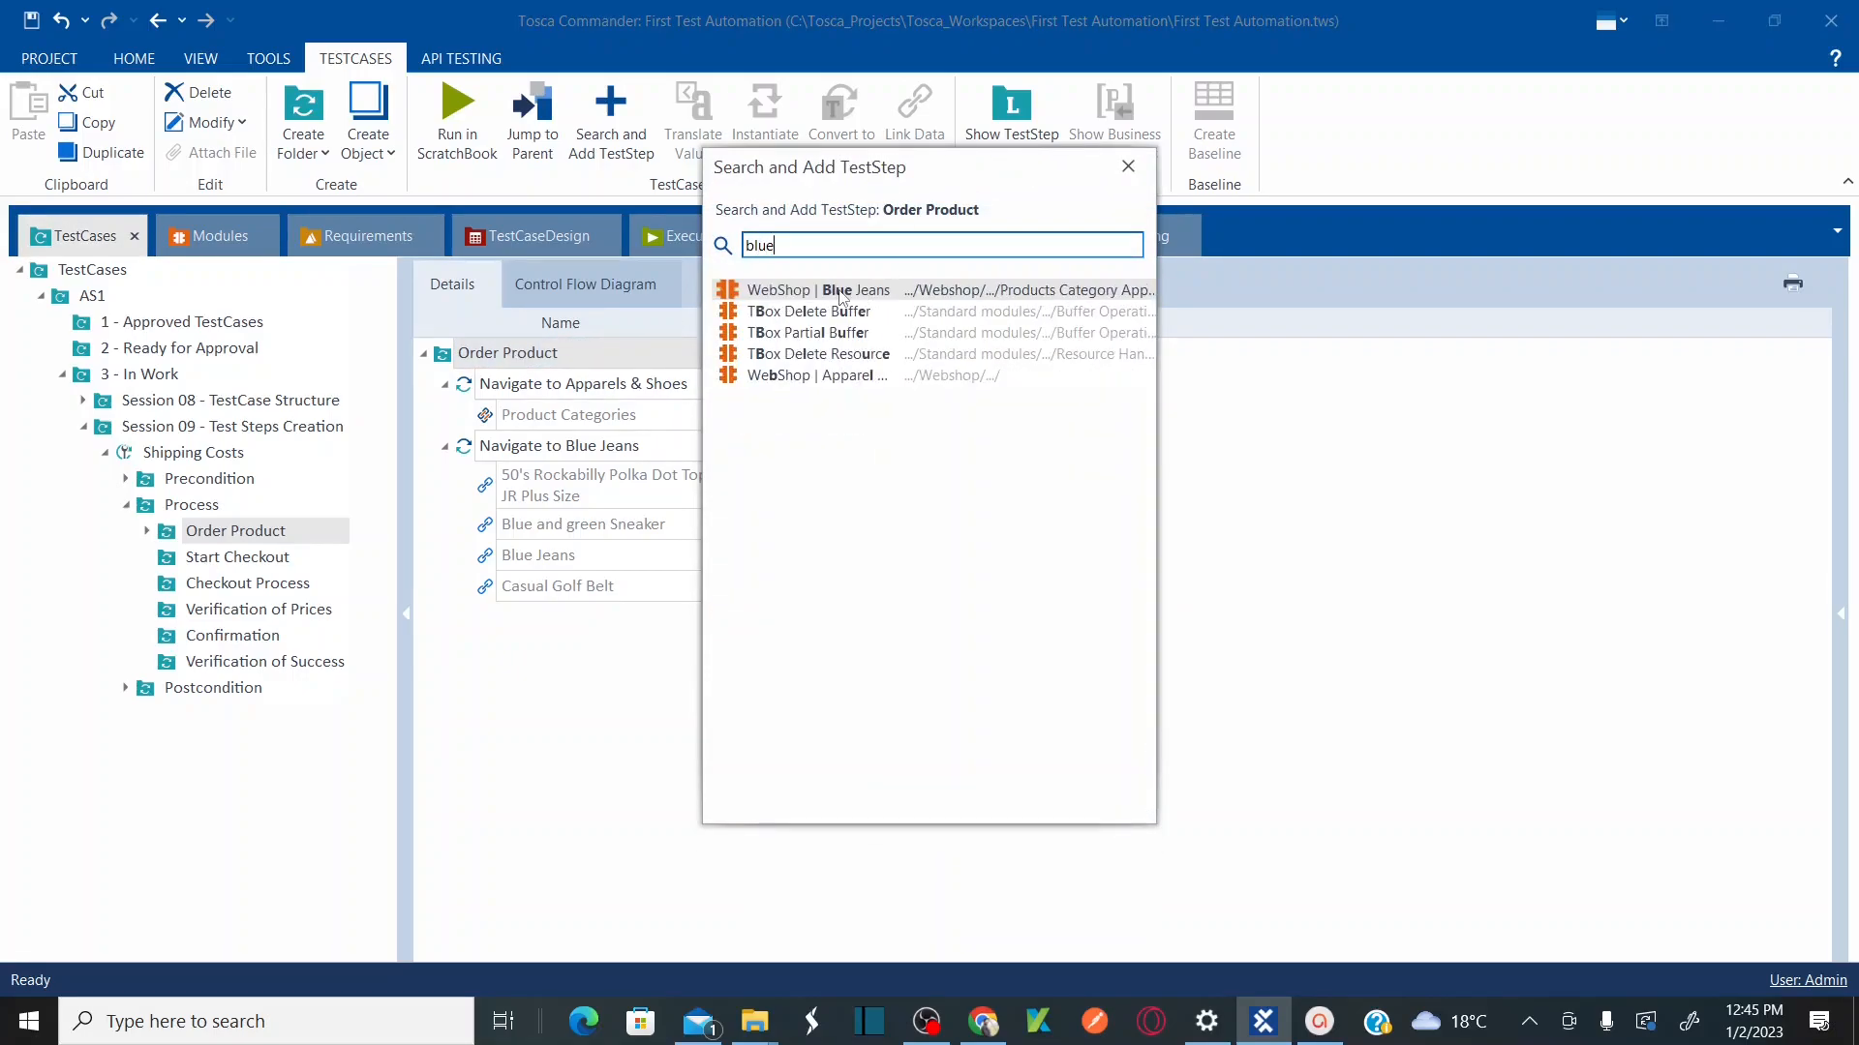
{"action": "left_click", "coordinate": [841, 291]}
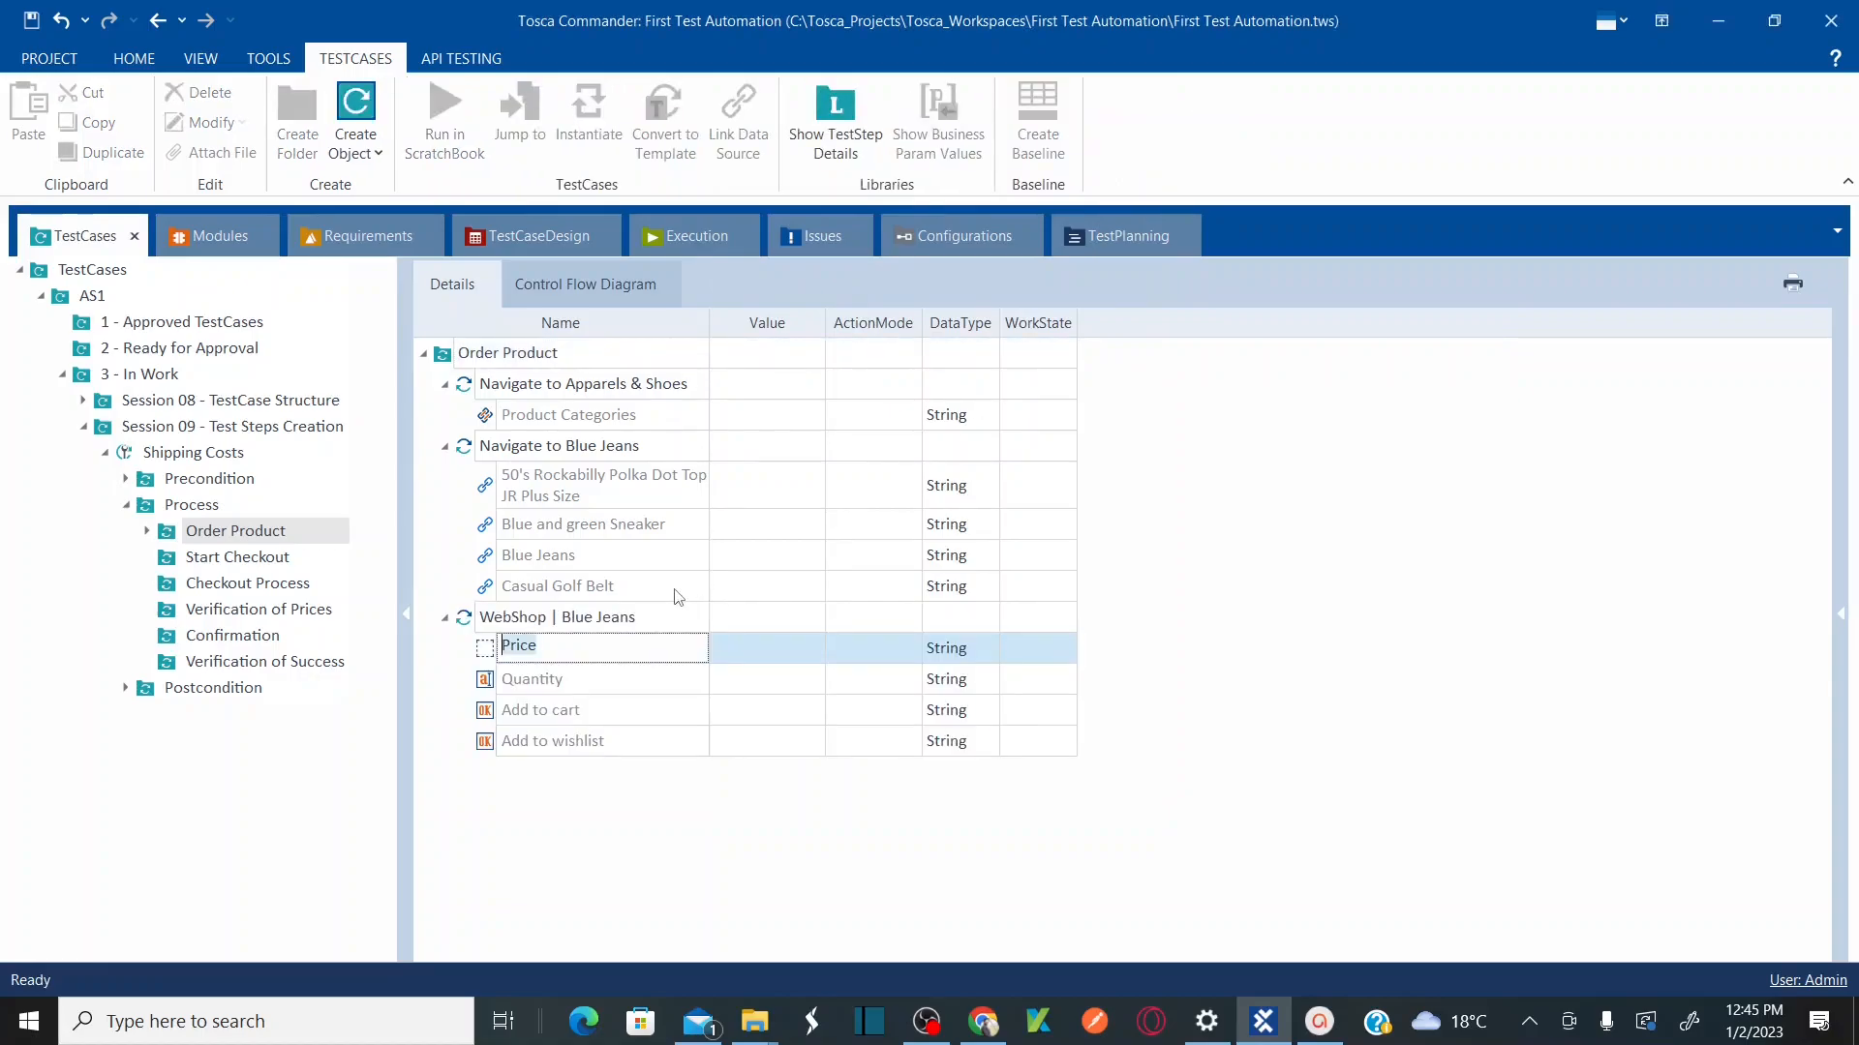
{"action": "left_click", "coordinate": [631, 624]}
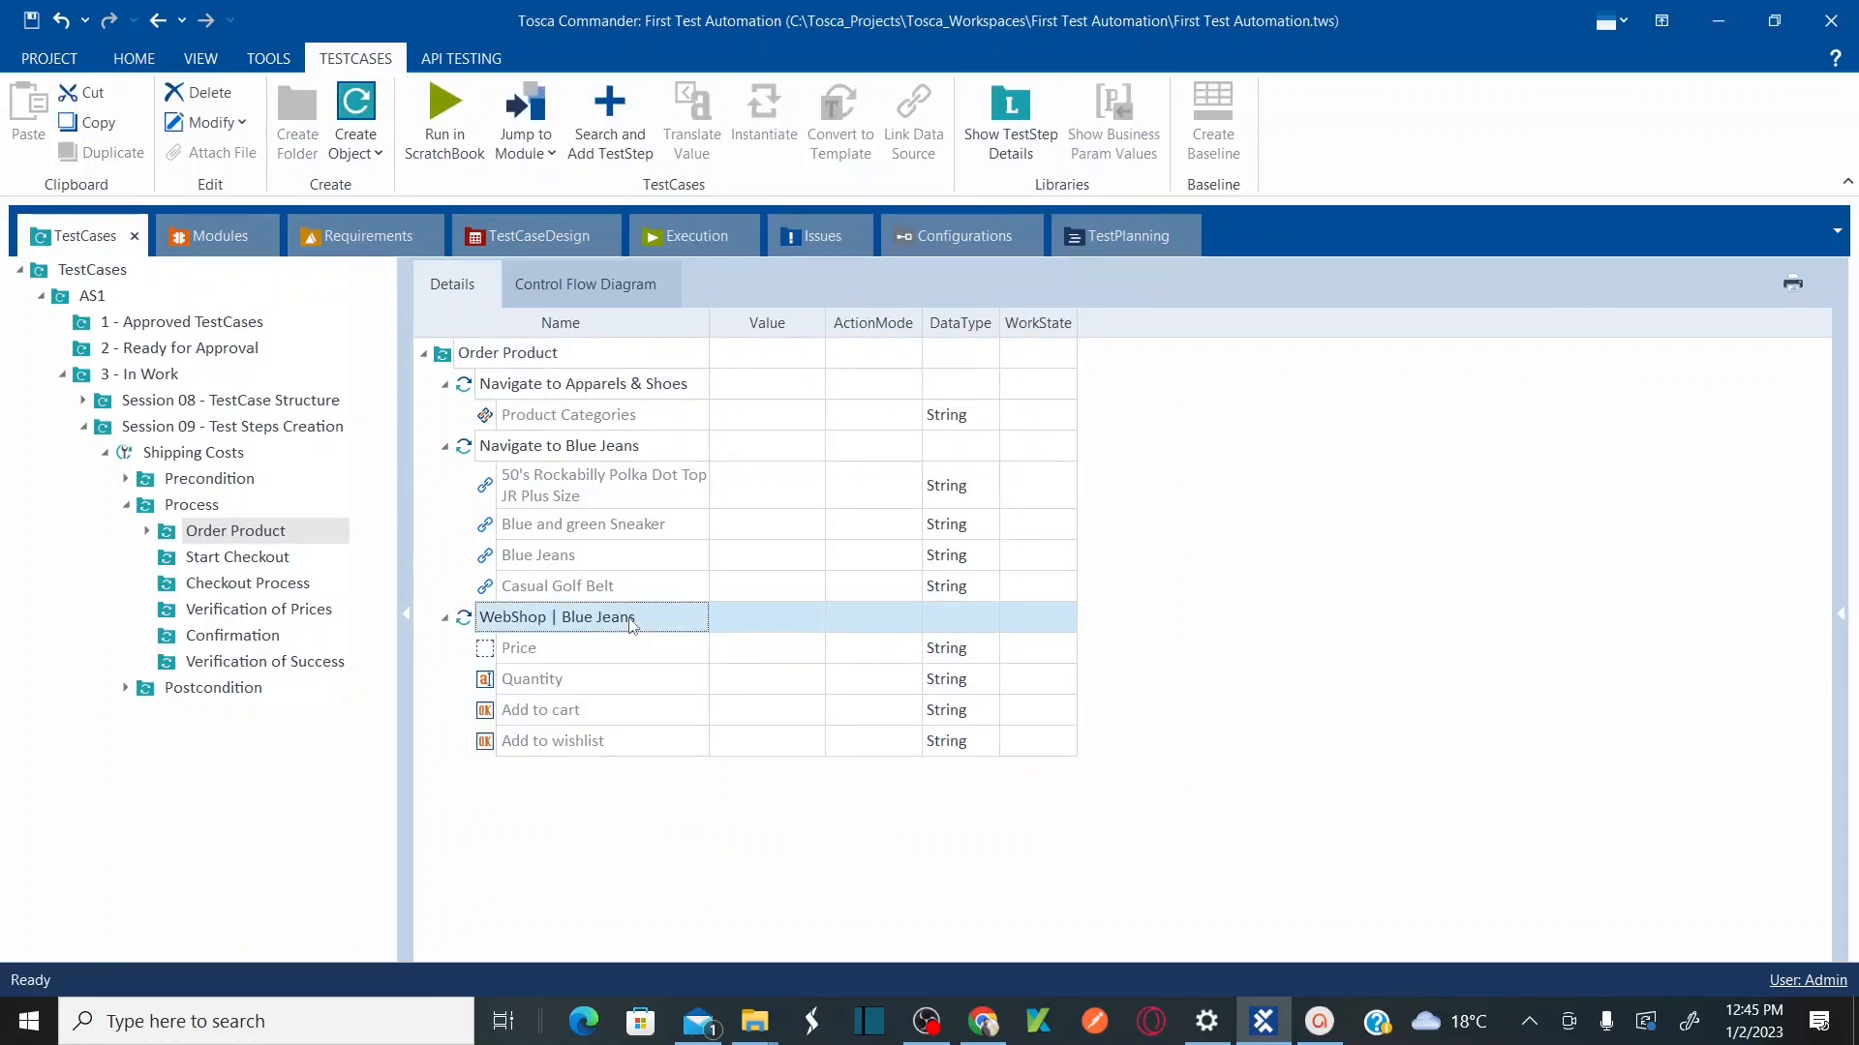
Step: Rename the WebShop | Blue Jeans test step under Order Product as "Order Blue Jeans"
{"action": "left_click", "coordinate": [631, 624]}
{"action": "key", "text": "ctrl+shift+Left"}
{"action": "key", "text": "ctrl+shift+Left"}
{"action": "key", "text": "ctrl+shift+Left"}
{"action": "key", "text": "ctrl+shift+Left"}
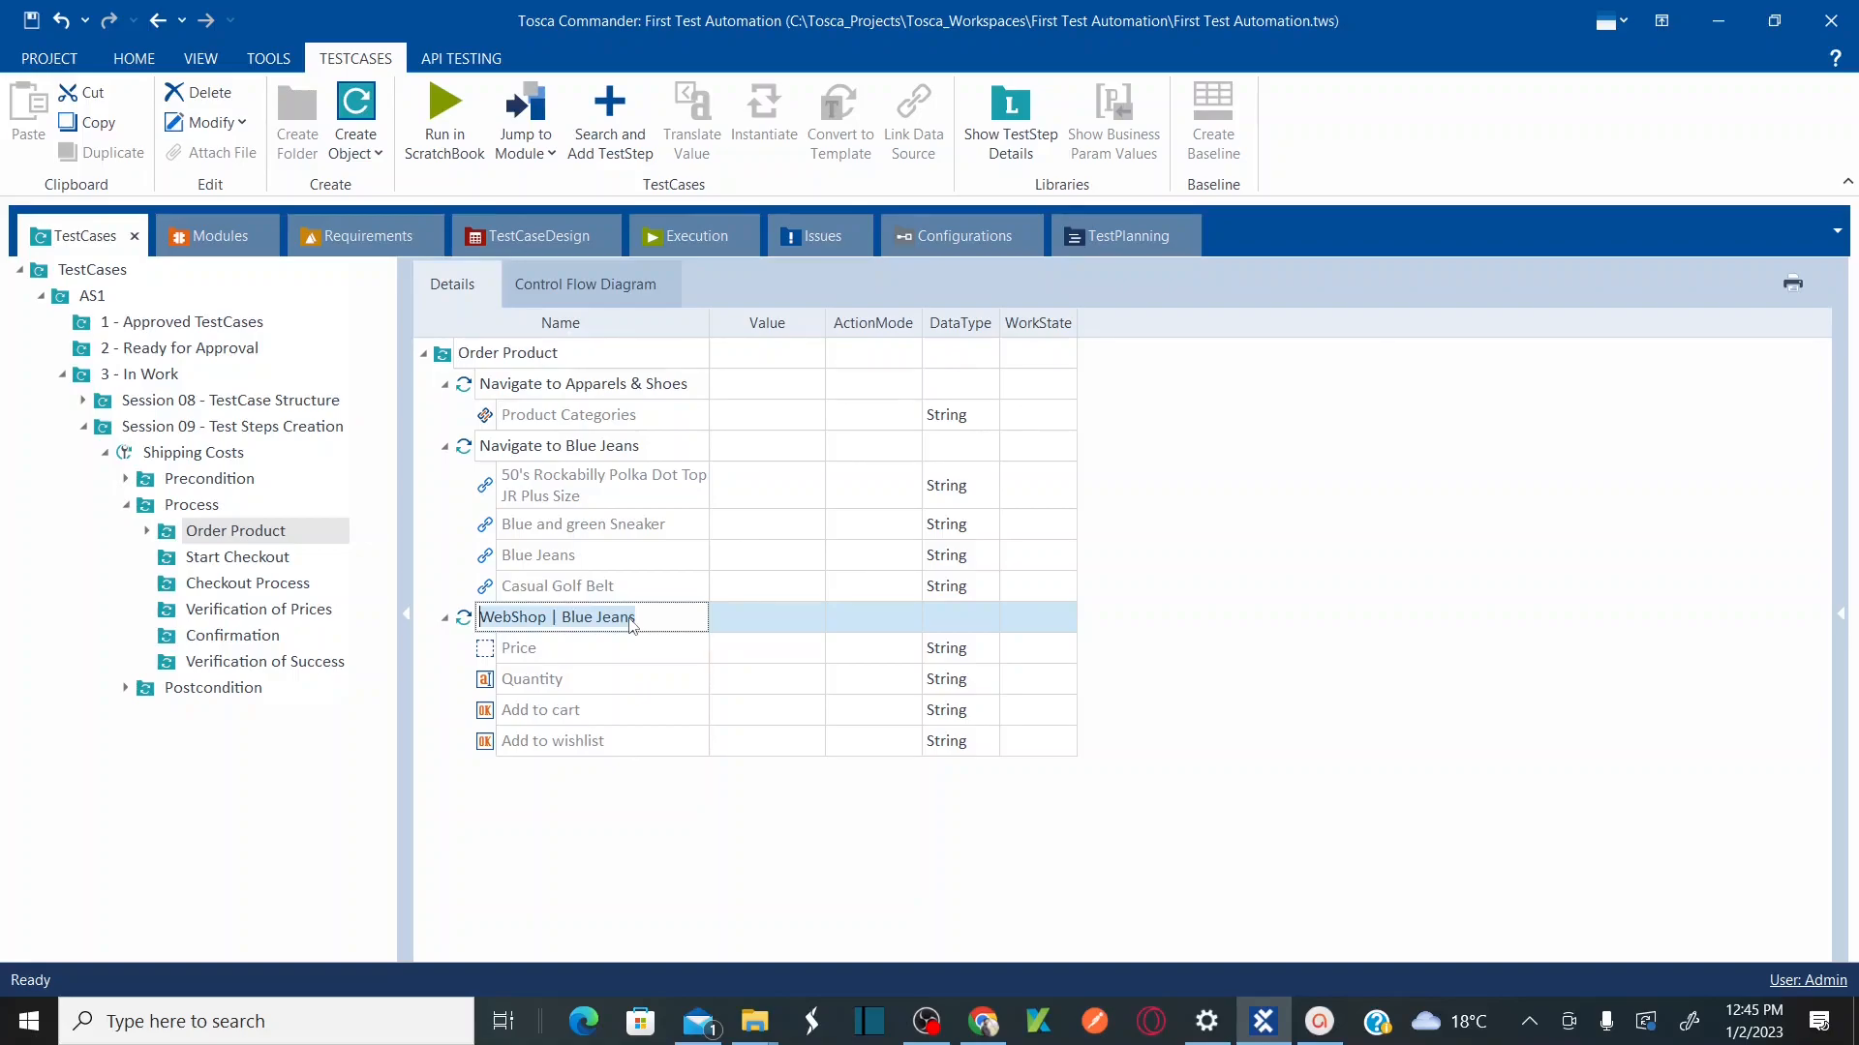
{"action": "type", "text": "Order "}
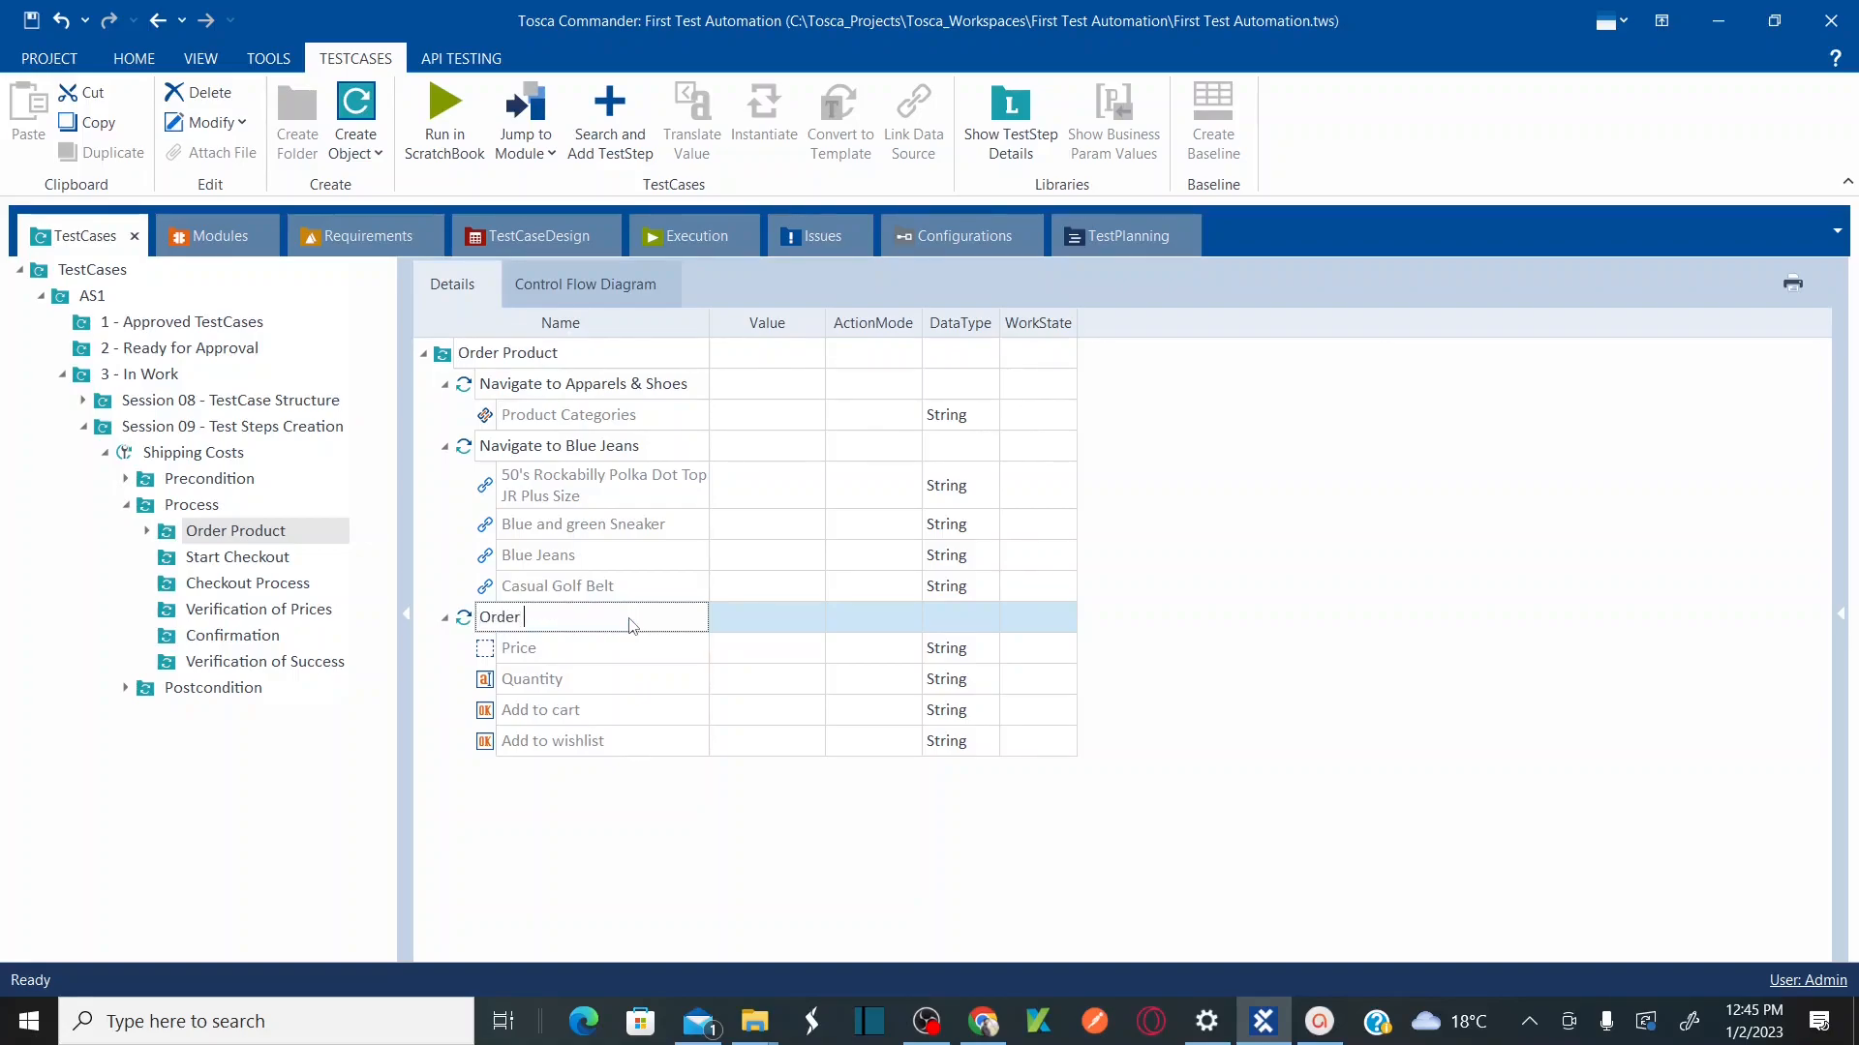
{"action": "type", "text": "Blue Jeans"}
{"action": "key", "text": "Return"}
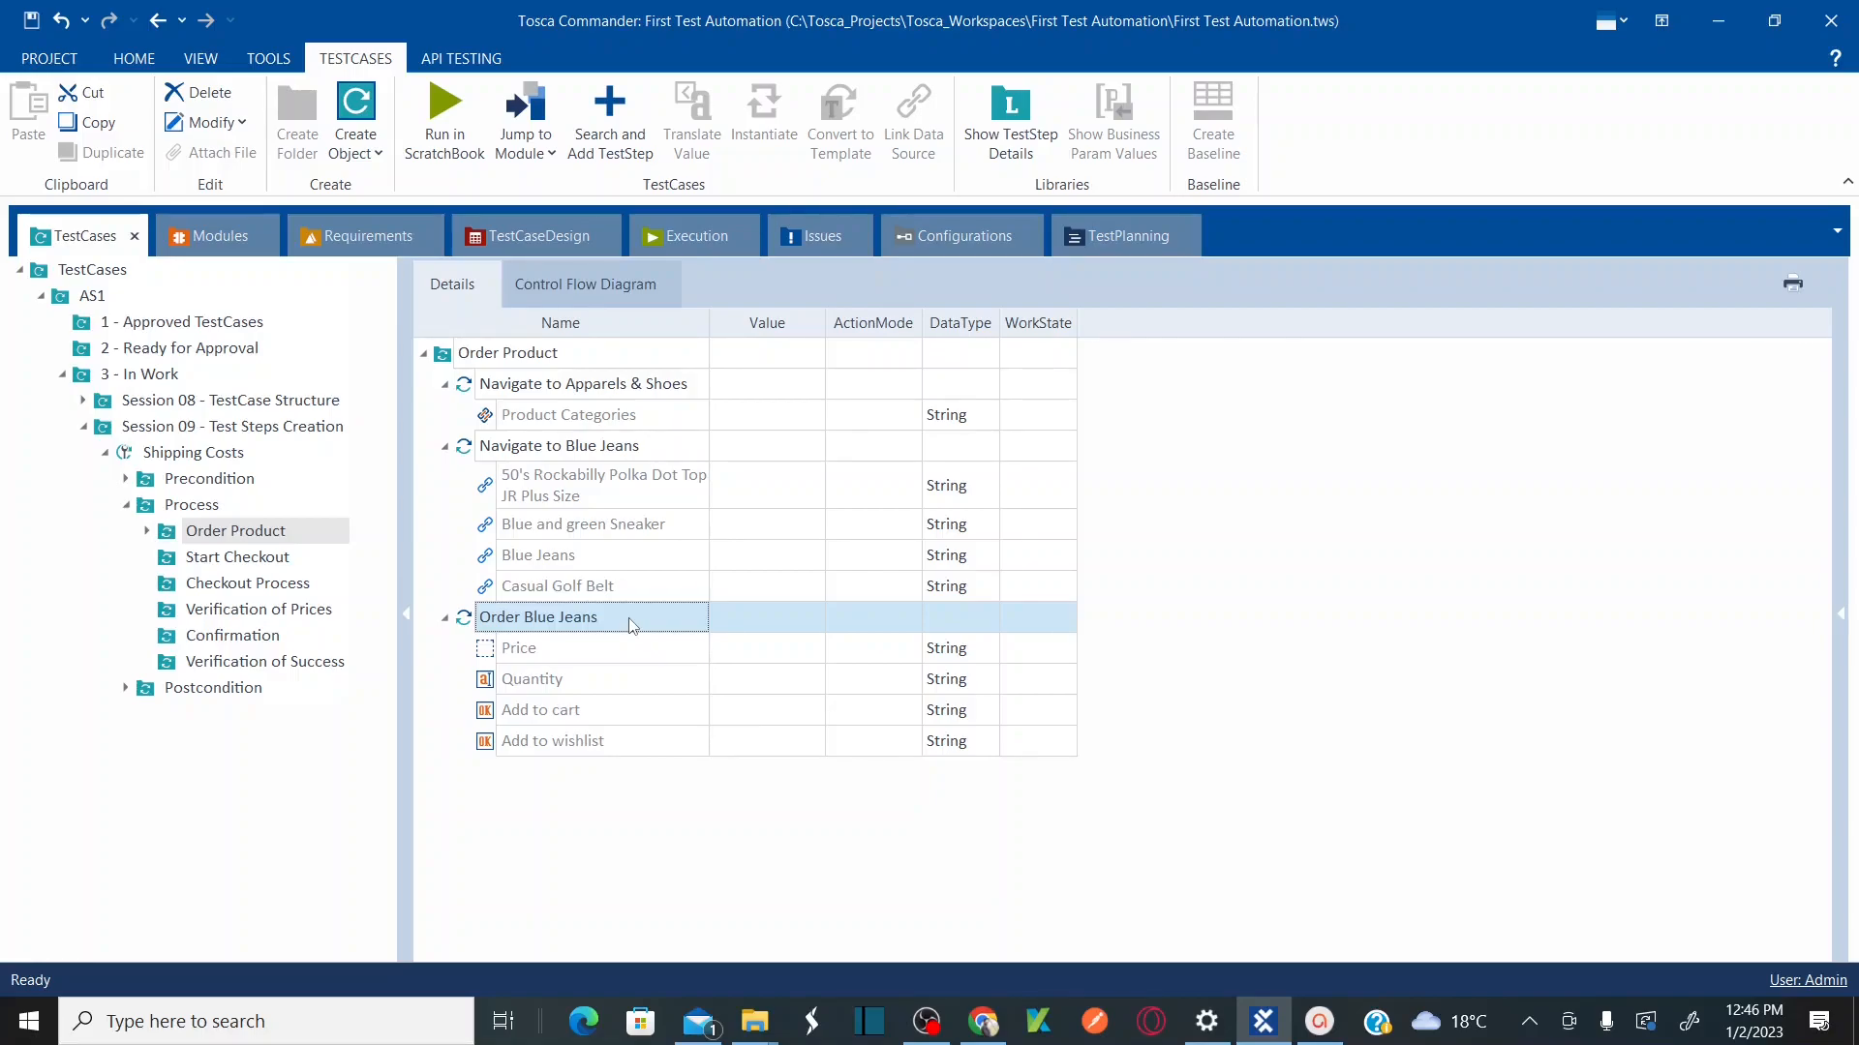
Step: Select the Start Checkout folder, then switch to the Demo Web Shop in Chrome and add Blue Jeans to the shopping cart
{"action": "left_click", "coordinate": [238, 559]}
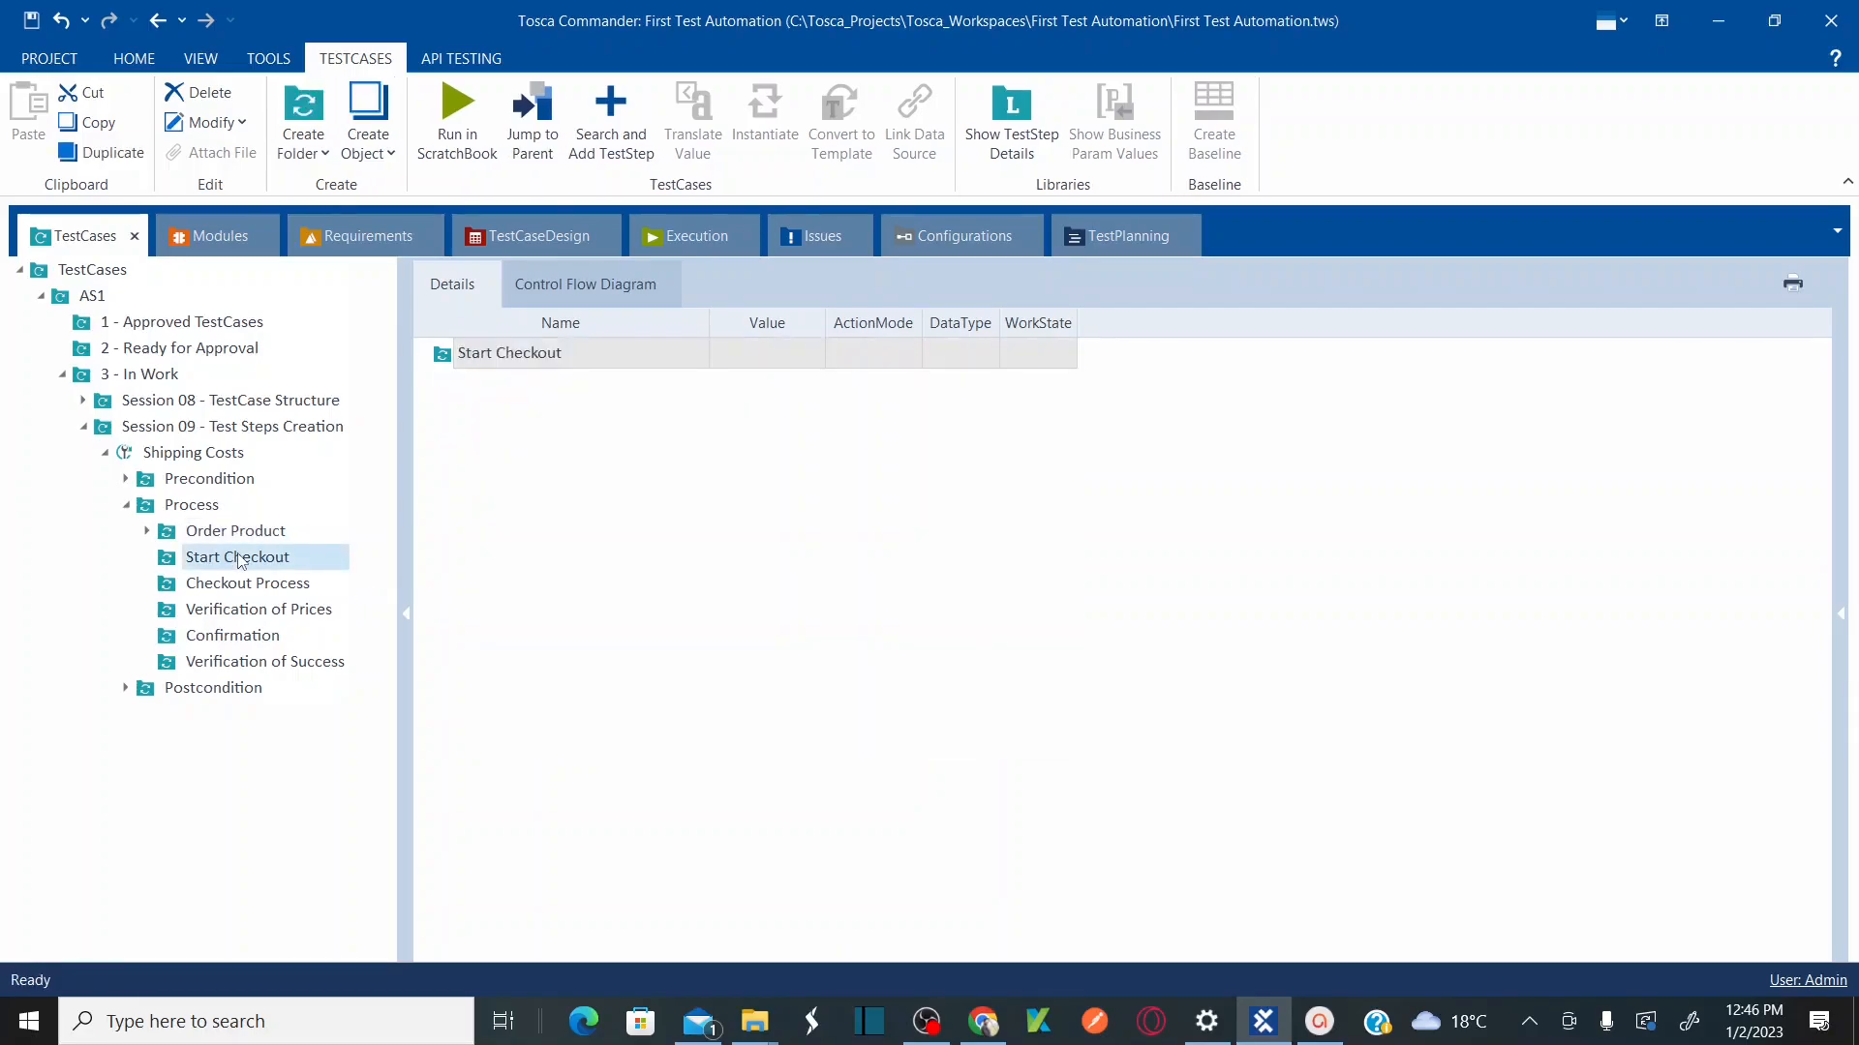
{"action": "key", "text": "alt+Tab"}
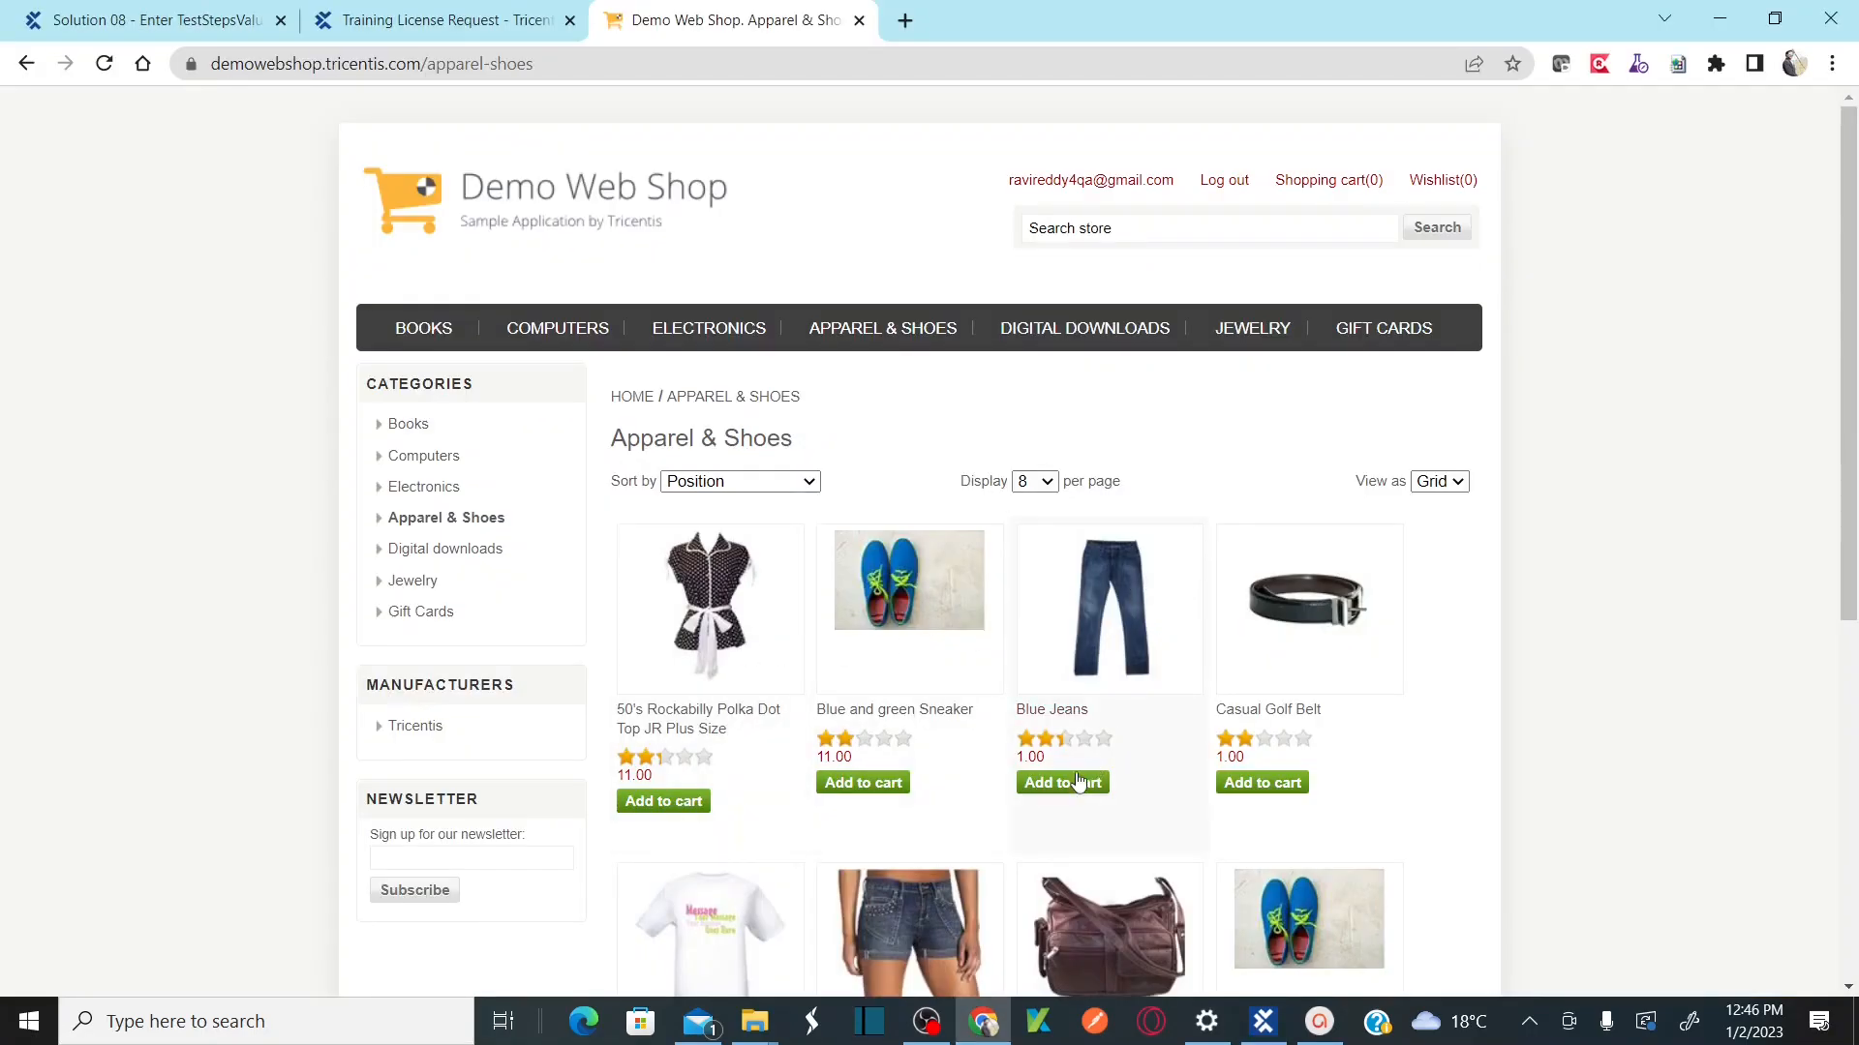
{"action": "mouse_move", "coordinate": [1328, 190]}
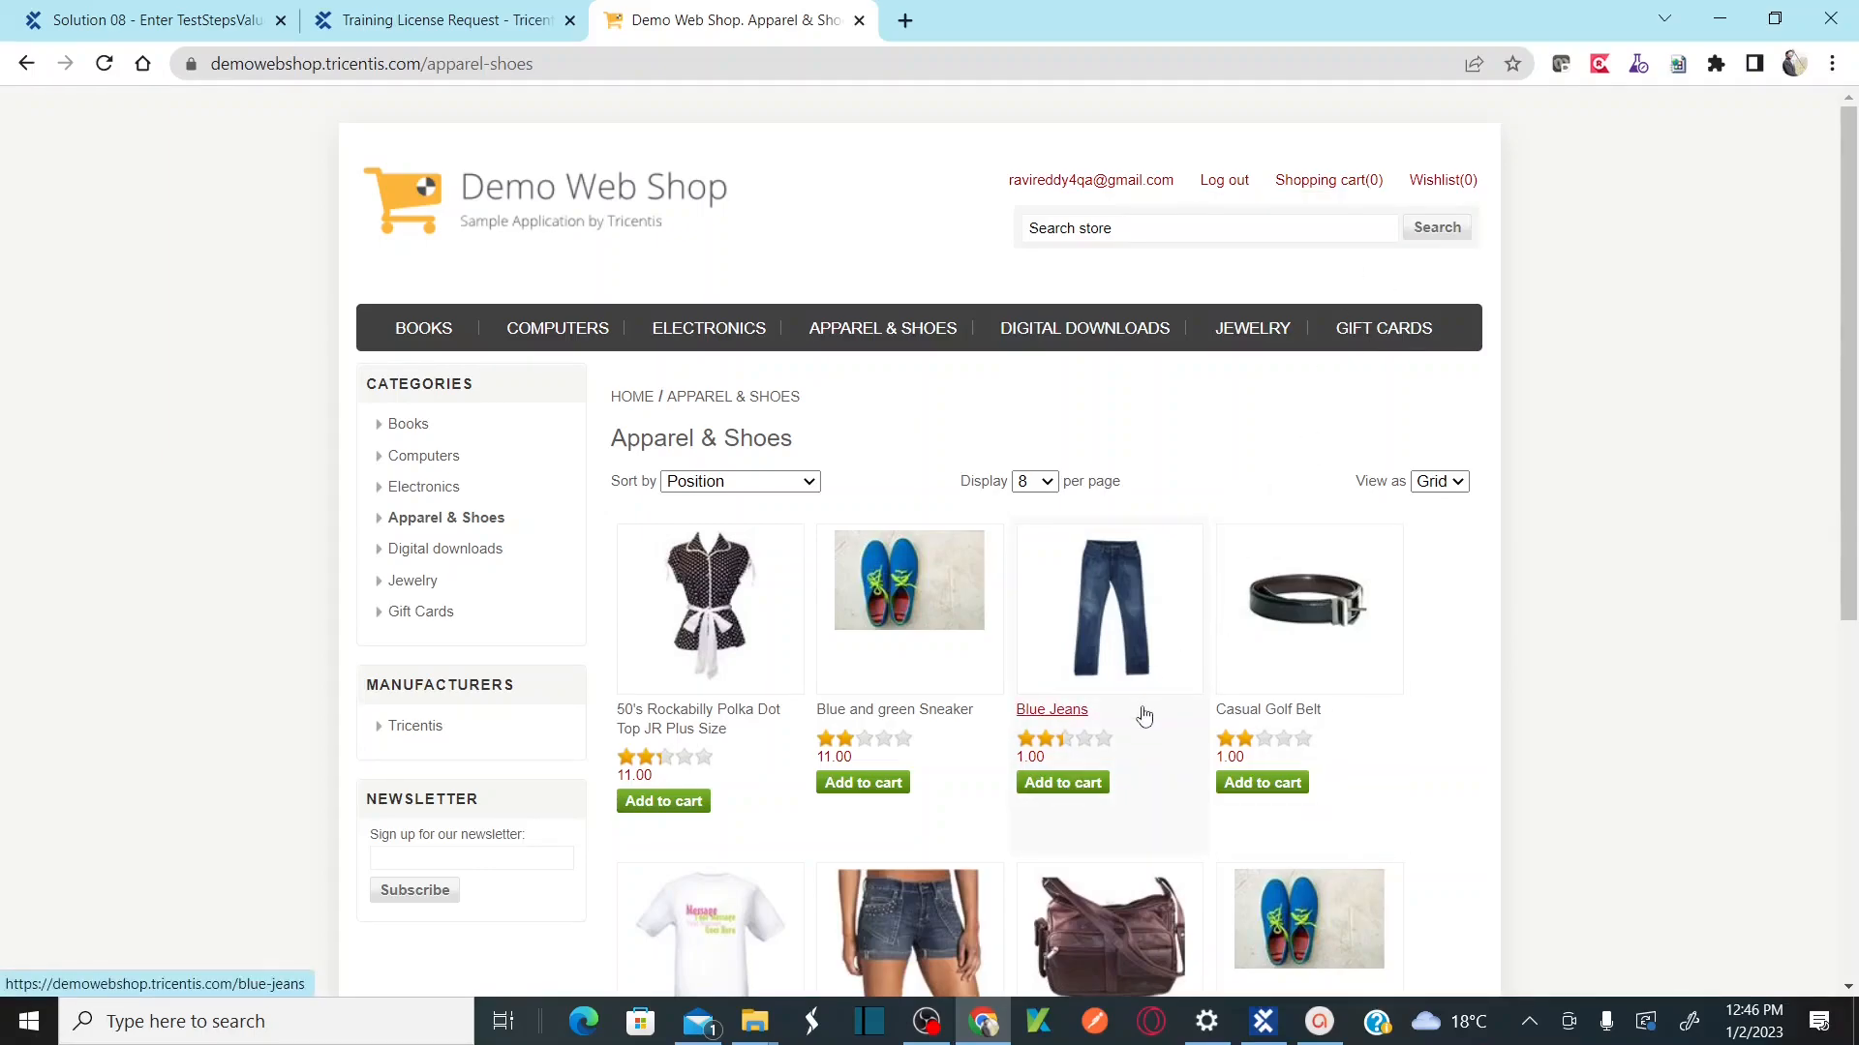
{"action": "left_click", "coordinate": [1064, 782]}
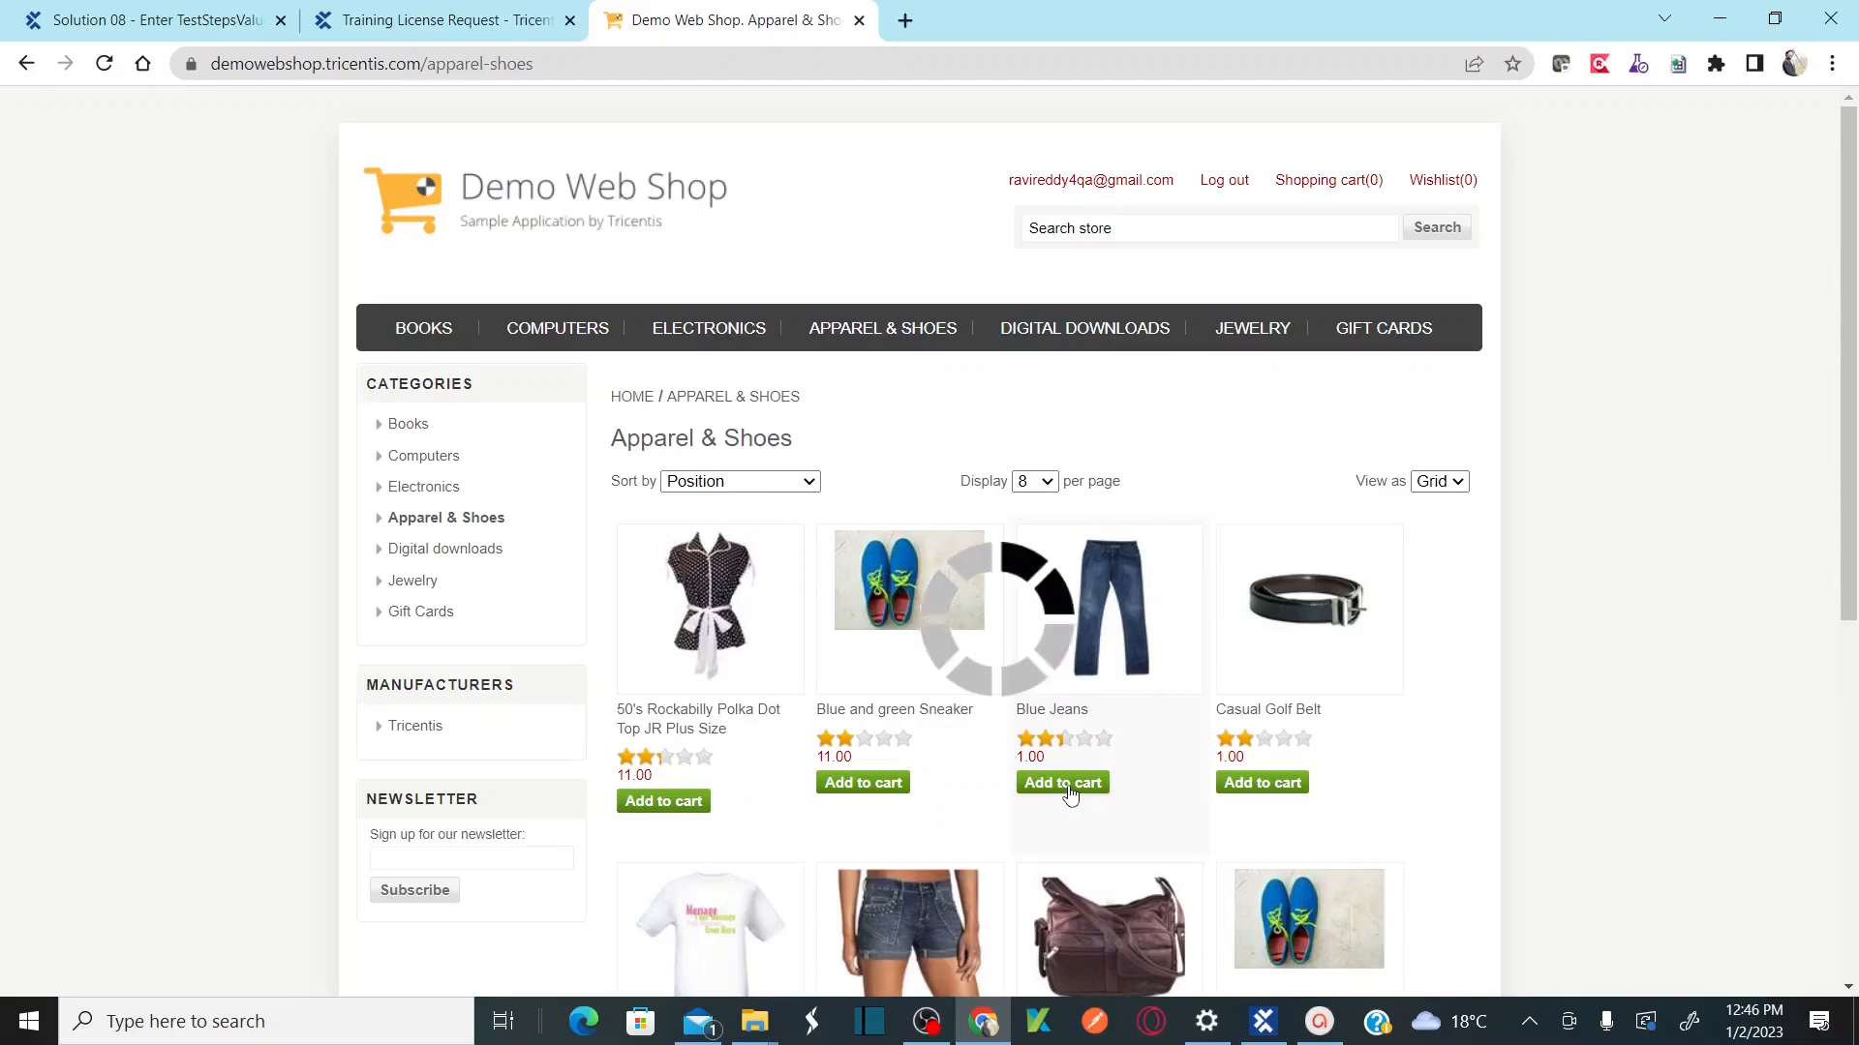
{"action": "key", "text": "alt+Tab"}
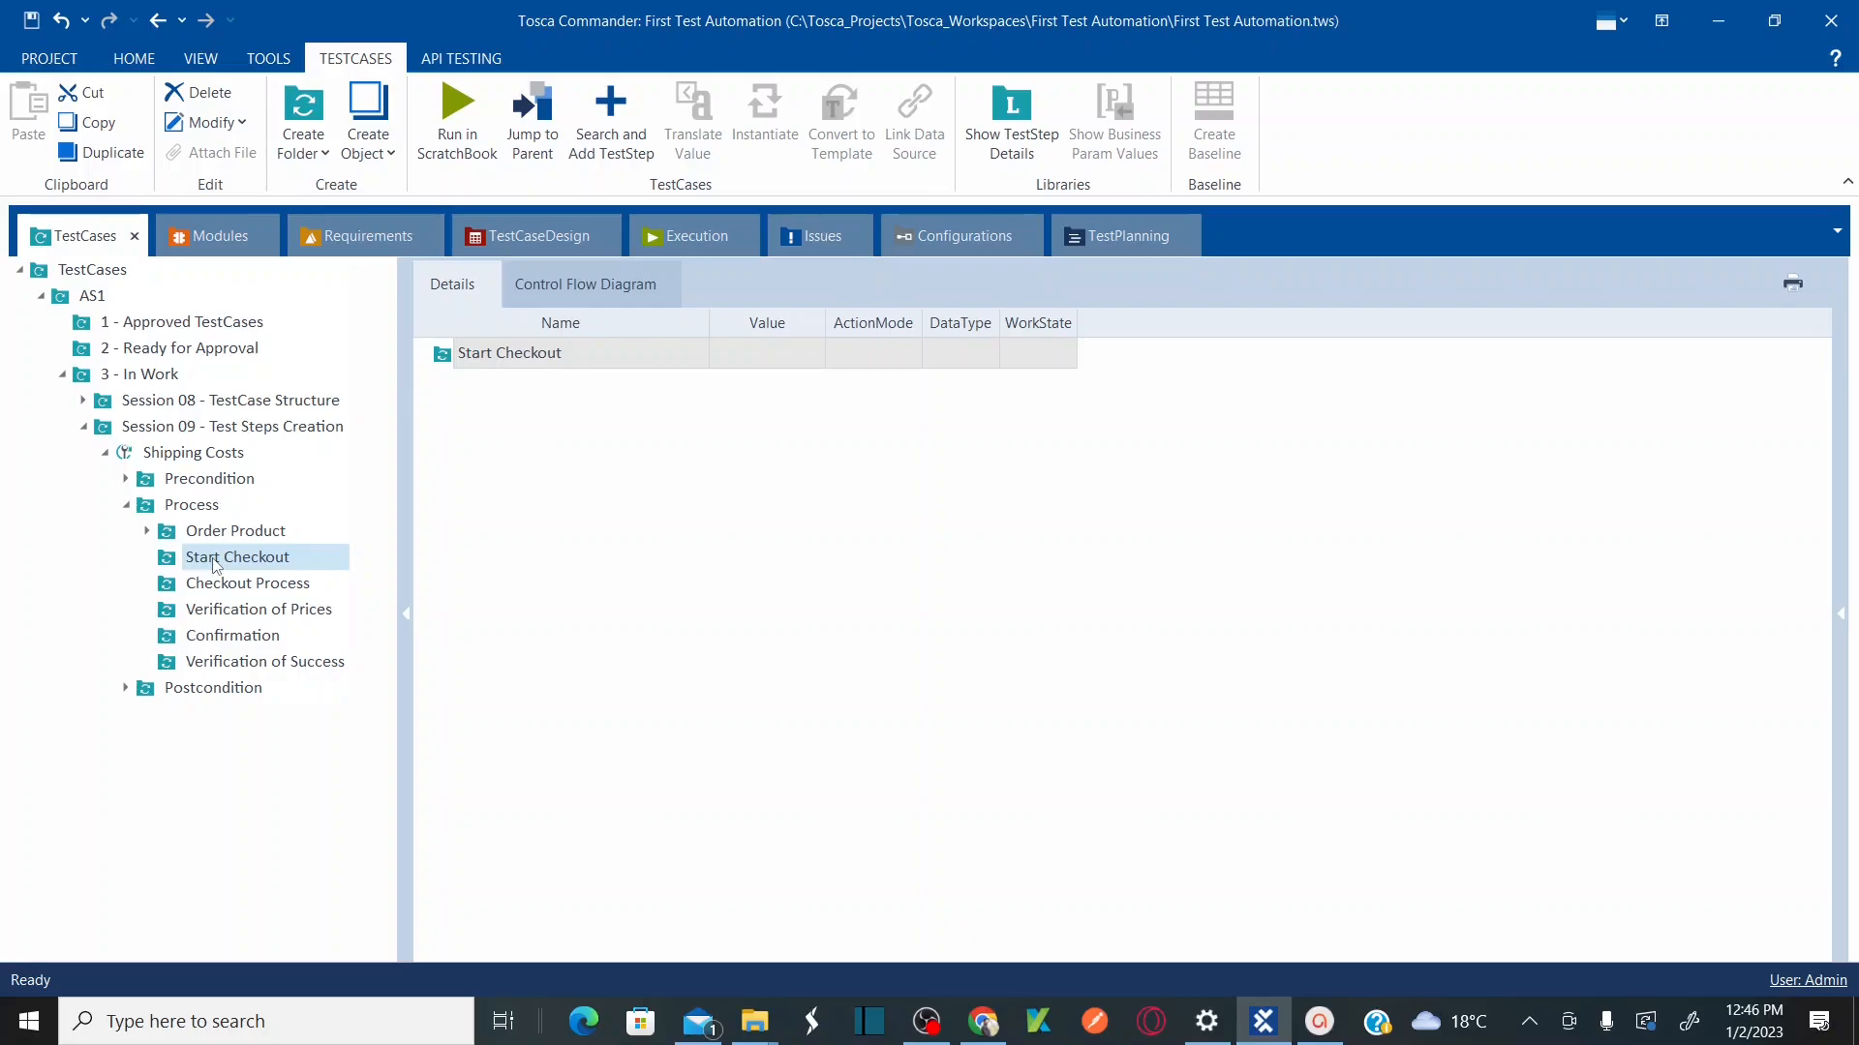
{"action": "key", "text": "alt+Tab"}
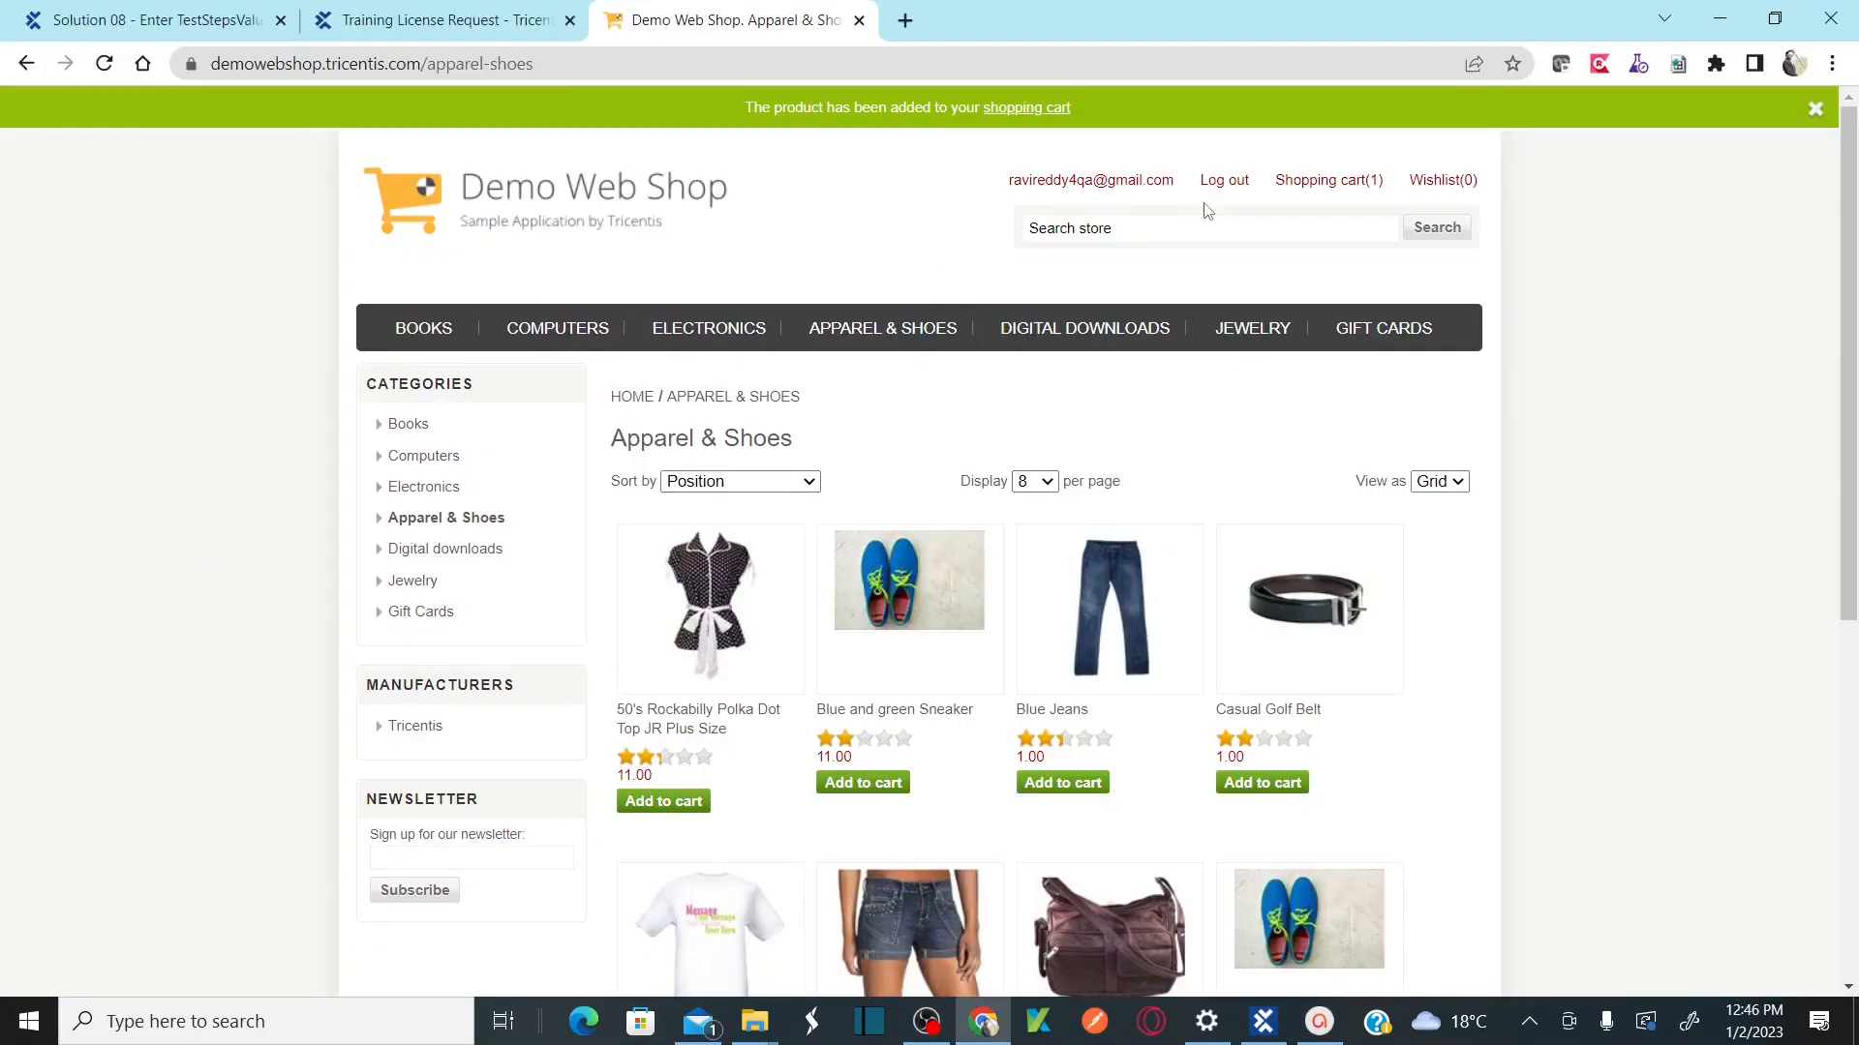
{"action": "mouse_move", "coordinate": [1328, 184]}
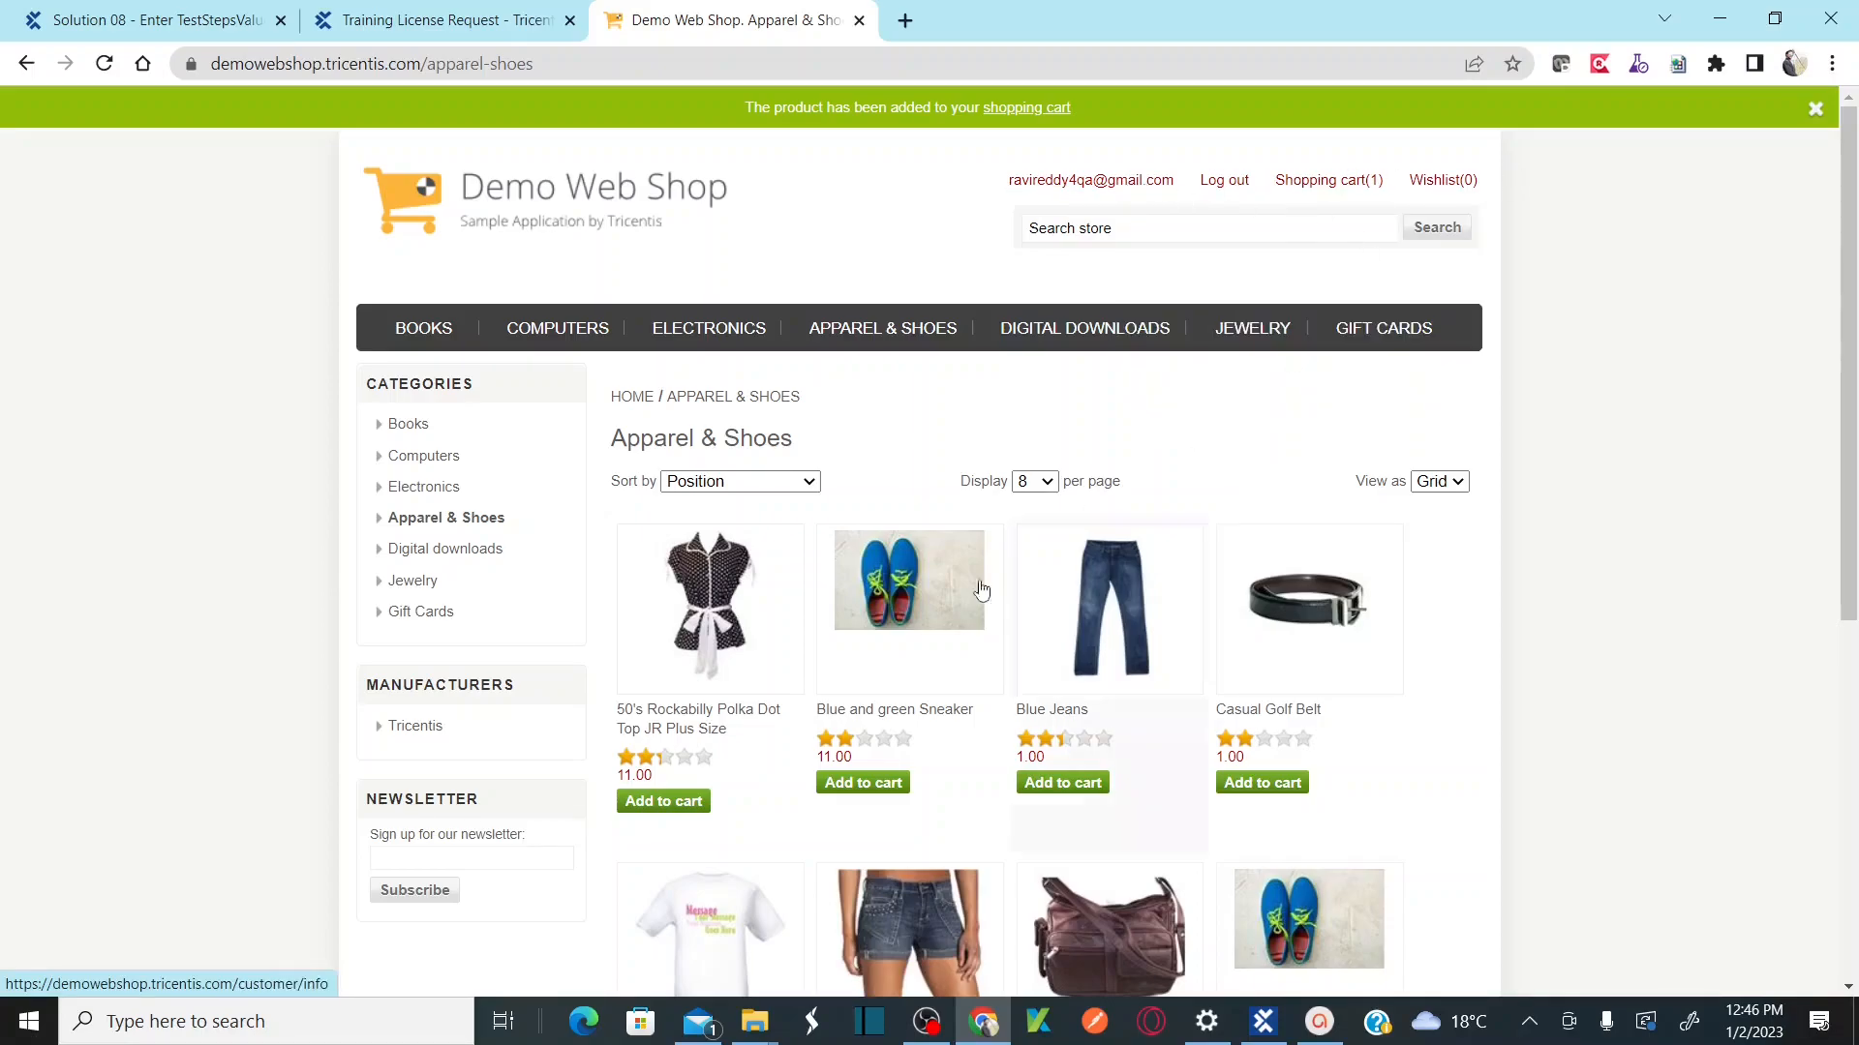
Step: Switch back to Tosca Commander, search for "top men" and add the WebShop | Top Menu module as a test step under Start Checkout
{"action": "key", "text": "alt+Tab"}
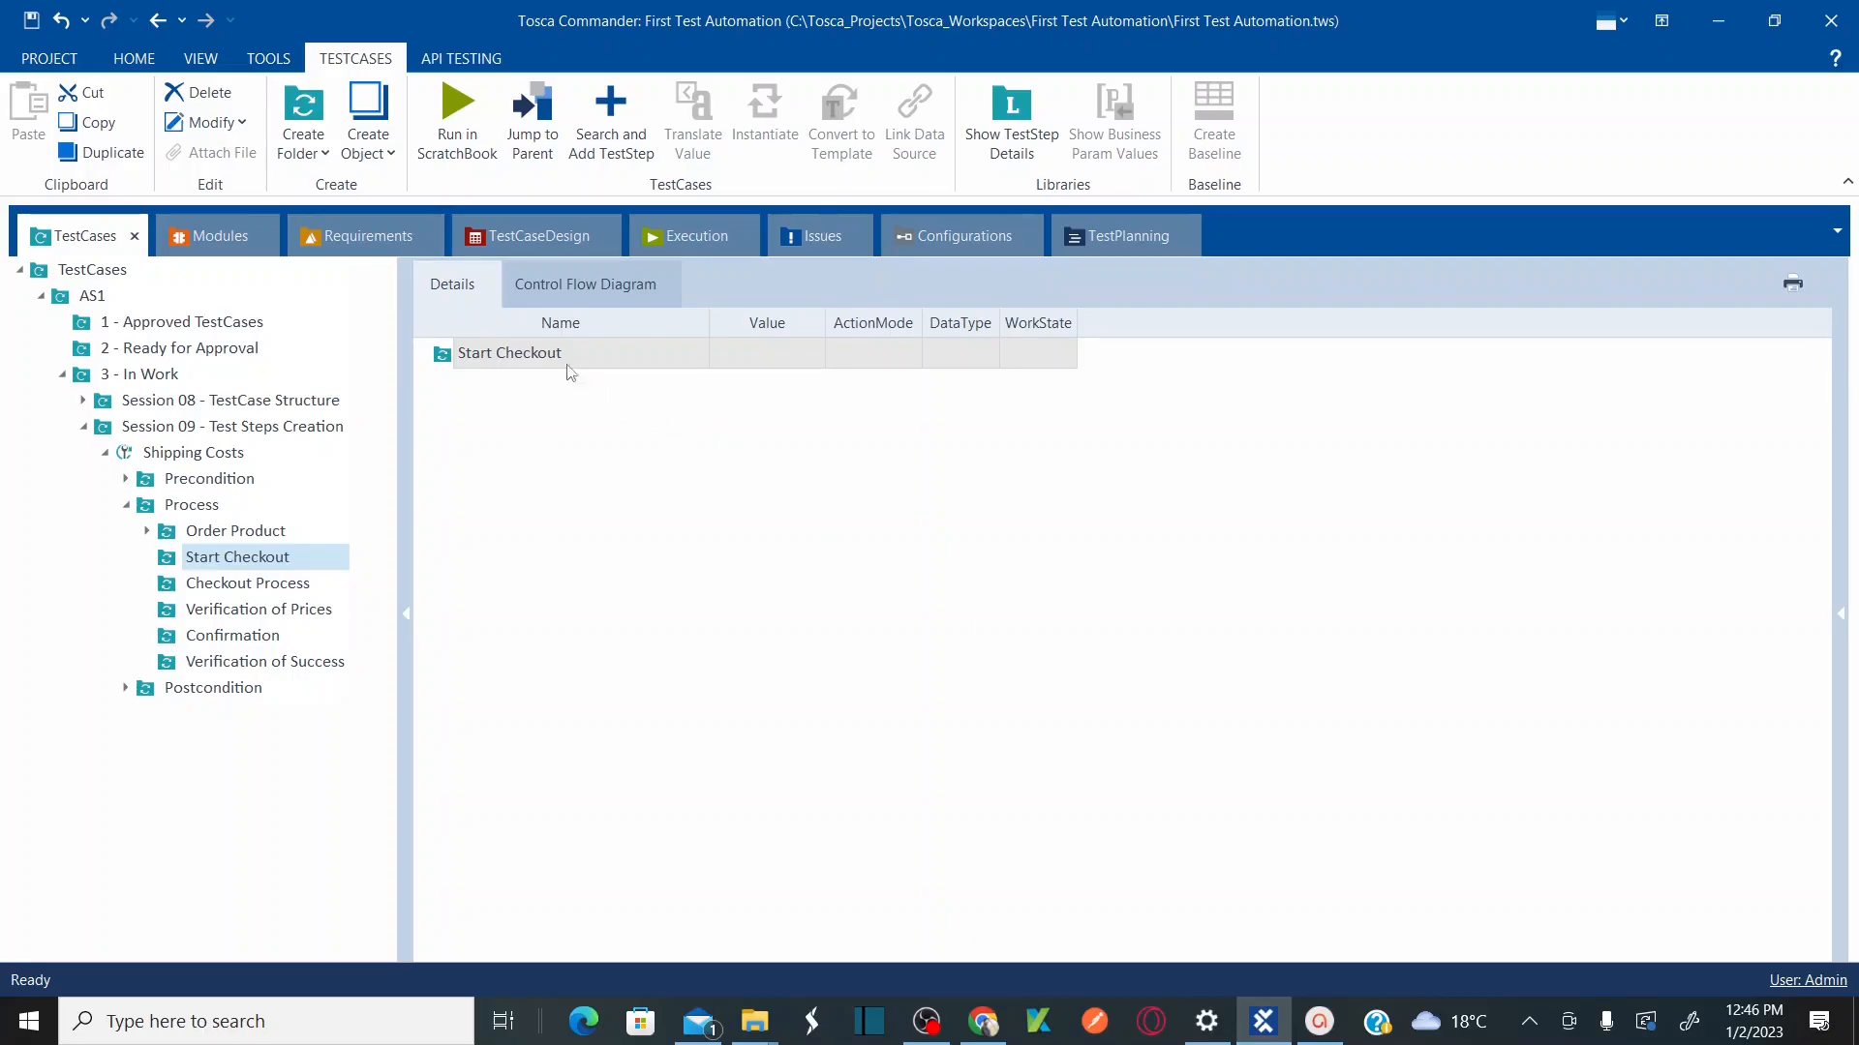
{"action": "key", "text": "ctrl+t"}
{"action": "type", "text": "to"}
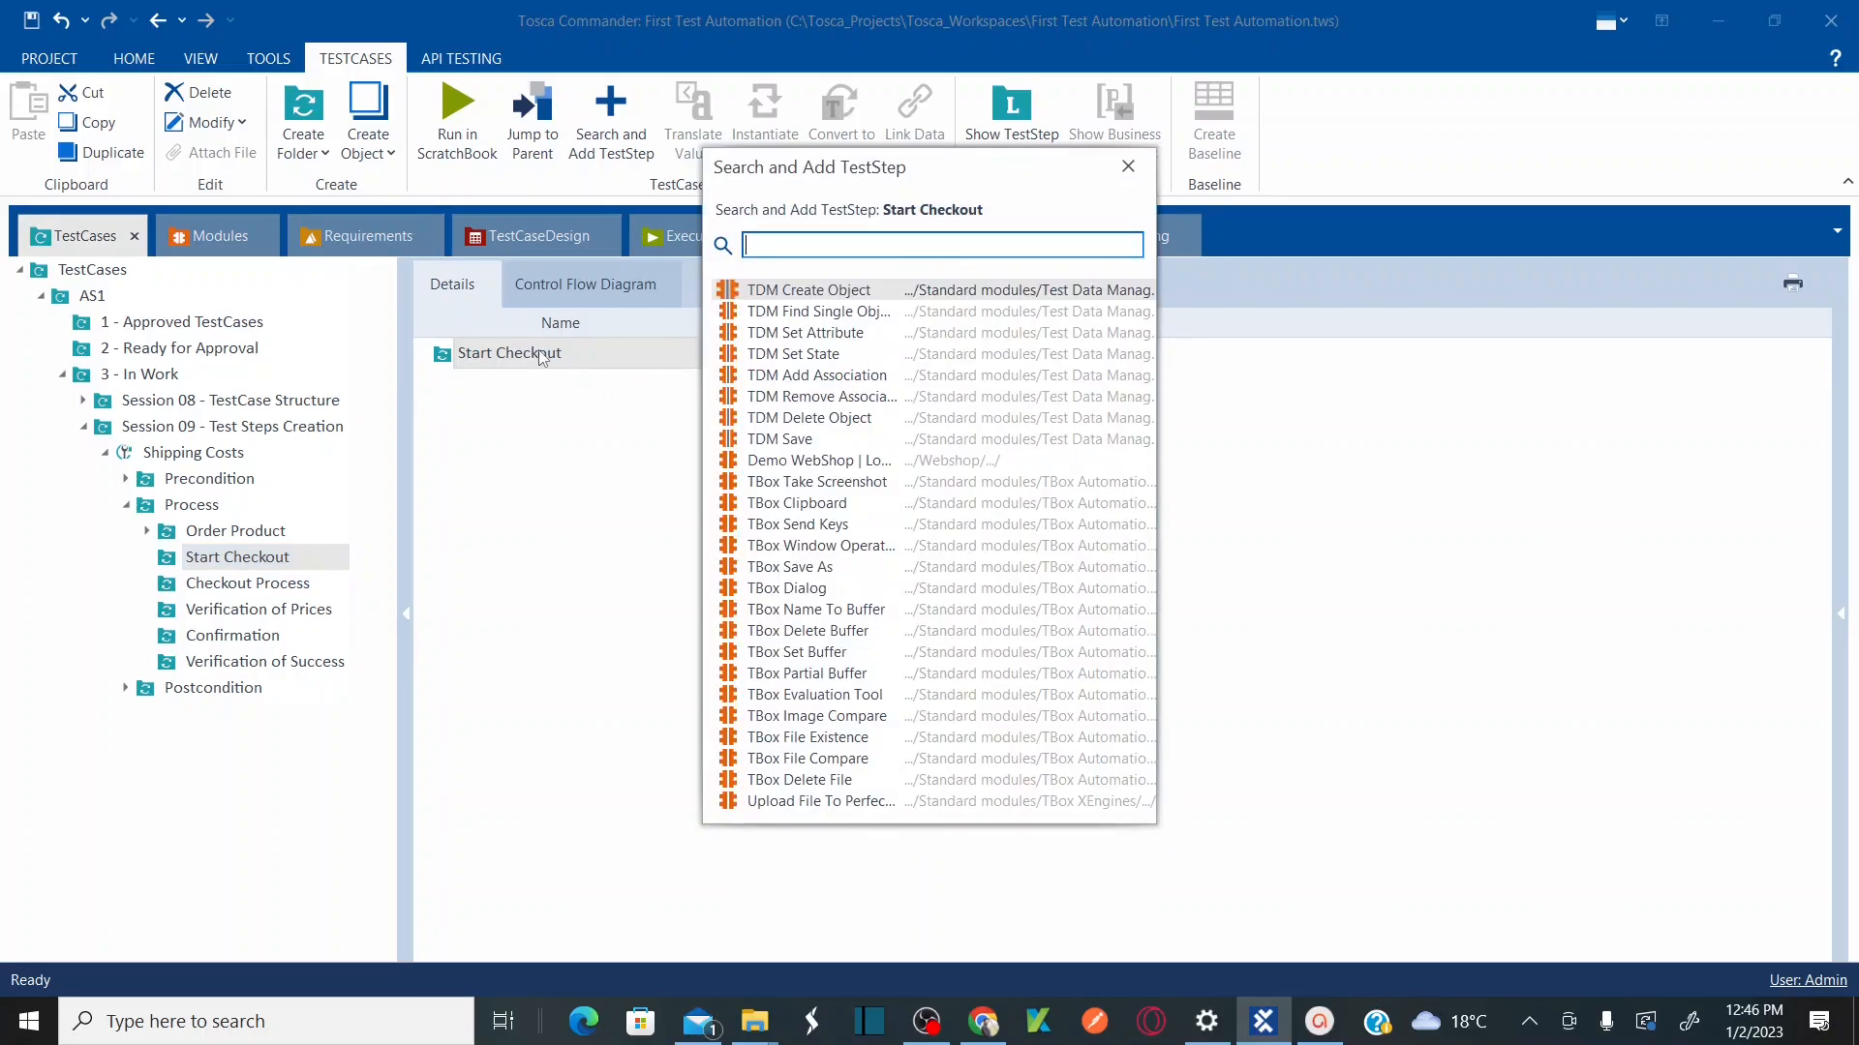
{"action": "type", "text": "p men"}
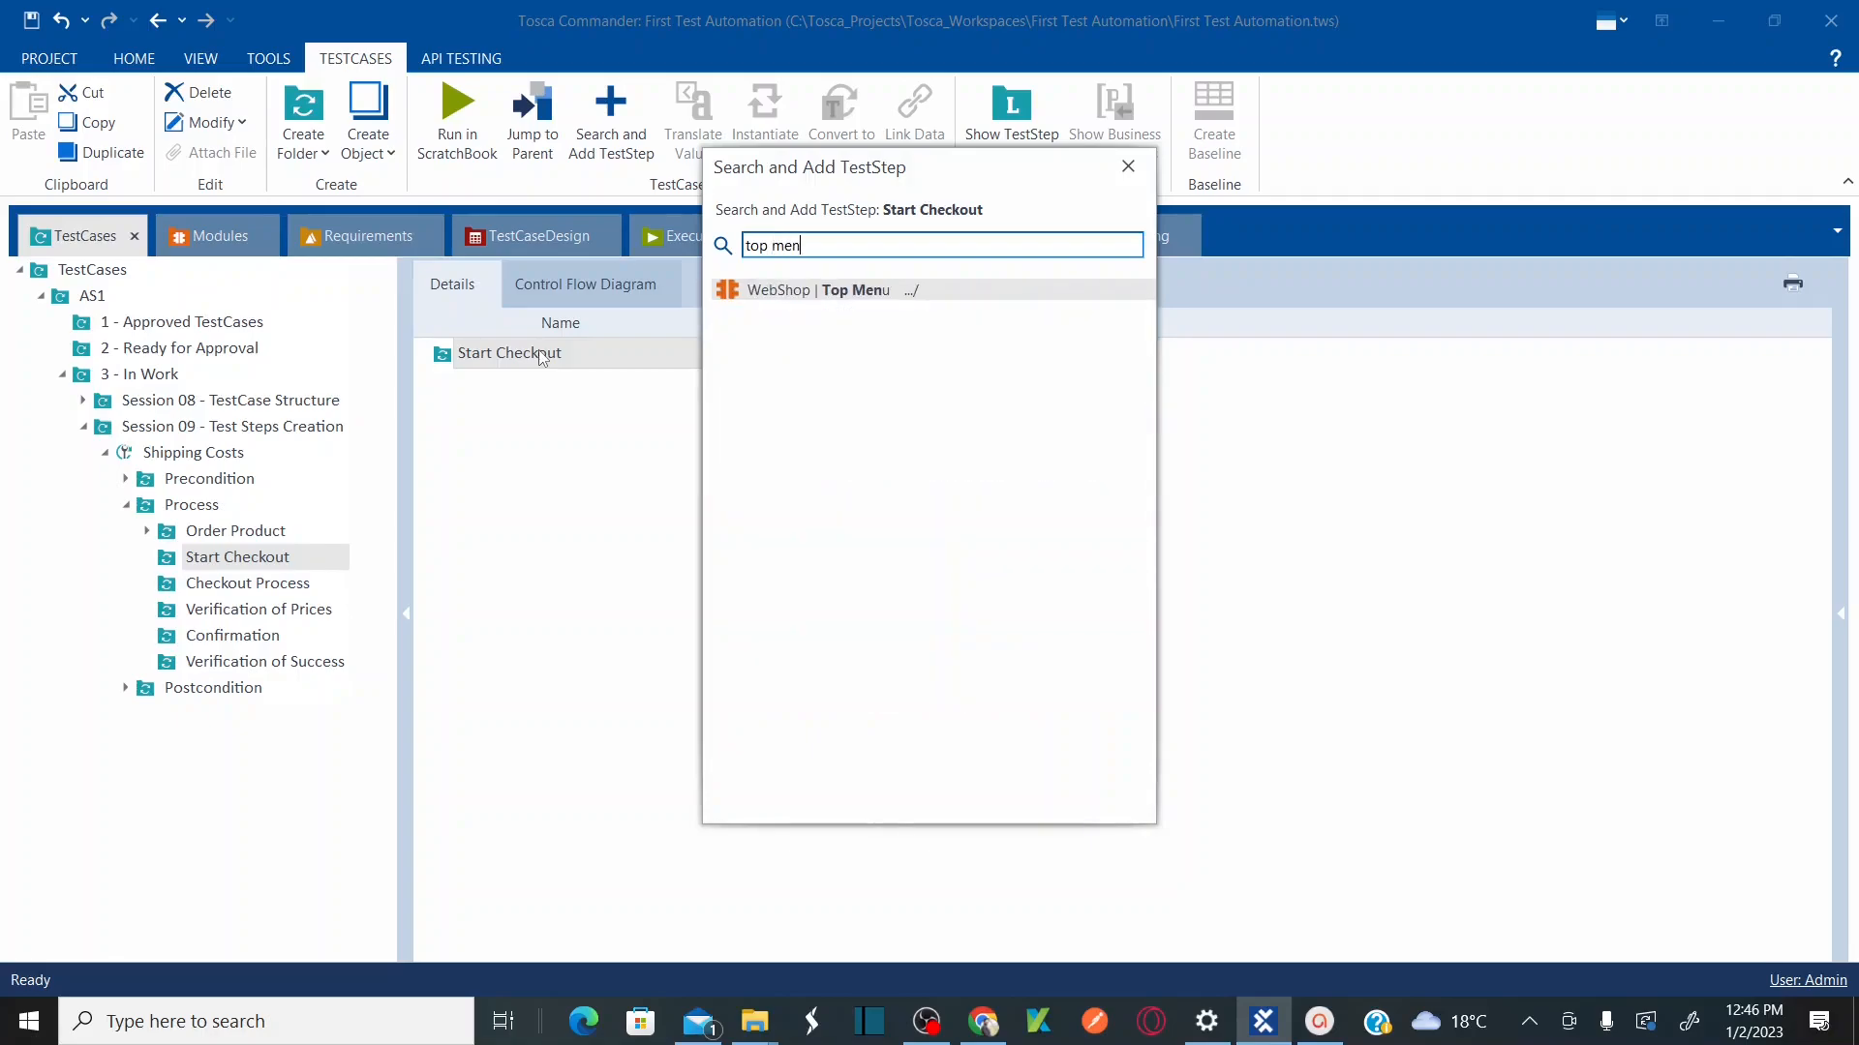
{"action": "left_click", "coordinate": [811, 291]}
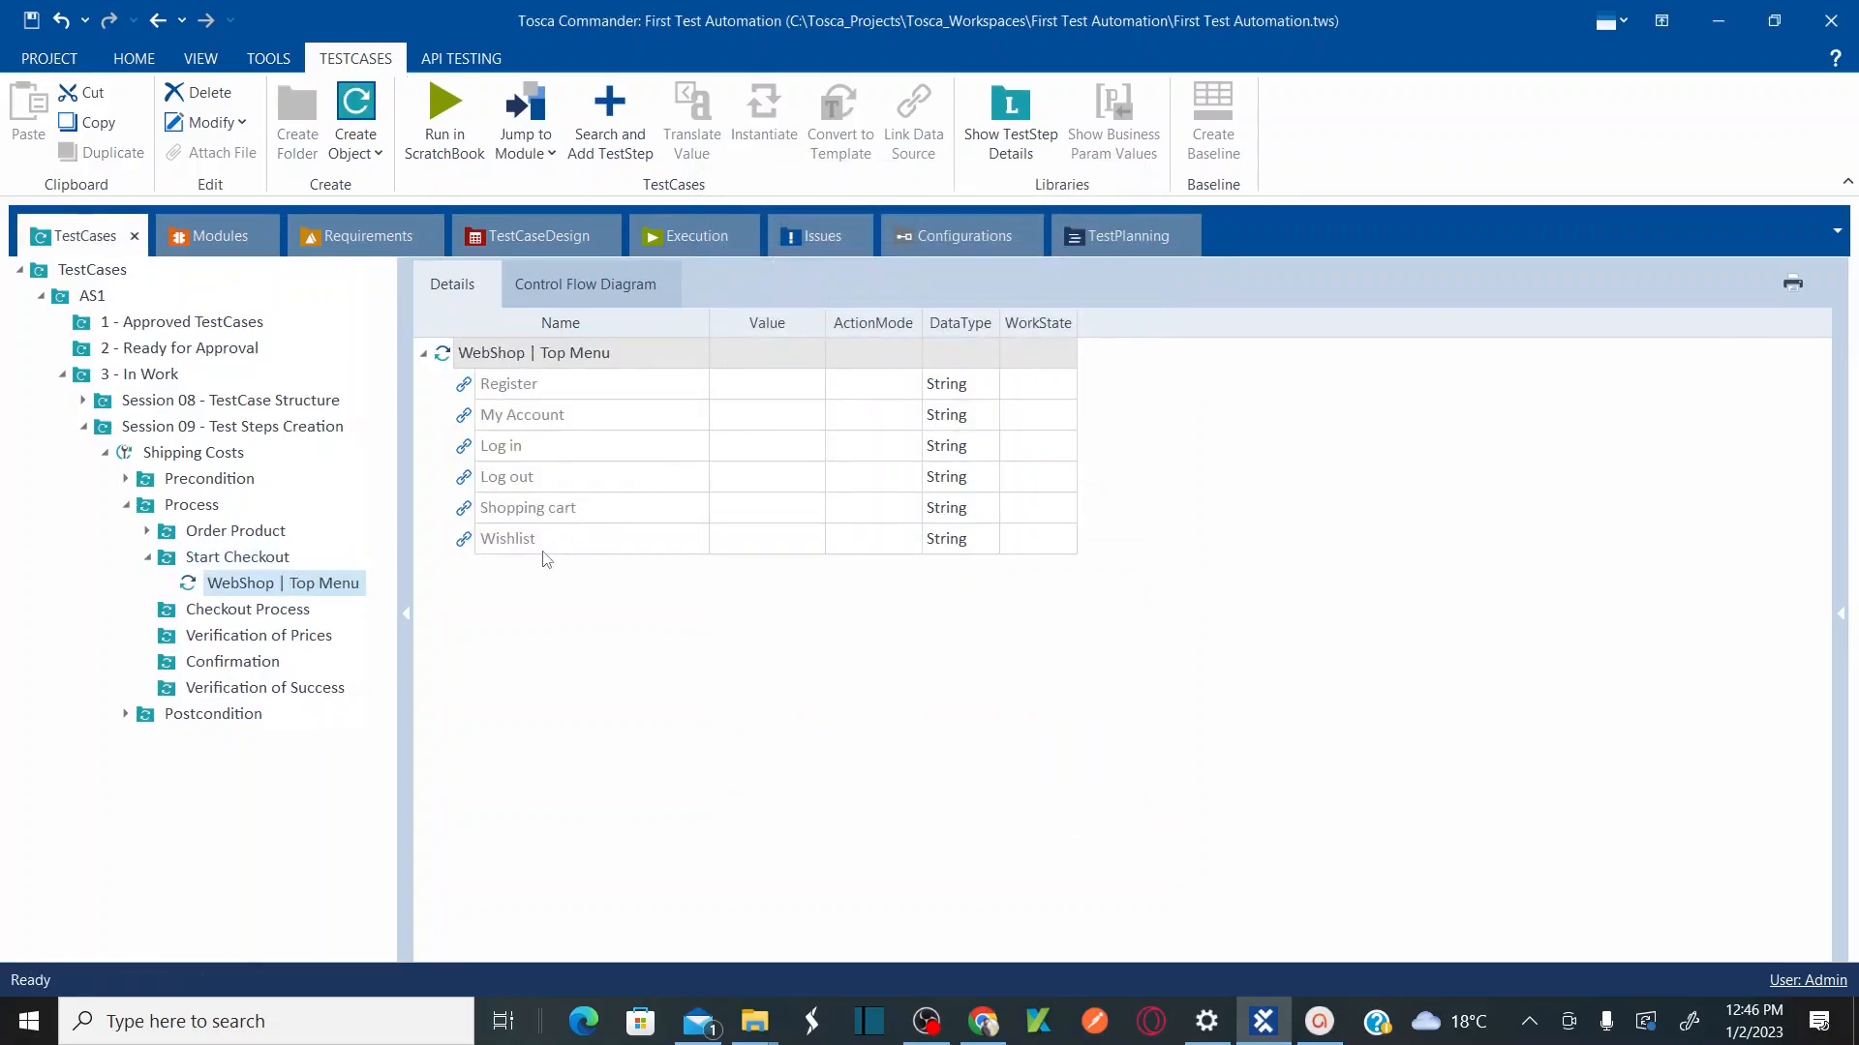
Step: Show the Start Checkout folder's details and rename its WebShop | Top Menu test step as "Navigate to Shopping Cart"
{"action": "left_click", "coordinate": [238, 560]}
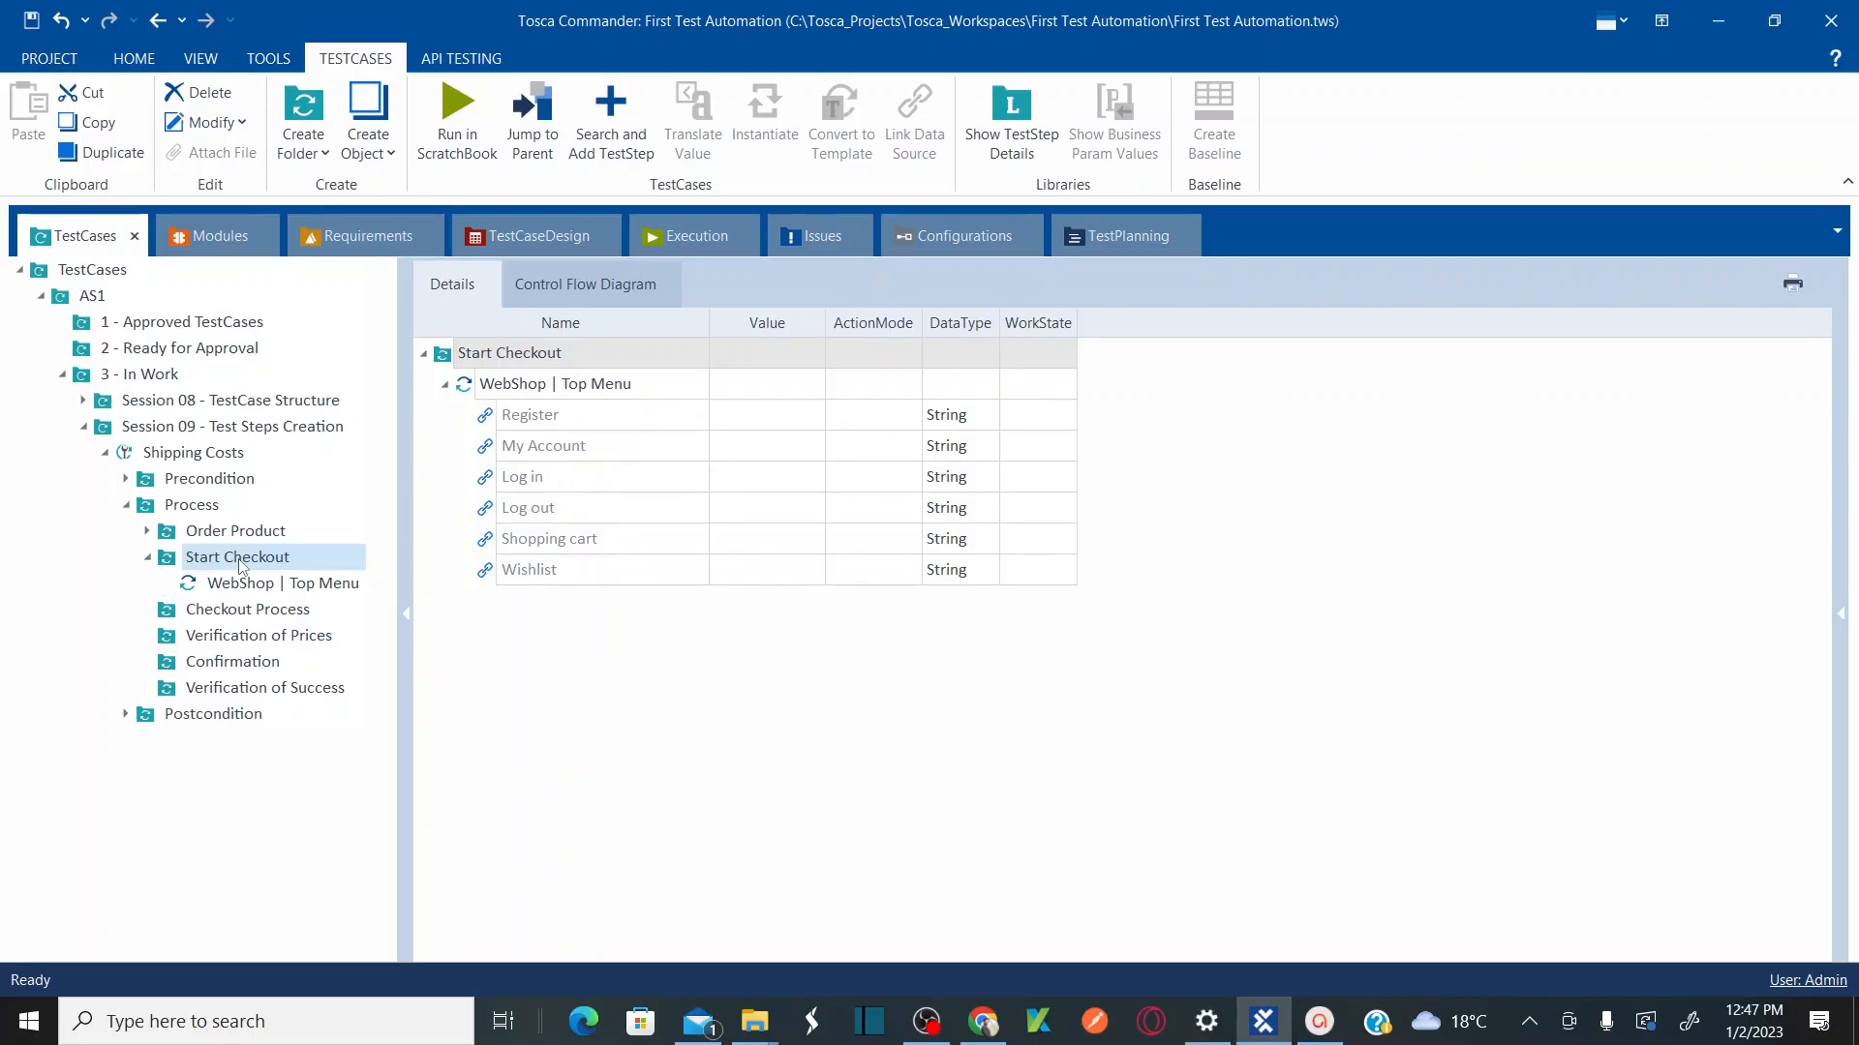
{"action": "left_click", "coordinate": [594, 386]}
{"action": "left_click", "coordinate": [594, 387]}
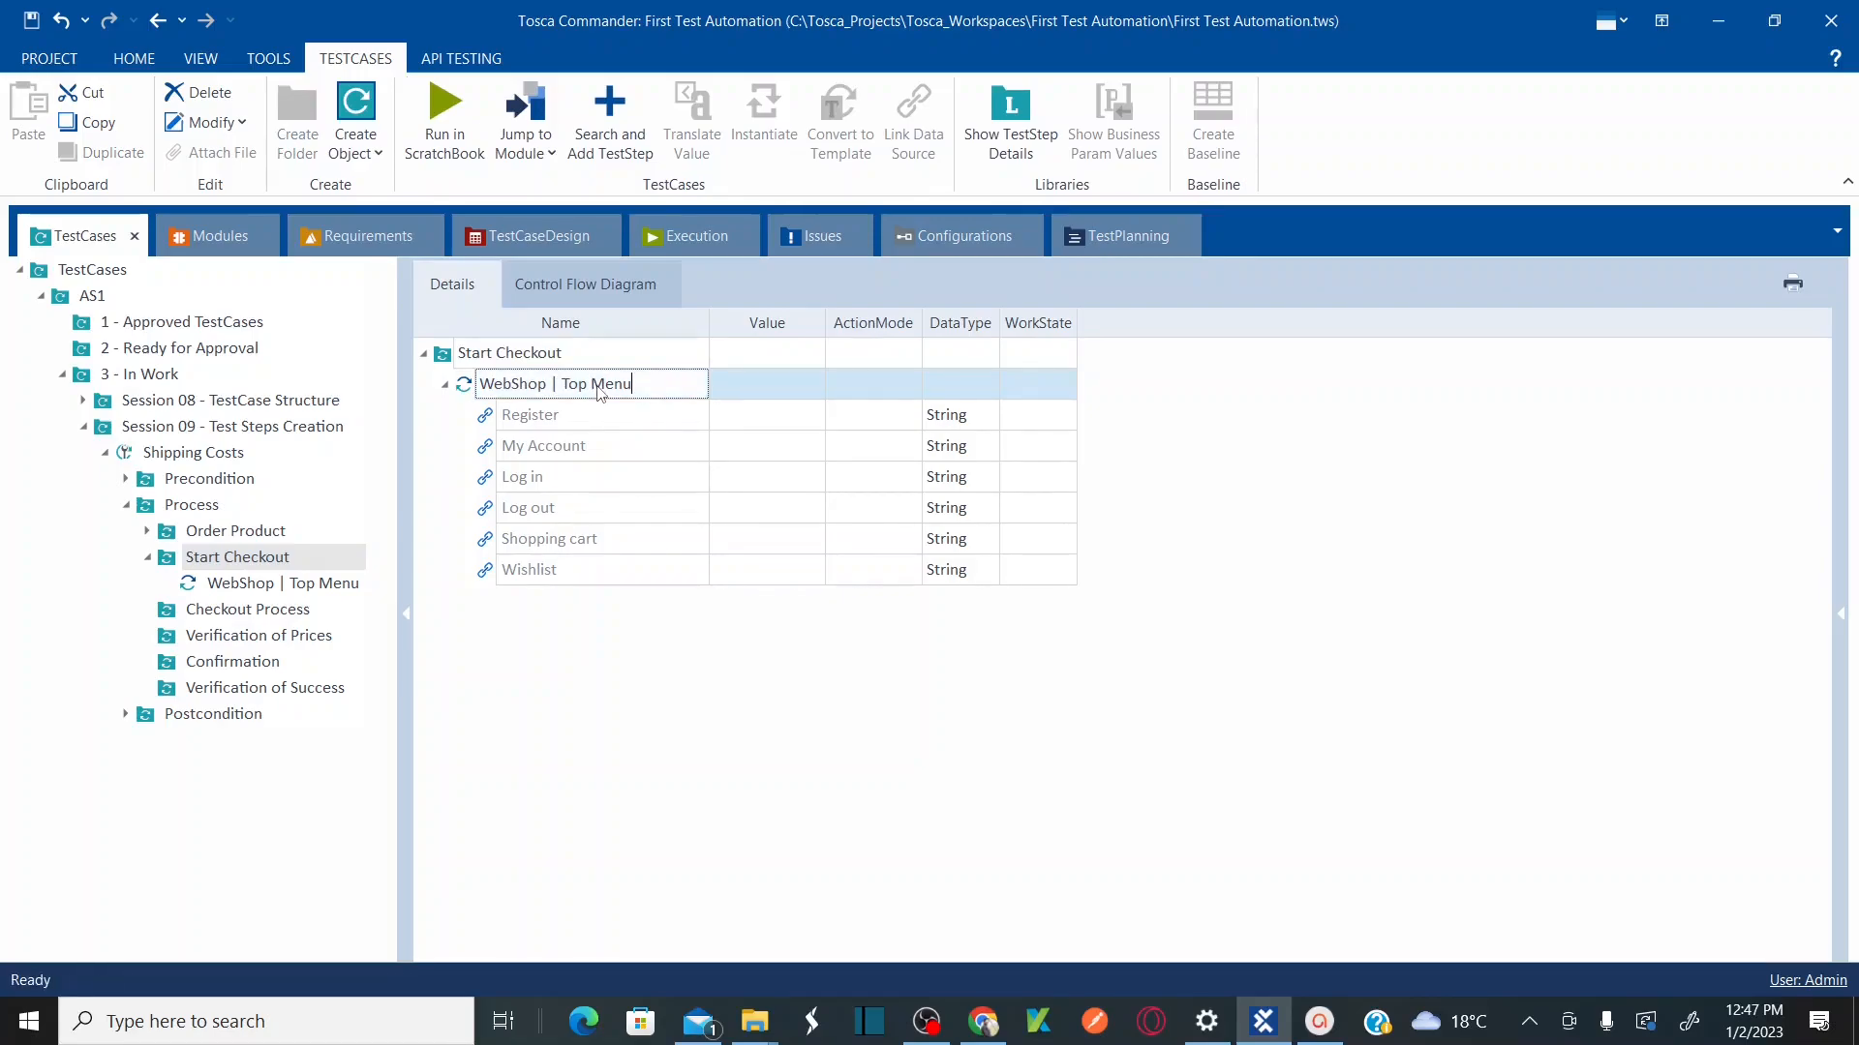
{"action": "key", "text": "ctrl+shift+Left"}
{"action": "key", "text": "ctrl+shift+Left"}
{"action": "key", "text": "ctrl+shift+Left"}
{"action": "key", "text": "ctrl+shift+Left"}
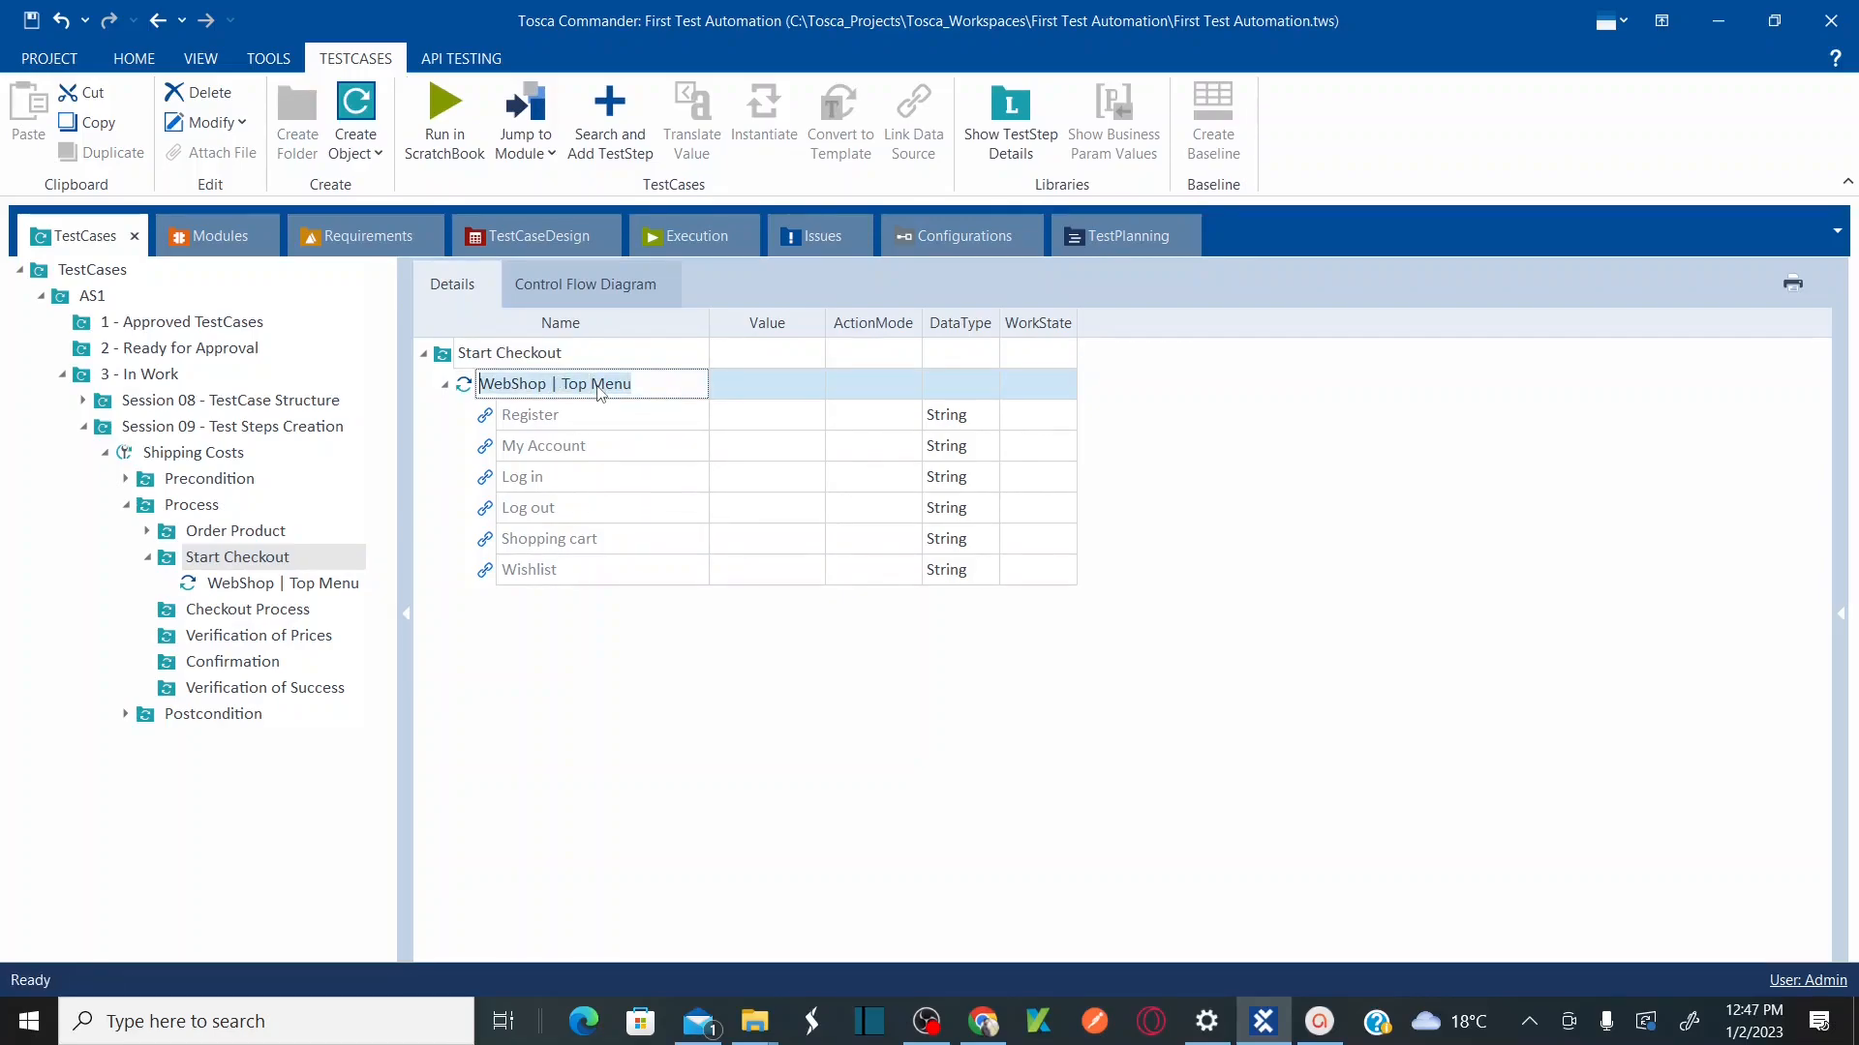
{"action": "type", "text": "Navgigate"}
{"action": "key", "text": "BackSpace"}
{"action": "key", "text": "BackSpace"}
{"action": "key", "text": "BackSpace"}
{"action": "key", "text": "BackSpace"}
{"action": "key", "text": "BackSpace"}
{"action": "key", "text": "BackSpace"}
{"action": "type", "text": "igate to Shopping Cart"}
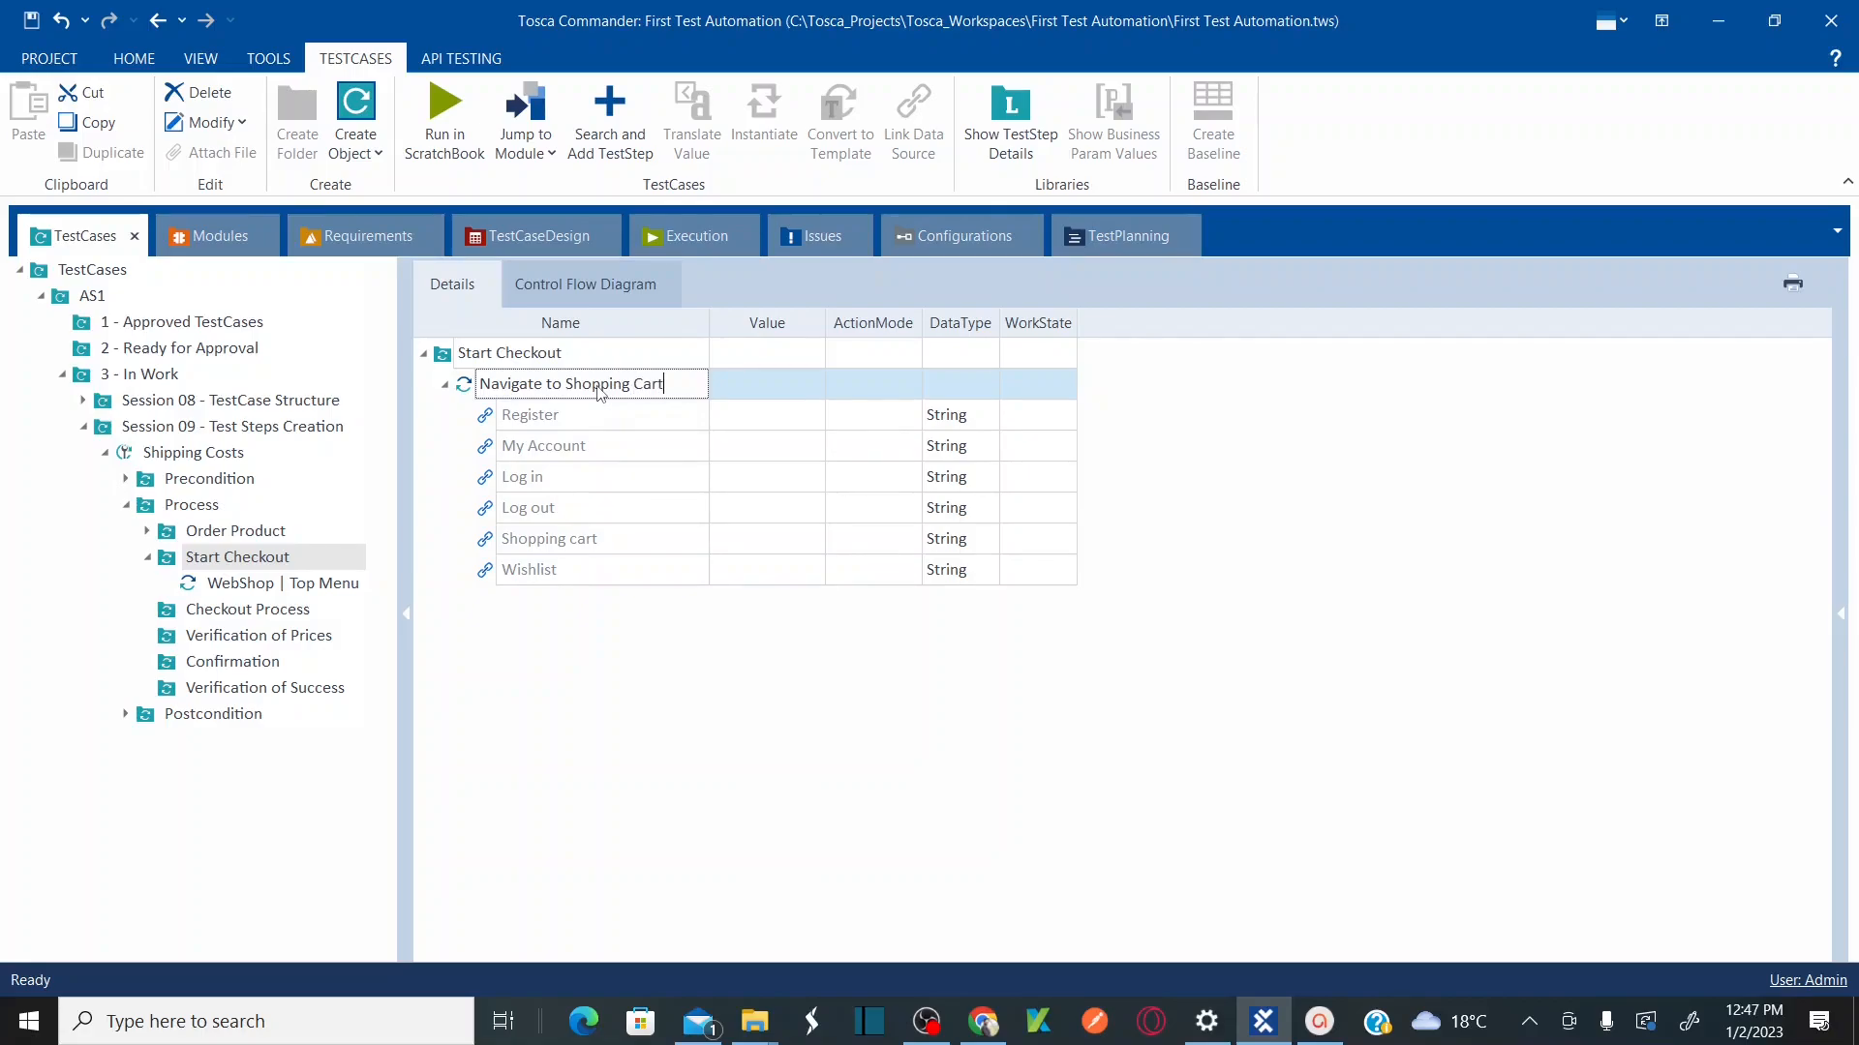
{"action": "key", "text": "Return"}
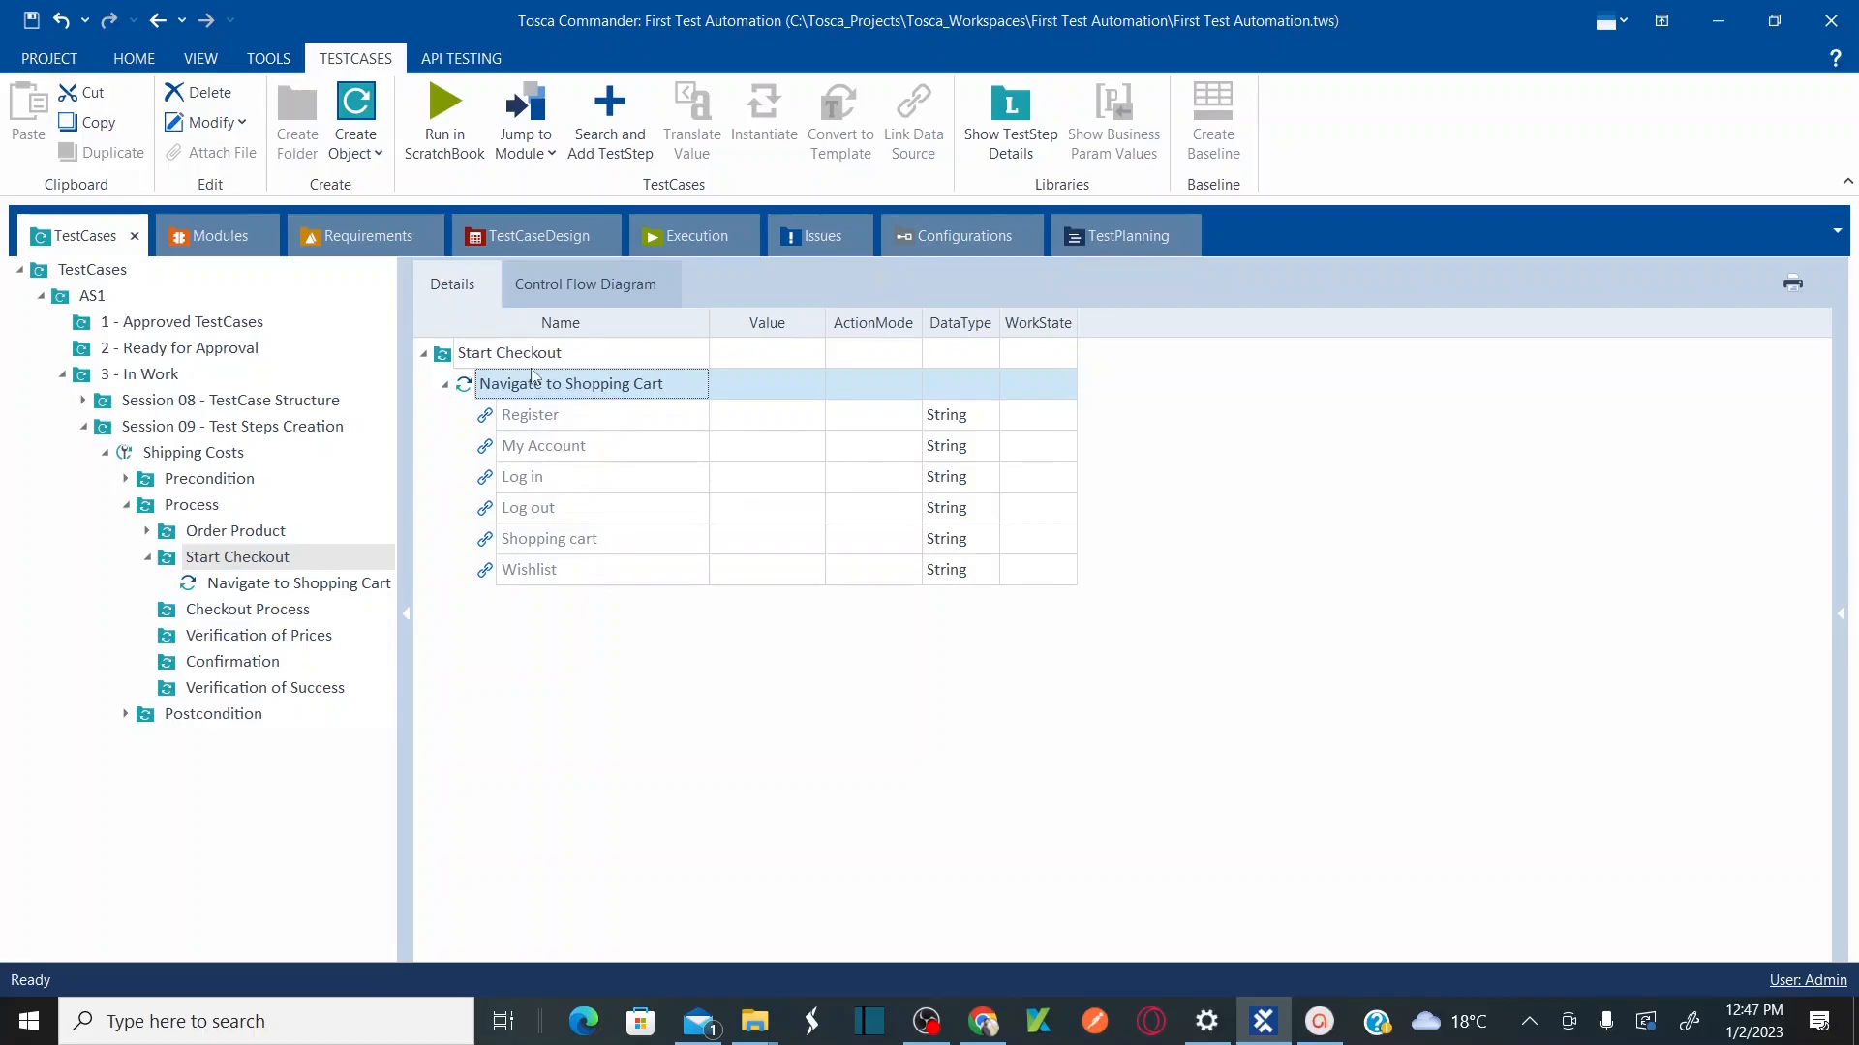
Step: Search for "shoppin" and add the WebShop | Shopping Cart module from Checkout Process as a test step under Start Checkout
{"action": "left_click", "coordinate": [490, 364]}
{"action": "key", "text": "ctrl+t"}
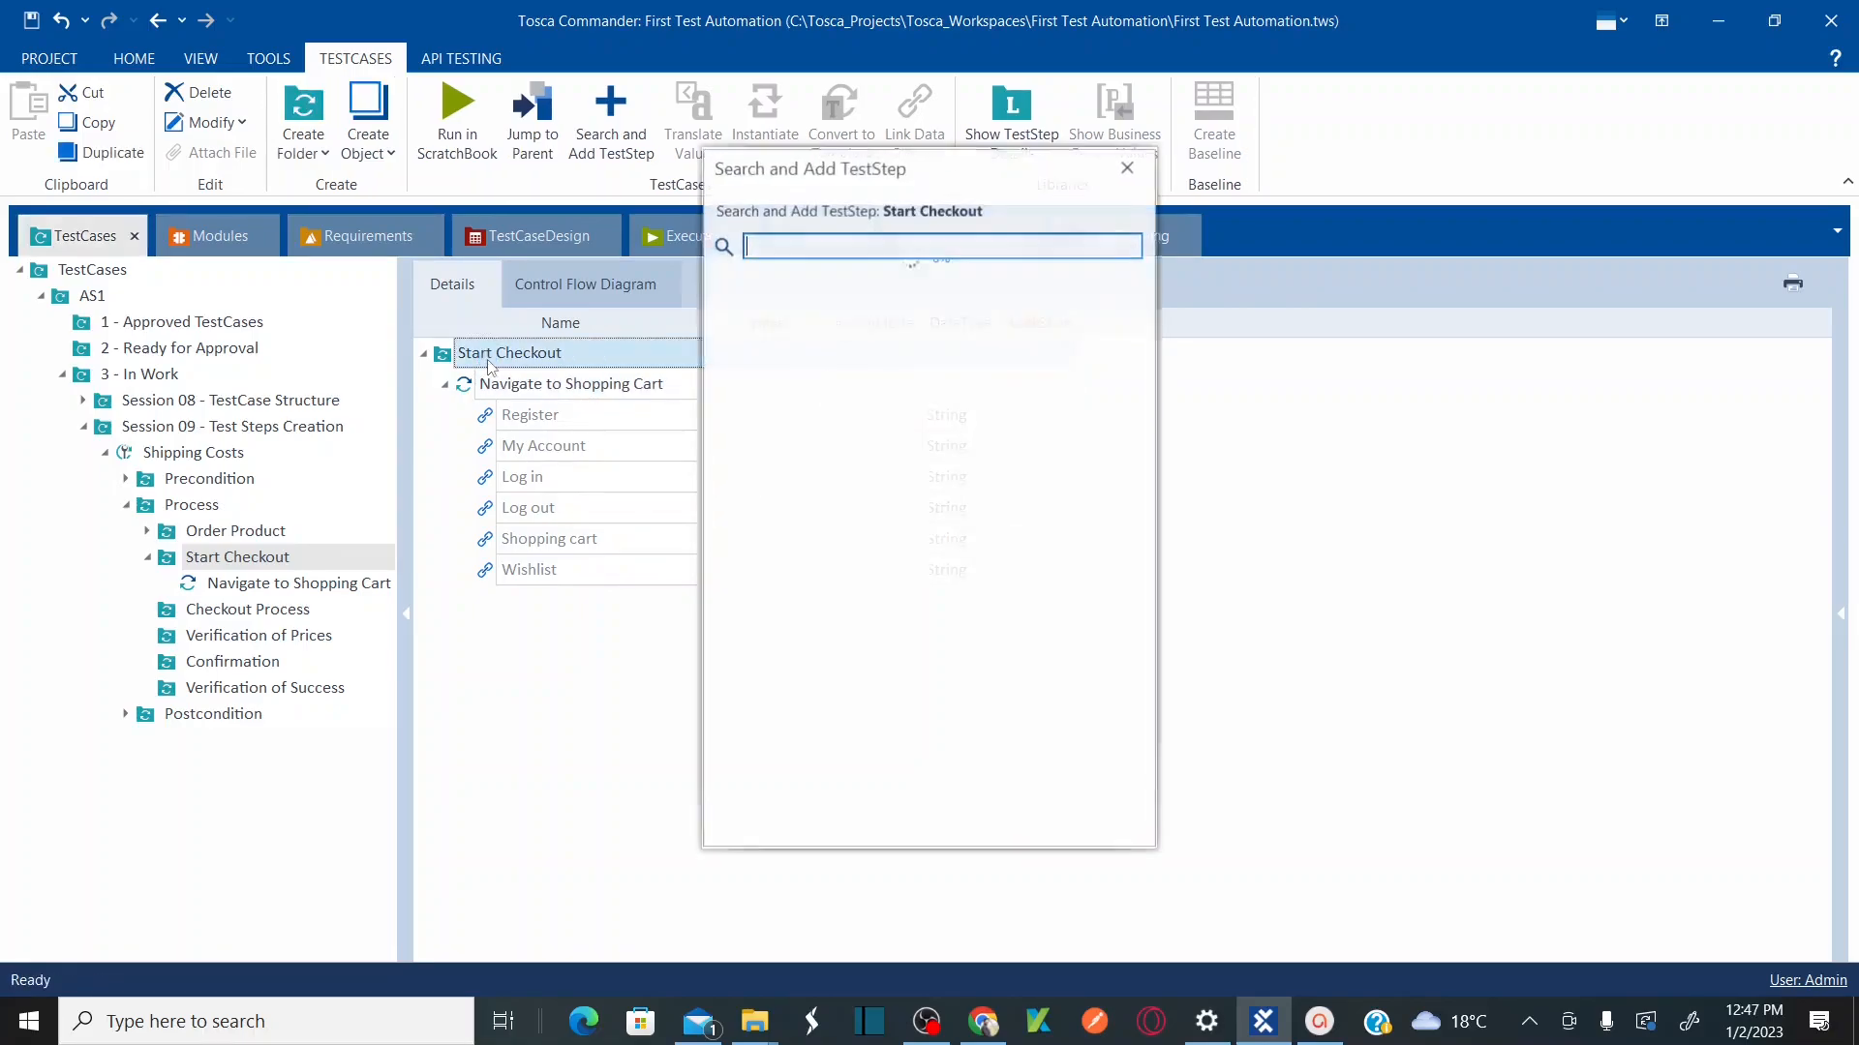
{"action": "type", "text": "shoppin"}
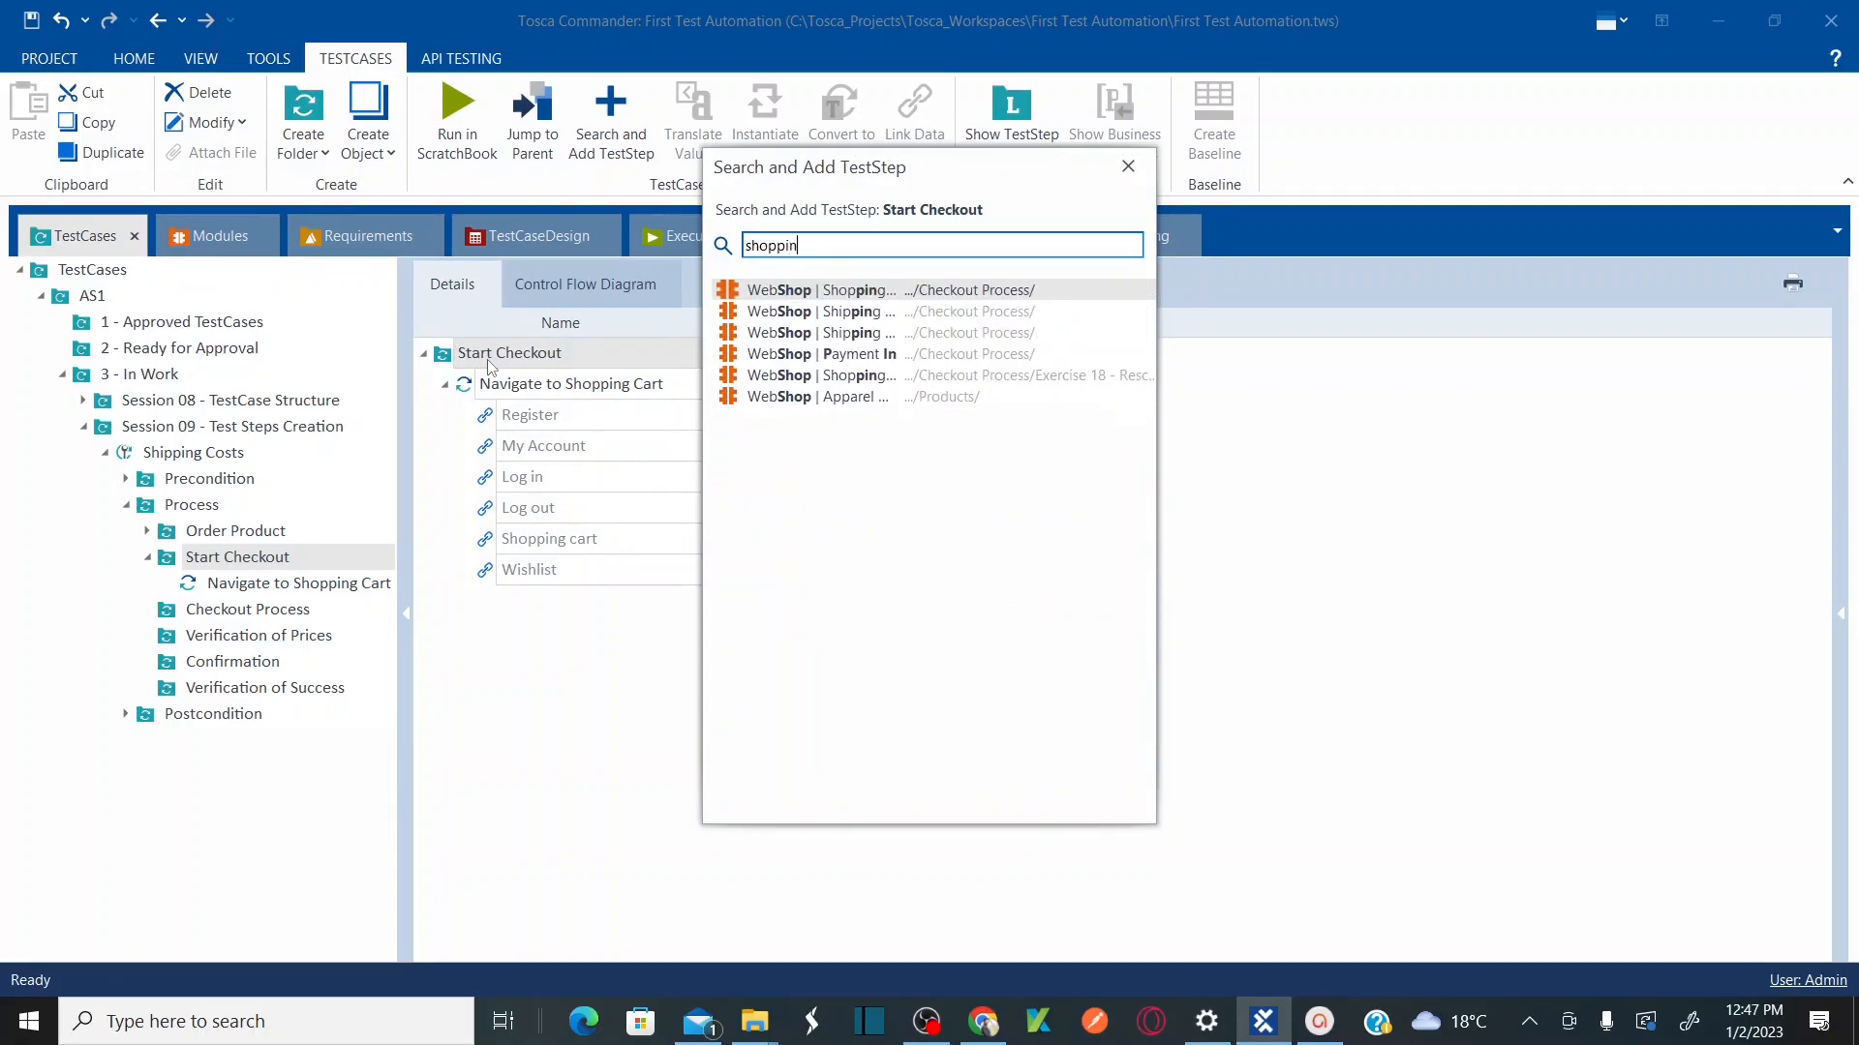
{"action": "double_click", "coordinate": [862, 290]}
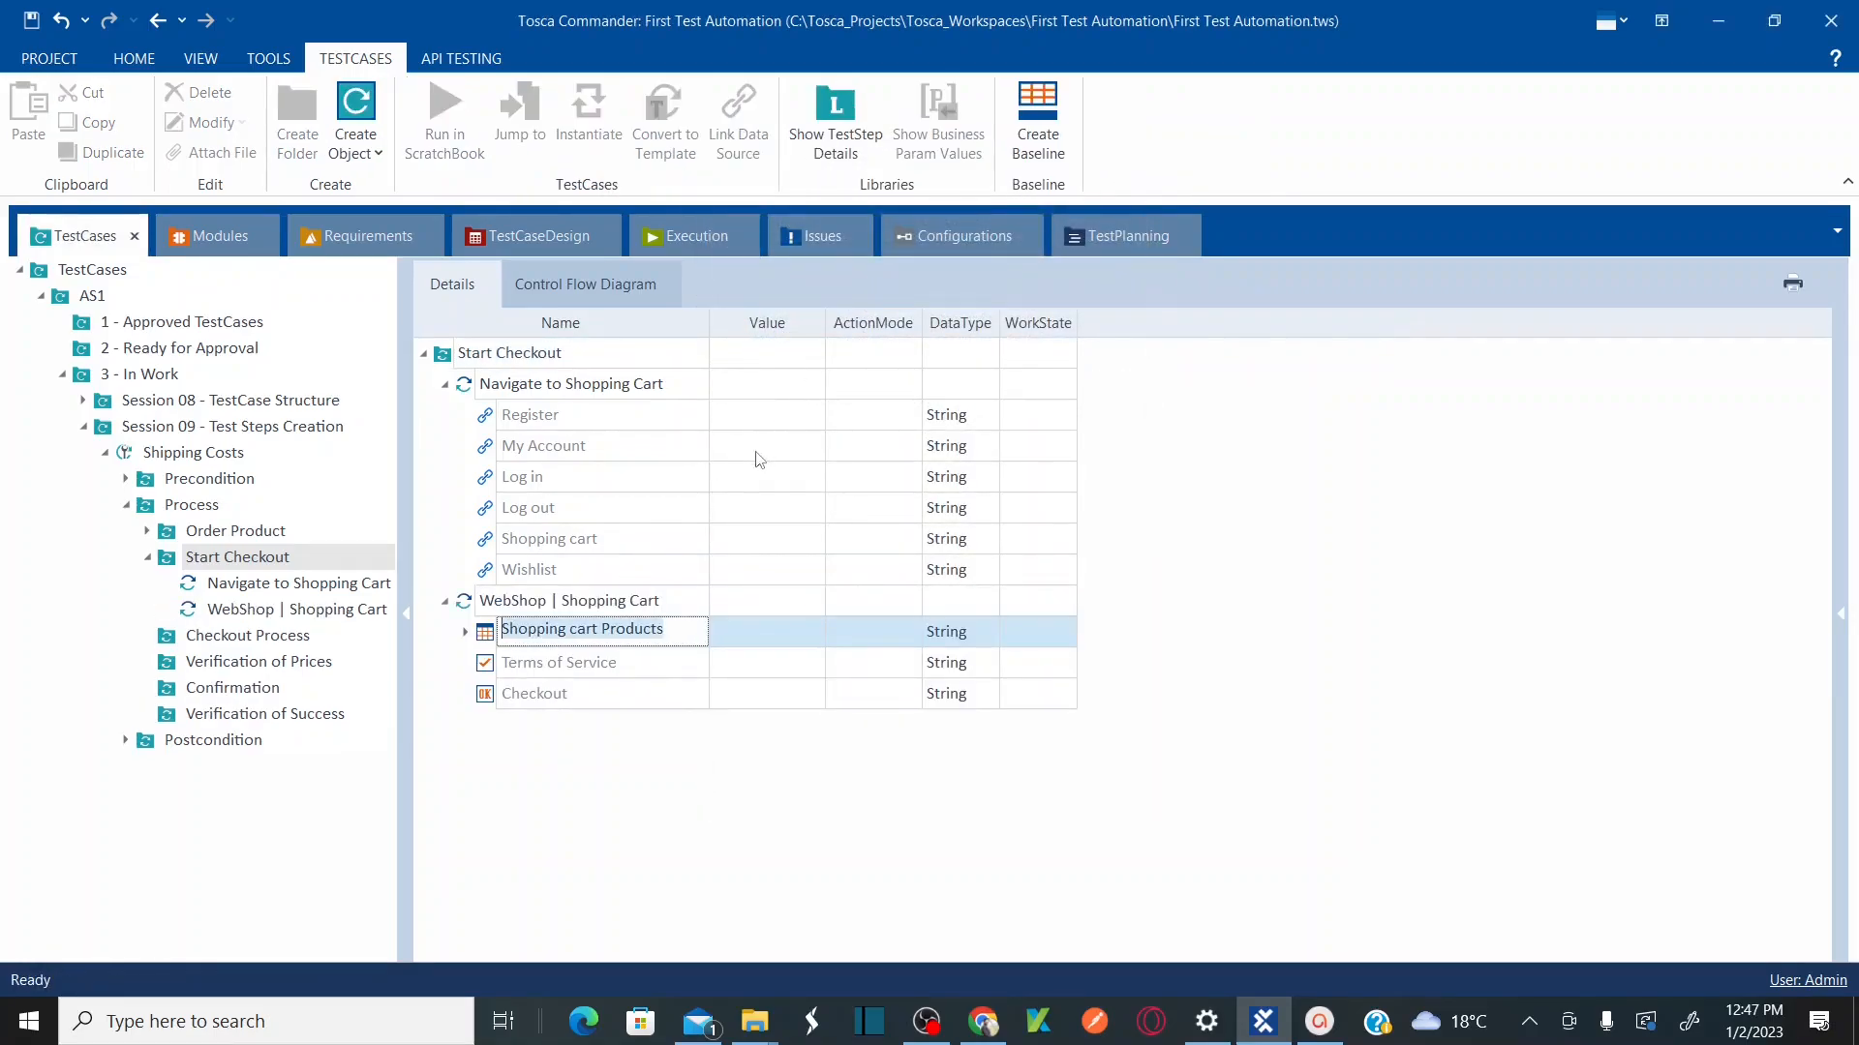
Step: Rename the WebShop | Shopping Cart test step as "Shopping Cart Procudures"
{"action": "left_click", "coordinate": [658, 598]}
{"action": "left_click", "coordinate": [658, 600]}
{"action": "key", "text": "ctrl+a"}
{"action": "type", "text": "Shoppi"}
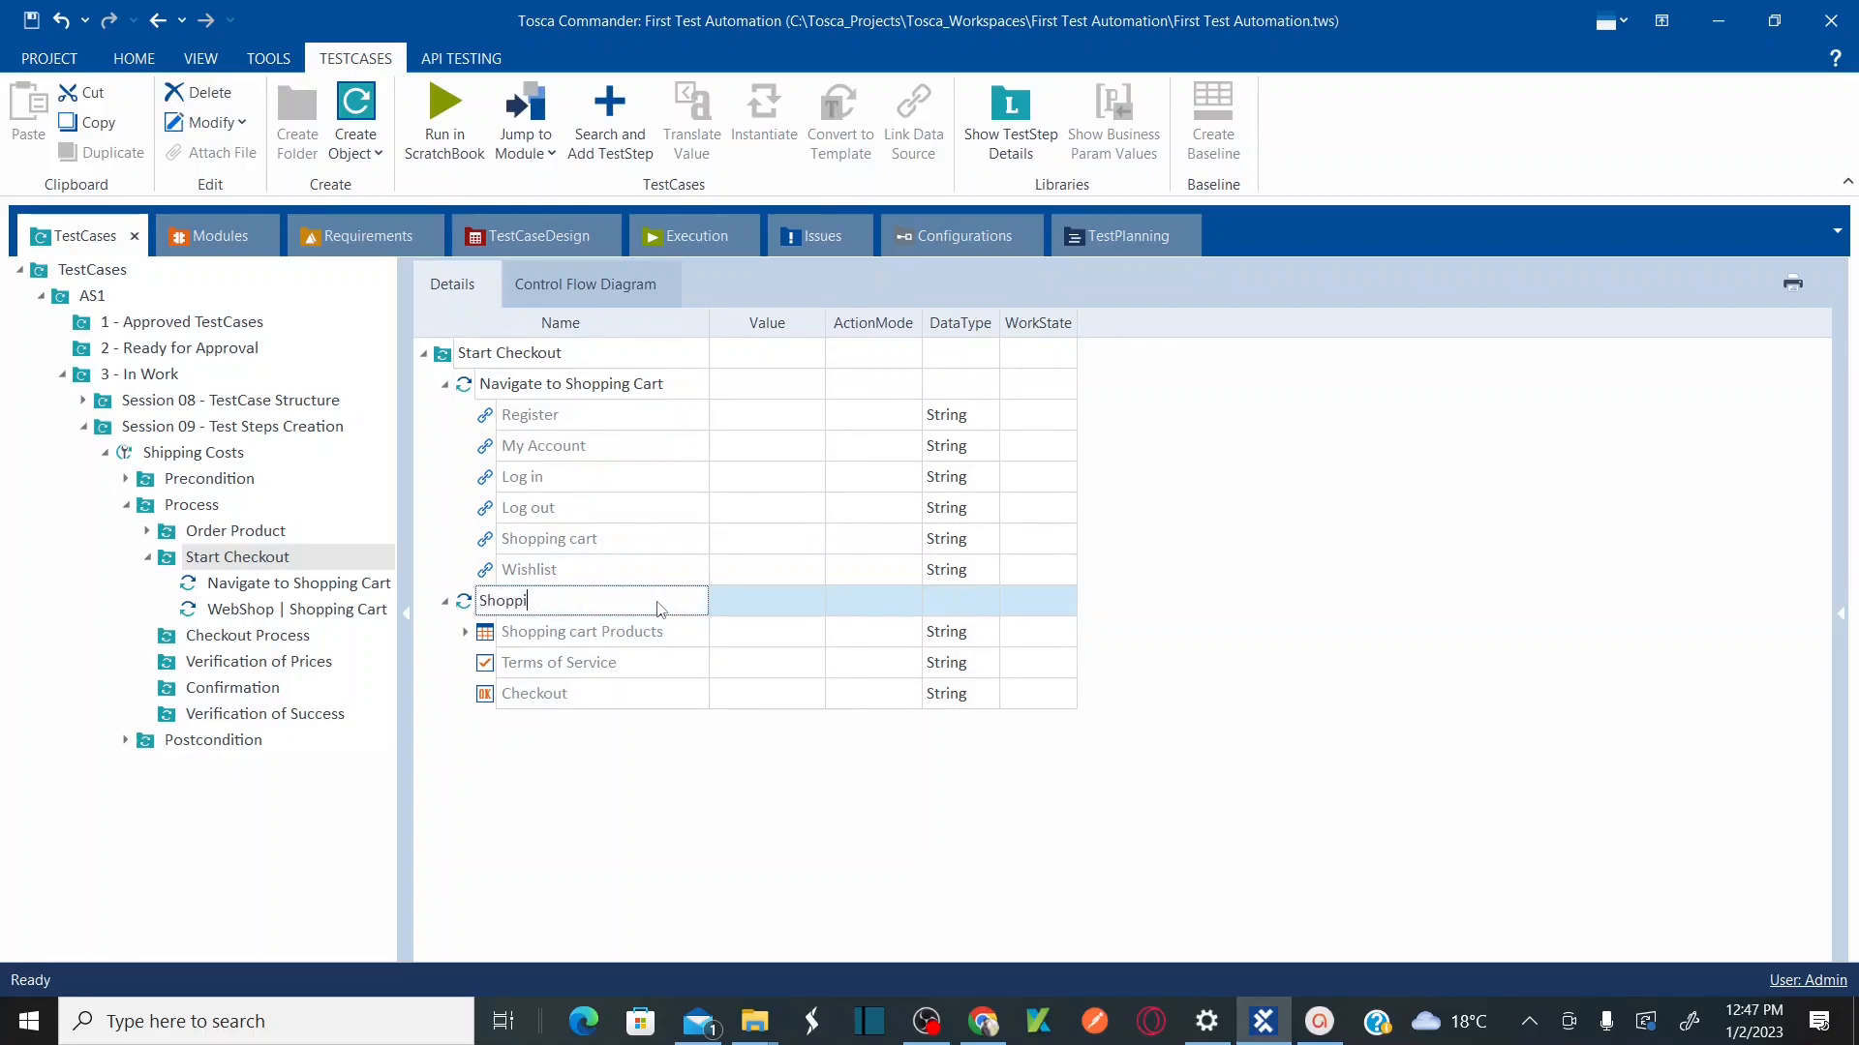
{"action": "type", "text": "ng Cart Procudures"}
{"action": "key", "text": "Return"}
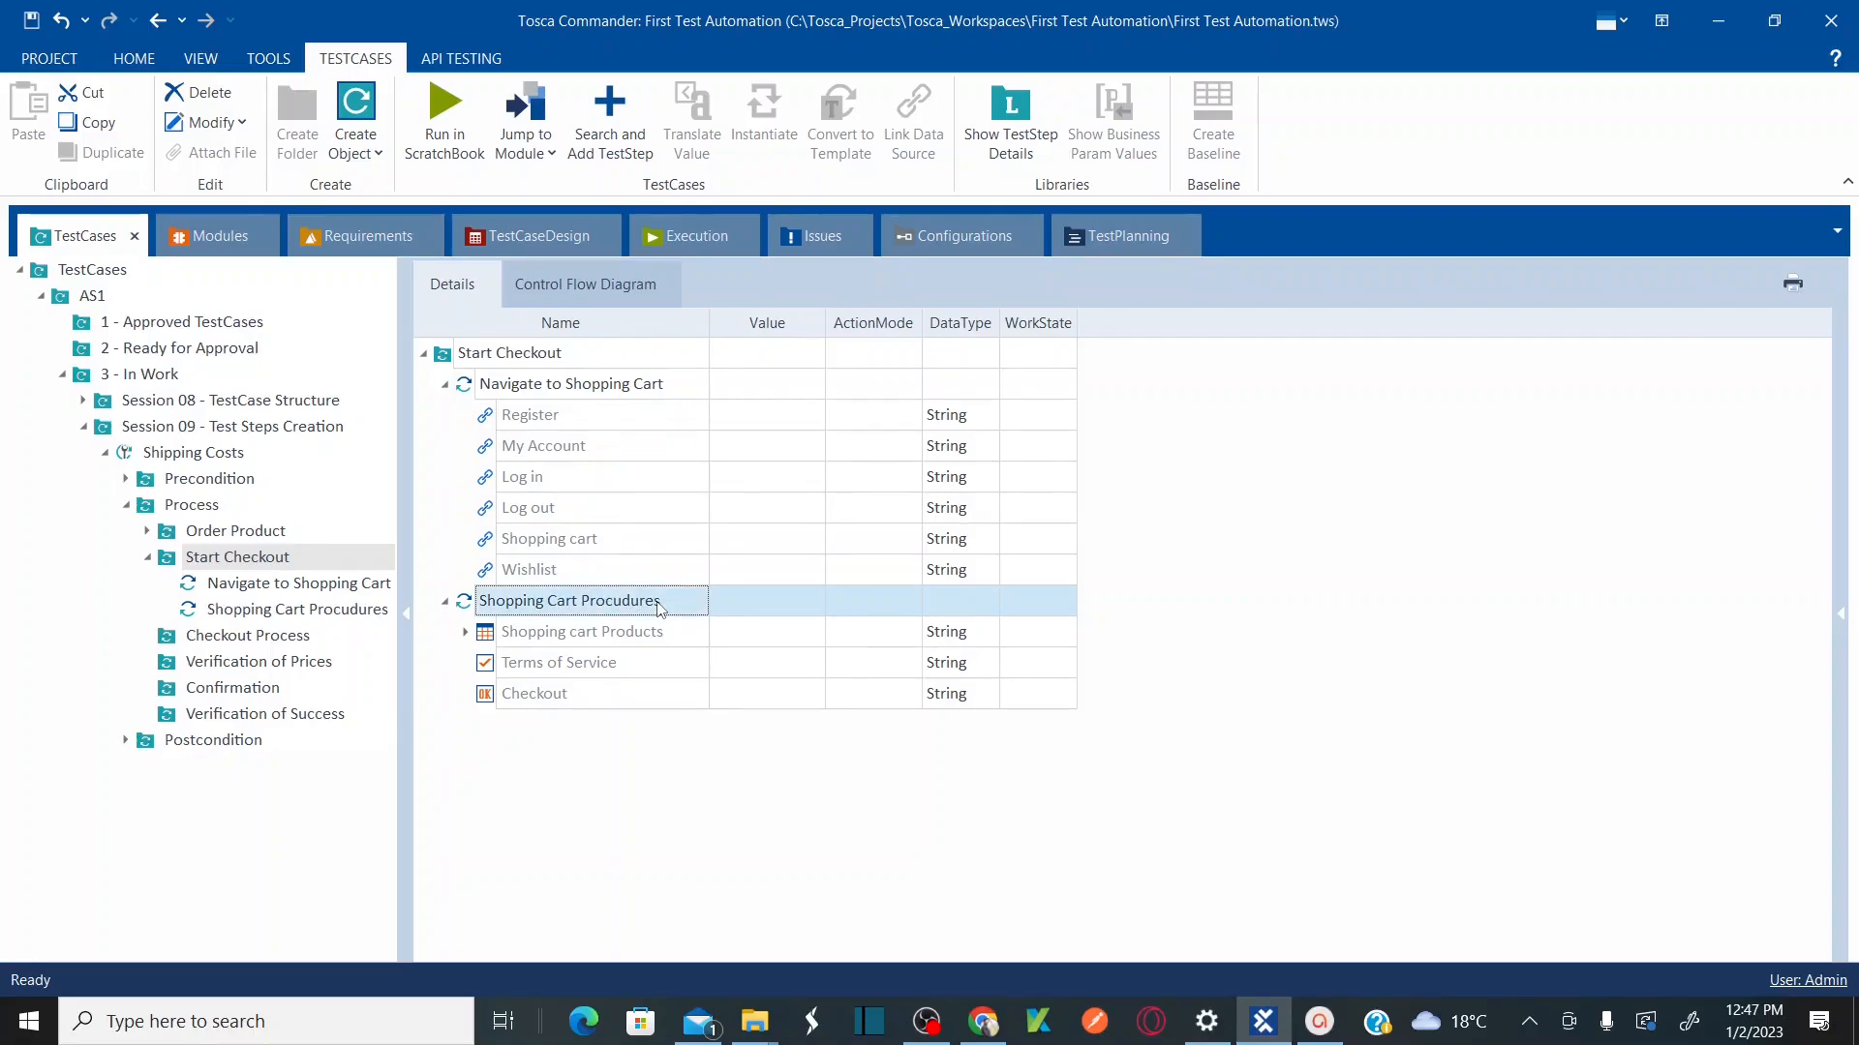
Step: Switch to the Demo Web Shop, open the shopping cart, agree to the terms of service and proceed to checkout
{"action": "key", "text": "alt+Tab"}
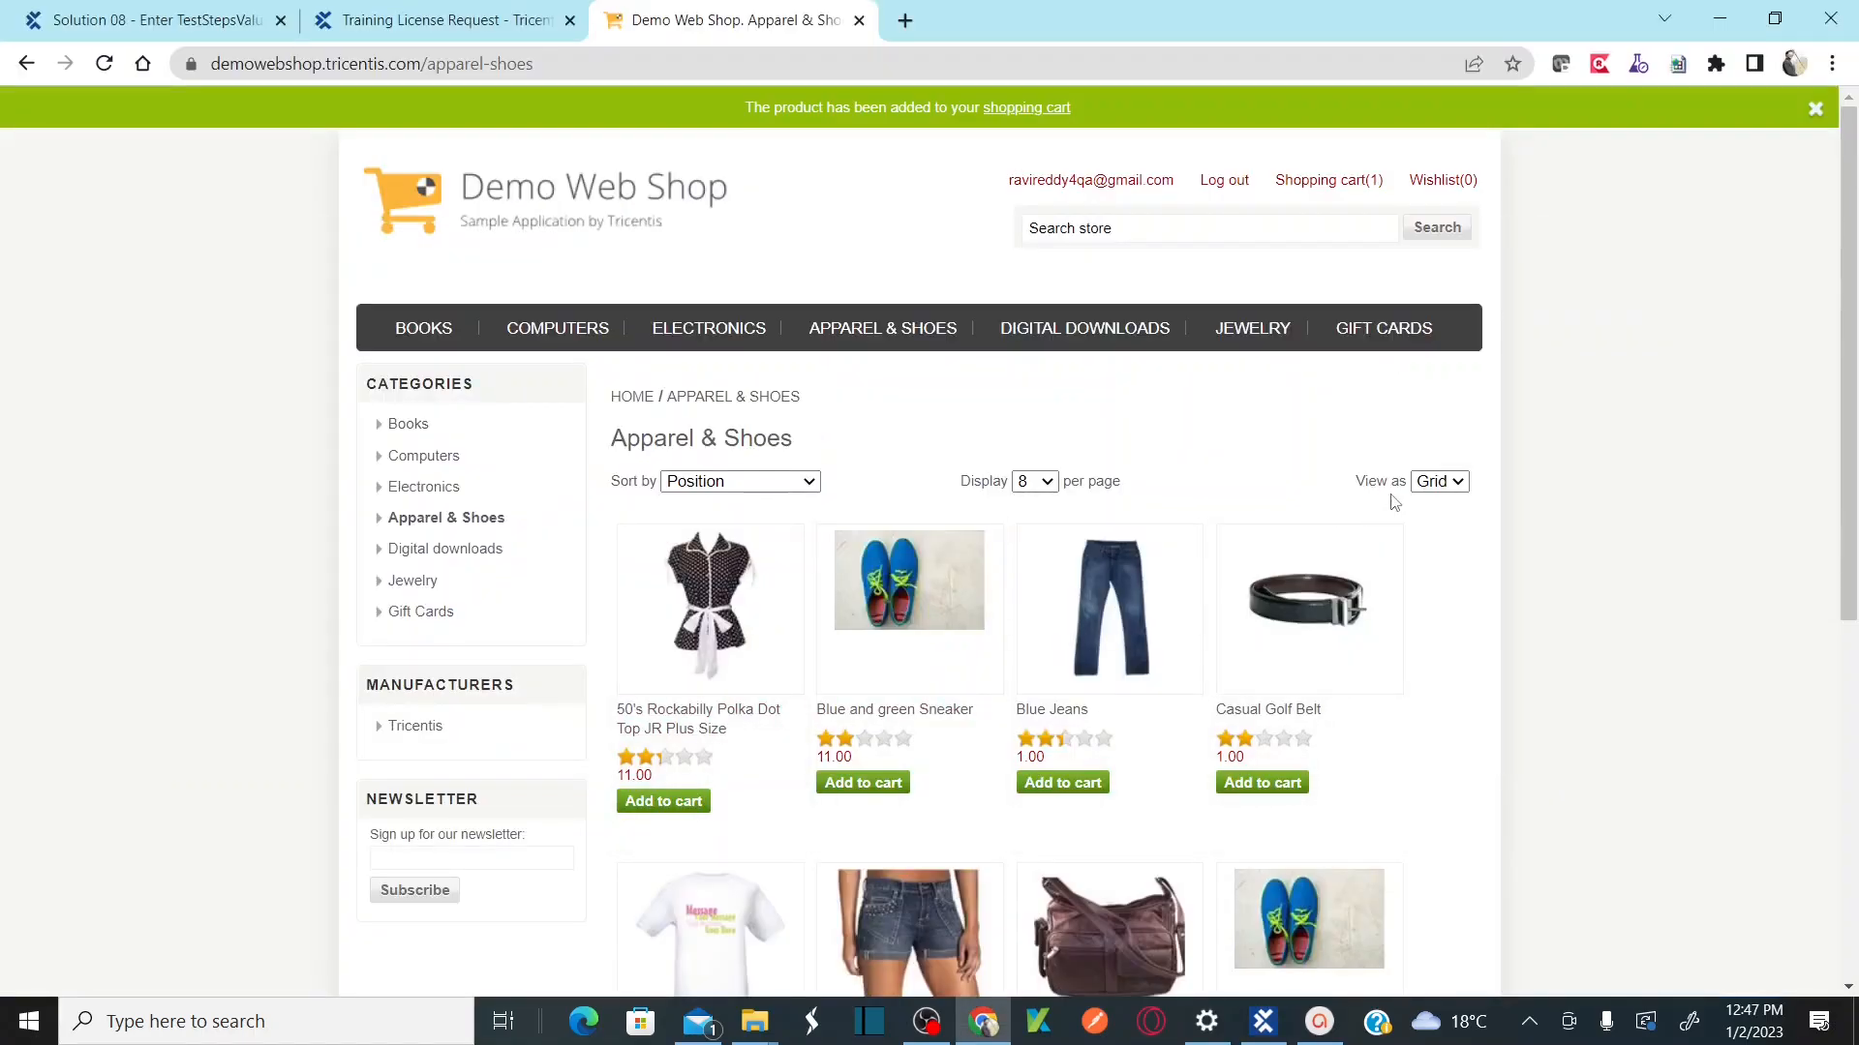
{"action": "left_click", "coordinate": [1341, 184]}
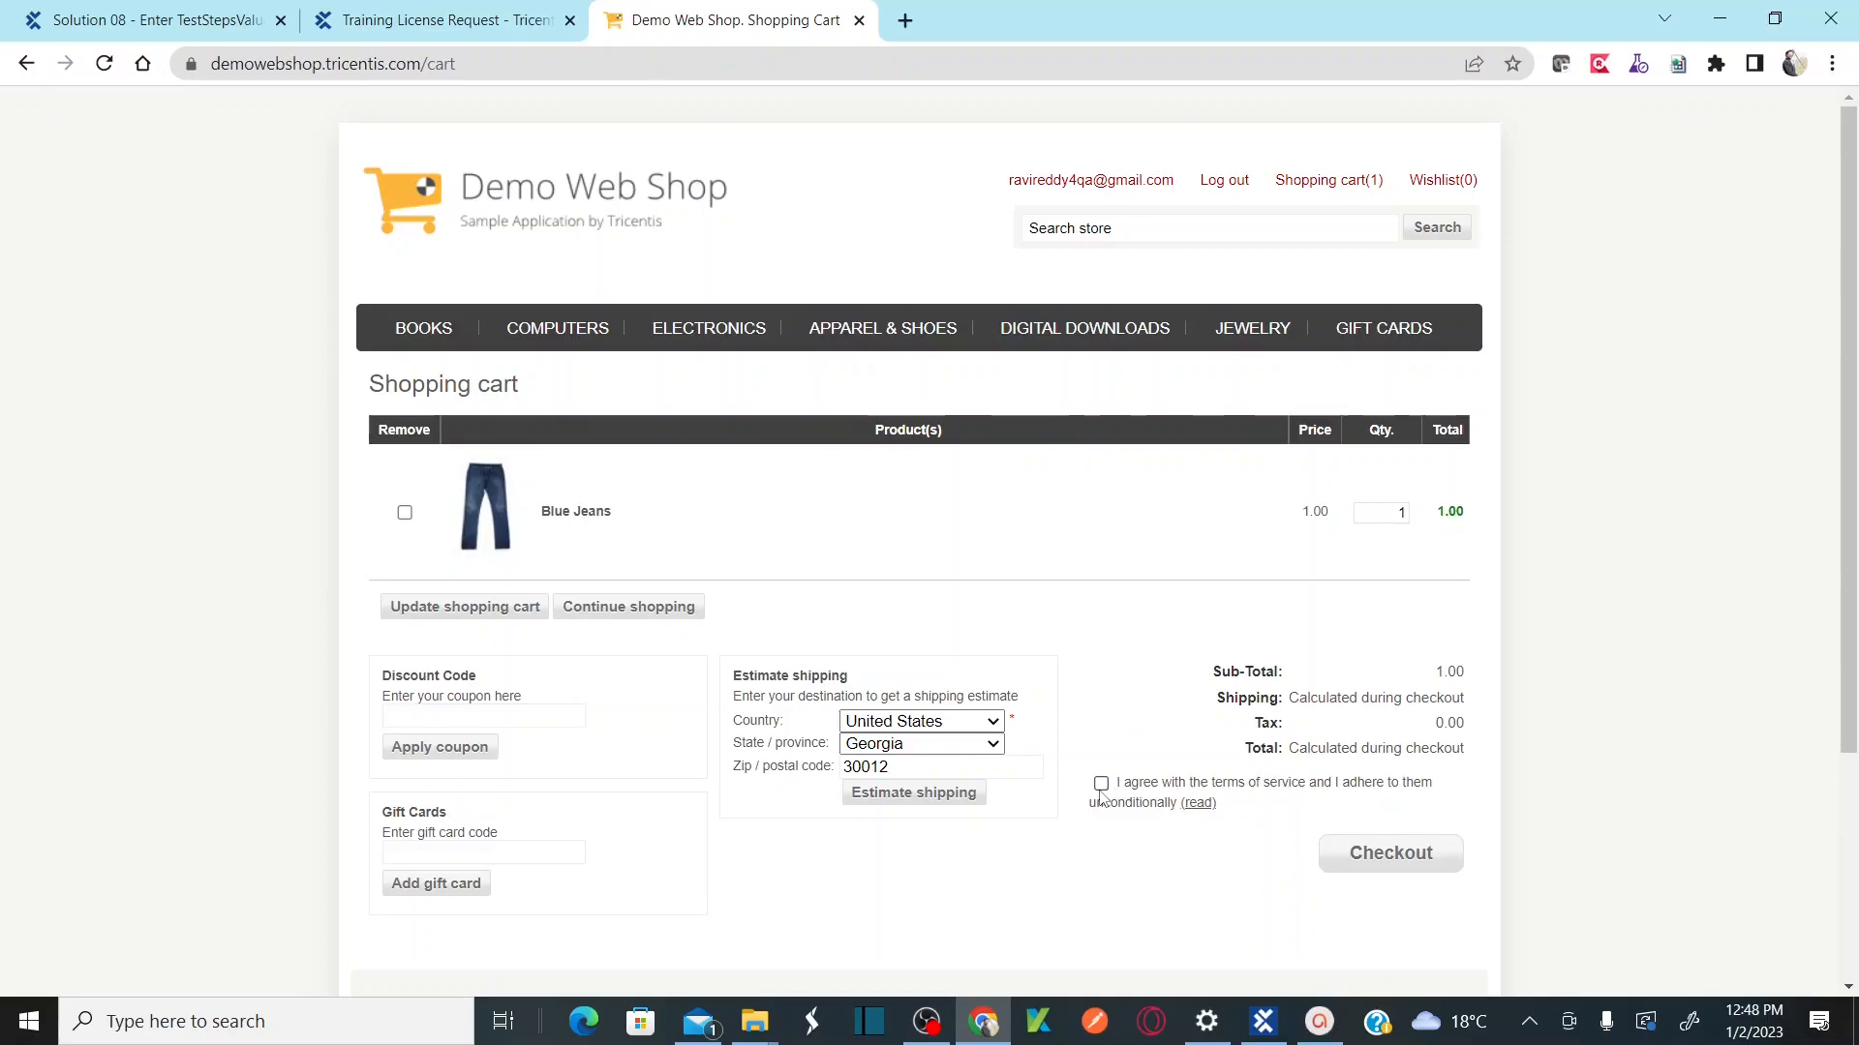
{"action": "left_click", "coordinate": [1101, 783]}
{"action": "key", "text": "alt+Tab"}
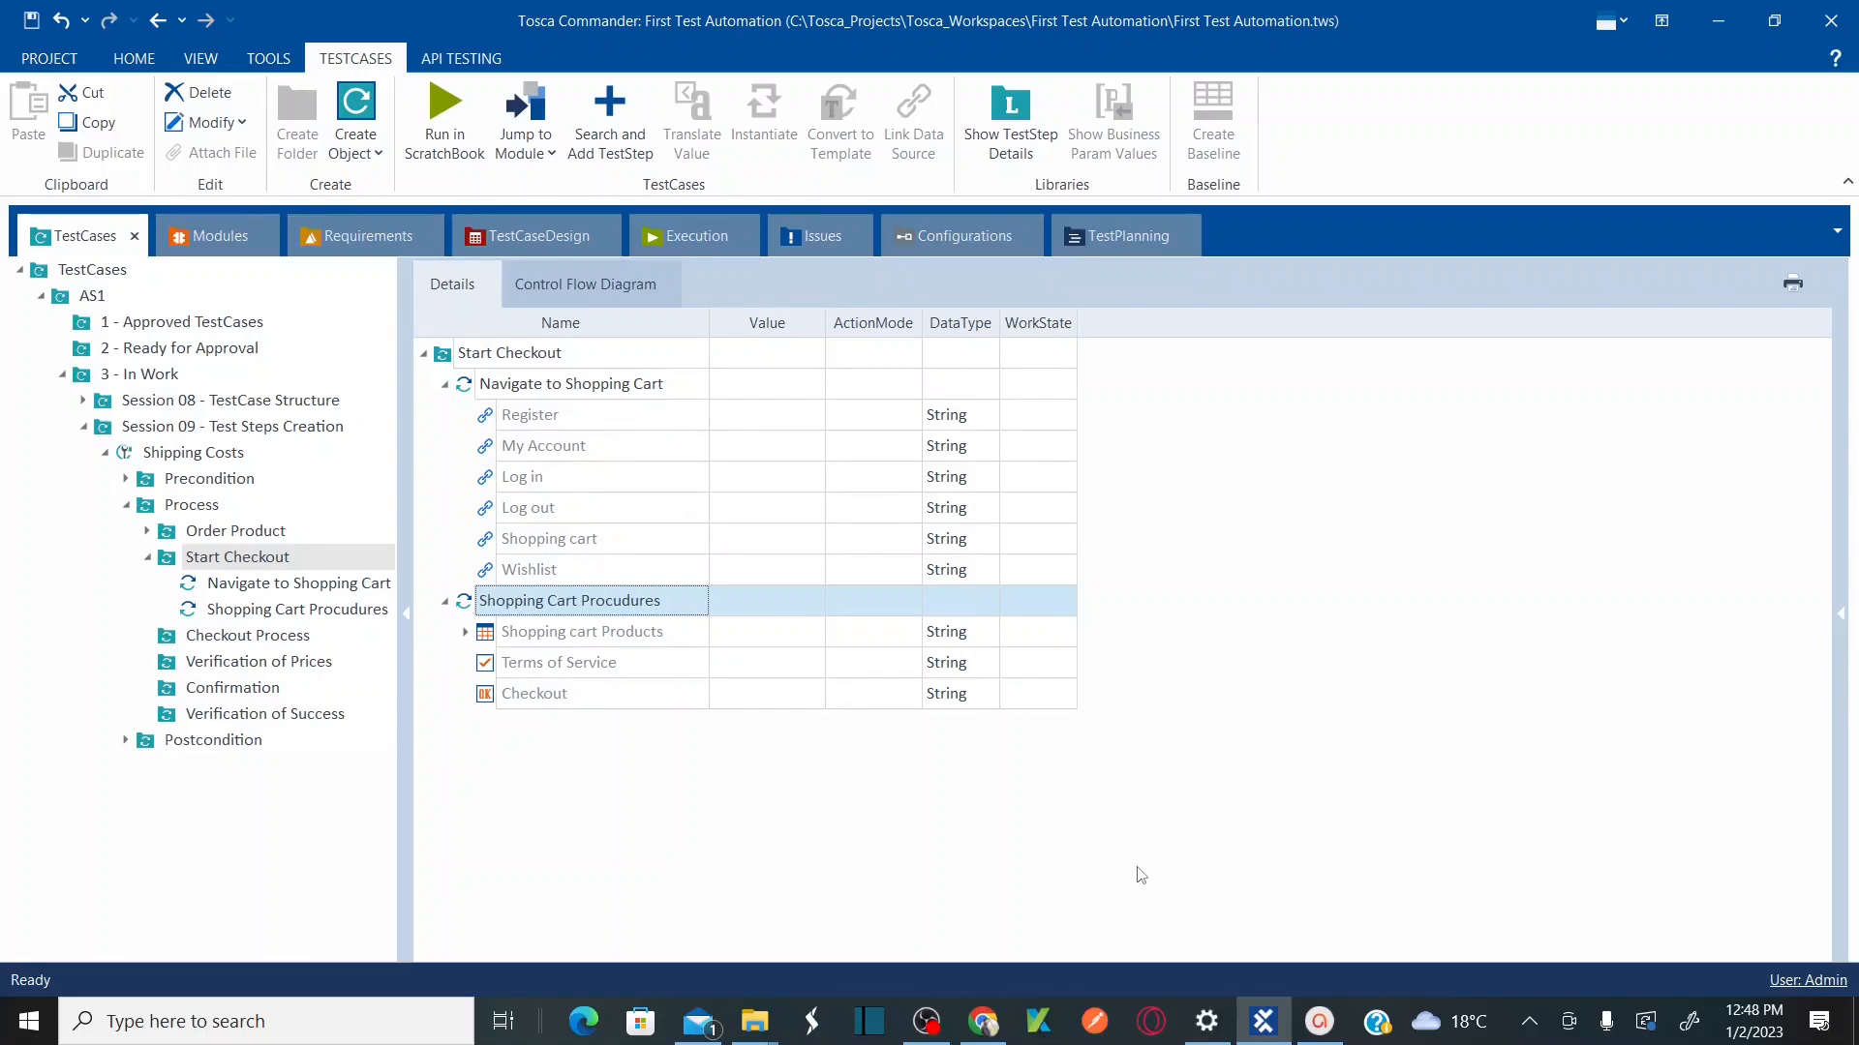
{"action": "left_click", "coordinate": [982, 1021]}
{"action": "left_click", "coordinate": [1406, 867]}
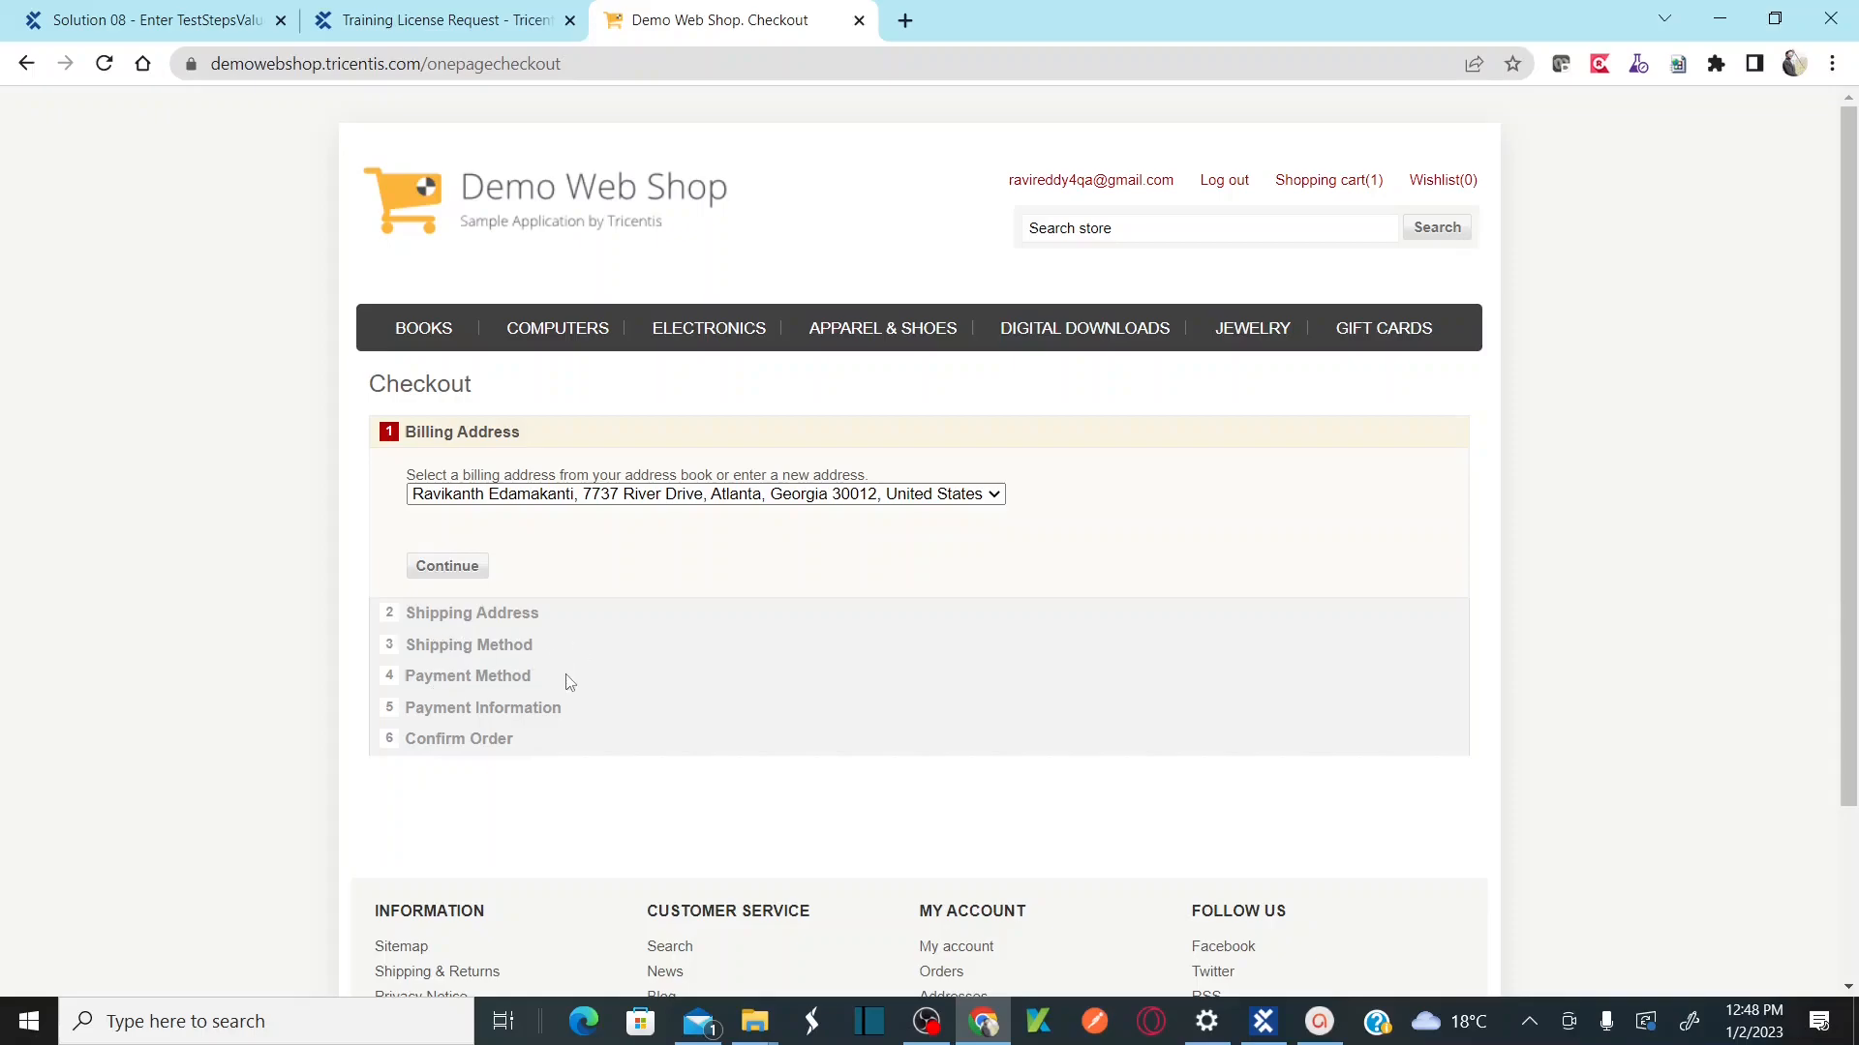
Step: Return to Tosca Commander, search for "bill", add the WebShop | Billing Address module under Checkout Process and show that folder's details
{"action": "key", "text": "alt+Tab"}
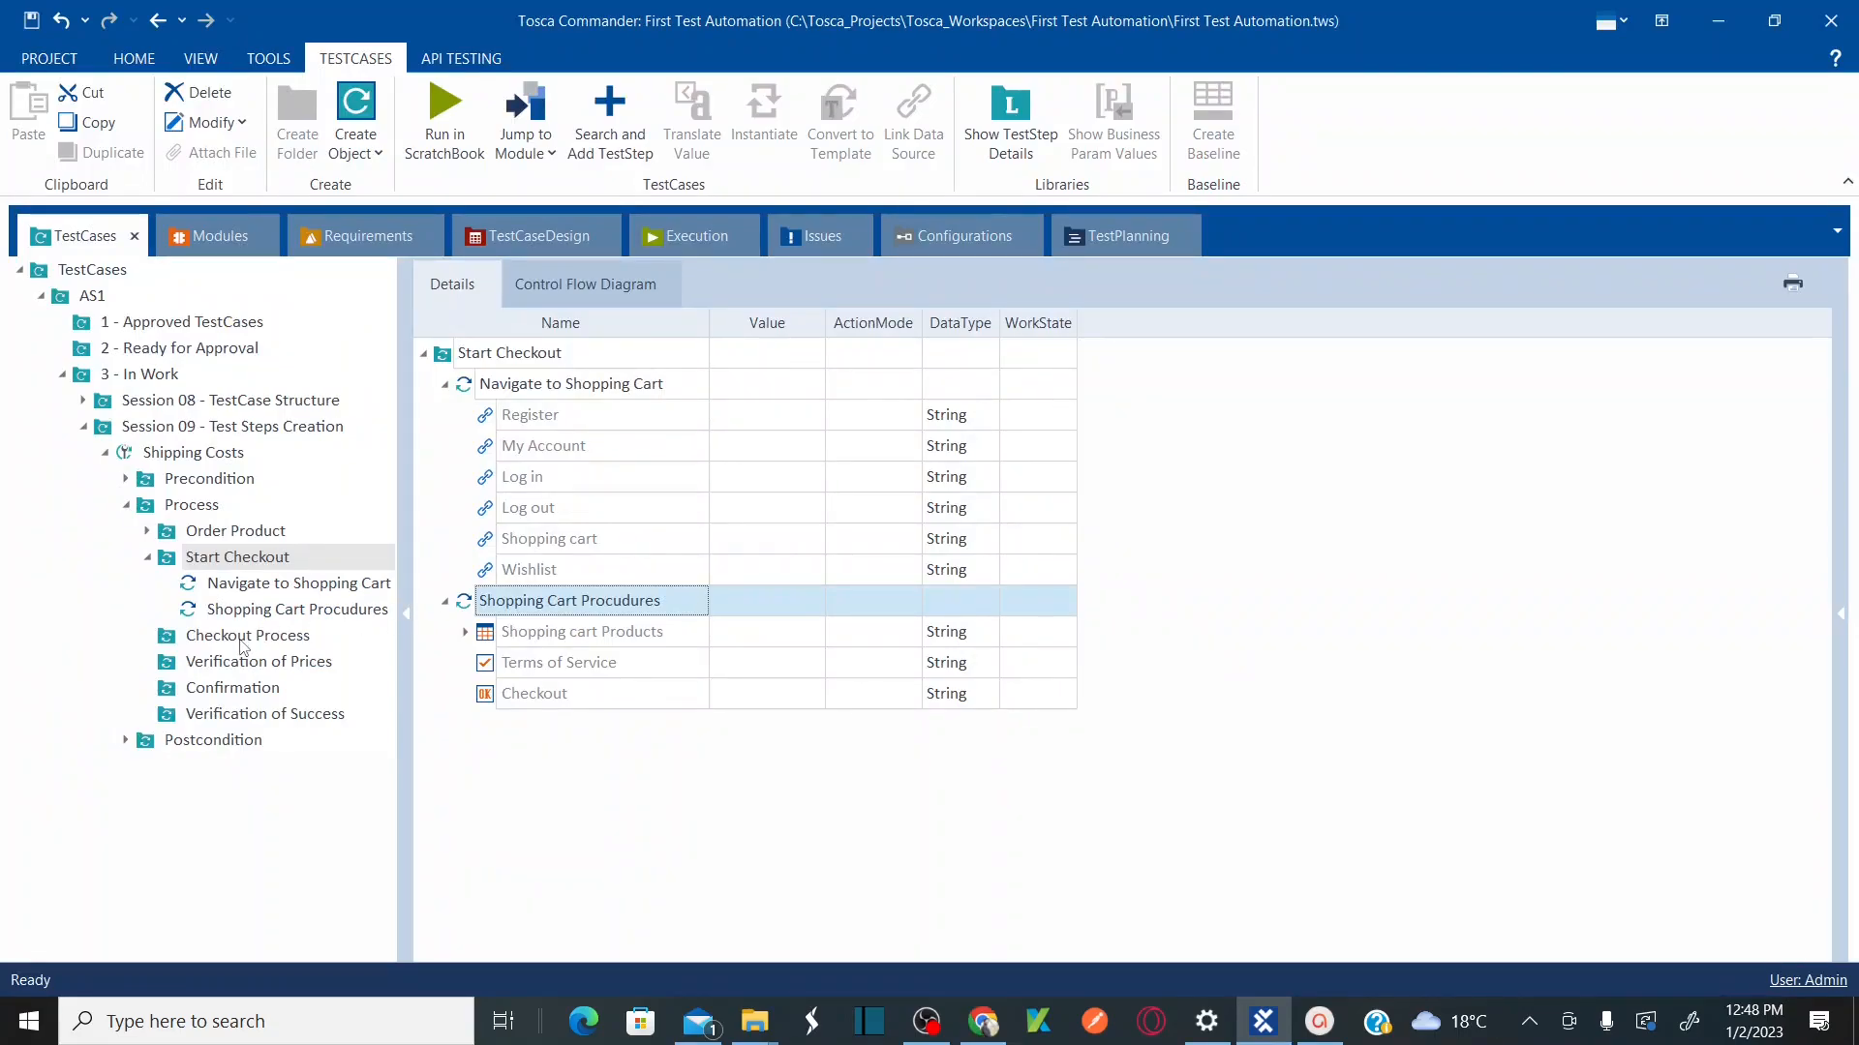
{"action": "left_click", "coordinate": [243, 647]}
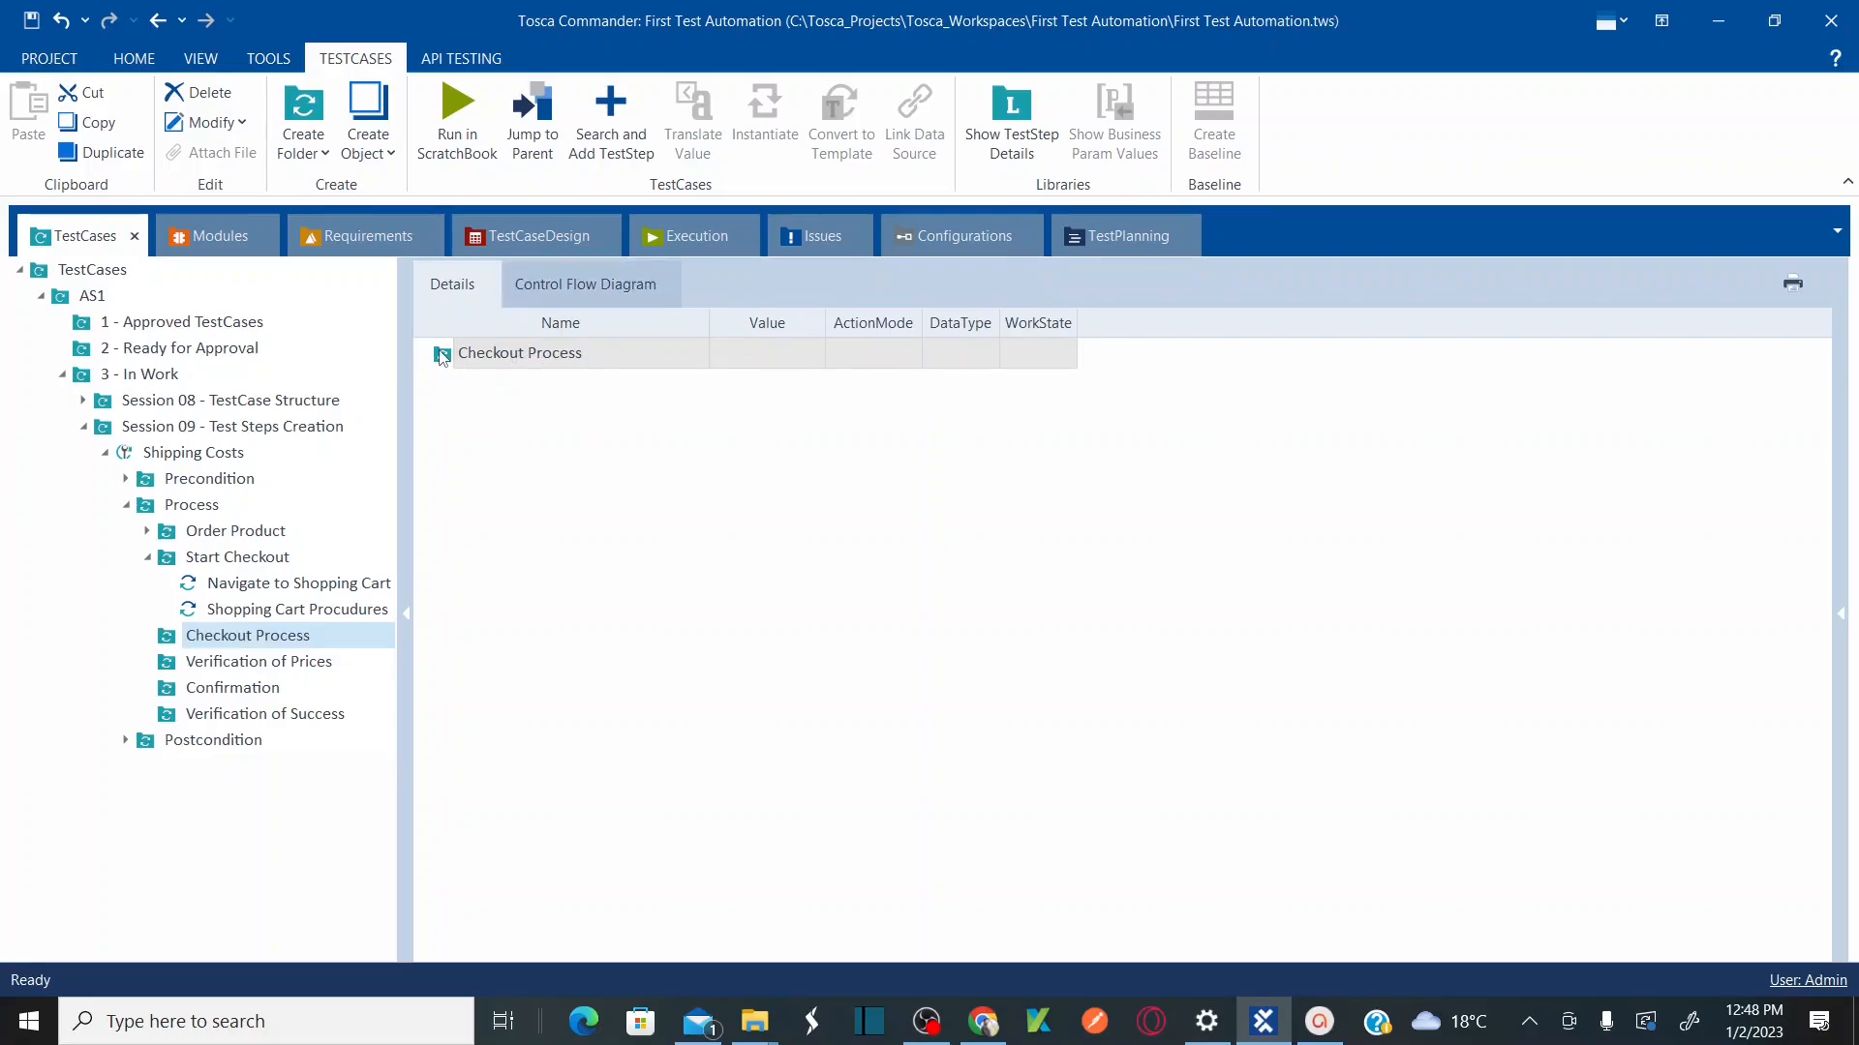
{"action": "key", "text": "alt+Tab"}
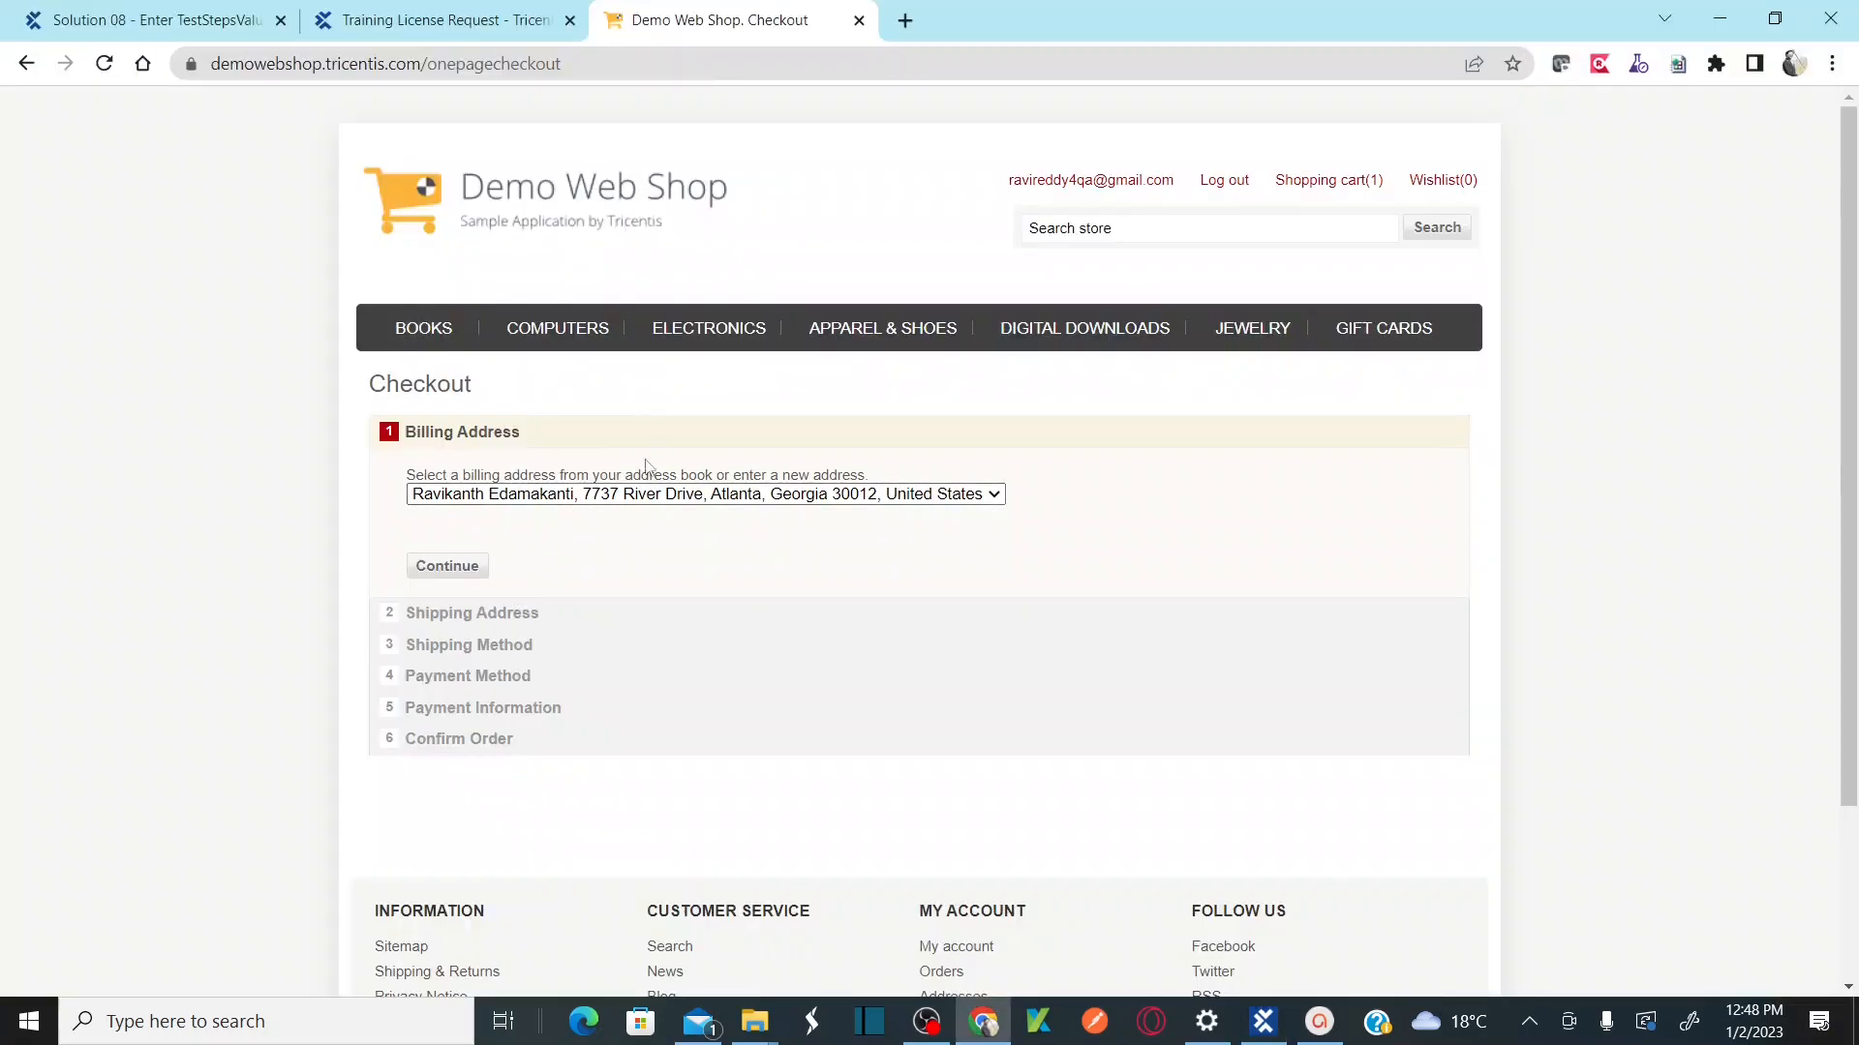
{"action": "key", "text": "alt+Tab"}
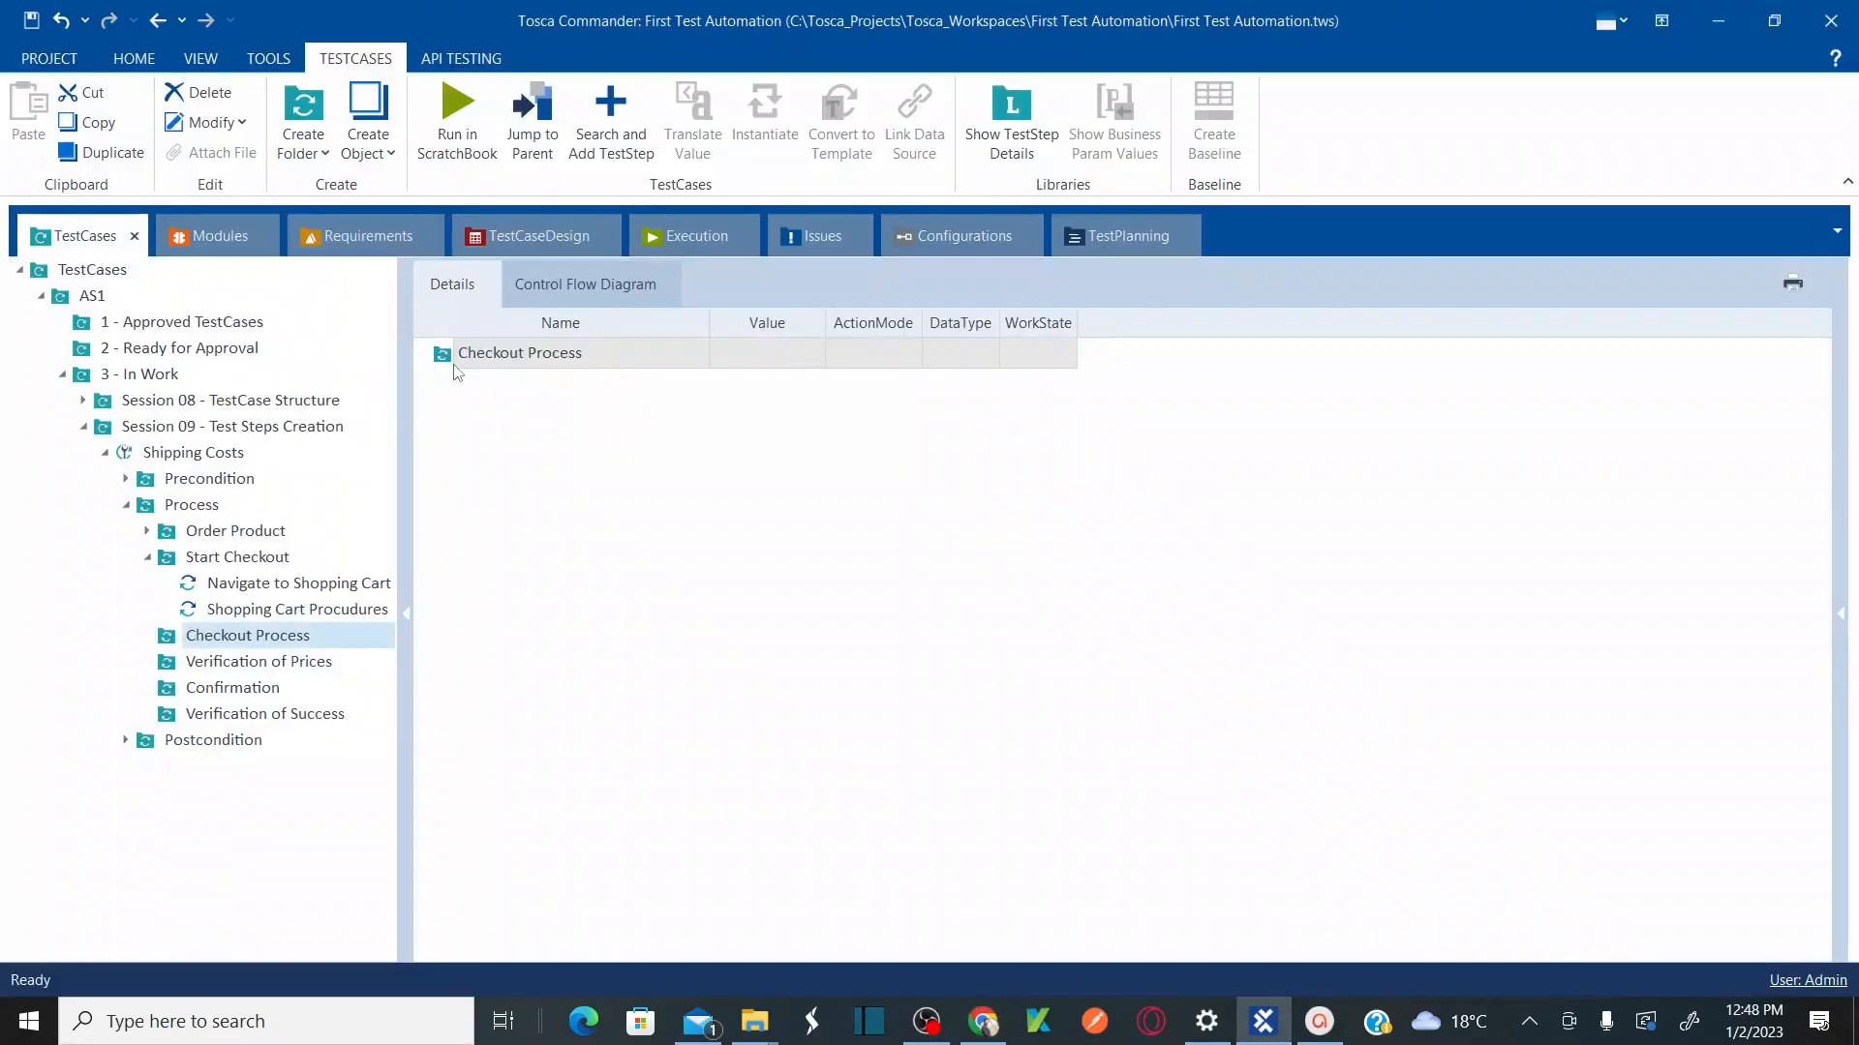
{"action": "key", "text": "ctrl+t"}
{"action": "type", "text": "bill"}
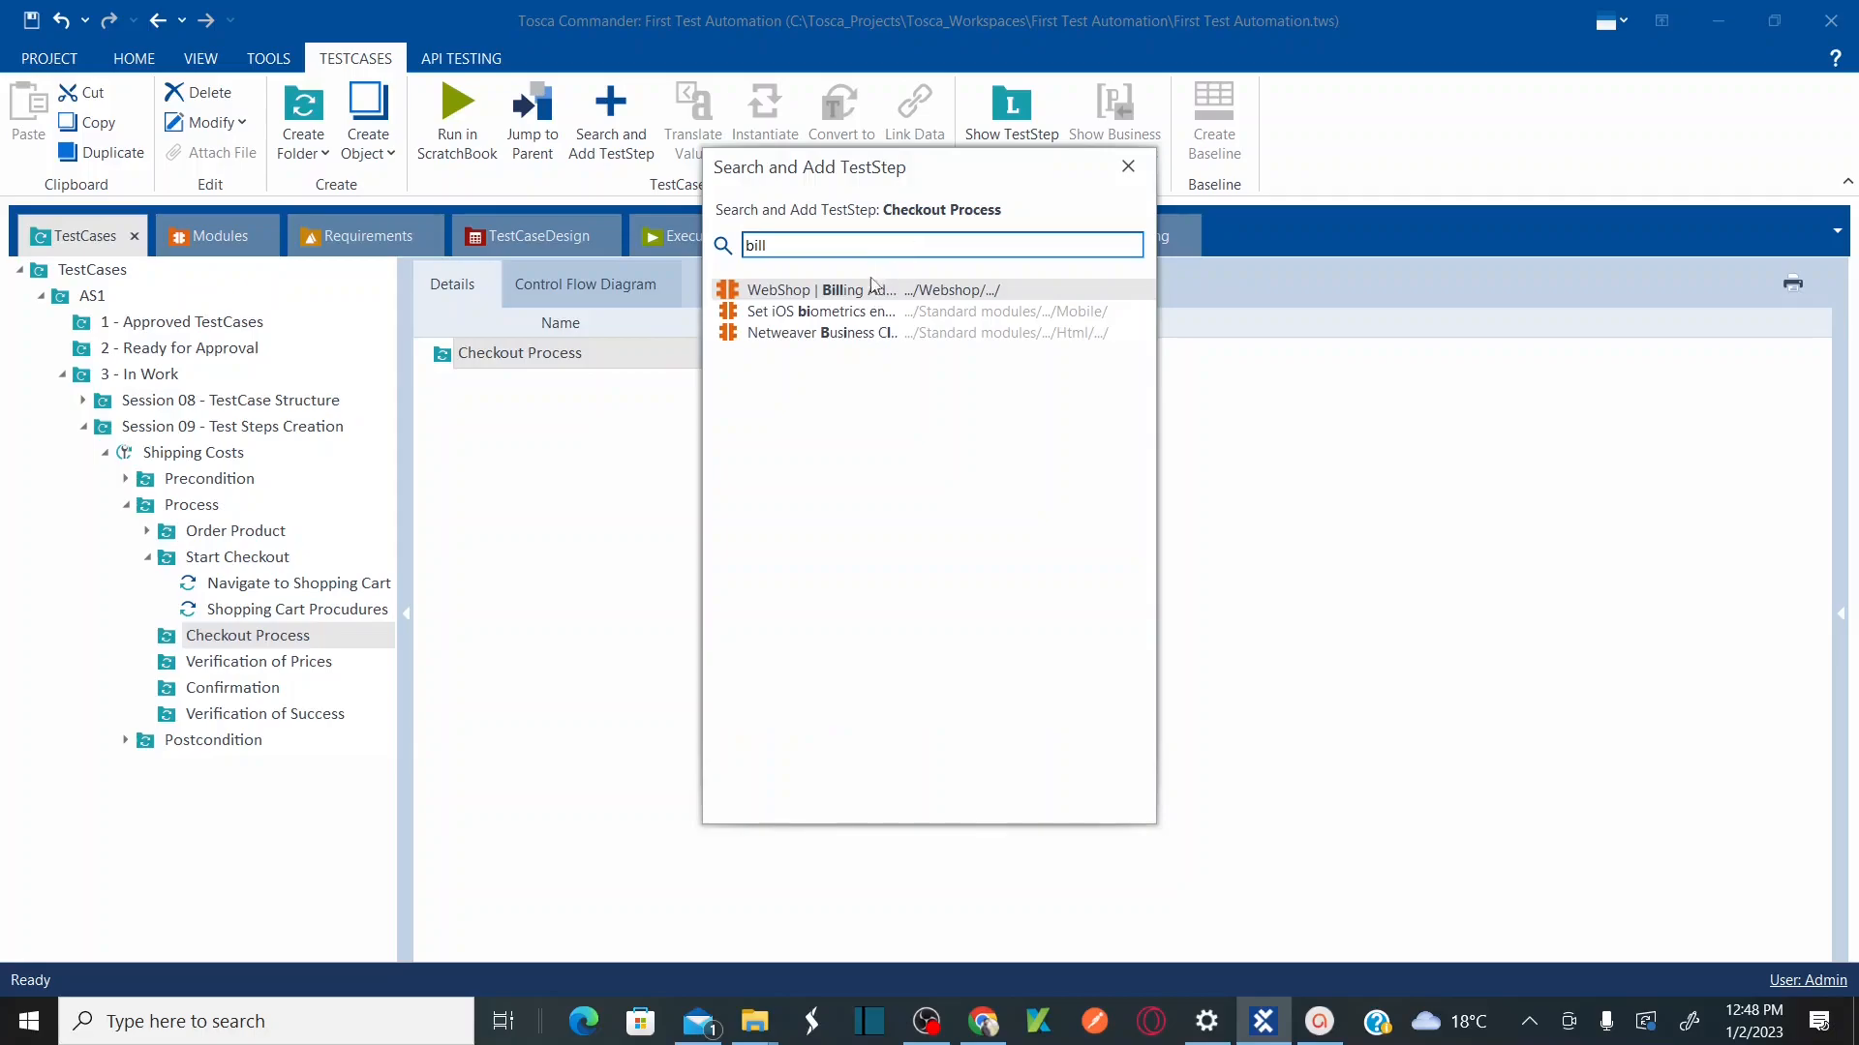
{"action": "double_click", "coordinate": [862, 290]}
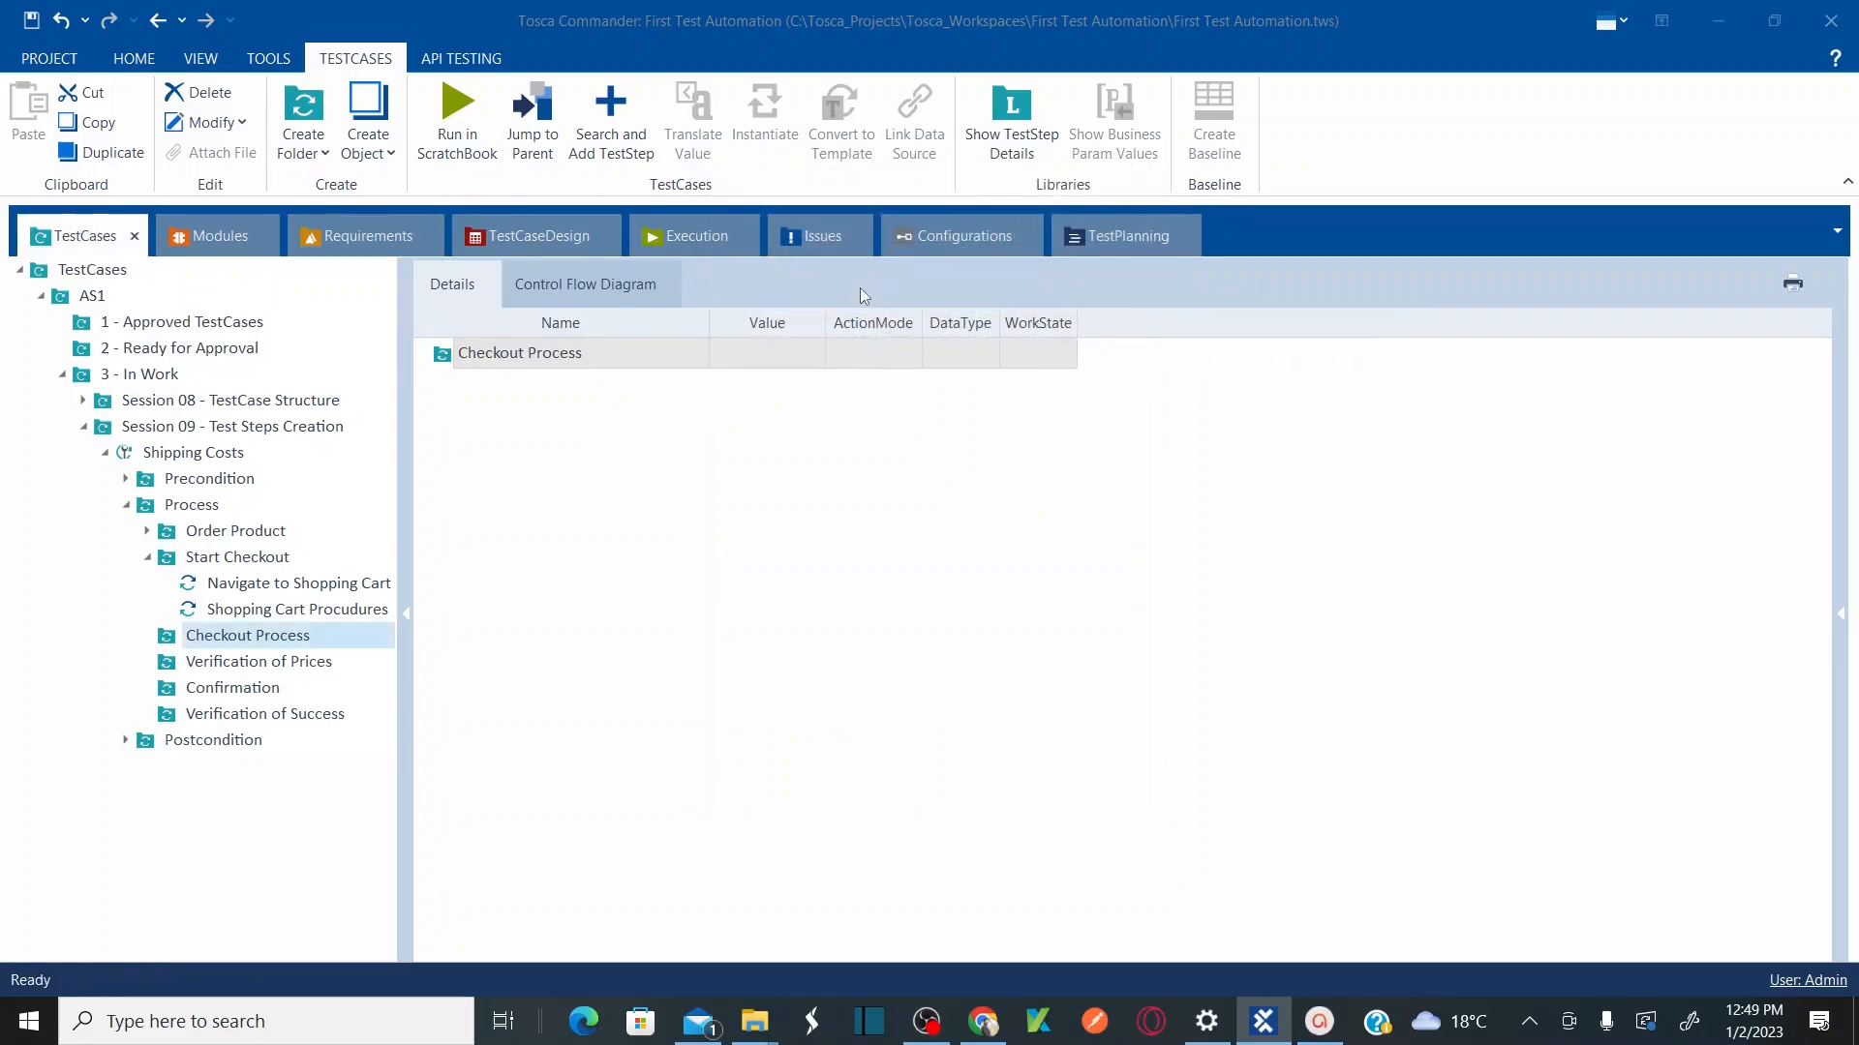
{"action": "left_click", "coordinate": [276, 644]}
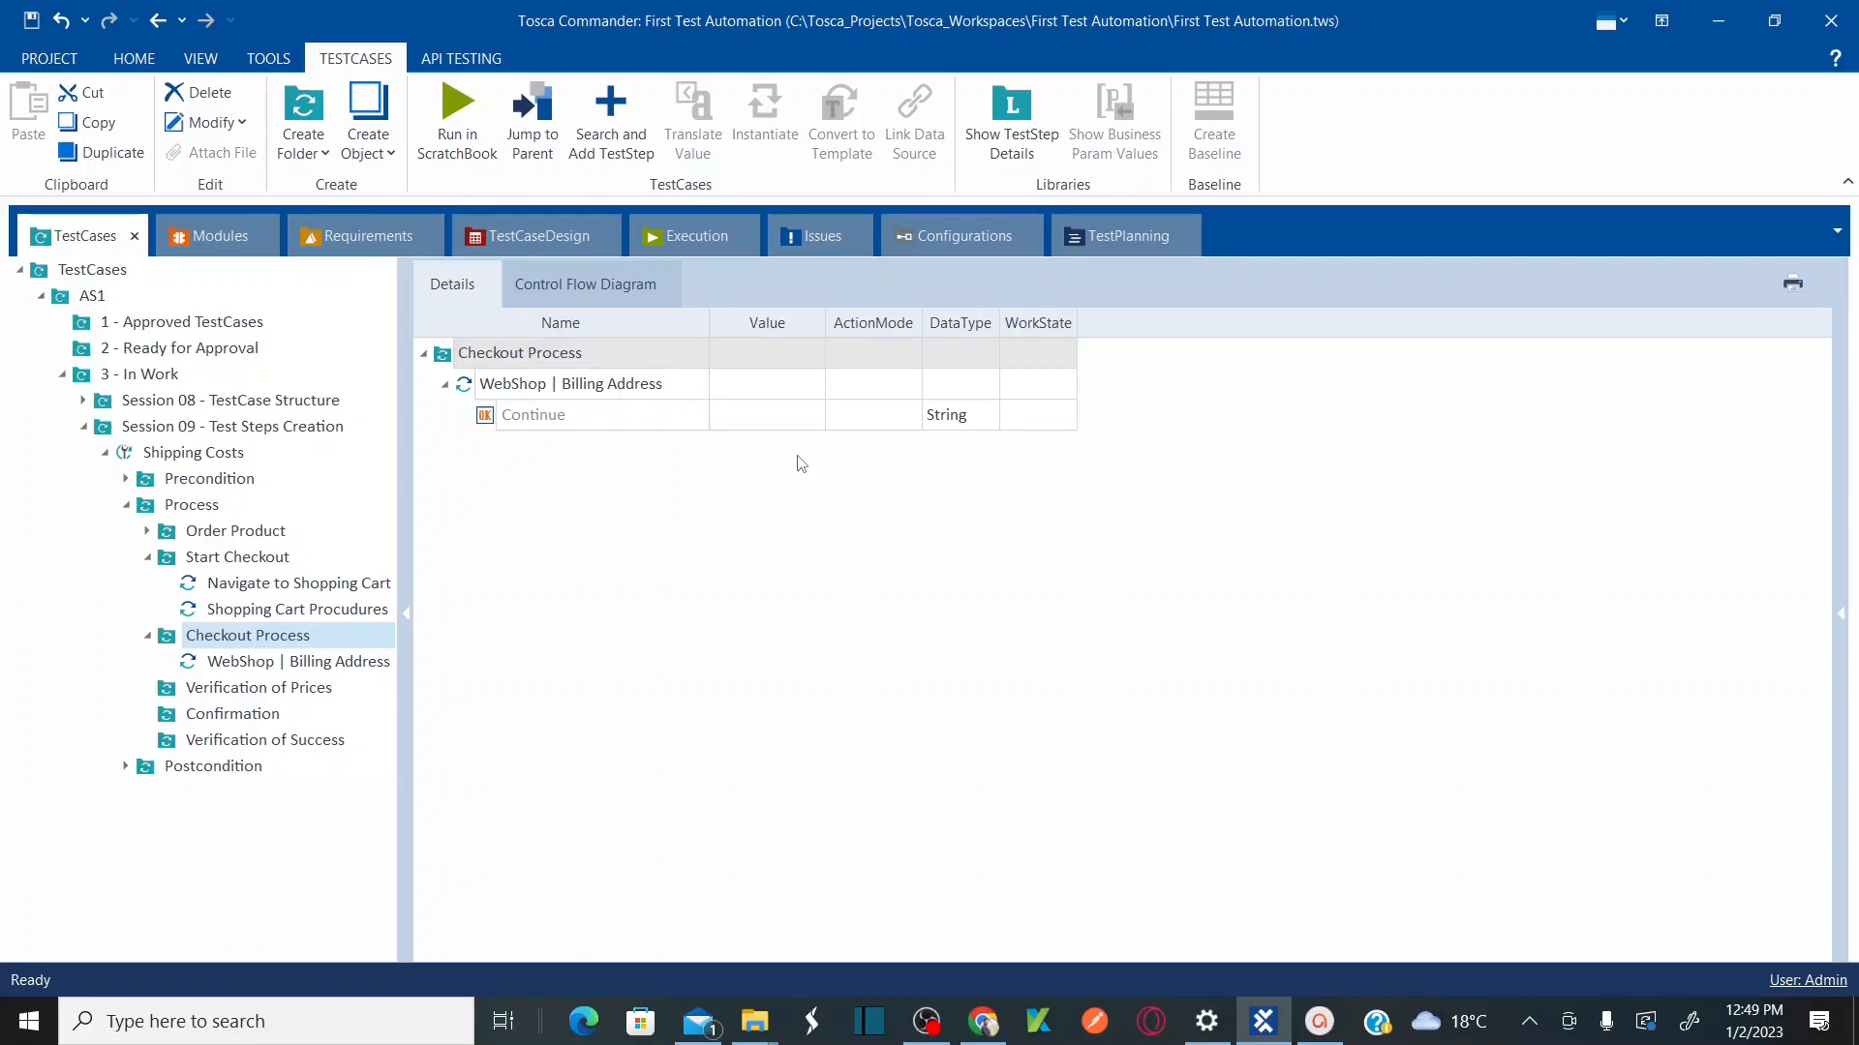
Step: Rename the WebShop | Billing Address test step under Checkout Process as "Billing Address Continue"
{"action": "left_click", "coordinate": [593, 362]}
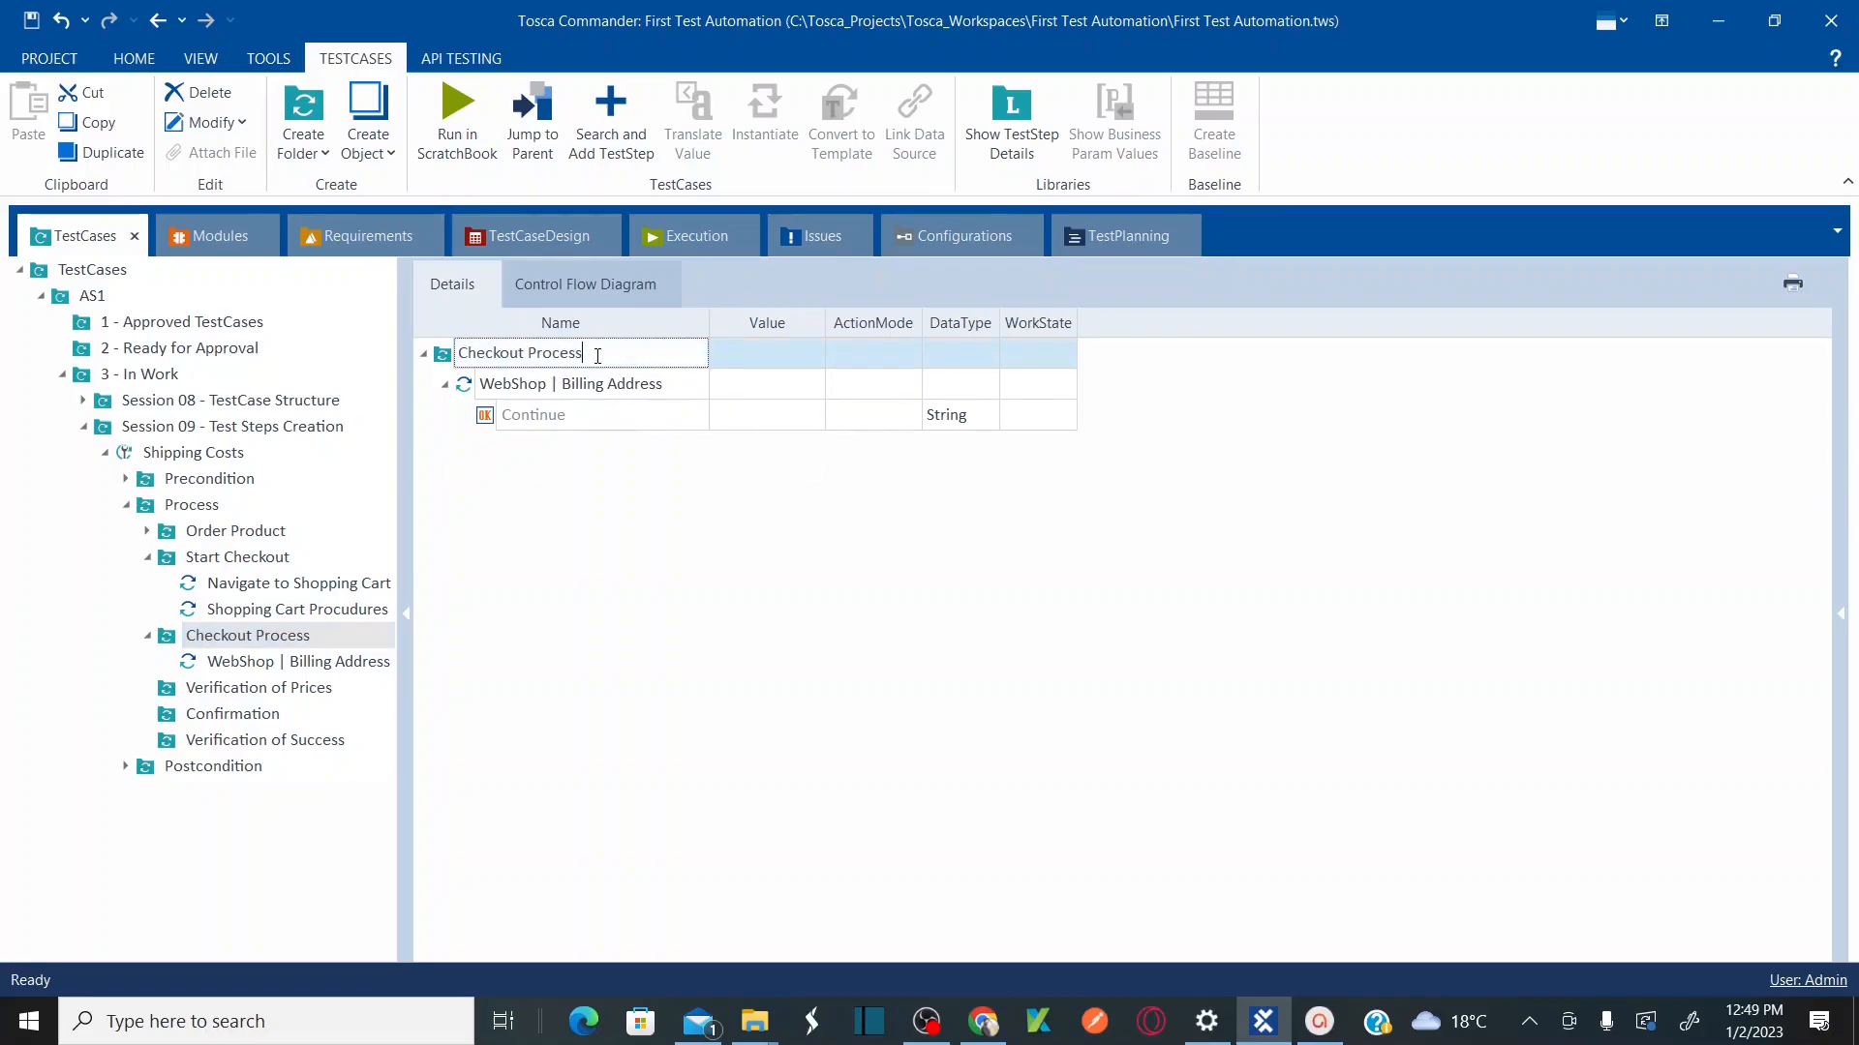
{"action": "left_click", "coordinate": [664, 389]}
{"action": "key", "text": "ctrl+a"}
{"action": "type", "text": "Billing Address CONT"}
{"action": "key", "text": "BackSpace"}
{"action": "key", "text": "BackSpace"}
{"action": "key", "text": "BackSpace"}
{"action": "type", "text": "ontinue"}
{"action": "key", "text": "Return"}
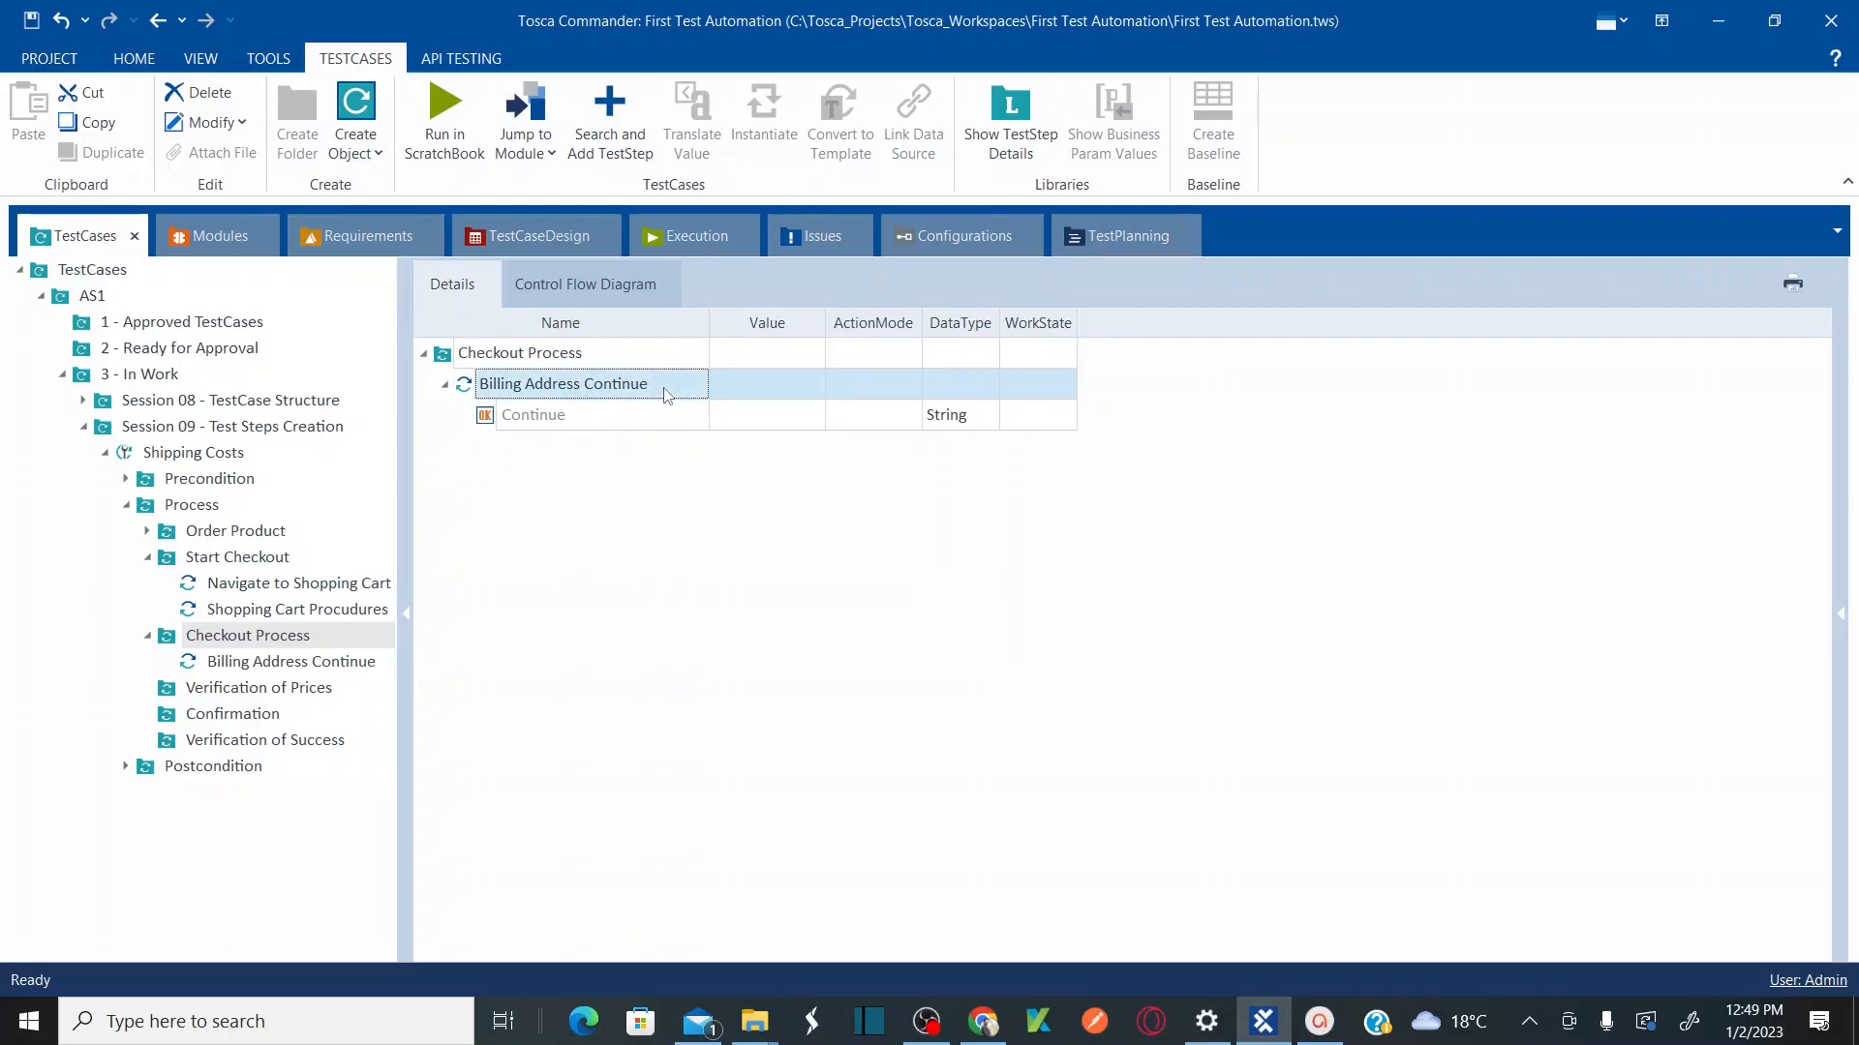
Step: Search for "shipping" and add the WebShop | Shipping Address module as a test step under Checkout Process
{"action": "left_click", "coordinate": [479, 365]}
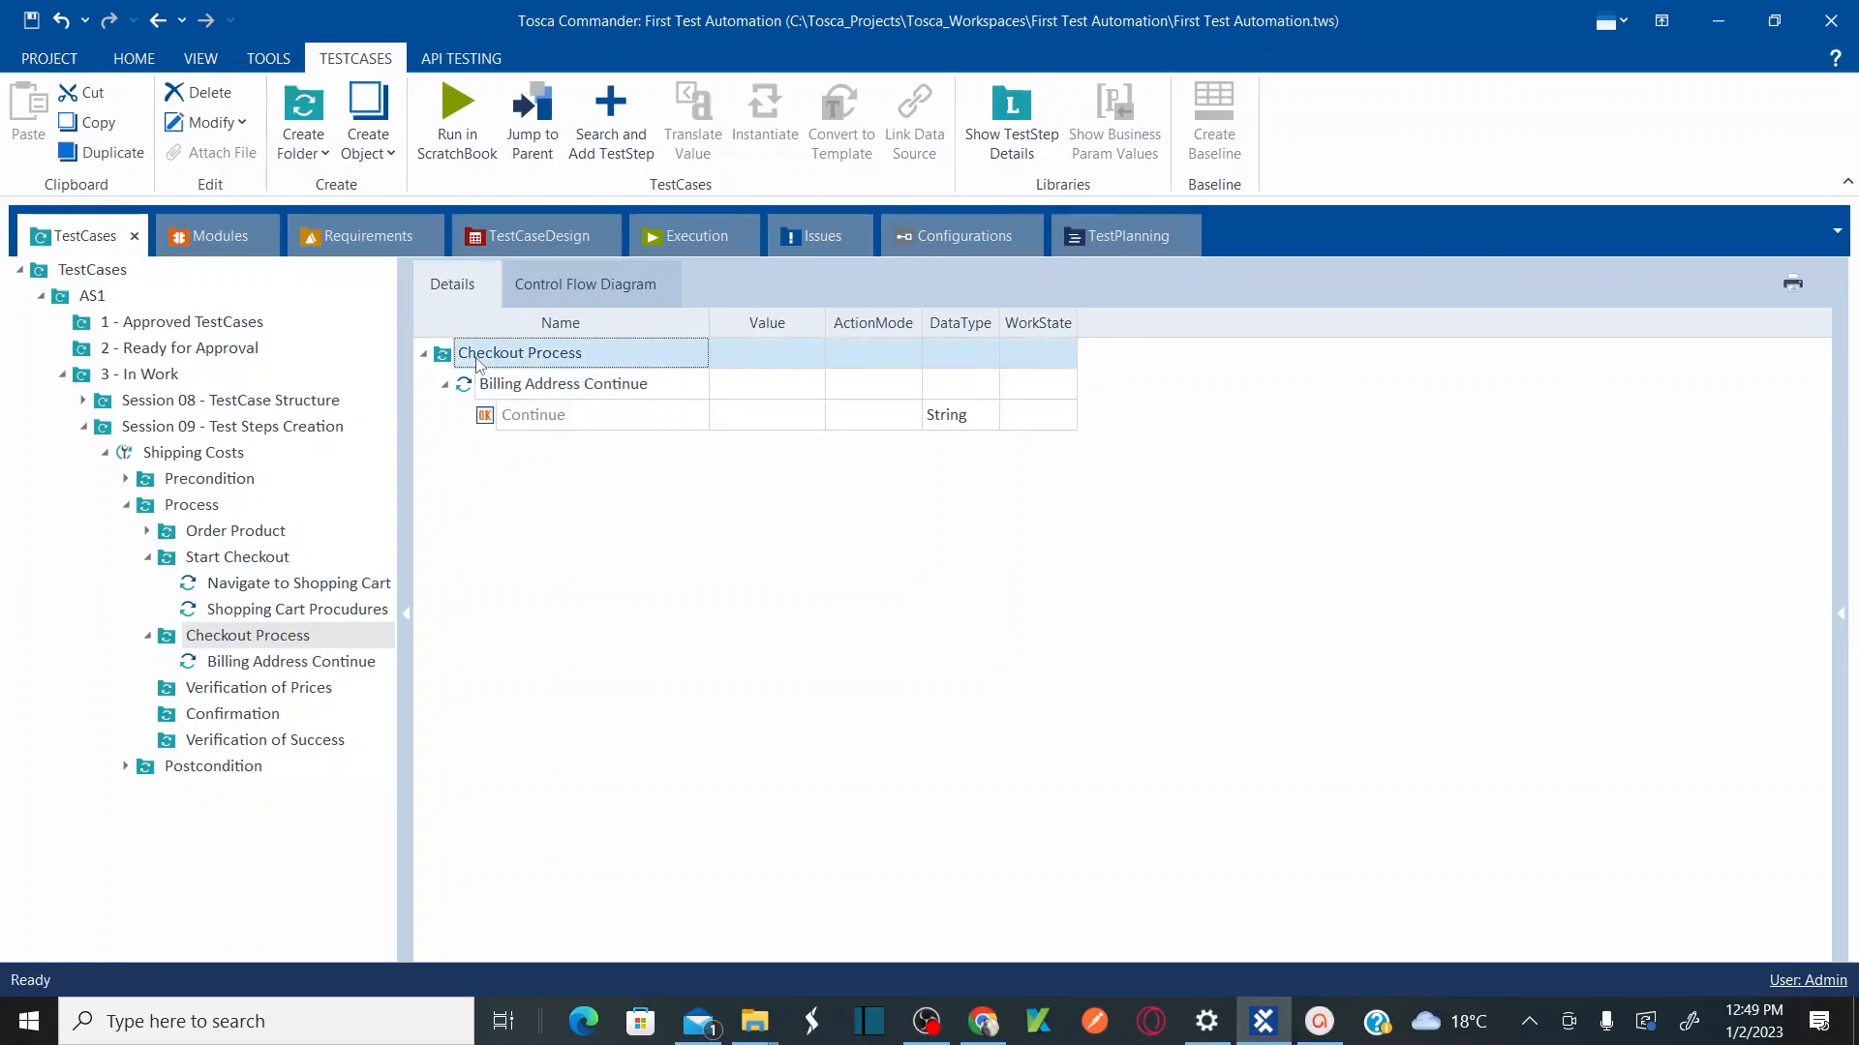
{"action": "key", "text": "ctrl+t"}
{"action": "type", "text": "shipping"}
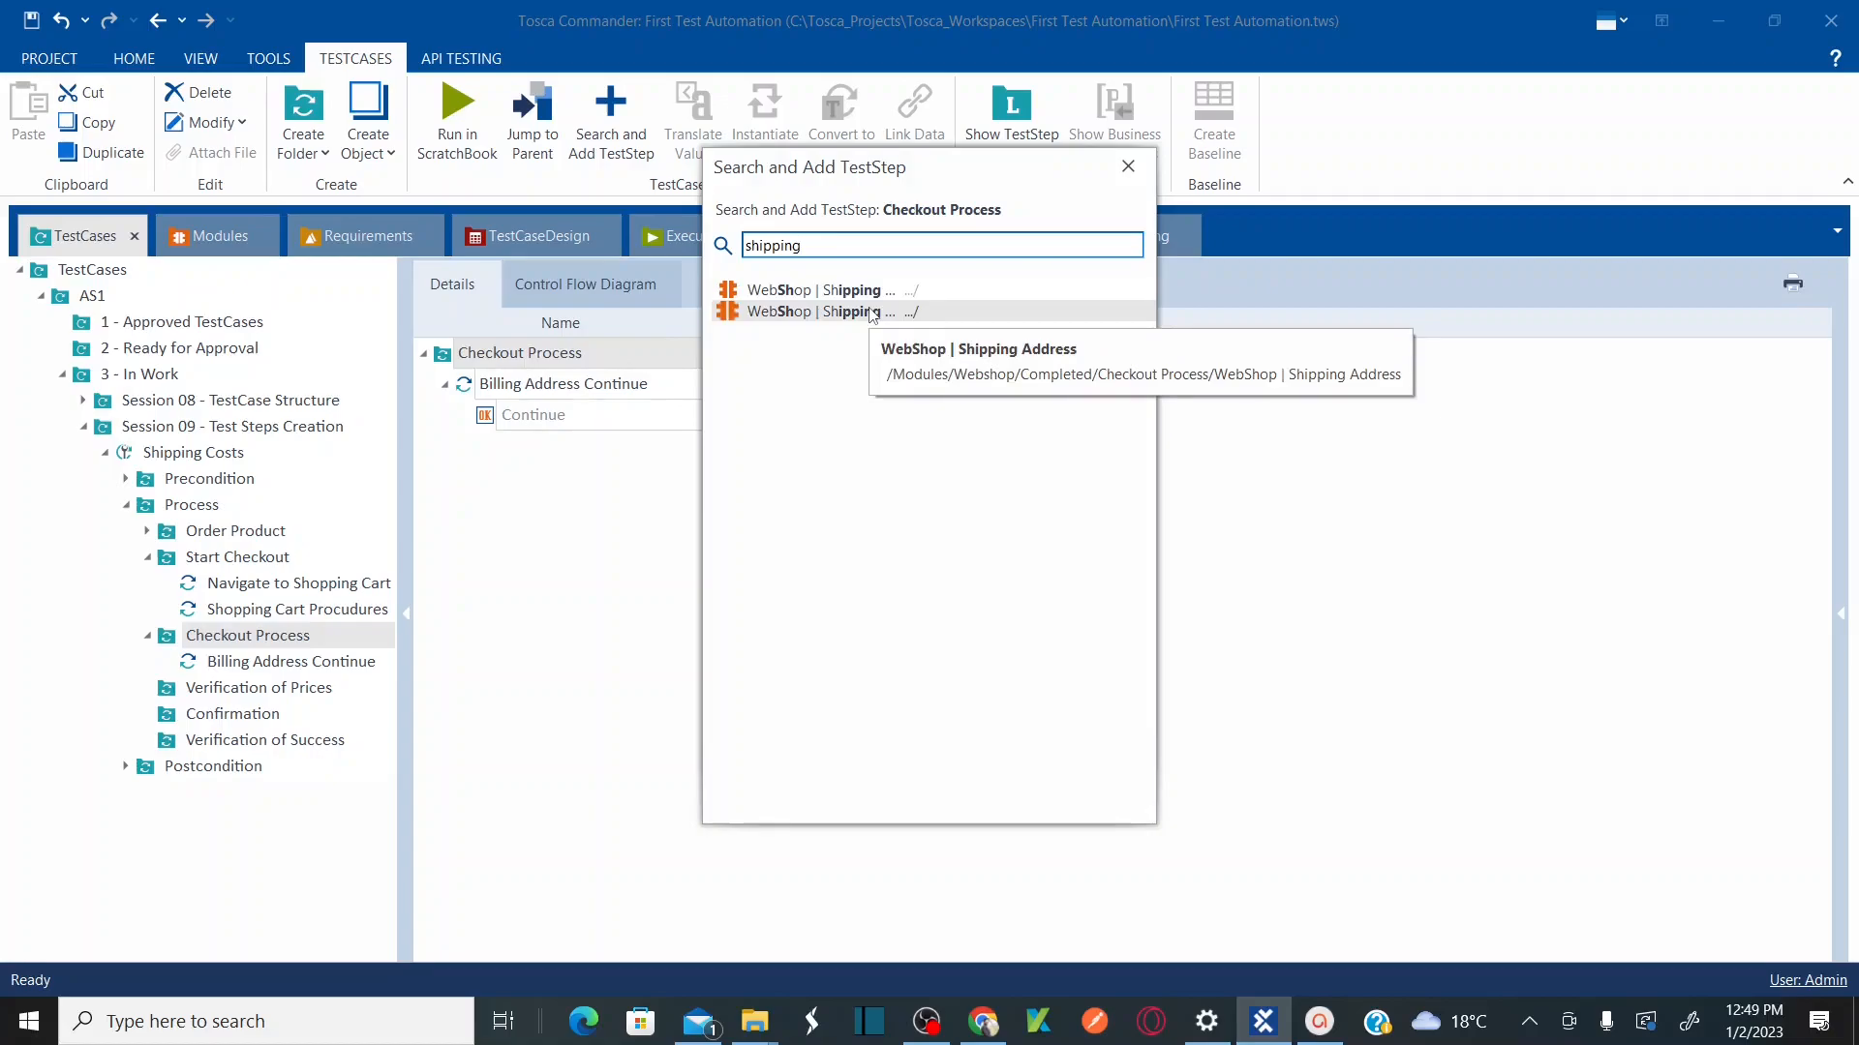
{"action": "double_click", "coordinate": [872, 312]}
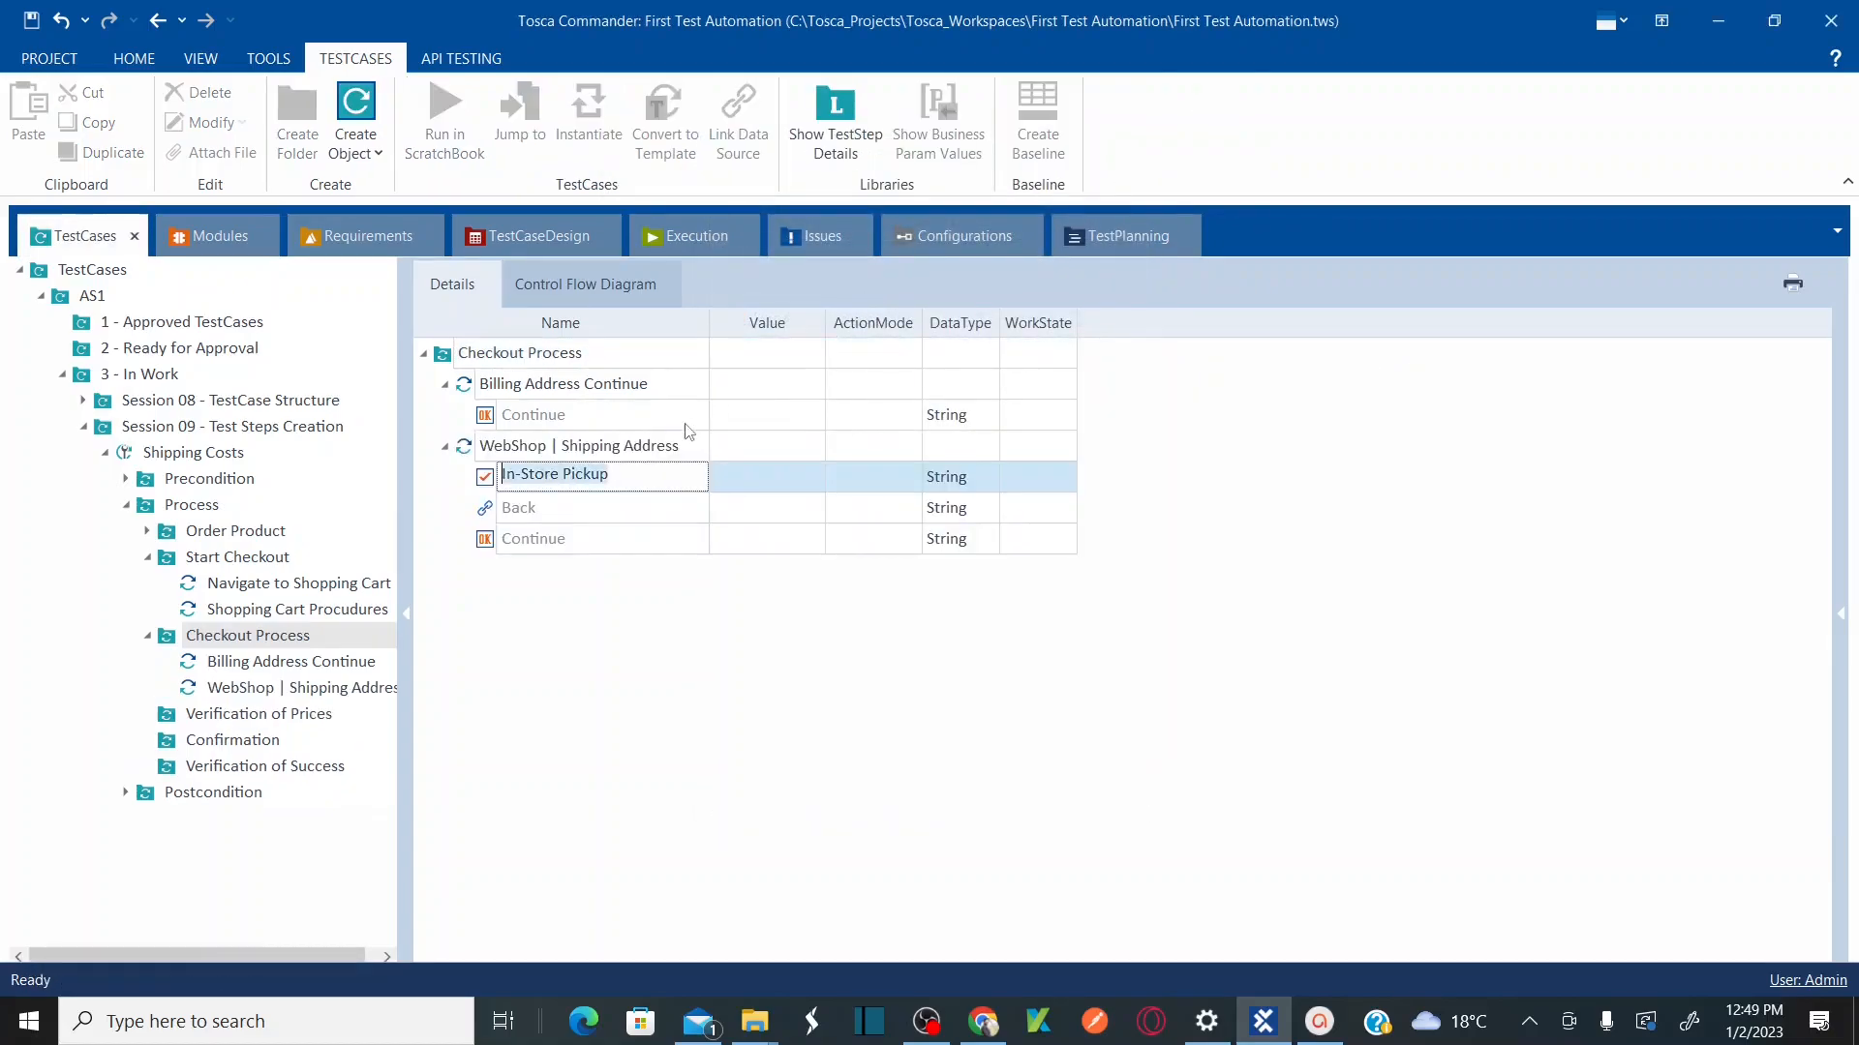
Step: Rename the WebShop | Shipping Address test step as "Shipping Address Continue" and select the Checkout Process folder
{"action": "left_click", "coordinate": [667, 451]}
{"action": "left_click", "coordinate": [665, 455]}
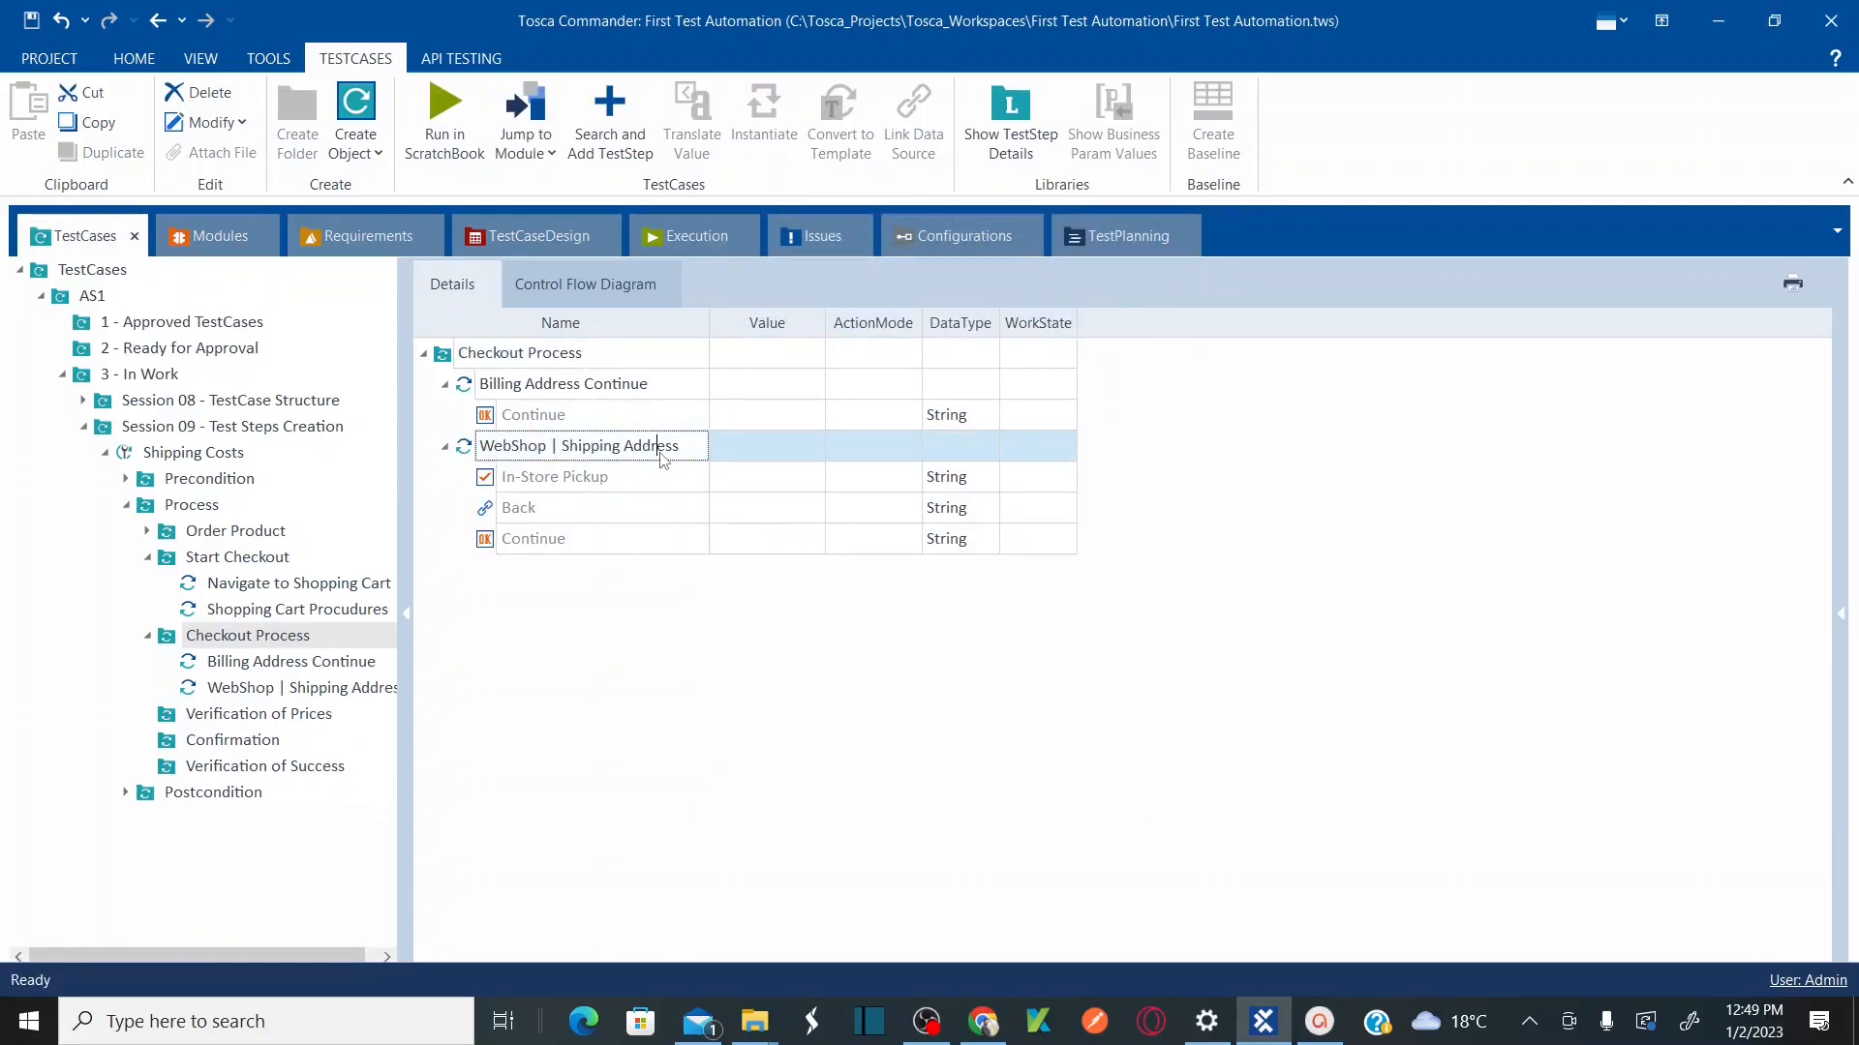
{"action": "type", "text": "SHipping Address COn"}
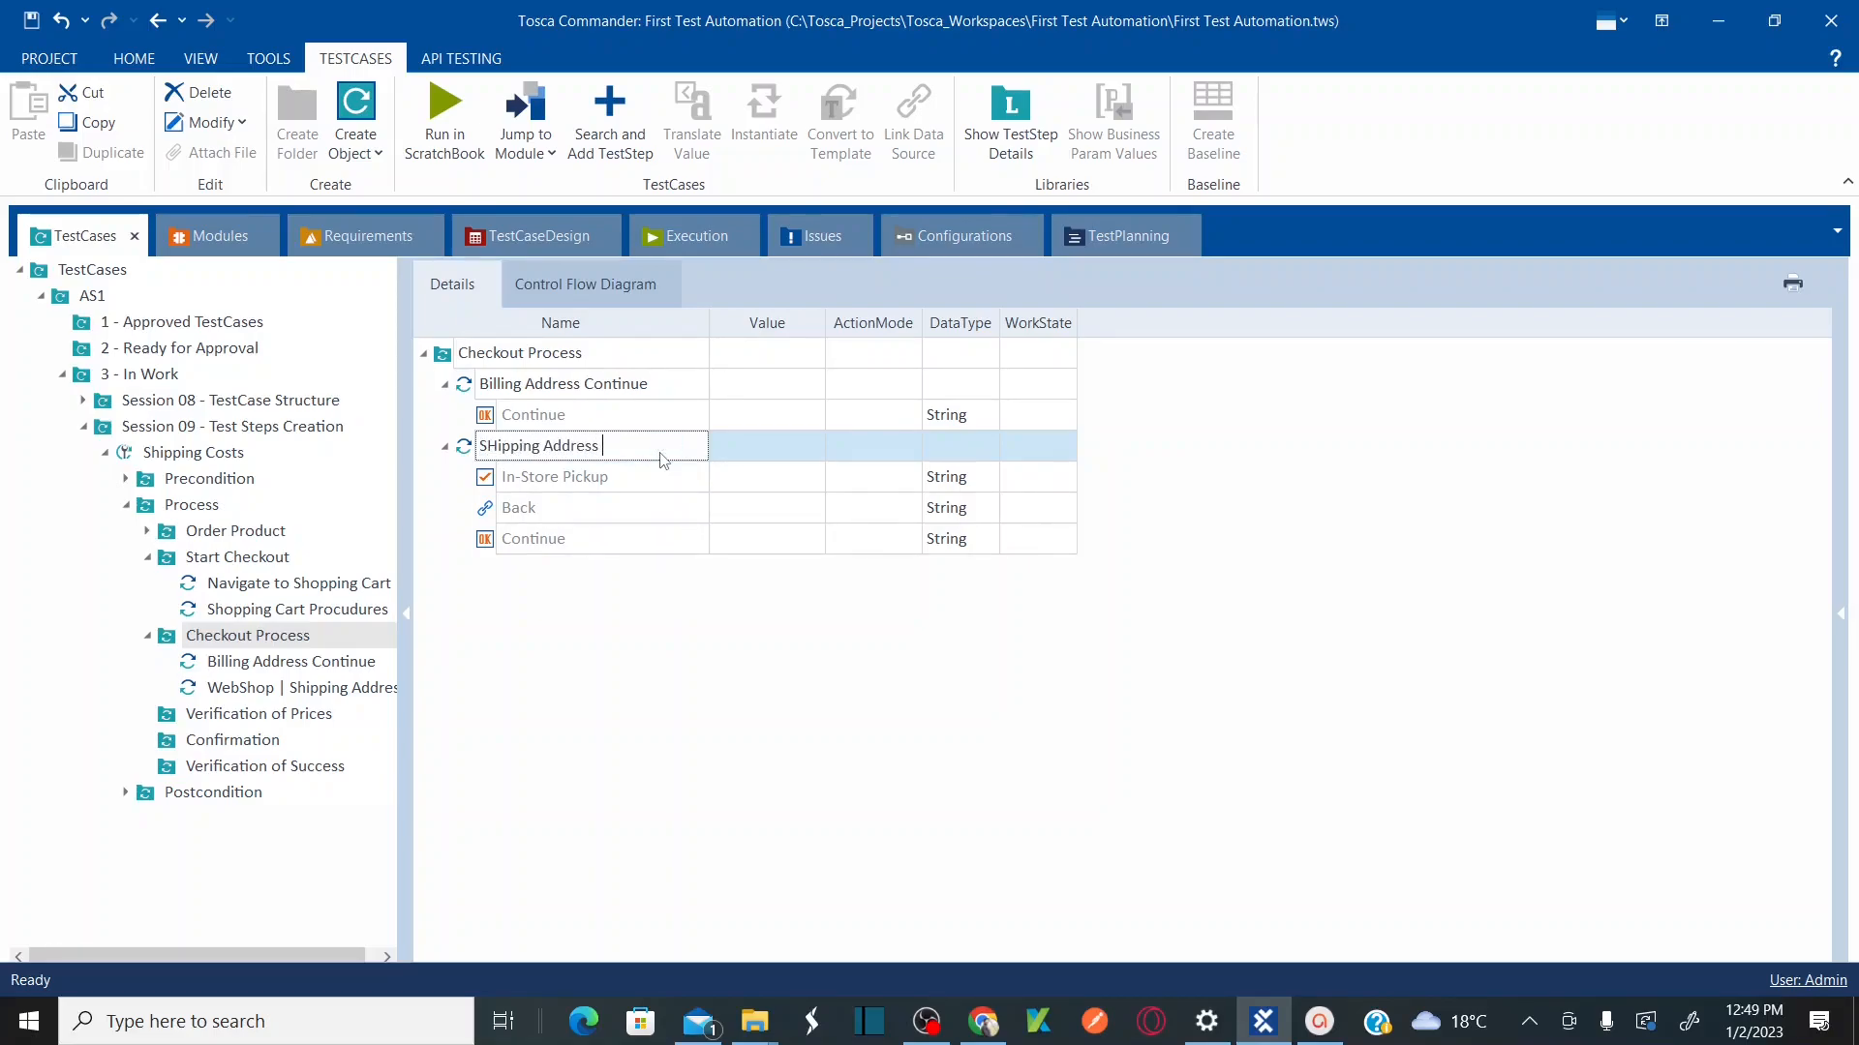
{"action": "key", "text": "BackSpace"}
{"action": "key", "text": "BackSpace"}
{"action": "type", "text": "ontinue"}
{"action": "left_click", "coordinate": [493, 444]}
{"action": "key", "text": "BackSpace"}
{"action": "type", "text": "h"}
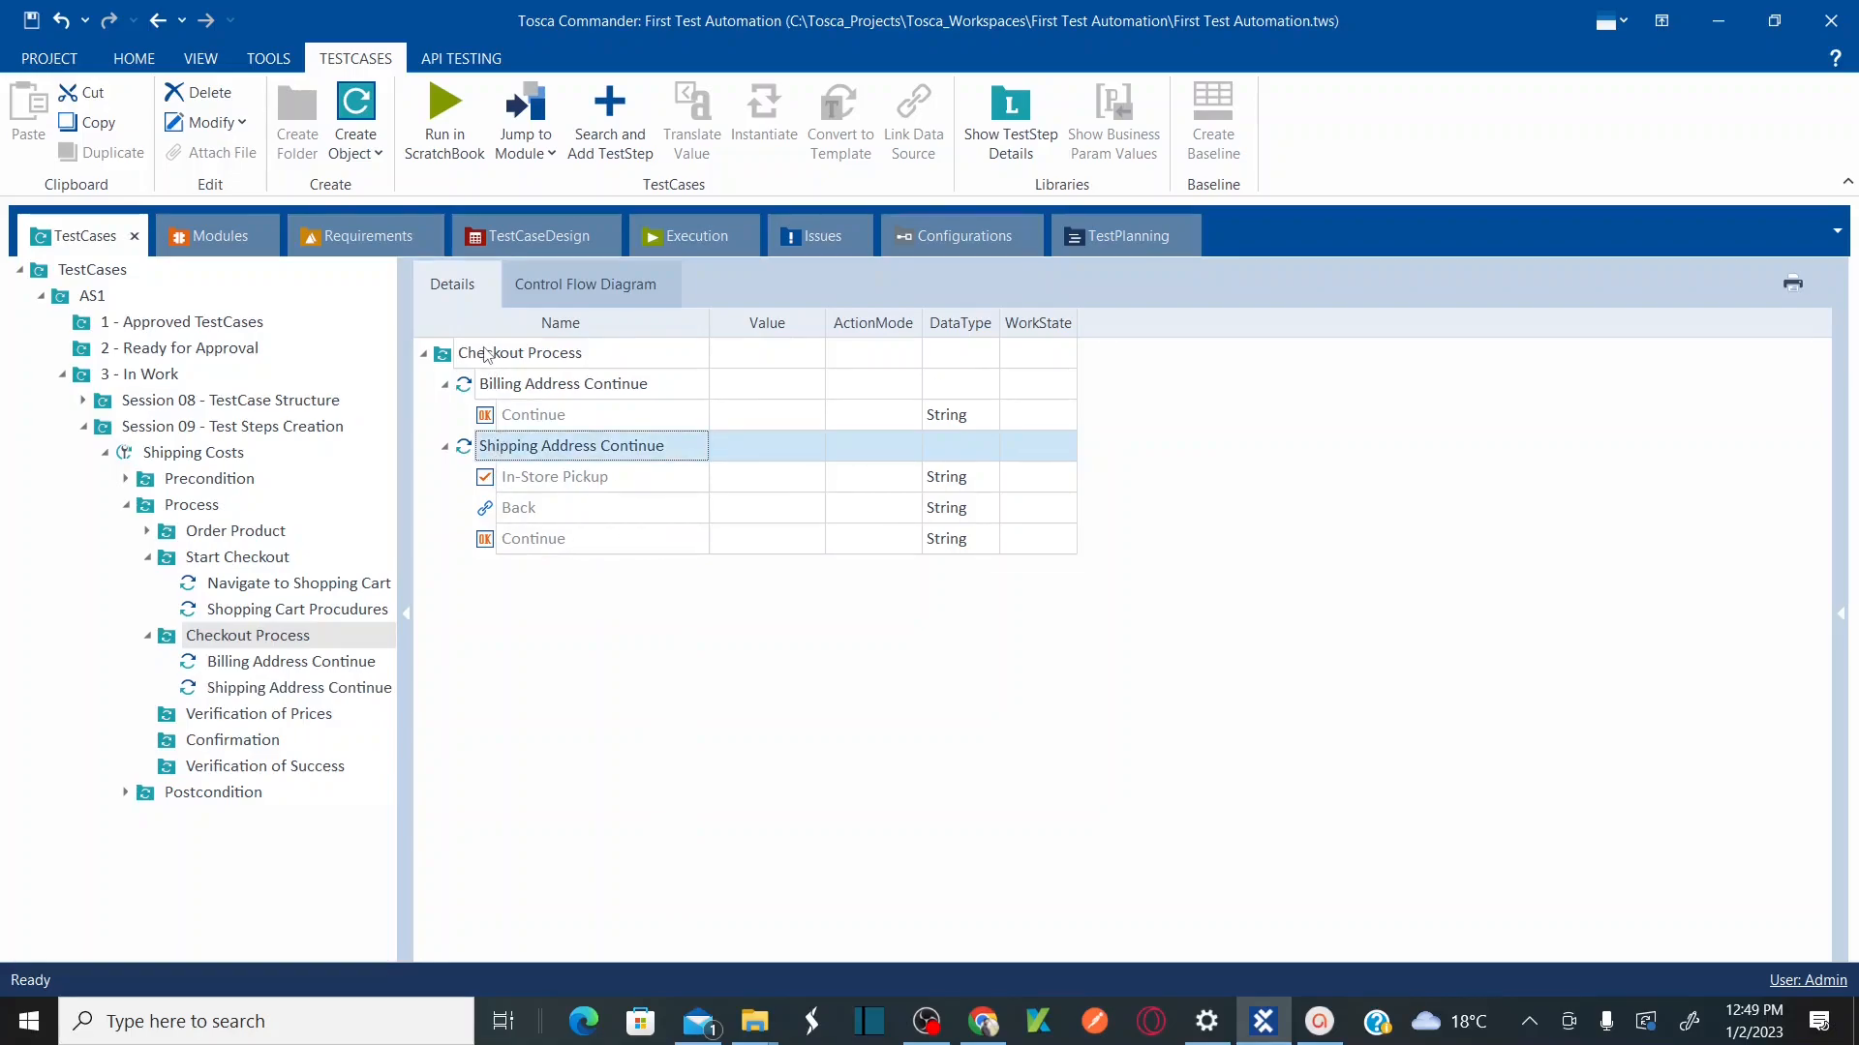
{"action": "left_click", "coordinate": [487, 355]}
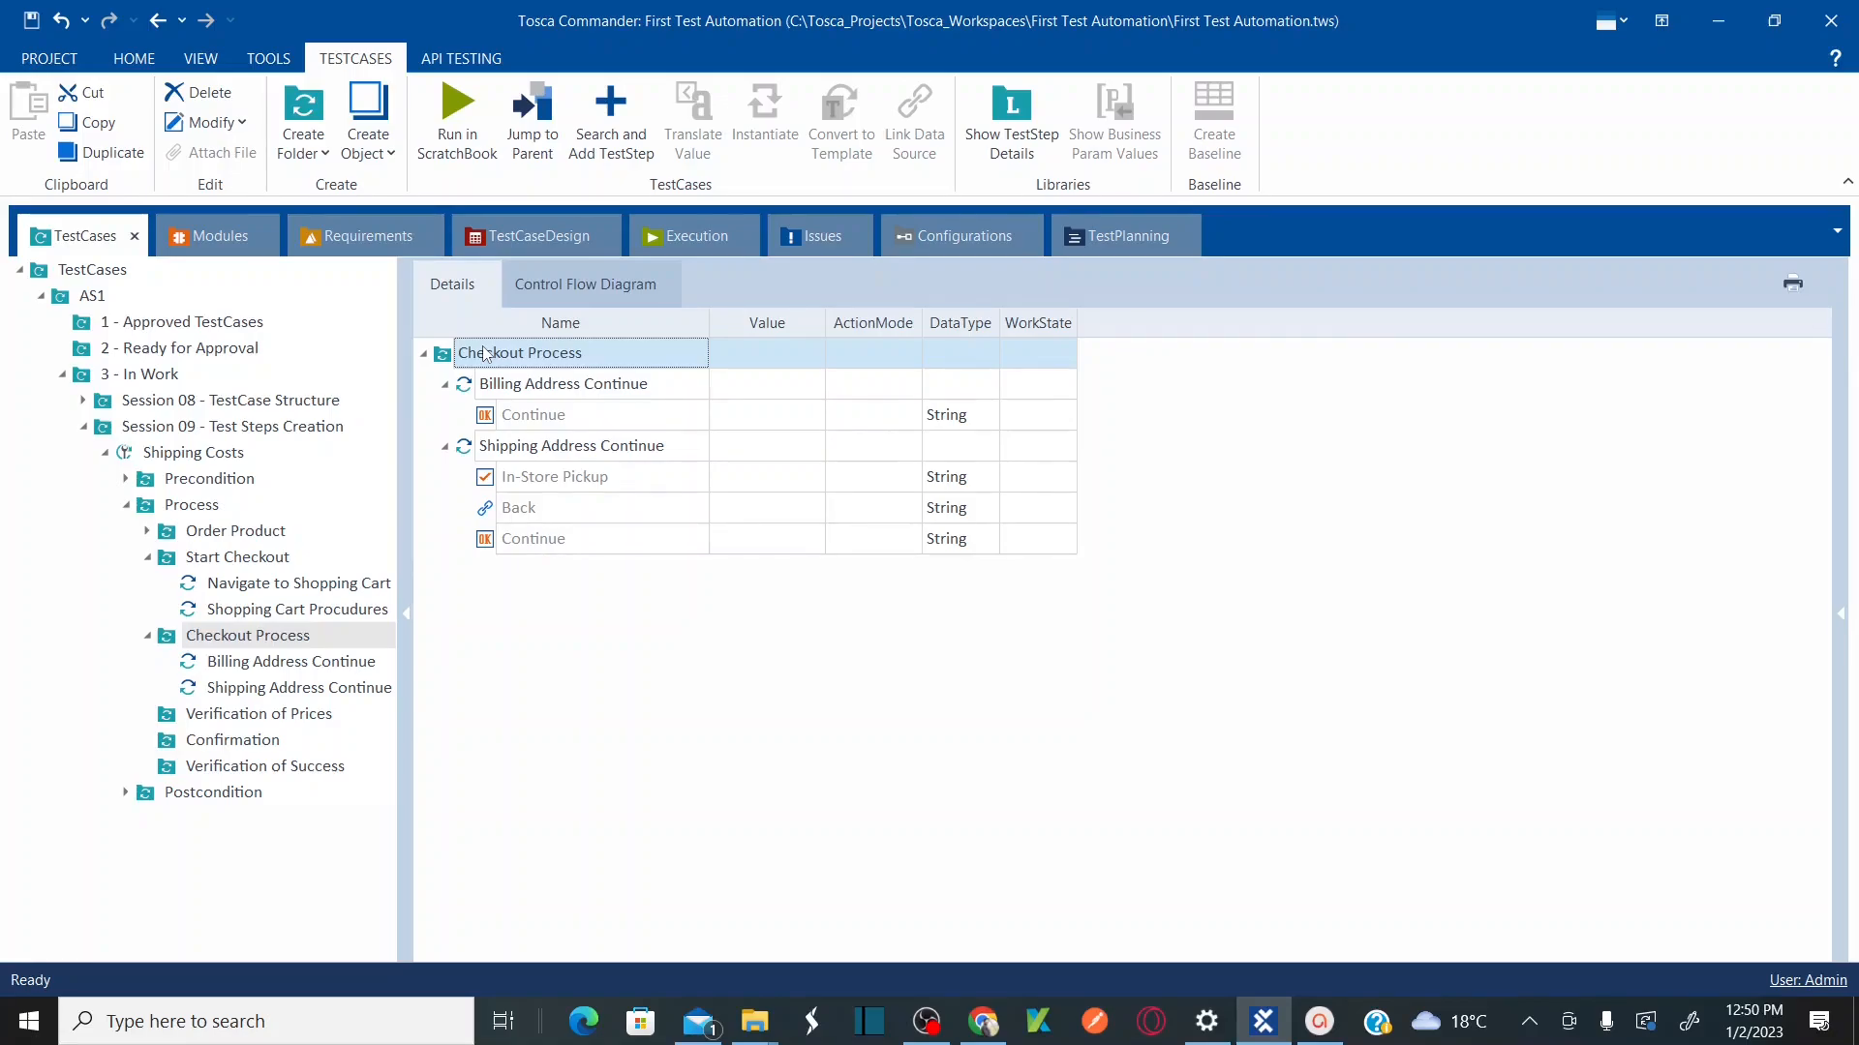
Step: Switch to the Demo Web Shop, enable and disable In-Store Pickup, and continue the checkout to Shipping Method
{"action": "key", "text": "alt+Tab"}
{"action": "left_click", "coordinate": [449, 571]}
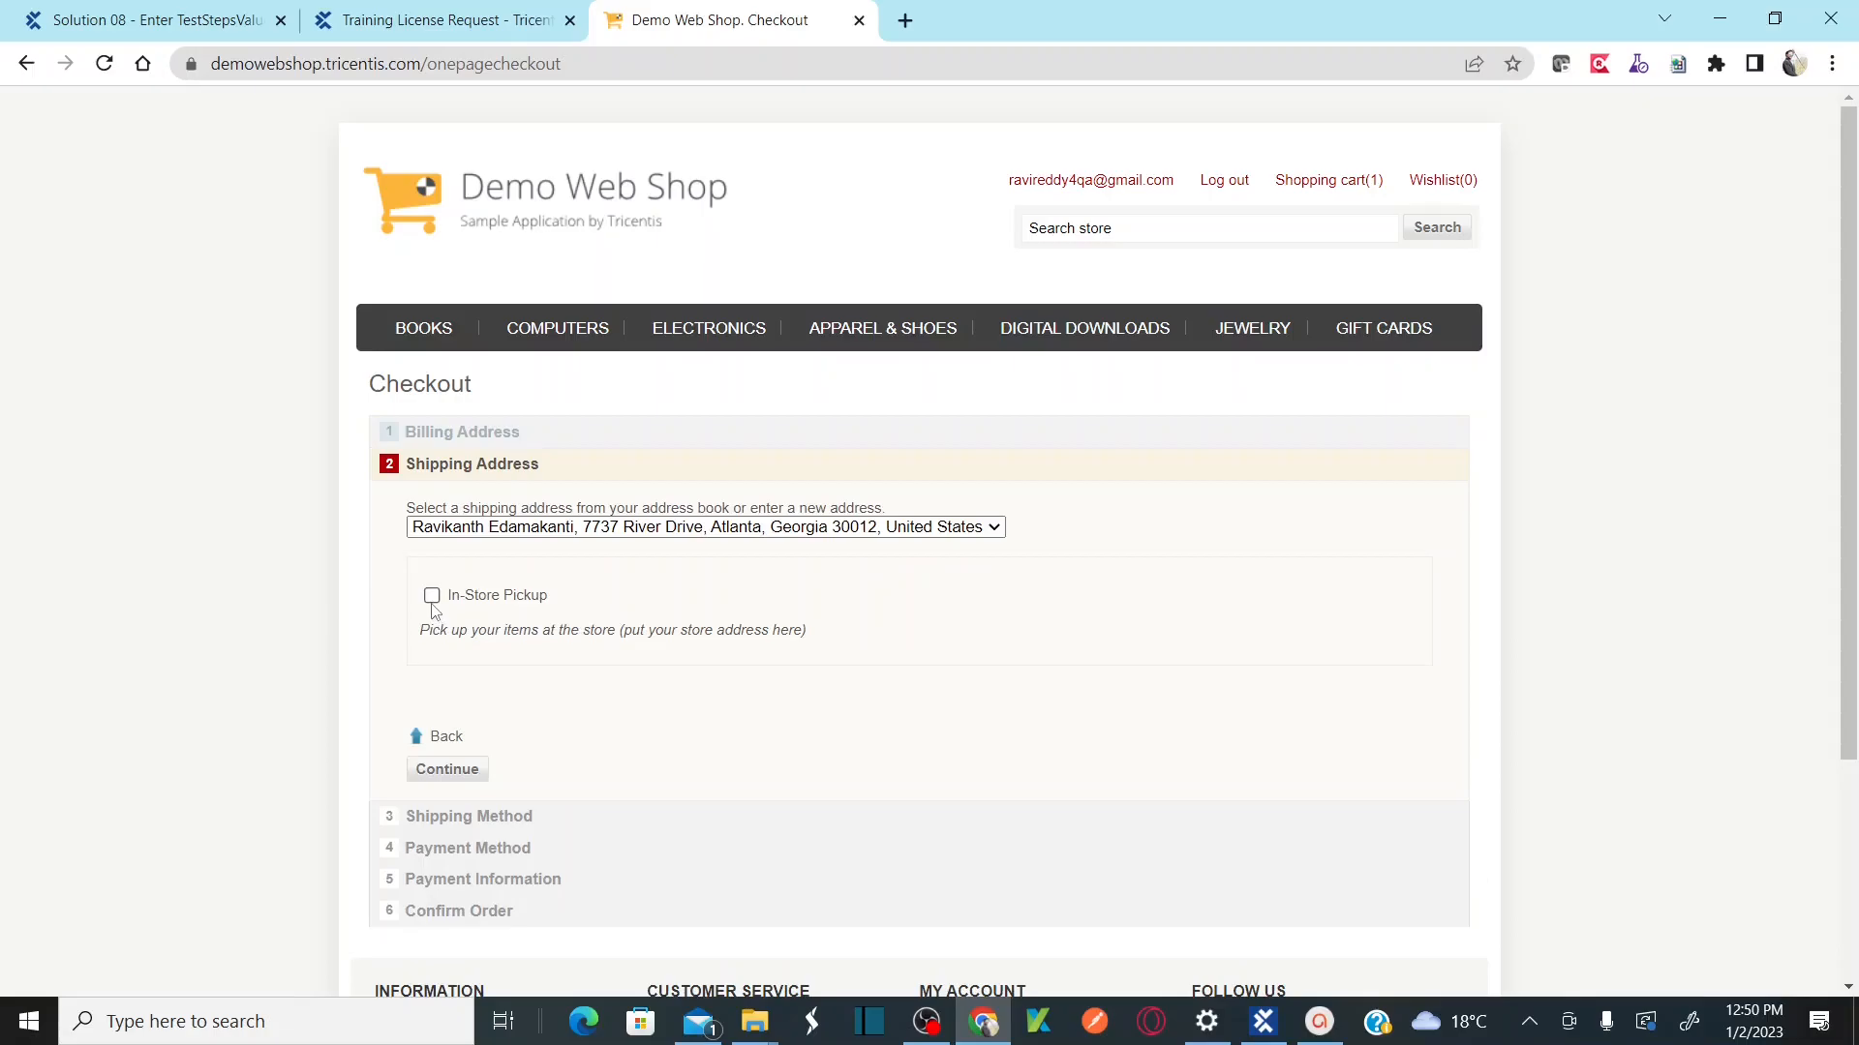
{"action": "left_click", "coordinate": [431, 598]}
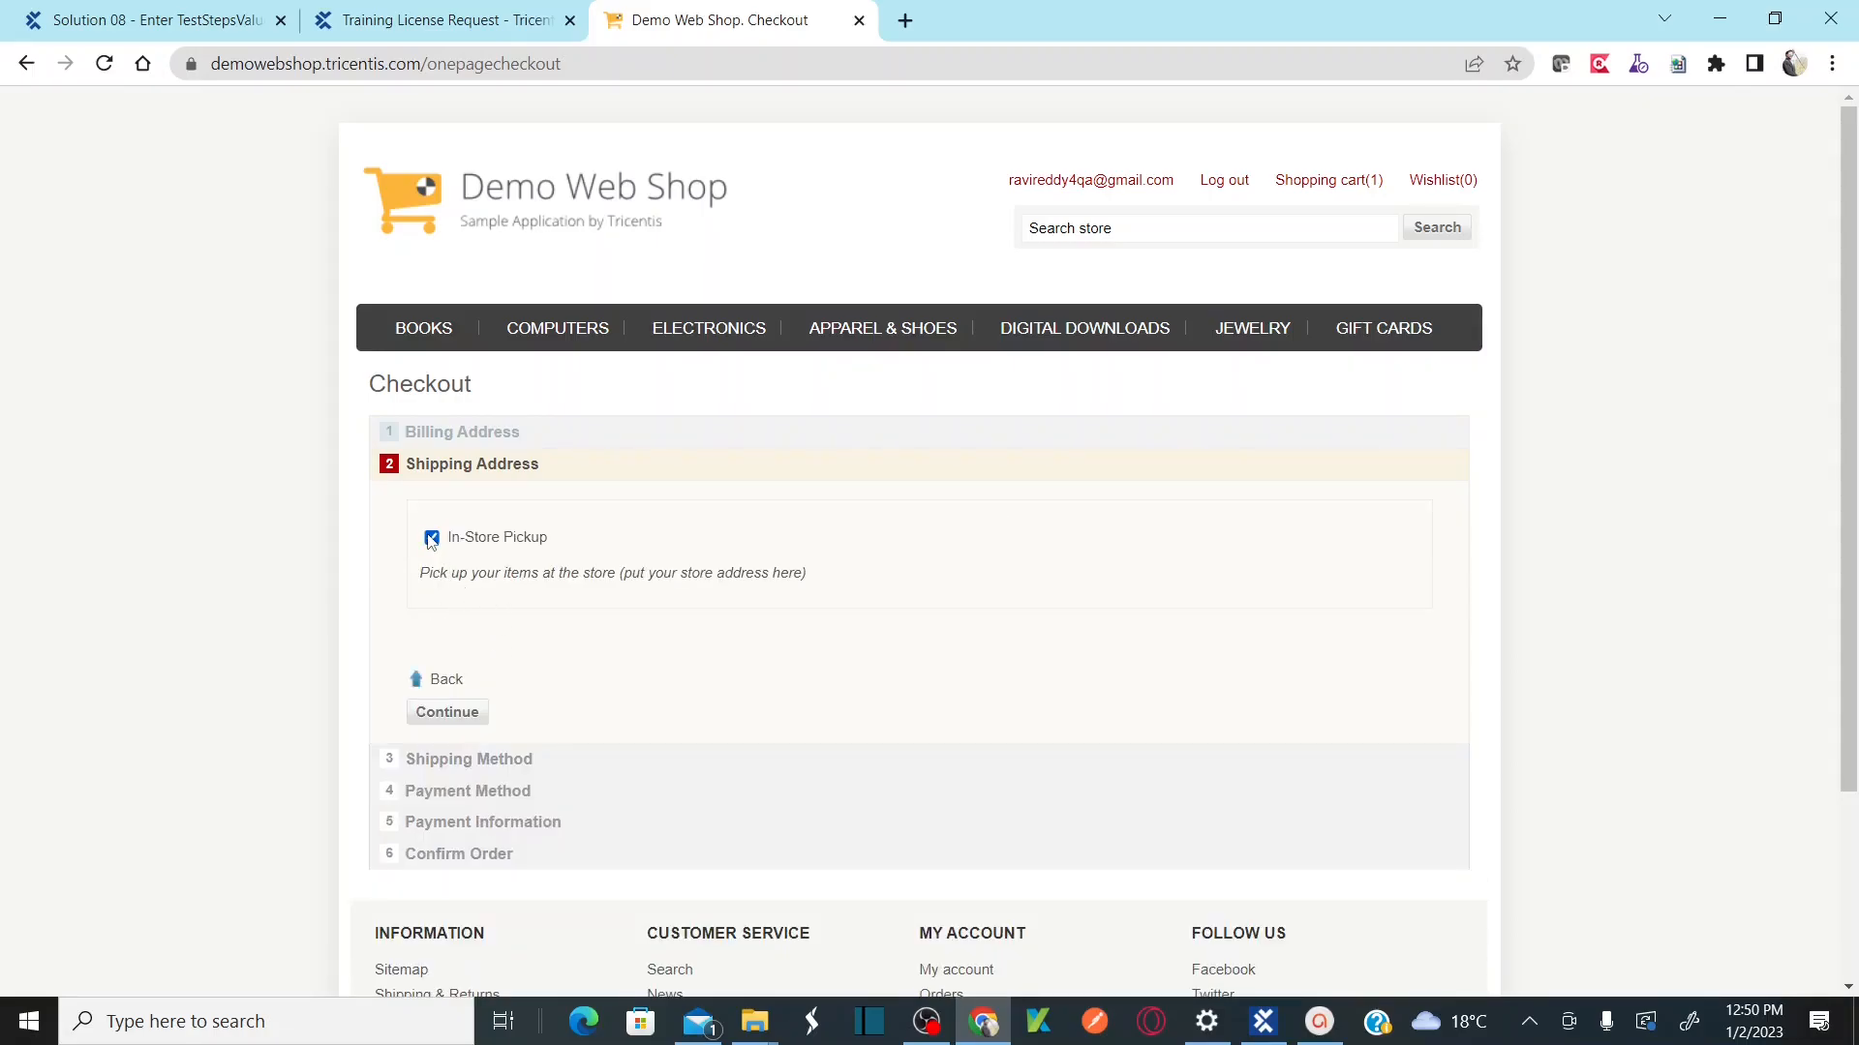
{"action": "left_click", "coordinate": [432, 539]}
{"action": "left_click", "coordinate": [466, 775]}
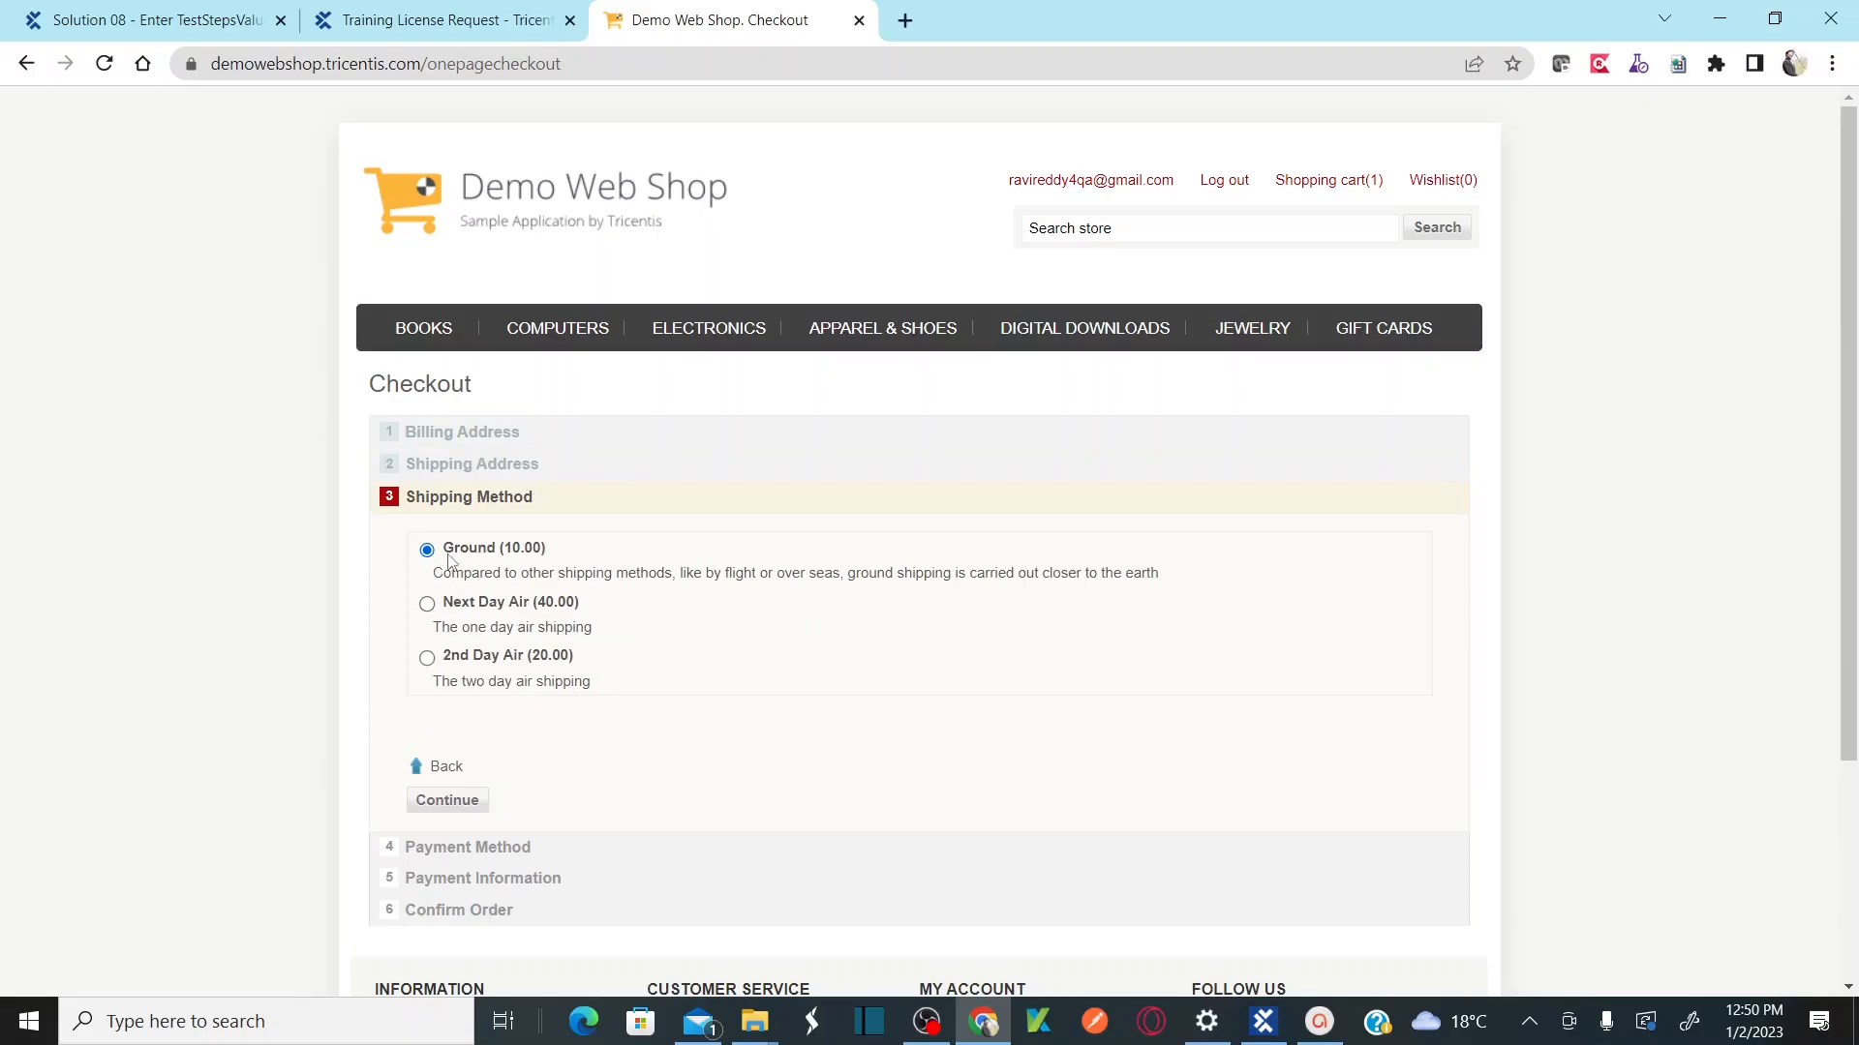
Step: Return to Tosca Commander, search for "shipping" and add the WebShop | Shipping Method module under Checkout Process
{"action": "key", "text": "alt+Tab"}
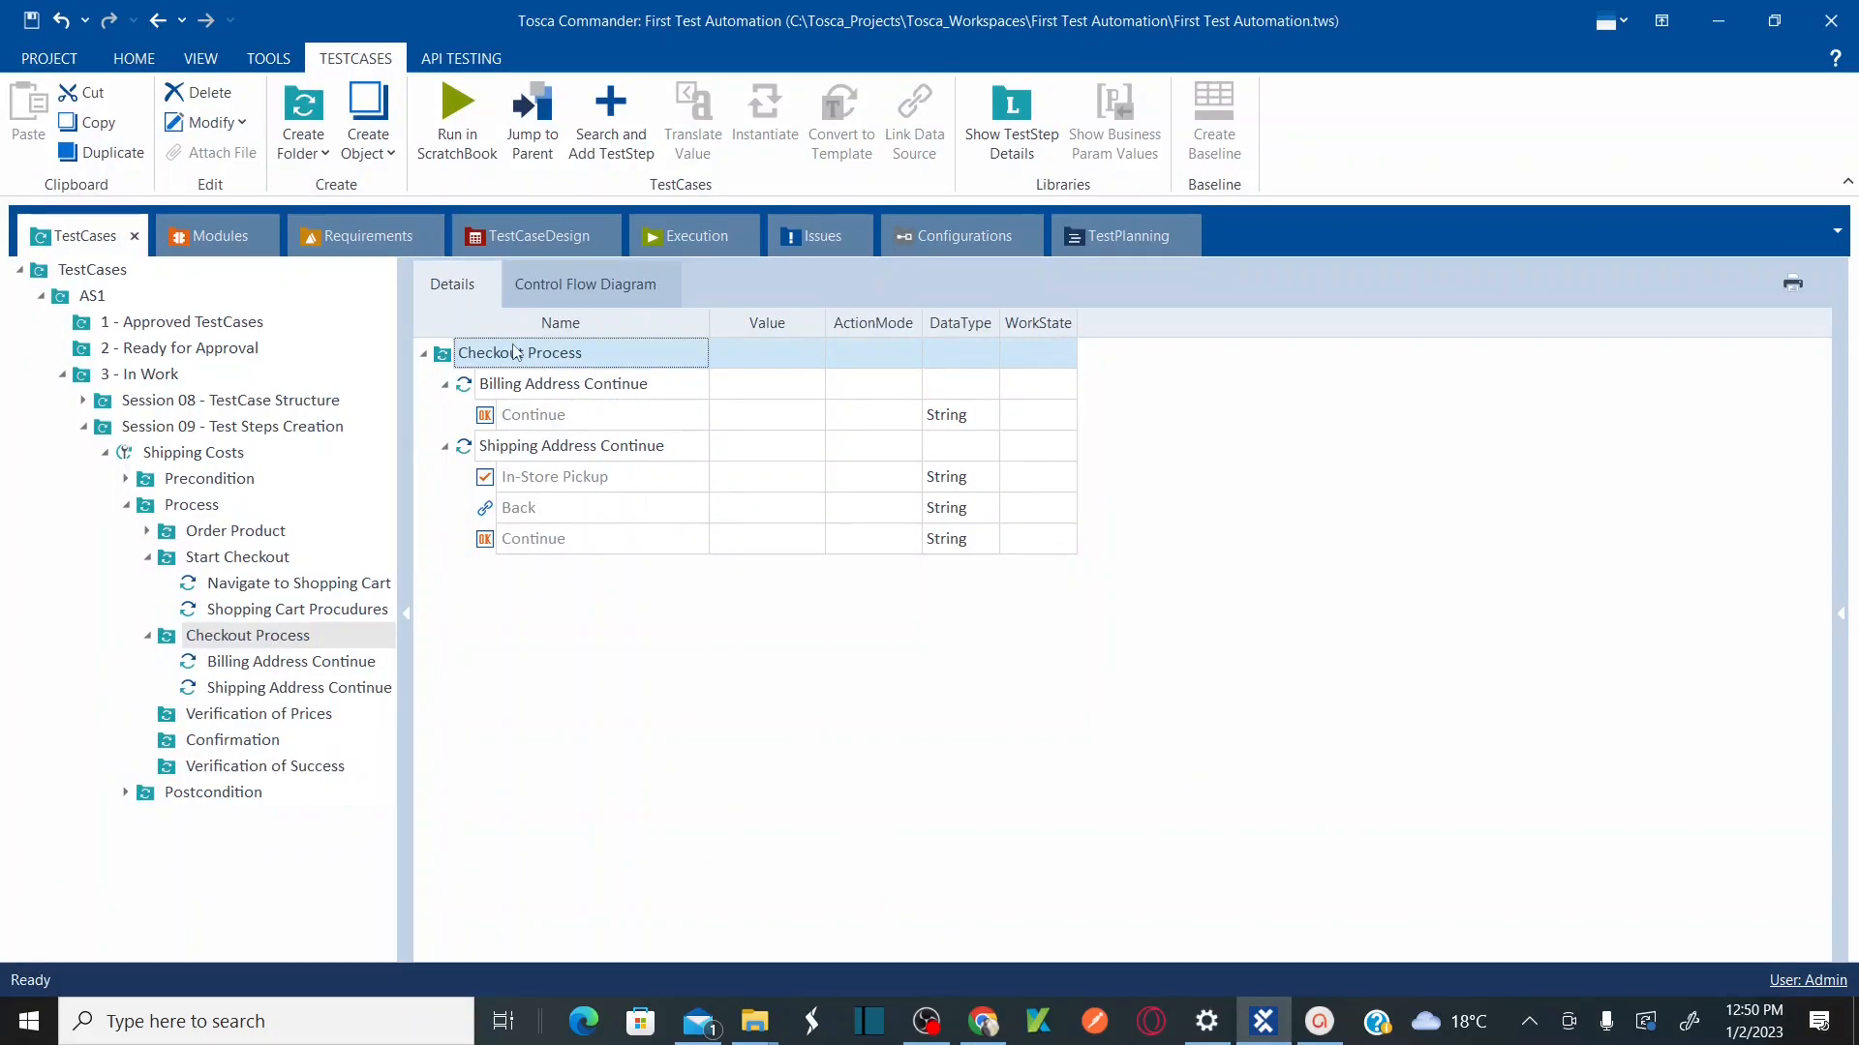
{"action": "key", "text": "ctrl+t"}
{"action": "type", "text": "shi"}
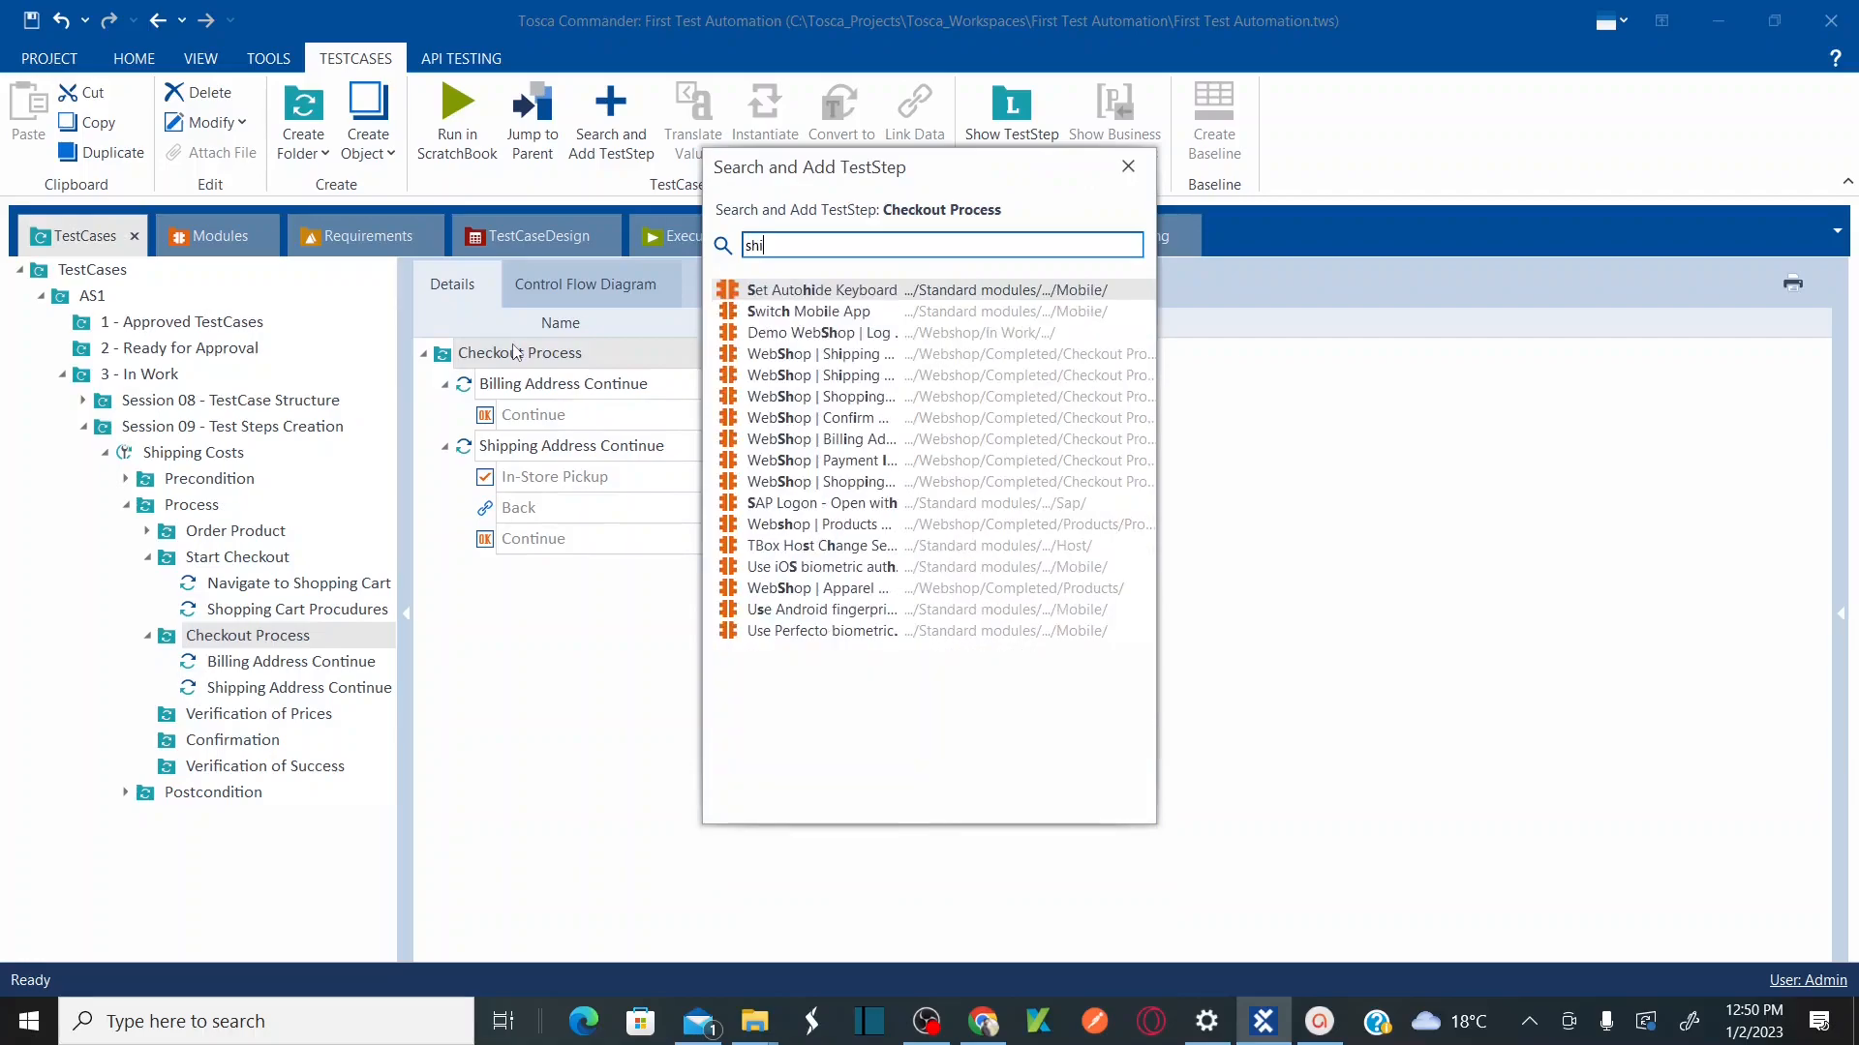
{"action": "type", "text": "pping"}
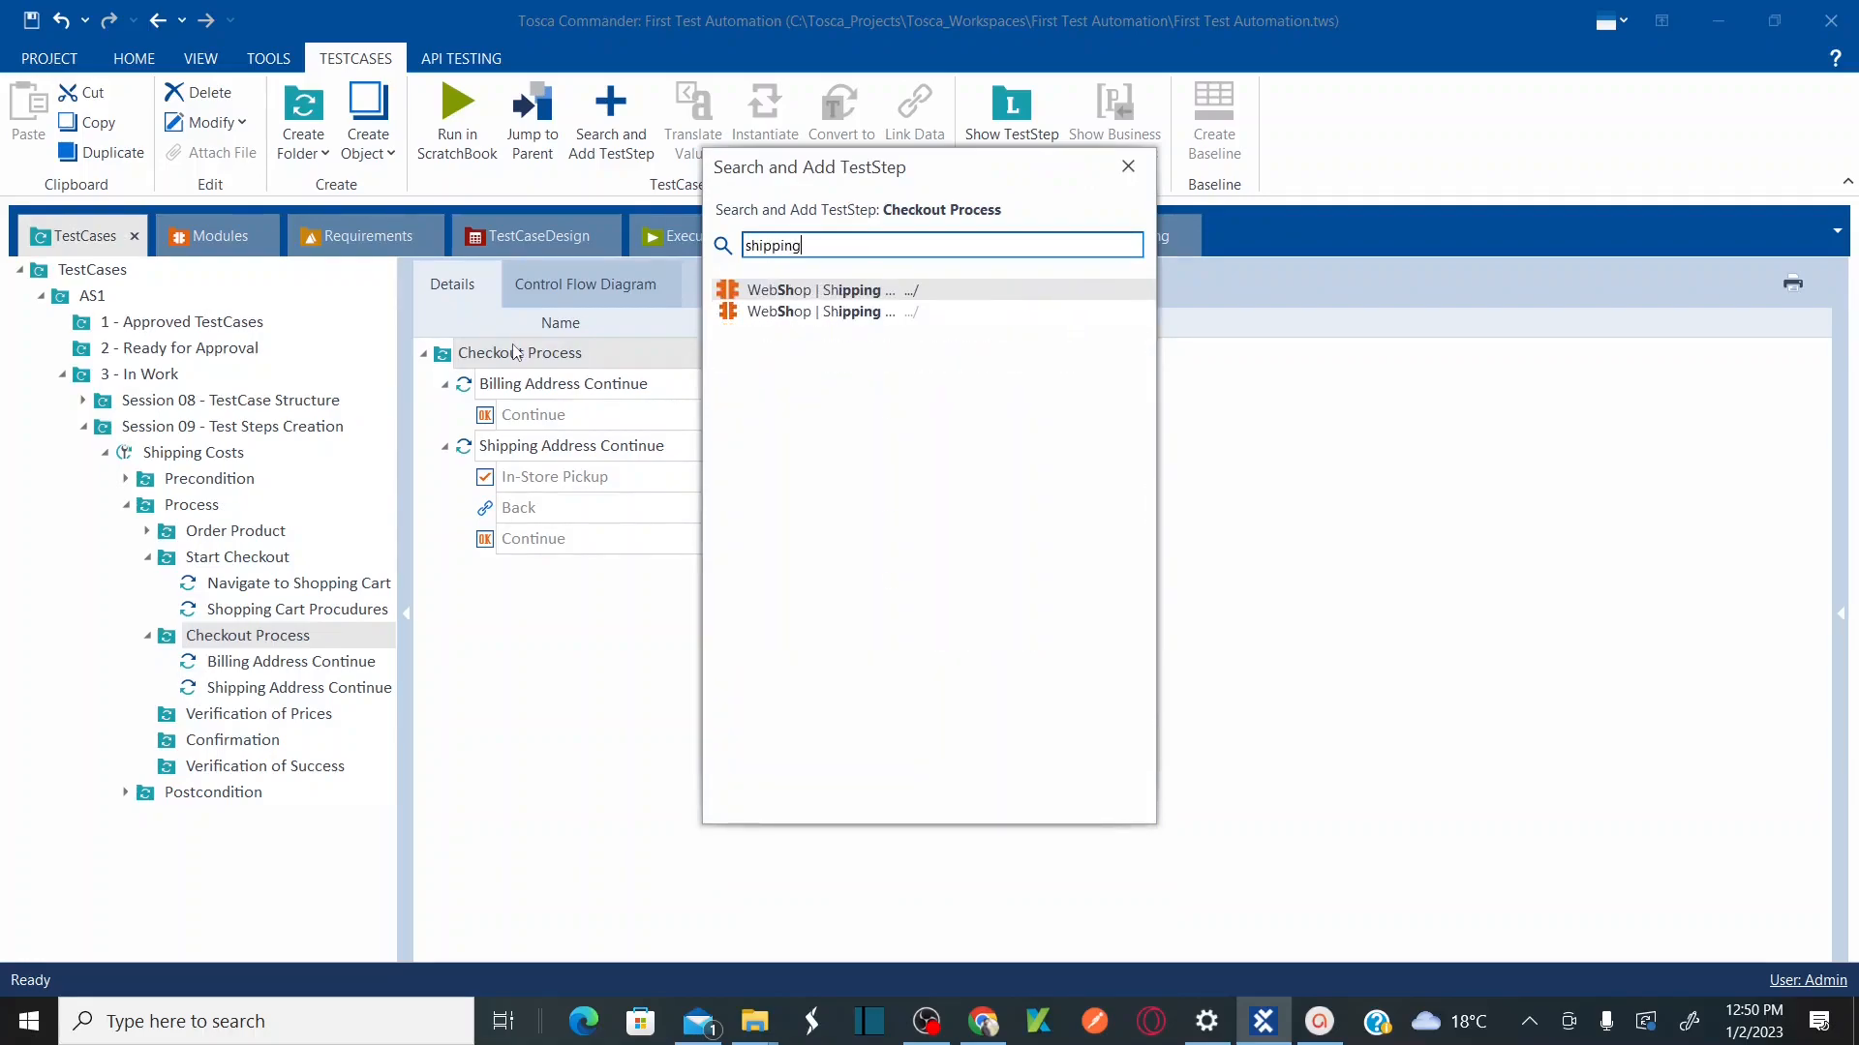
{"action": "left_click", "coordinate": [896, 287]}
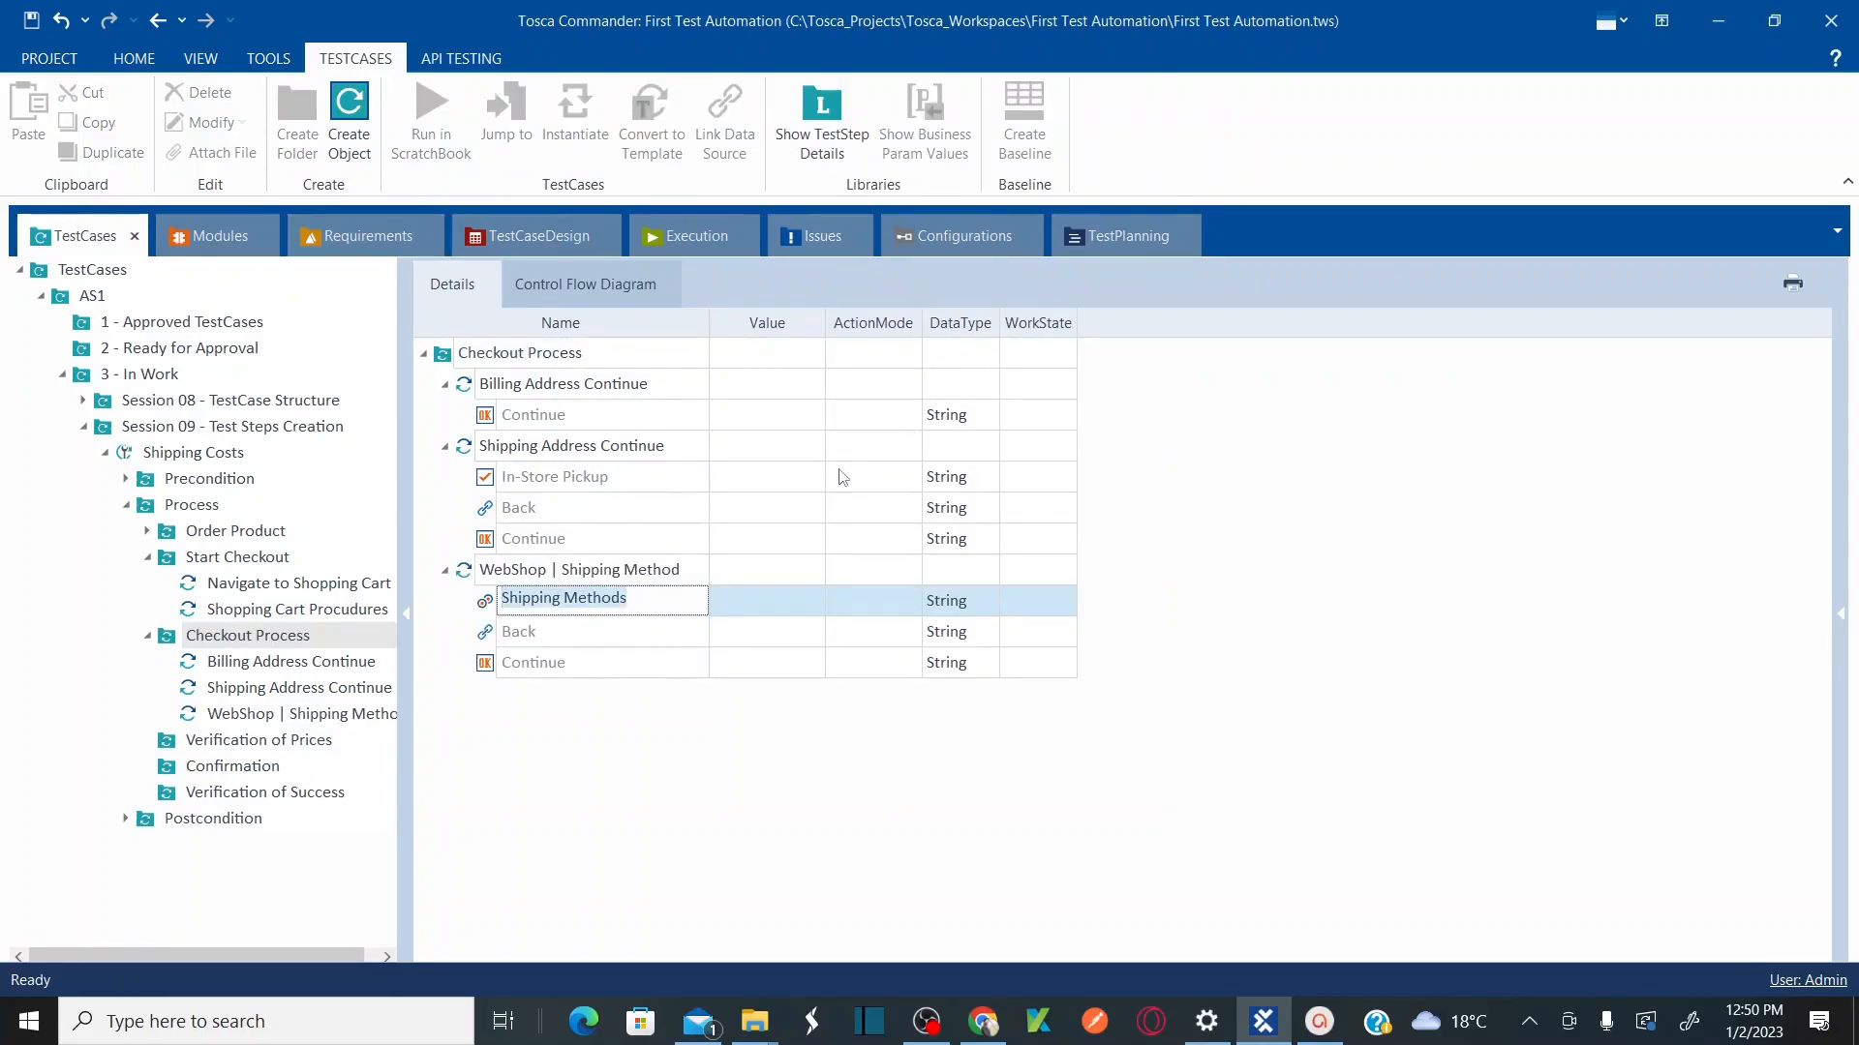
Step: Rename the WebShop | Shipping Method test step as "Shipping Method Ground"
{"action": "left_click", "coordinate": [627, 578]}
{"action": "triple_click", "coordinate": [627, 578]}
{"action": "key", "text": "BackSpace"}
{"action": "type", "text": "Shipping M"}
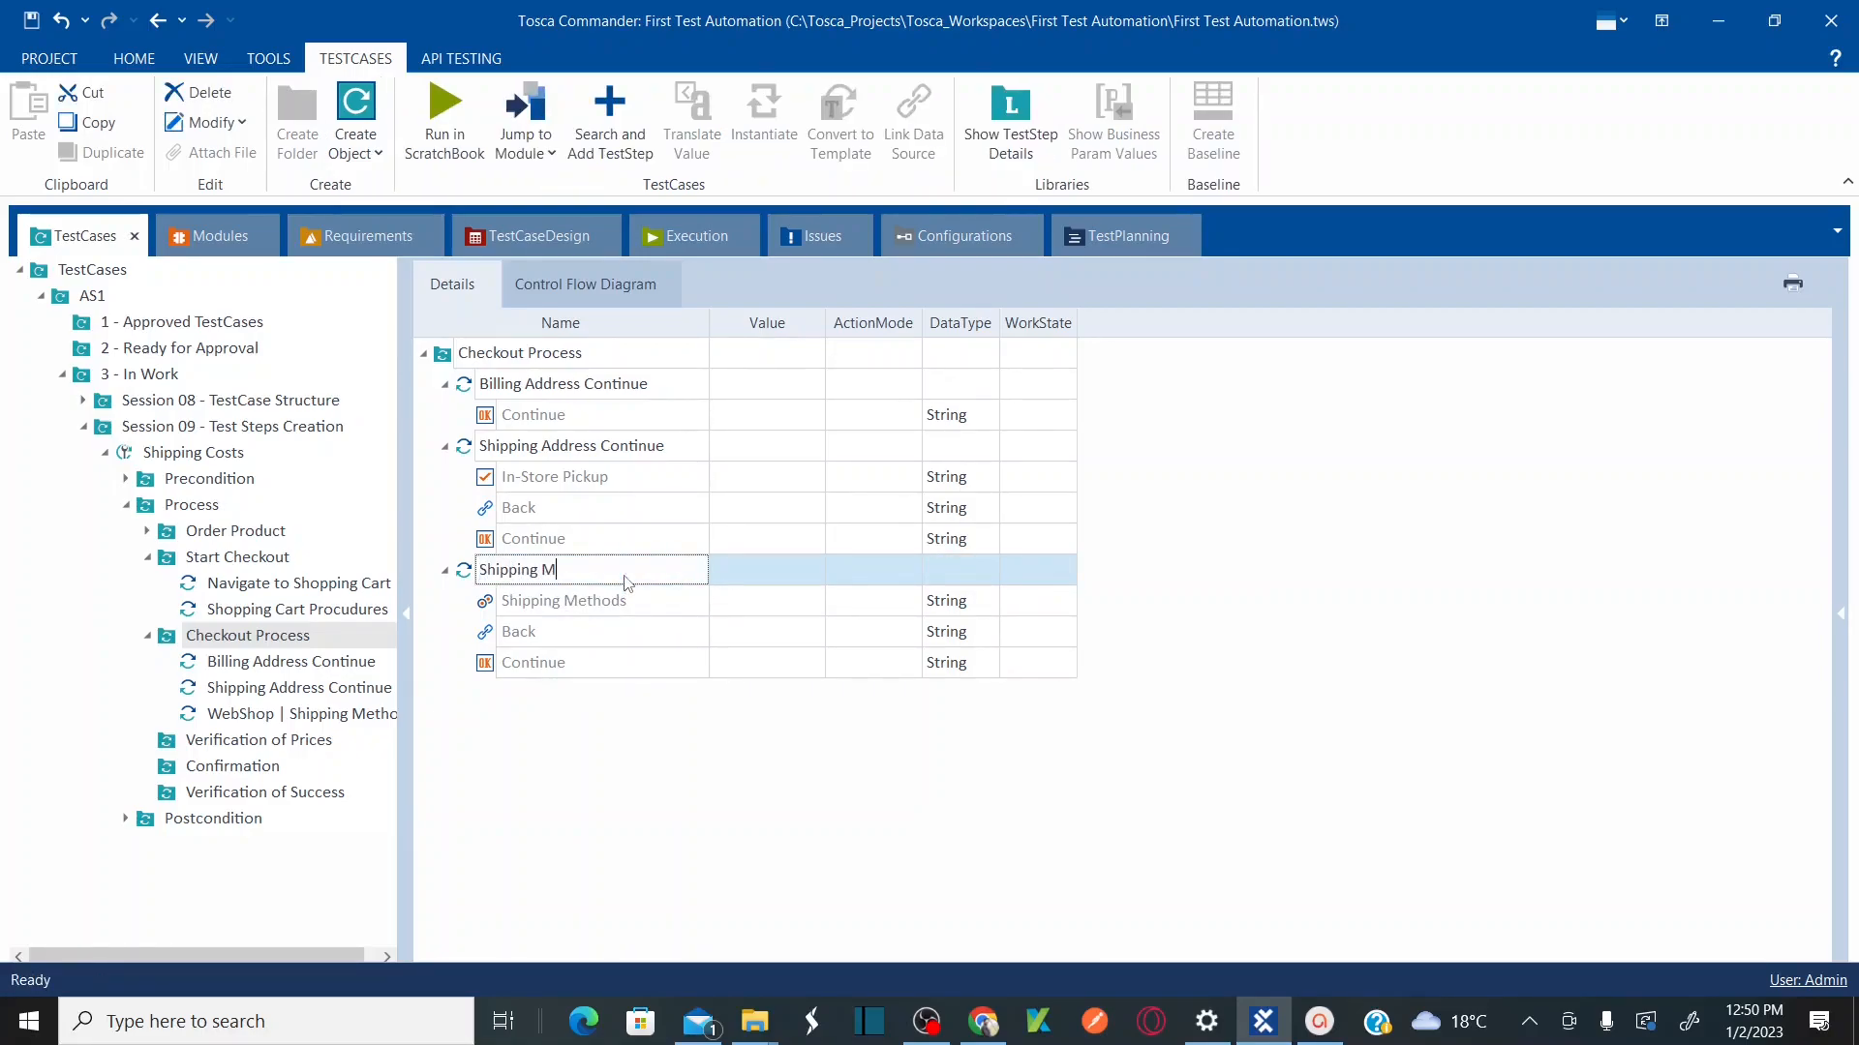
{"action": "type", "text": "ethod Ground"}
{"action": "key", "text": "Return"}
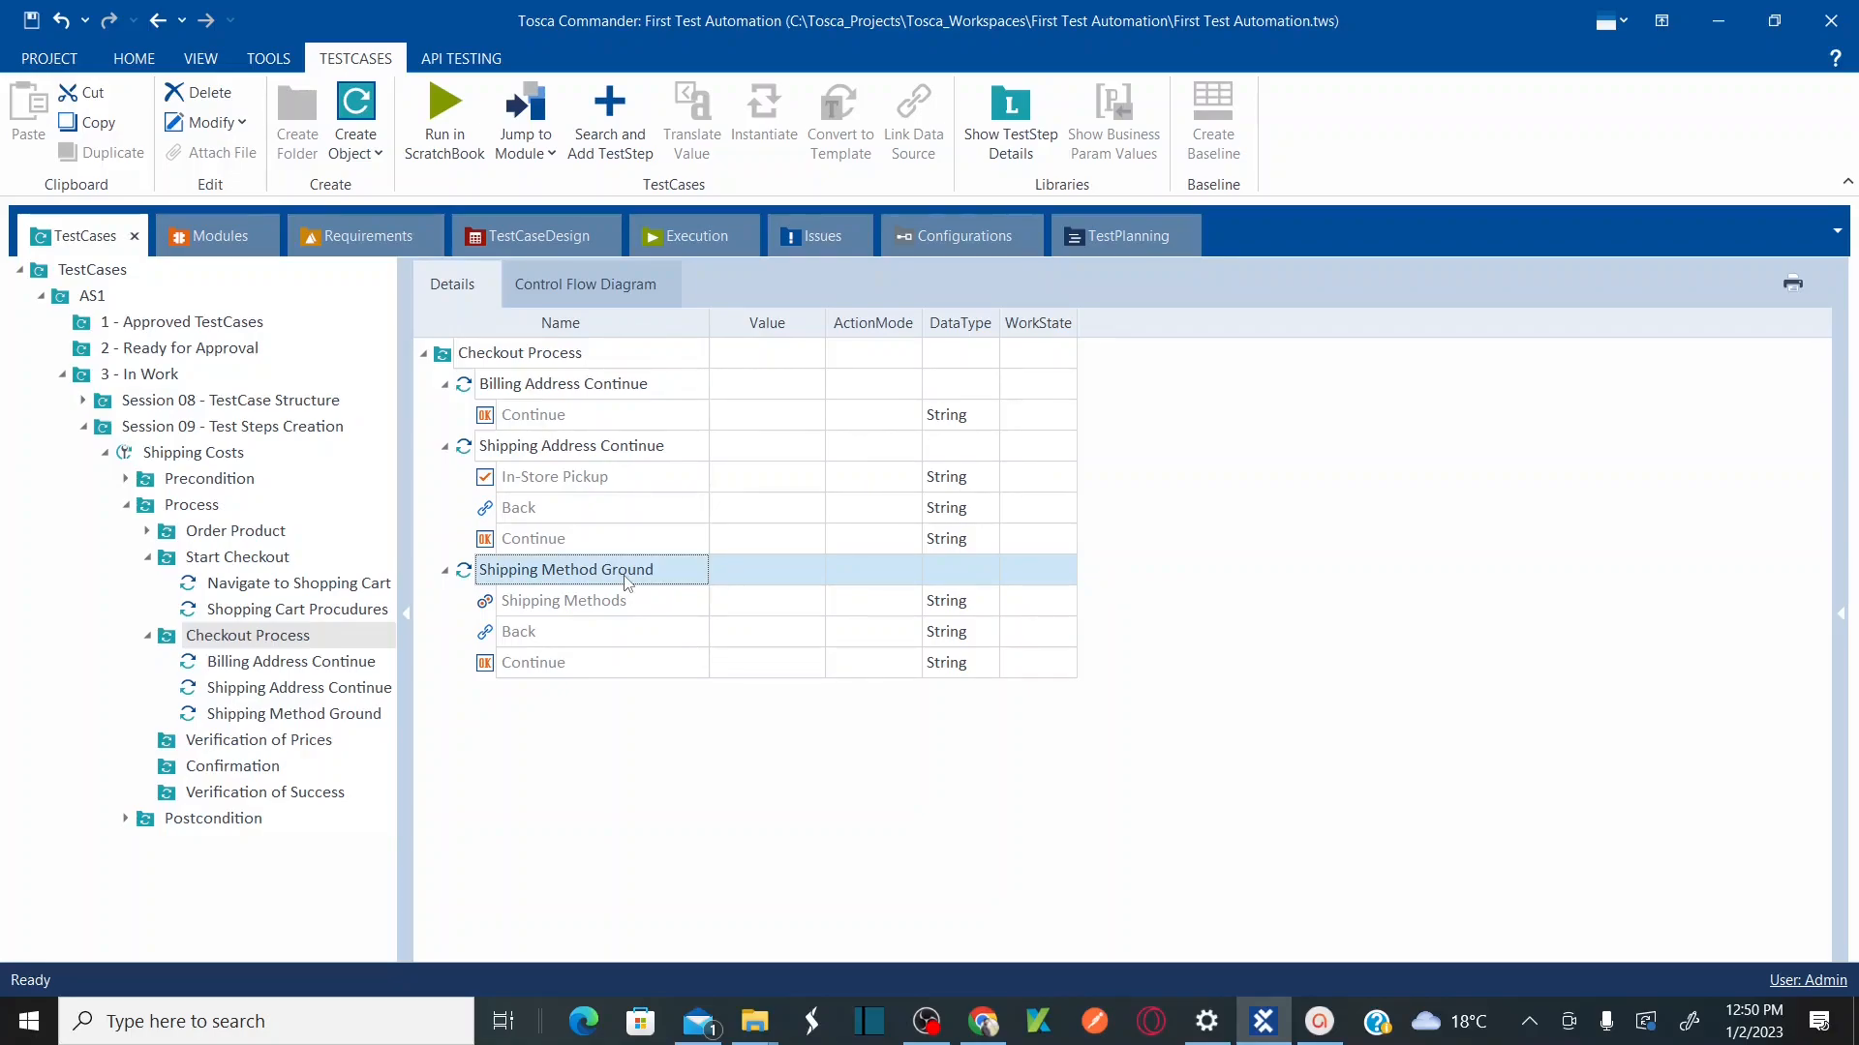
Step: Switch to the Demo Web Shop, continue the checkout from Shipping Method to Payment Method, and return to Tosca Commander
{"action": "key", "text": "alt+Tab"}
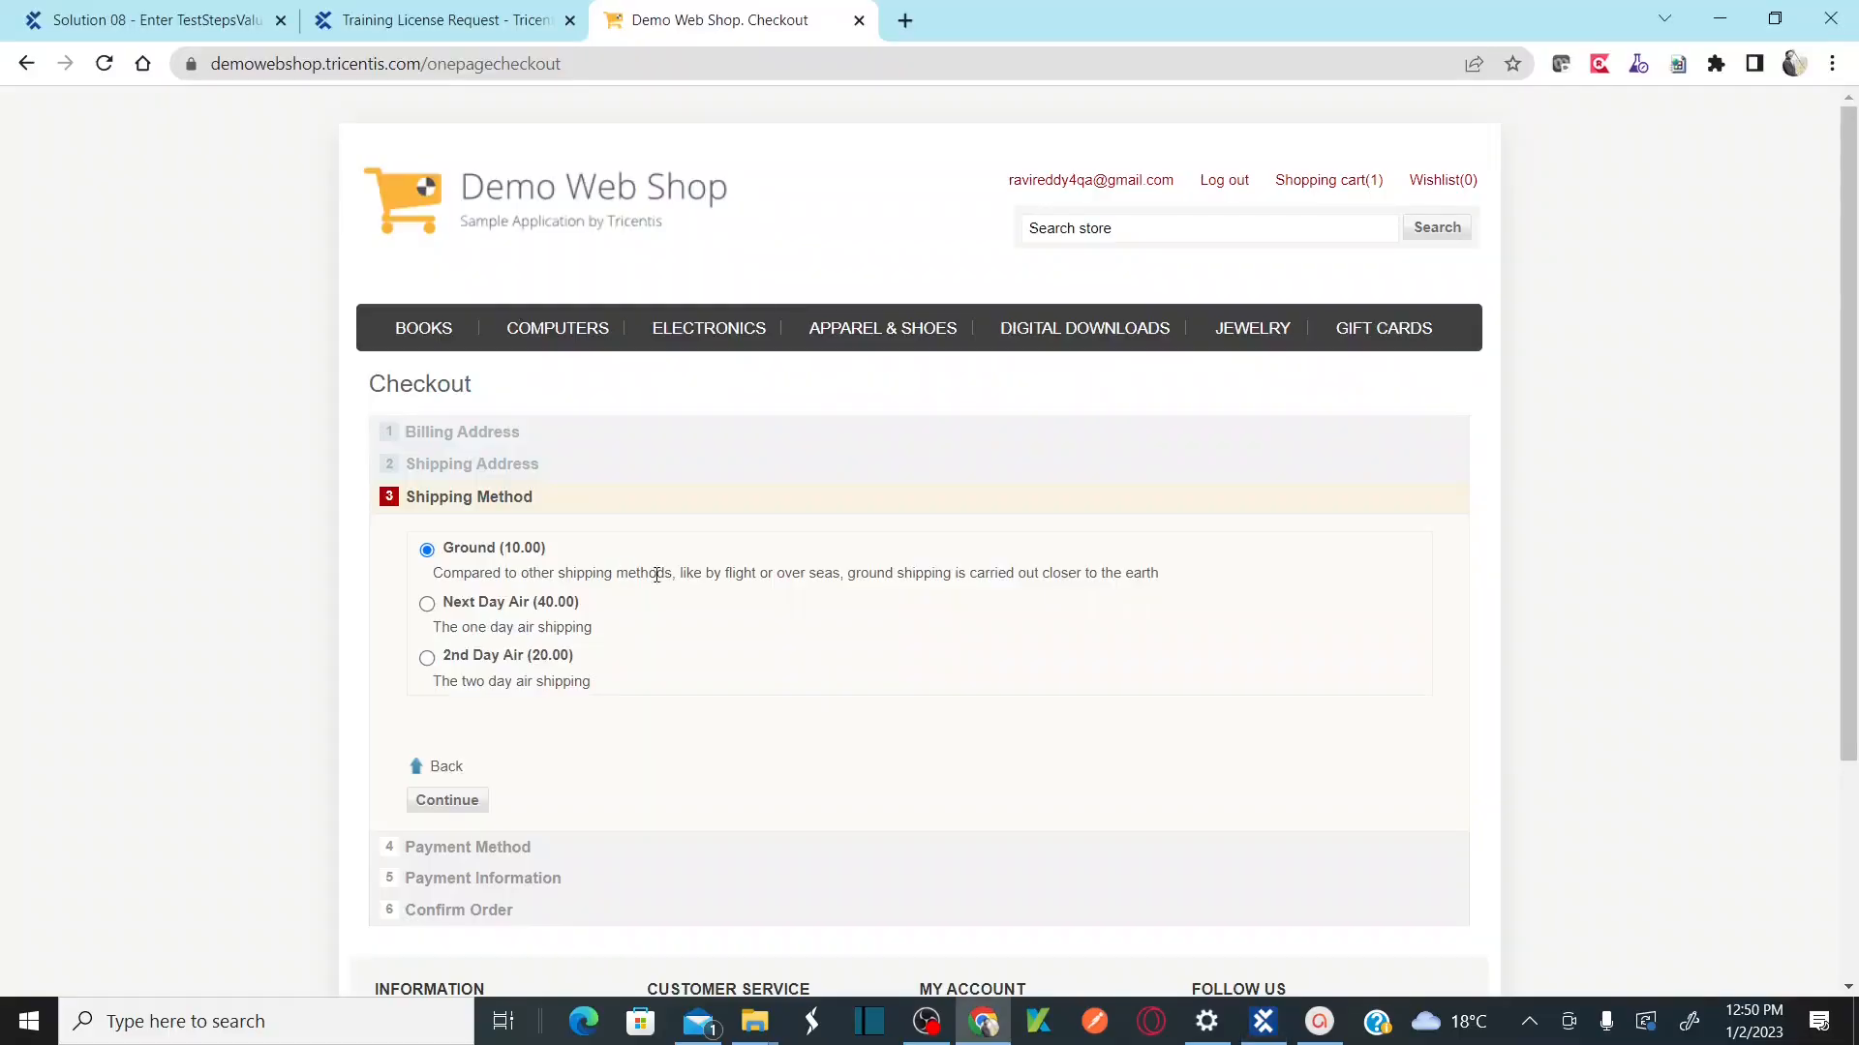
{"action": "left_click", "coordinate": [469, 809]}
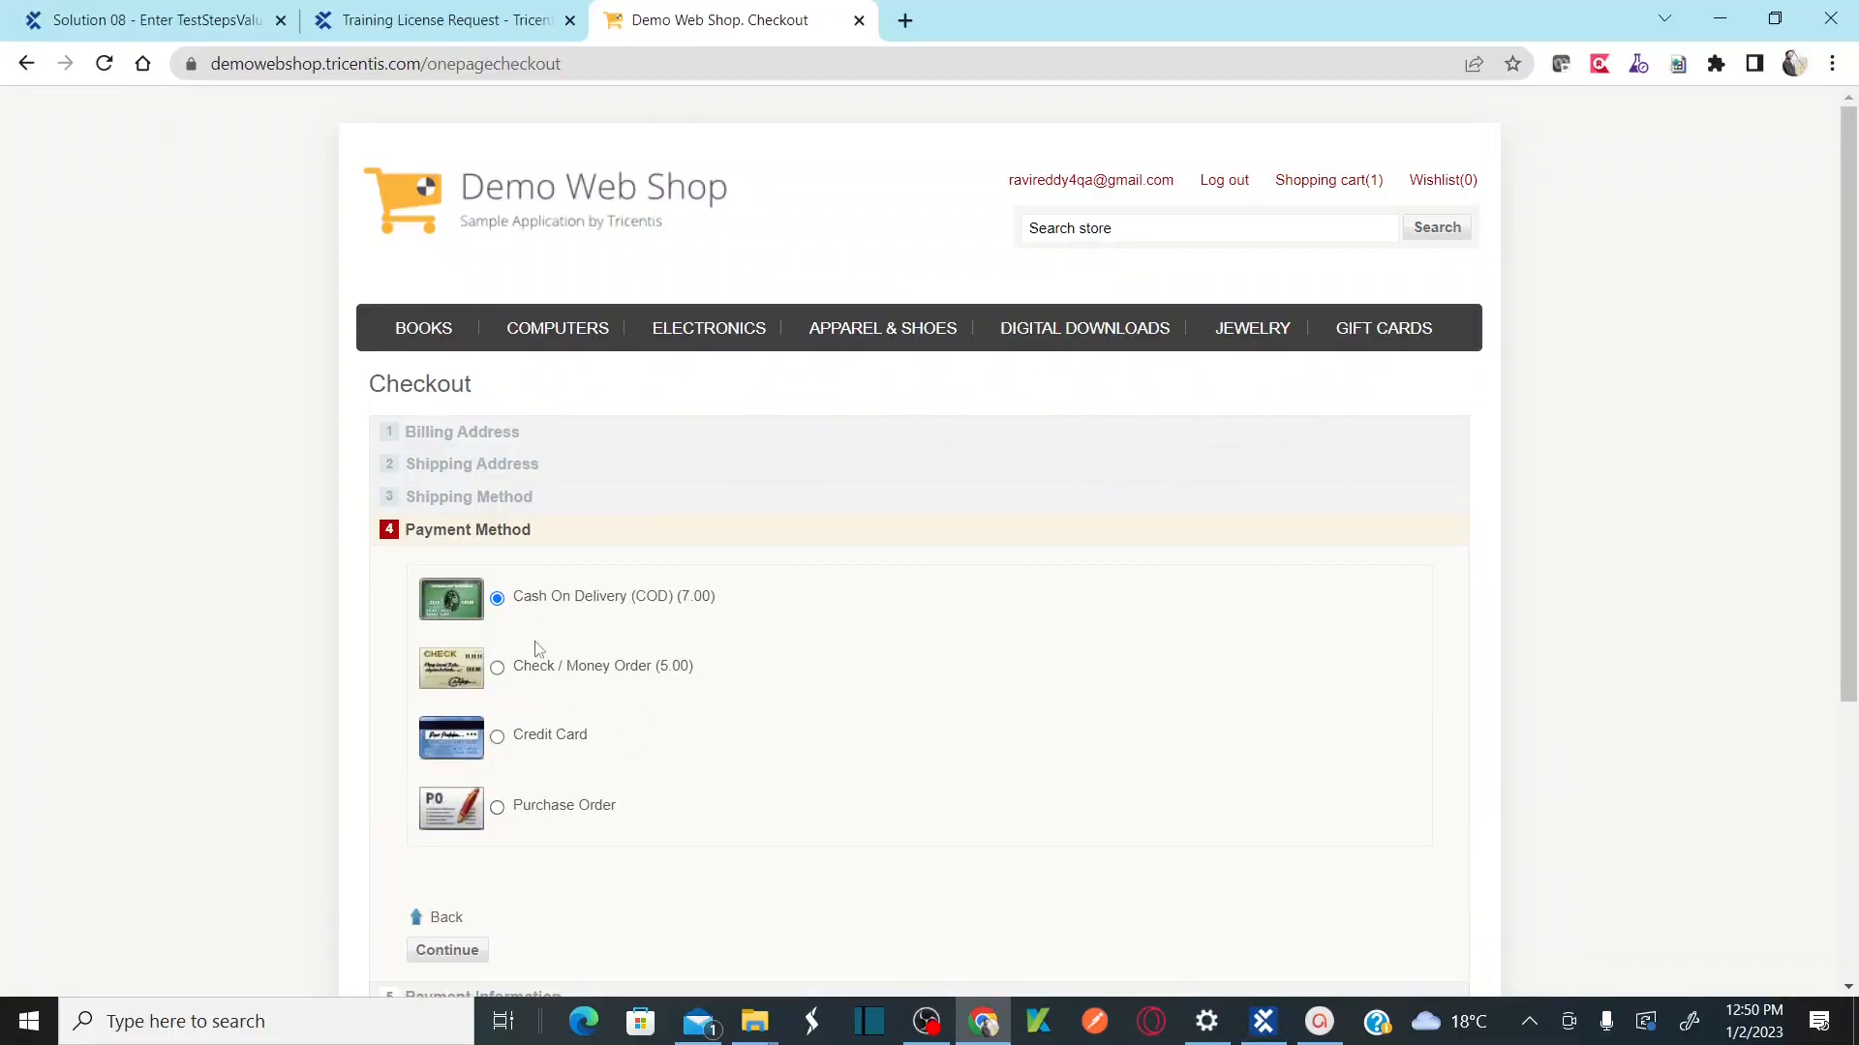
{"action": "key", "text": "alt+Tab"}
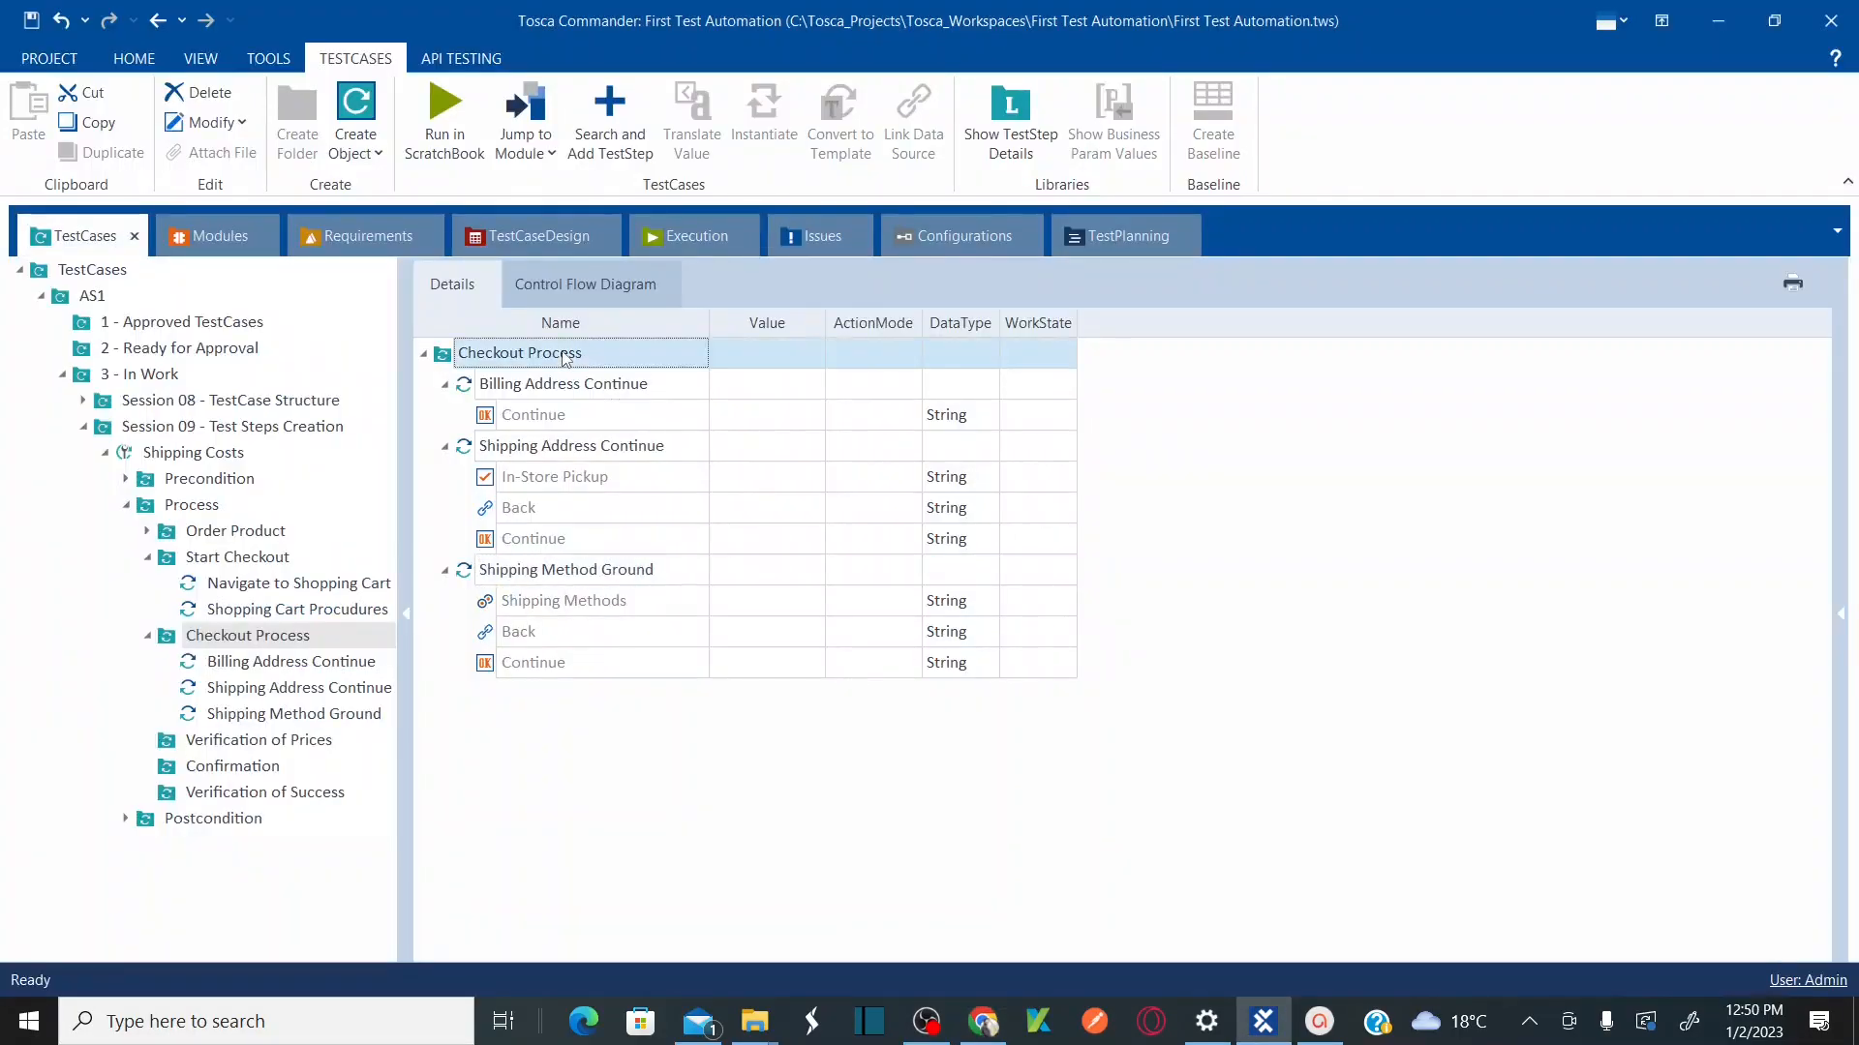
Step: Search for "payme" and add the WebShop | Payment Methods module as a test step under Checkout Process
{"action": "left_click", "coordinate": [567, 356]}
{"action": "key", "text": "ctrl+t"}
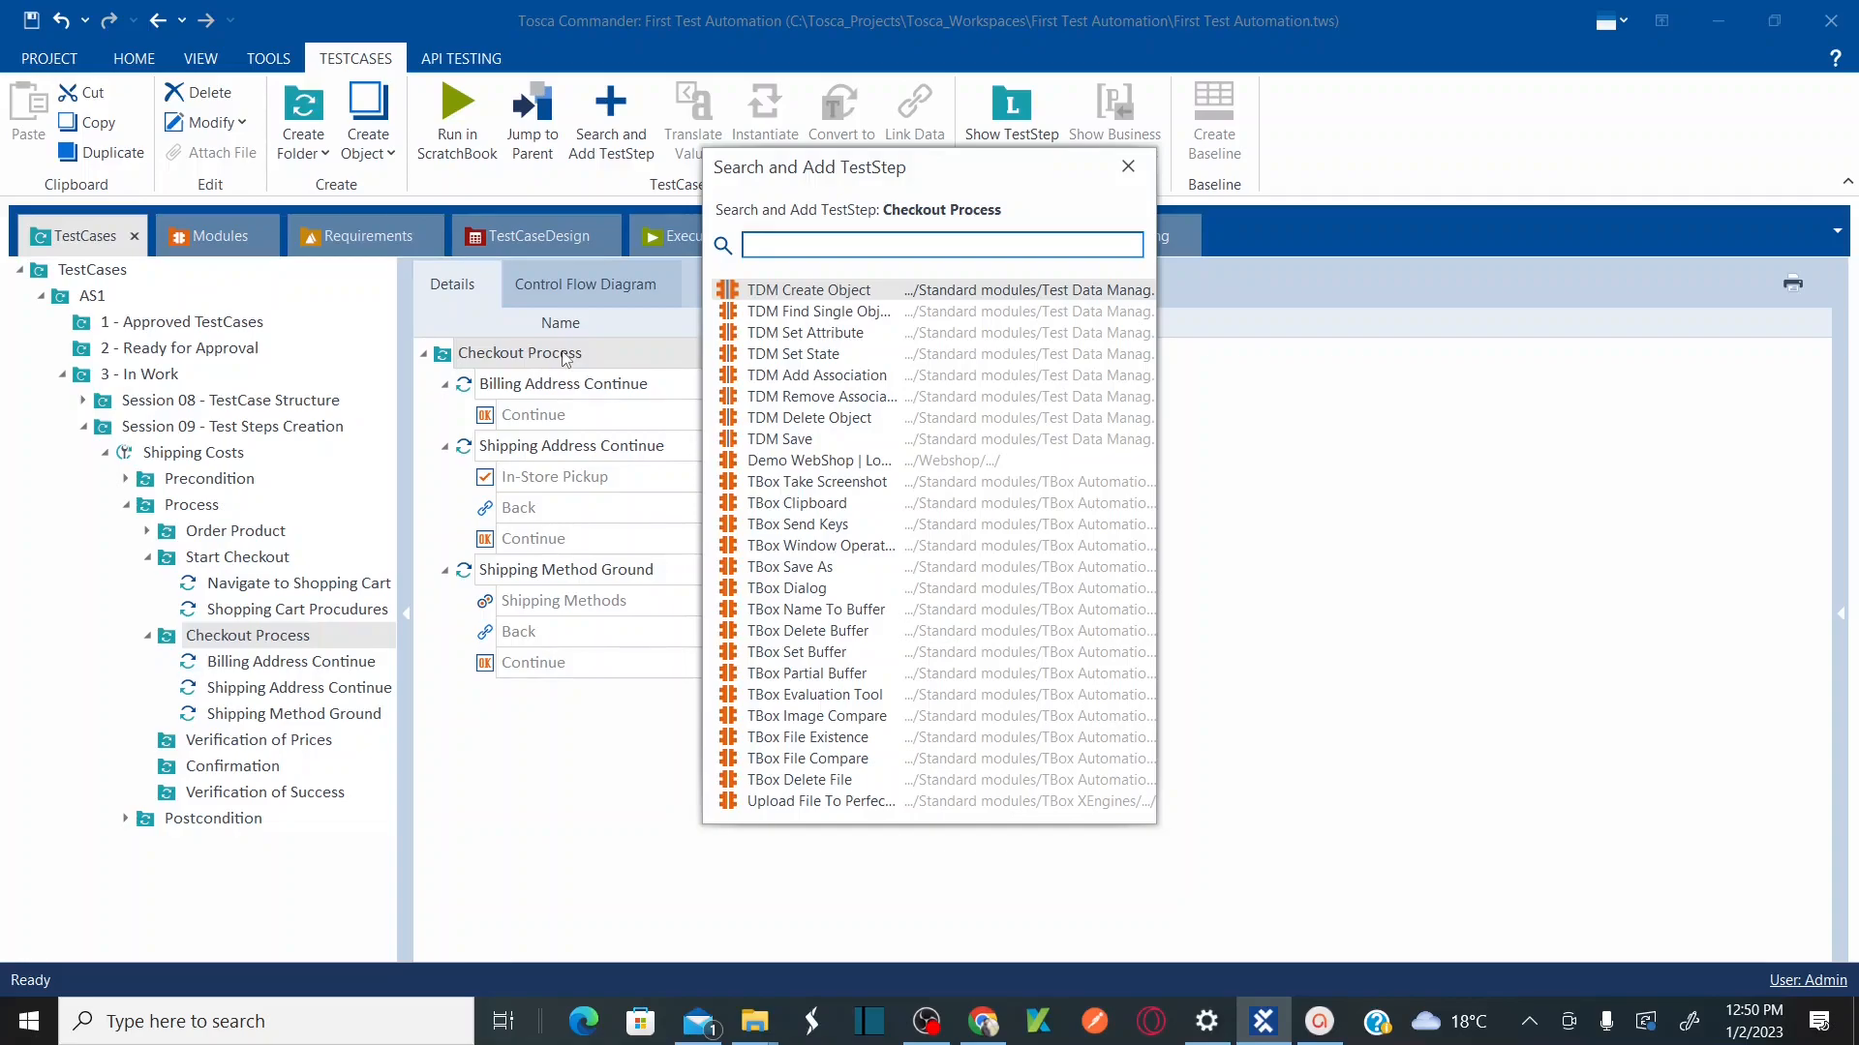
{"action": "type", "text": "payme"}
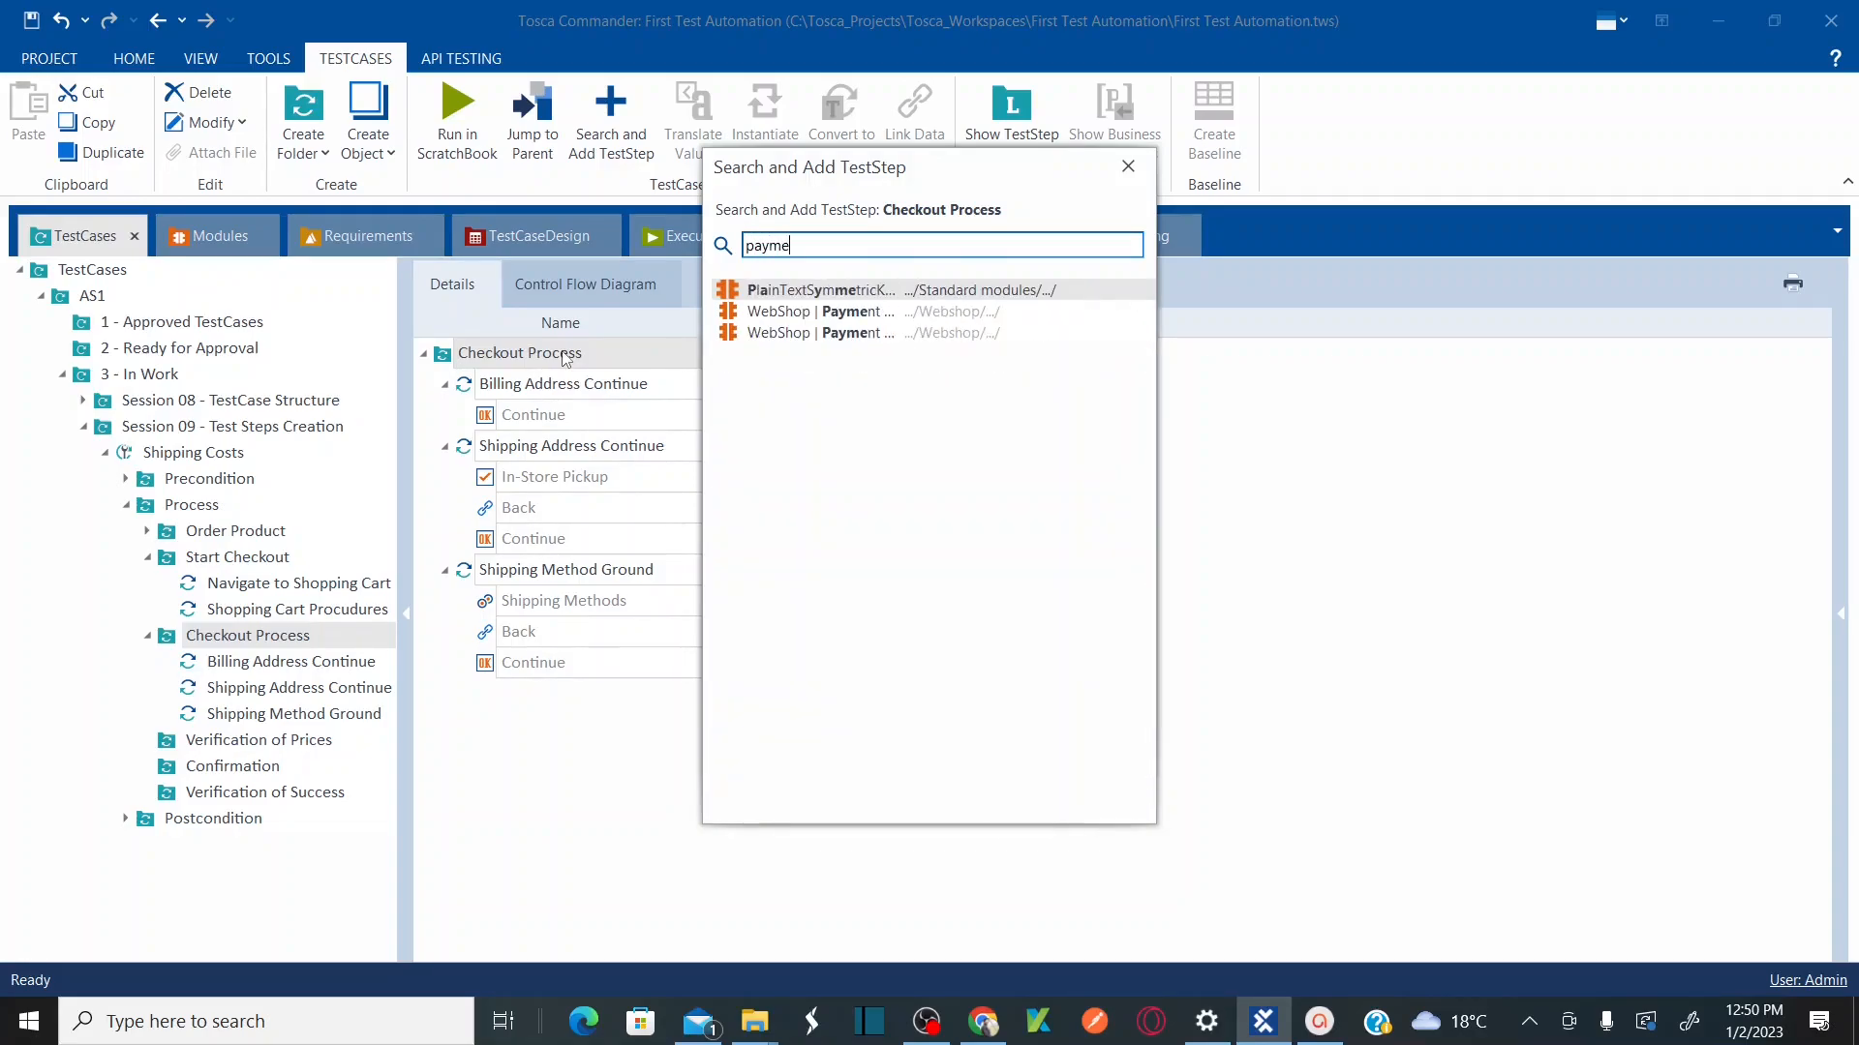
{"action": "double_click", "coordinate": [866, 314]}
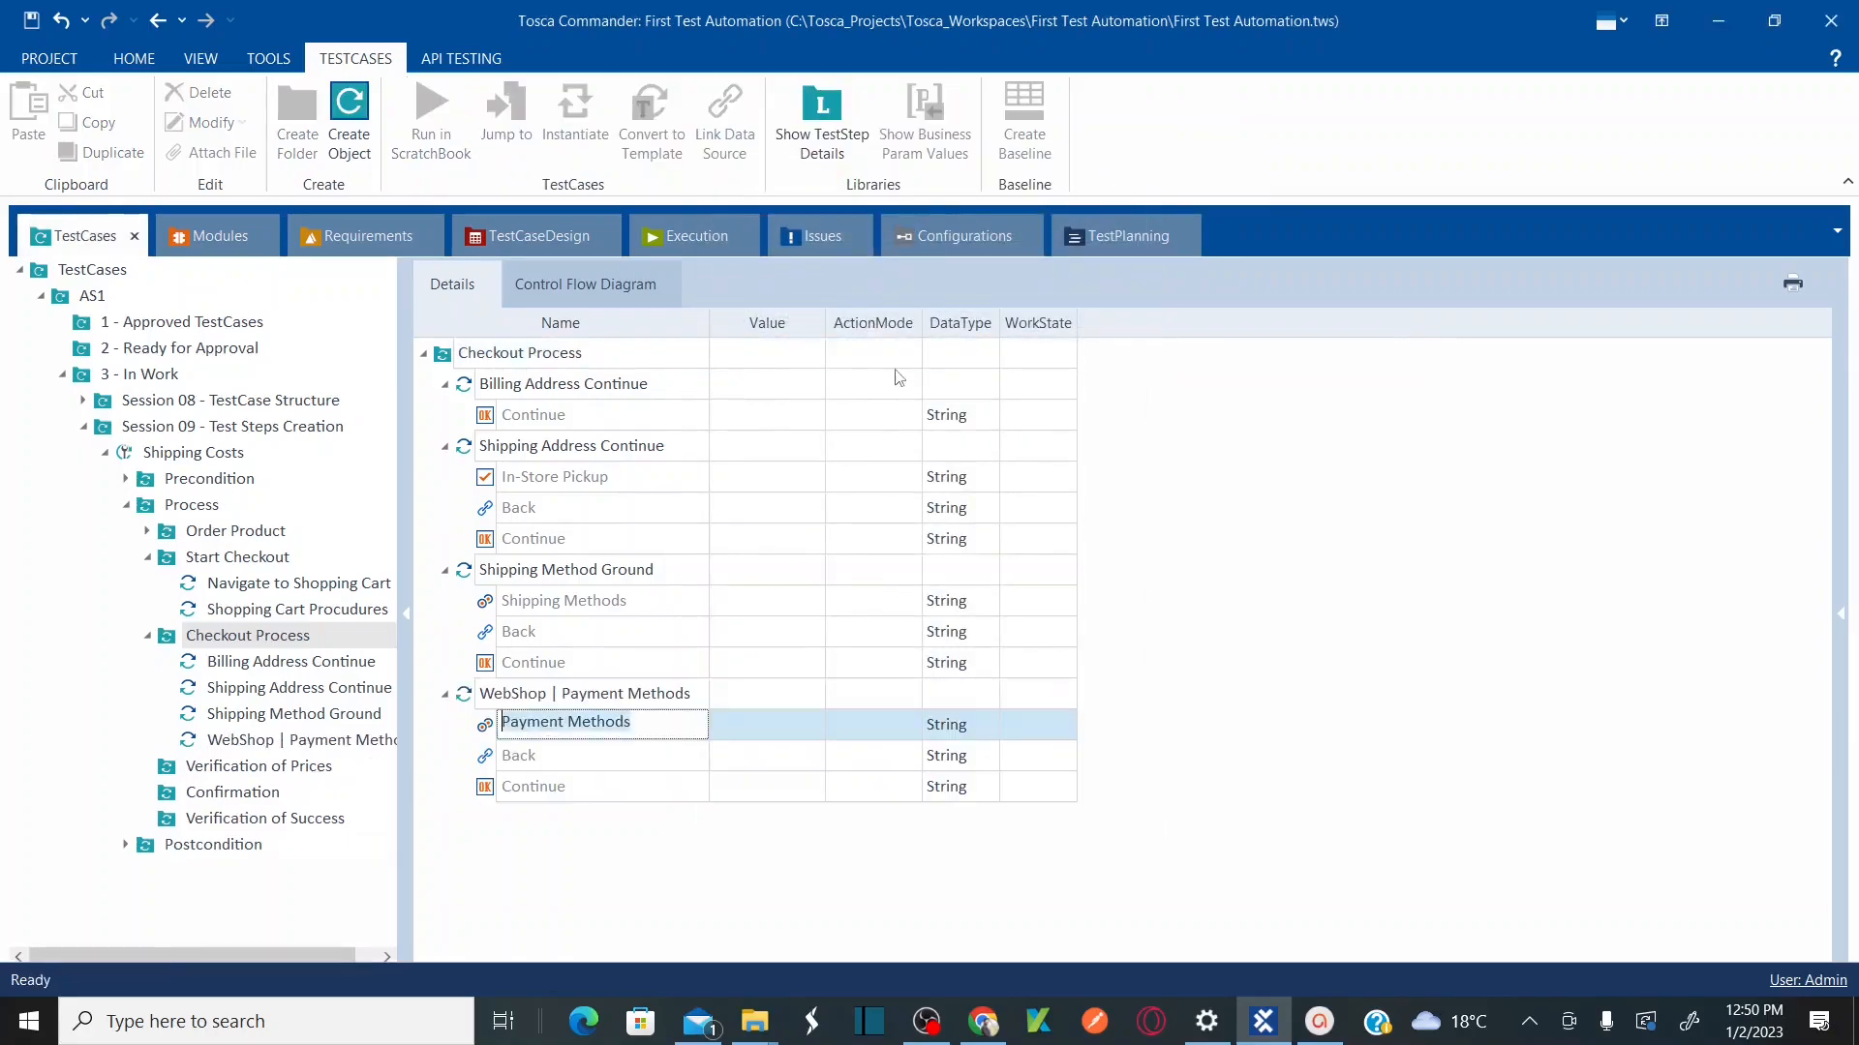
Step: Rename the WebShop | Payment Methods test step as "Payment Method Credit Card"
{"action": "left_click", "coordinate": [663, 699]}
{"action": "left_click", "coordinate": [663, 699]}
{"action": "key", "text": "BackSpace"}
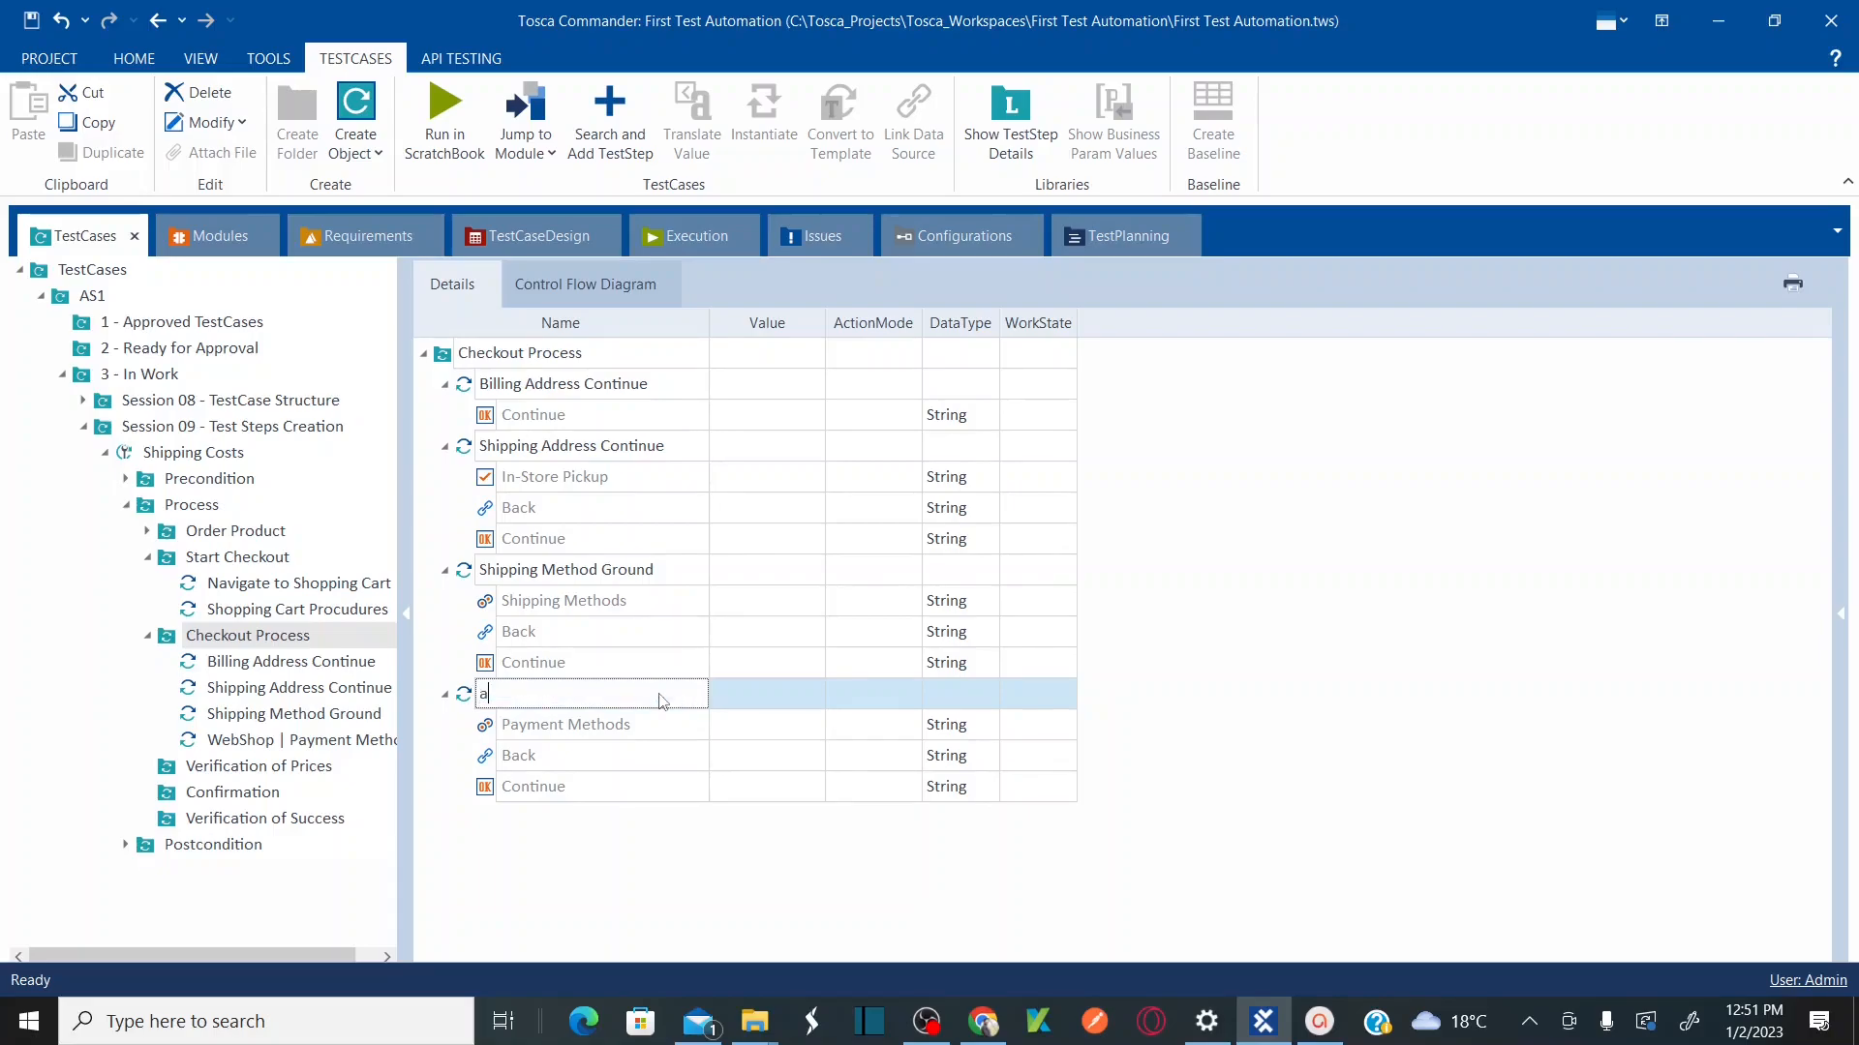
{"action": "type", "text": "Oa"}
{"action": "key", "text": "BackSpace"}
{"action": "key", "text": "BackSpace"}
{"action": "type", "text": "Payment Method Credit Card"}
{"action": "key", "text": "Return"}
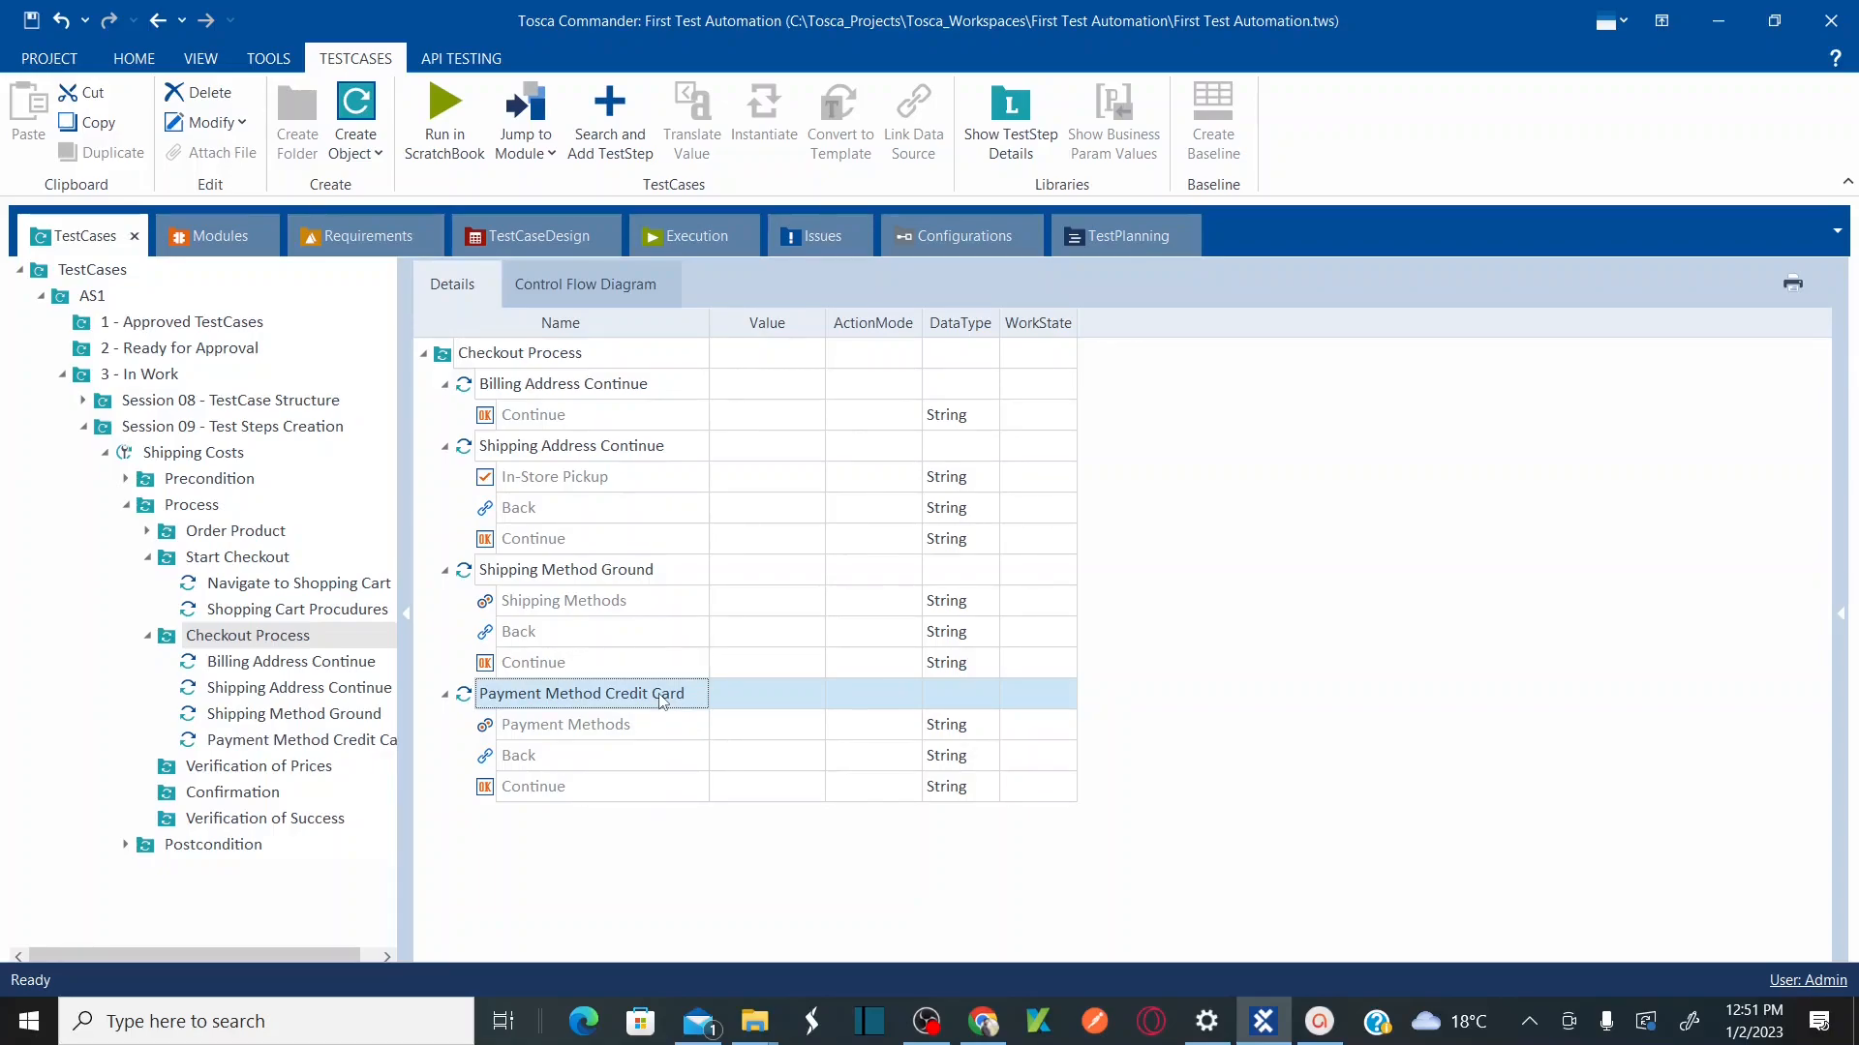
Step: Search for "paym" and add the WebShop | Payment Information module as a test step under Checkout Process
{"action": "left_click", "coordinate": [528, 353]}
{"action": "key", "text": "ctrl+t"}
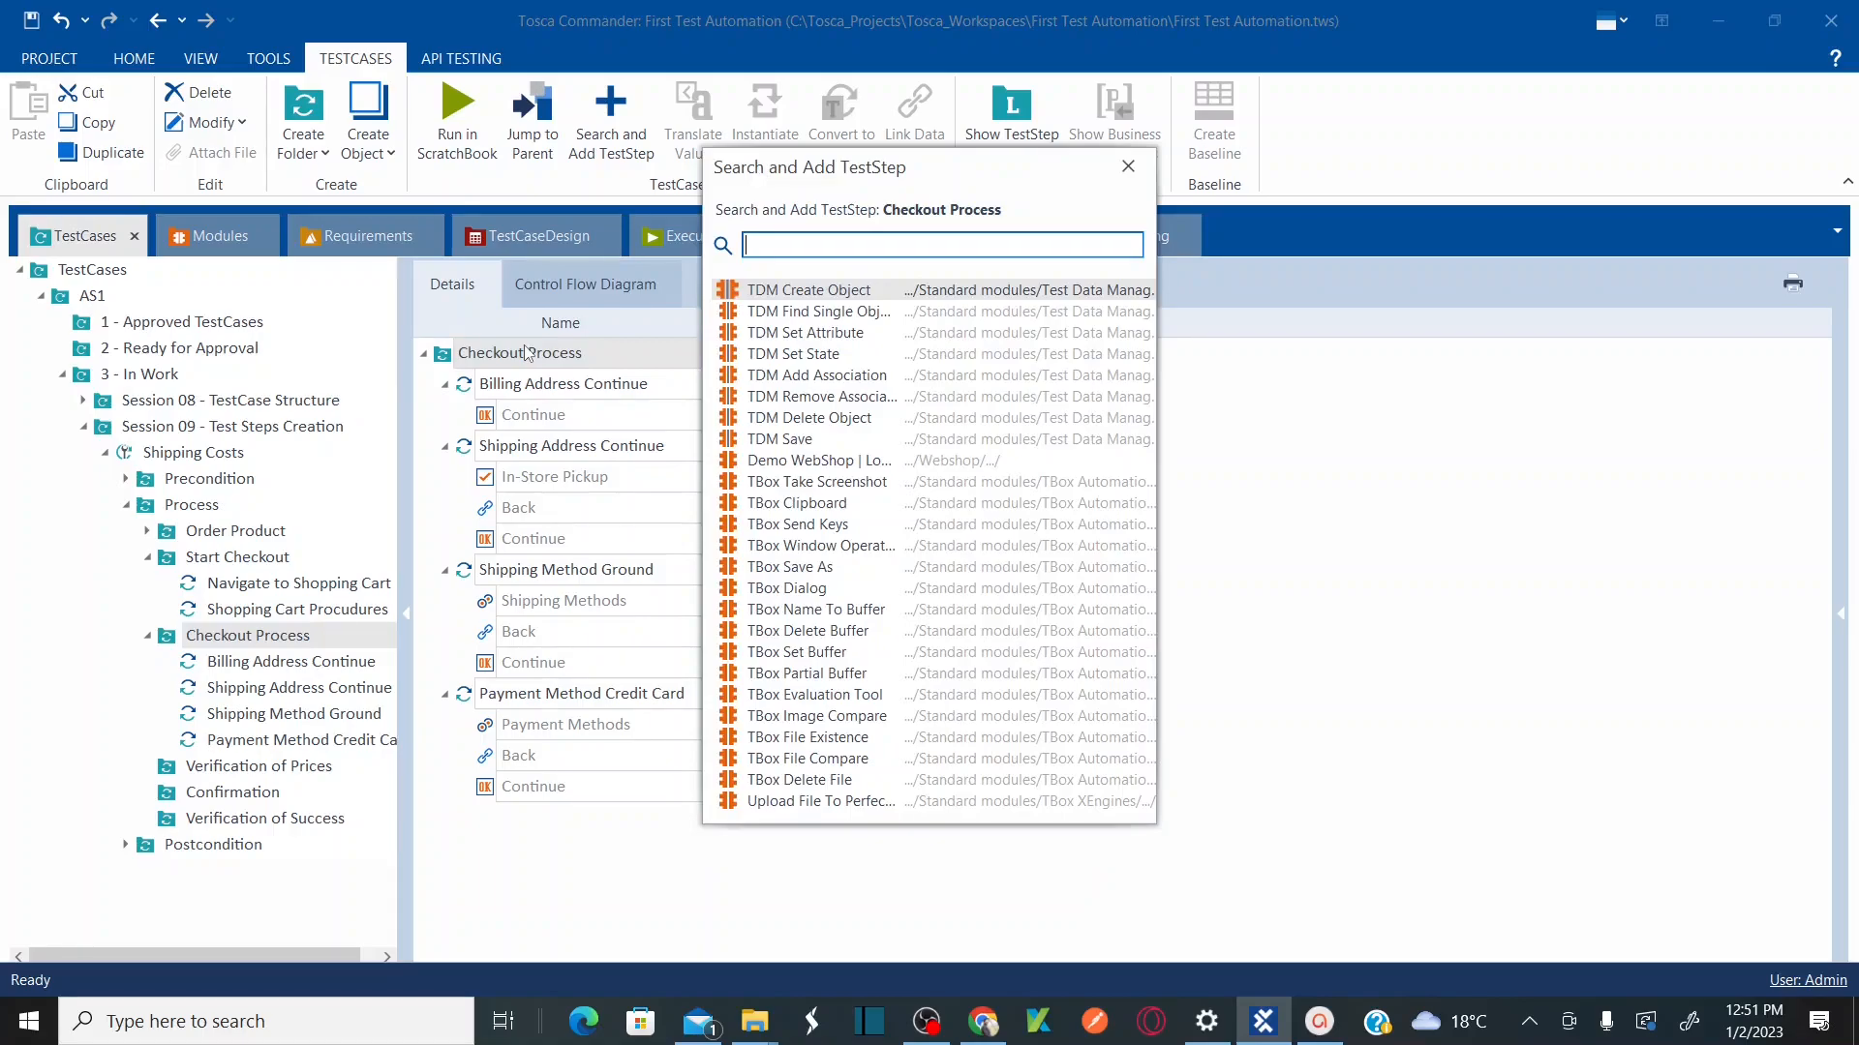
{"action": "type", "text": "paym"}
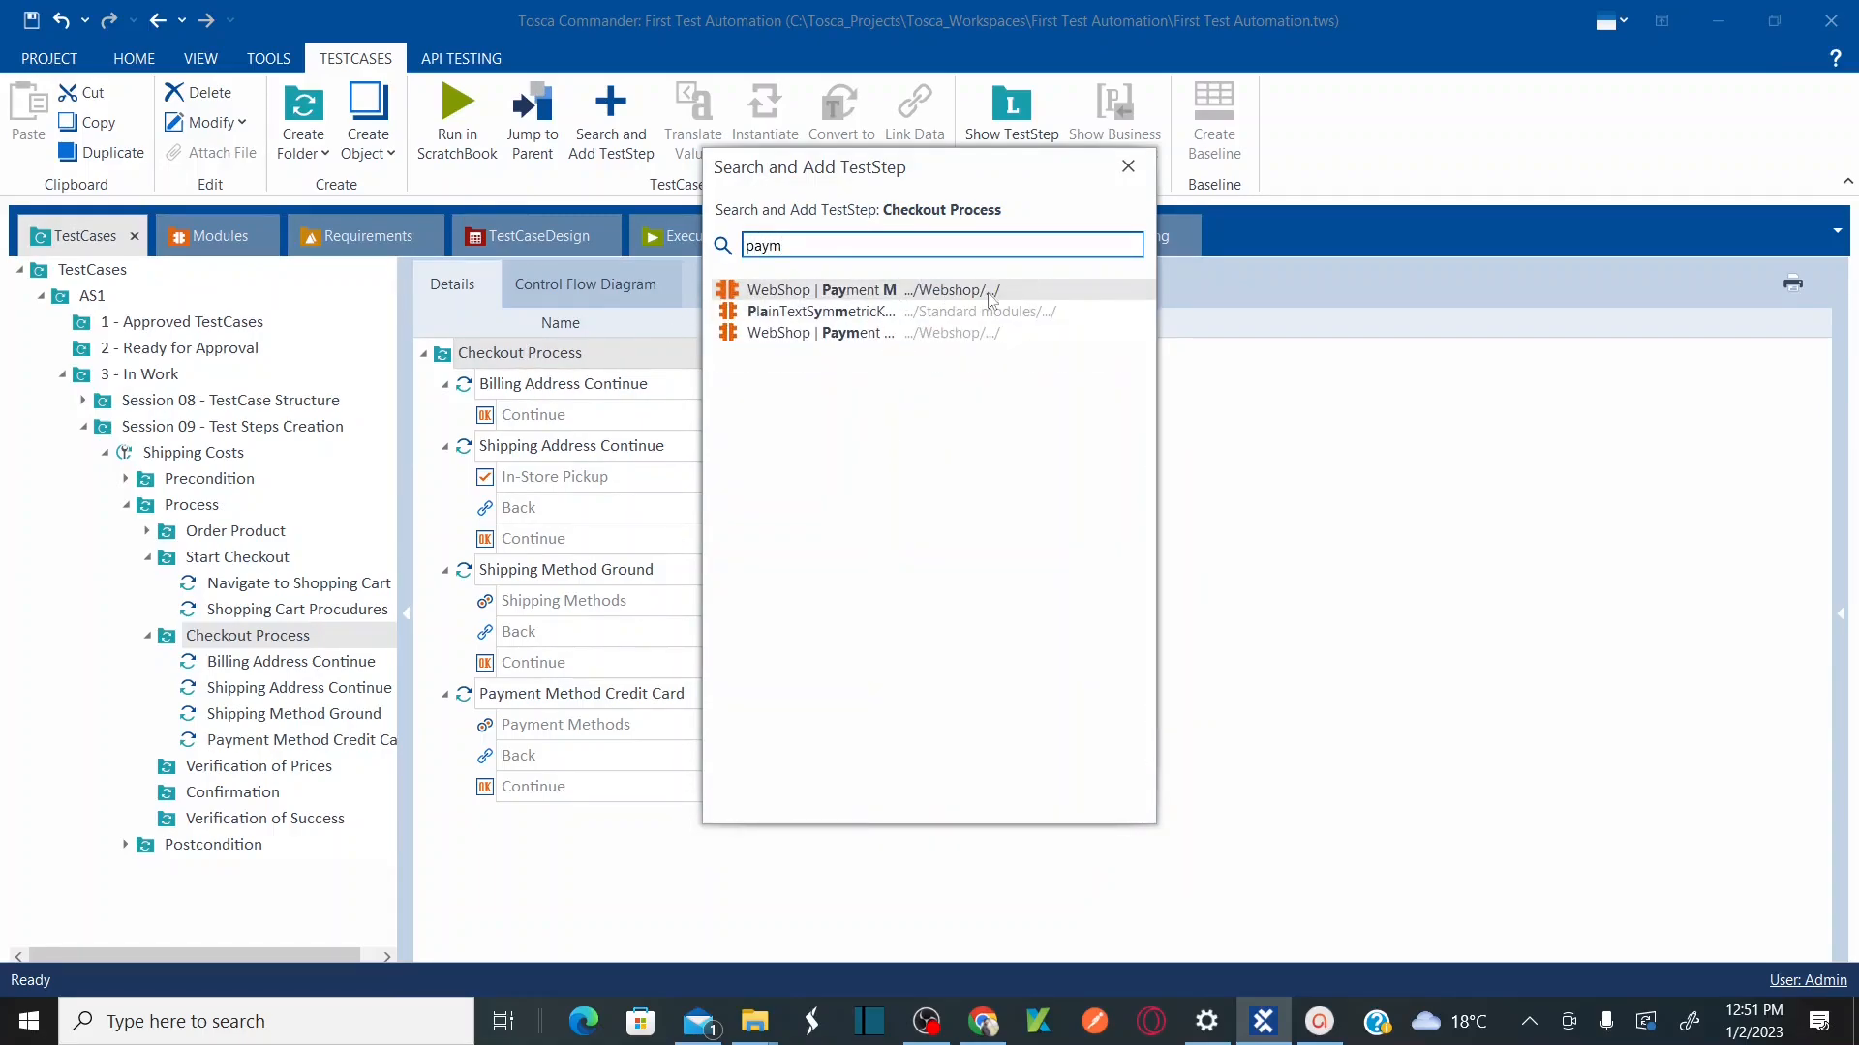
{"action": "double_click", "coordinate": [861, 333]}
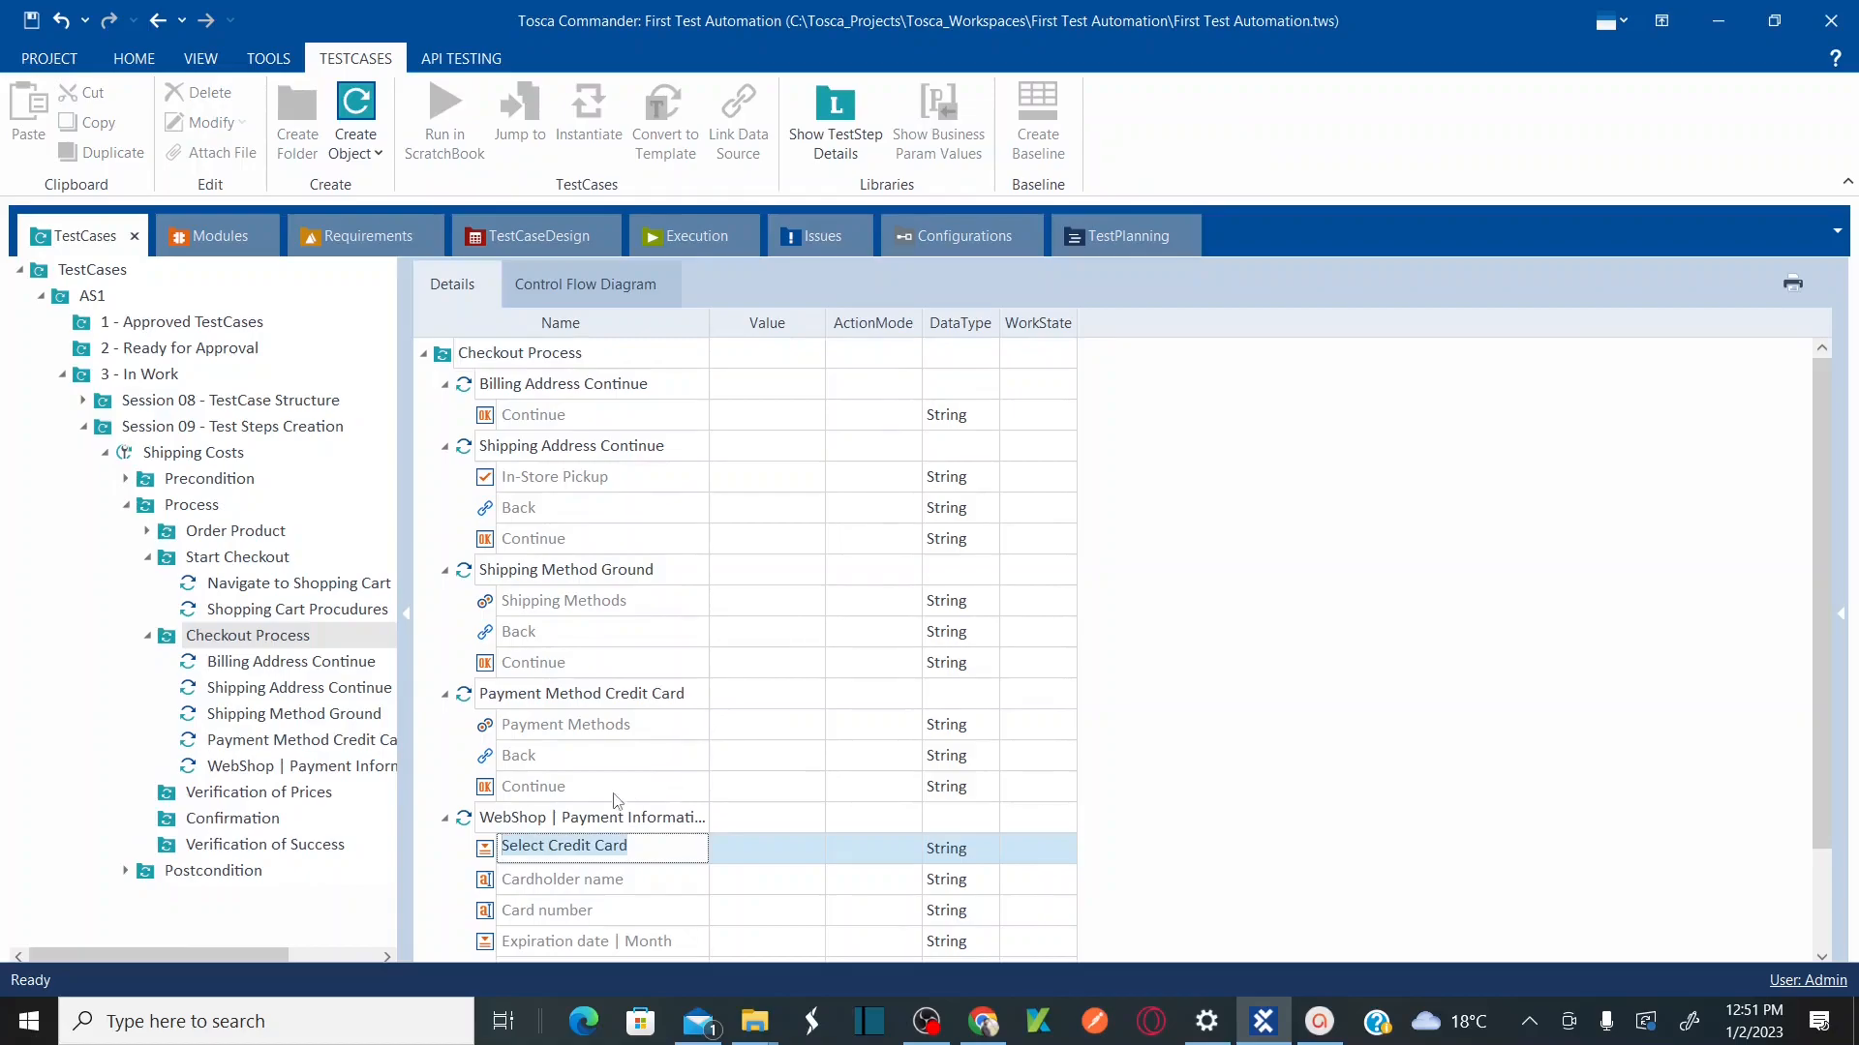
Step: Rename the WebShop | Payment Information test step as "Payment Information Credit Card"
{"action": "left_click", "coordinate": [575, 821]}
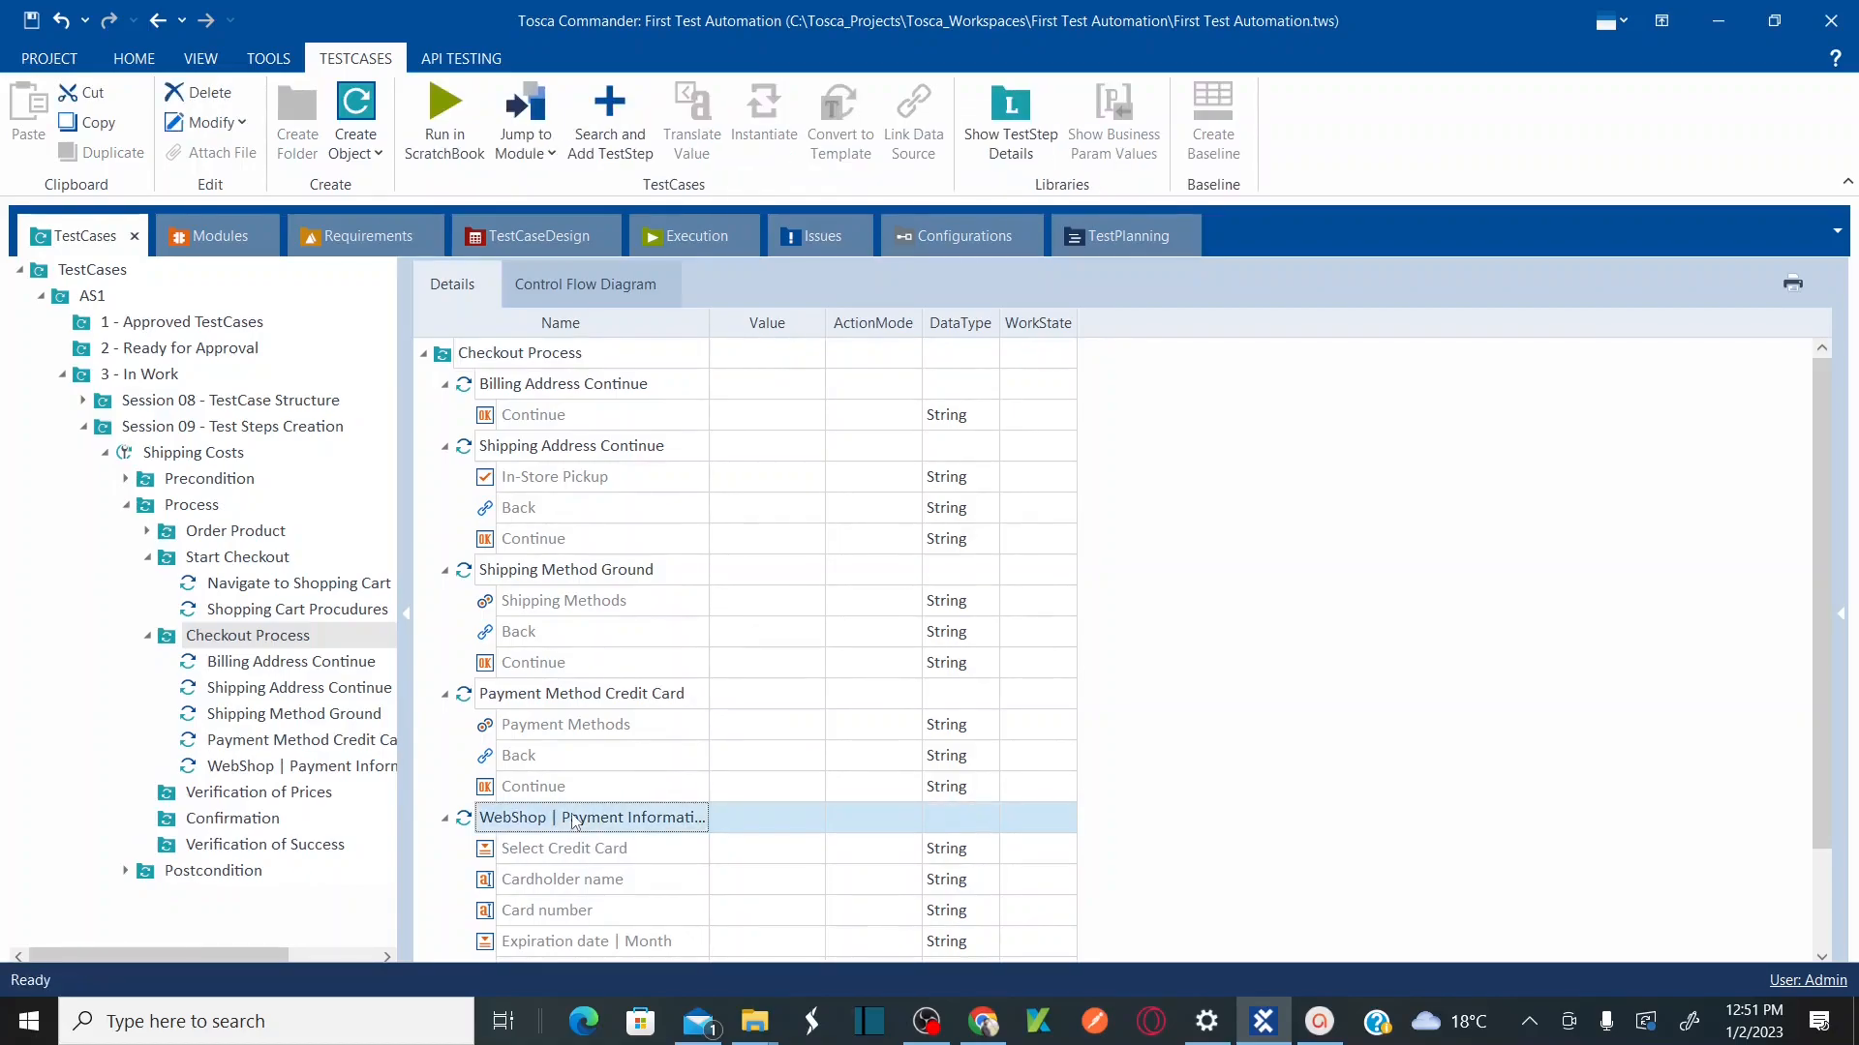
{"action": "left_click", "coordinate": [574, 821]}
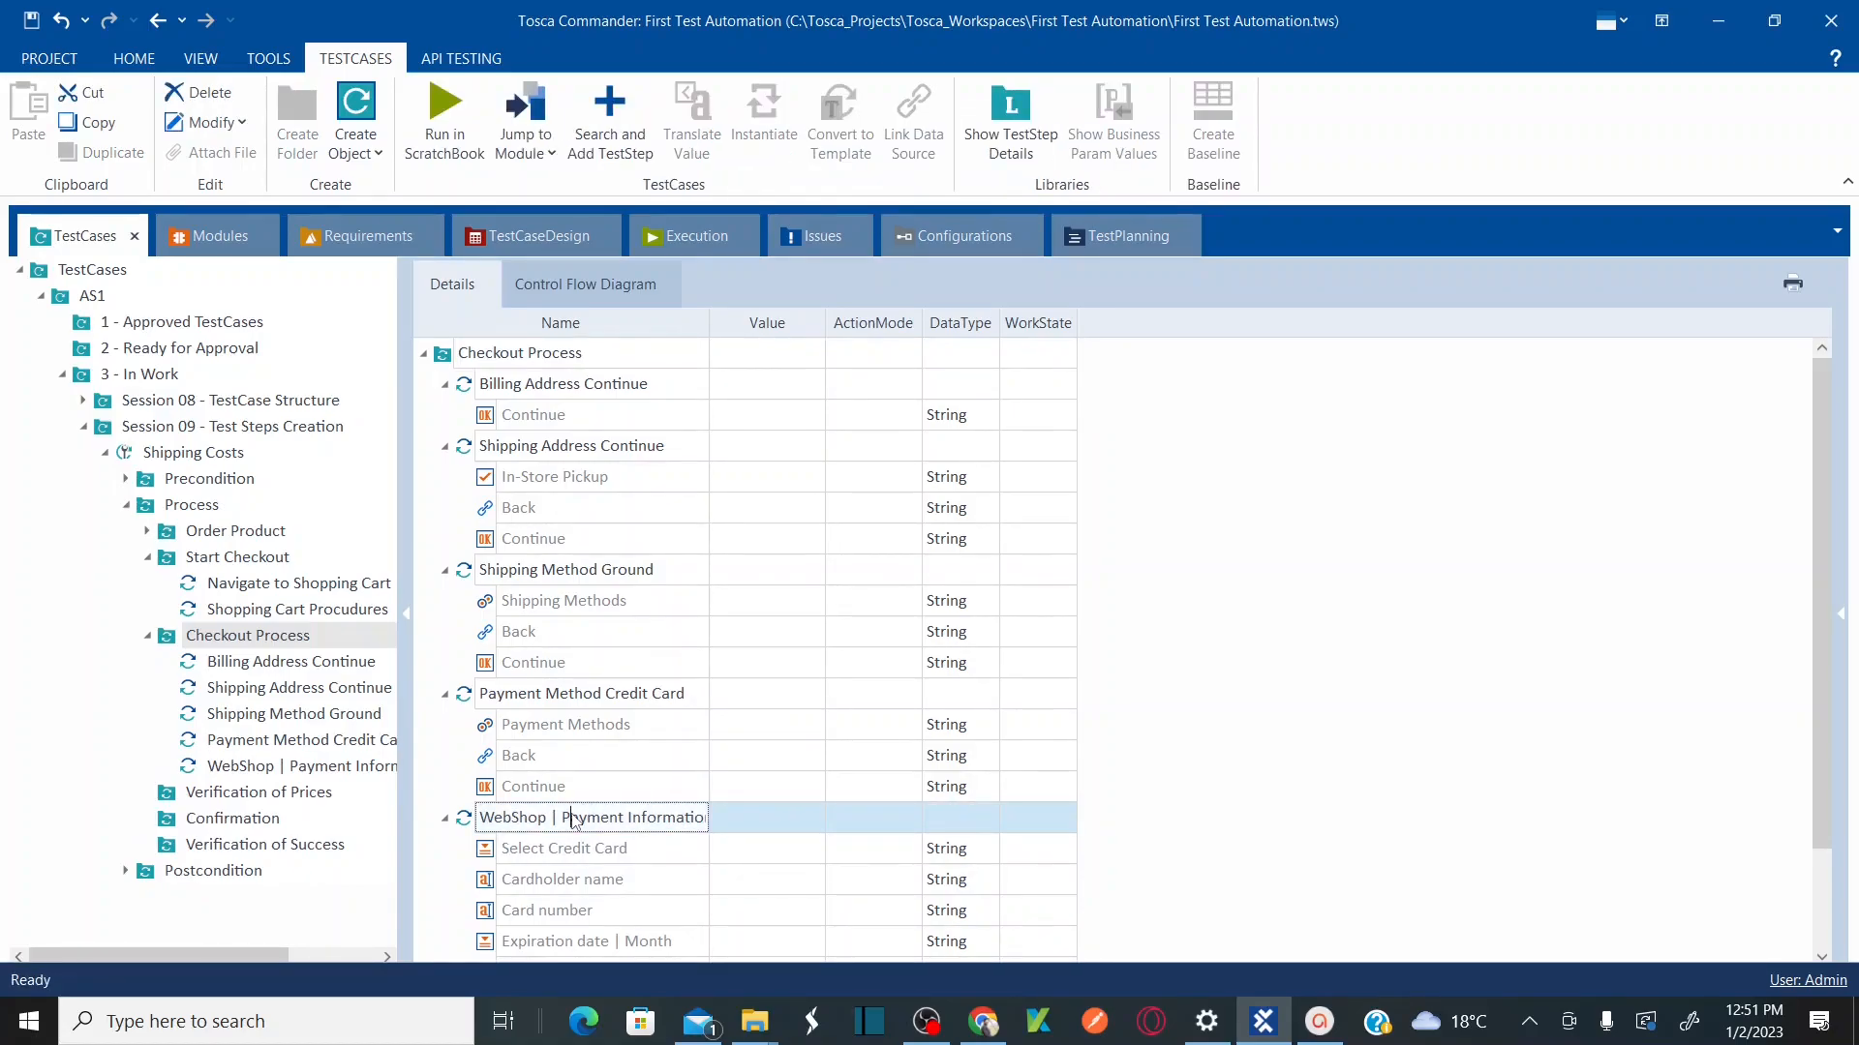
{"action": "key", "text": "ctrl+a"}
{"action": "type", "text": "Payment Information Credit Car"}
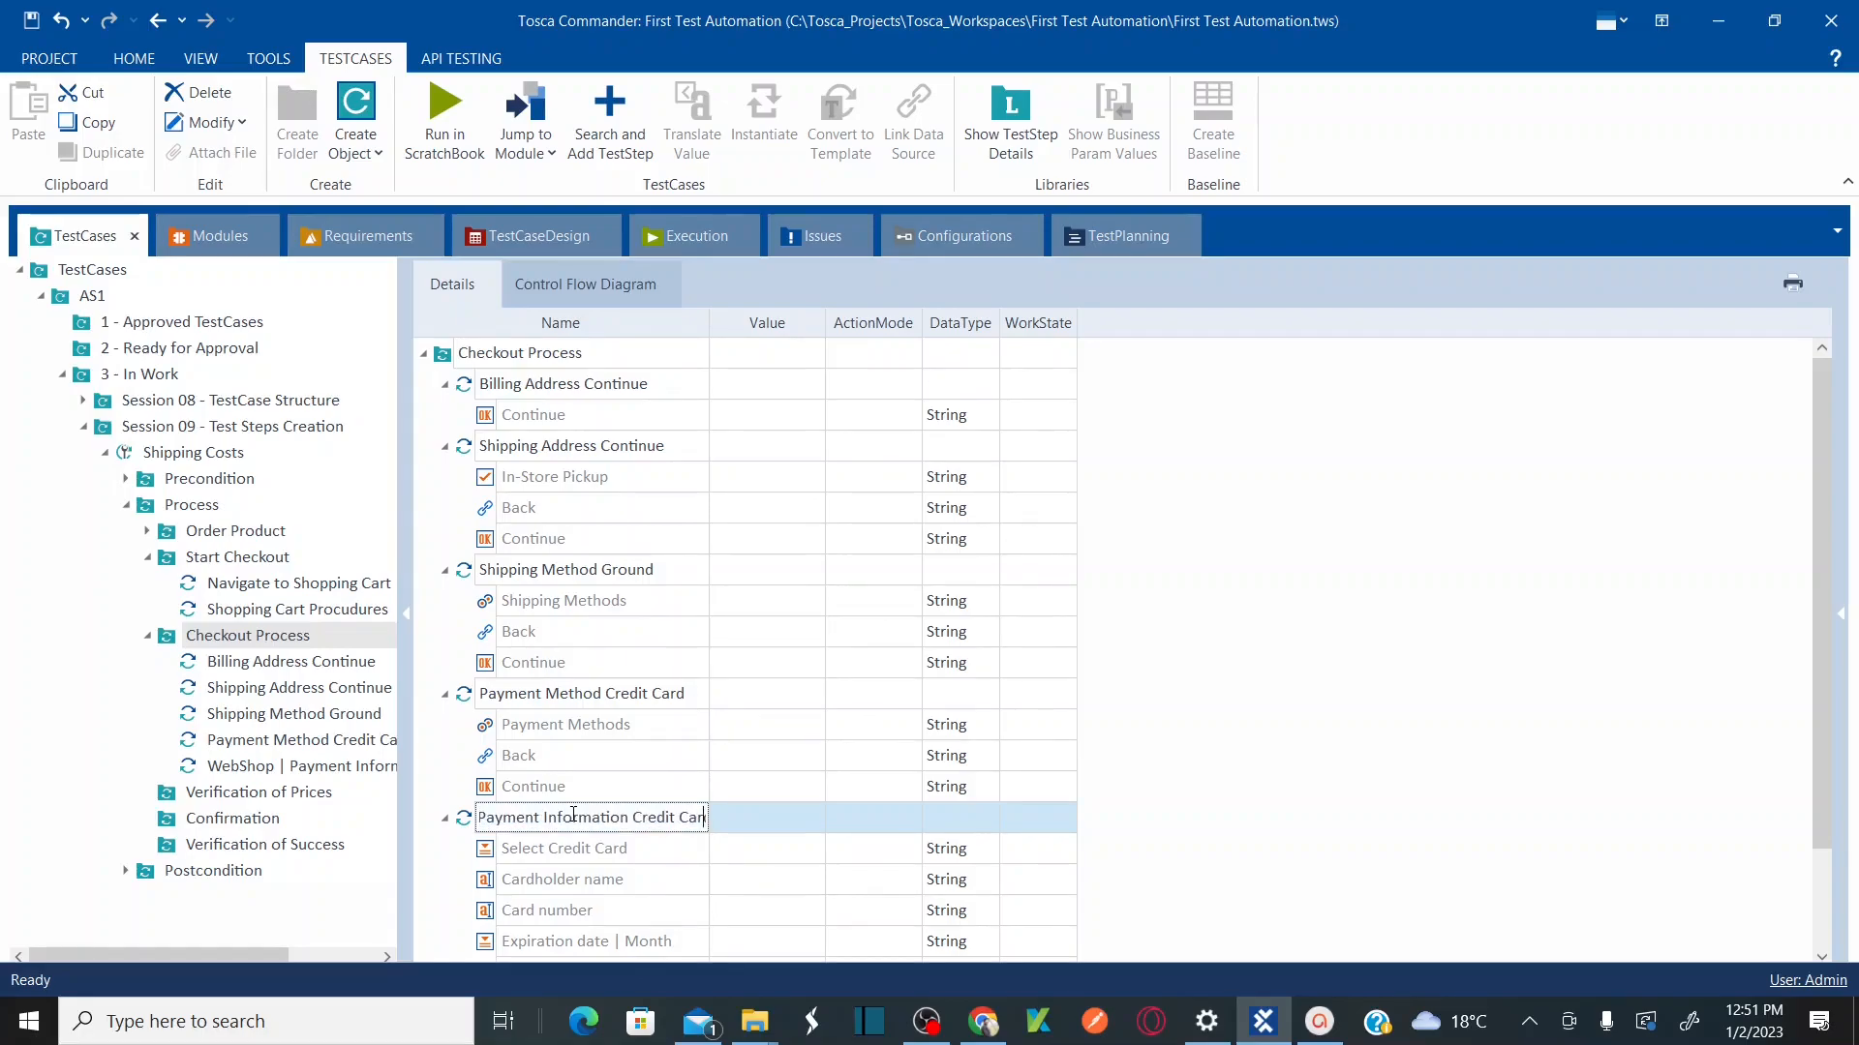
{"action": "key", "text": "ctrl+z"}
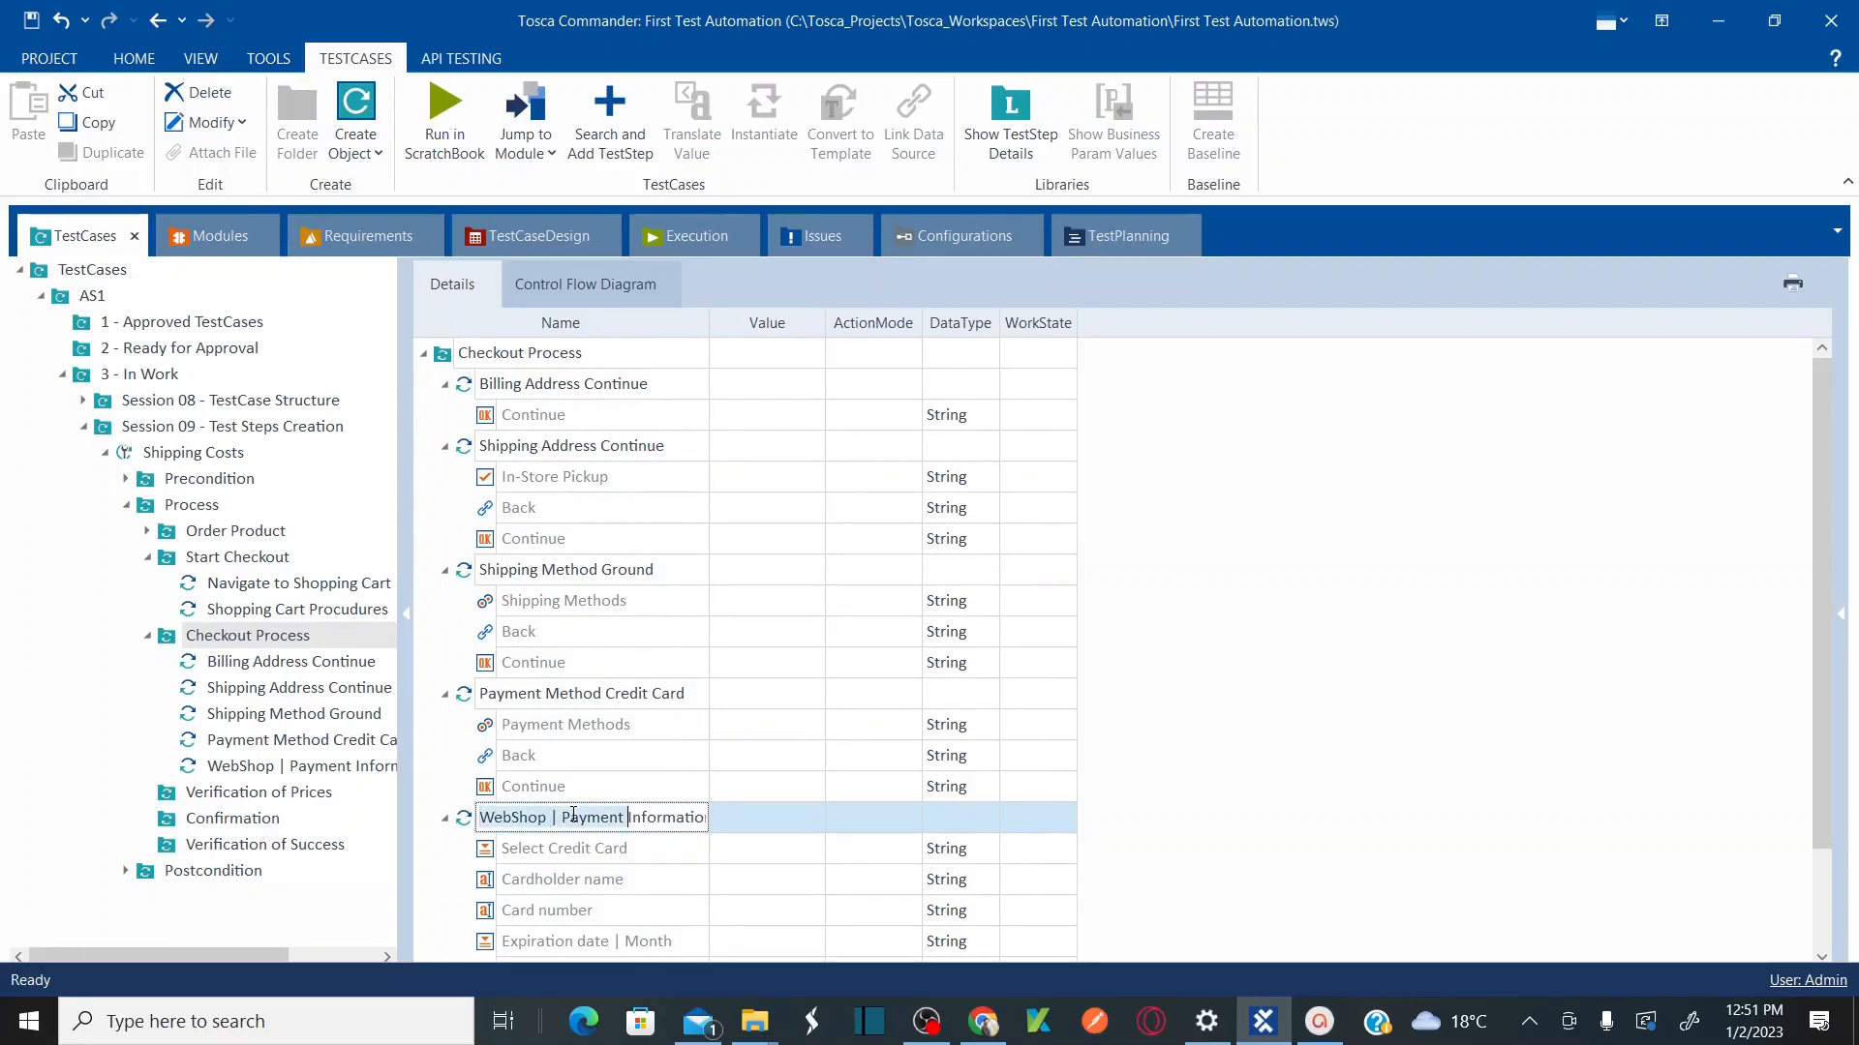
{"action": "key", "text": "ctrl+z"}
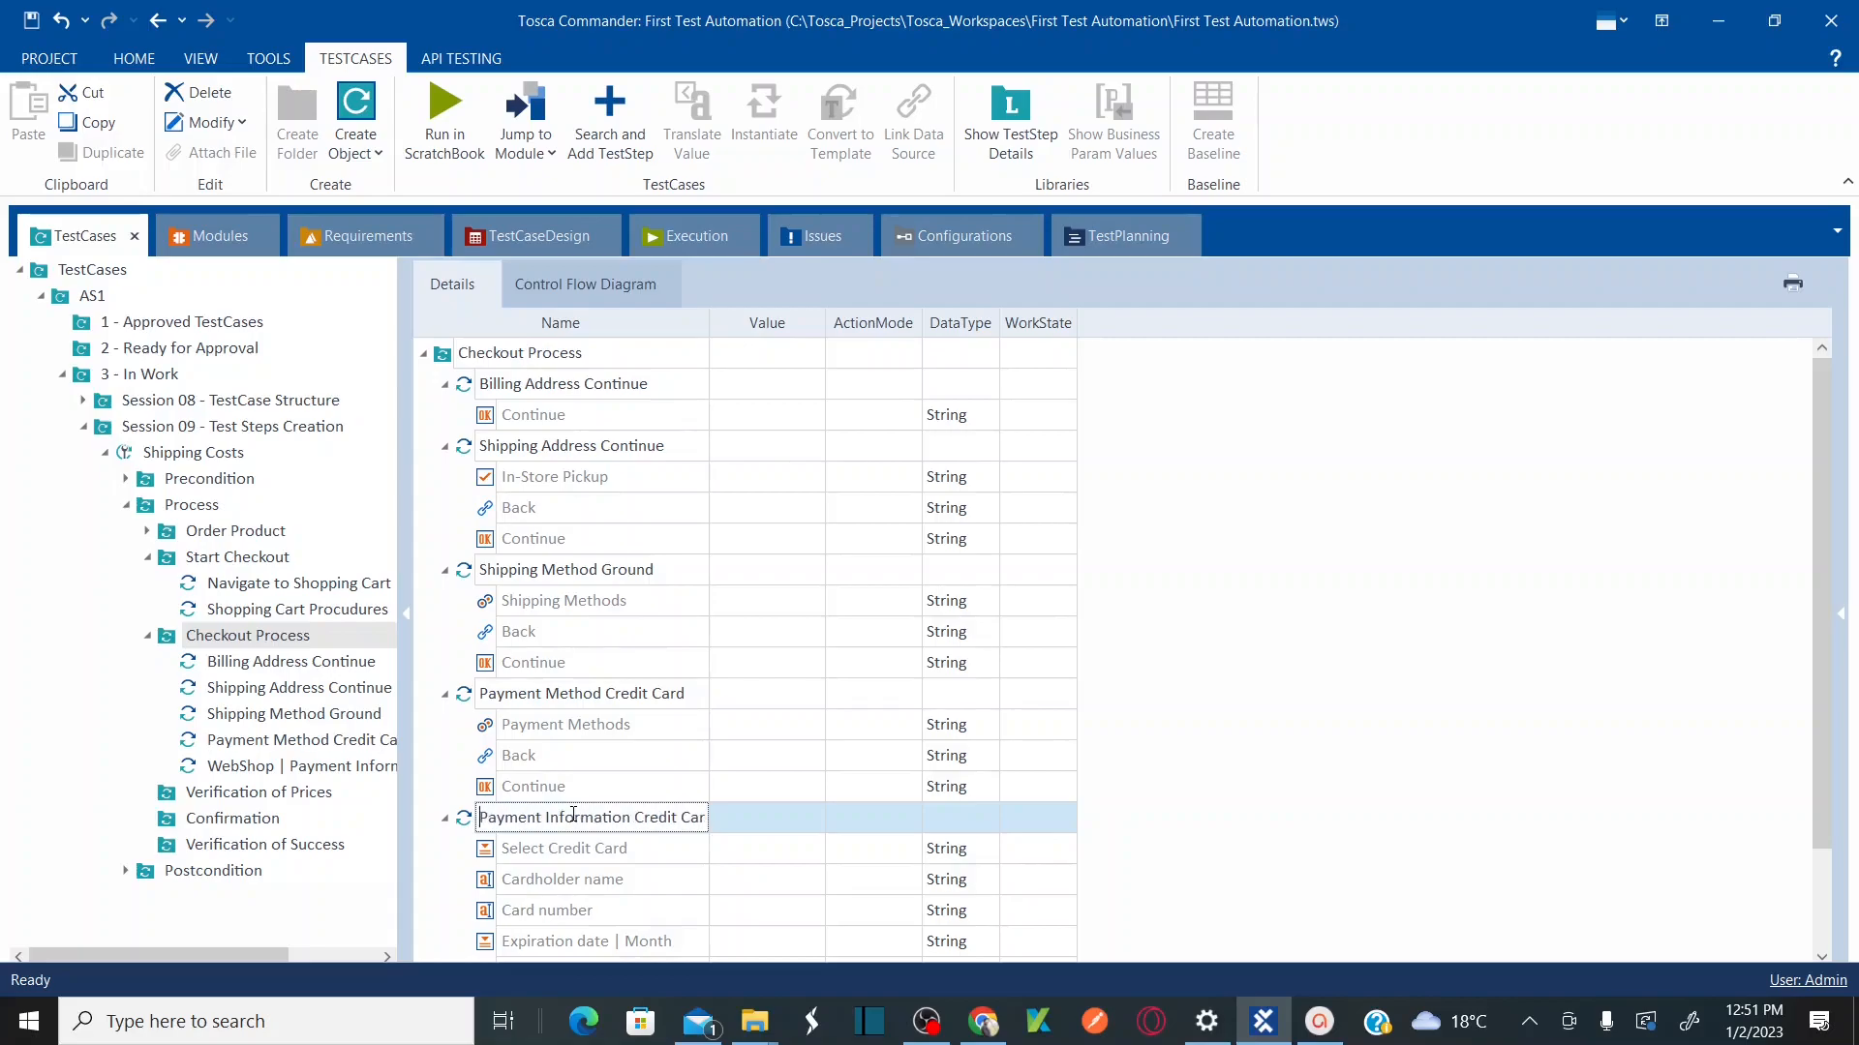
{"action": "key", "text": "Return"}
{"action": "left_click", "coordinate": [773, 704]}
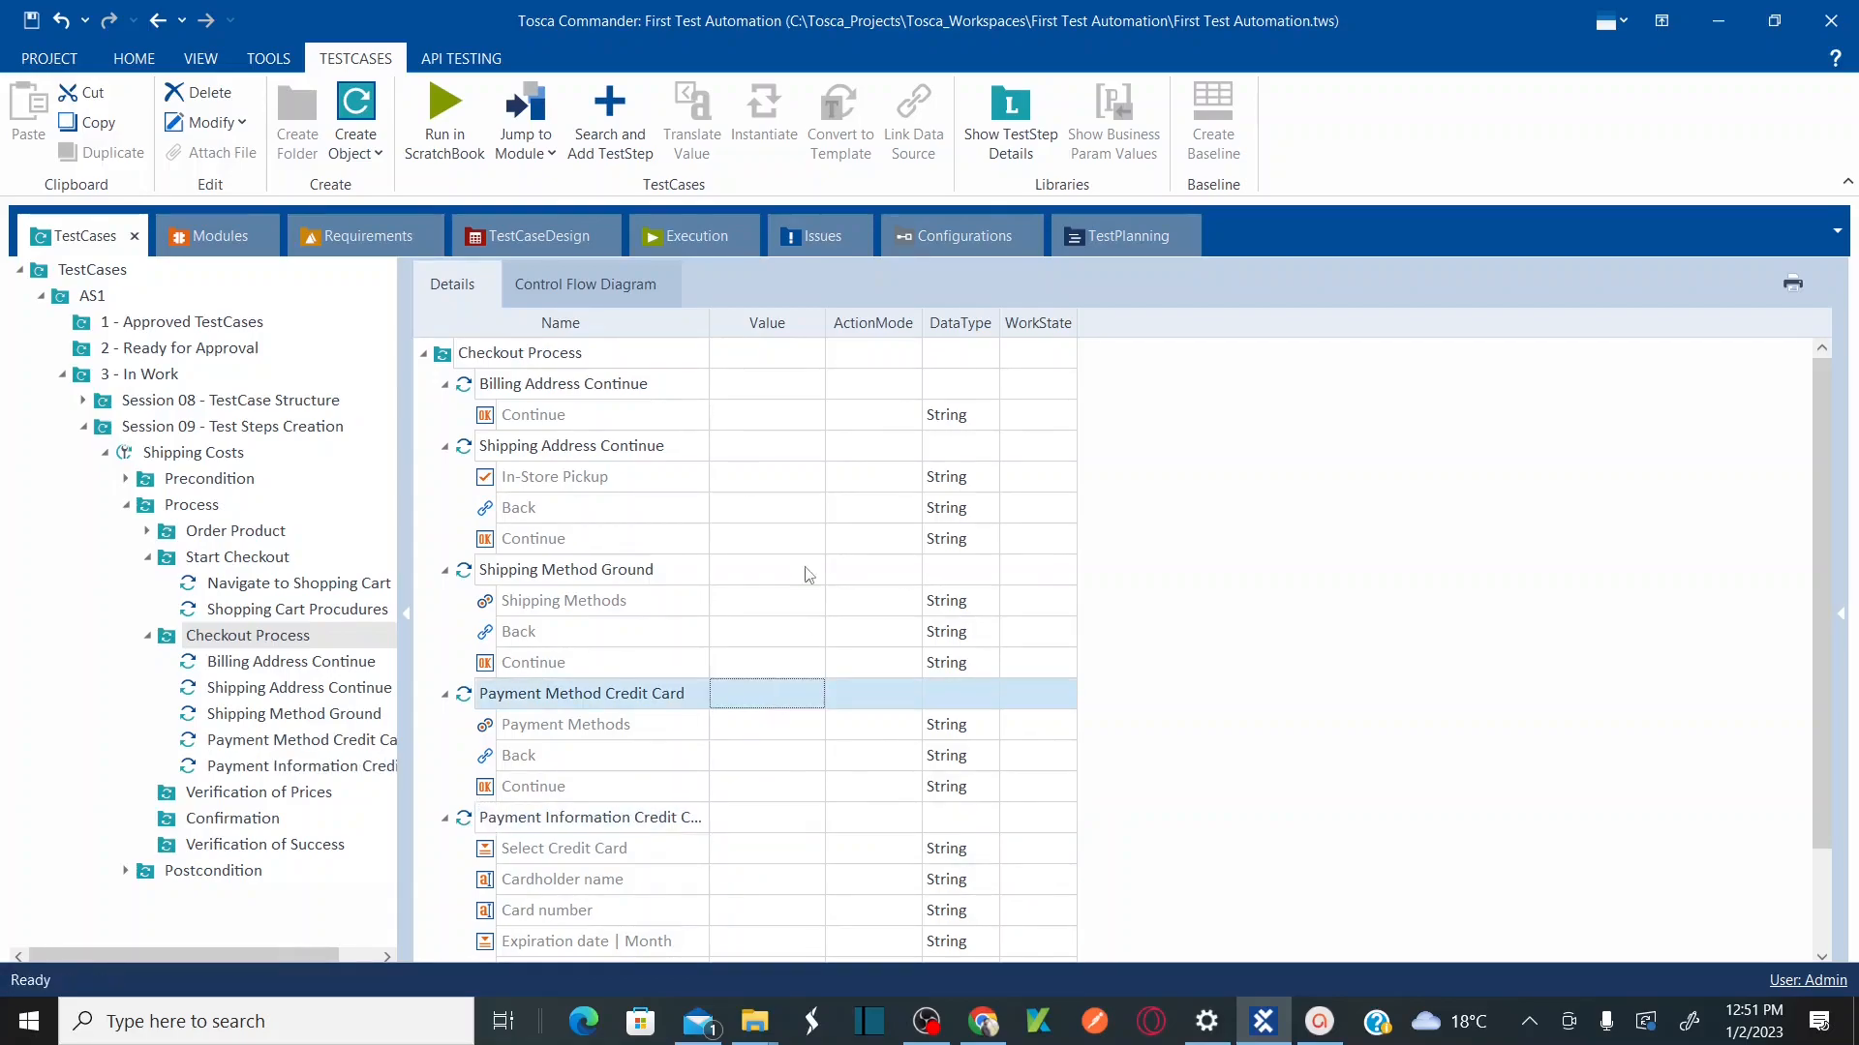
Step: Fit the Name column to its contents in the Checkout Process test step details
{"action": "double_click", "coordinate": [709, 323]}
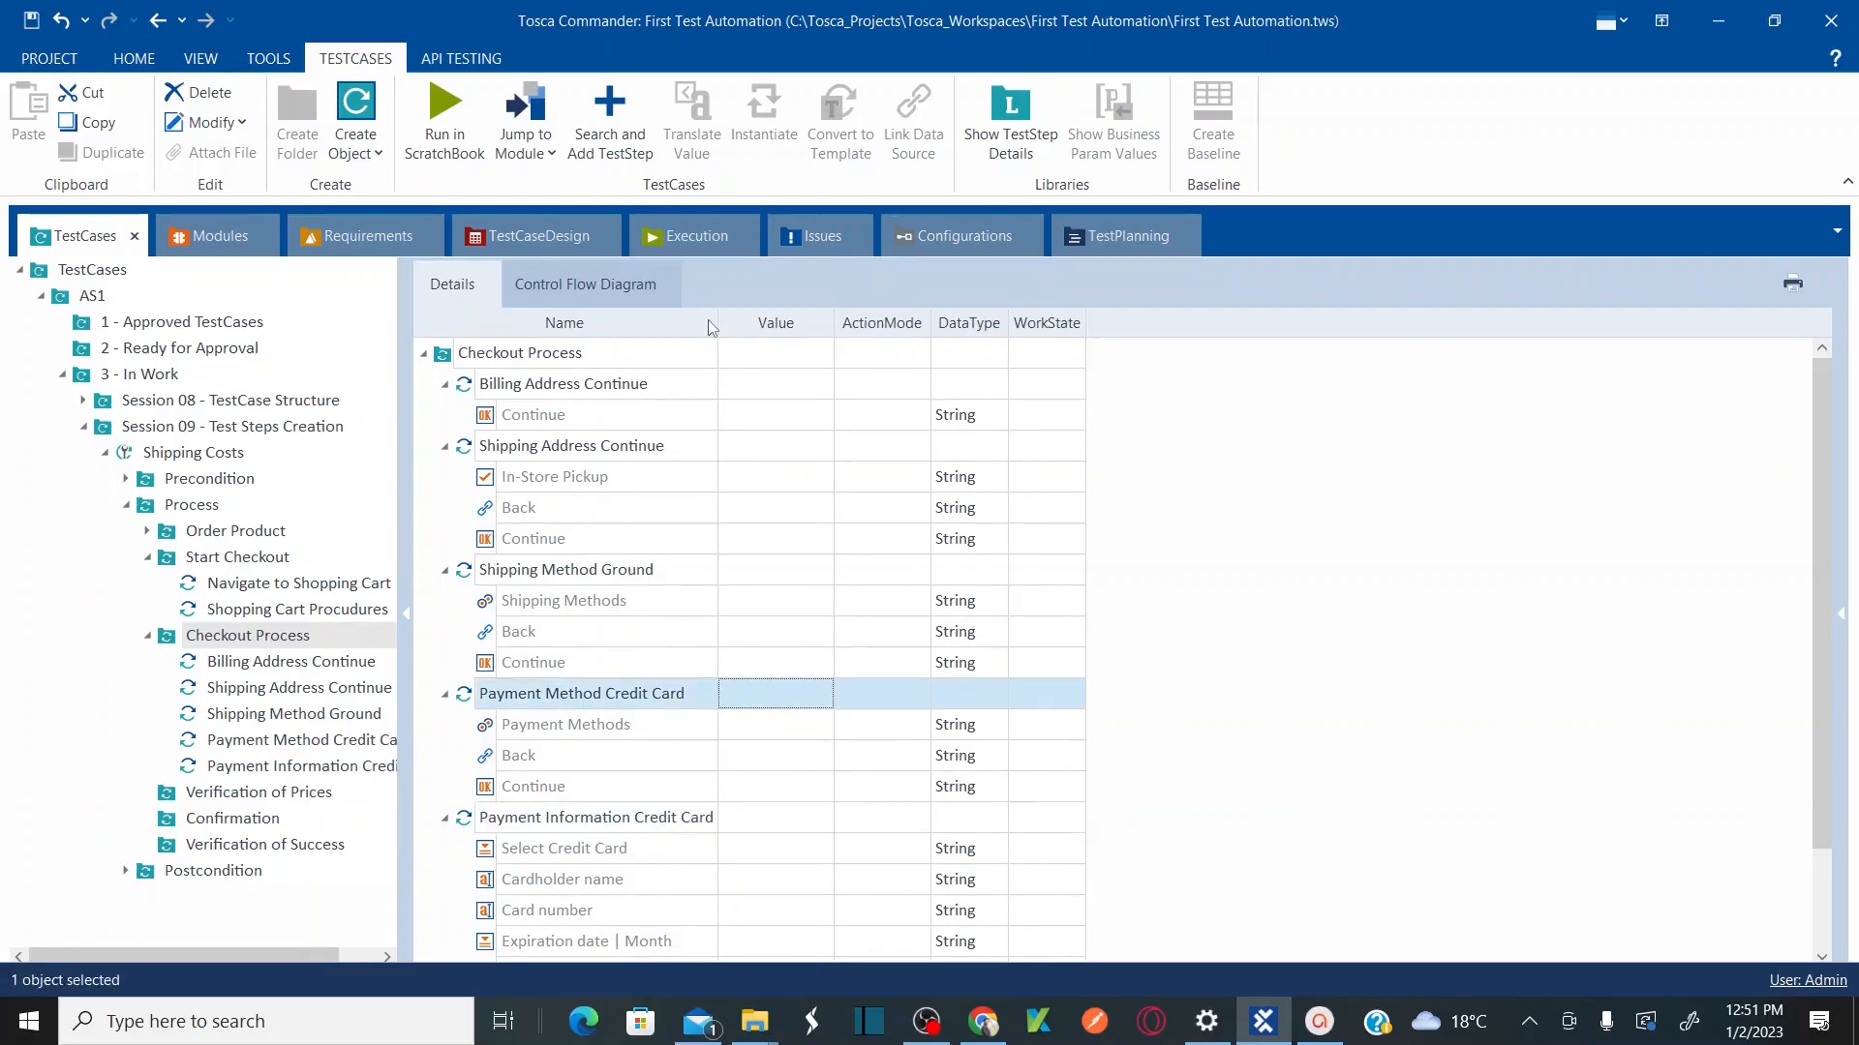
{"action": "scroll", "coordinate": [1825, 443], "scroll_direction": "down", "scroll_amount": 2}
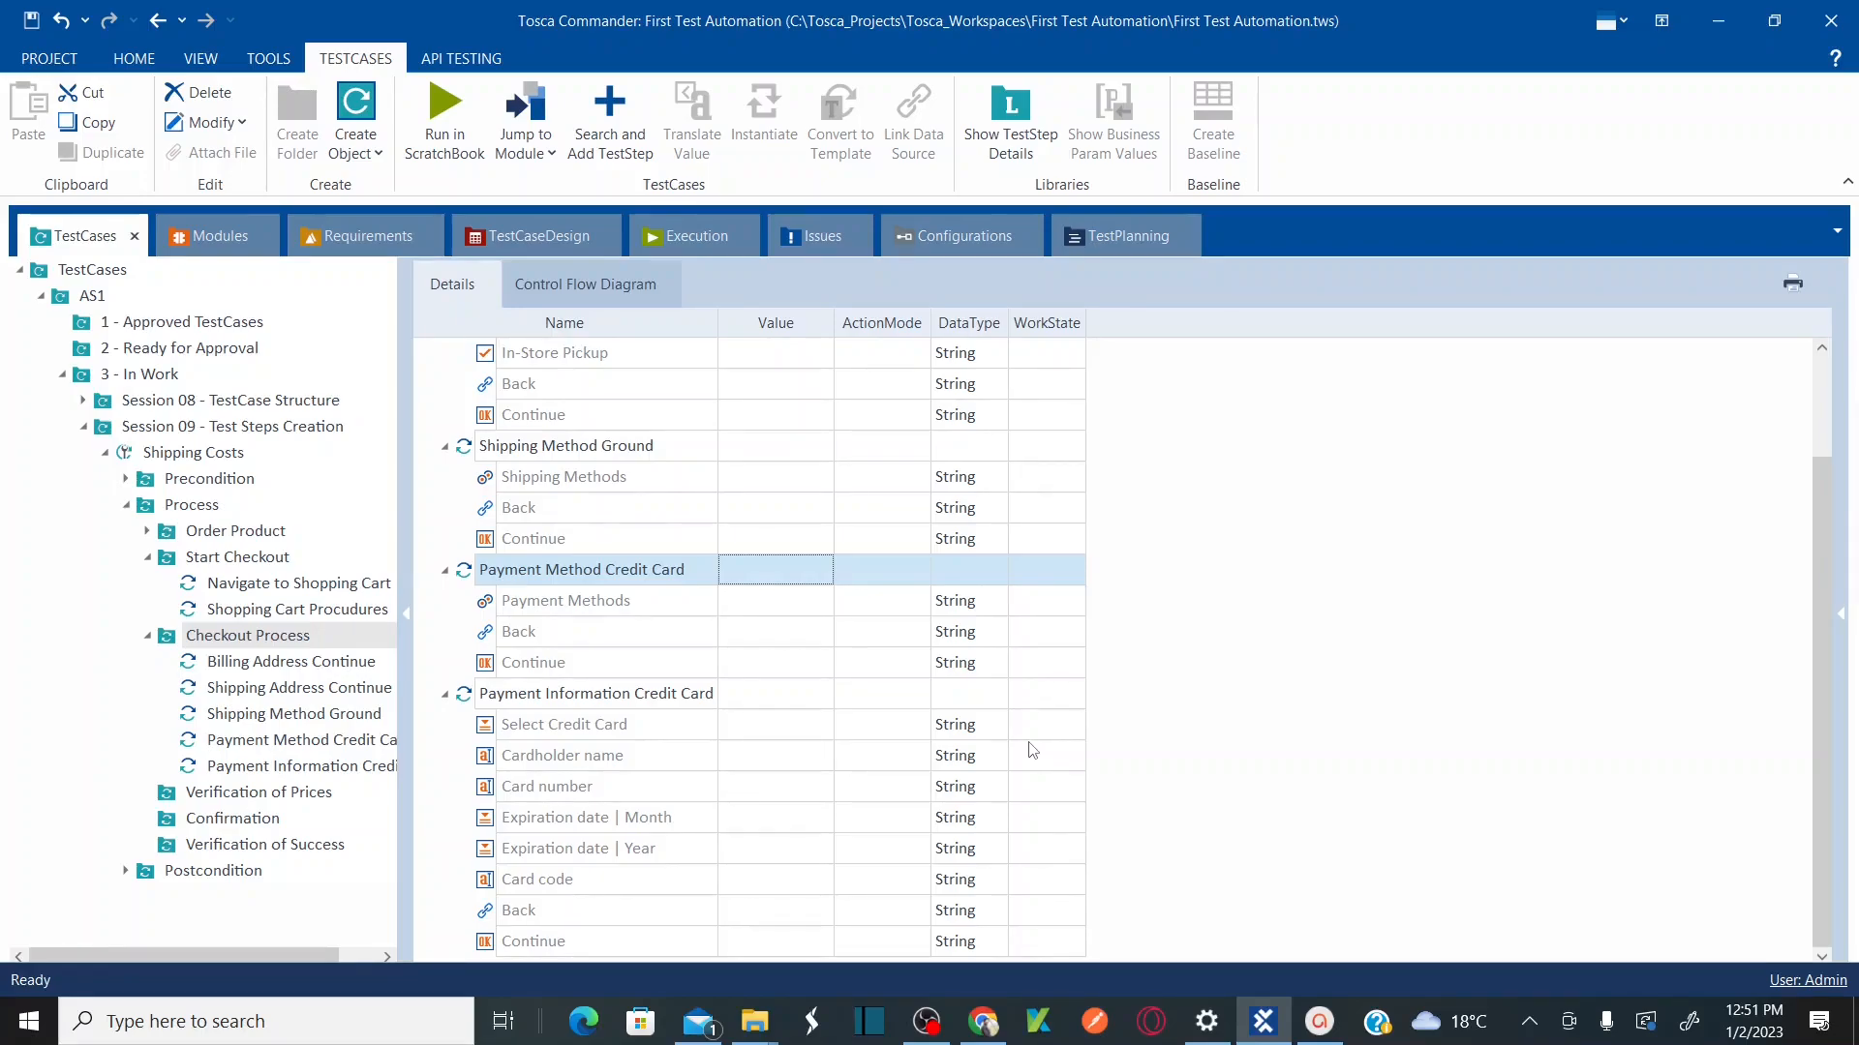
Step: Switch to the Demo Web Shop checkout, continue past Payment Method and Payment Information with Cash On Delivery, and return to Tosca Commander
{"action": "key", "text": "alt+Tab"}
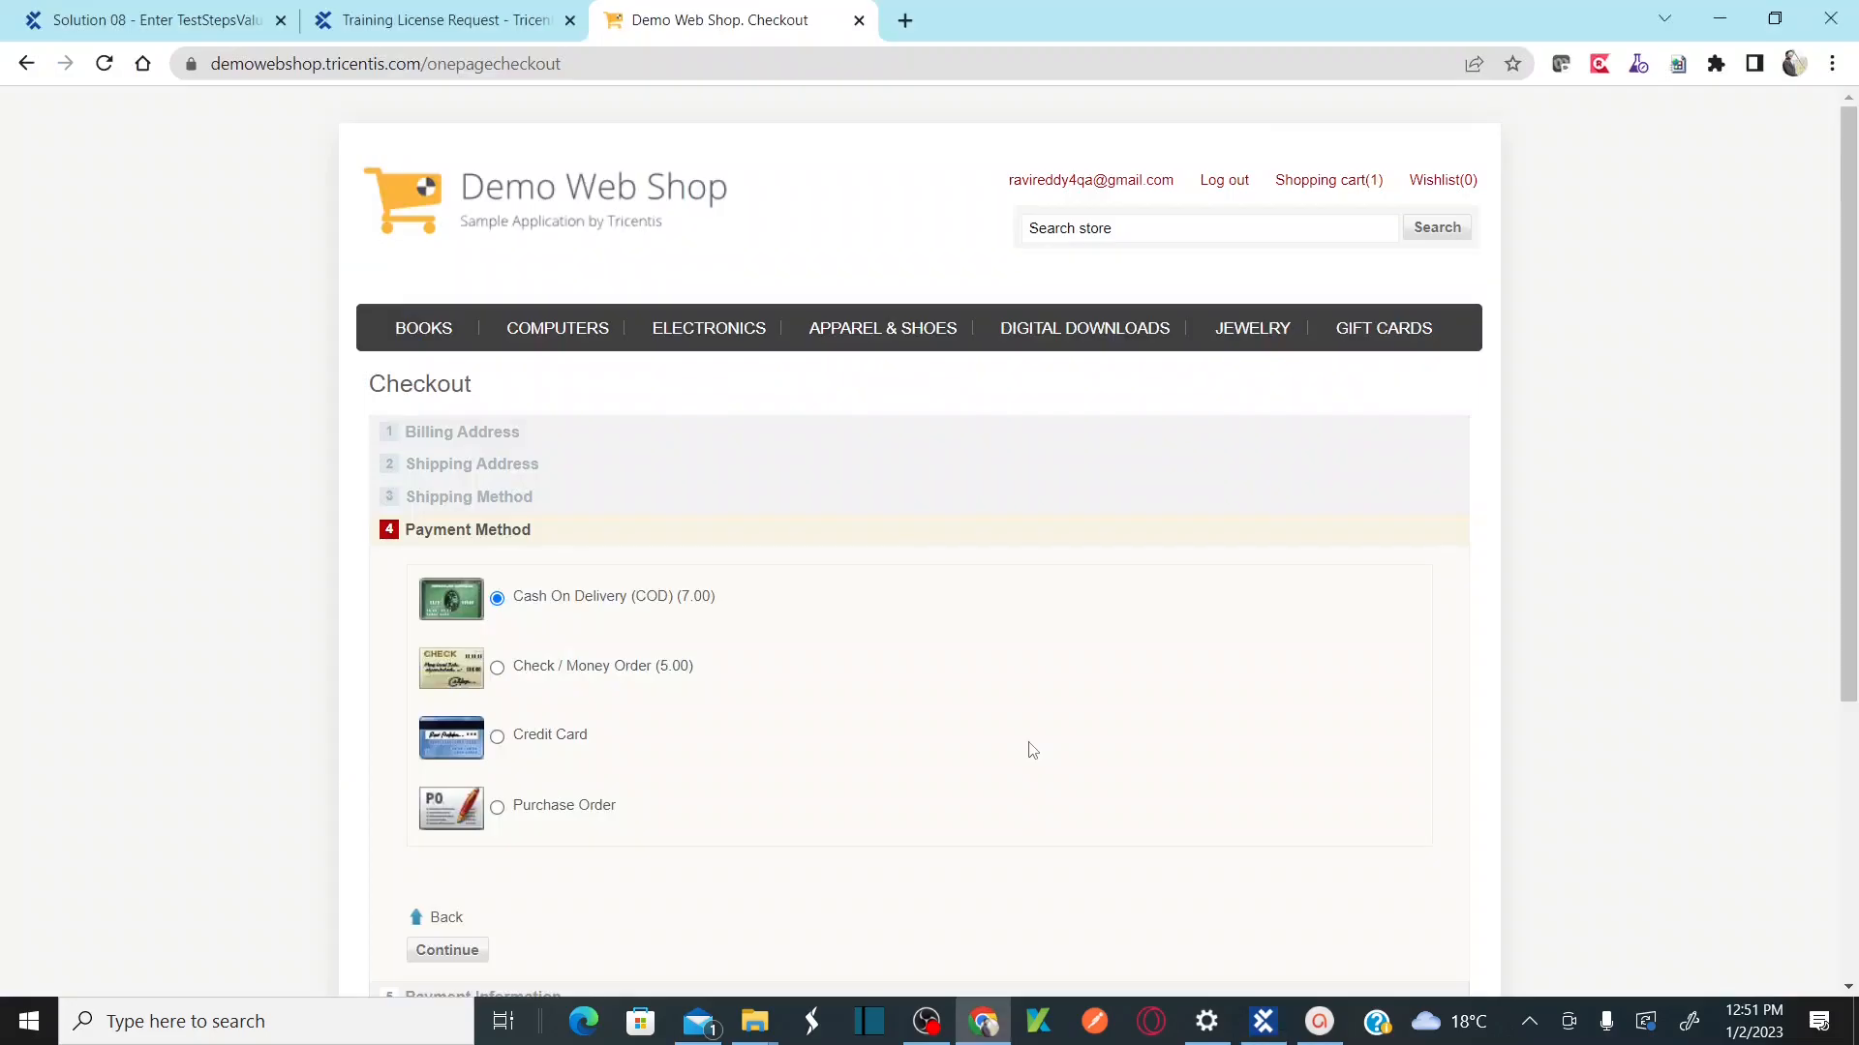
{"action": "scroll", "coordinate": [1701, 635], "scroll_direction": "down", "scroll_amount": 4}
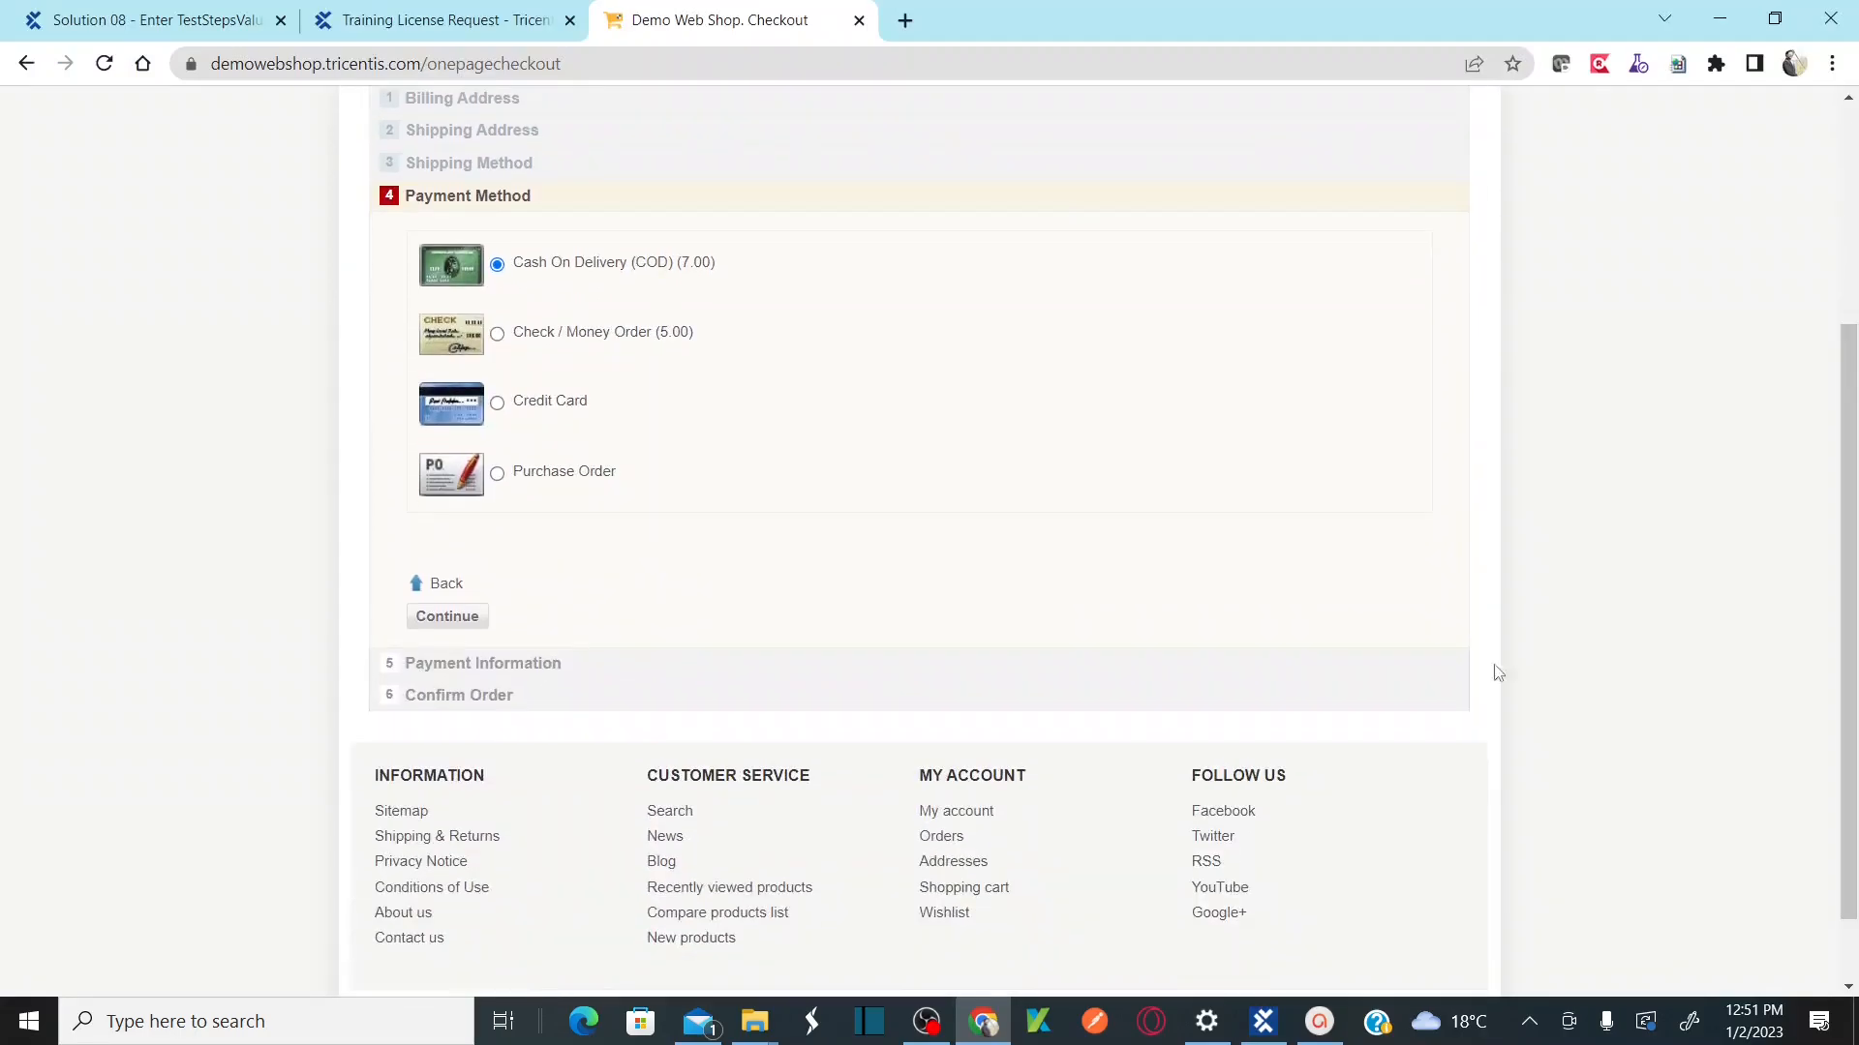
{"action": "left_click", "coordinate": [463, 619]}
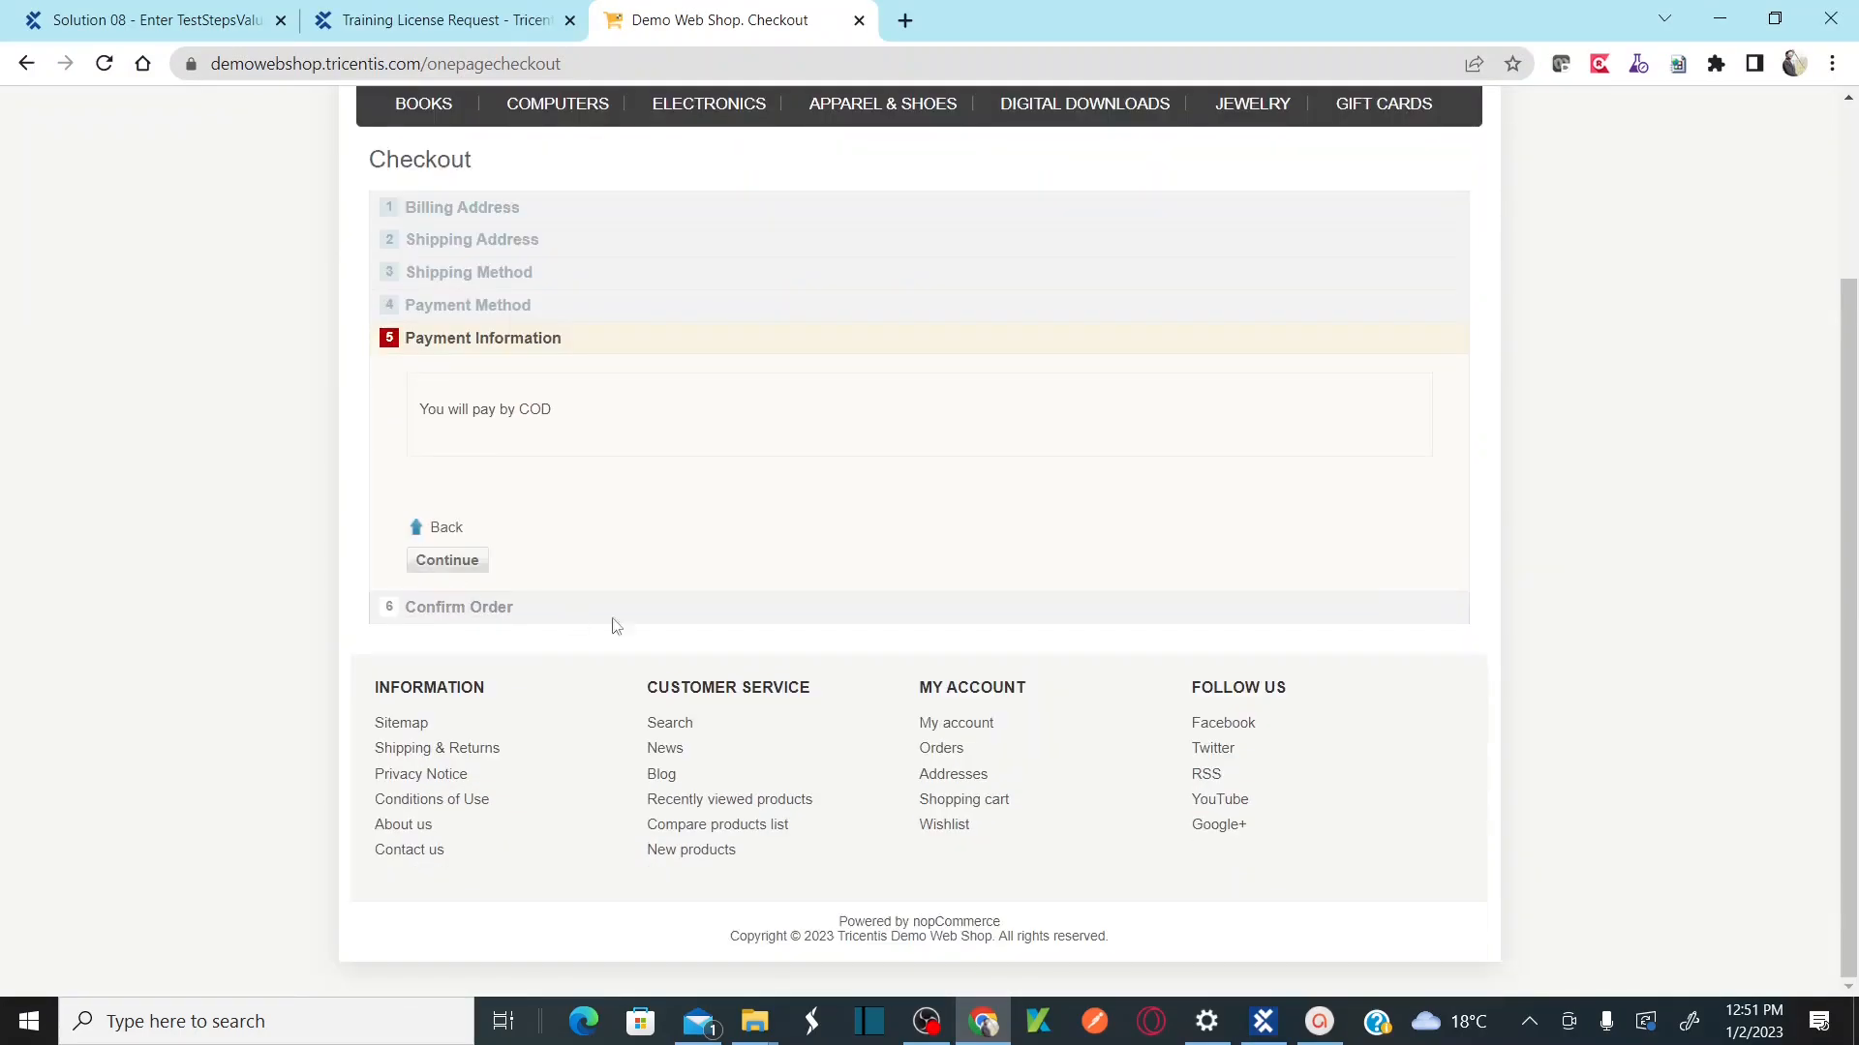
{"action": "left_click", "coordinate": [464, 567]}
{"action": "key", "text": "alt+Tab"}
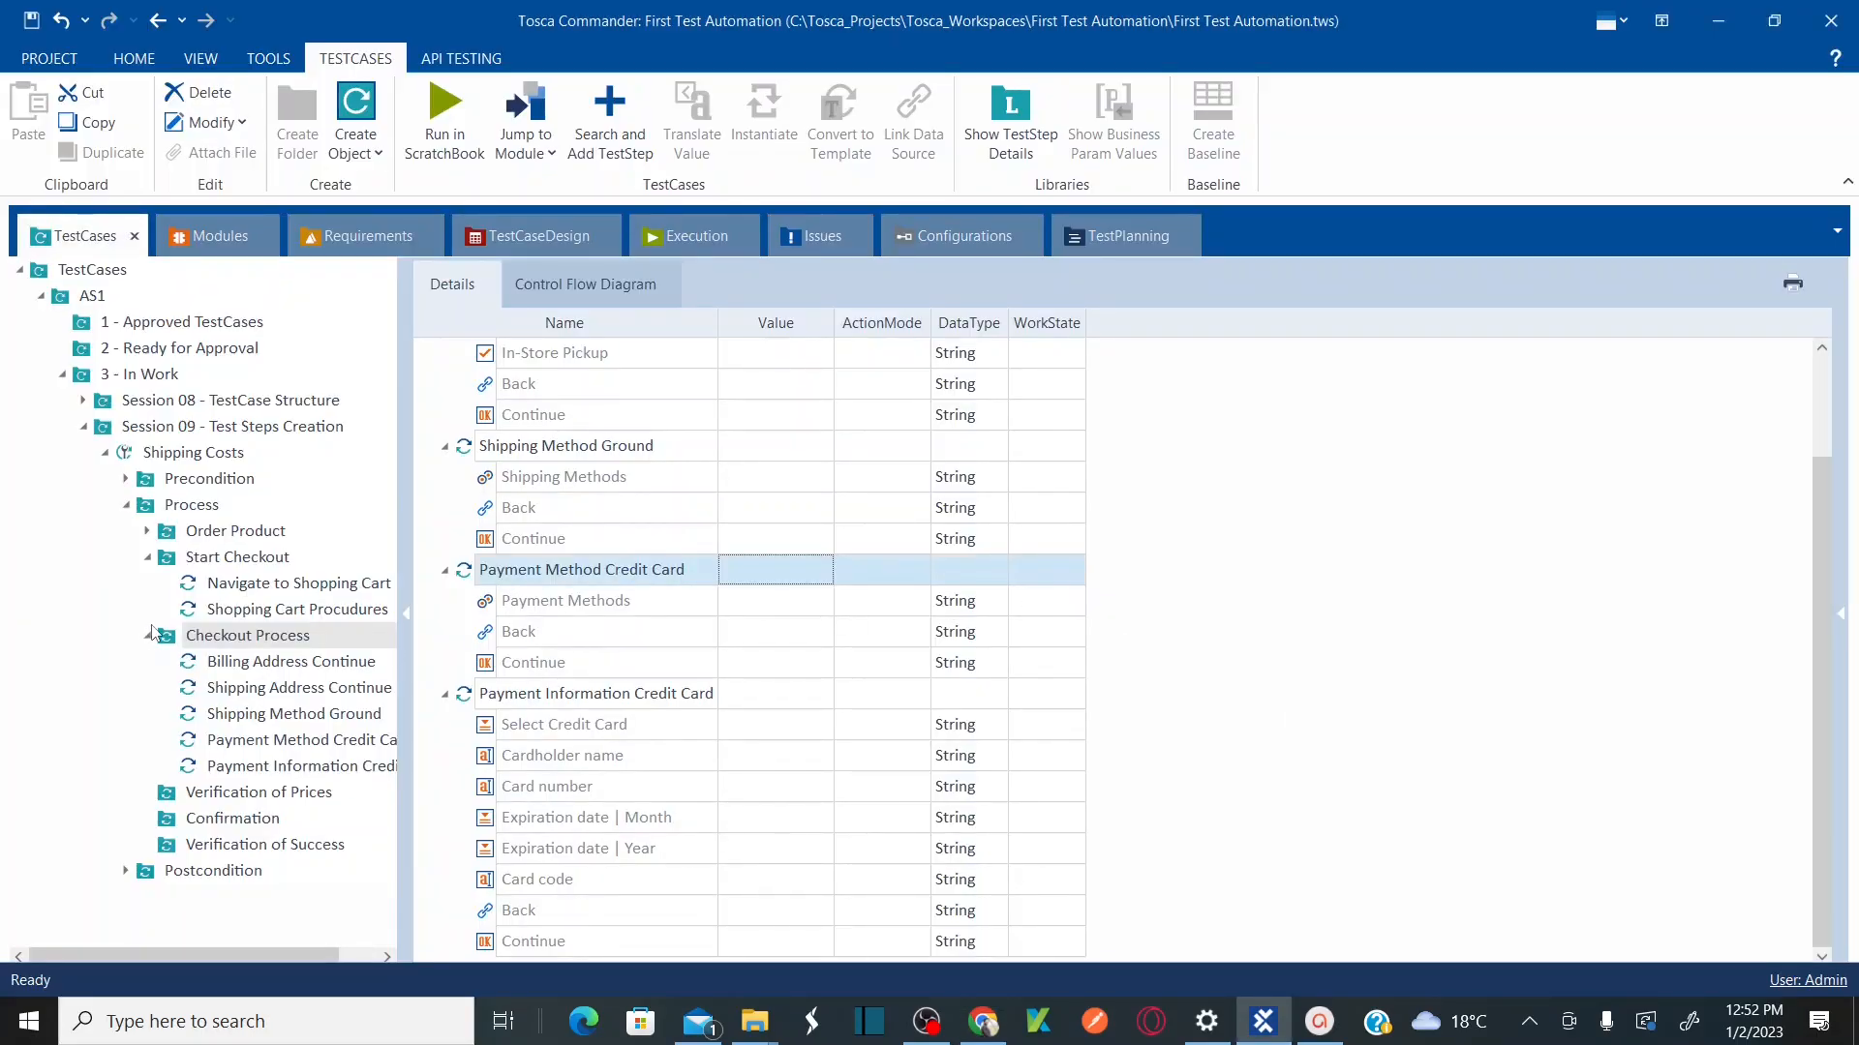
Step: Collapse the Checkout Process and Start Checkout folders and select the Verification of Prices folder
{"action": "left_click", "coordinate": [148, 636]}
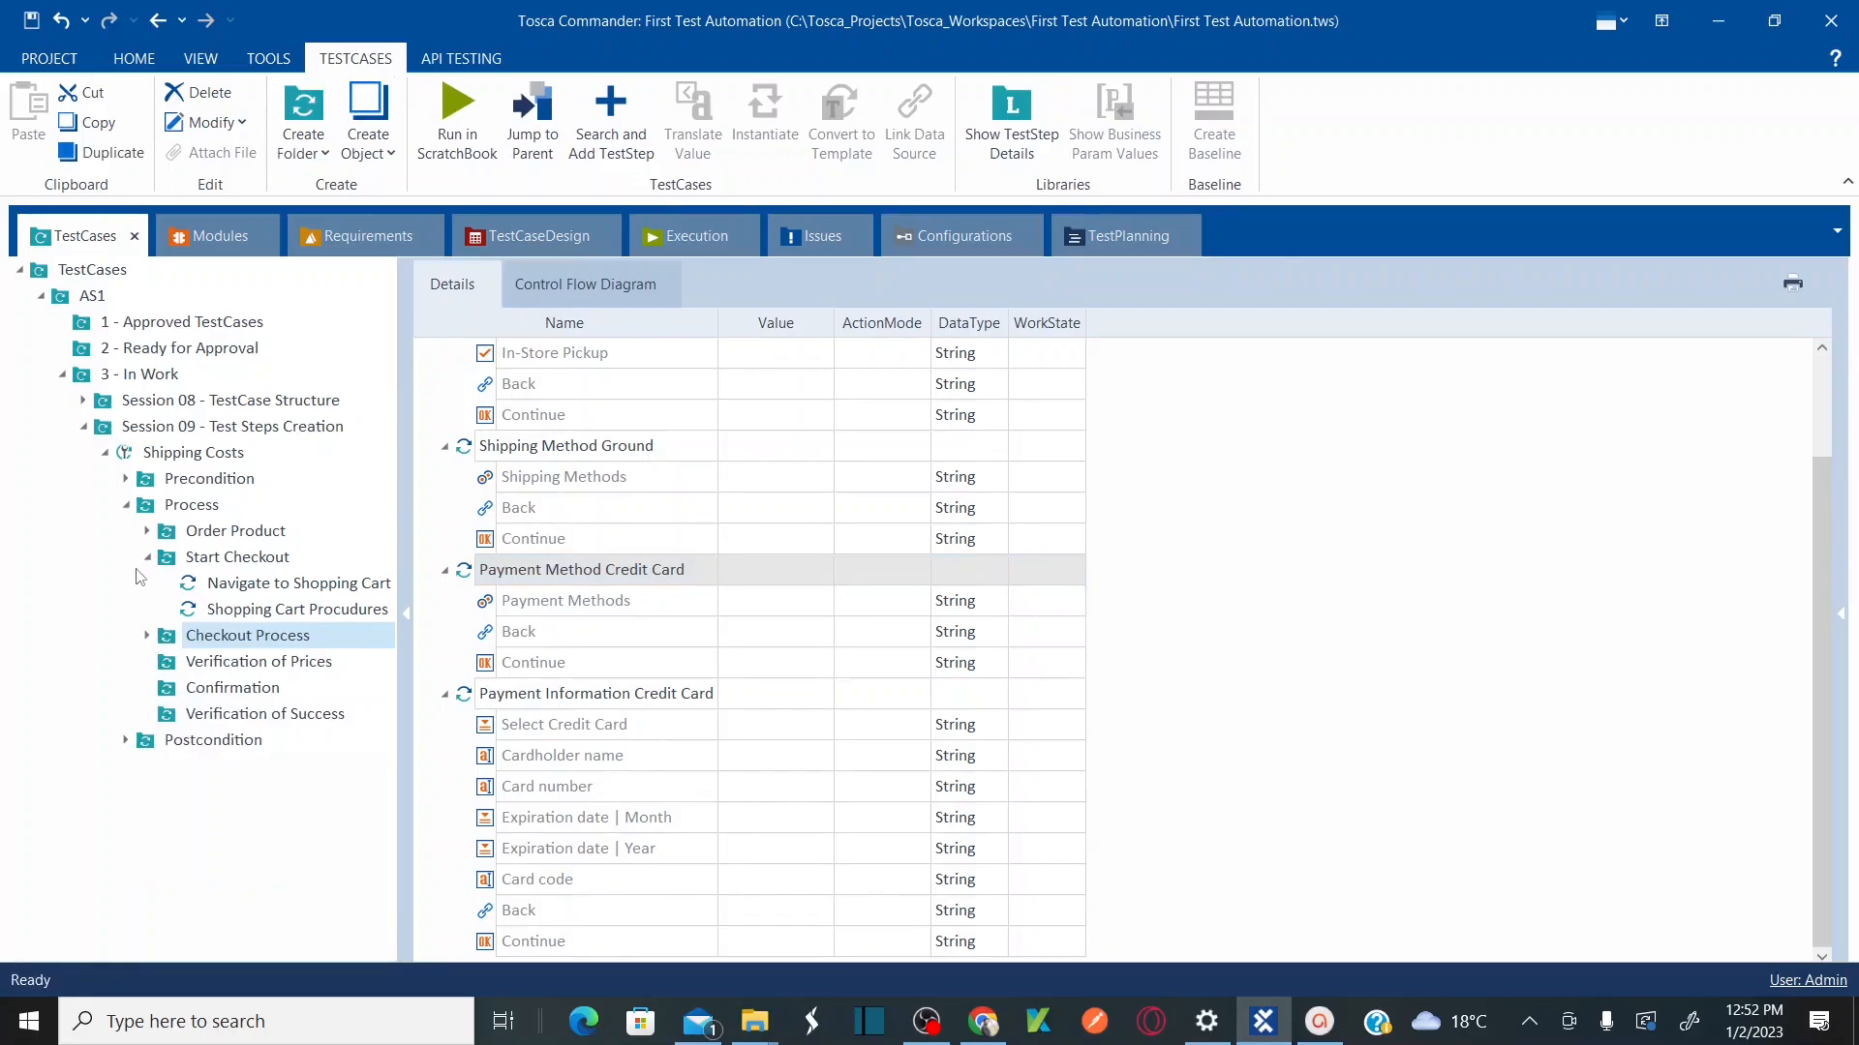
{"action": "left_click", "coordinate": [147, 558]}
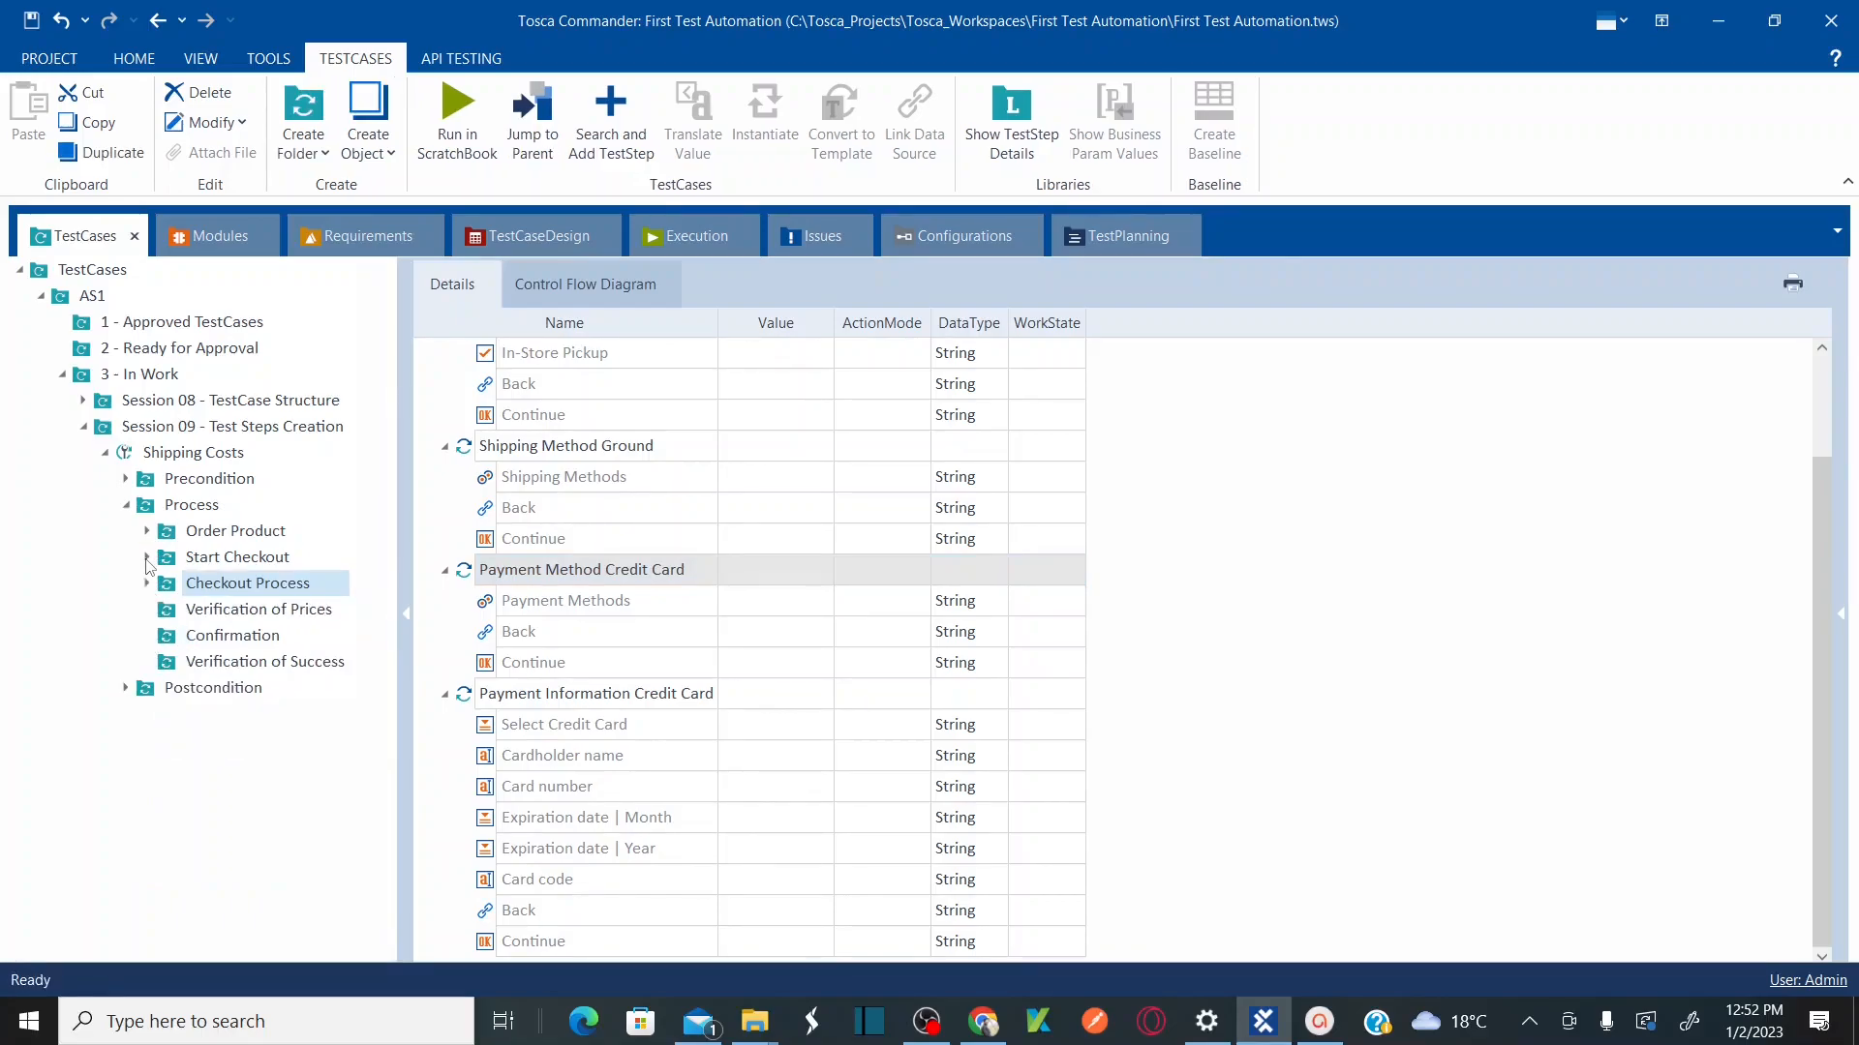
{"action": "left_click", "coordinate": [262, 618]}
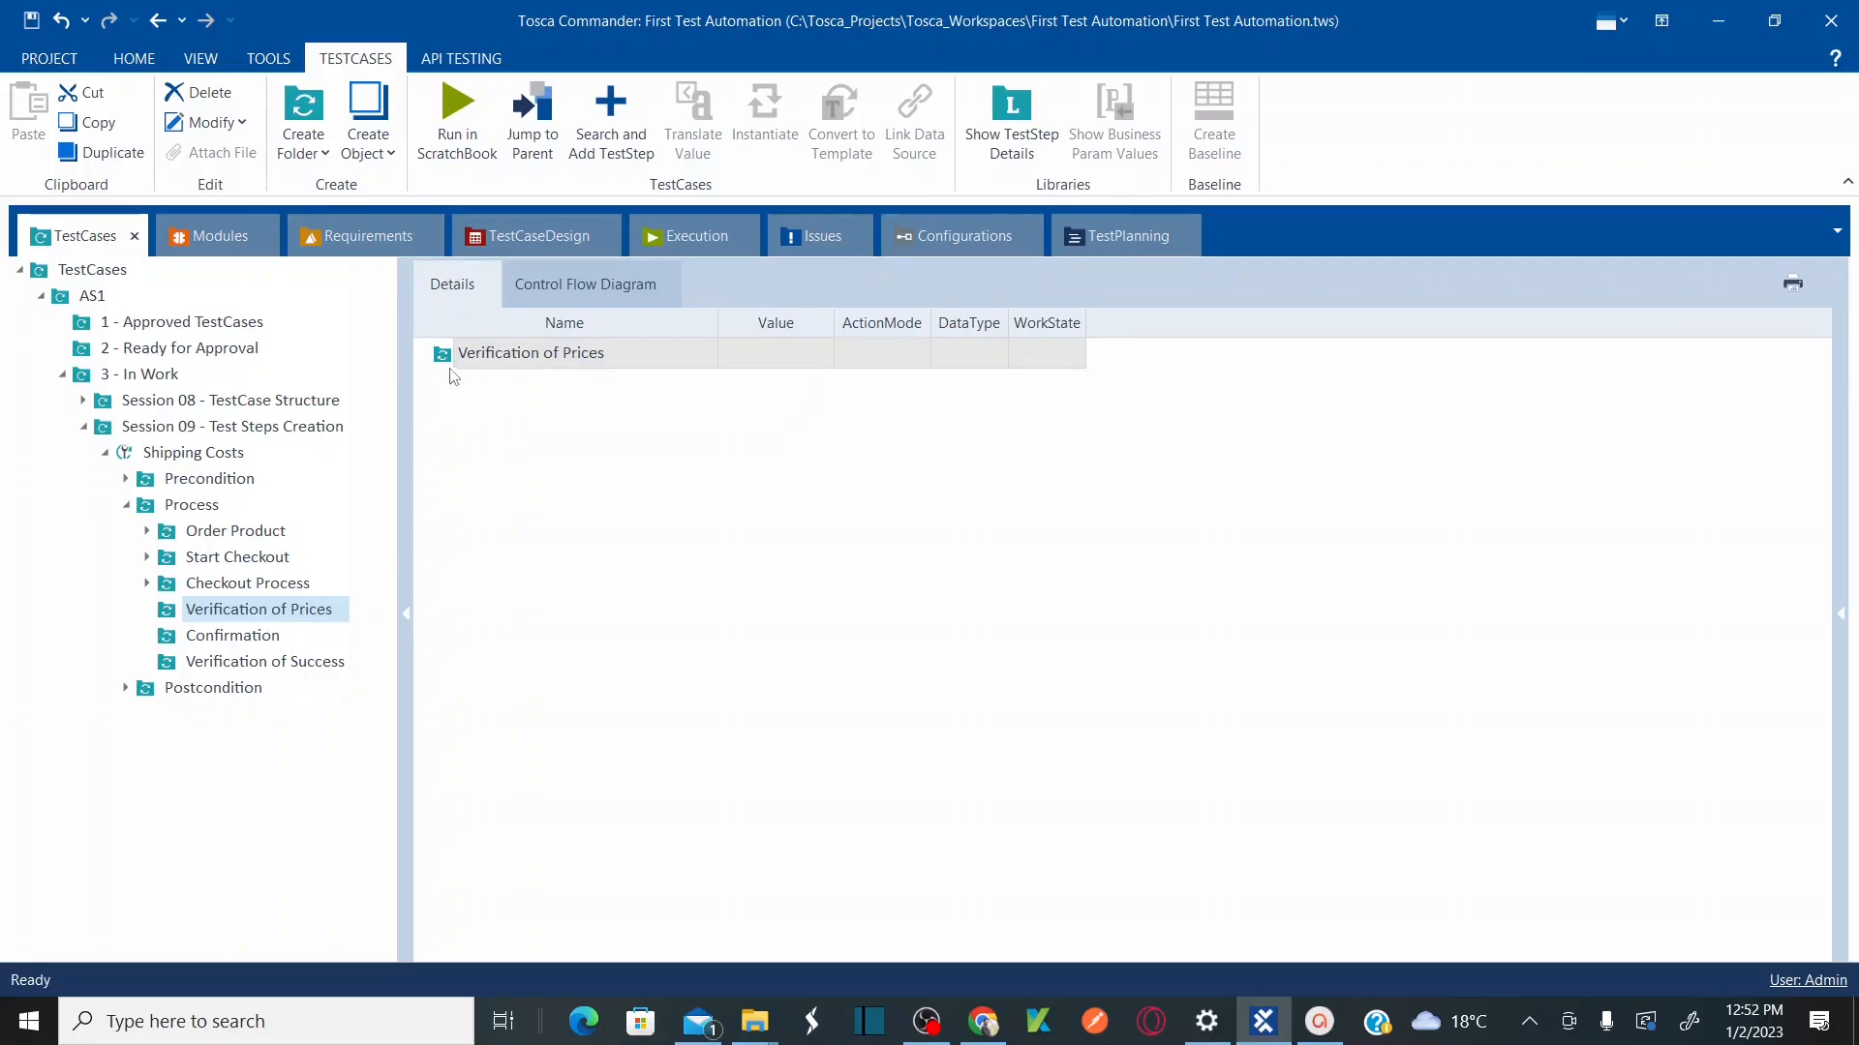
{"action": "left_click", "coordinate": [242, 639]}
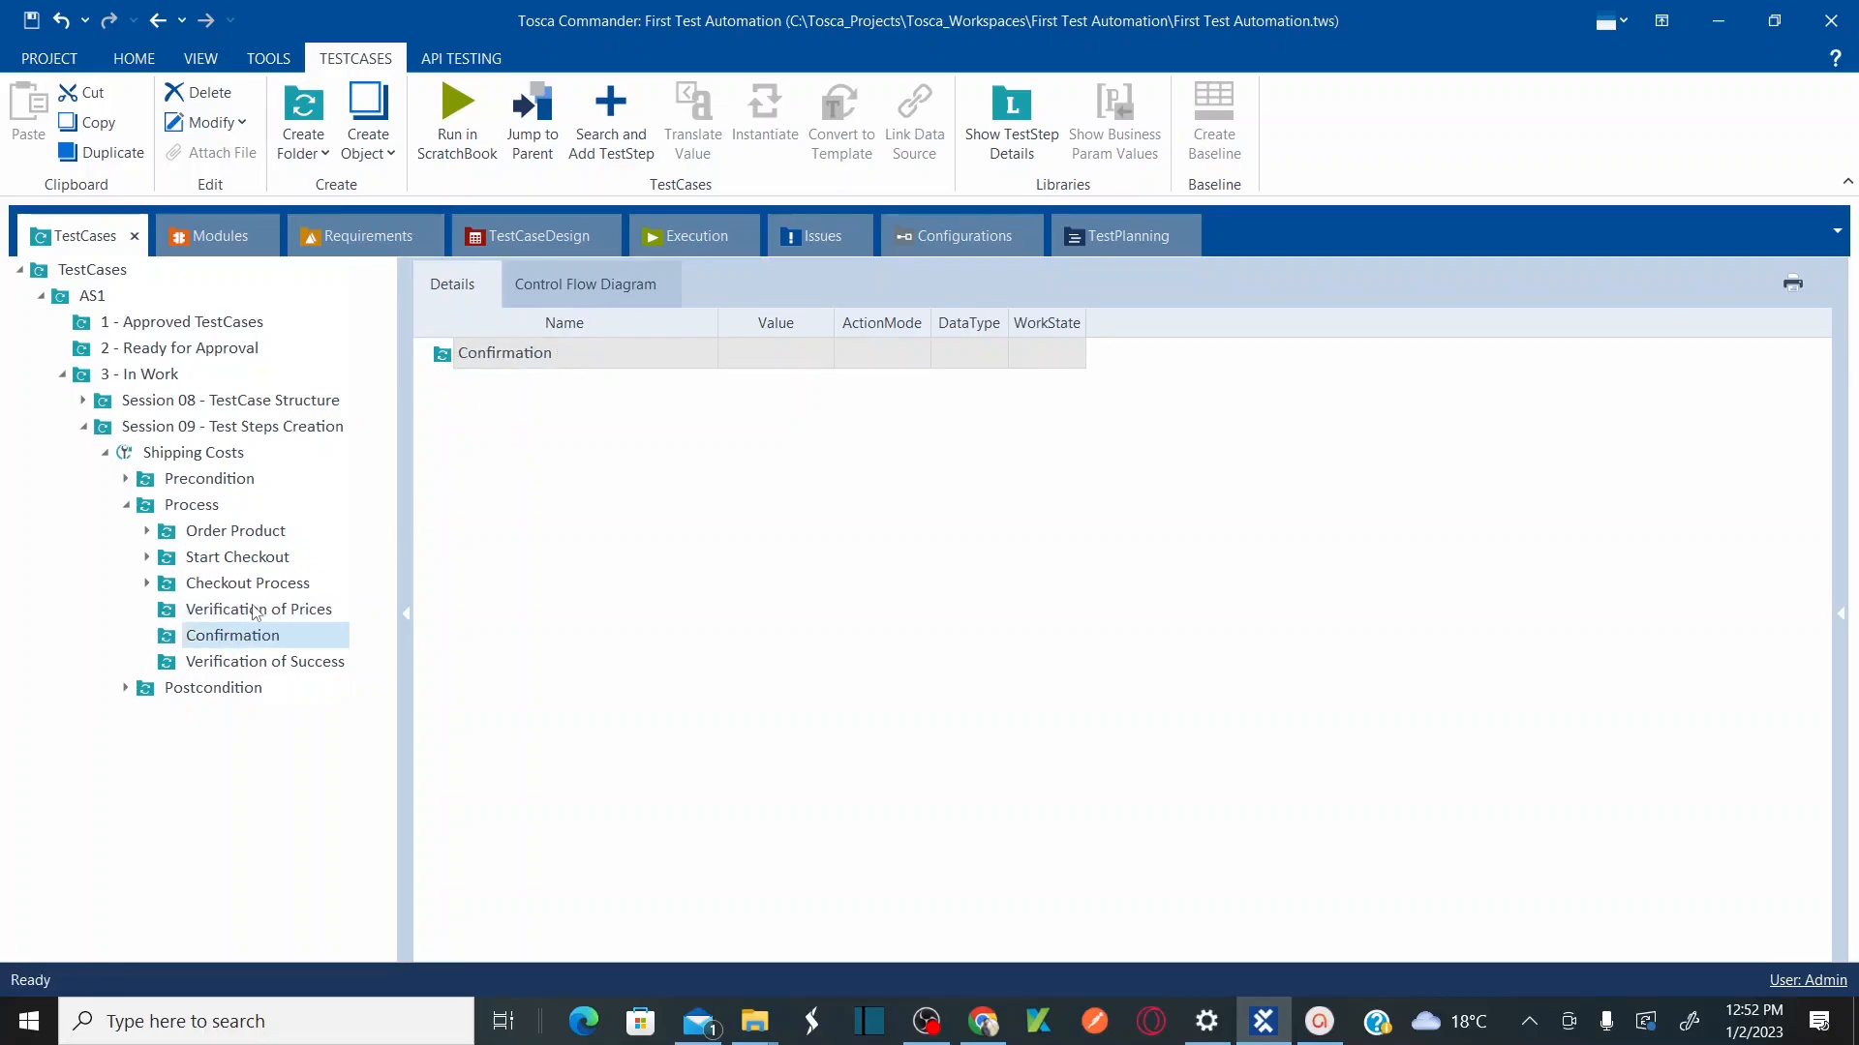
{"action": "left_click", "coordinate": [256, 611]}
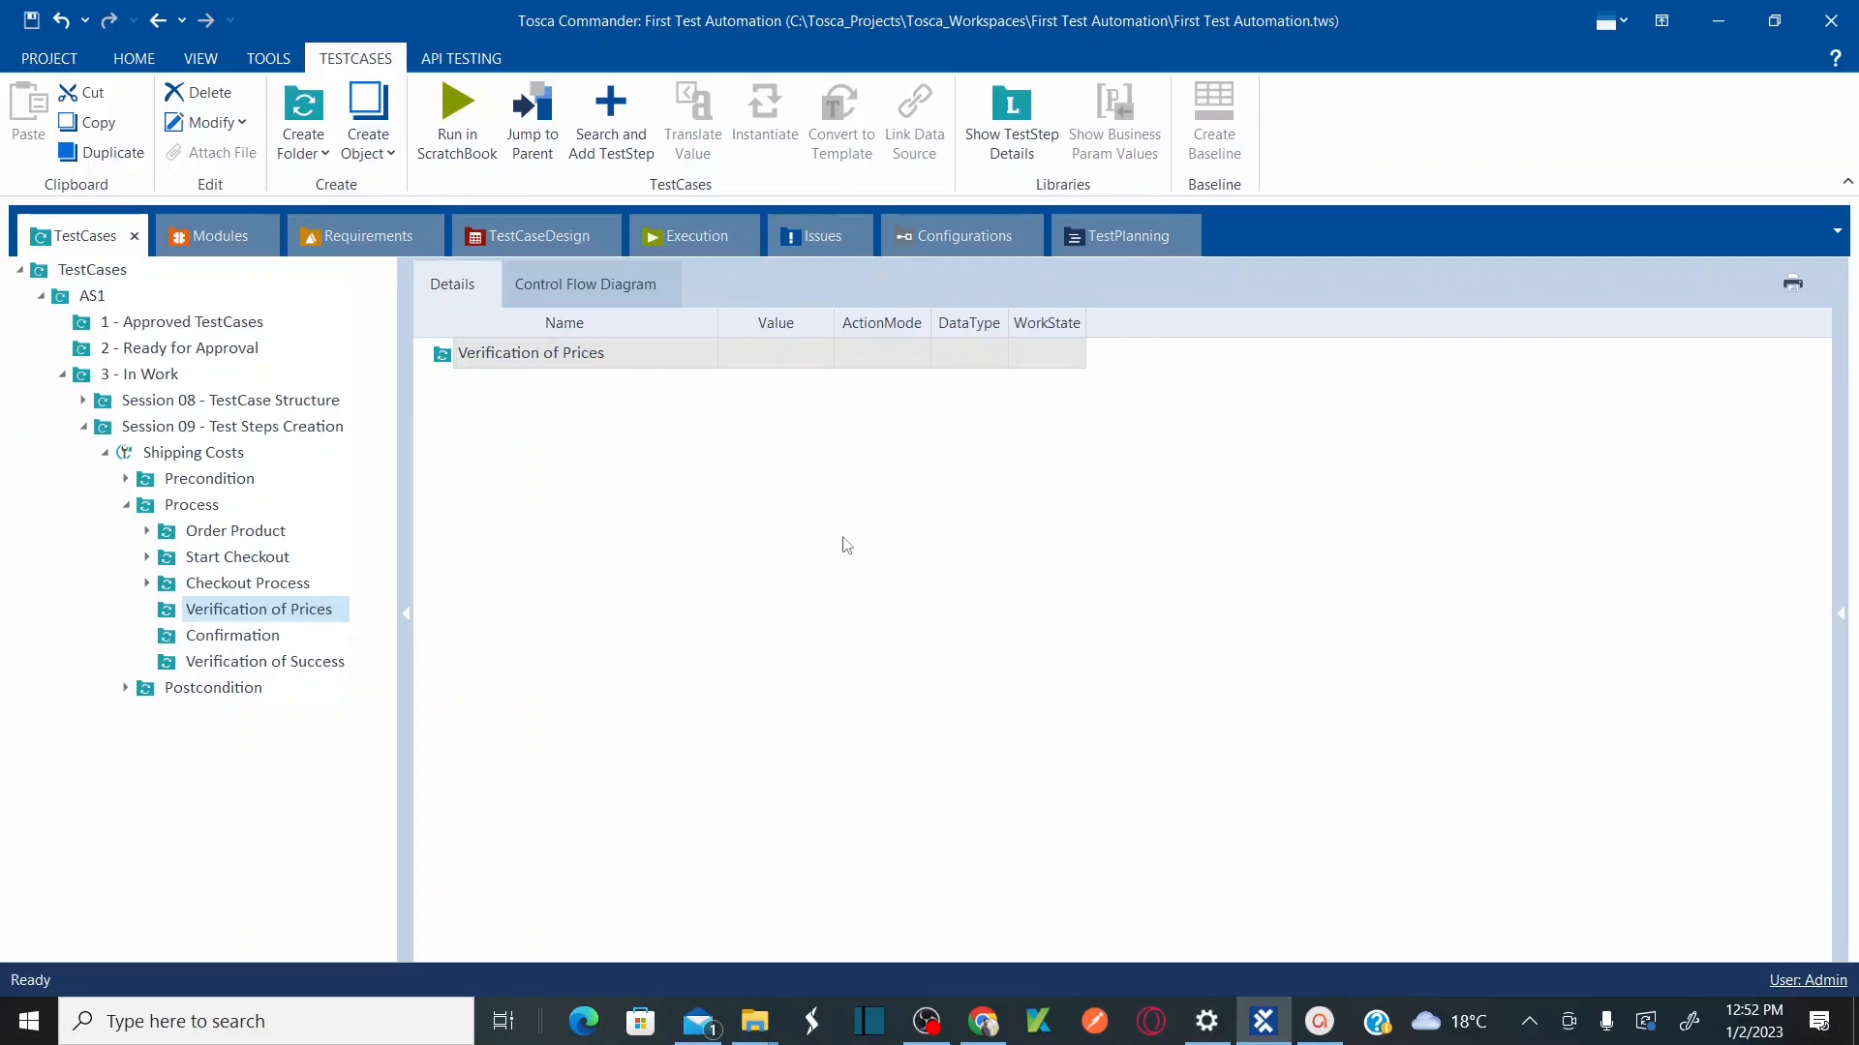
Step: Switch to the Demo Web Shop to examine the prices on the Confirm Order page, then return to Tosca Commander
{"action": "key", "text": "alt+Tab"}
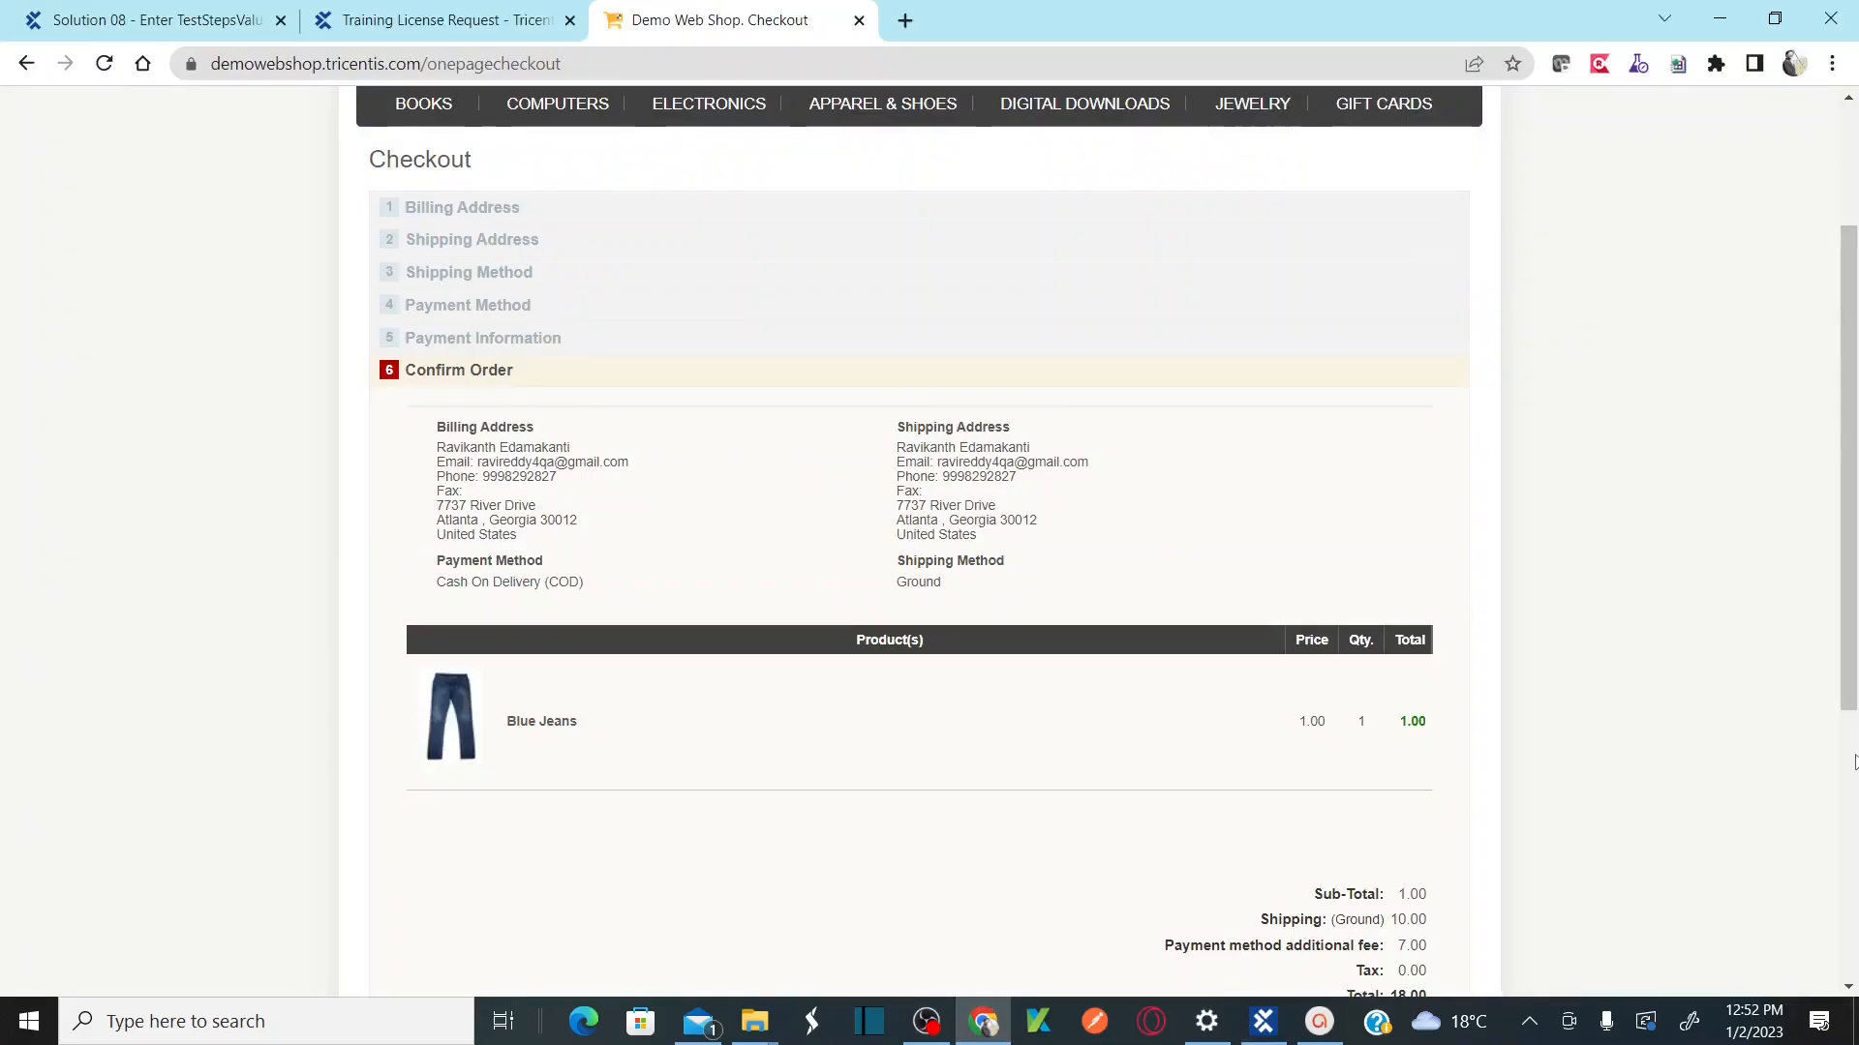
{"action": "scroll", "coordinate": [1338, 605], "scroll_direction": "down", "scroll_amount": 5}
{"action": "key", "text": "alt+Tab"}
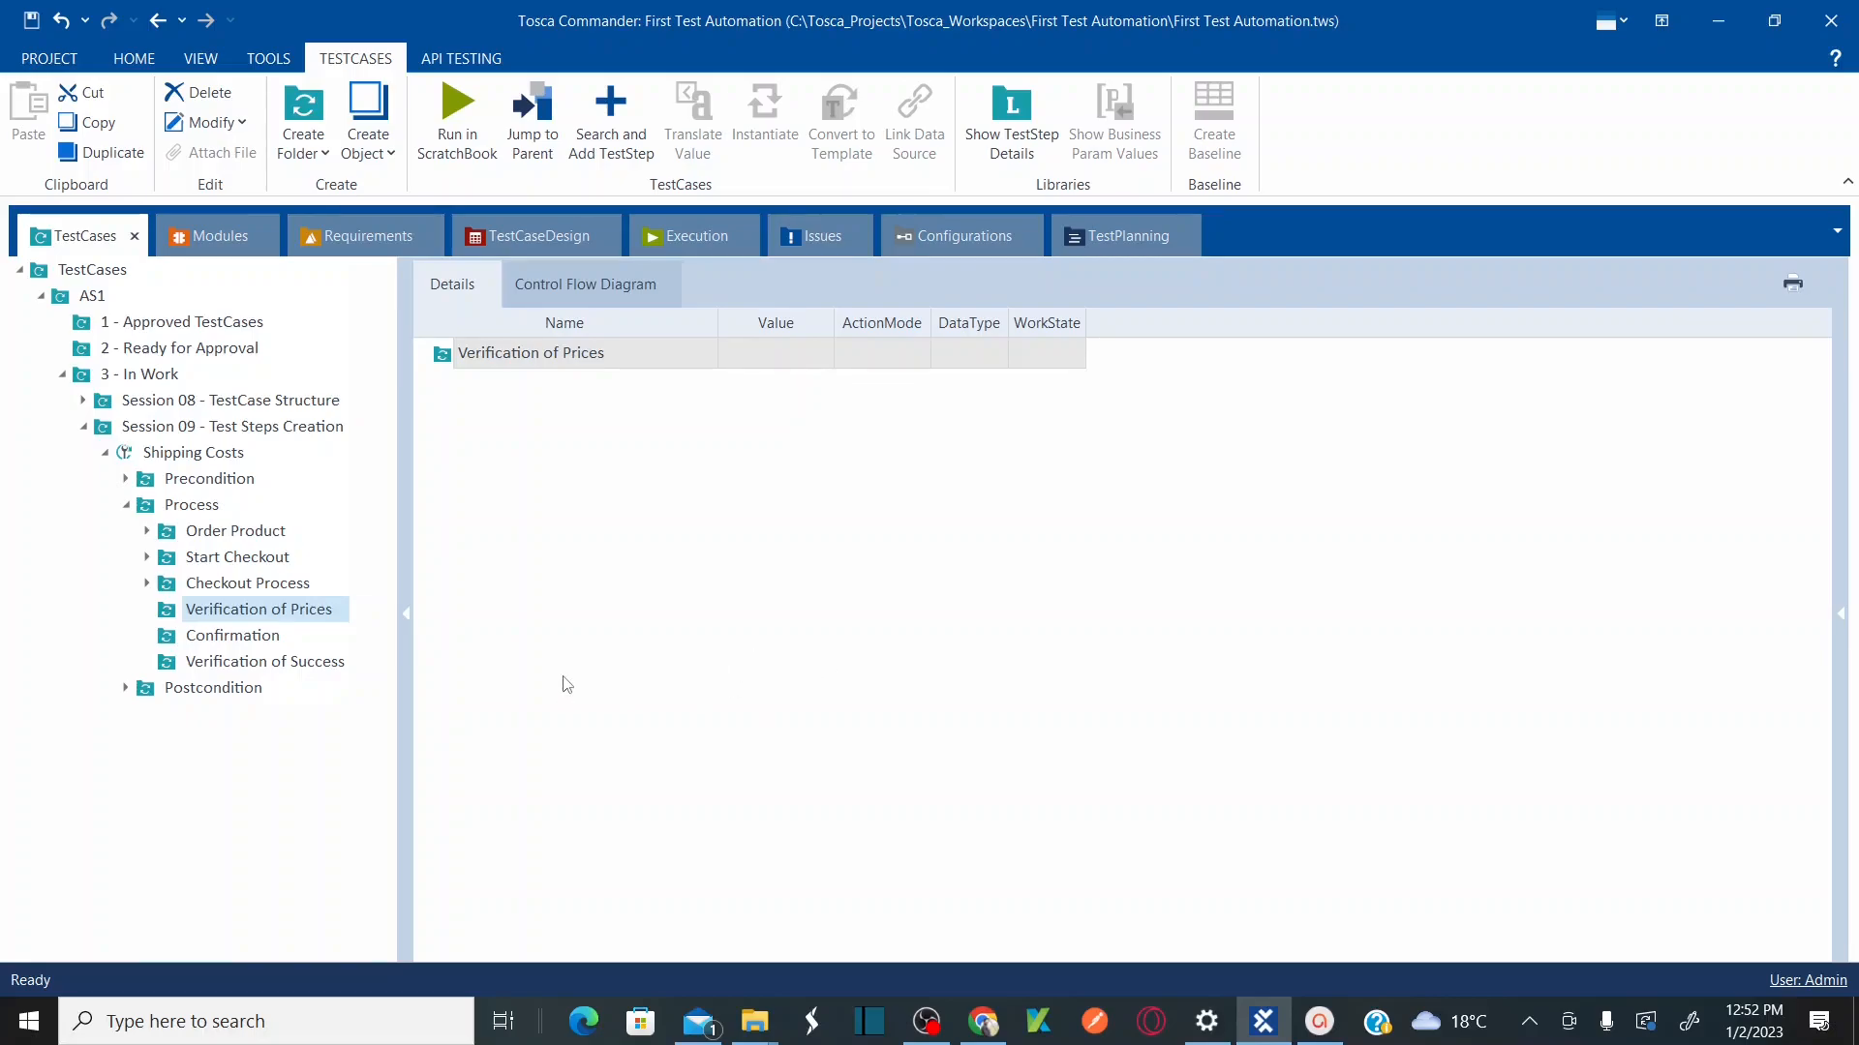
Step: Search for "confi" and add the WebShop | Confirm Order module as a test step under Confirmation
{"action": "left_click", "coordinate": [244, 641]}
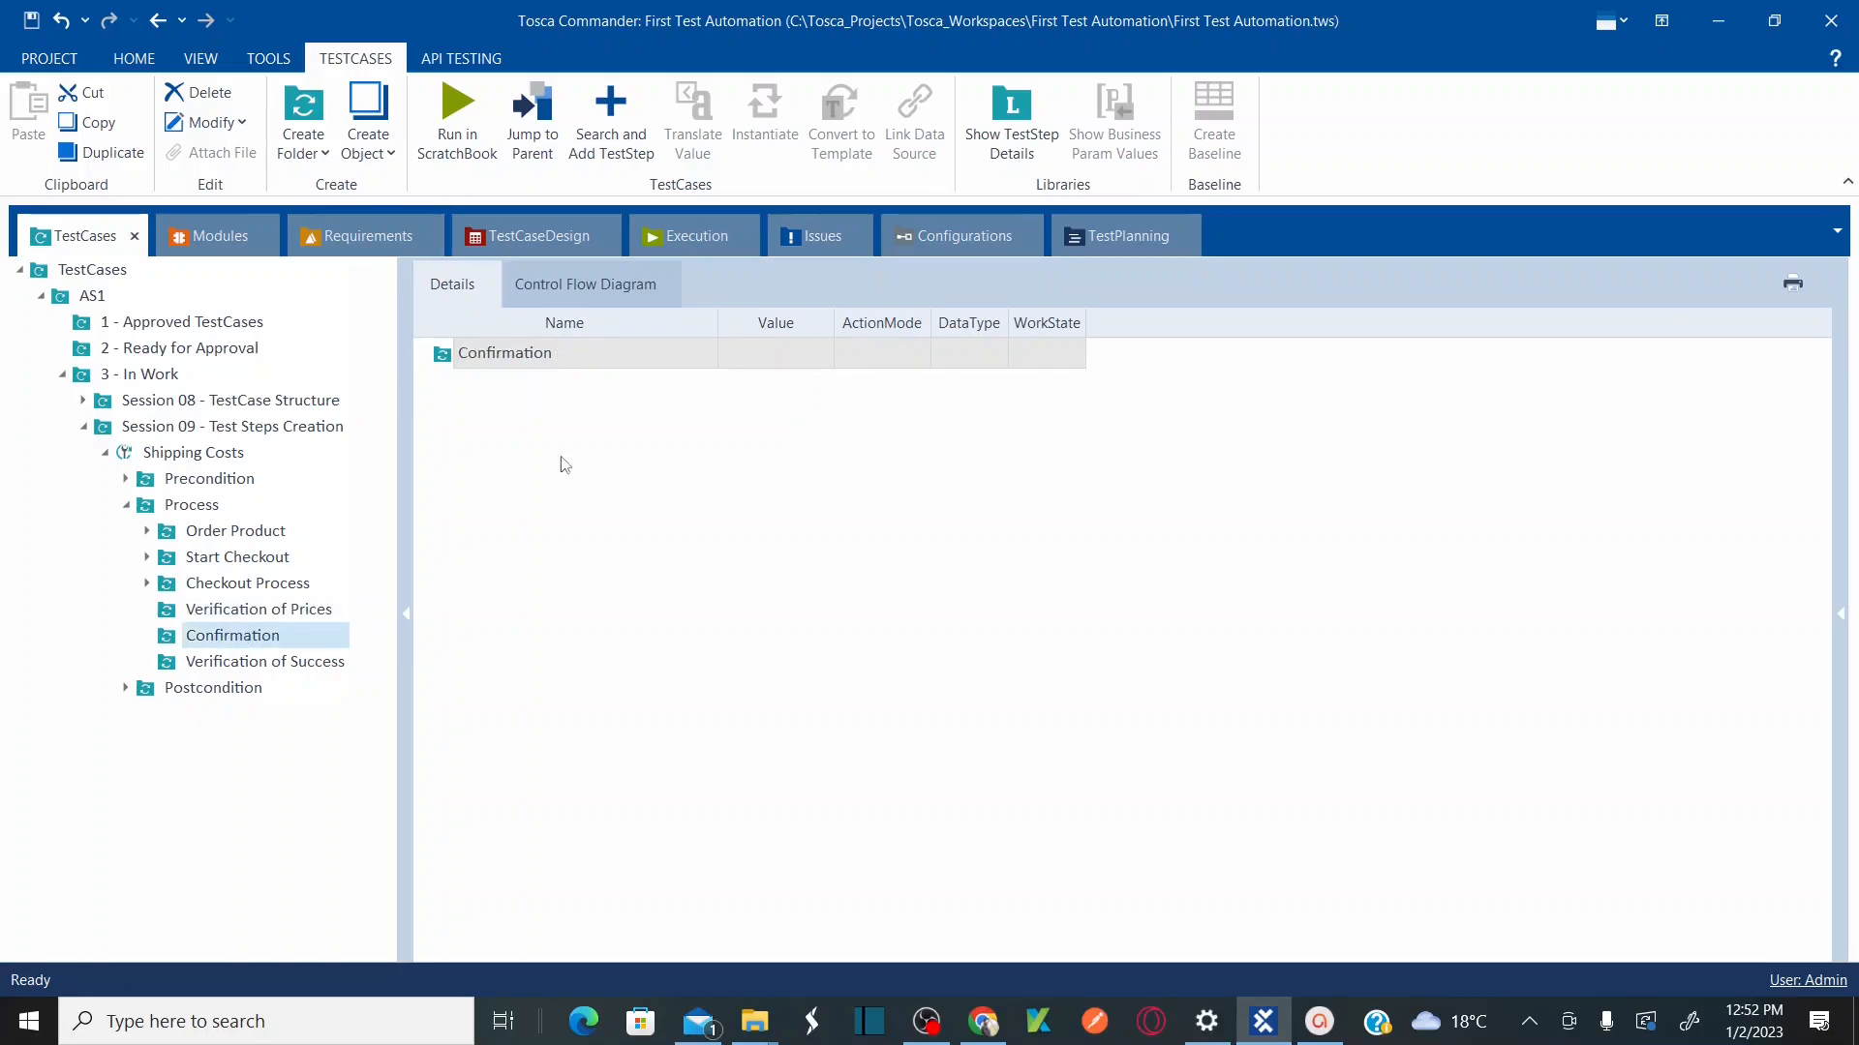
{"action": "key", "text": "ctrl+t"}
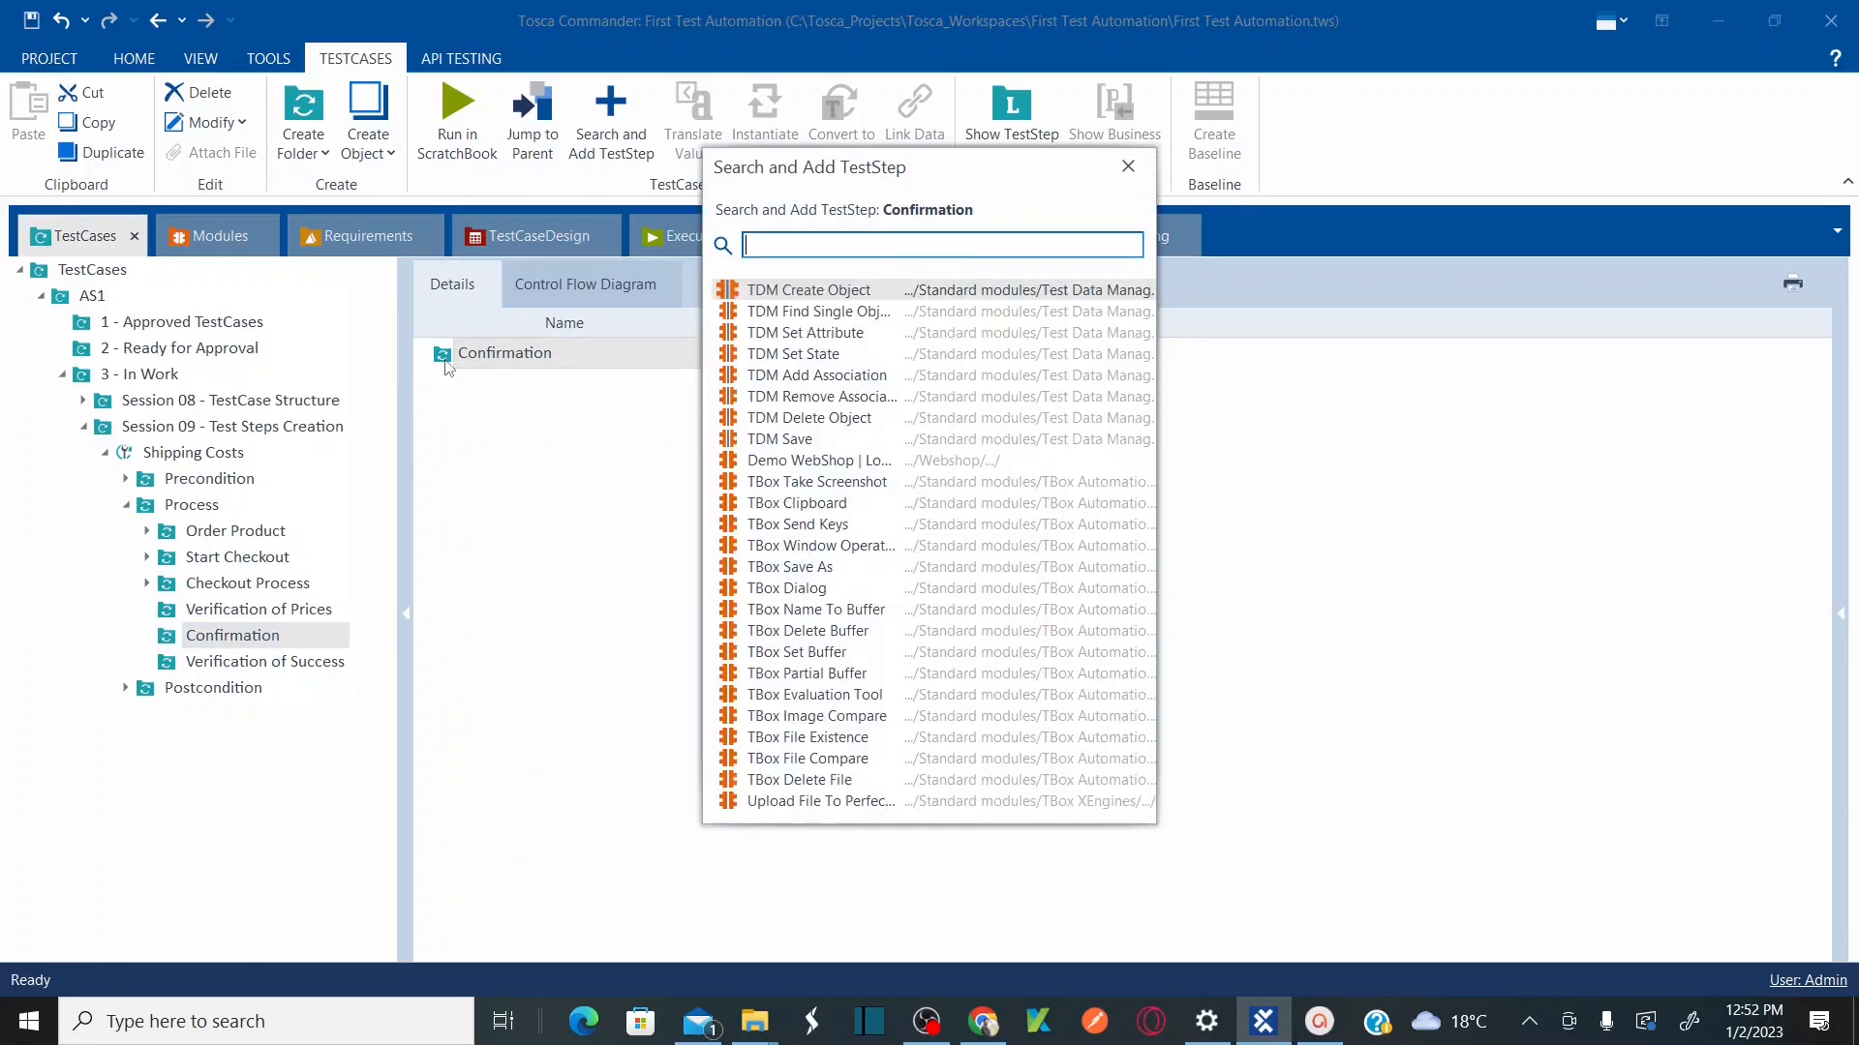
{"action": "type", "text": "confi"}
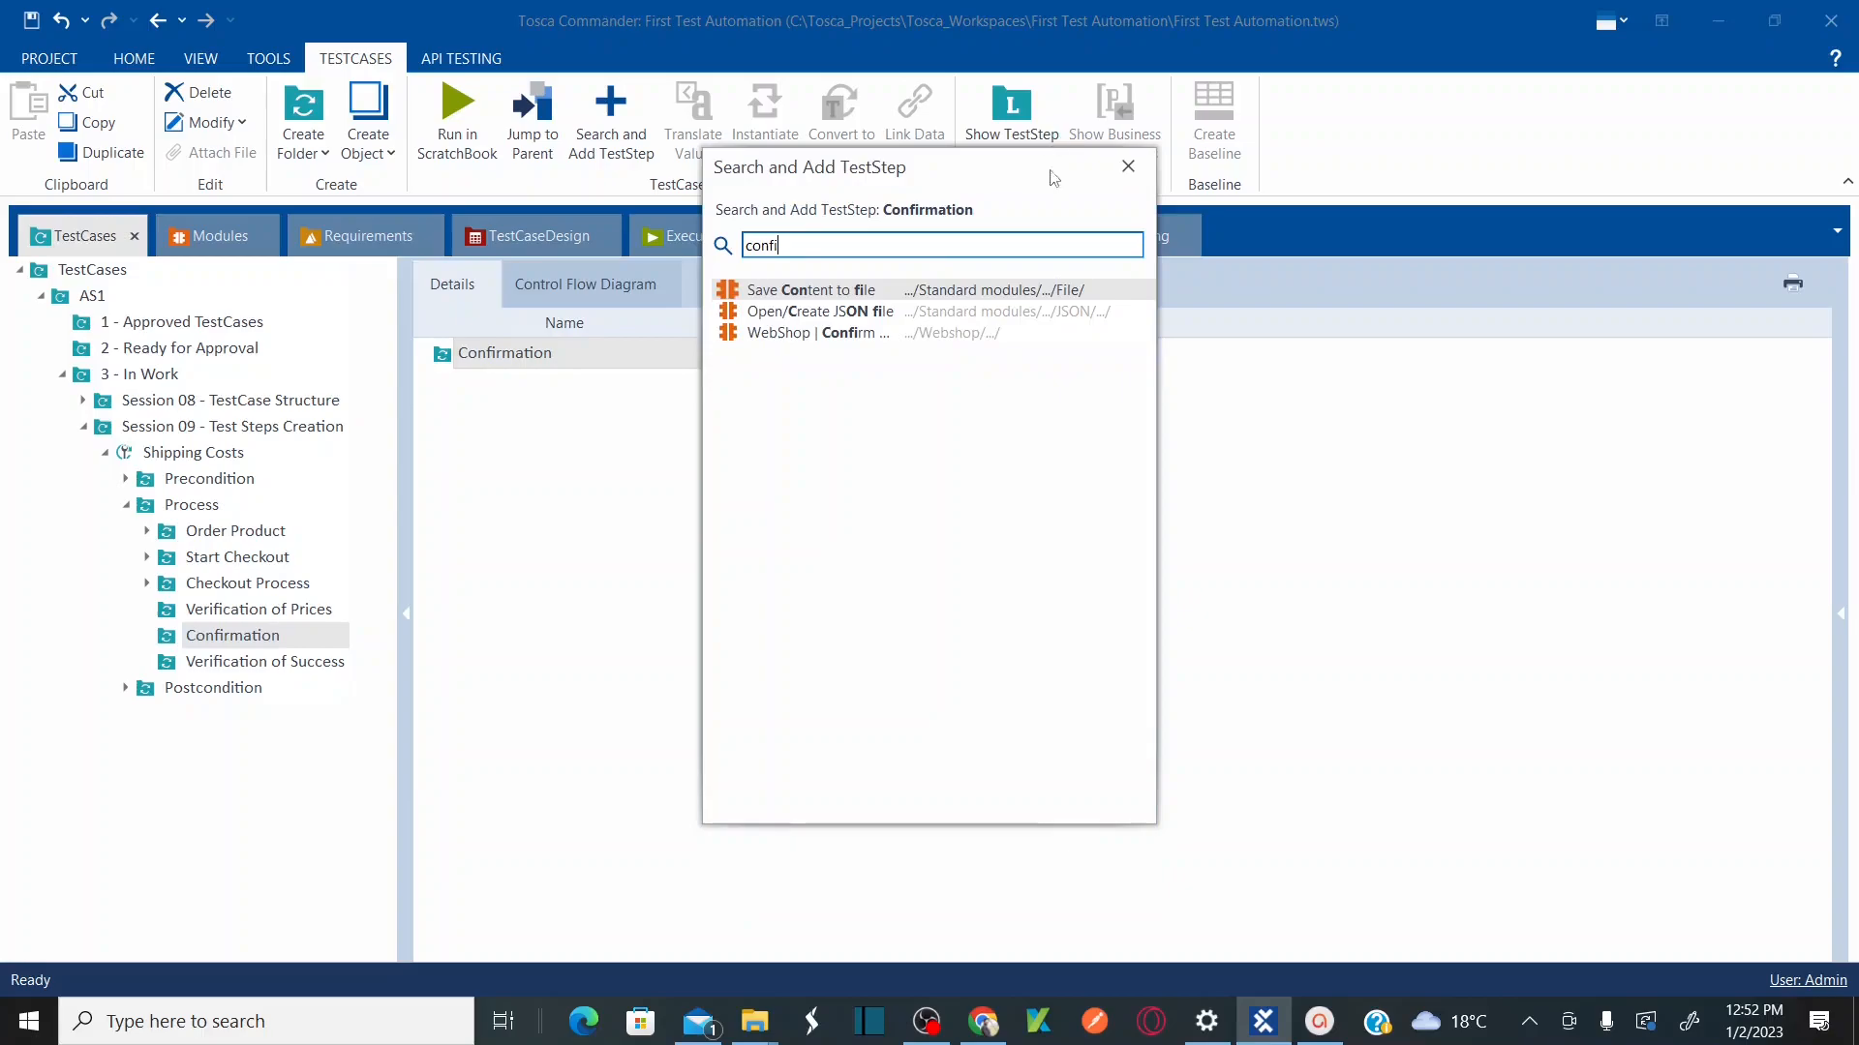
{"action": "left_click", "coordinate": [849, 333]}
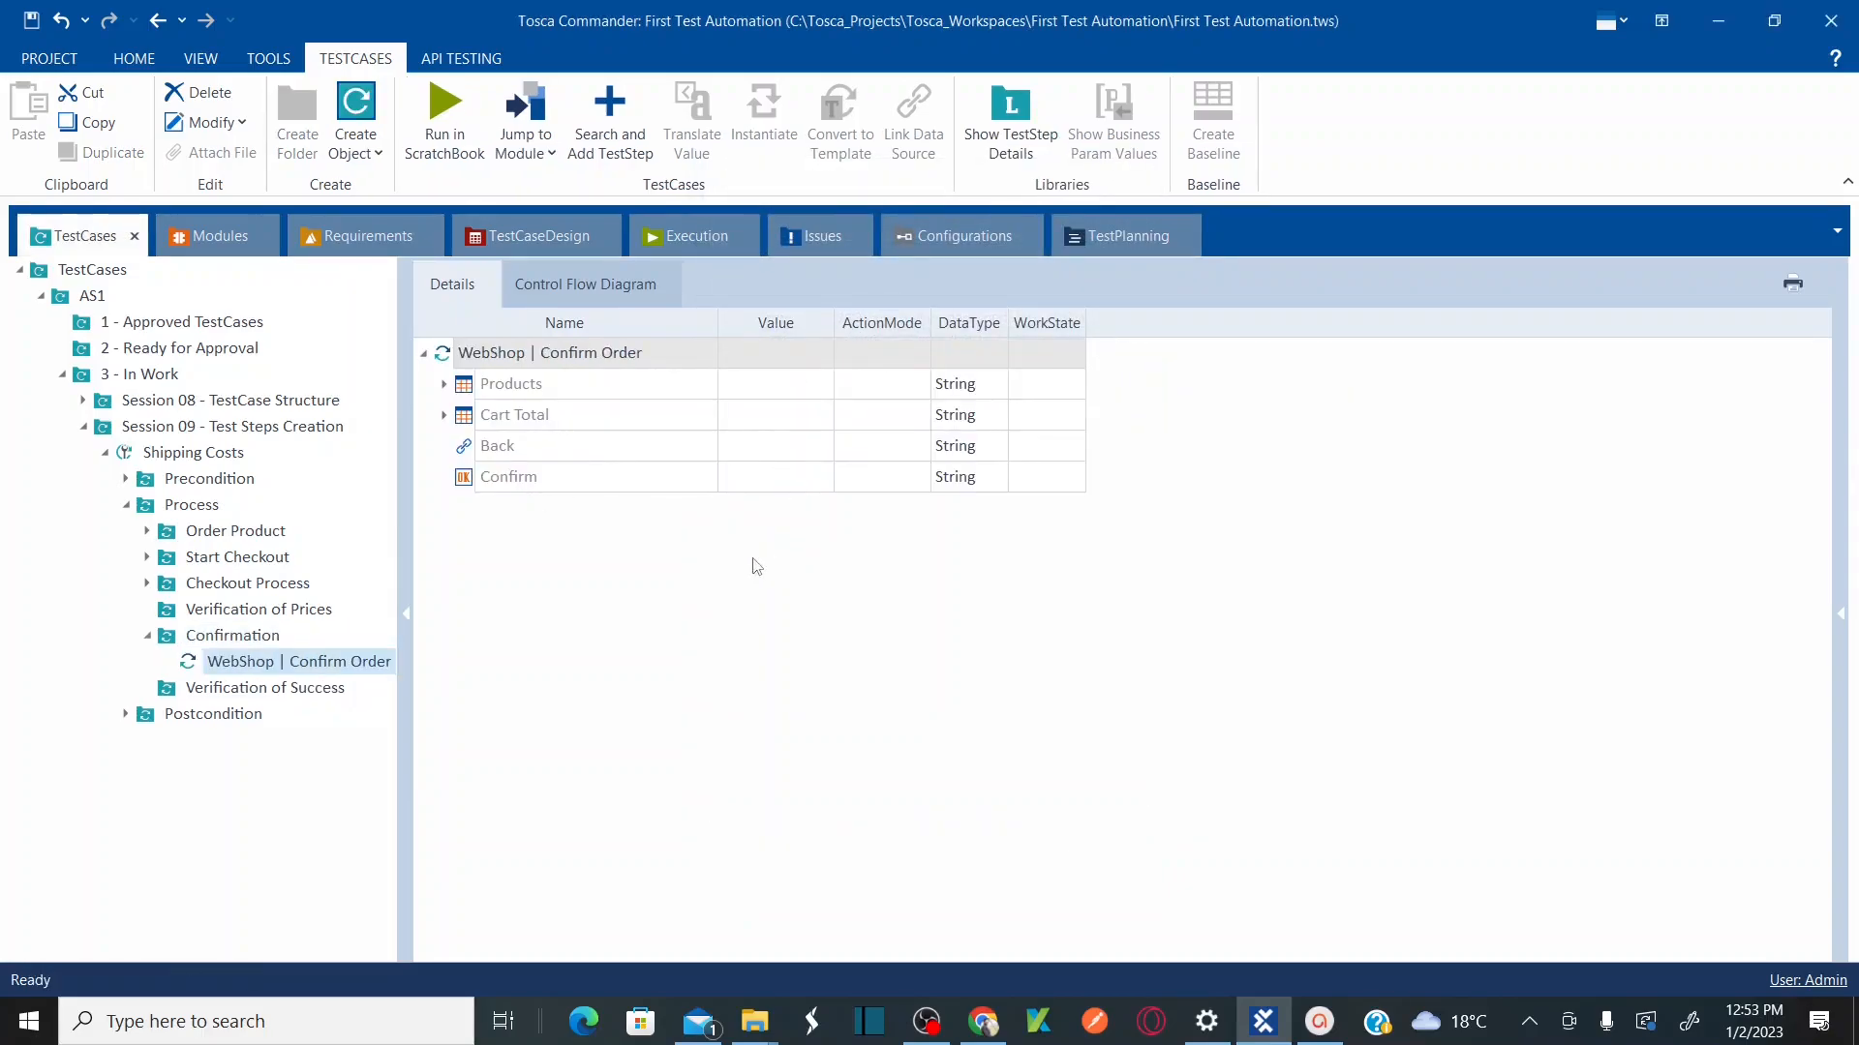
Step: Compare the Confirm Order module's controls with the product, totals, Back and Confirm elements on the Demo Web Shop page
{"action": "key", "text": "alt+Tab"}
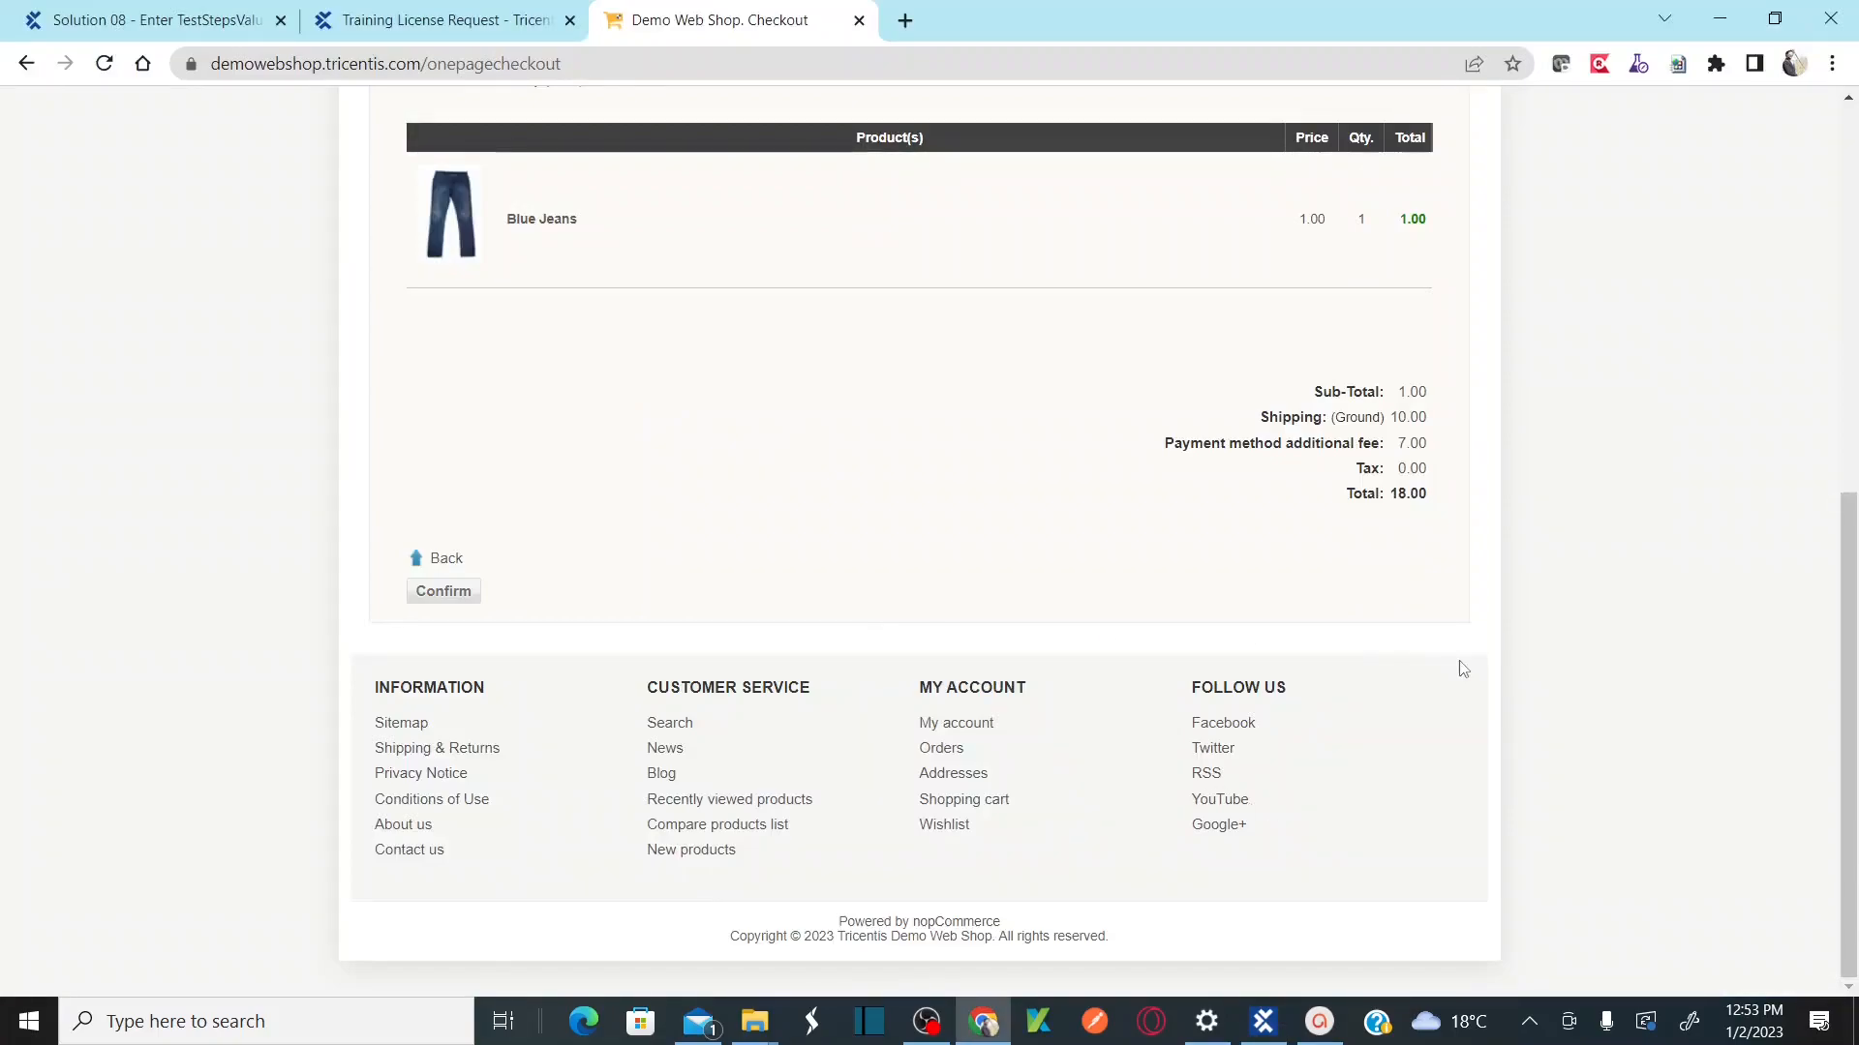
{"action": "left_click_drag", "start_coordinate": [1852, 581], "coordinate": [1849, 540]}
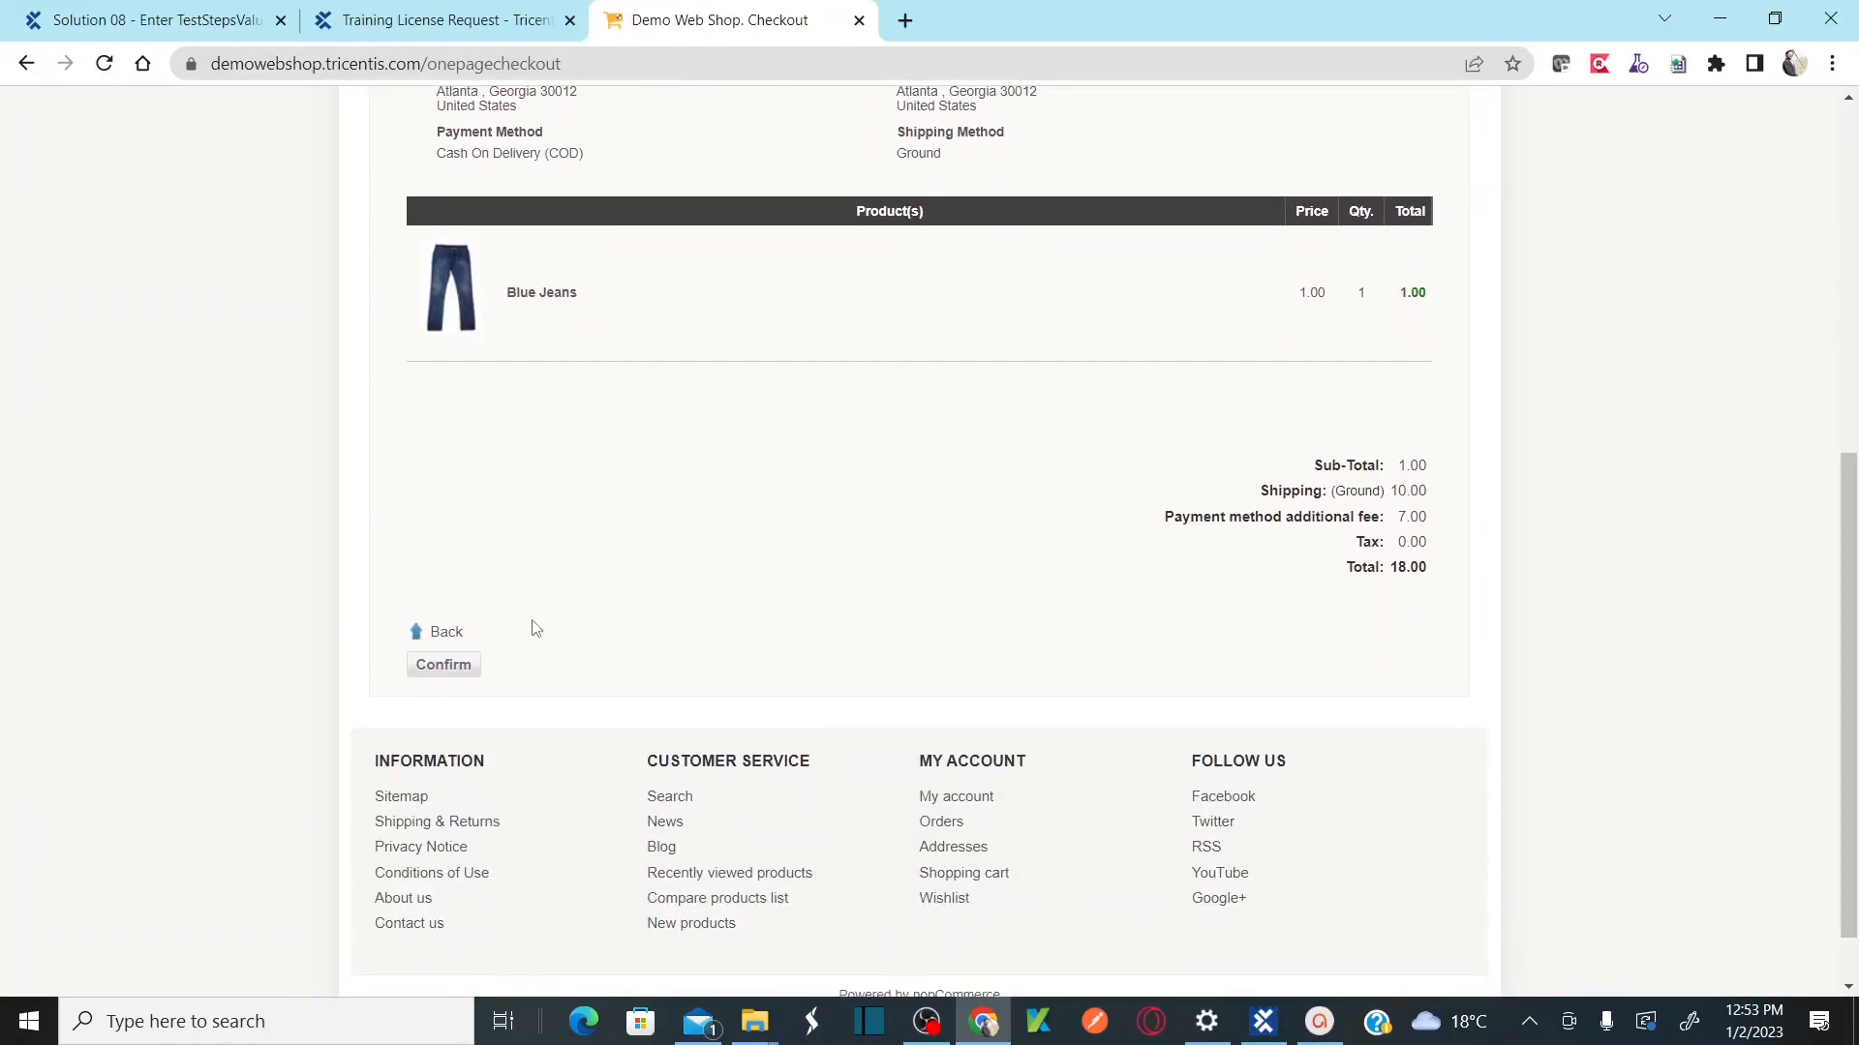
{"action": "key", "text": "alt+Tab"}
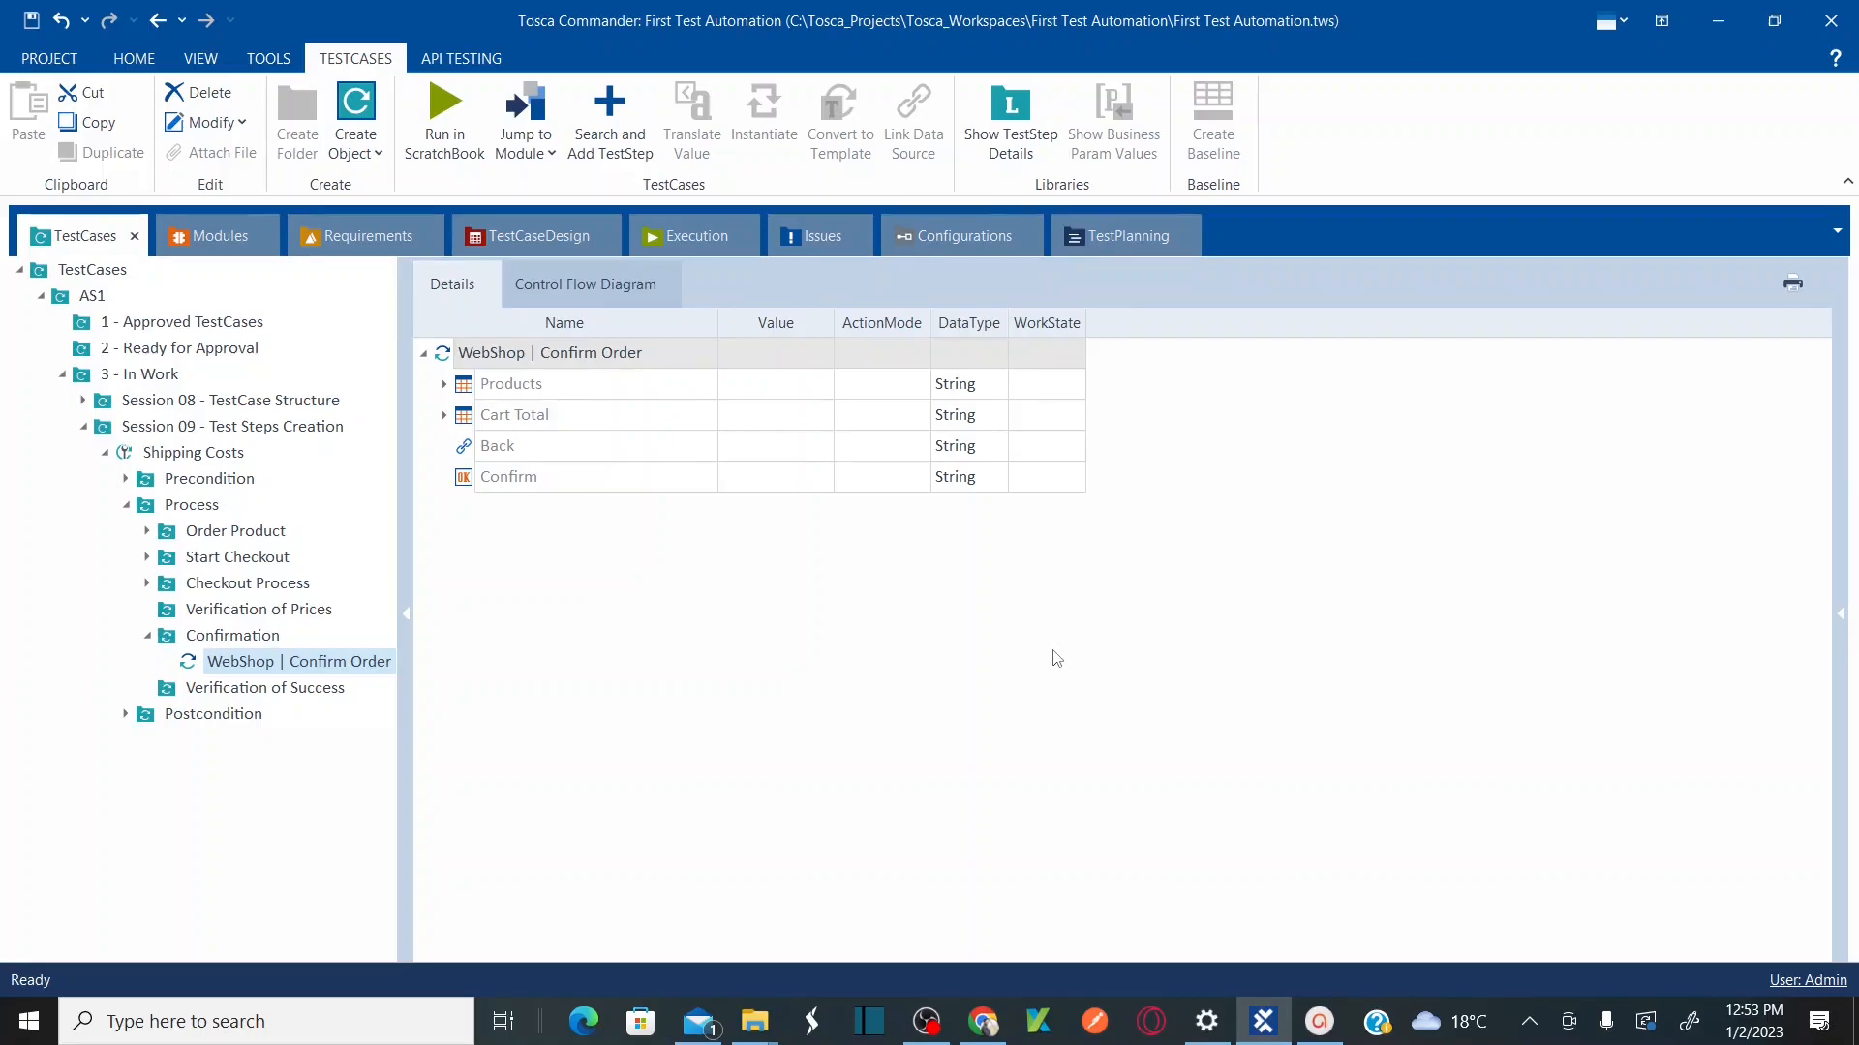
Step: Collapse Confirmation, search for "order" and add the WebShop | Order Successful module as a test step under Verification of Success
{"action": "left_click", "coordinate": [147, 637]}
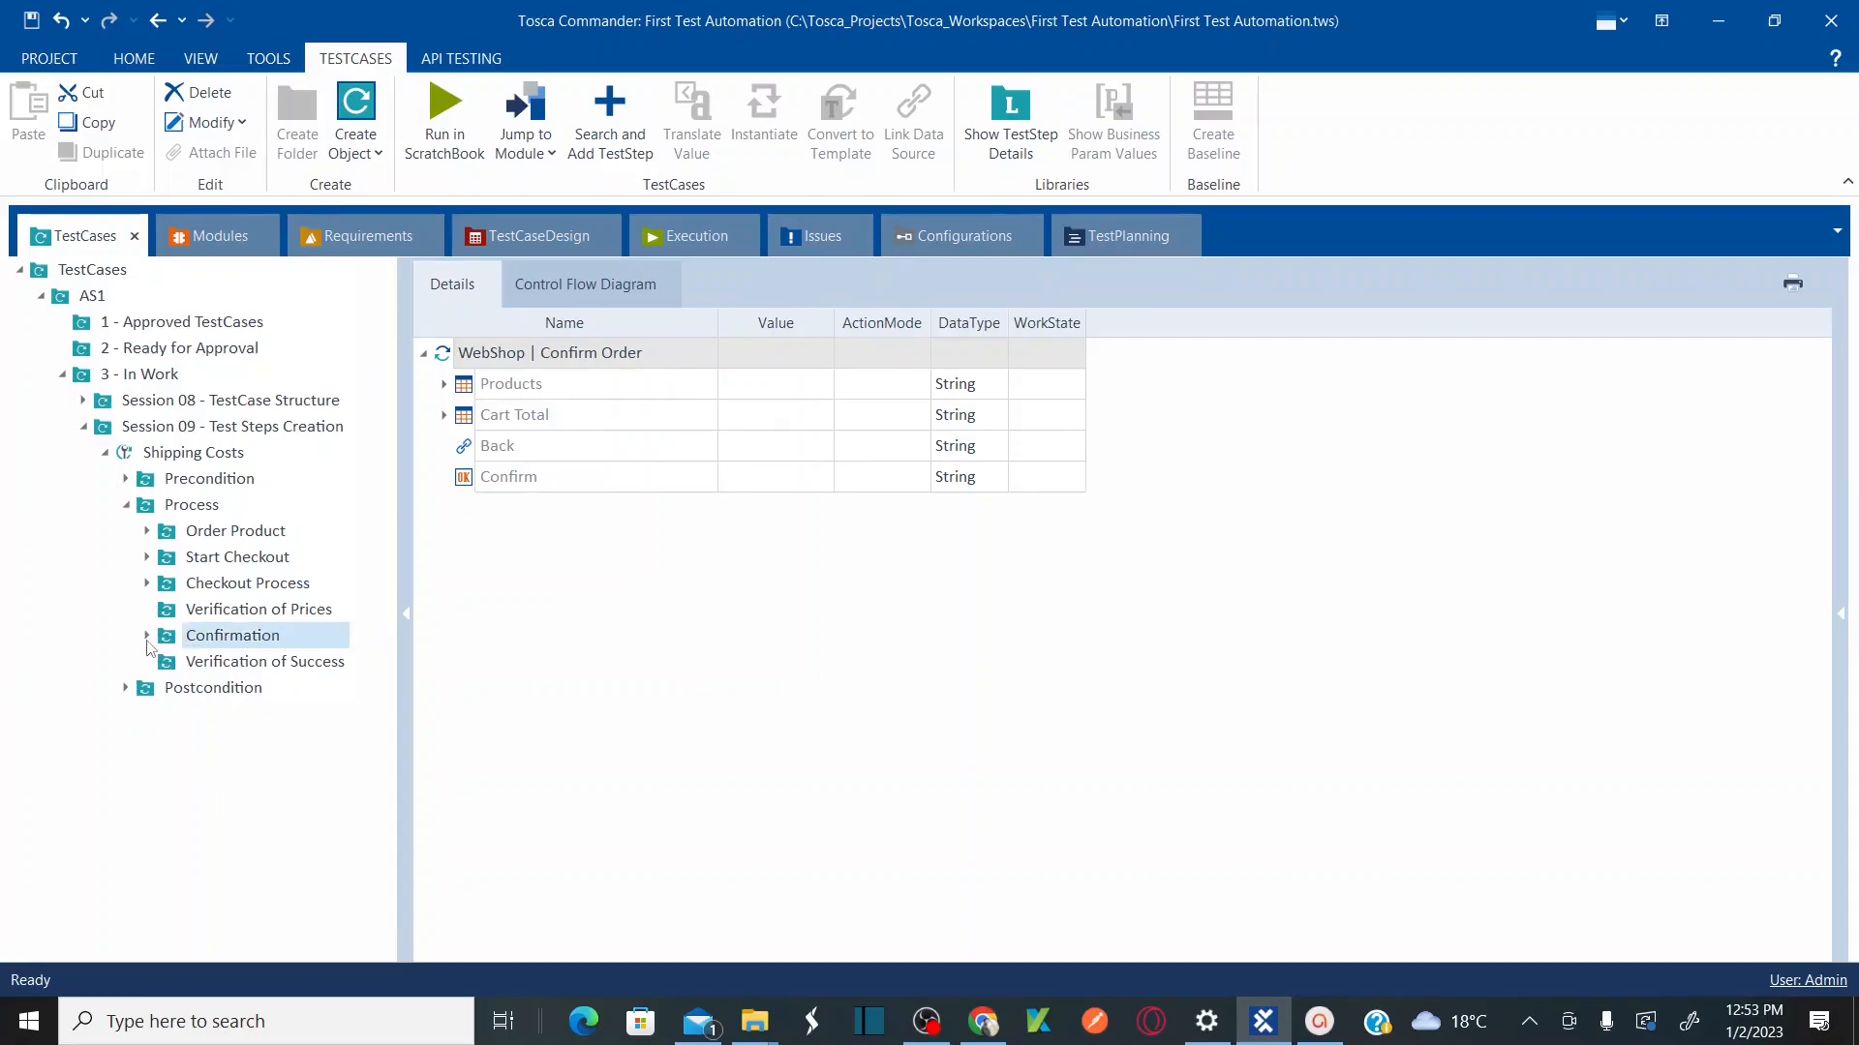
{"action": "left_click", "coordinate": [238, 668]}
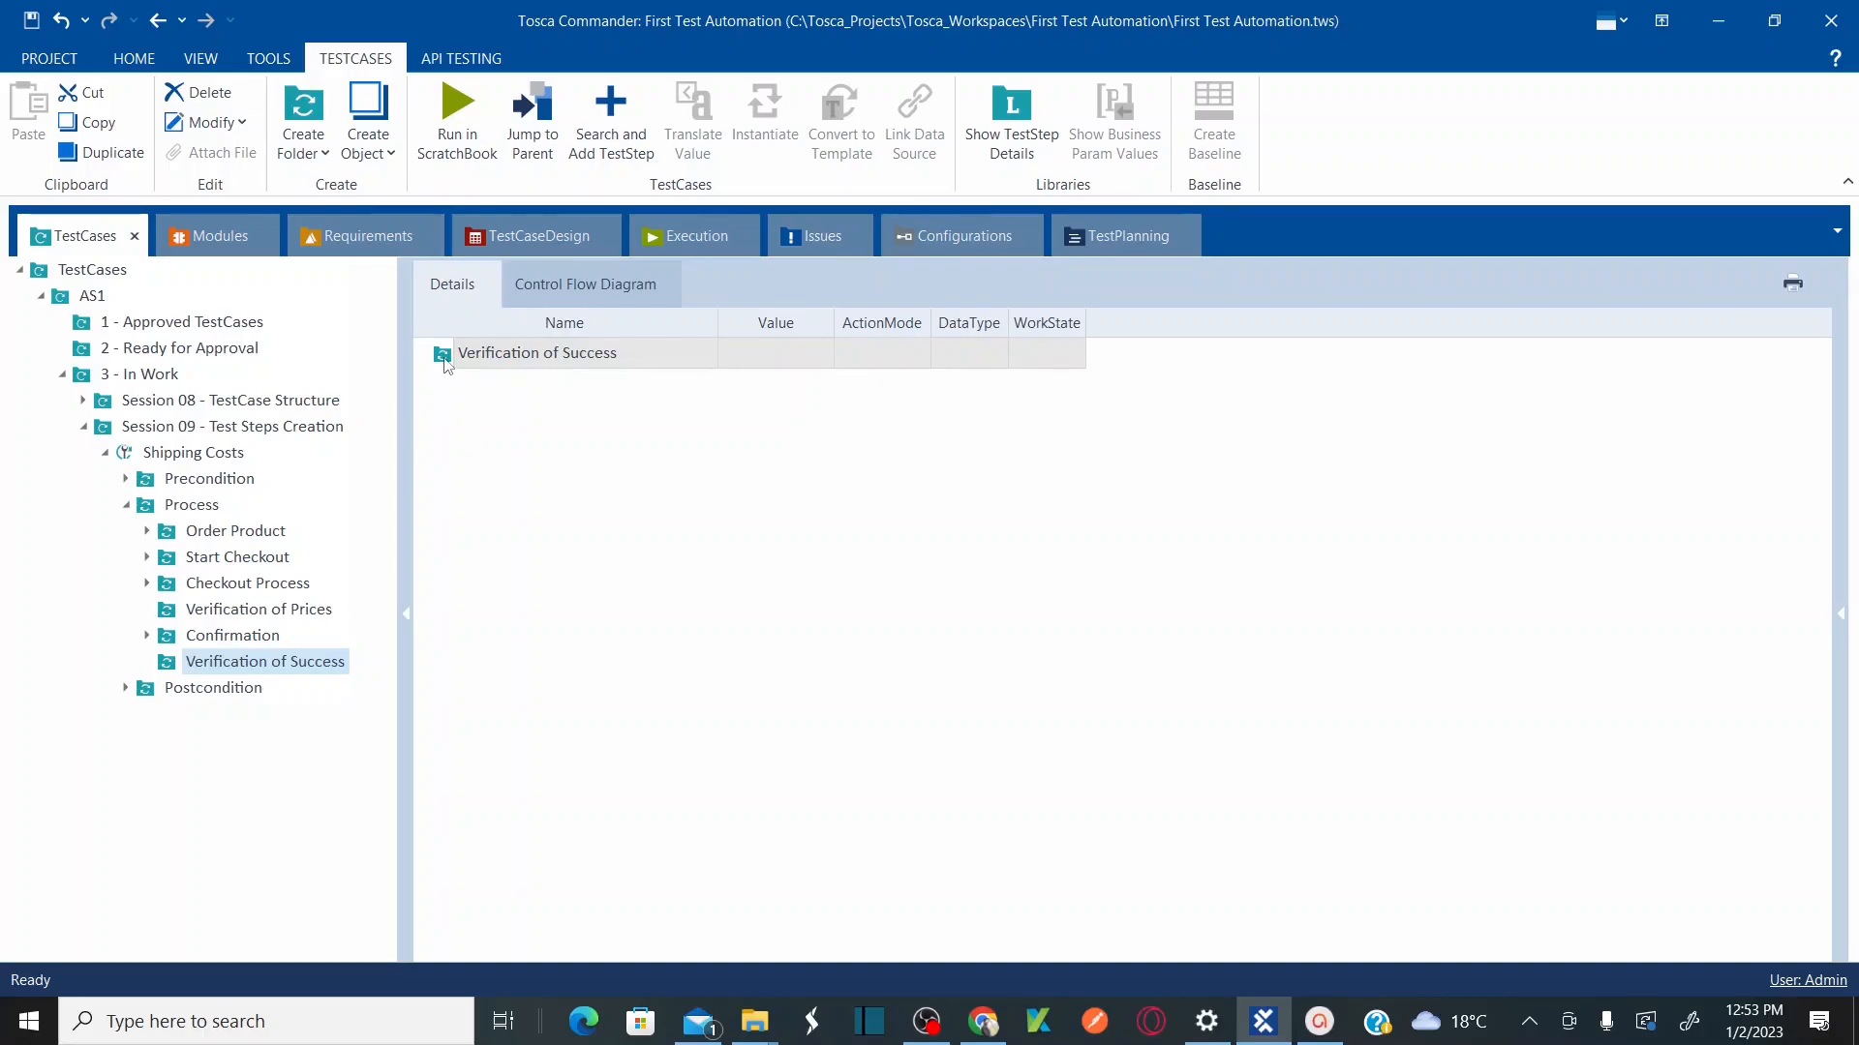
{"action": "key", "text": "ctrl+t"}
{"action": "type", "text": "ord"}
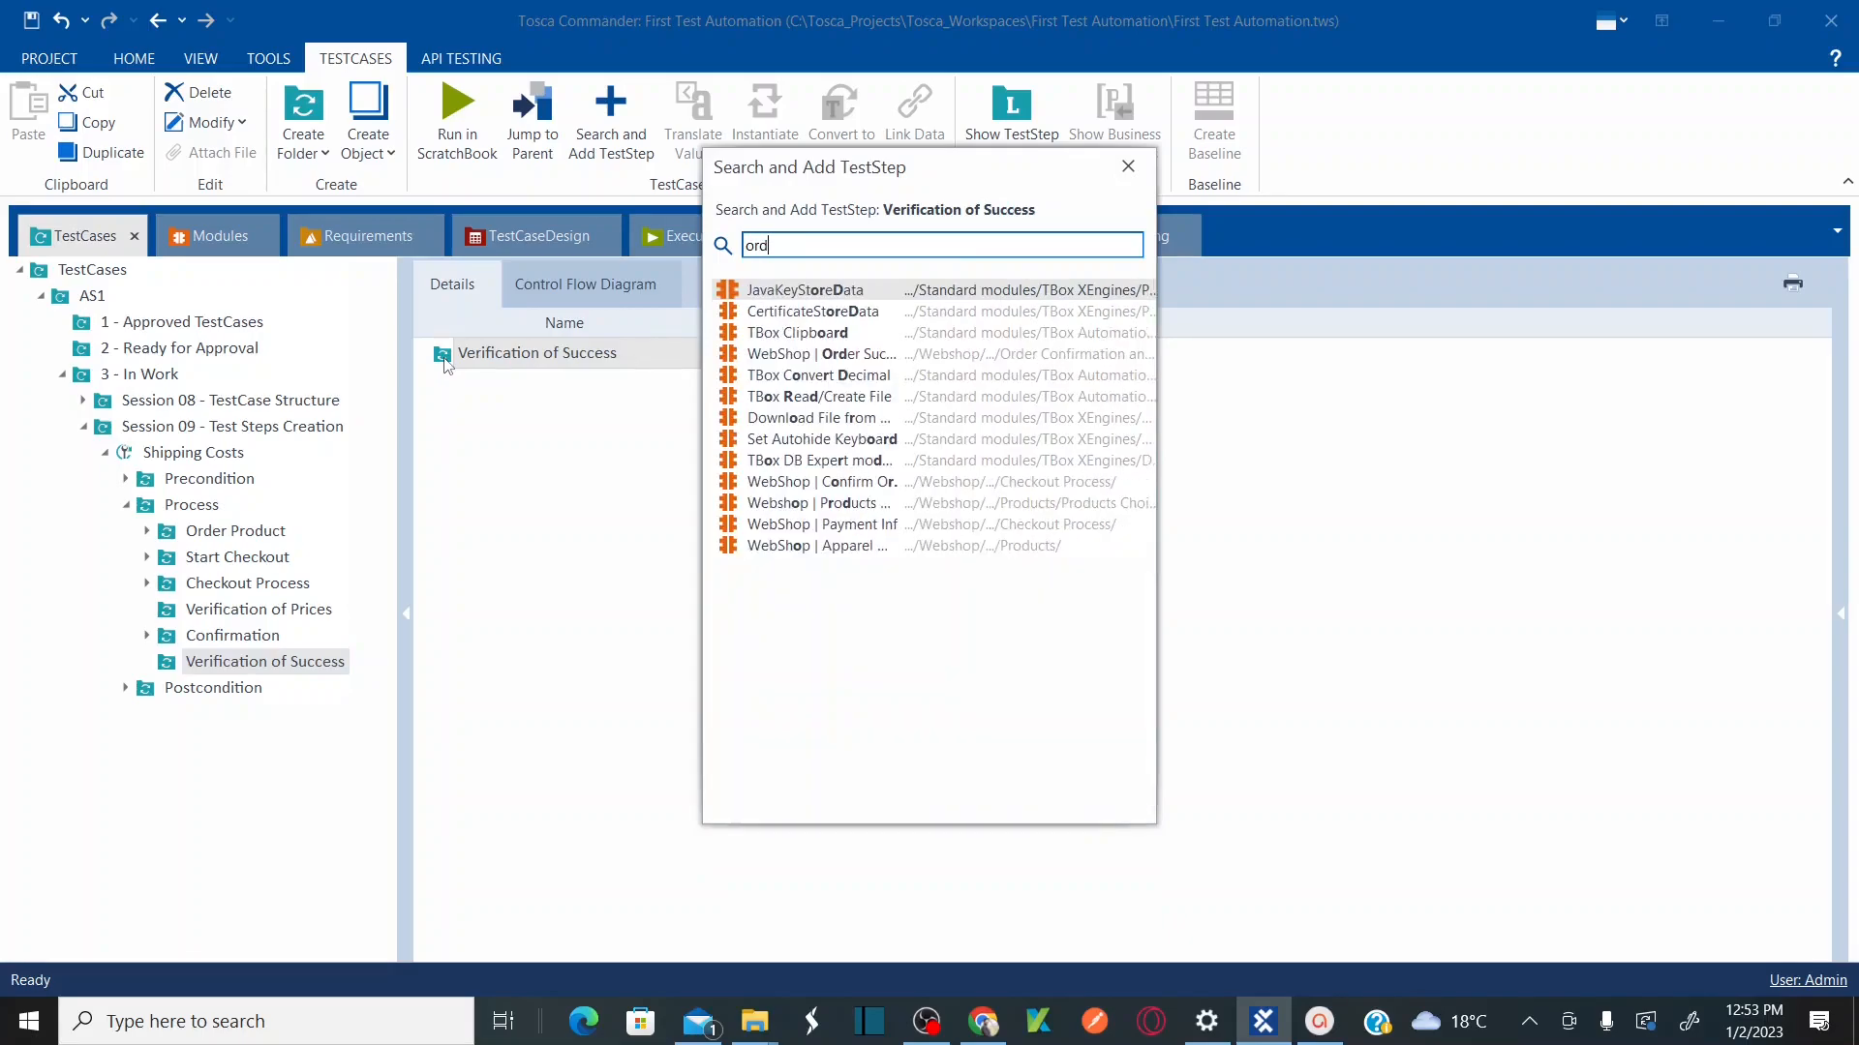
{"action": "type", "text": "er"}
{"action": "double_click", "coordinate": [838, 291]}
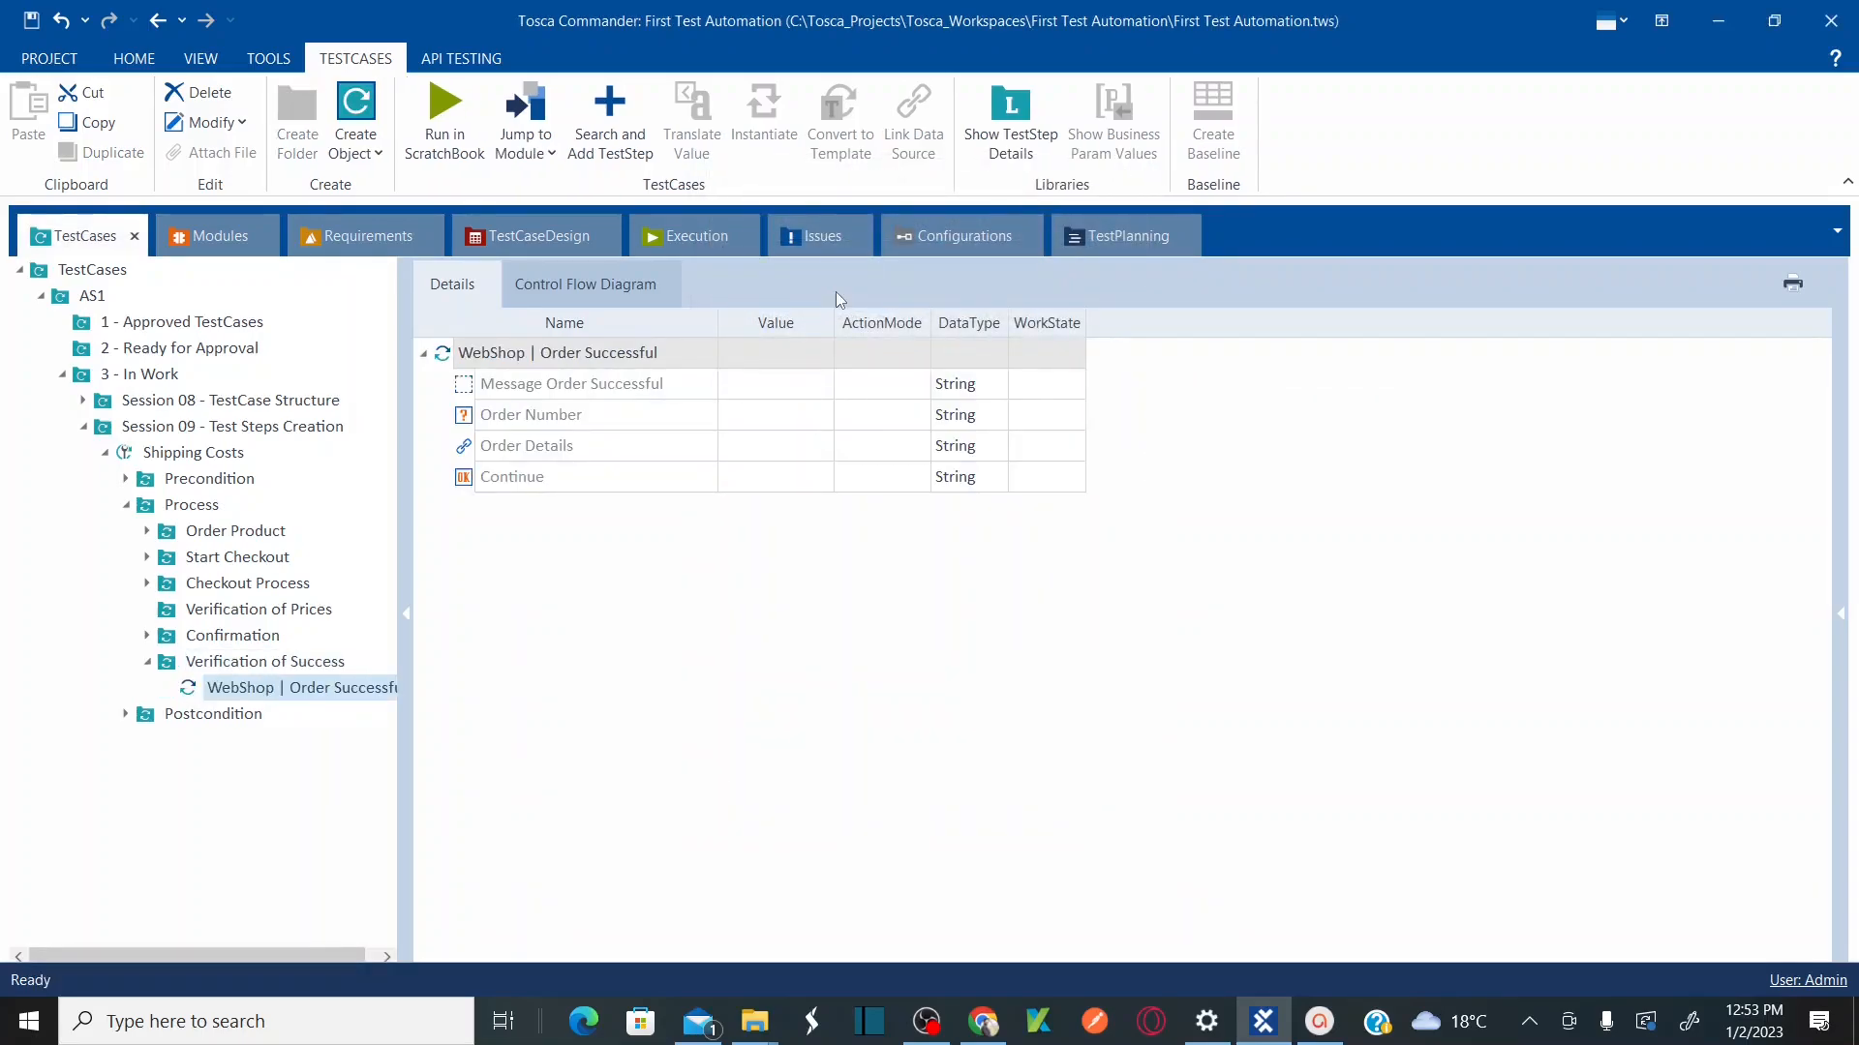
Step: Switch to the Demo Web Shop, confirm the Blue Jeans order, and return to Tosca Commander
{"action": "key", "text": "alt+Tab"}
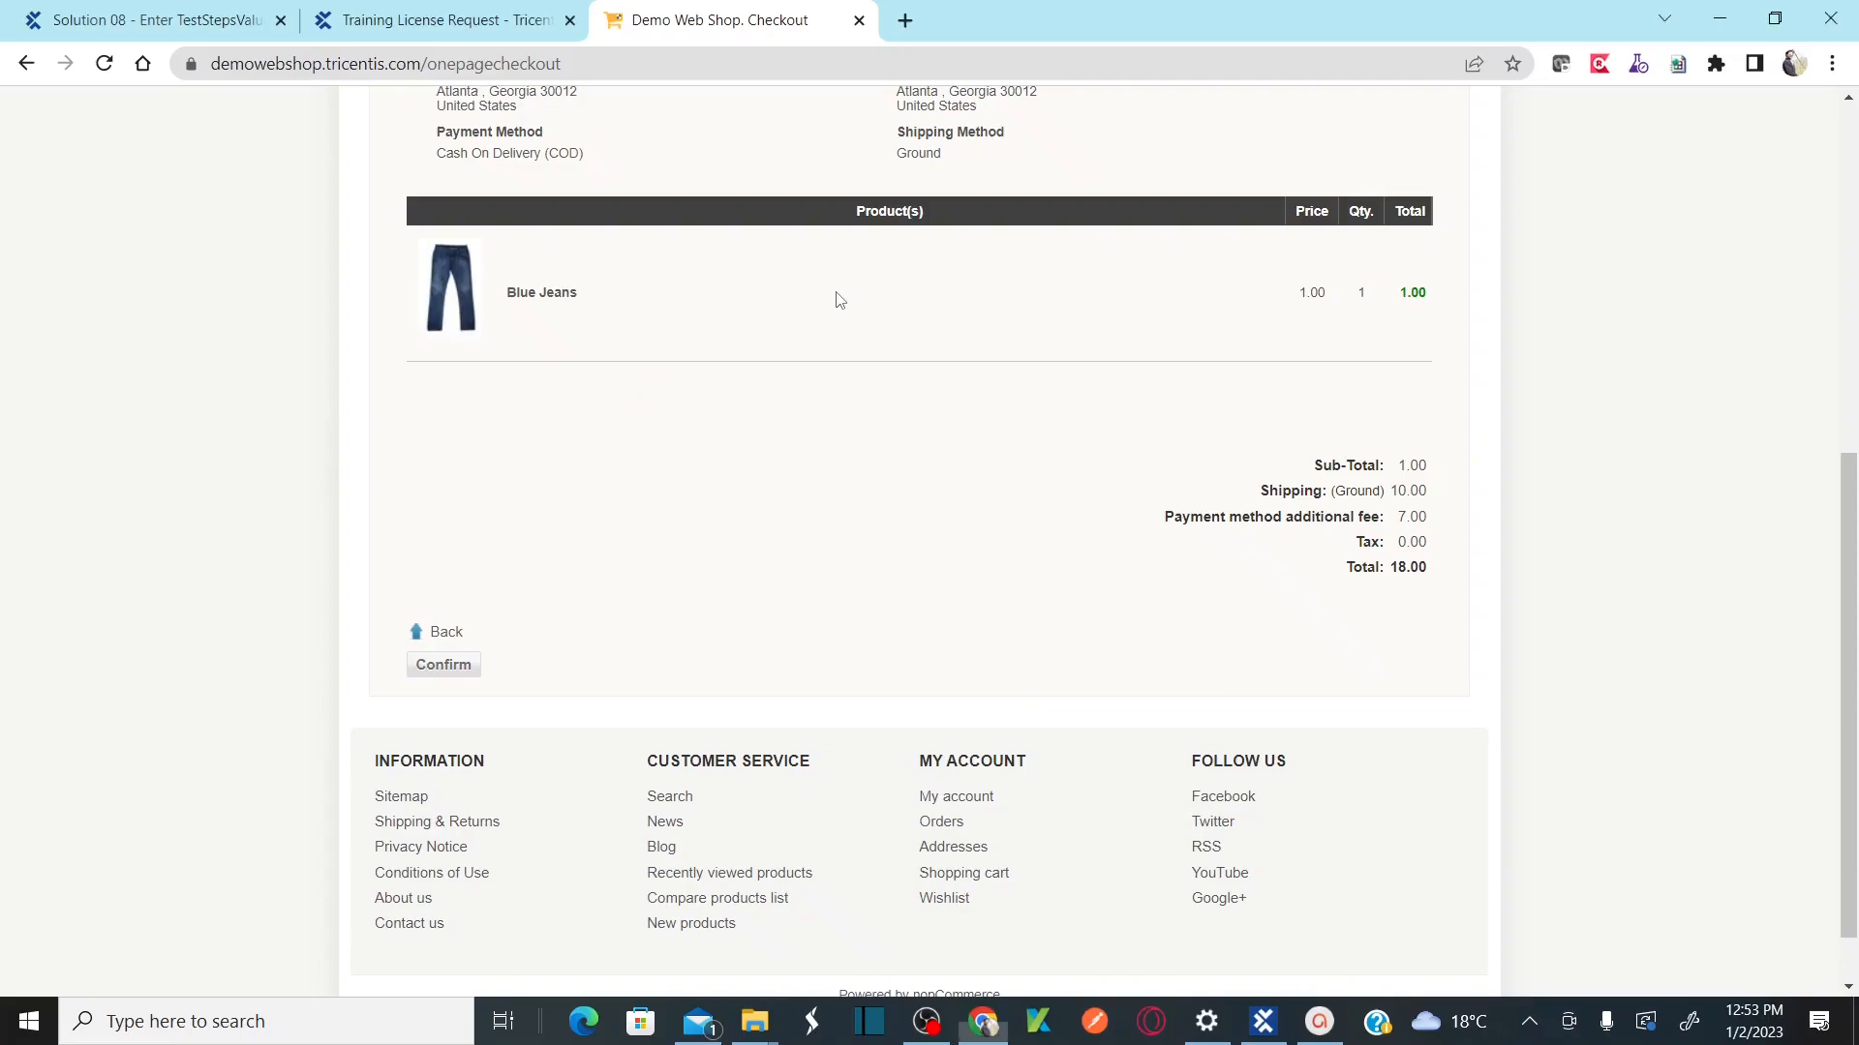
{"action": "left_click", "coordinate": [444, 666]}
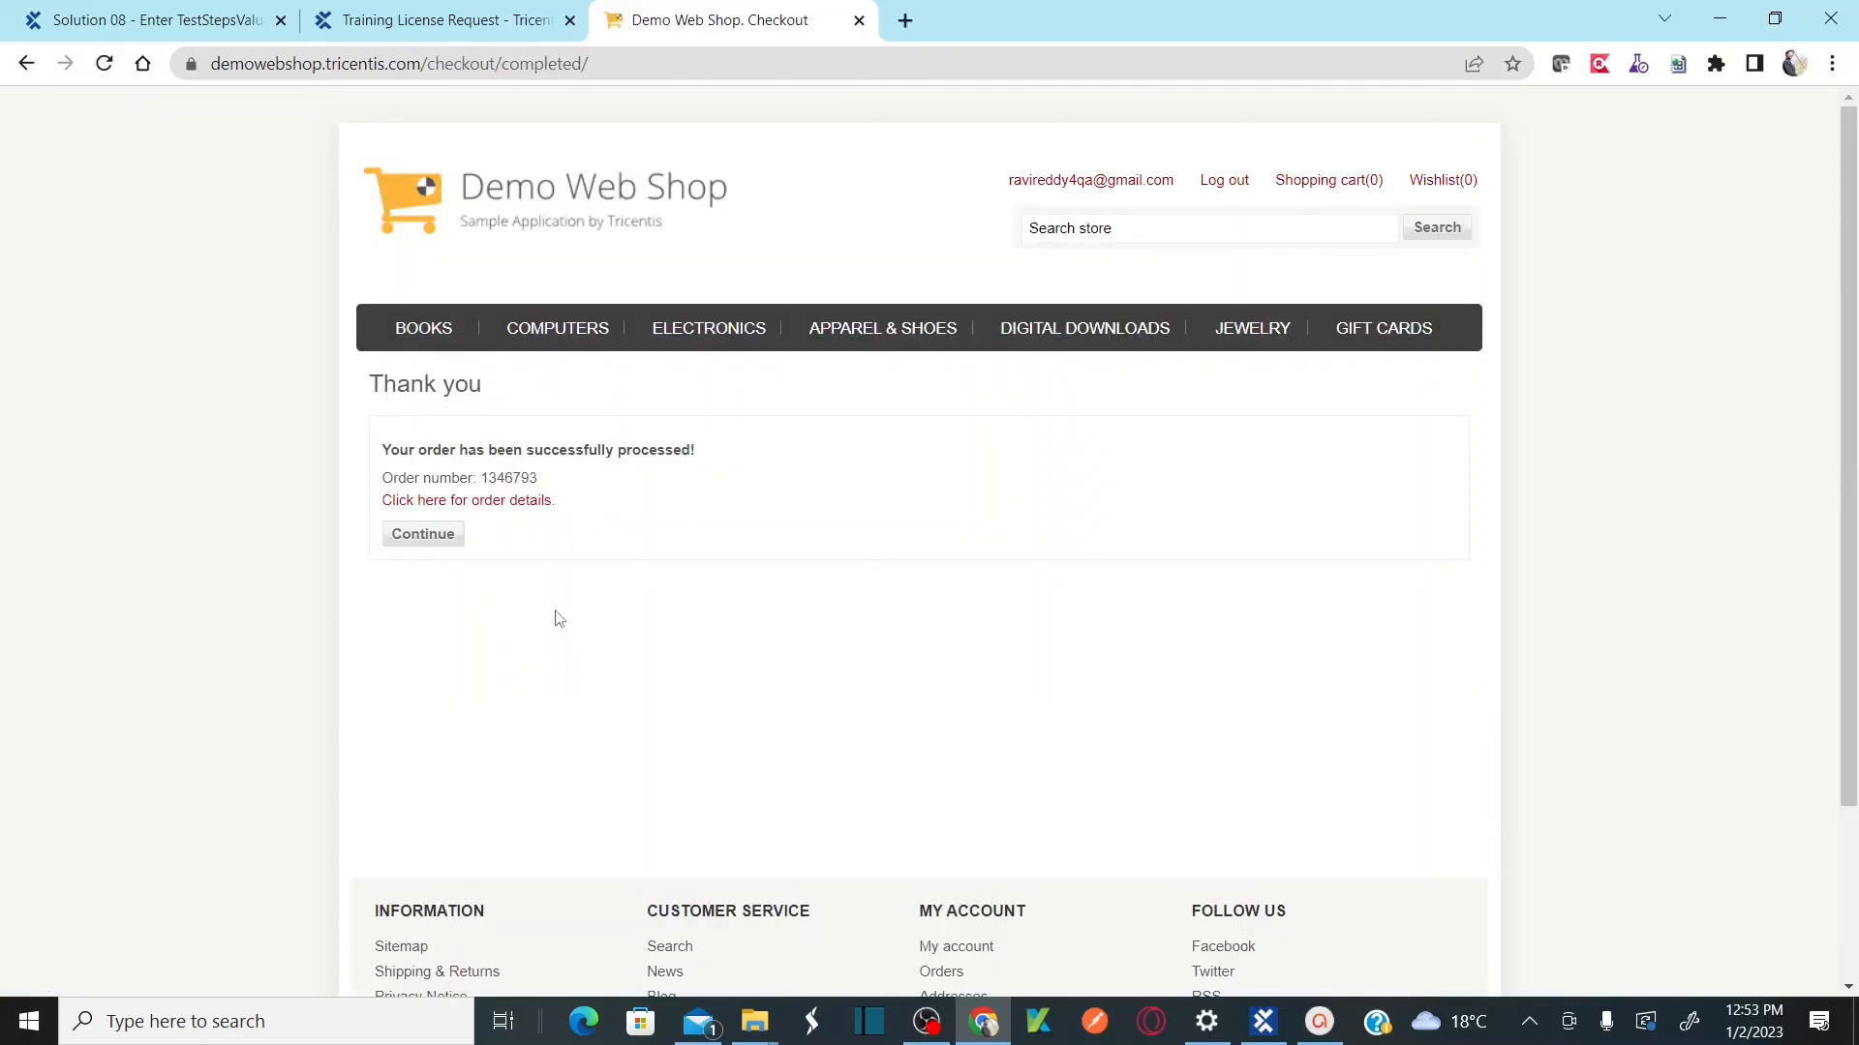
{"action": "key", "text": "alt+Tab"}
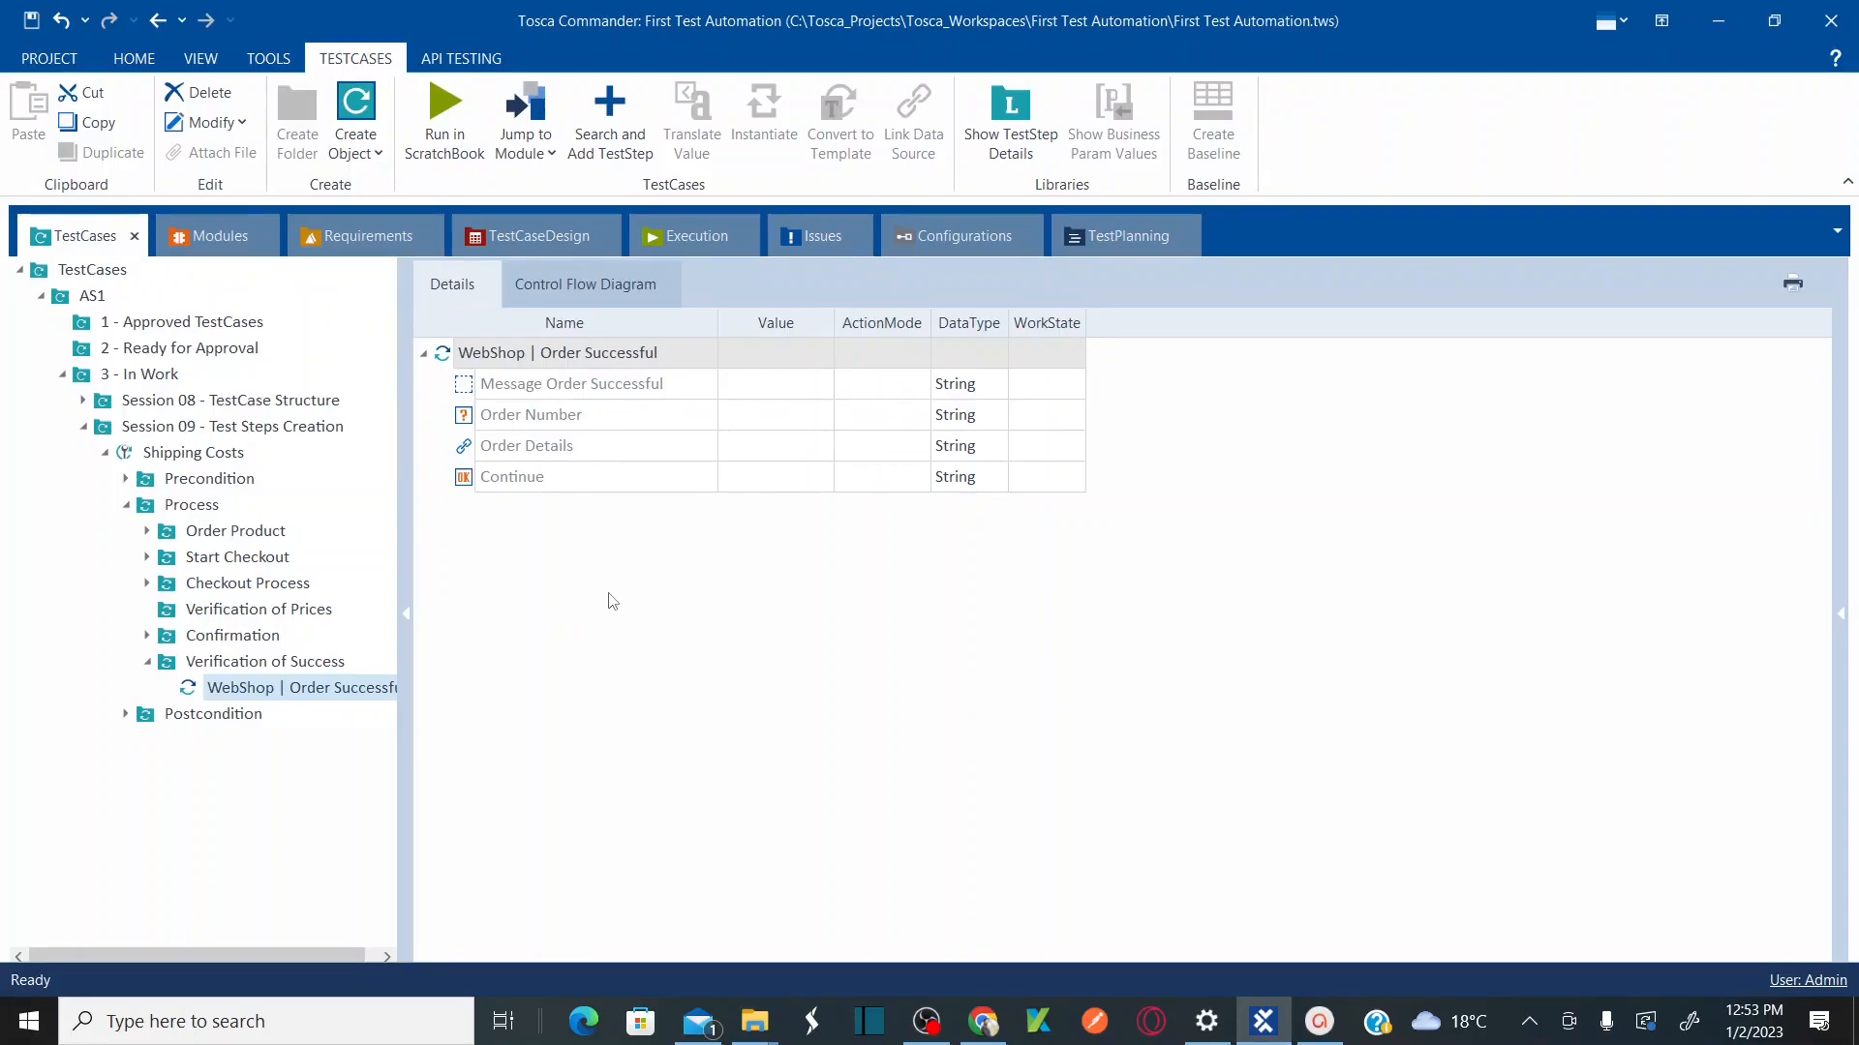
Step: Rename the WebShop | Order Successful test step as "Verify the Order Success"
{"action": "double_click", "coordinate": [672, 353]}
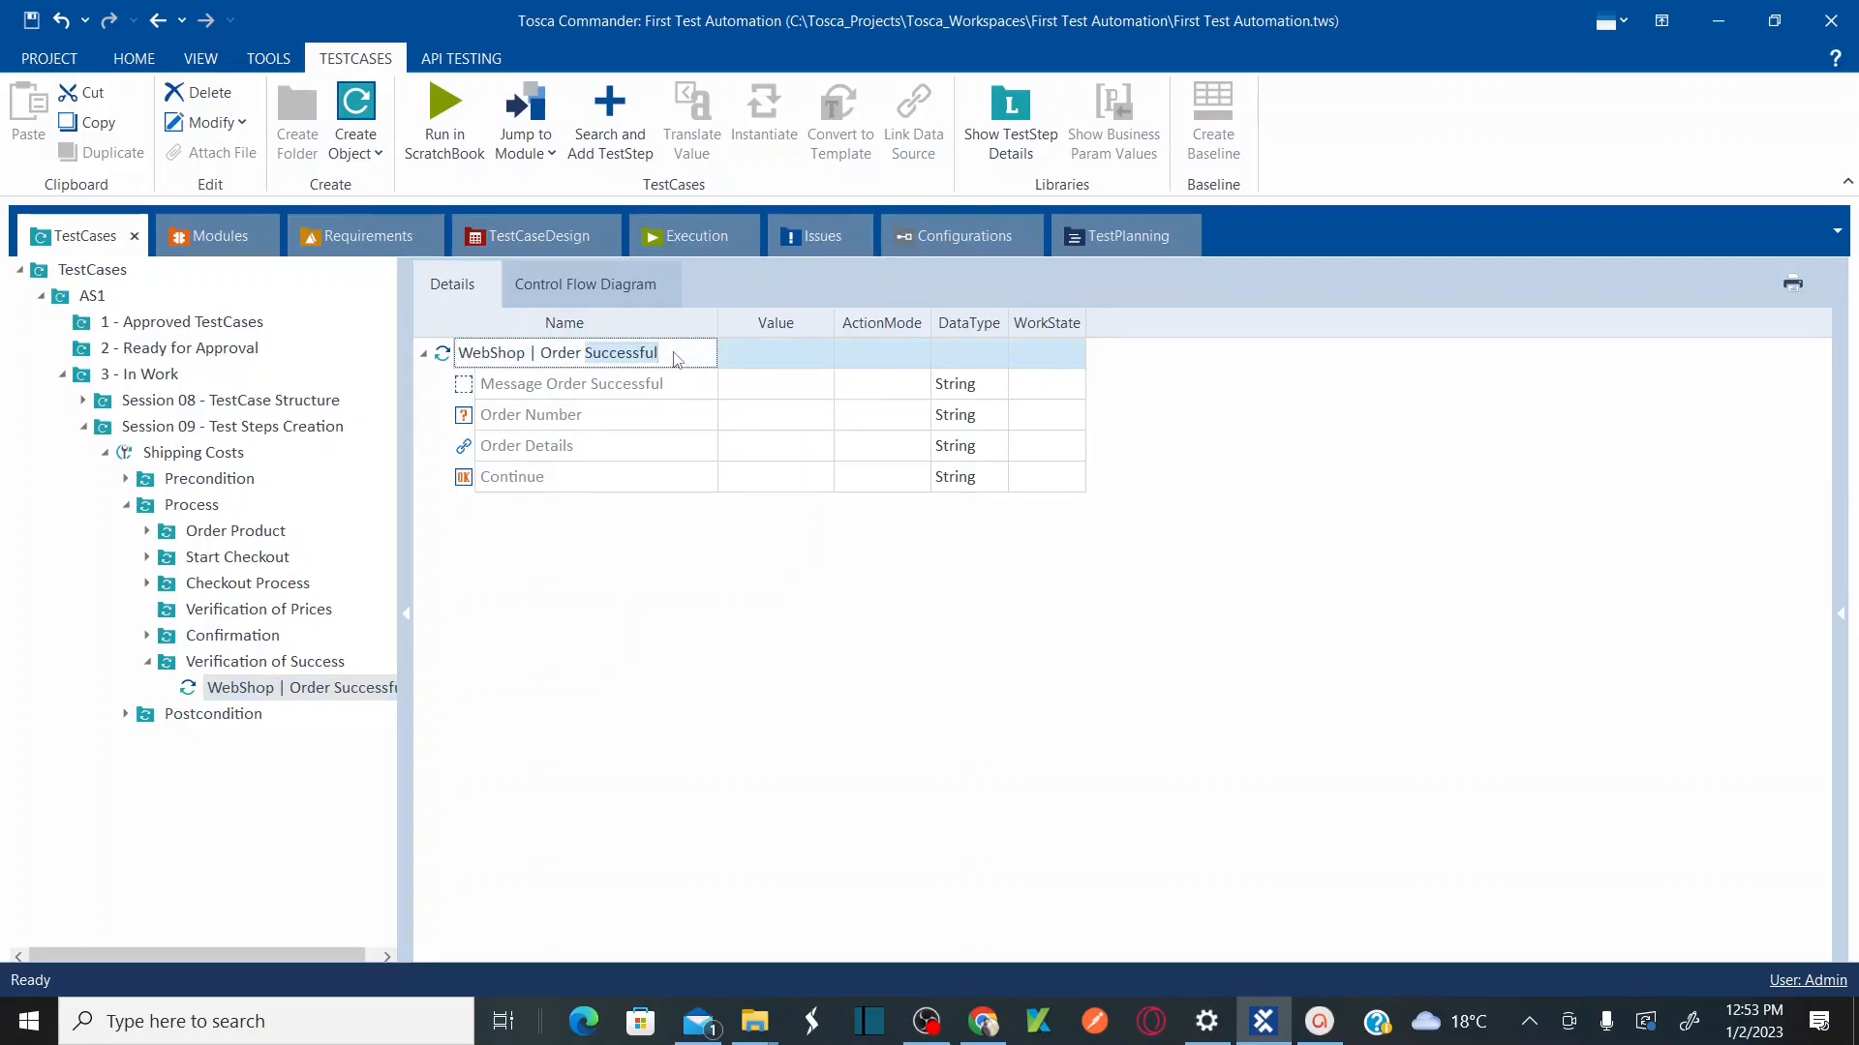
{"action": "key", "text": "ctrl+a"}
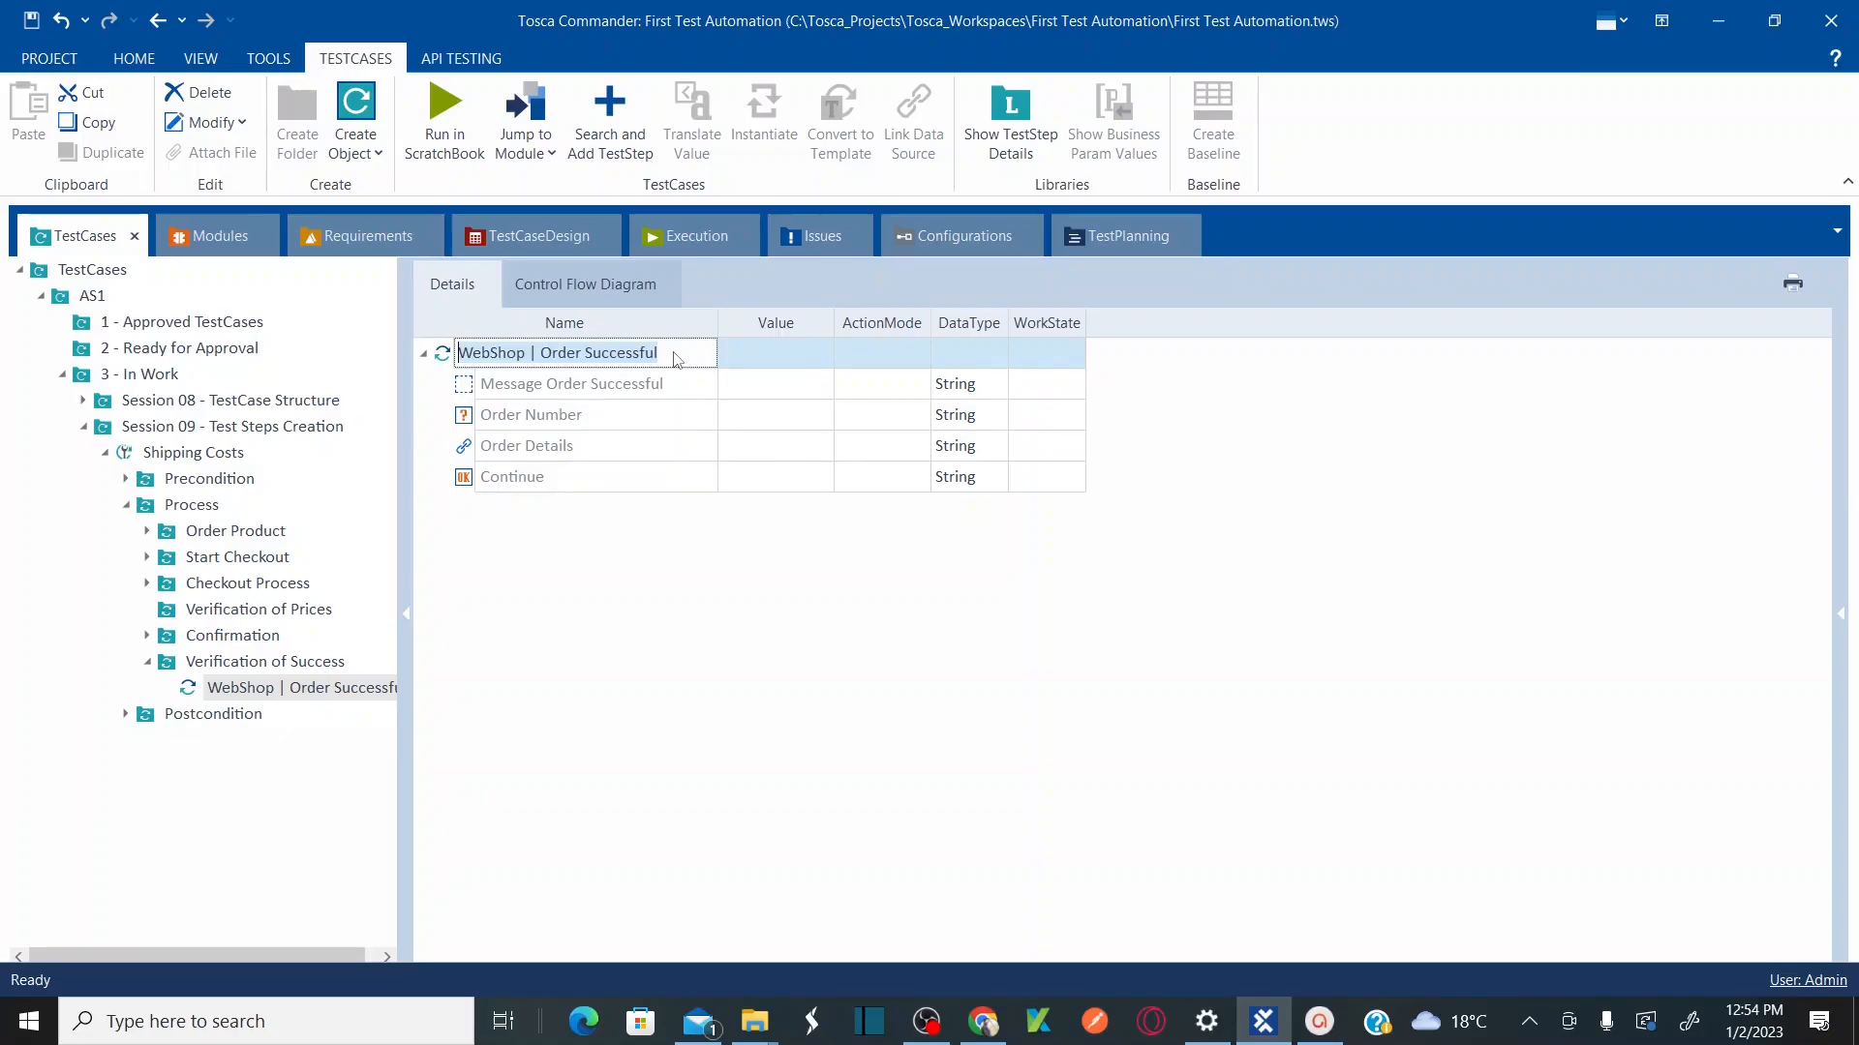
{"action": "type", "text": "Veri"}
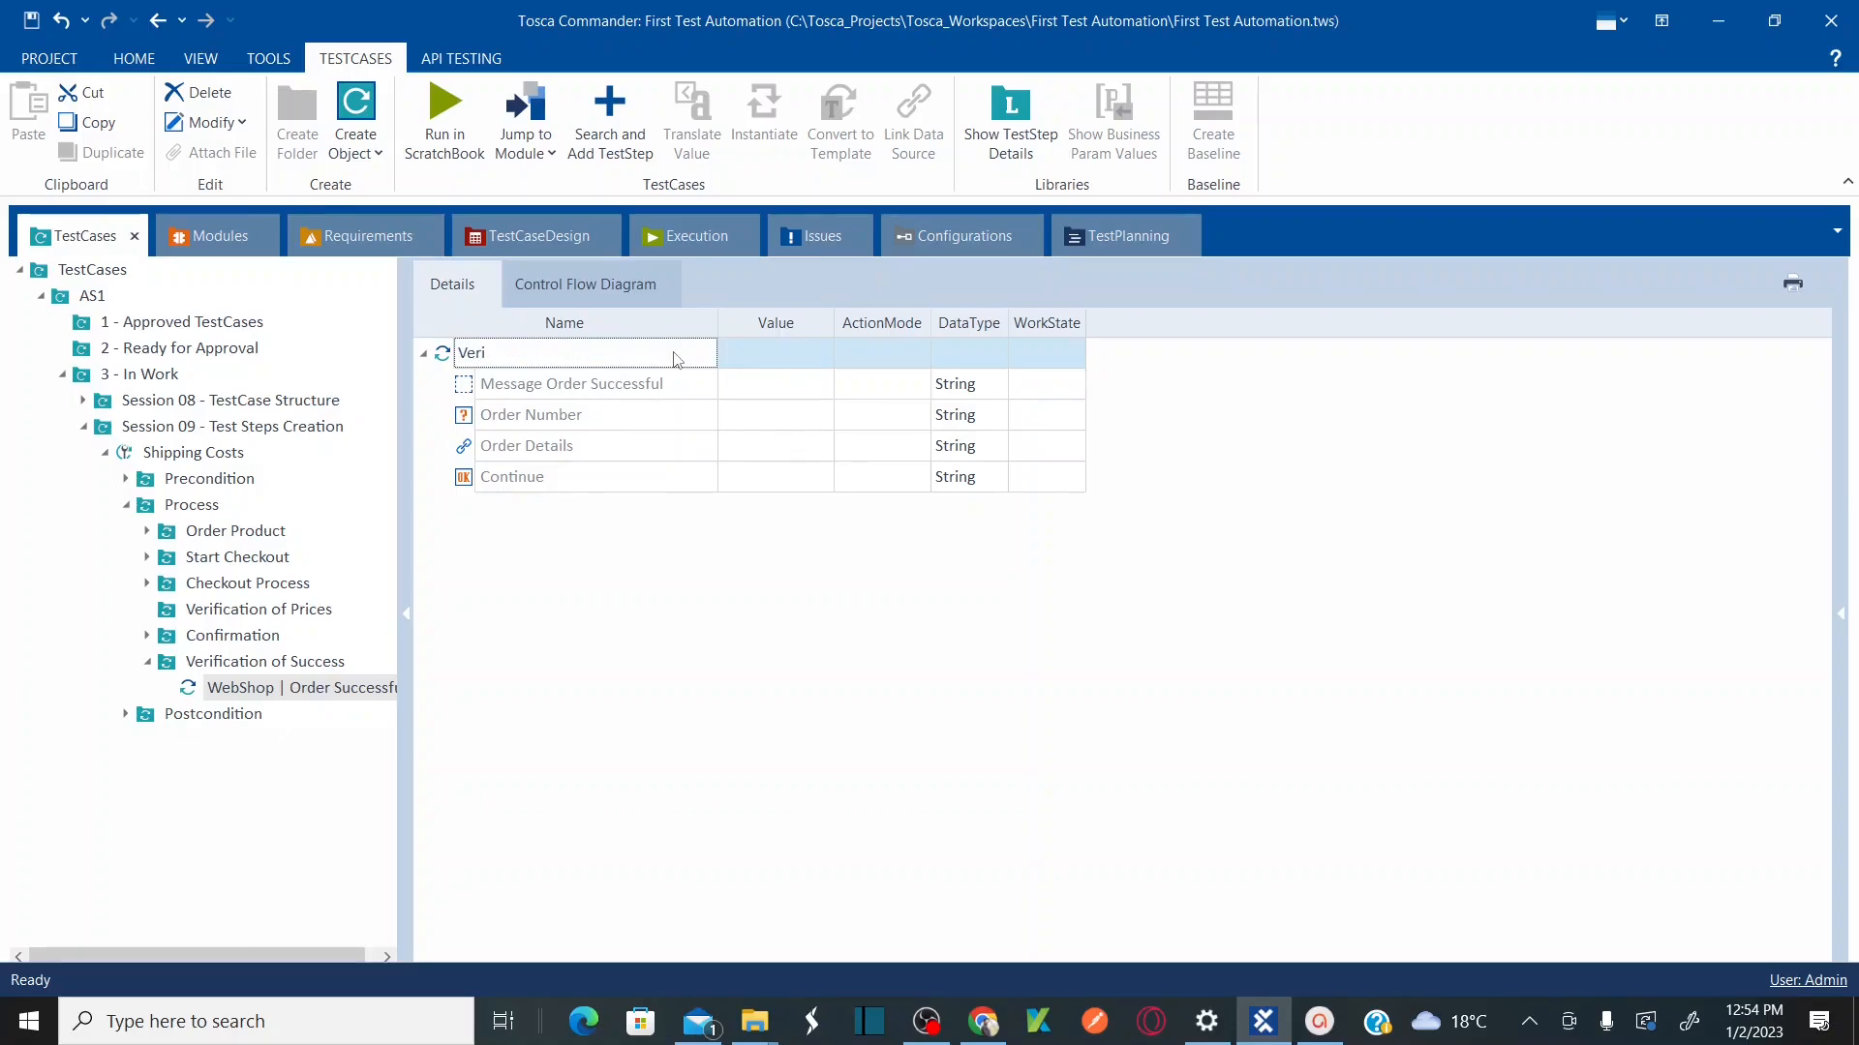
{"action": "type", "text": "fy the Order Success"}
{"action": "key", "text": "Return"}
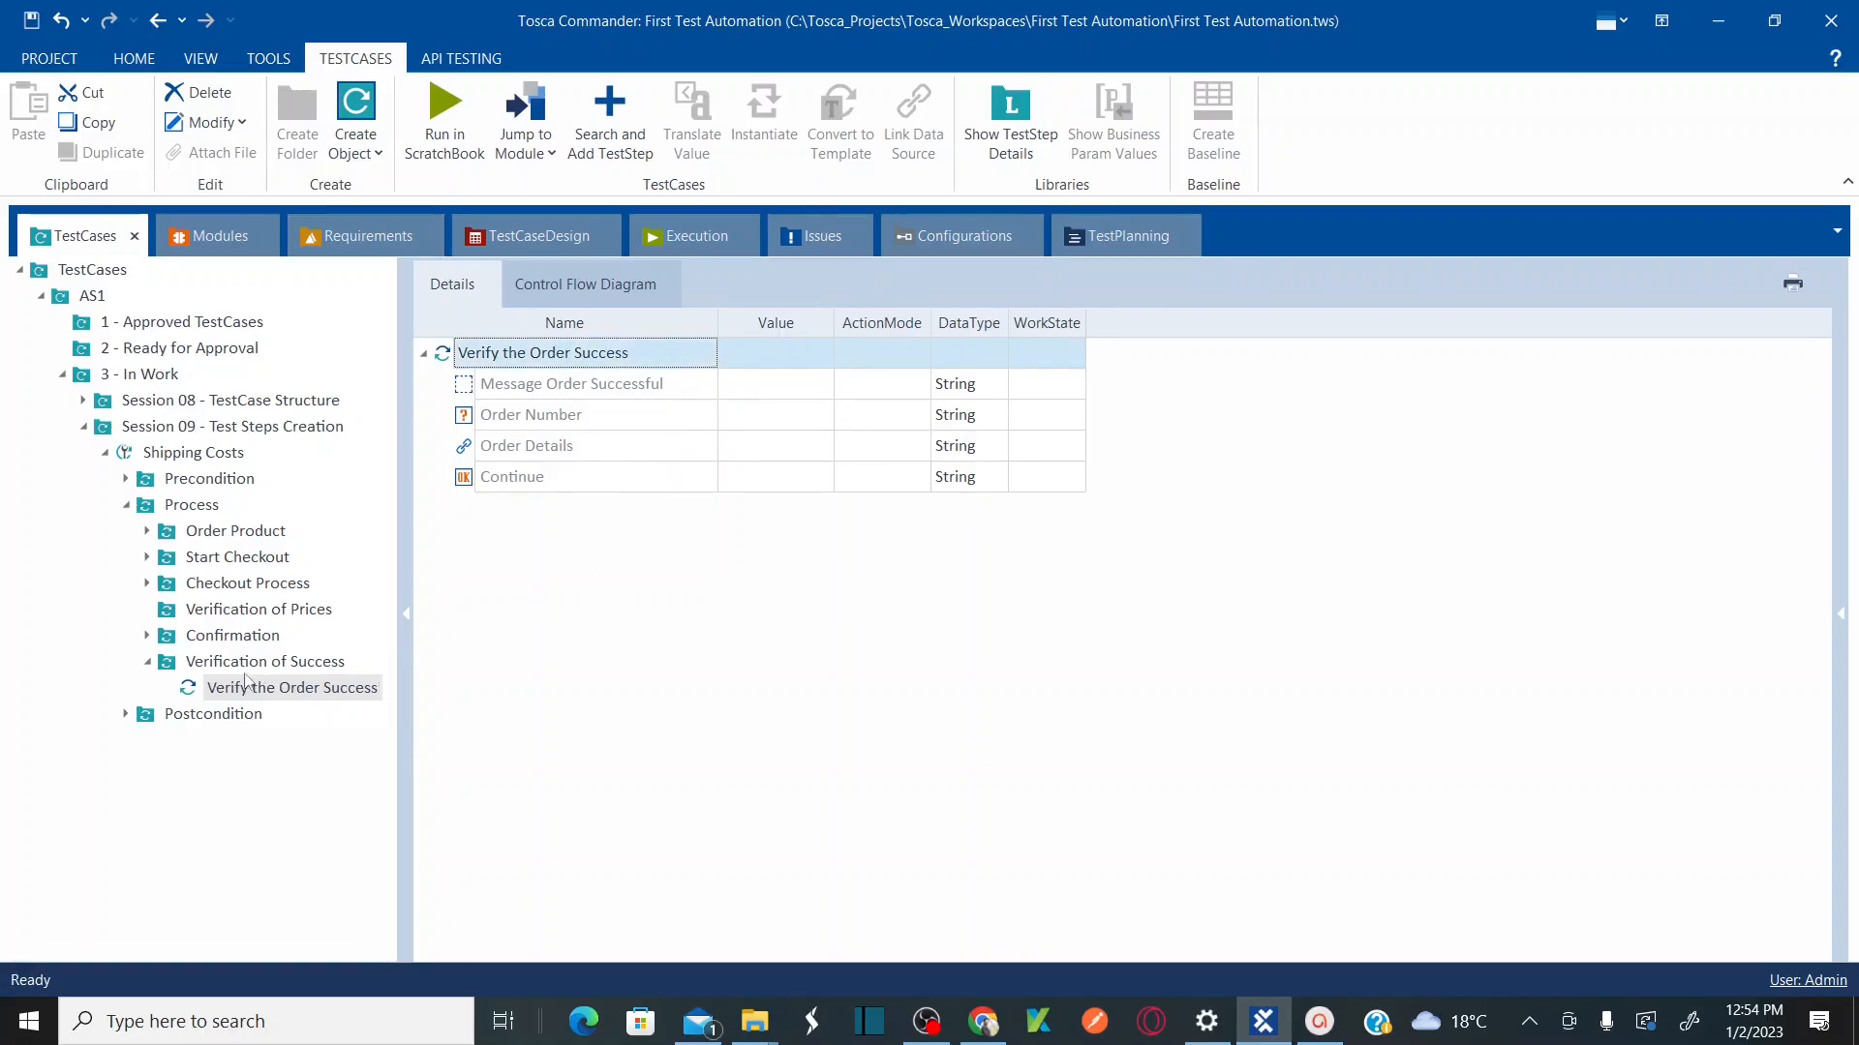
Step: Rename the WebShop | Confirm Order test step under Confirmation as "Confirm the Order" and select the Verification of Success folder
{"action": "left_click", "coordinate": [203, 639]}
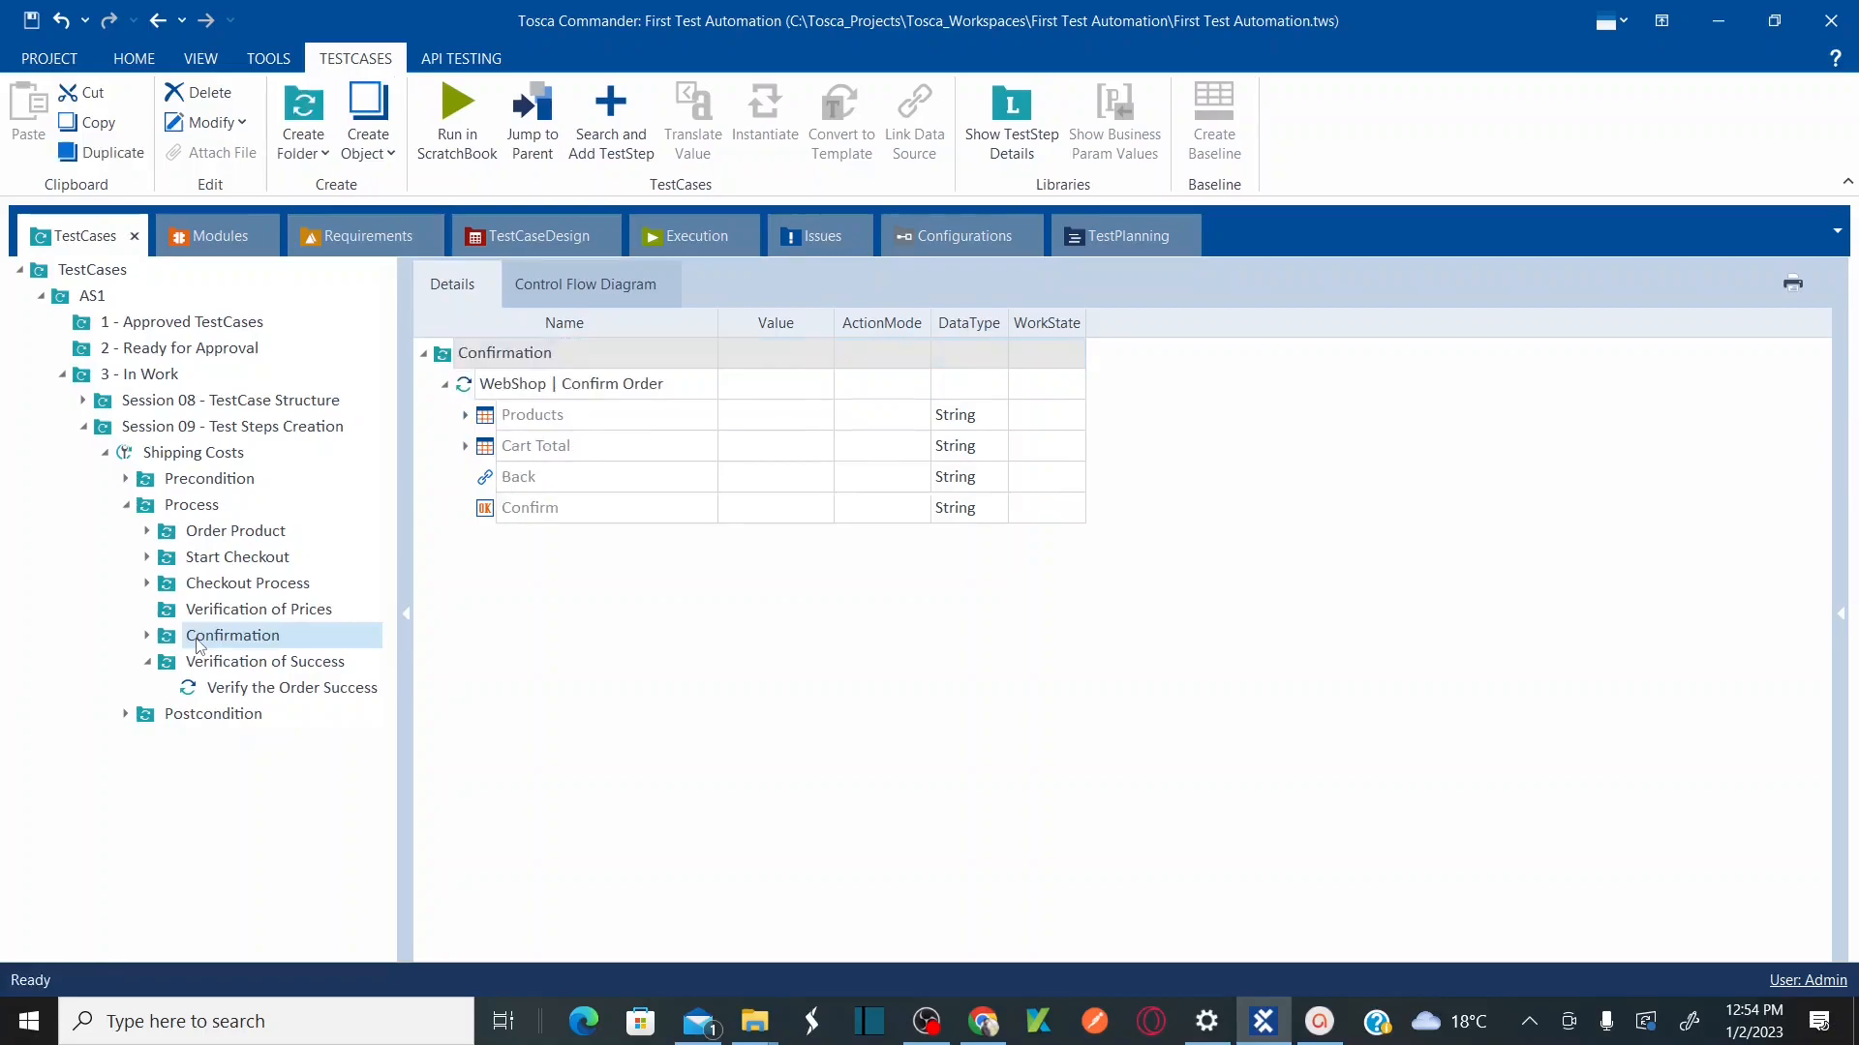
{"action": "left_click", "coordinate": [588, 386]}
{"action": "key", "text": "ctrl+a"}
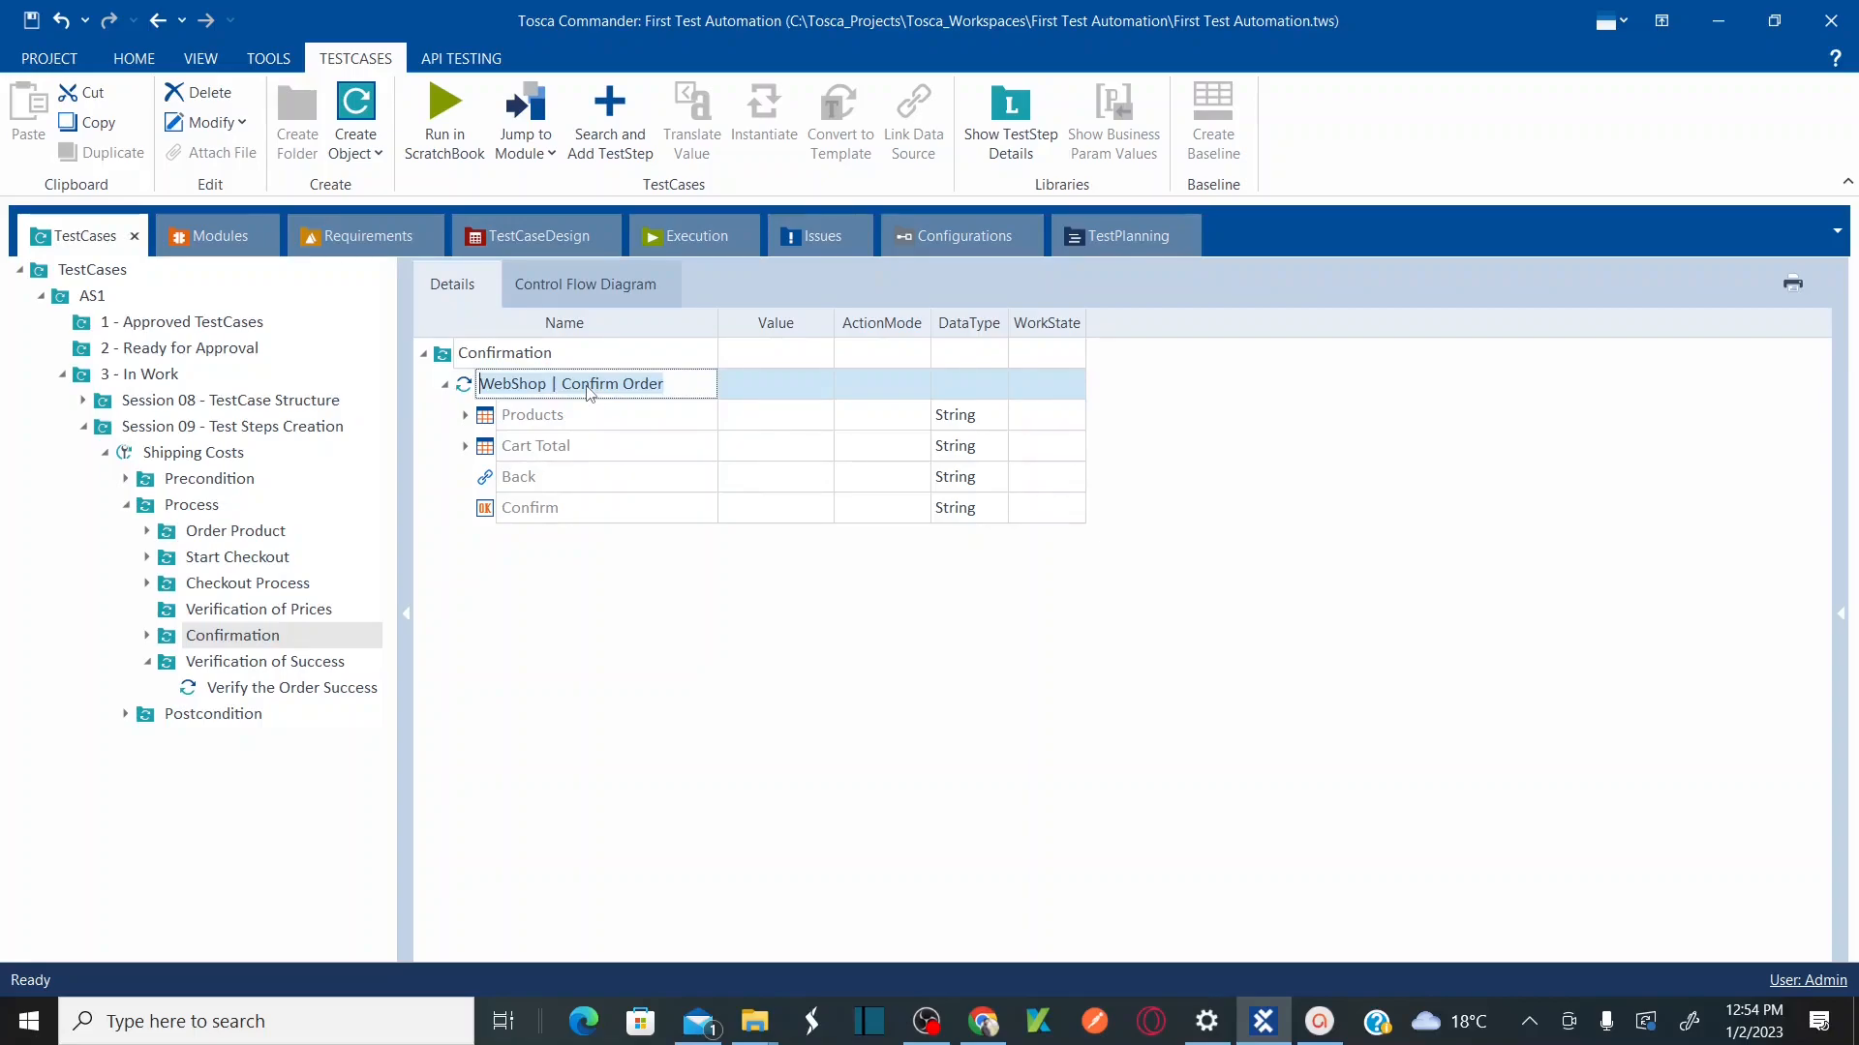
{"action": "type", "text": "Conf"}
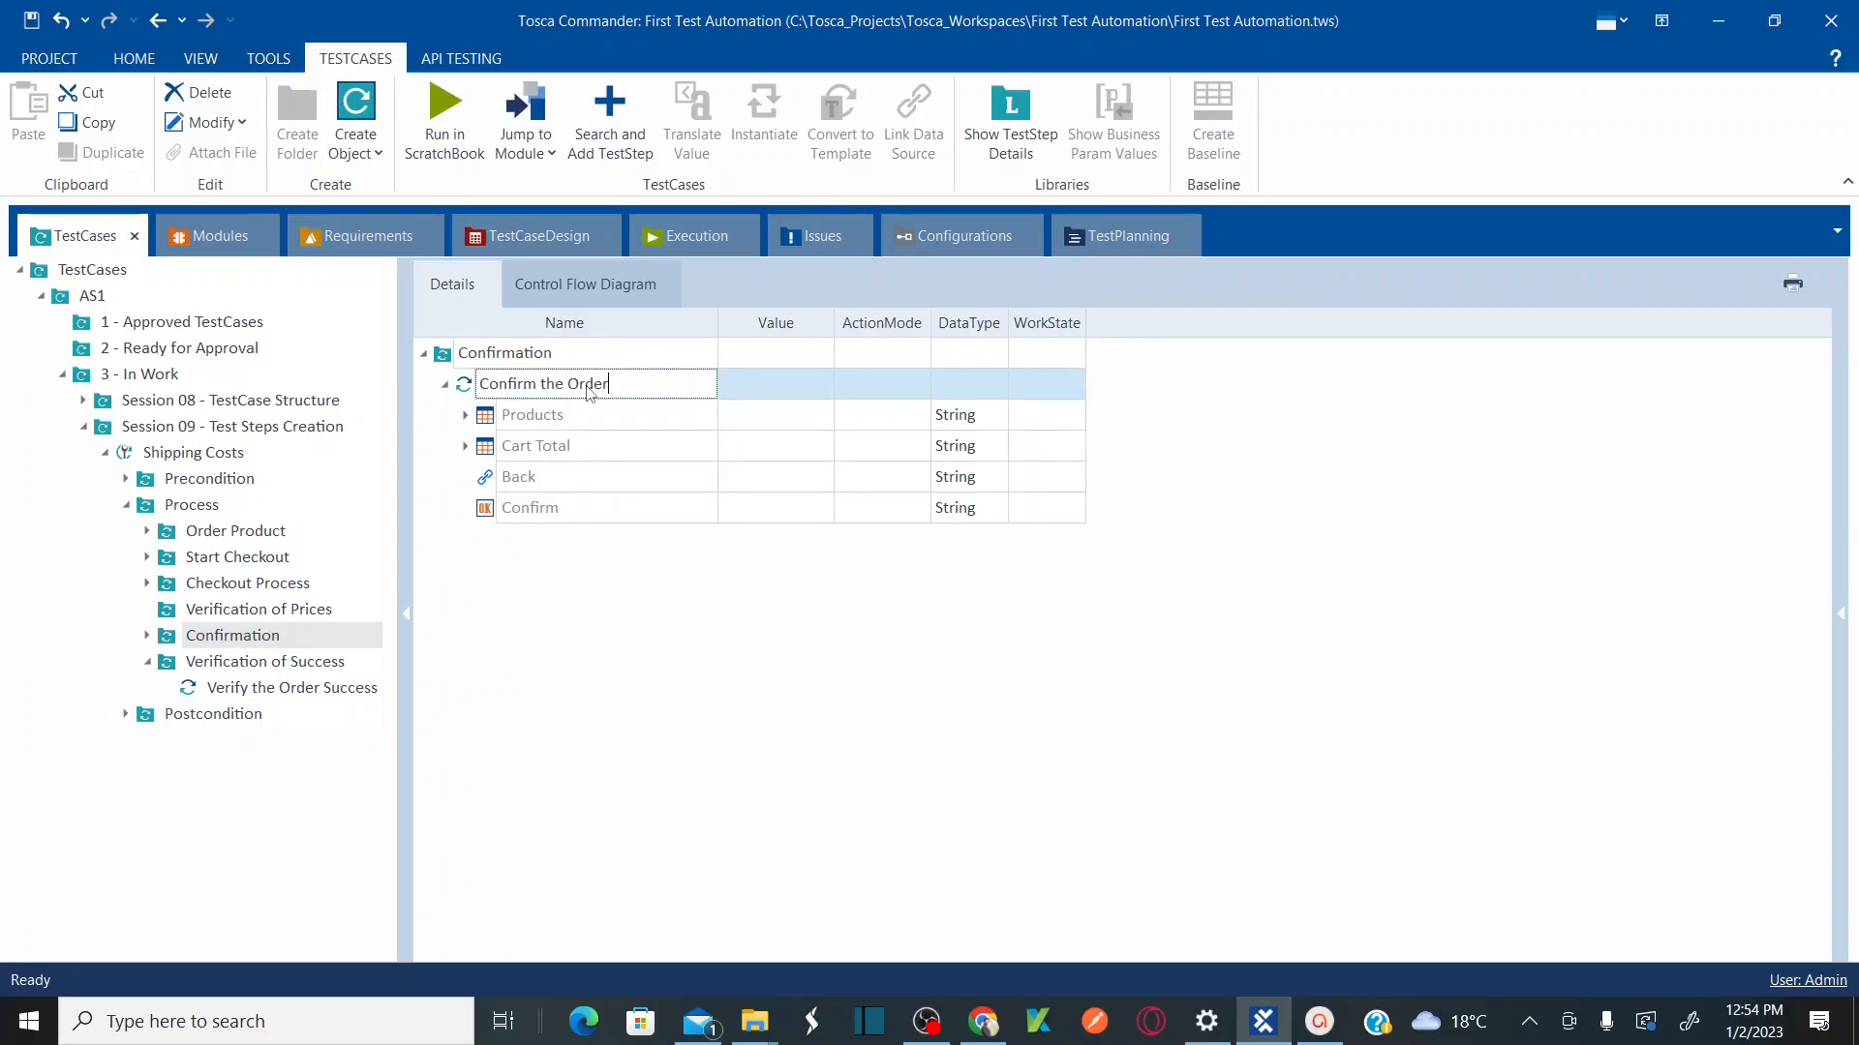
{"action": "key", "text": "Return"}
{"action": "left_click", "coordinate": [284, 662]}
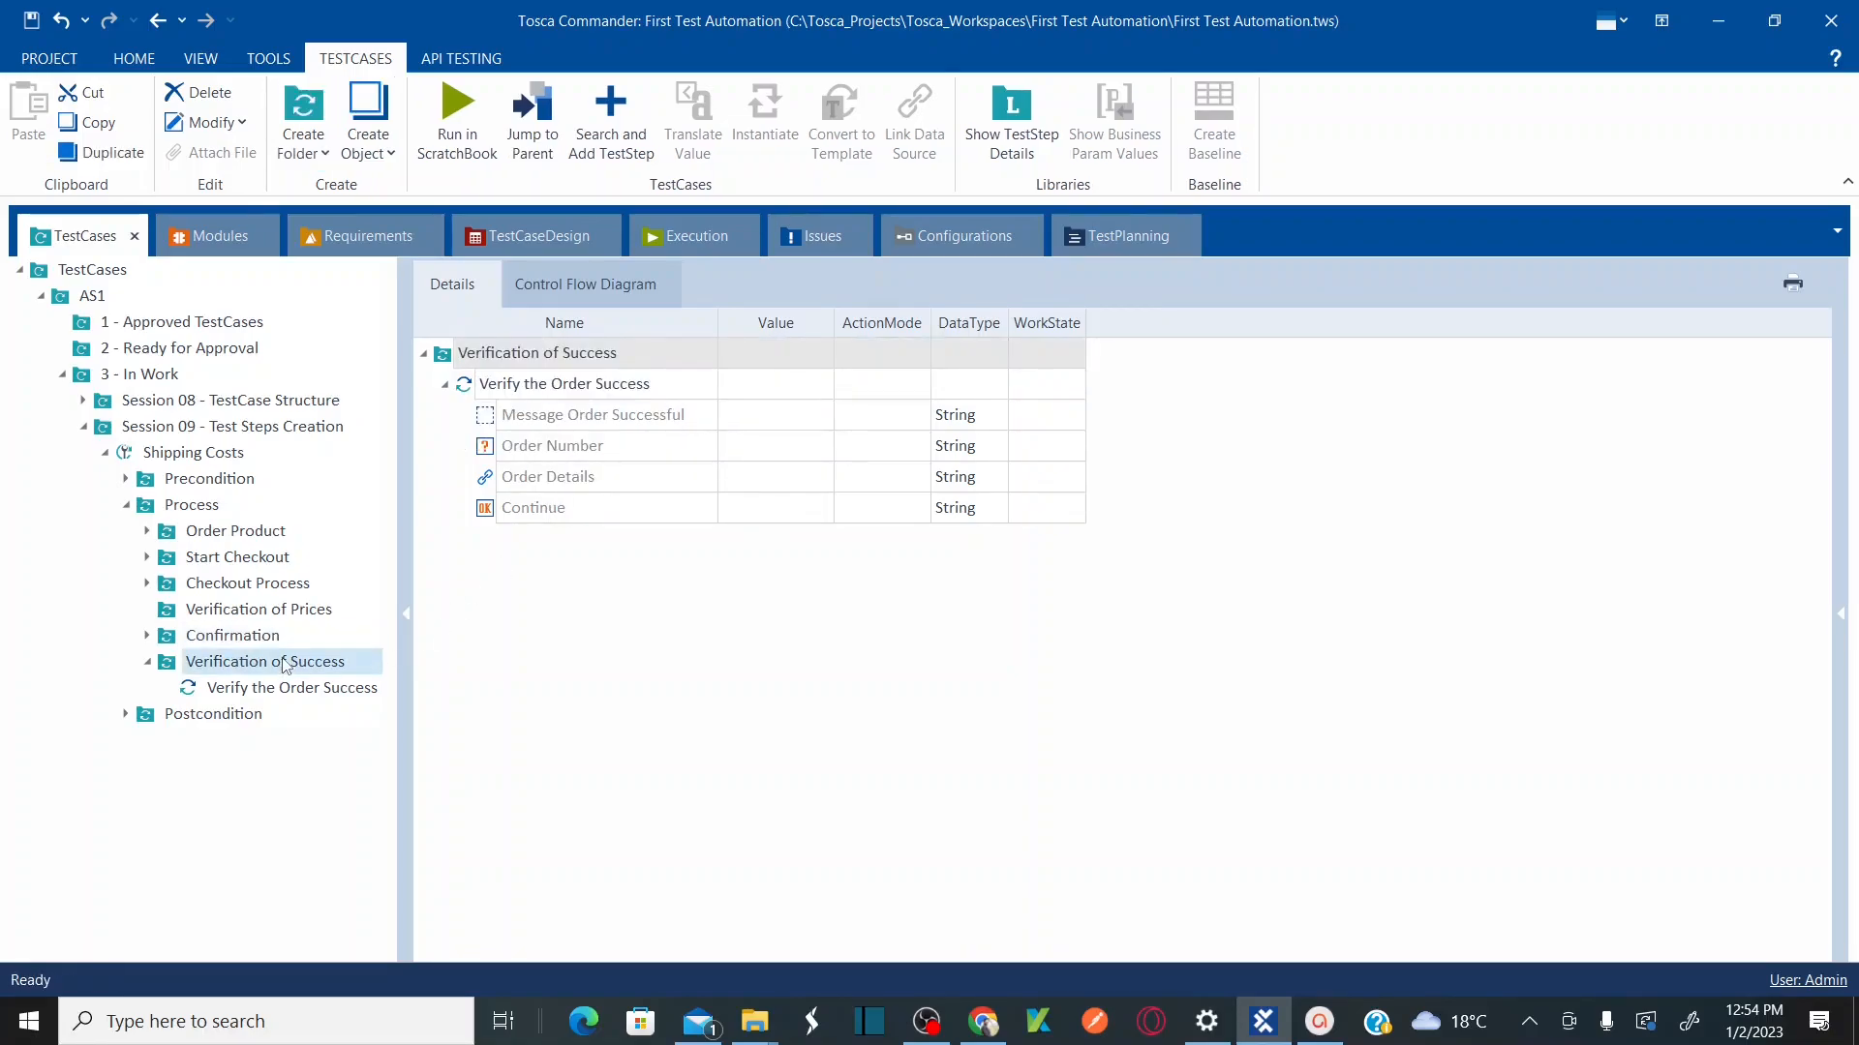
Step: Collapse Verification of Success, expand Postcondition, search for "order" and add the WebShop | Order Successful module as a test step there
{"action": "double_click", "coordinate": [283, 662]}
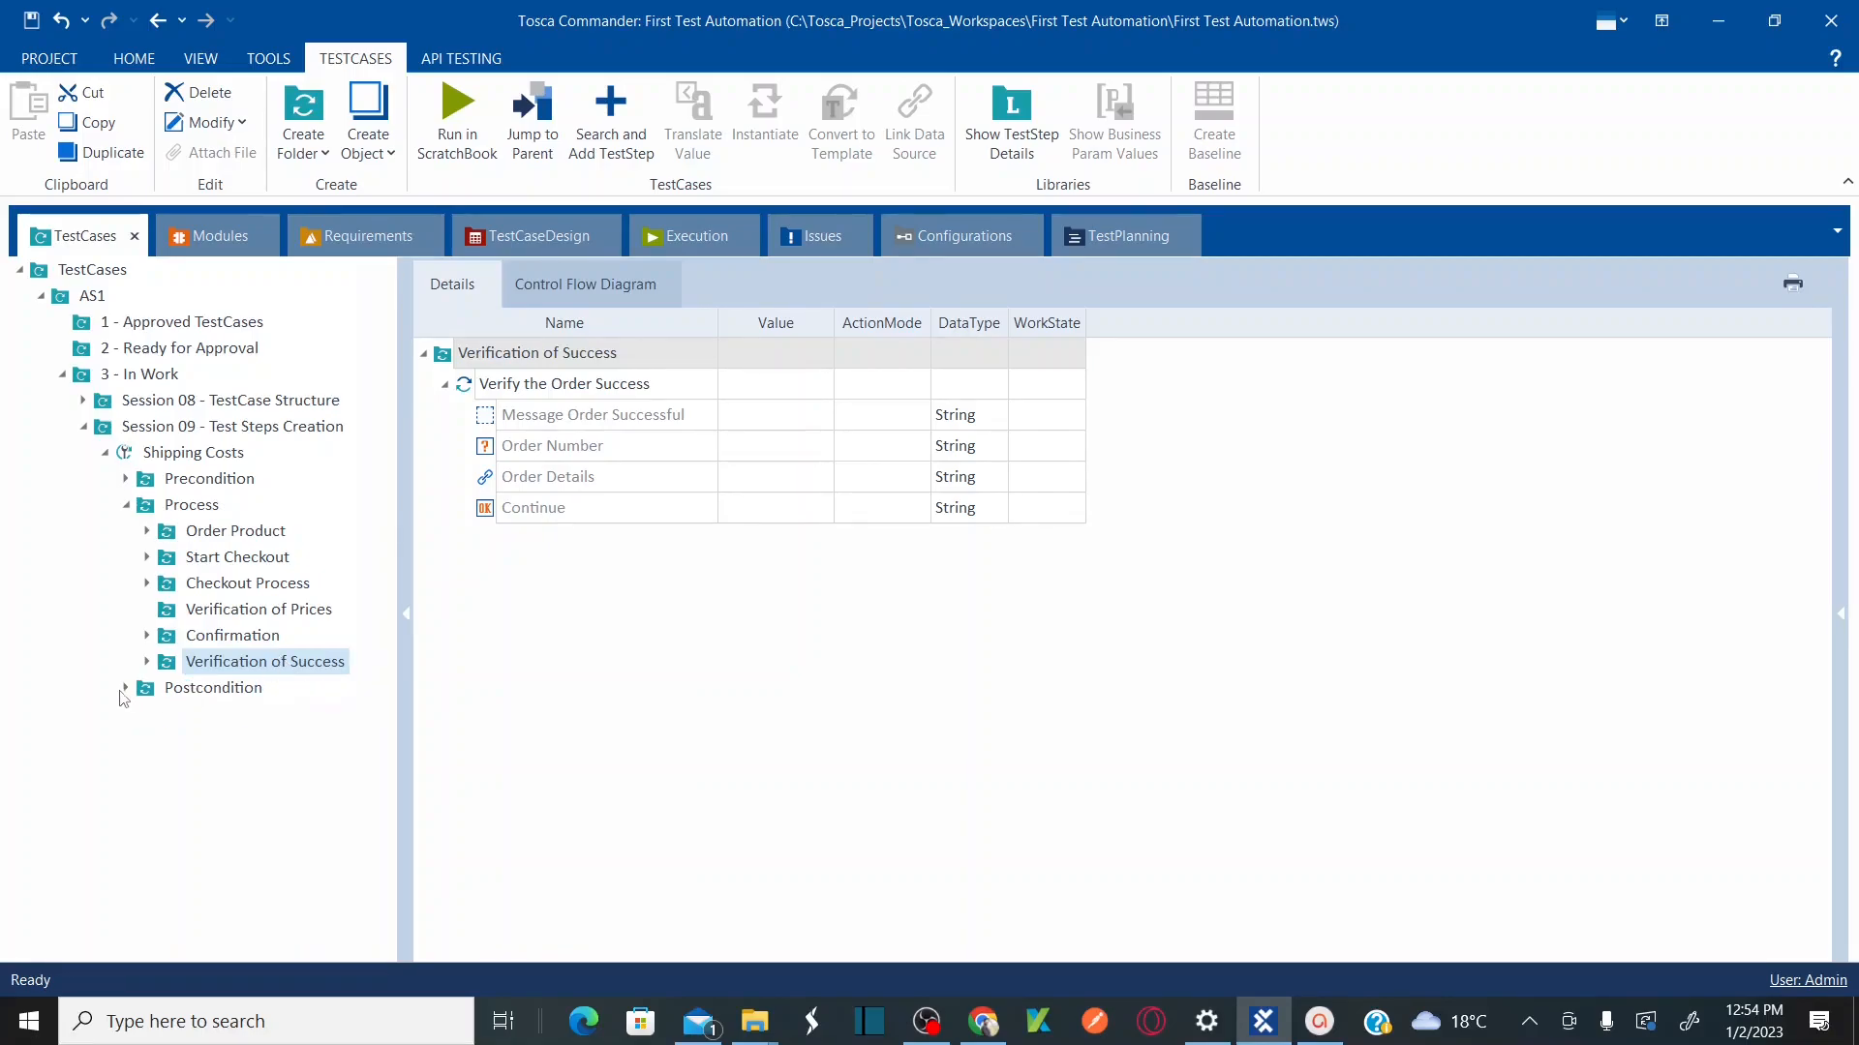
{"action": "left_click", "coordinate": [123, 689]}
{"action": "left_click", "coordinate": [186, 689]}
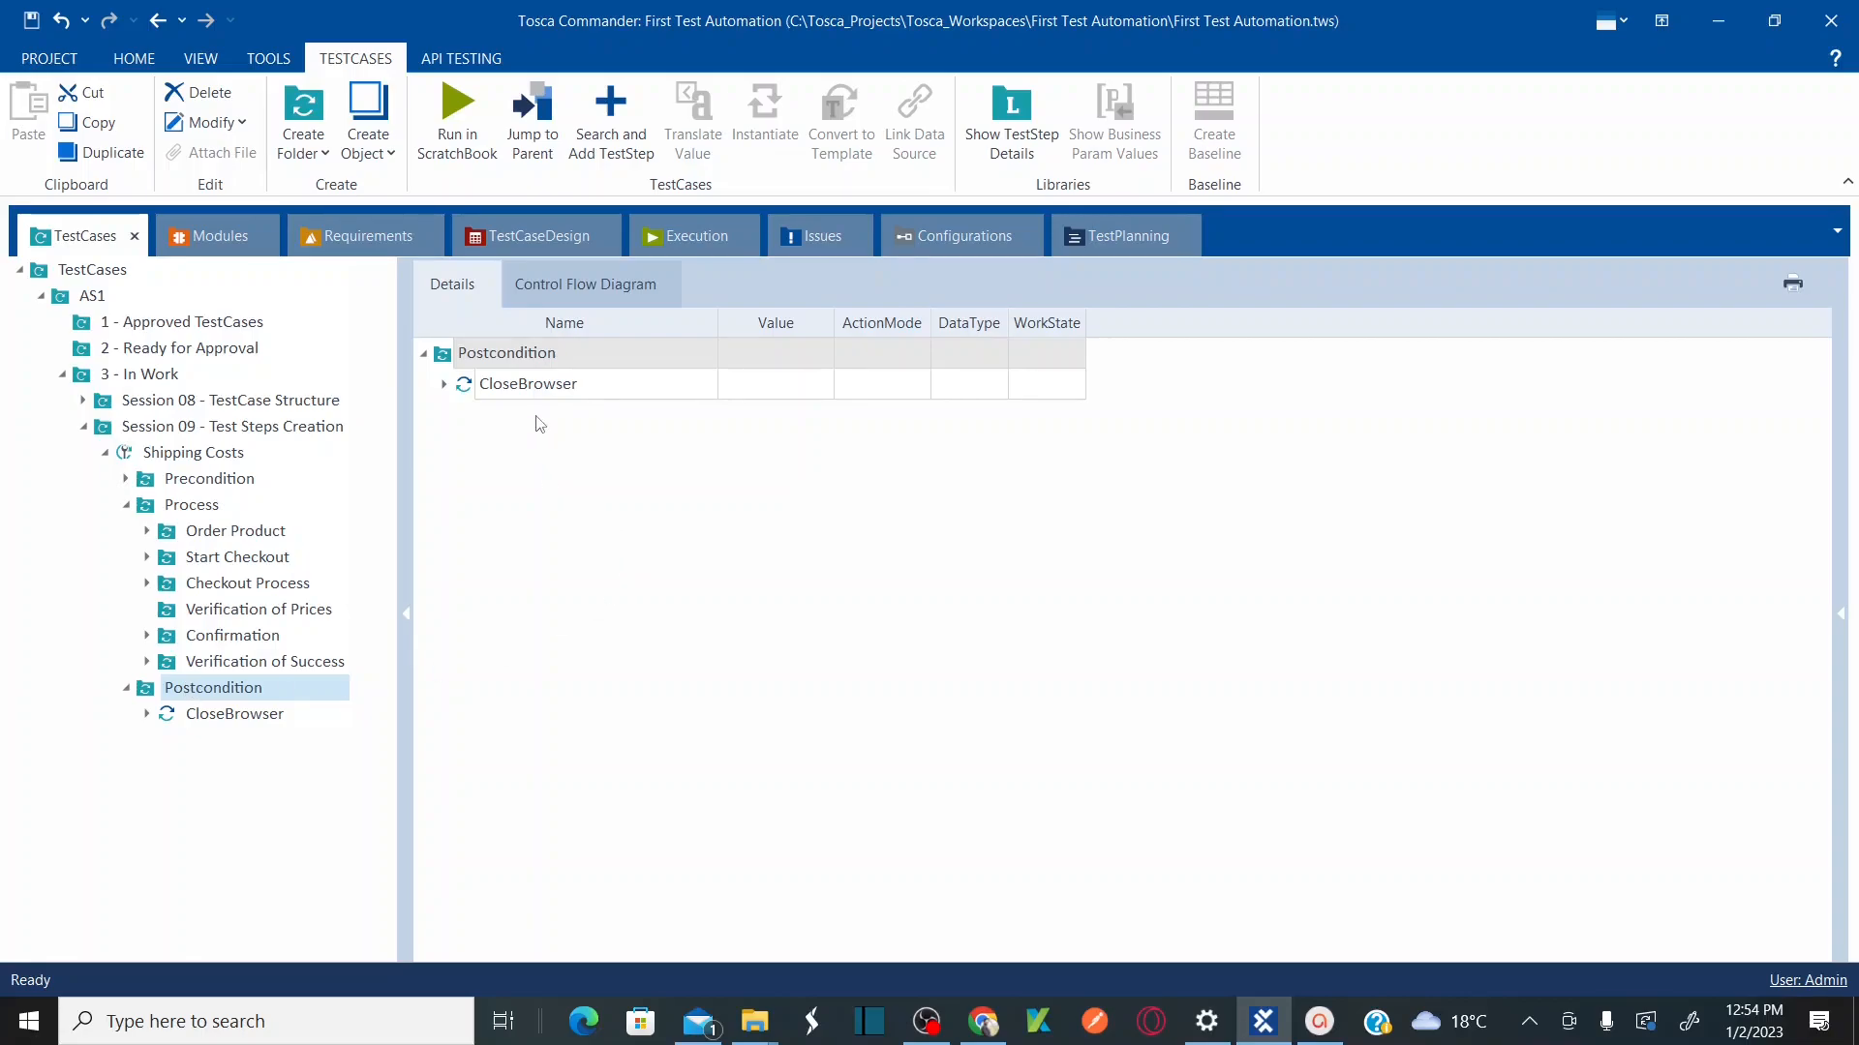
{"action": "left_click", "coordinate": [983, 1022]}
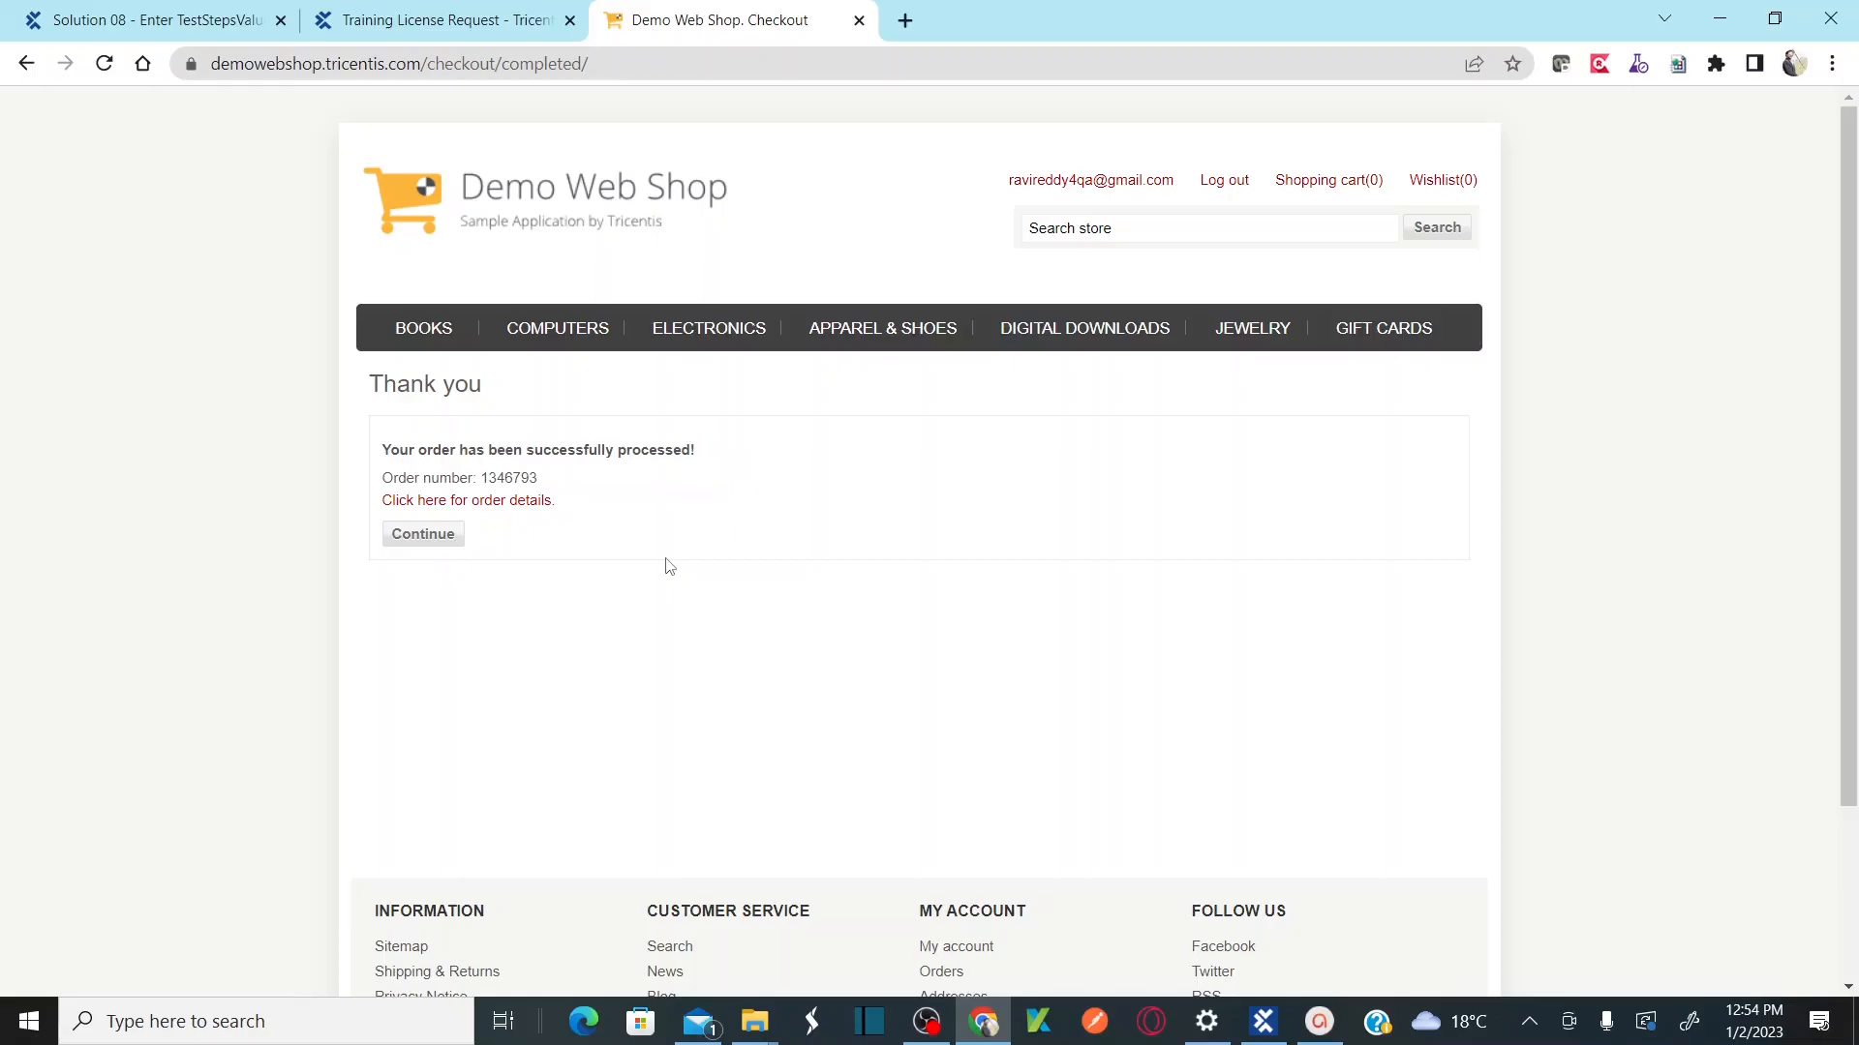
{"action": "key", "text": "alt+Tab"}
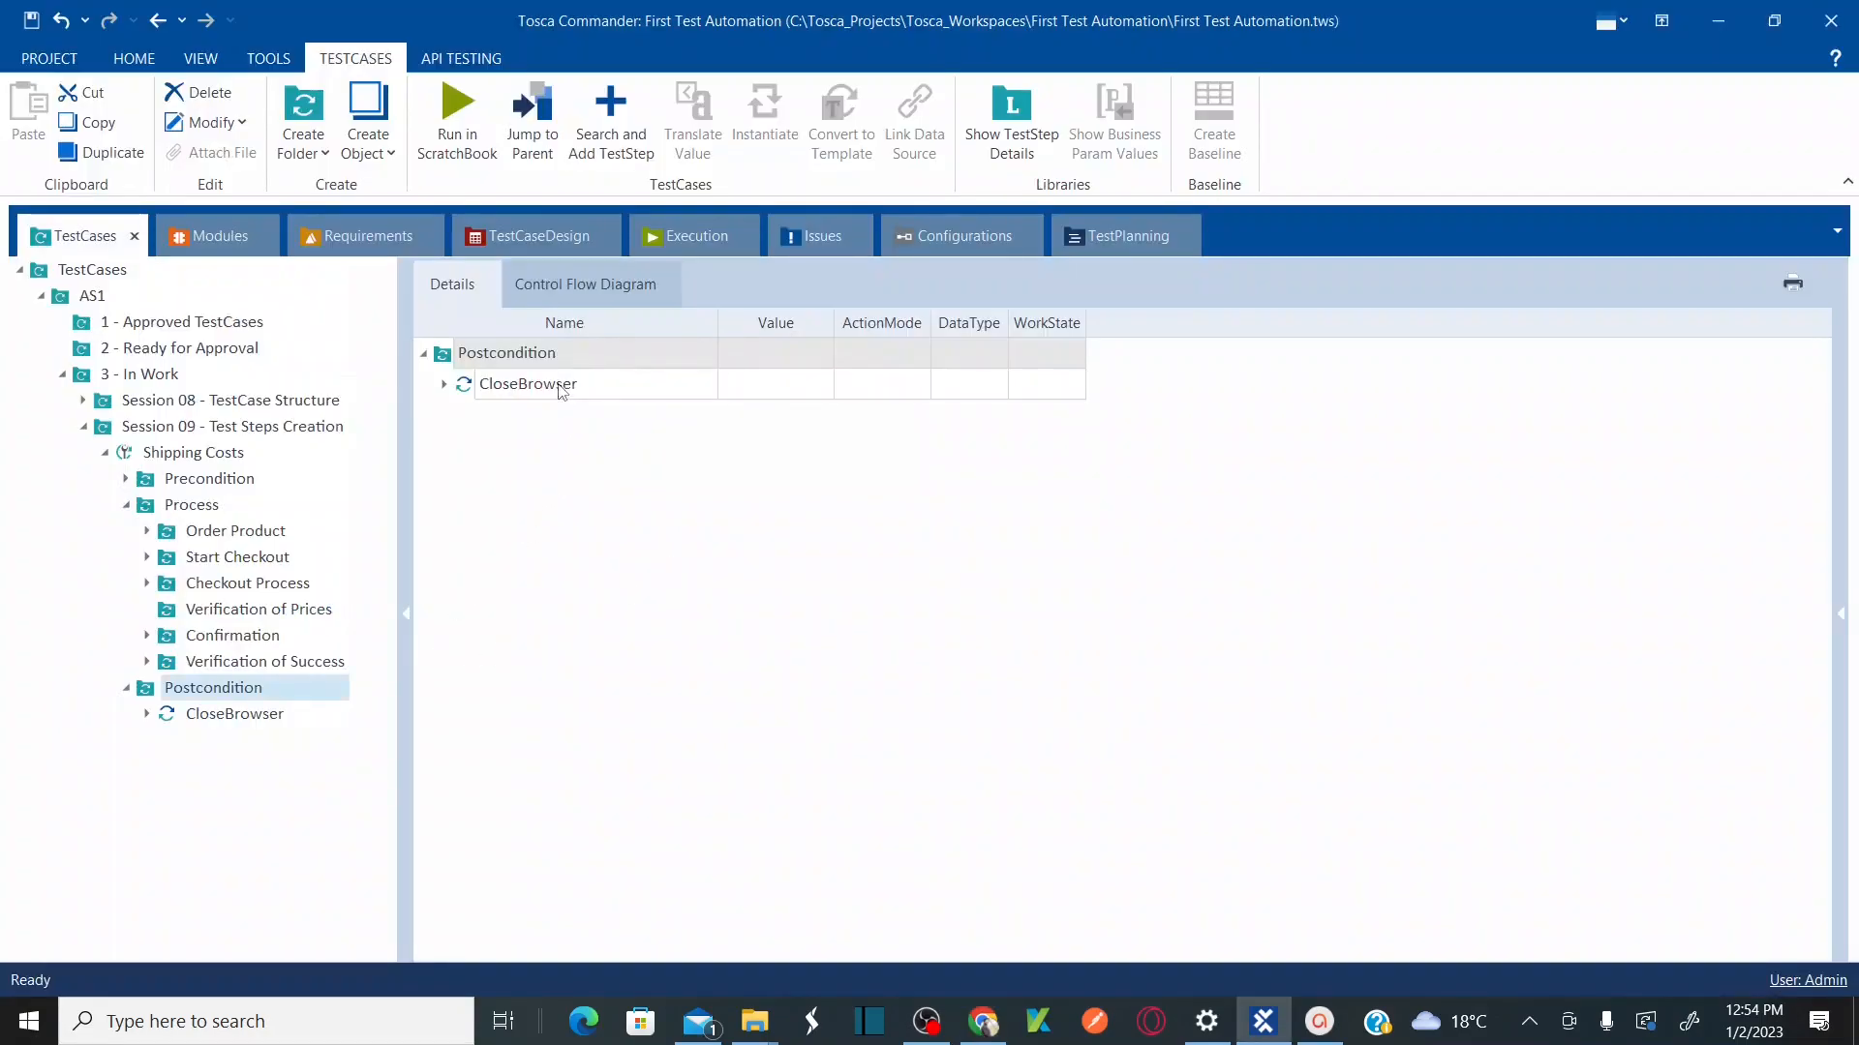
{"action": "key", "text": "ctrl+t"}
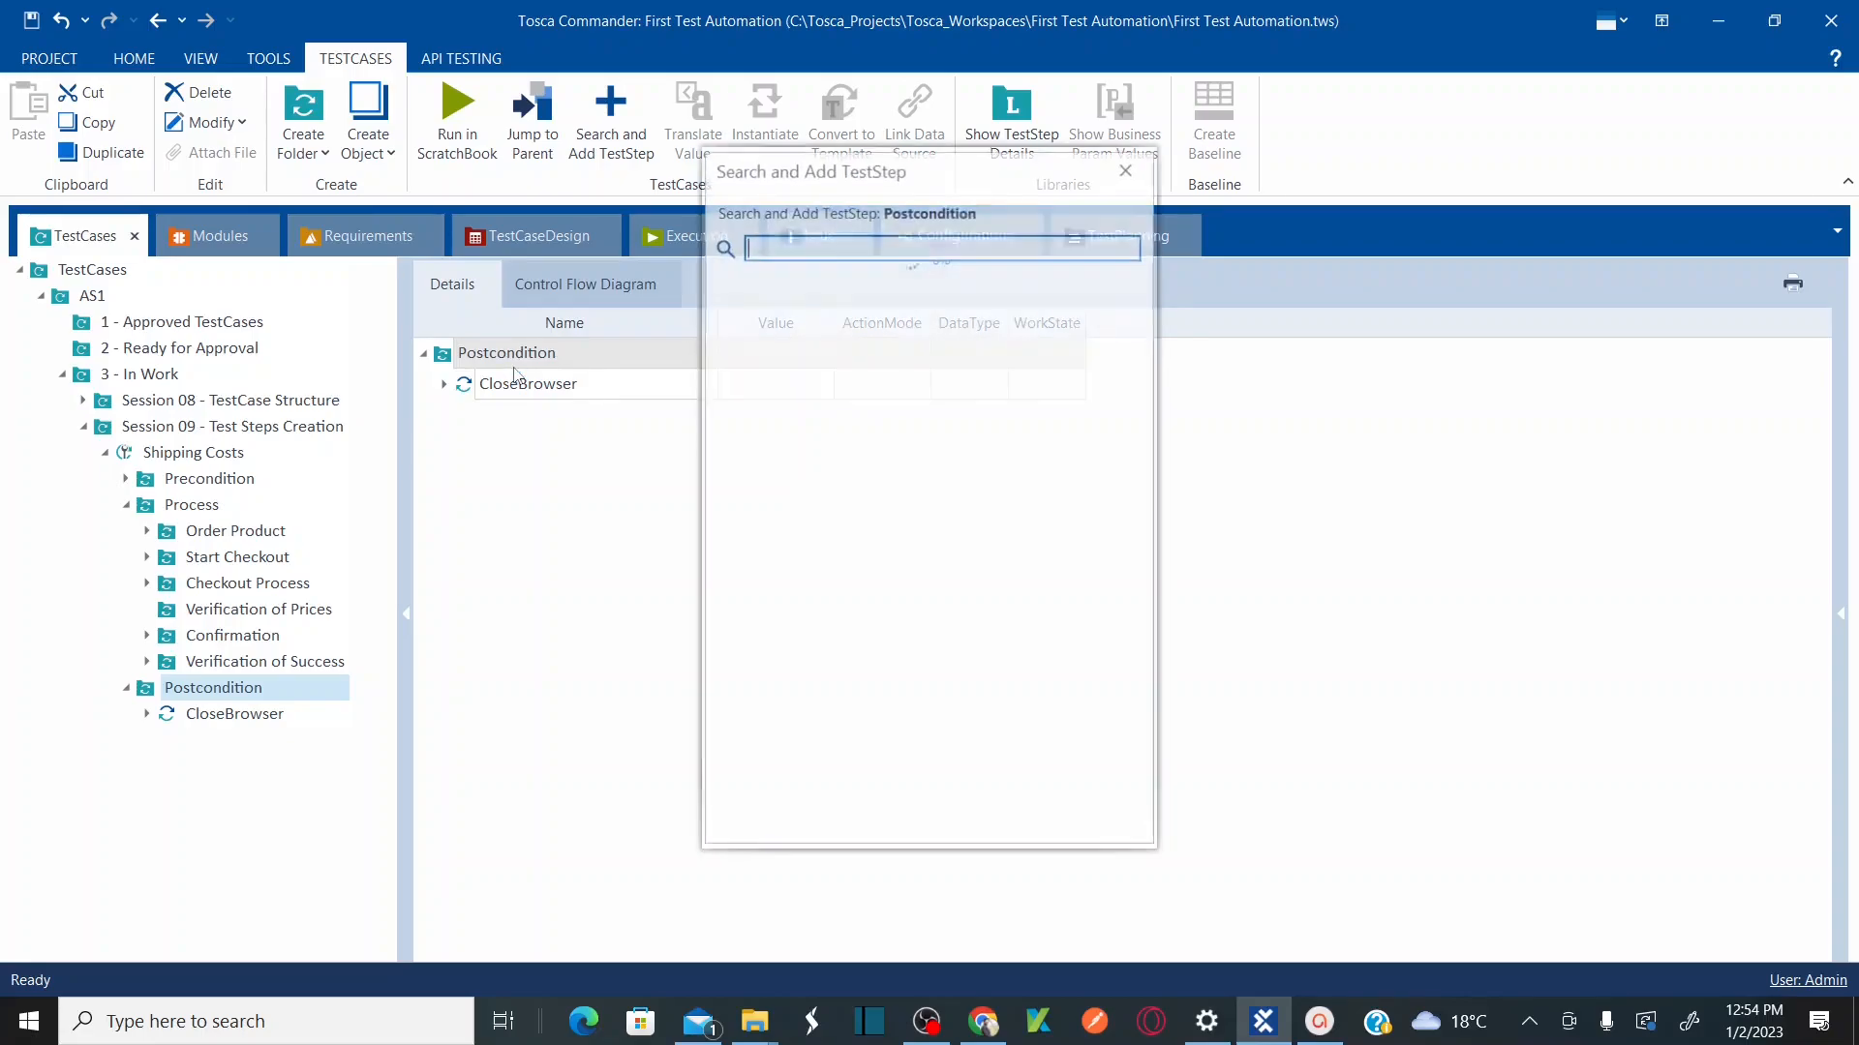
{"action": "type", "text": "order"}
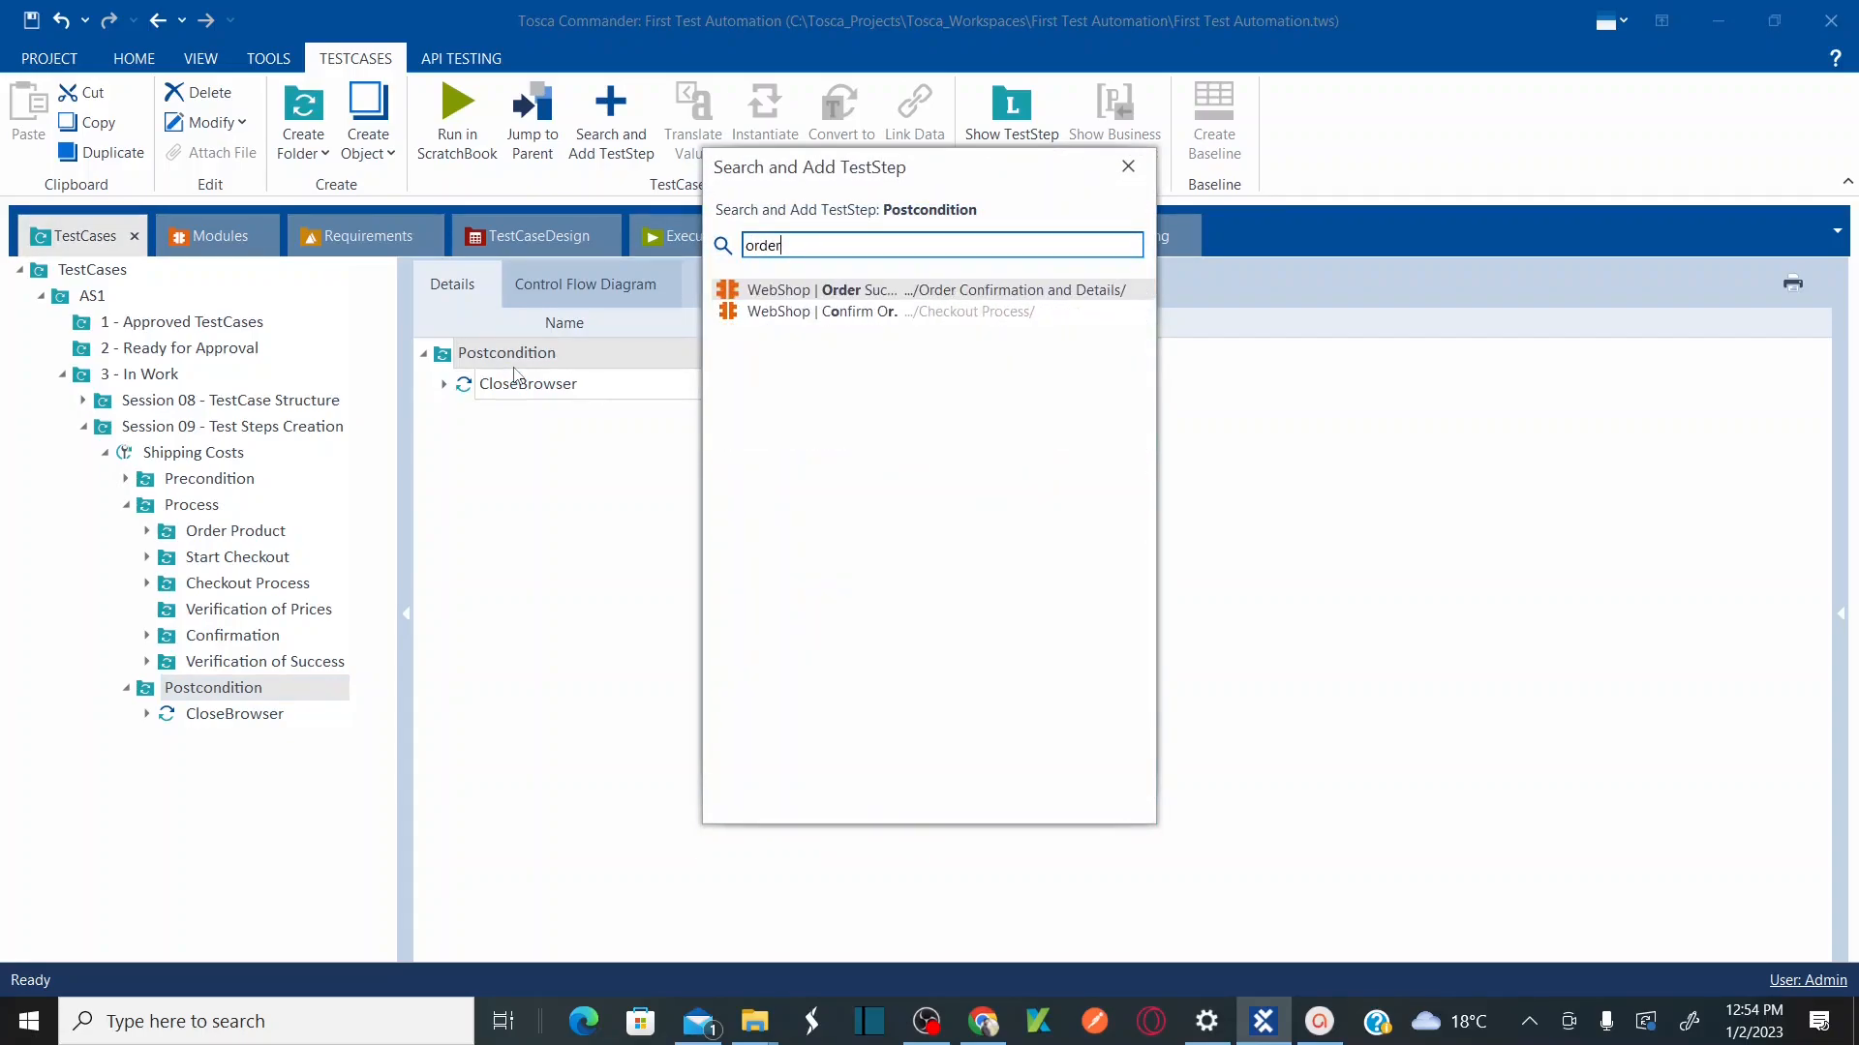
{"action": "left_click", "coordinate": [856, 287]}
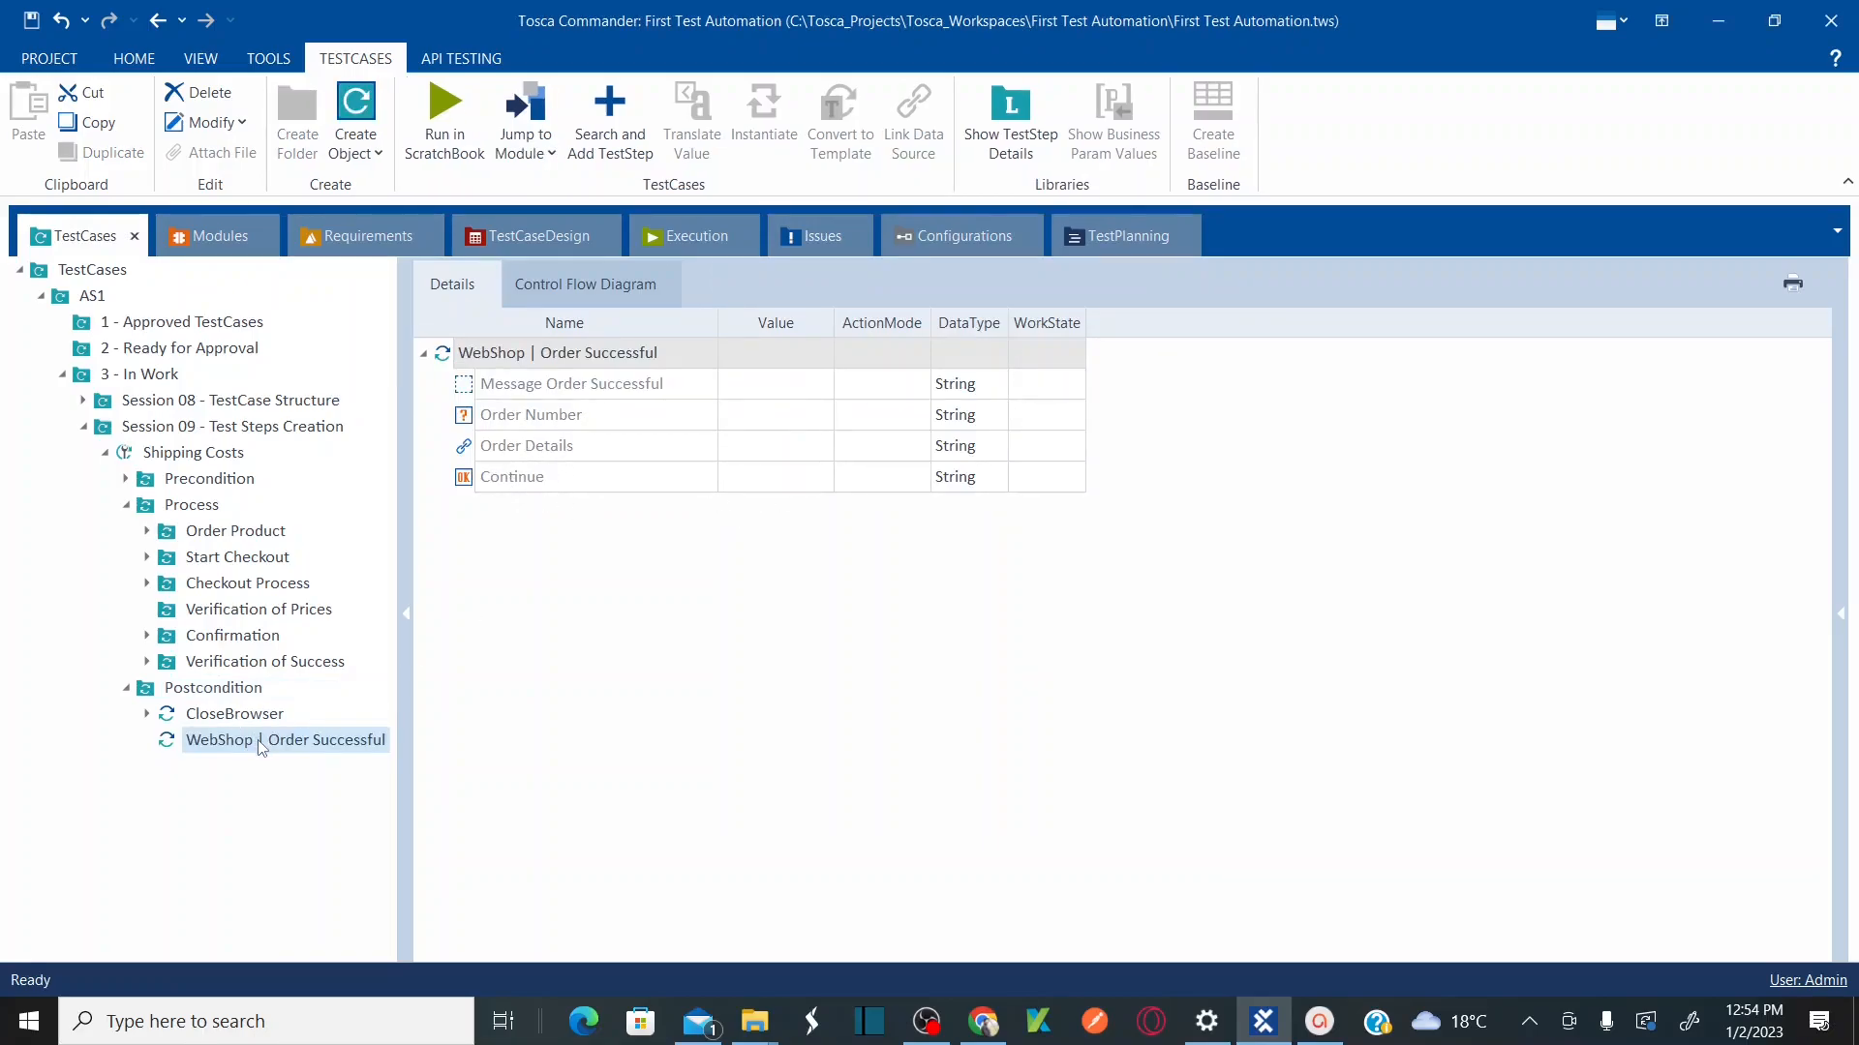
Step: Move the WebShop | Order Successful test step above CloseBrowser in the Postcondition folder
{"action": "left_click", "coordinate": [231, 688]}
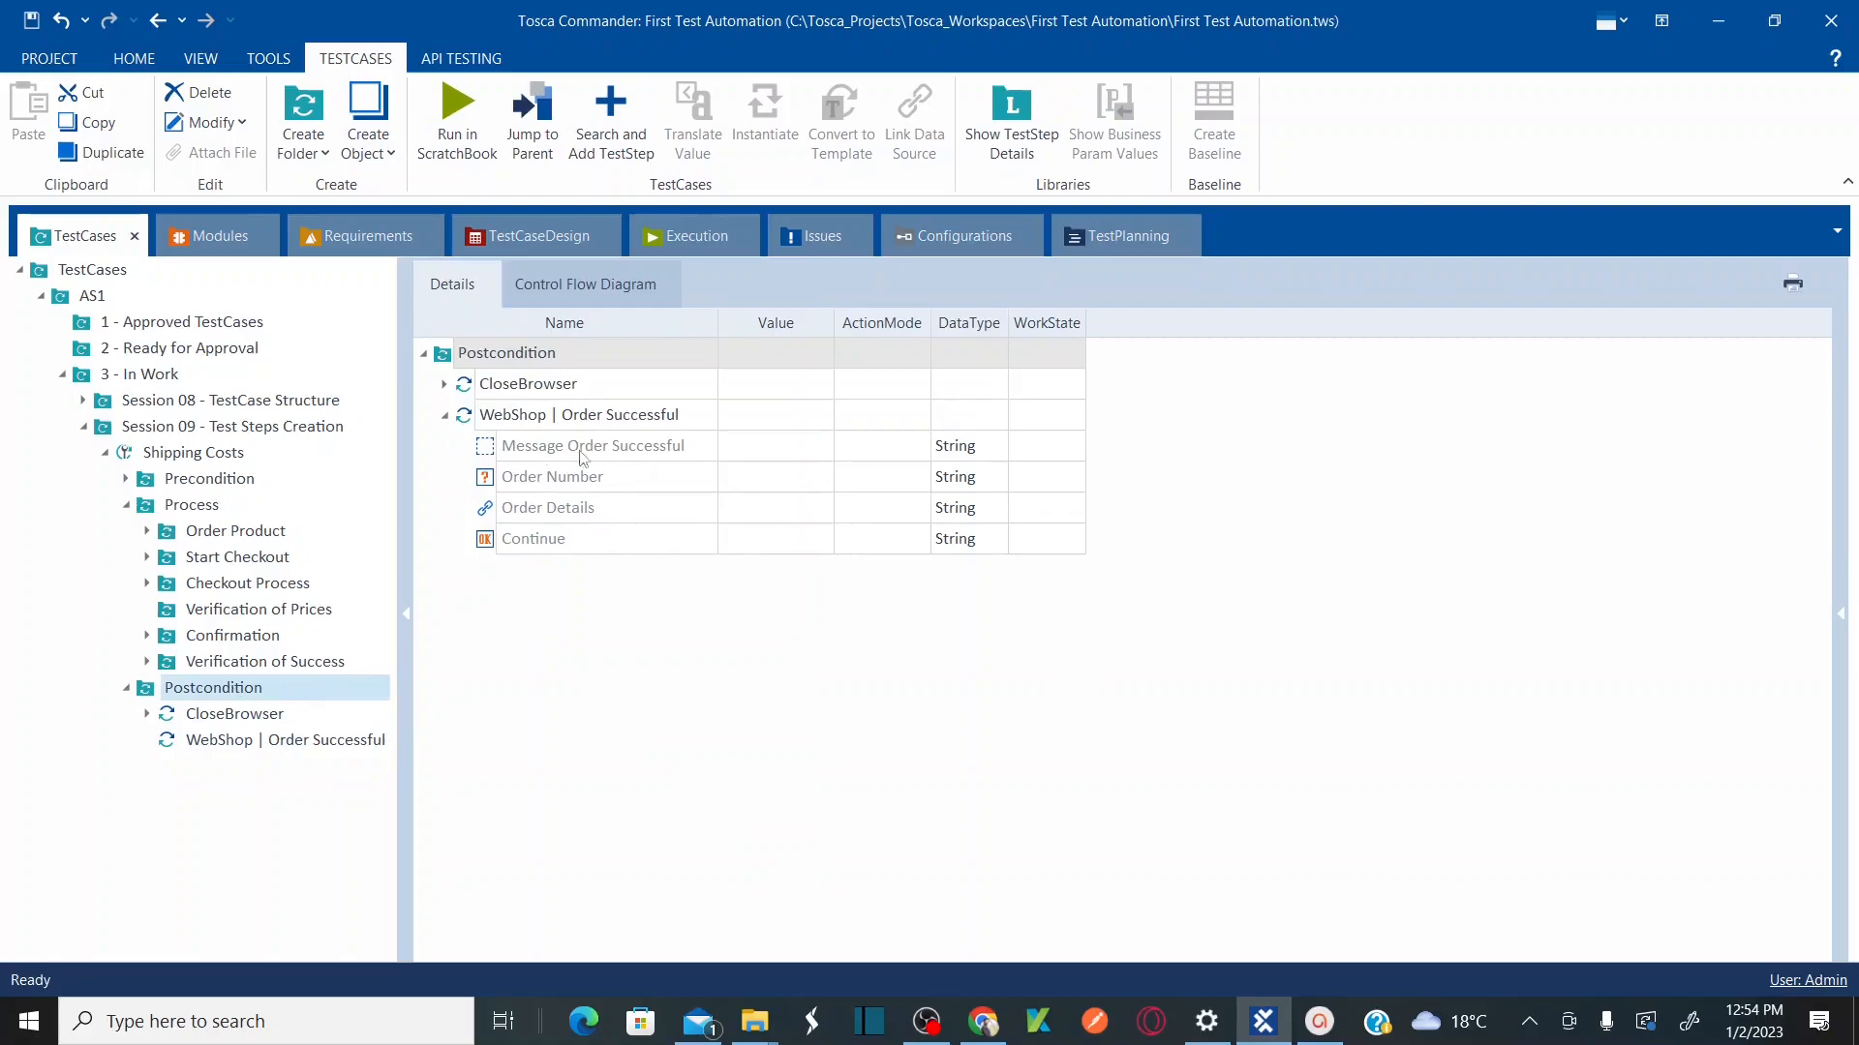
{"action": "left_click", "coordinate": [445, 416]}
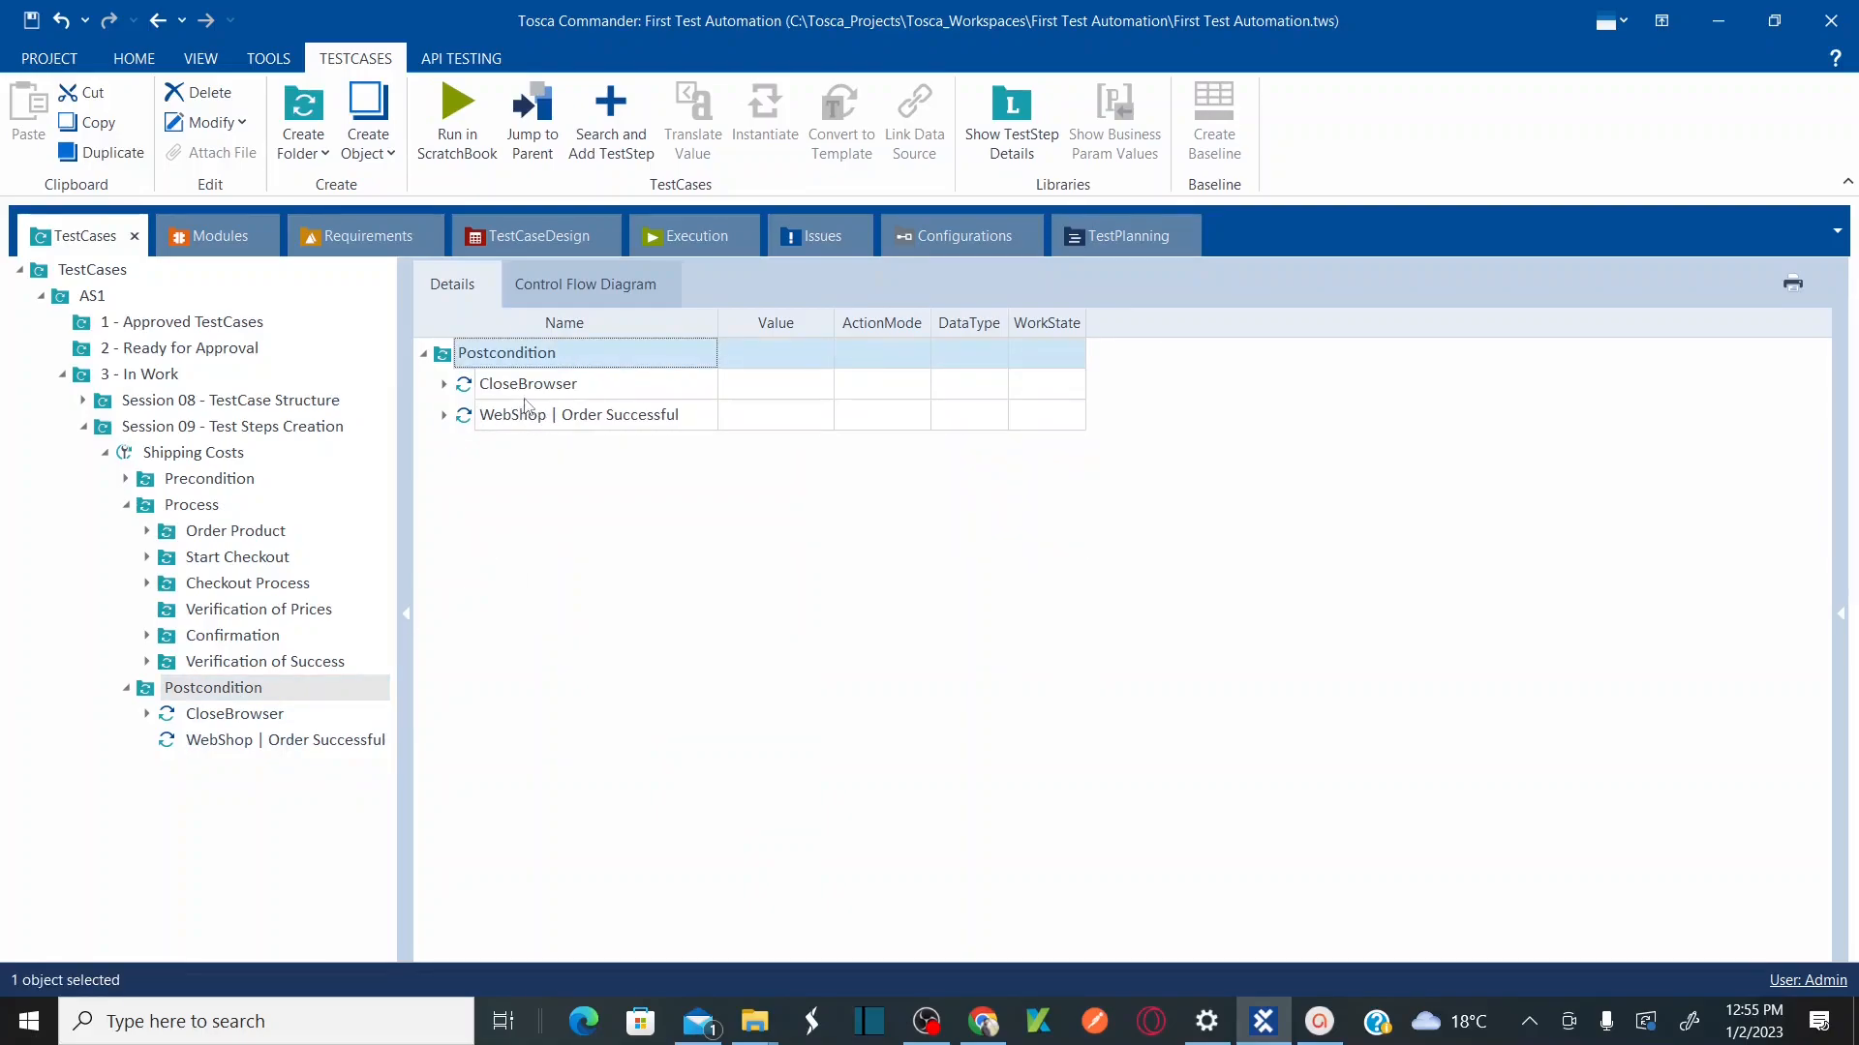
{"action": "left_click_drag", "start_coordinate": [516, 416], "coordinate": [510, 377]}
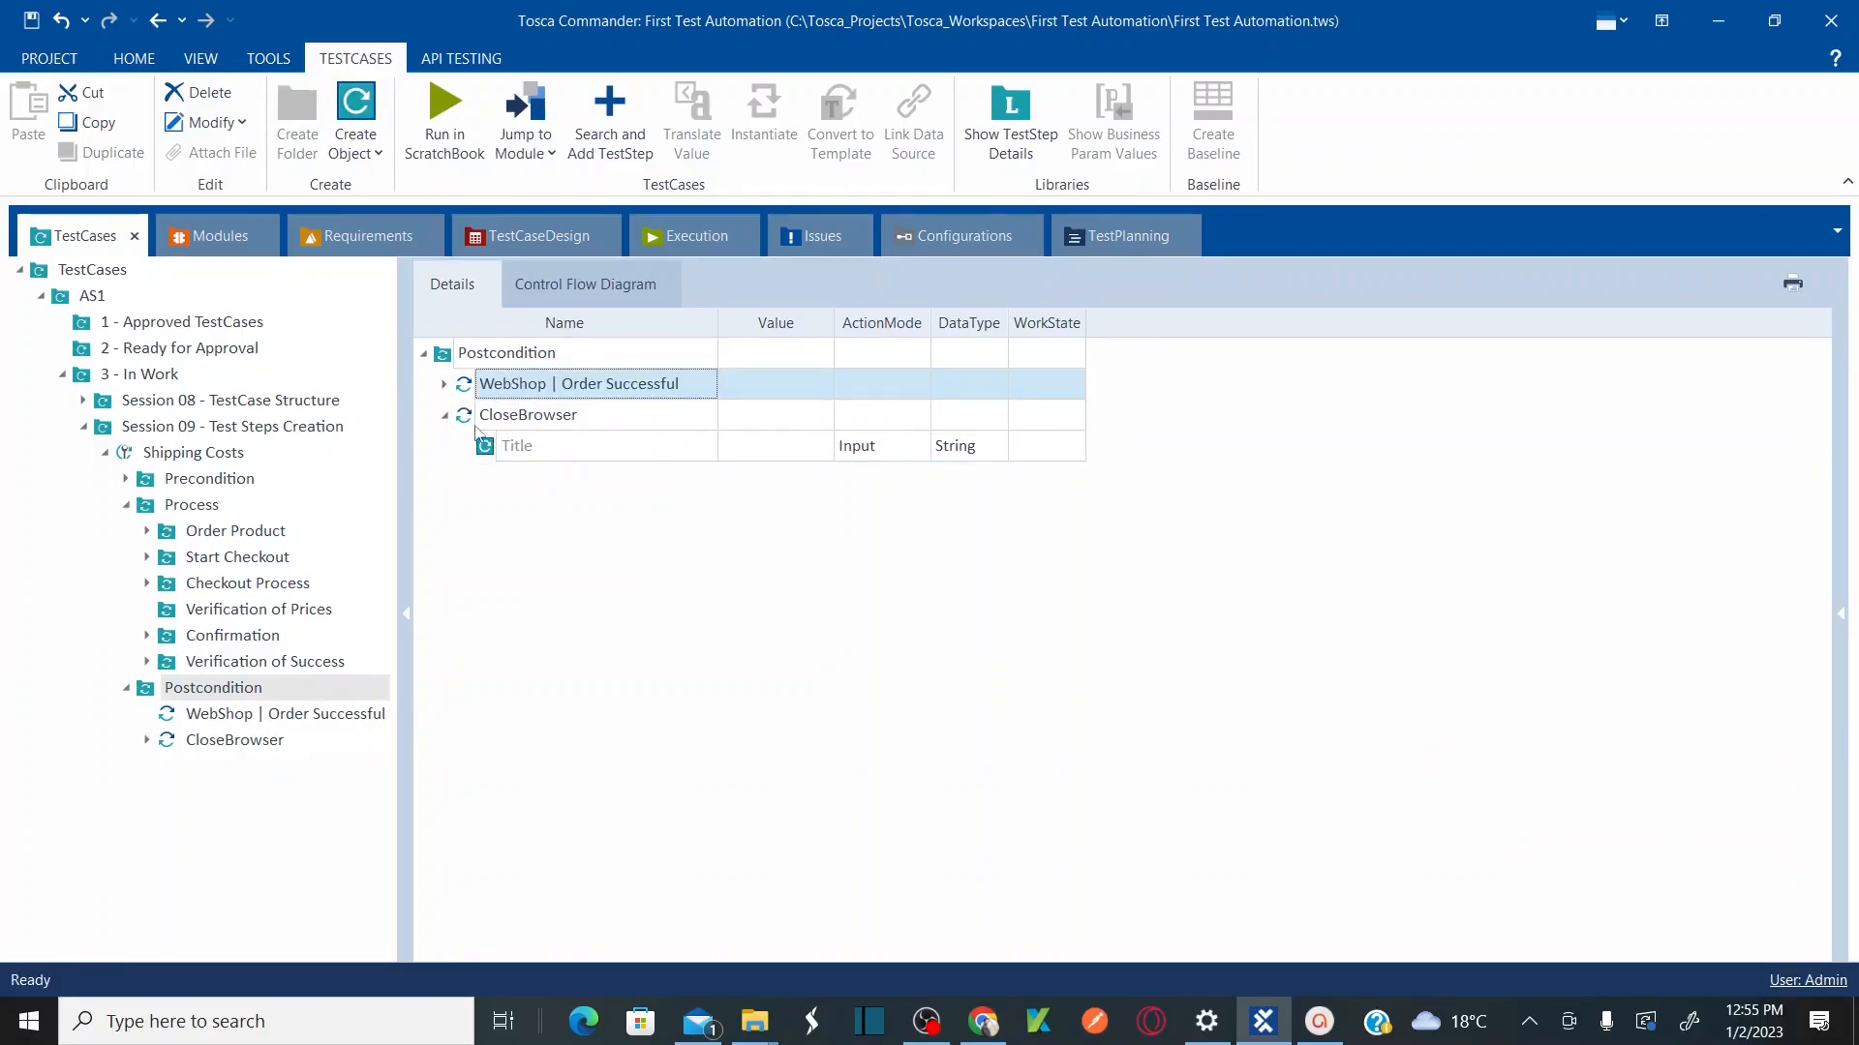
Step: Switch to the Demo Web Shop, continue past the order completion page, and return to Tosca Commander
{"action": "key", "text": "alt+Tab"}
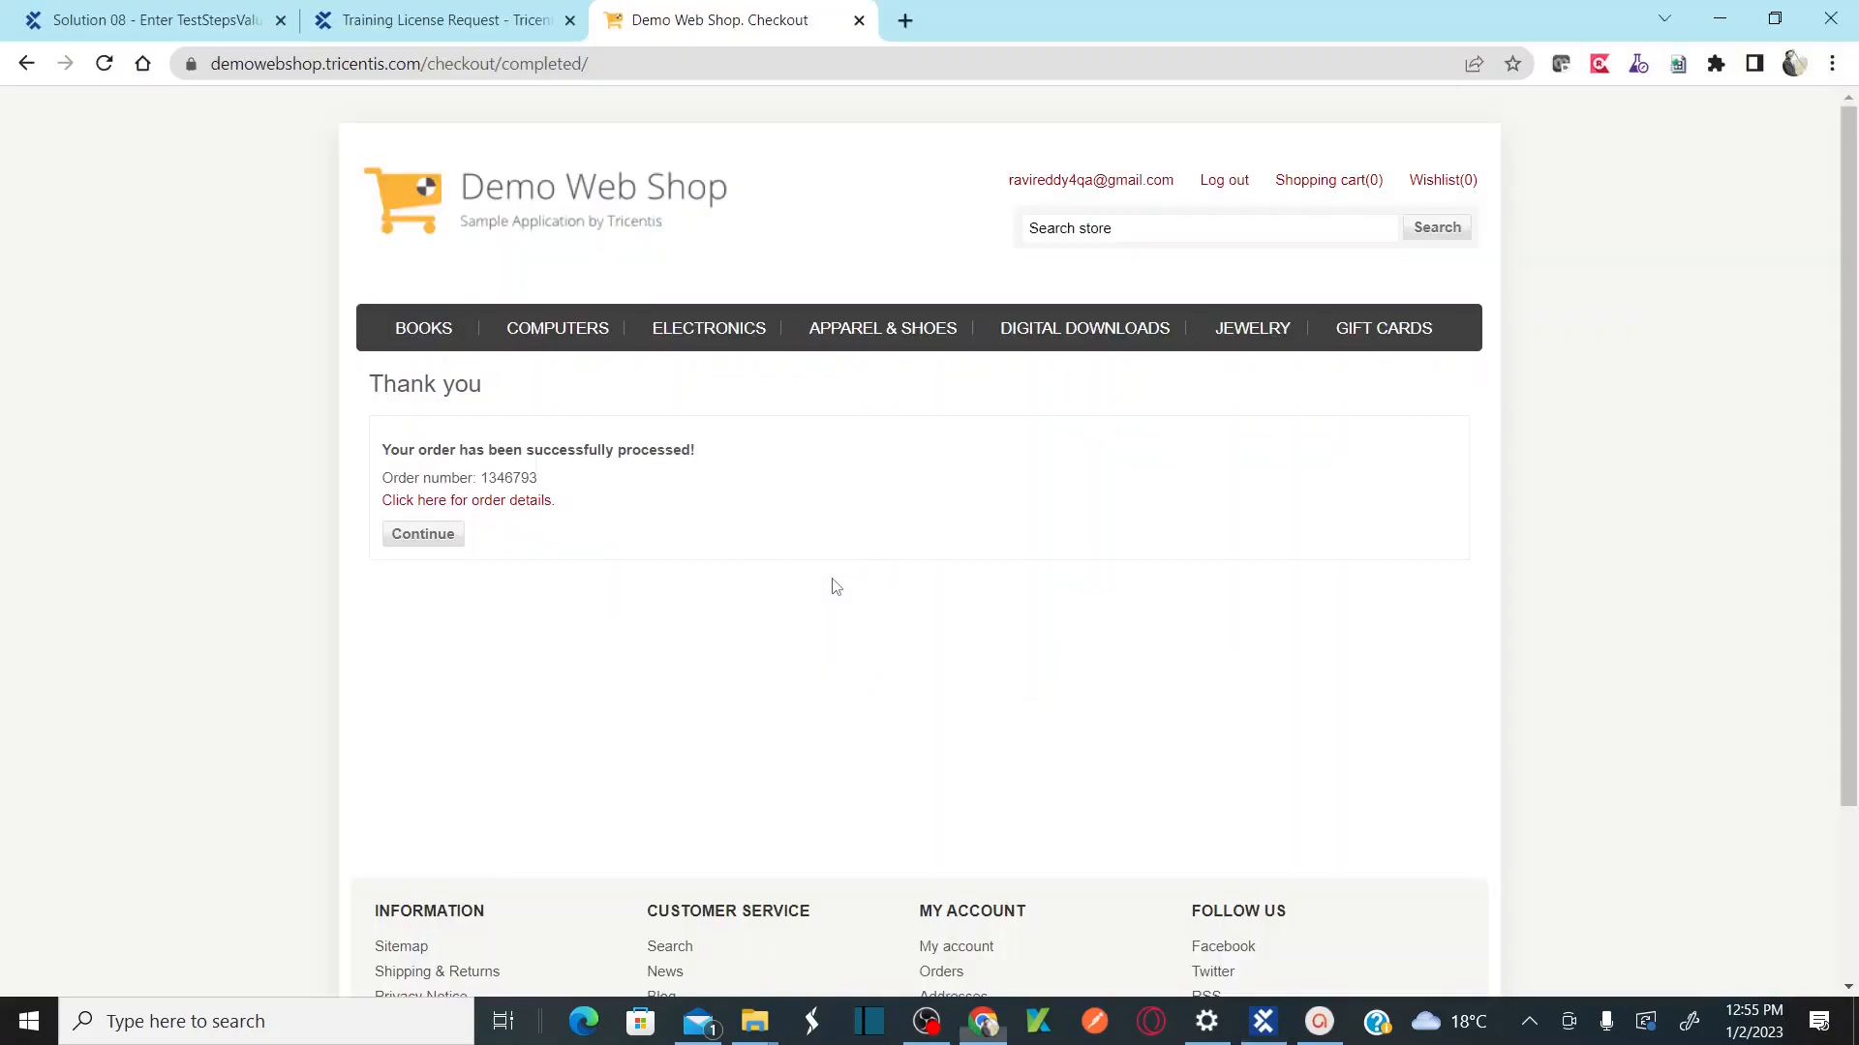
{"action": "left_click", "coordinate": [451, 543]}
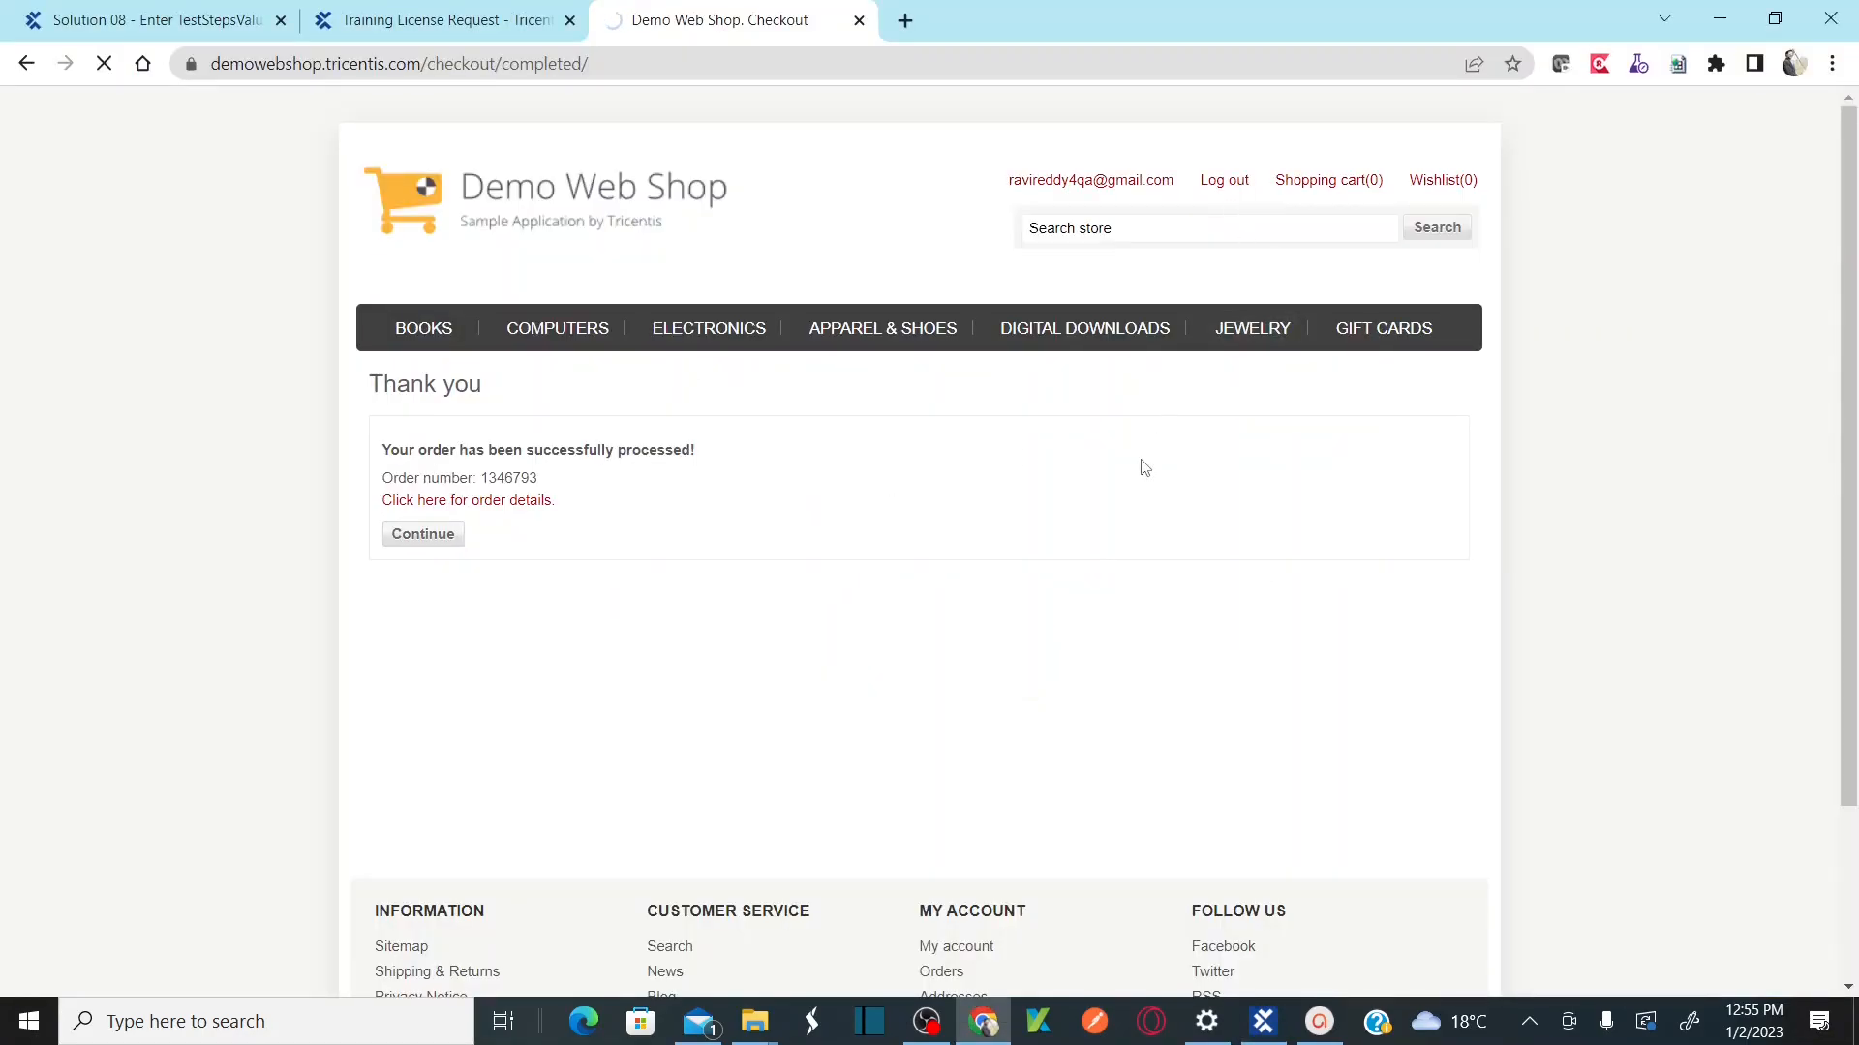
{"action": "key", "text": "alt+Tab"}
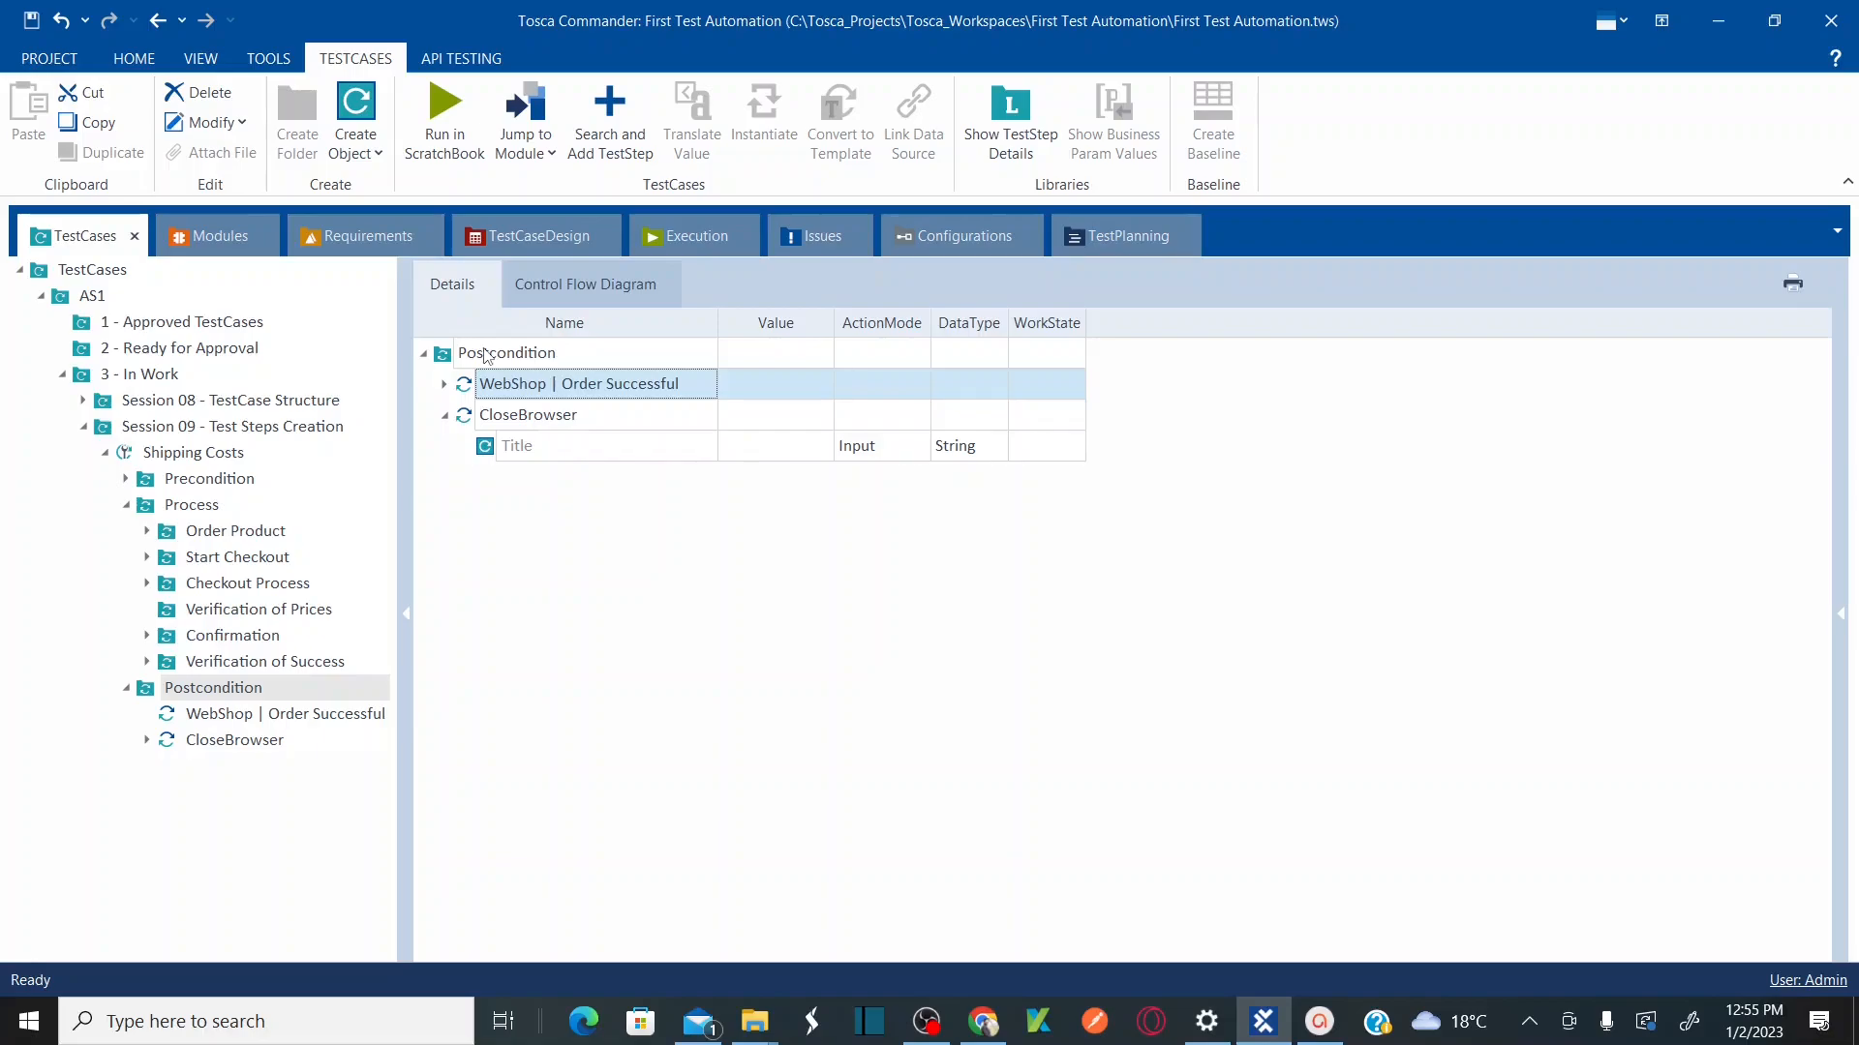
Step: Search for "top me" and add the WebShop | Top Menu module as a test step under Postcondition
{"action": "left_click", "coordinate": [450, 359]}
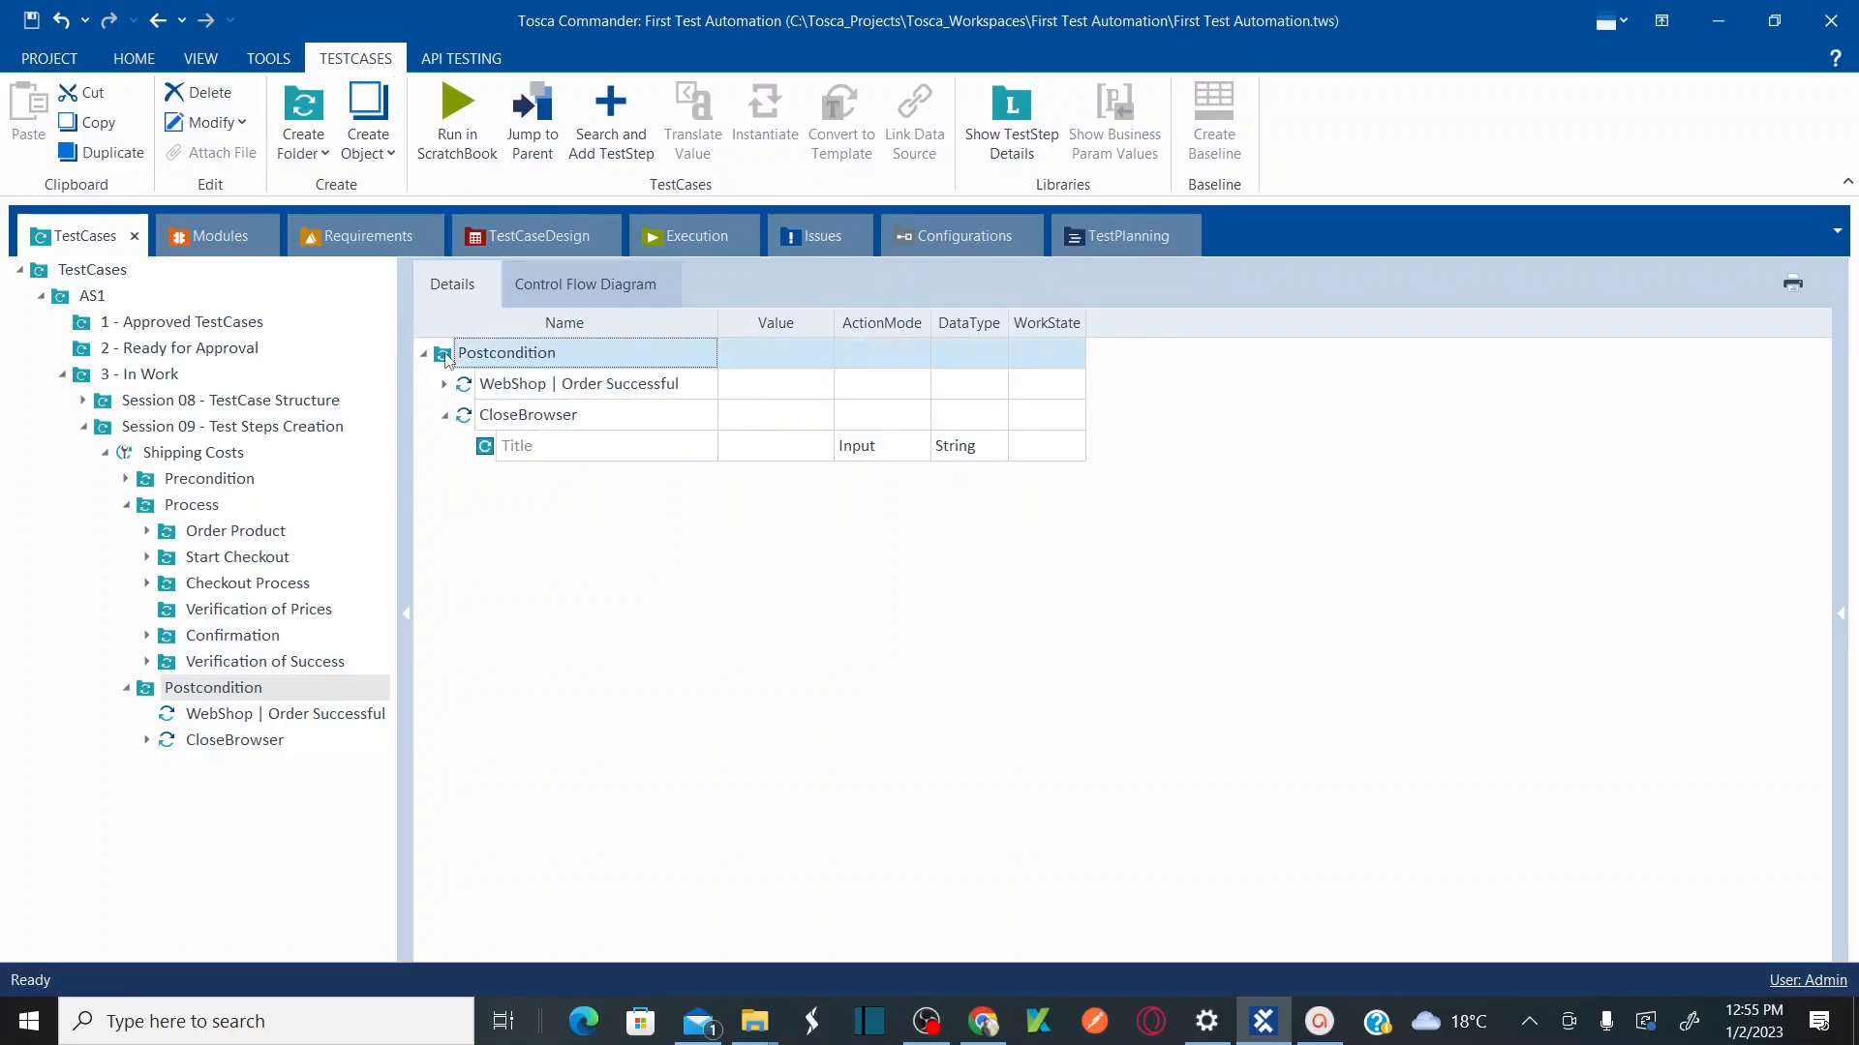
{"action": "key", "text": "ctrl+t"}
{"action": "type", "text": "top"}
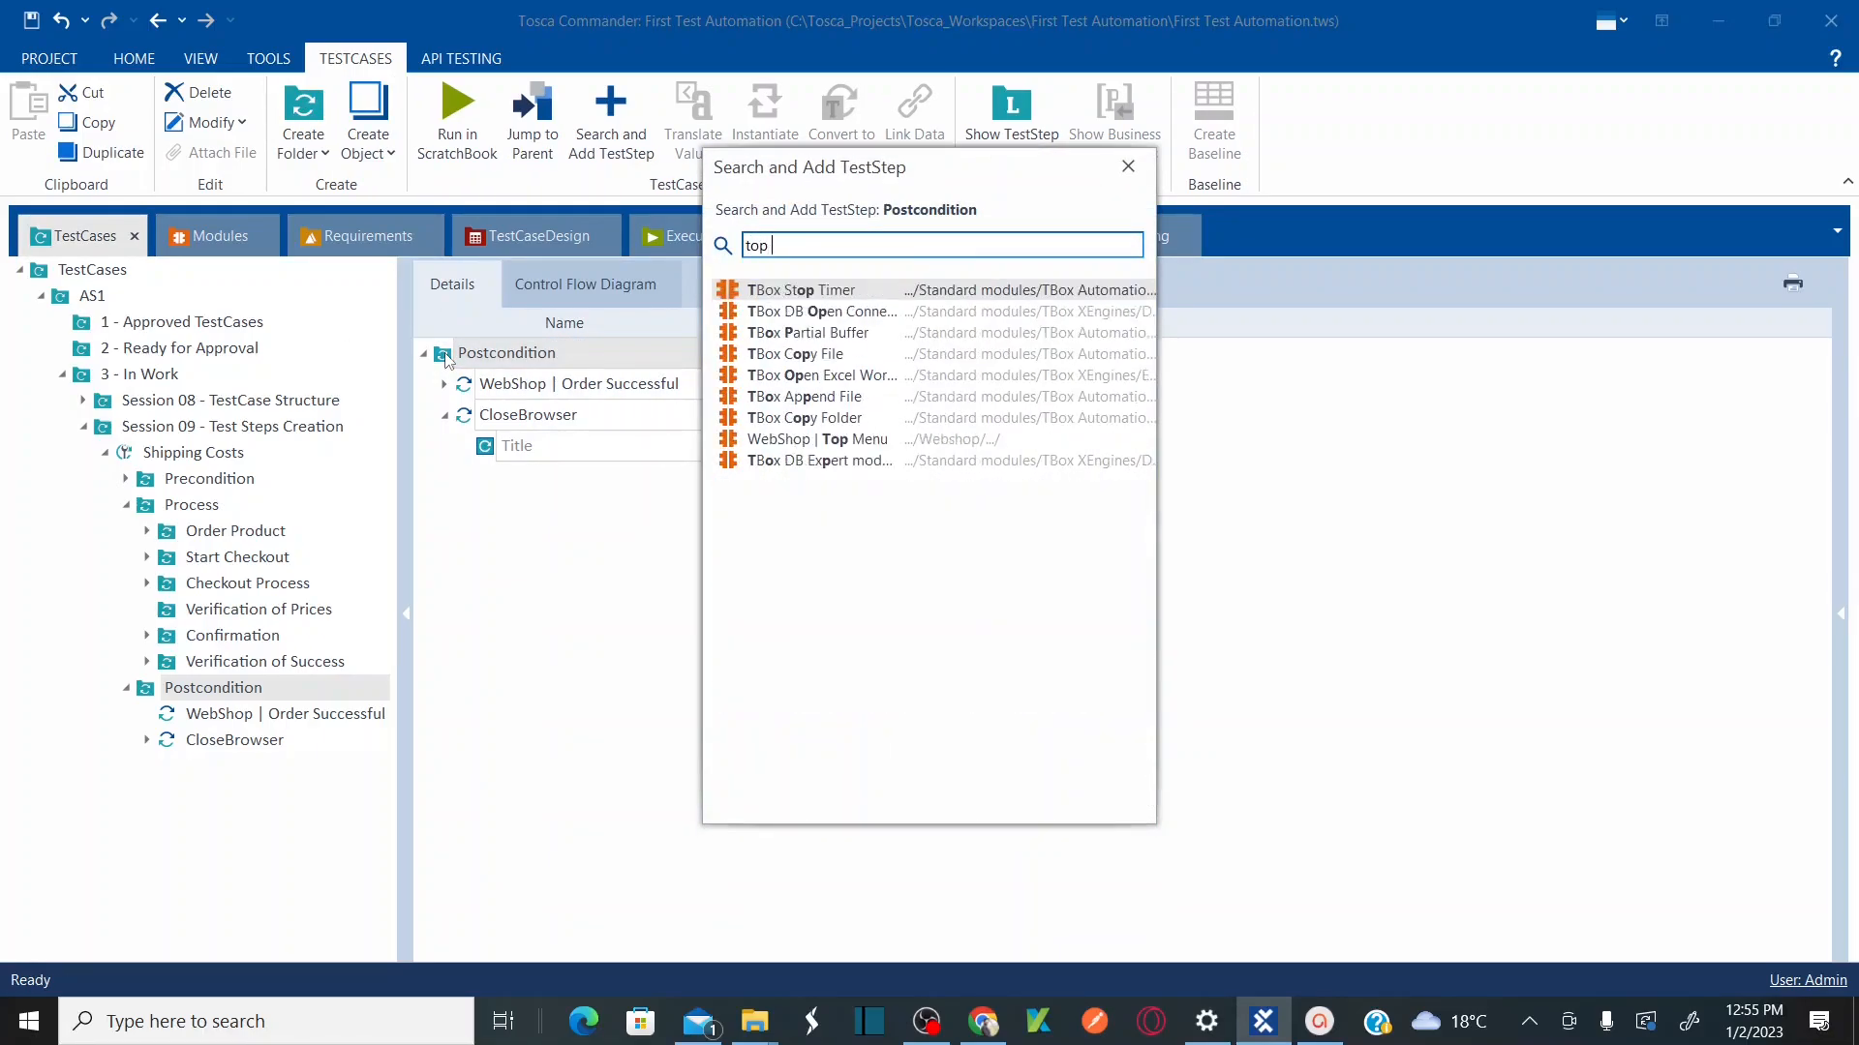
{"action": "type", "text": " me"}
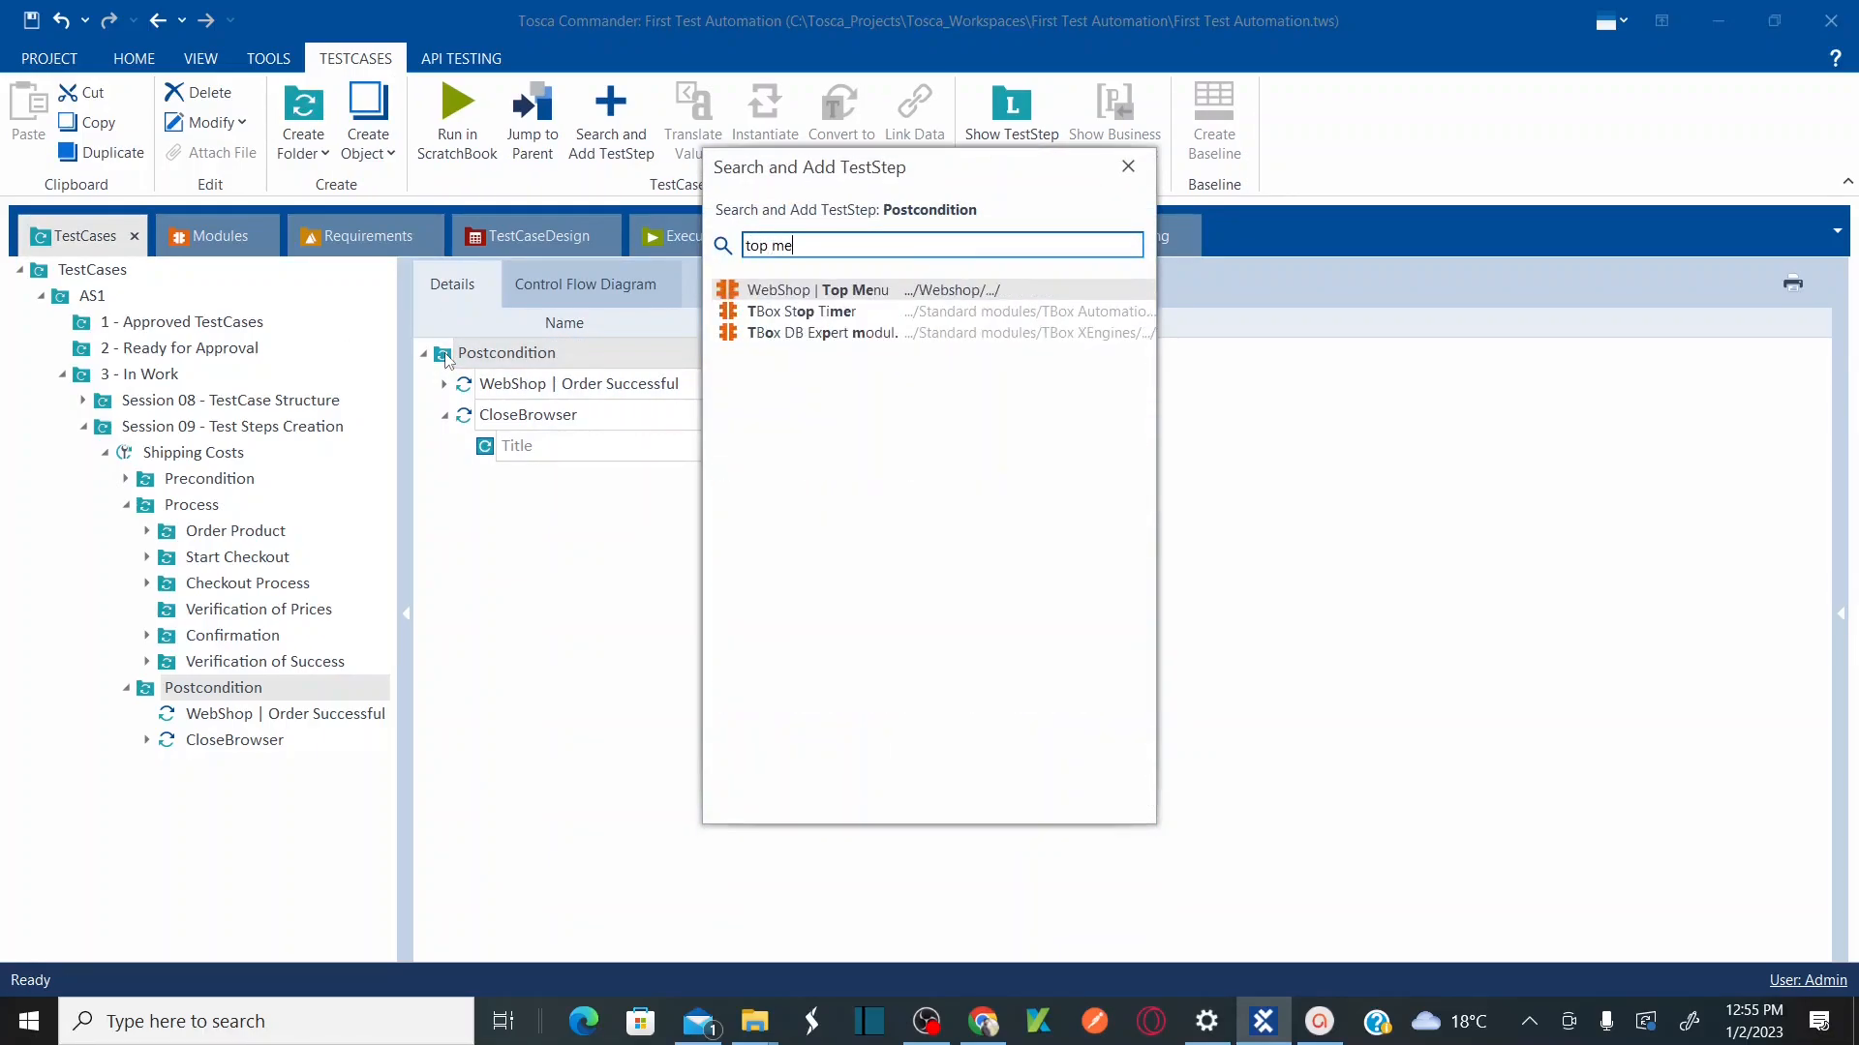
{"action": "left_click", "coordinate": [805, 291]}
Step: Move the WebShop | Top Menu test step above CloseBrowser and collapse both test steps
{"action": "left_click_drag", "start_coordinate": [471, 484], "coordinate": [476, 405]}
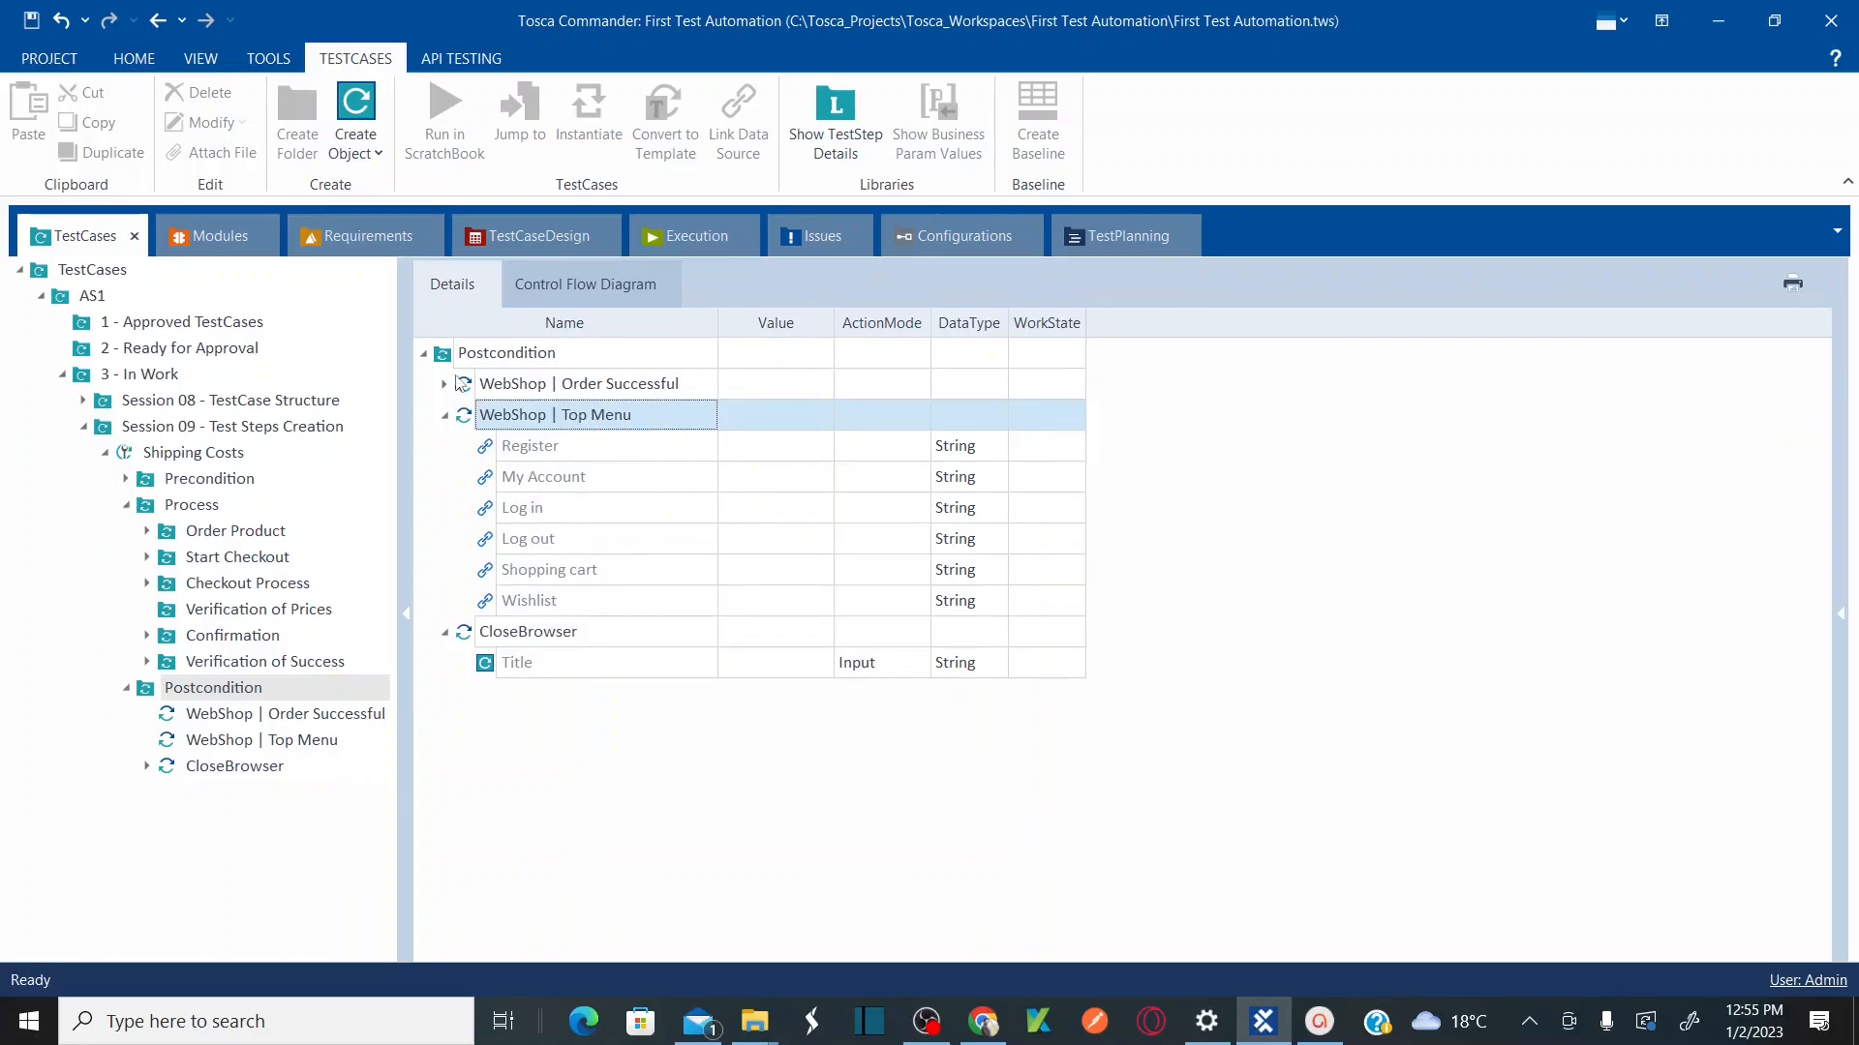
{"action": "left_click", "coordinate": [447, 415]}
{"action": "left_click", "coordinate": [445, 447]}
{"action": "left_click", "coordinate": [446, 448]}
{"action": "left_click", "coordinate": [446, 448]}
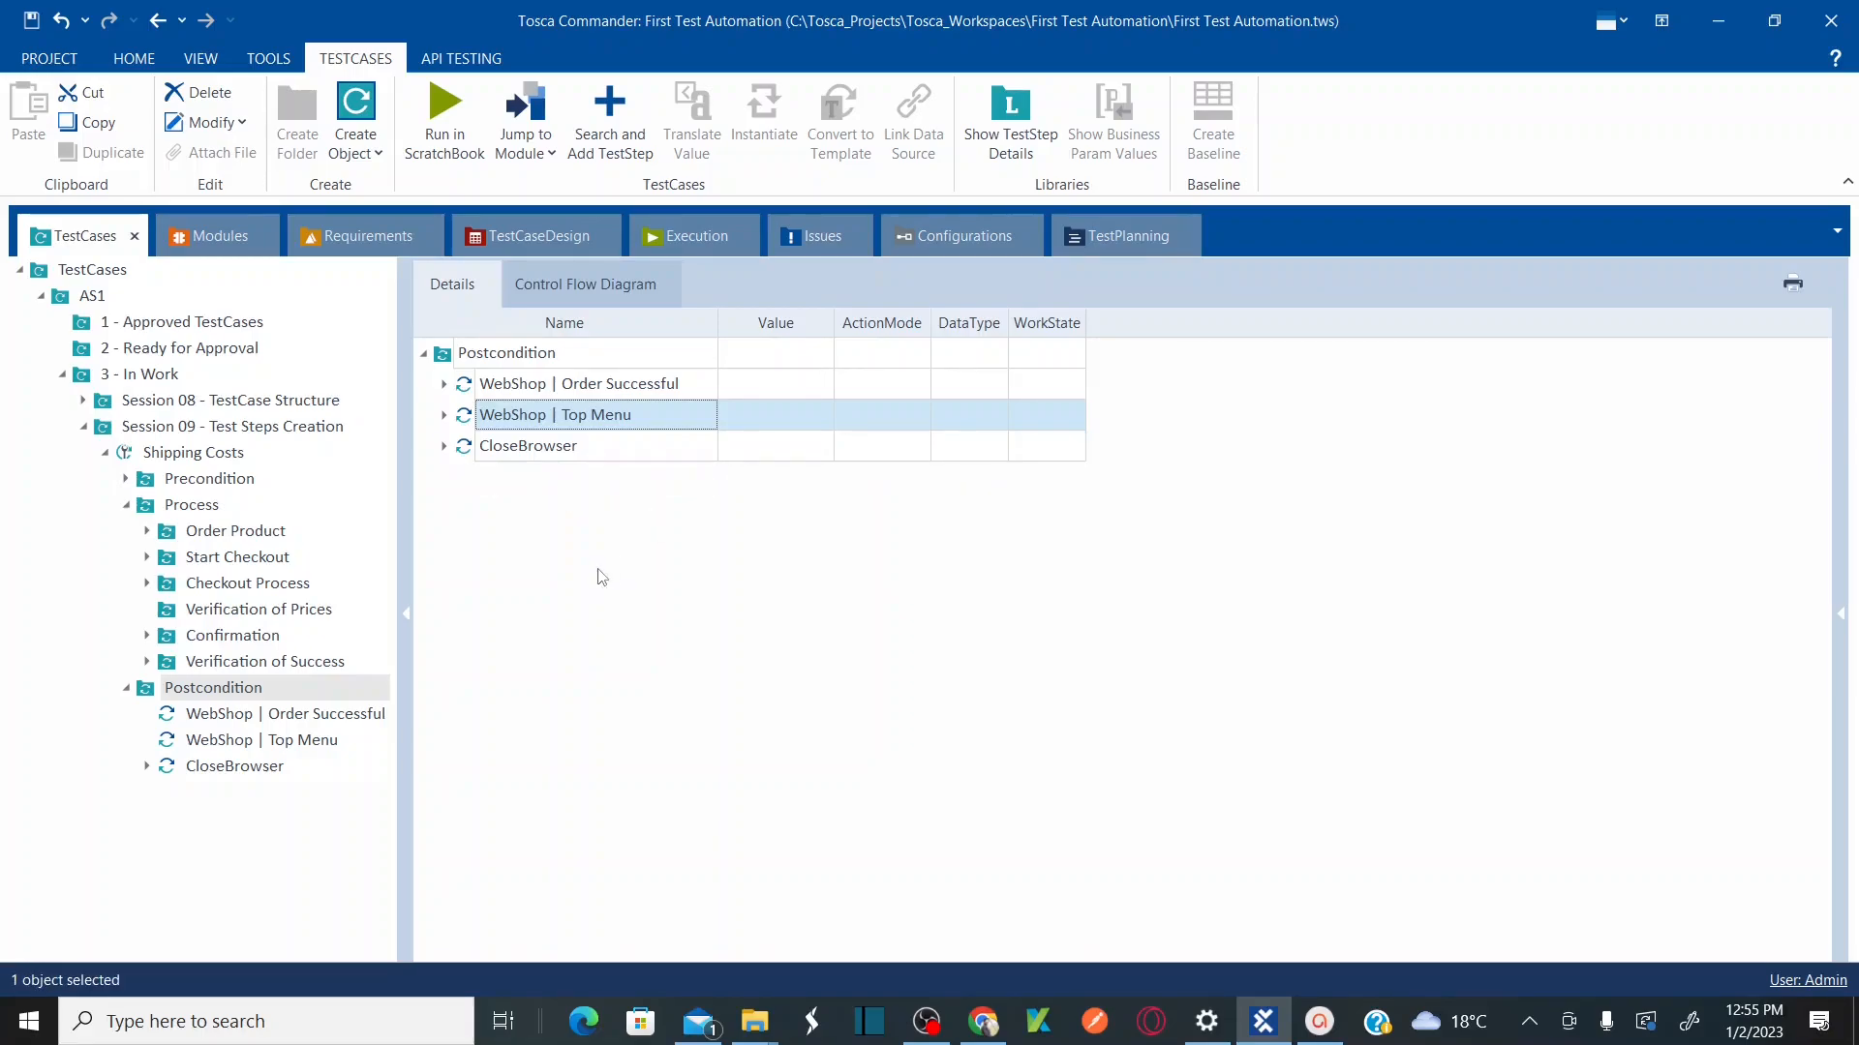
Step: Switch to the Demo Web Shop, log out, close its browser tab, and return to Tosca Commander
{"action": "key", "text": "alt+Tab"}
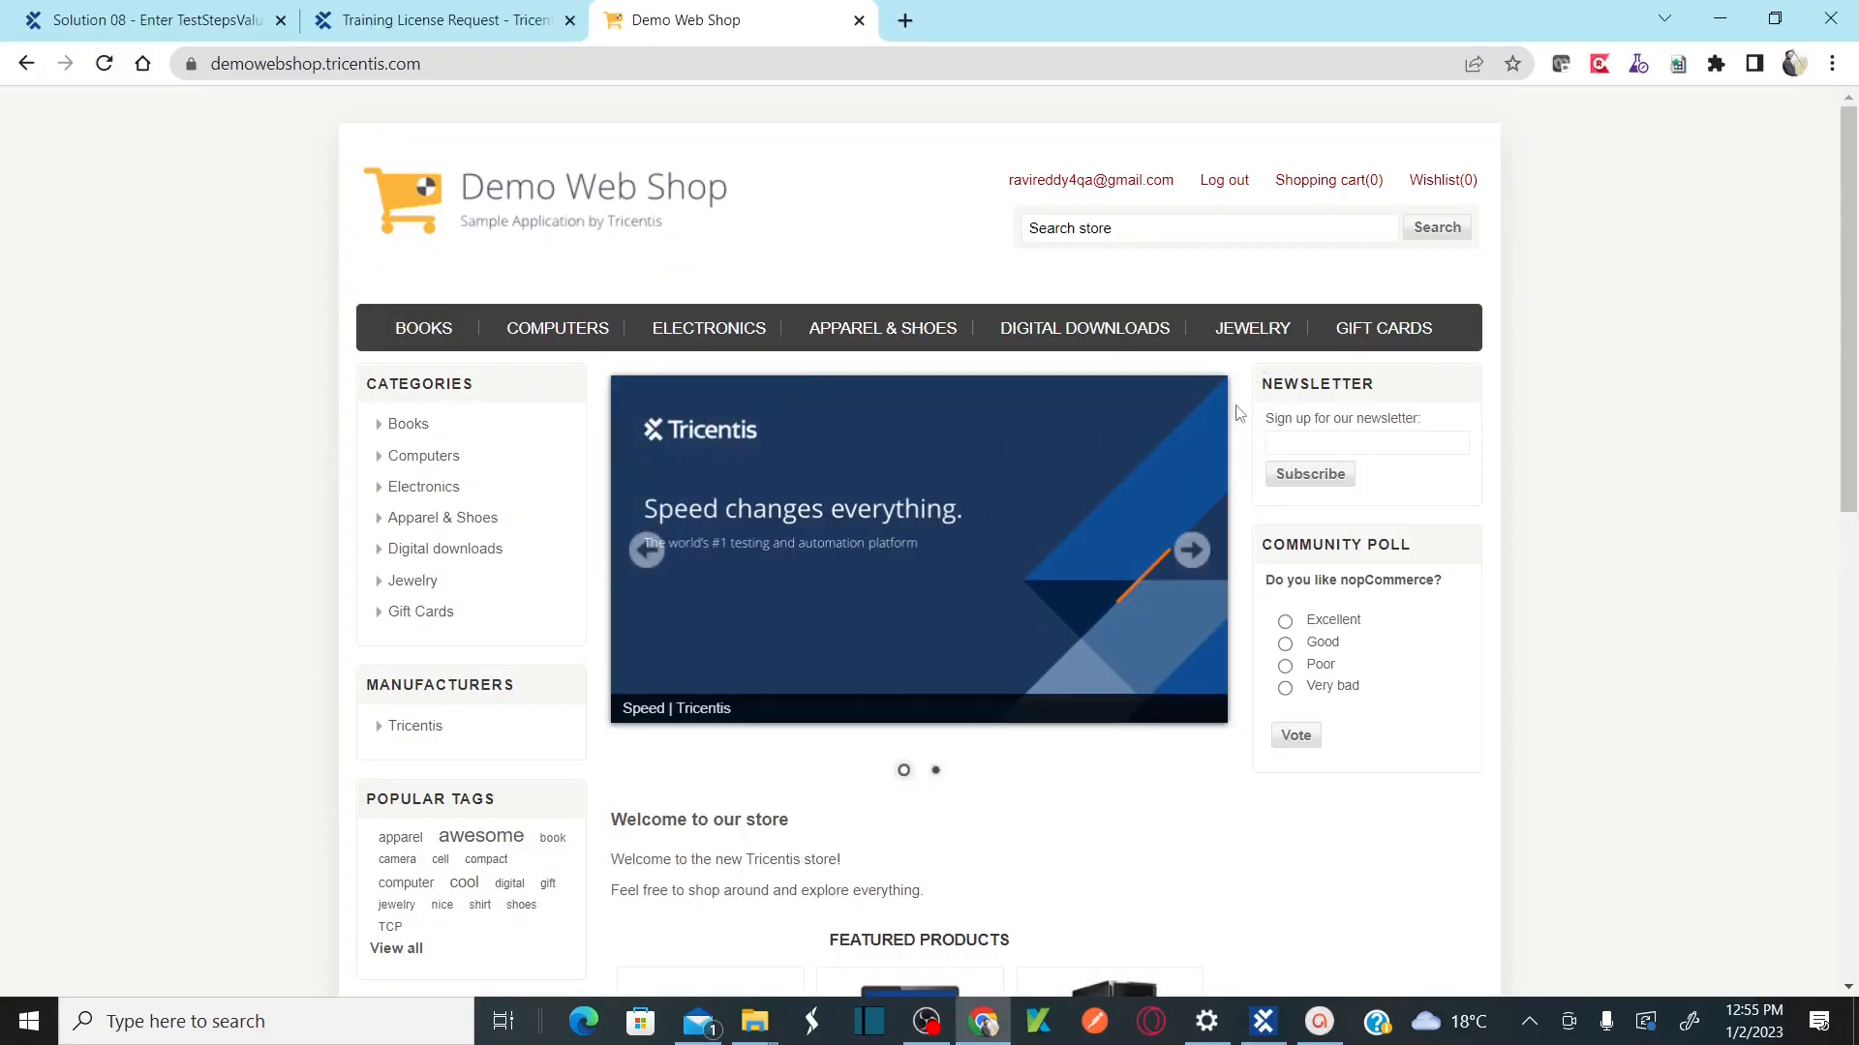
{"action": "left_click", "coordinate": [1237, 190]}
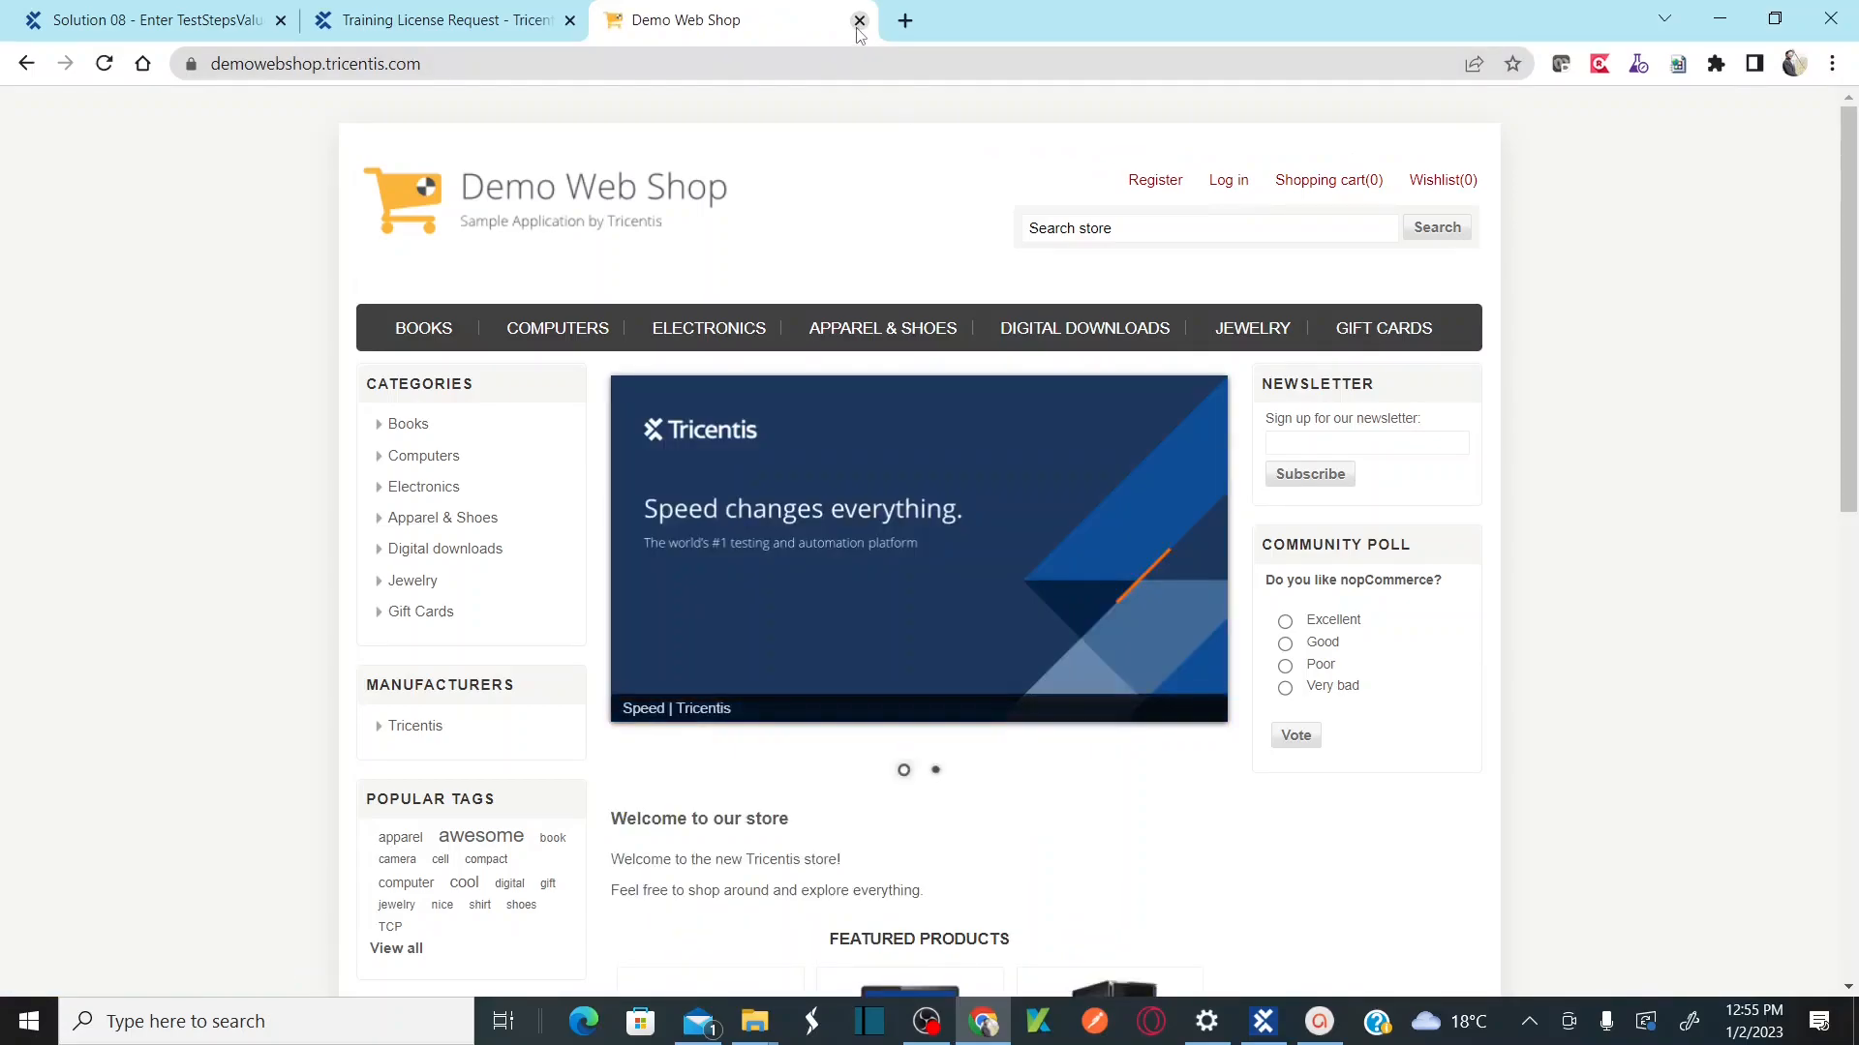
{"action": "left_click", "coordinate": [858, 23]}
{"action": "key", "text": "alt+Tab"}
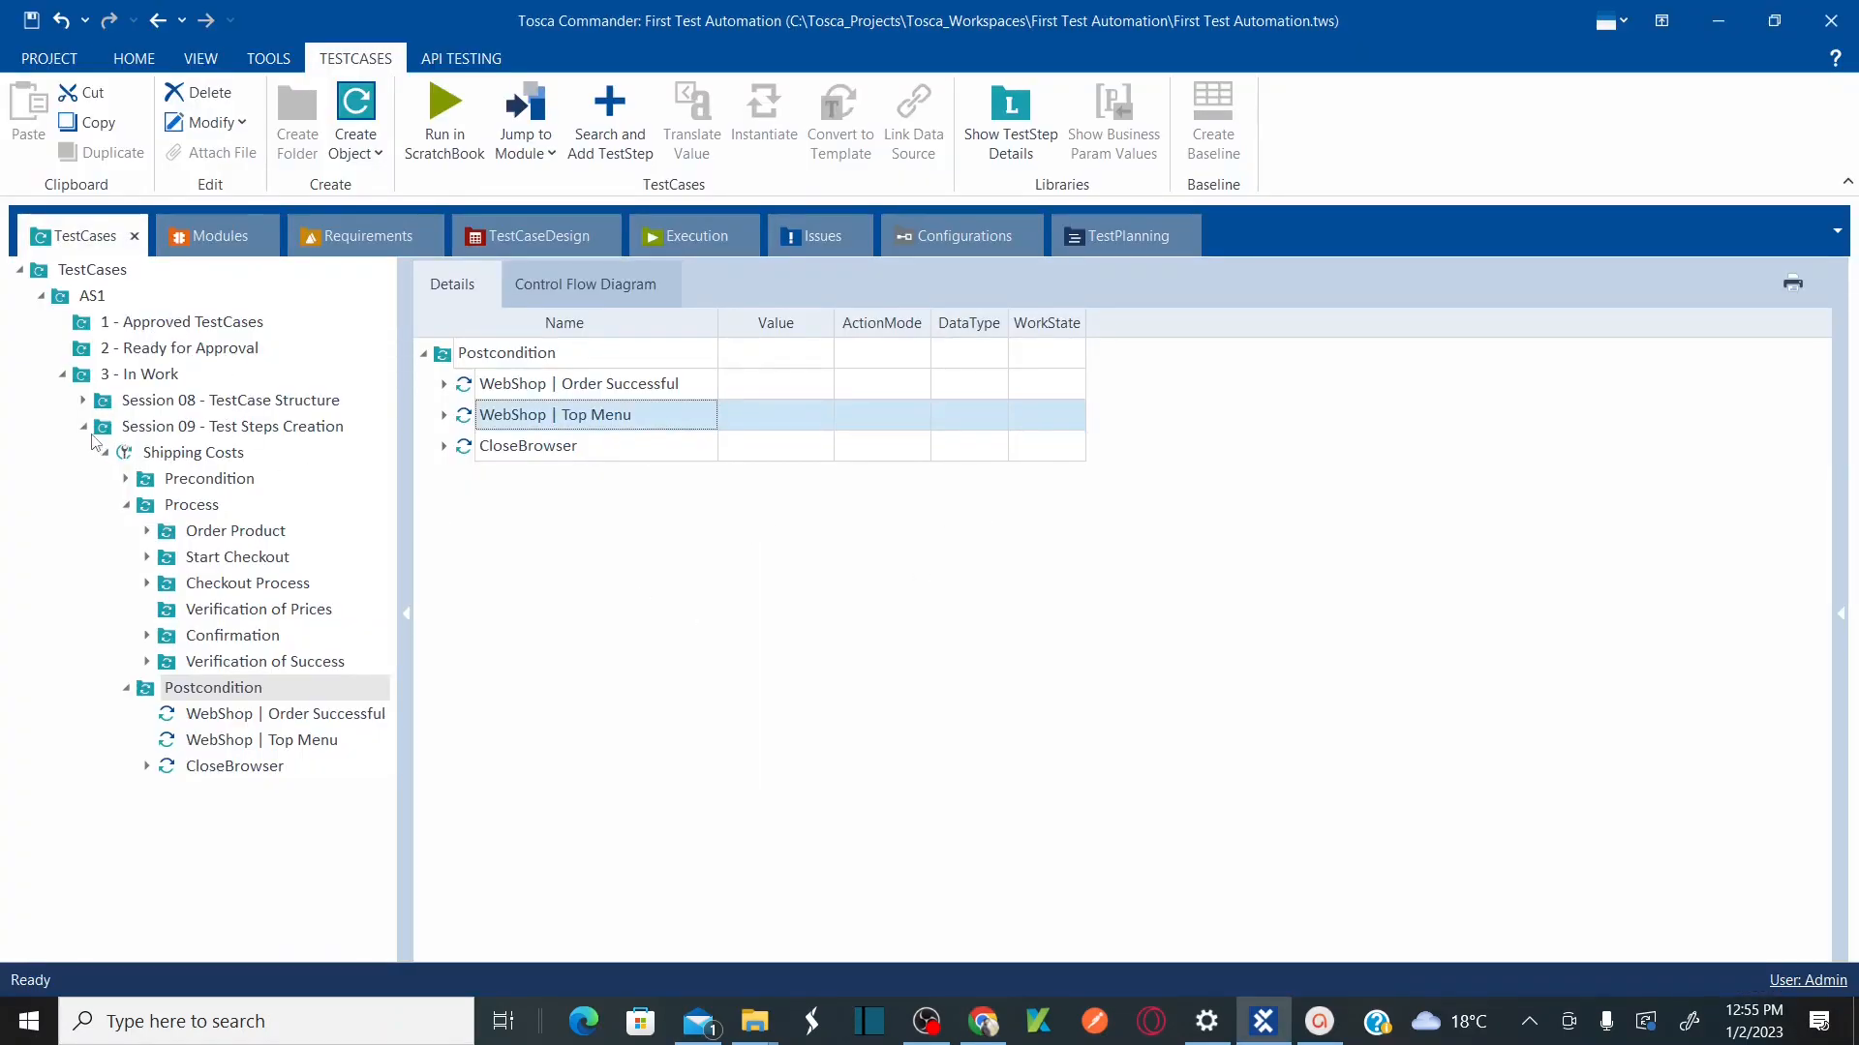
Step: Expand the entire Shipping Costs test case in Session 09 - Test Steps Creation and display its details
{"action": "left_click", "coordinate": [135, 428]}
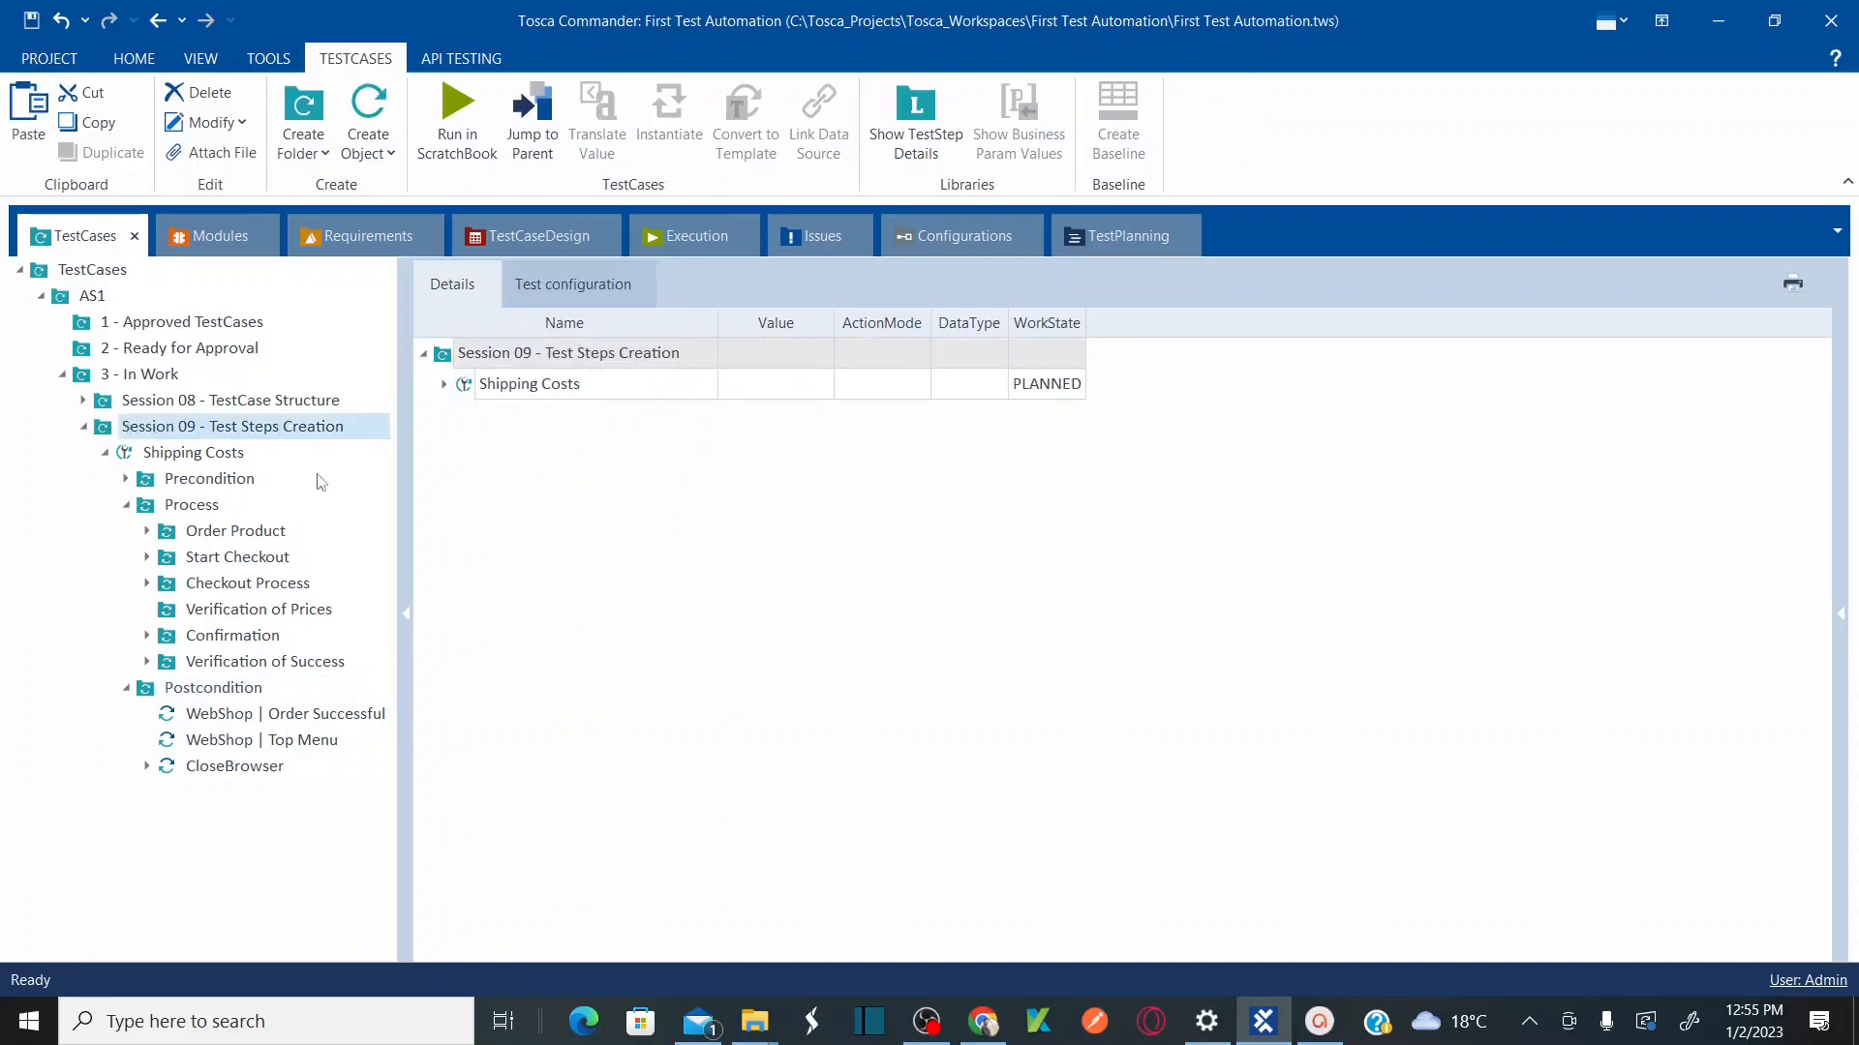
{"action": "right_click", "coordinate": [662, 357]}
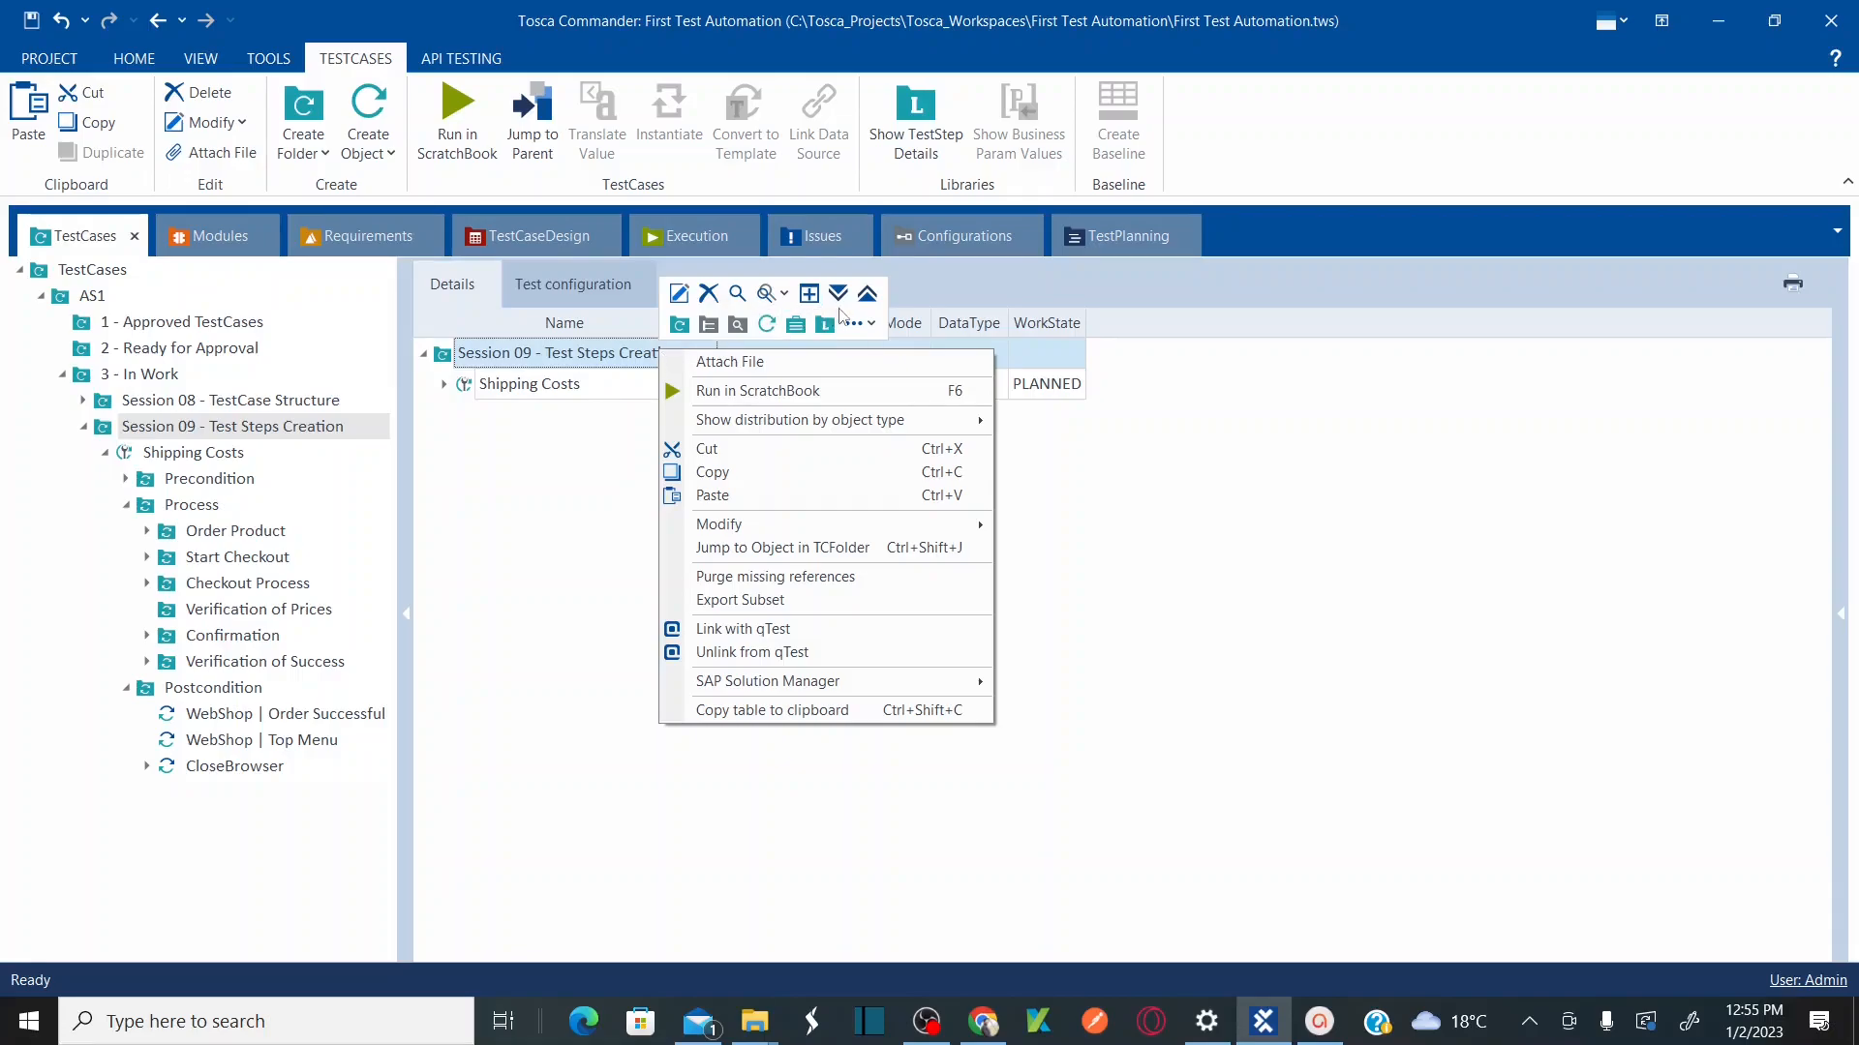
{"action": "left_click", "coordinate": [838, 294]}
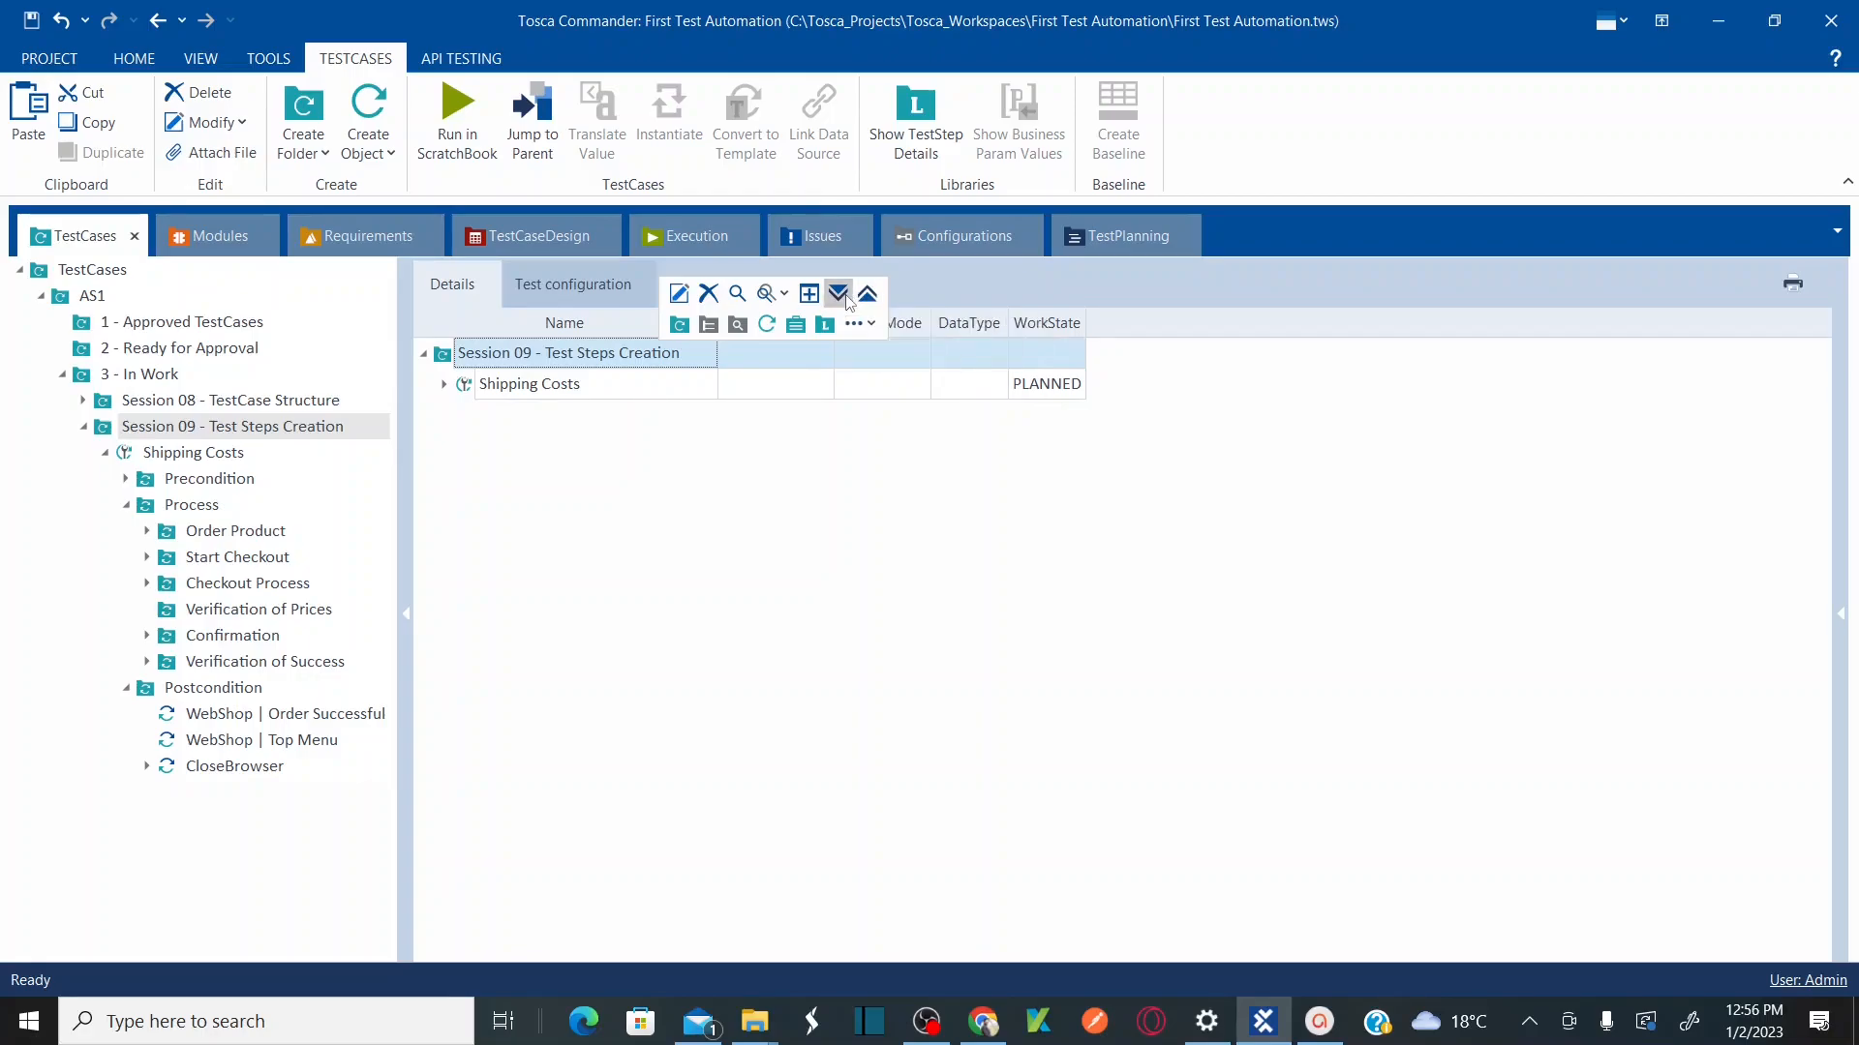
{"action": "right_click", "coordinate": [504, 391]}
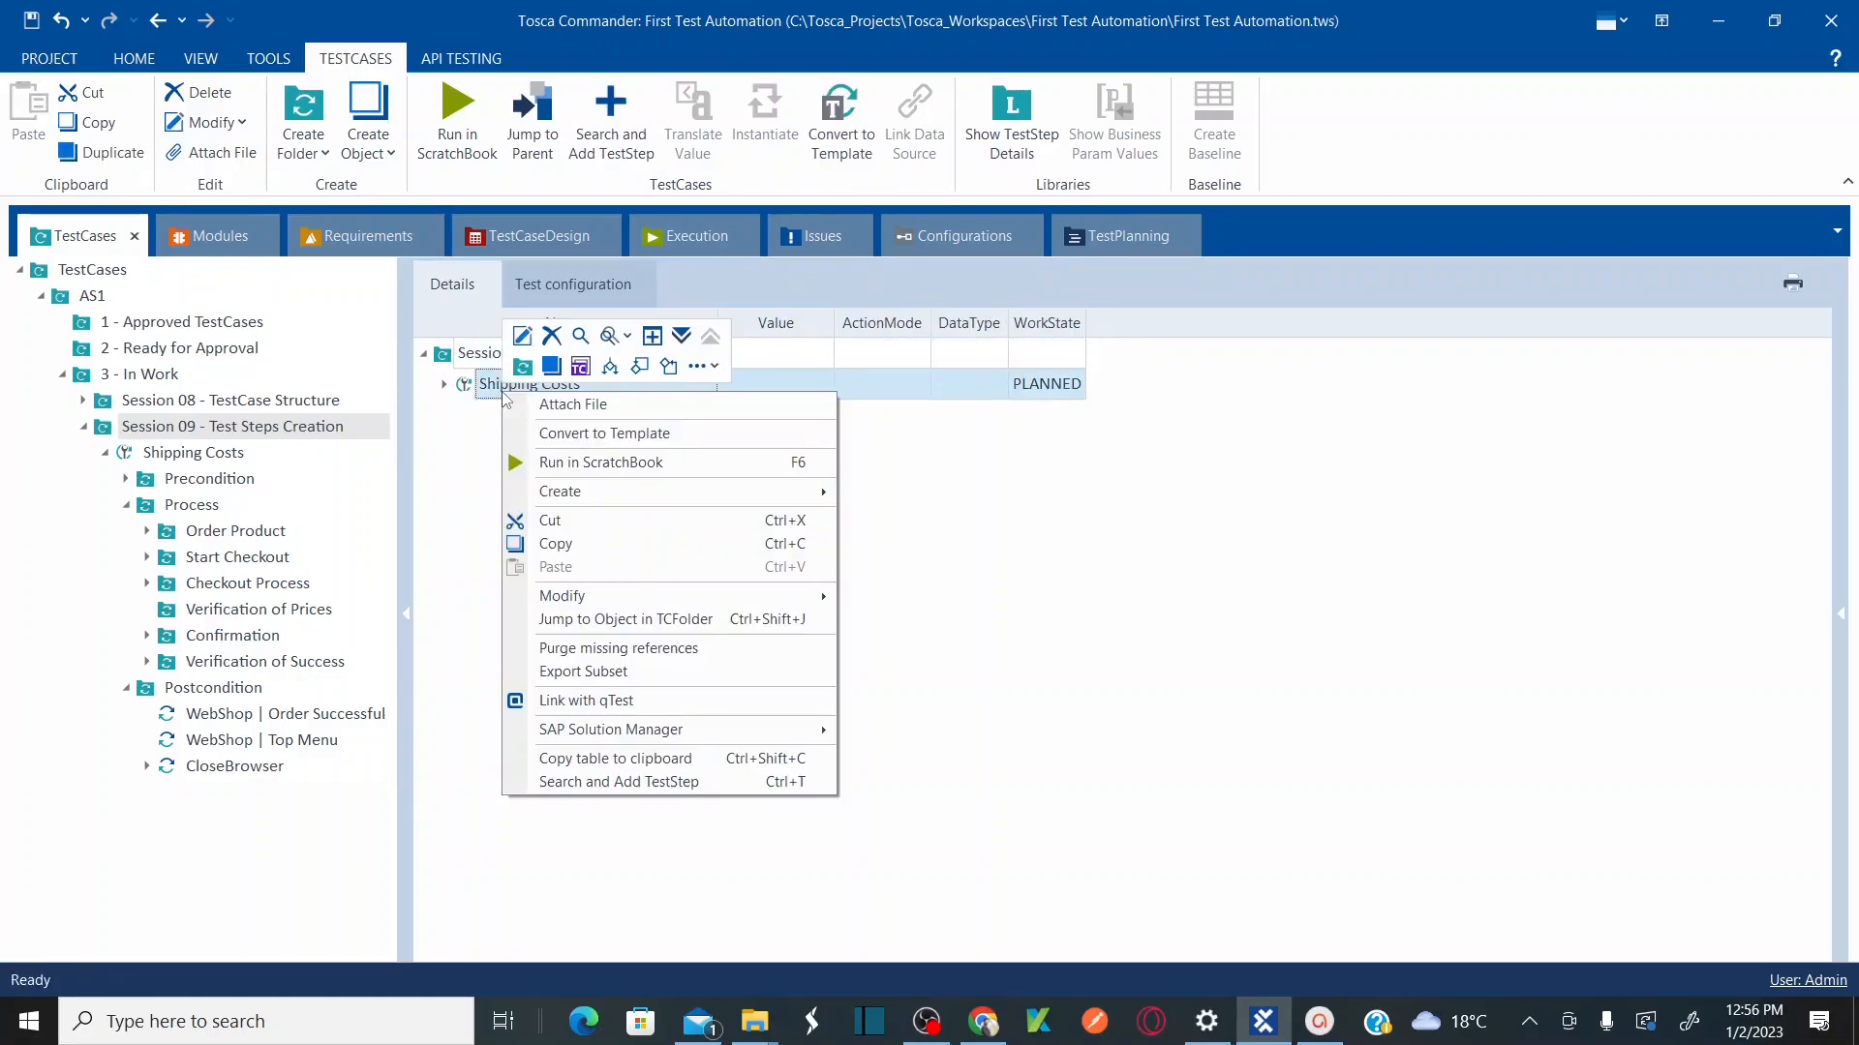
{"action": "left_click", "coordinate": [681, 336]}
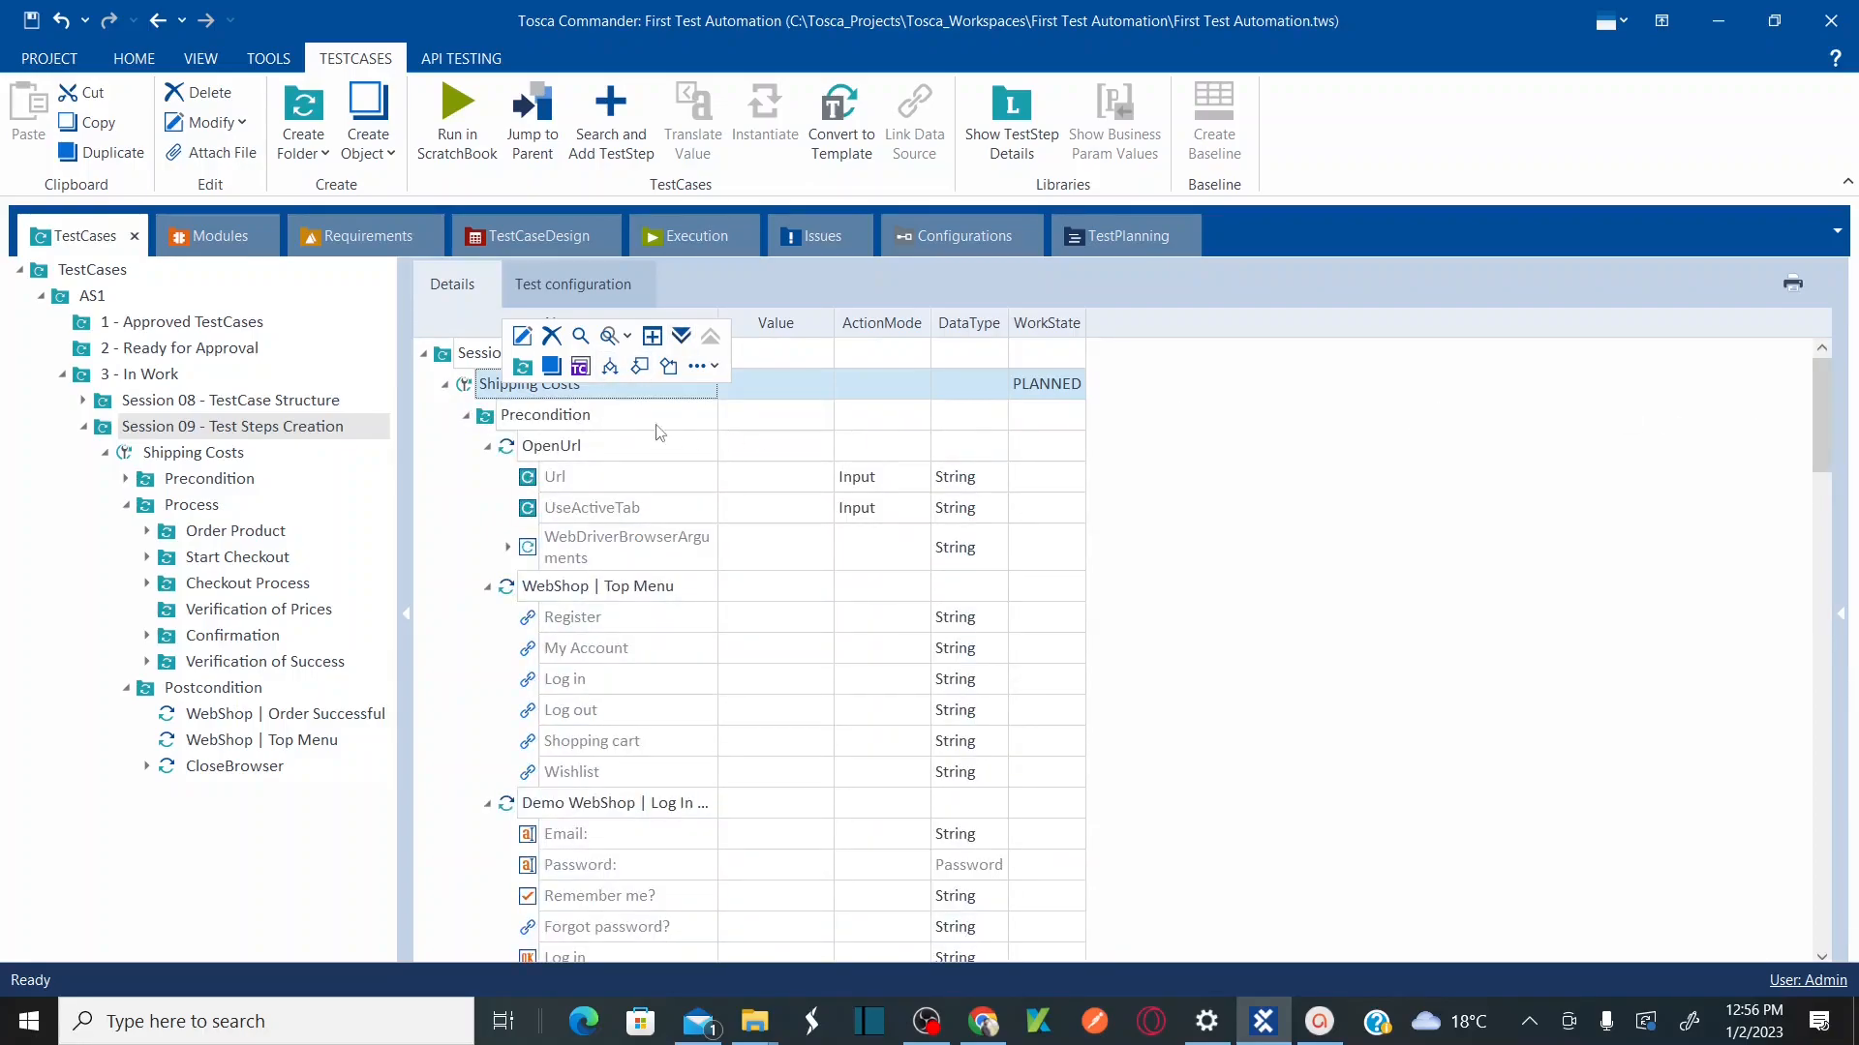
{"action": "left_click", "coordinate": [214, 455]}
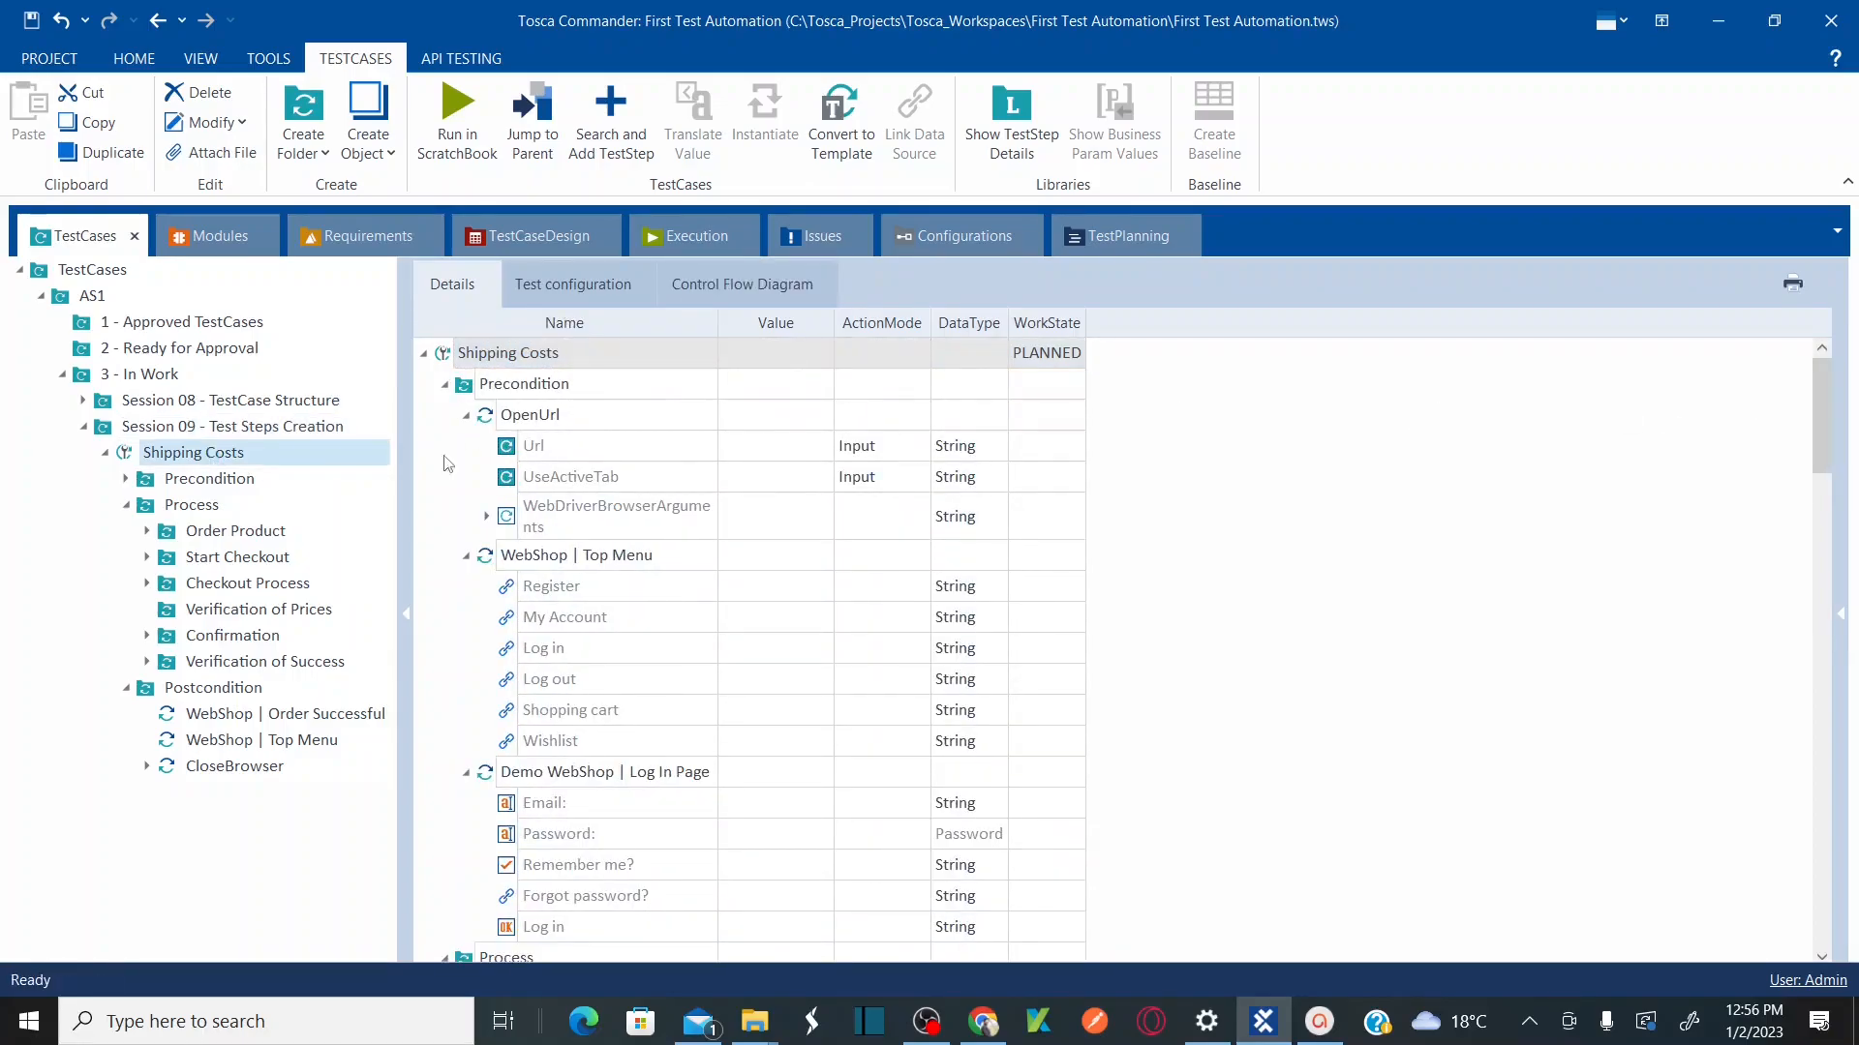
{"action": "left_click_drag", "start_coordinate": [1822, 387], "coordinate": [1768, 355]}
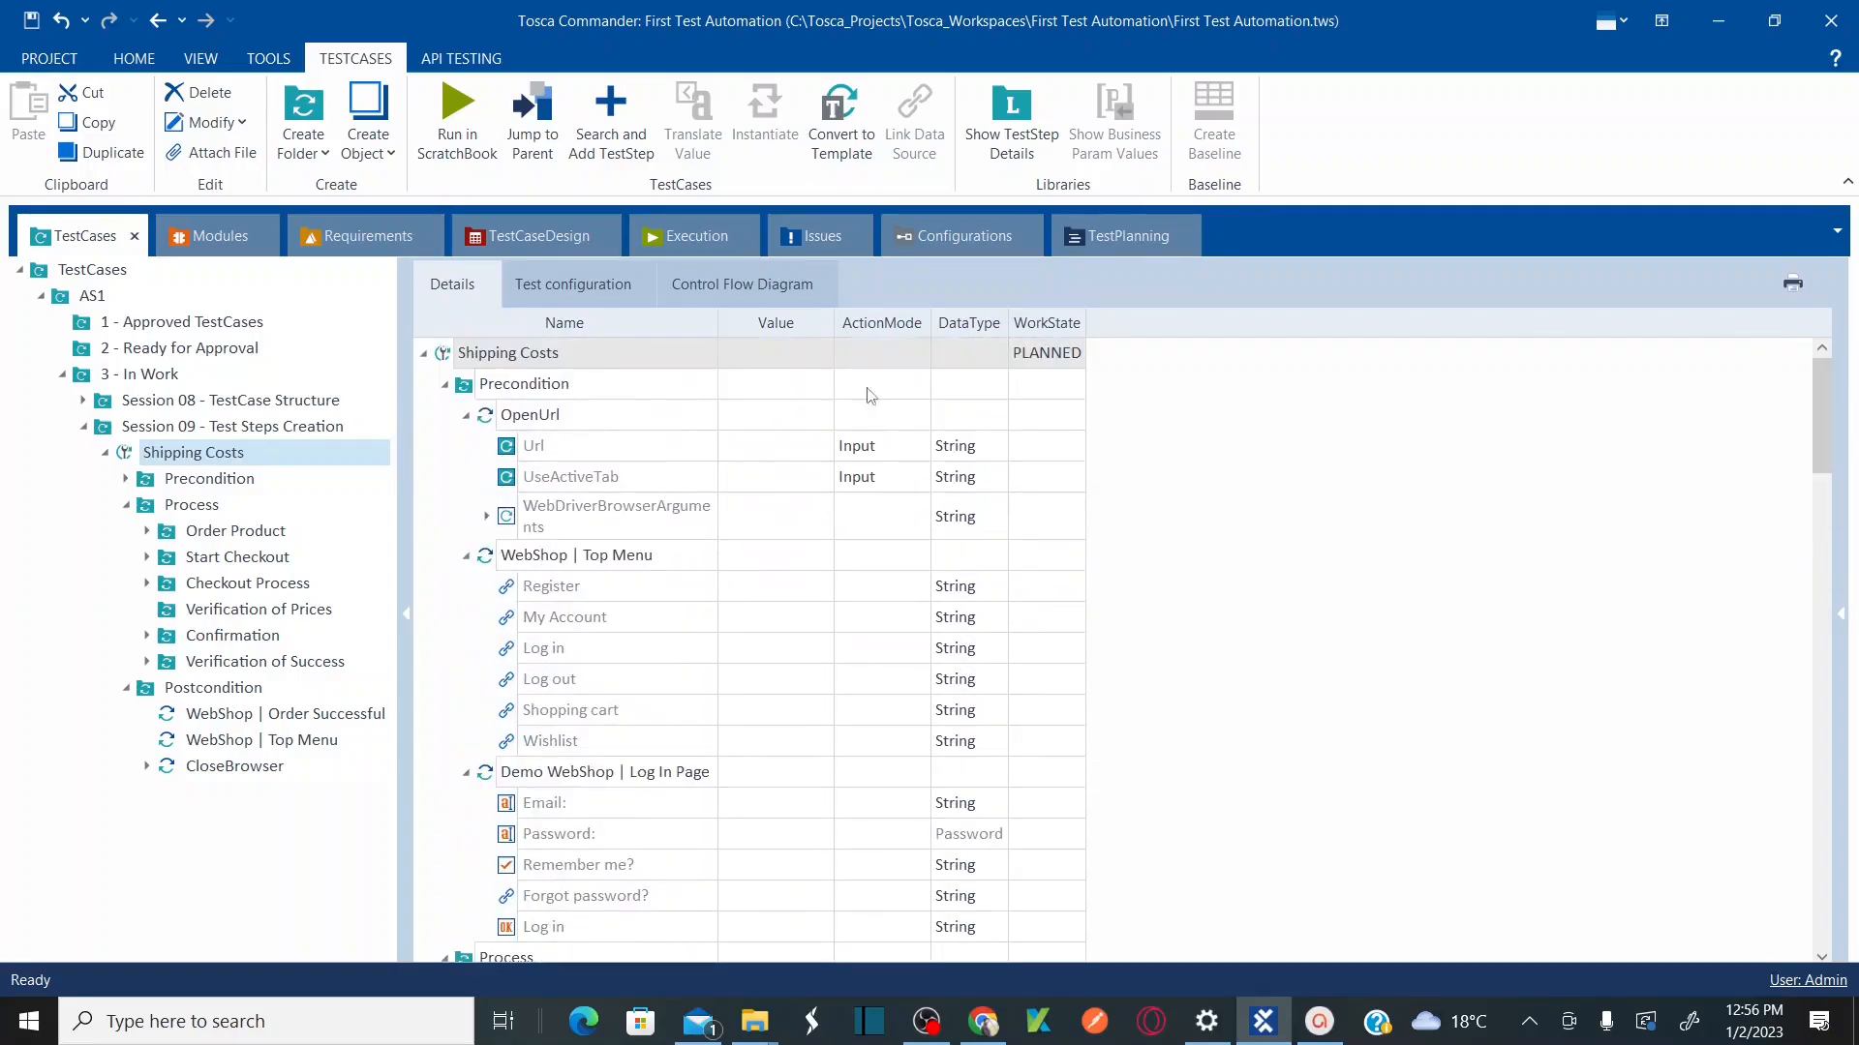
Step: Collapse the OpenUrl, WebShop | Top Menu and Demo WebShop | Log In Page test steps under Precondition
{"action": "left_click", "coordinate": [466, 417]}
{"action": "left_click", "coordinate": [466, 446]}
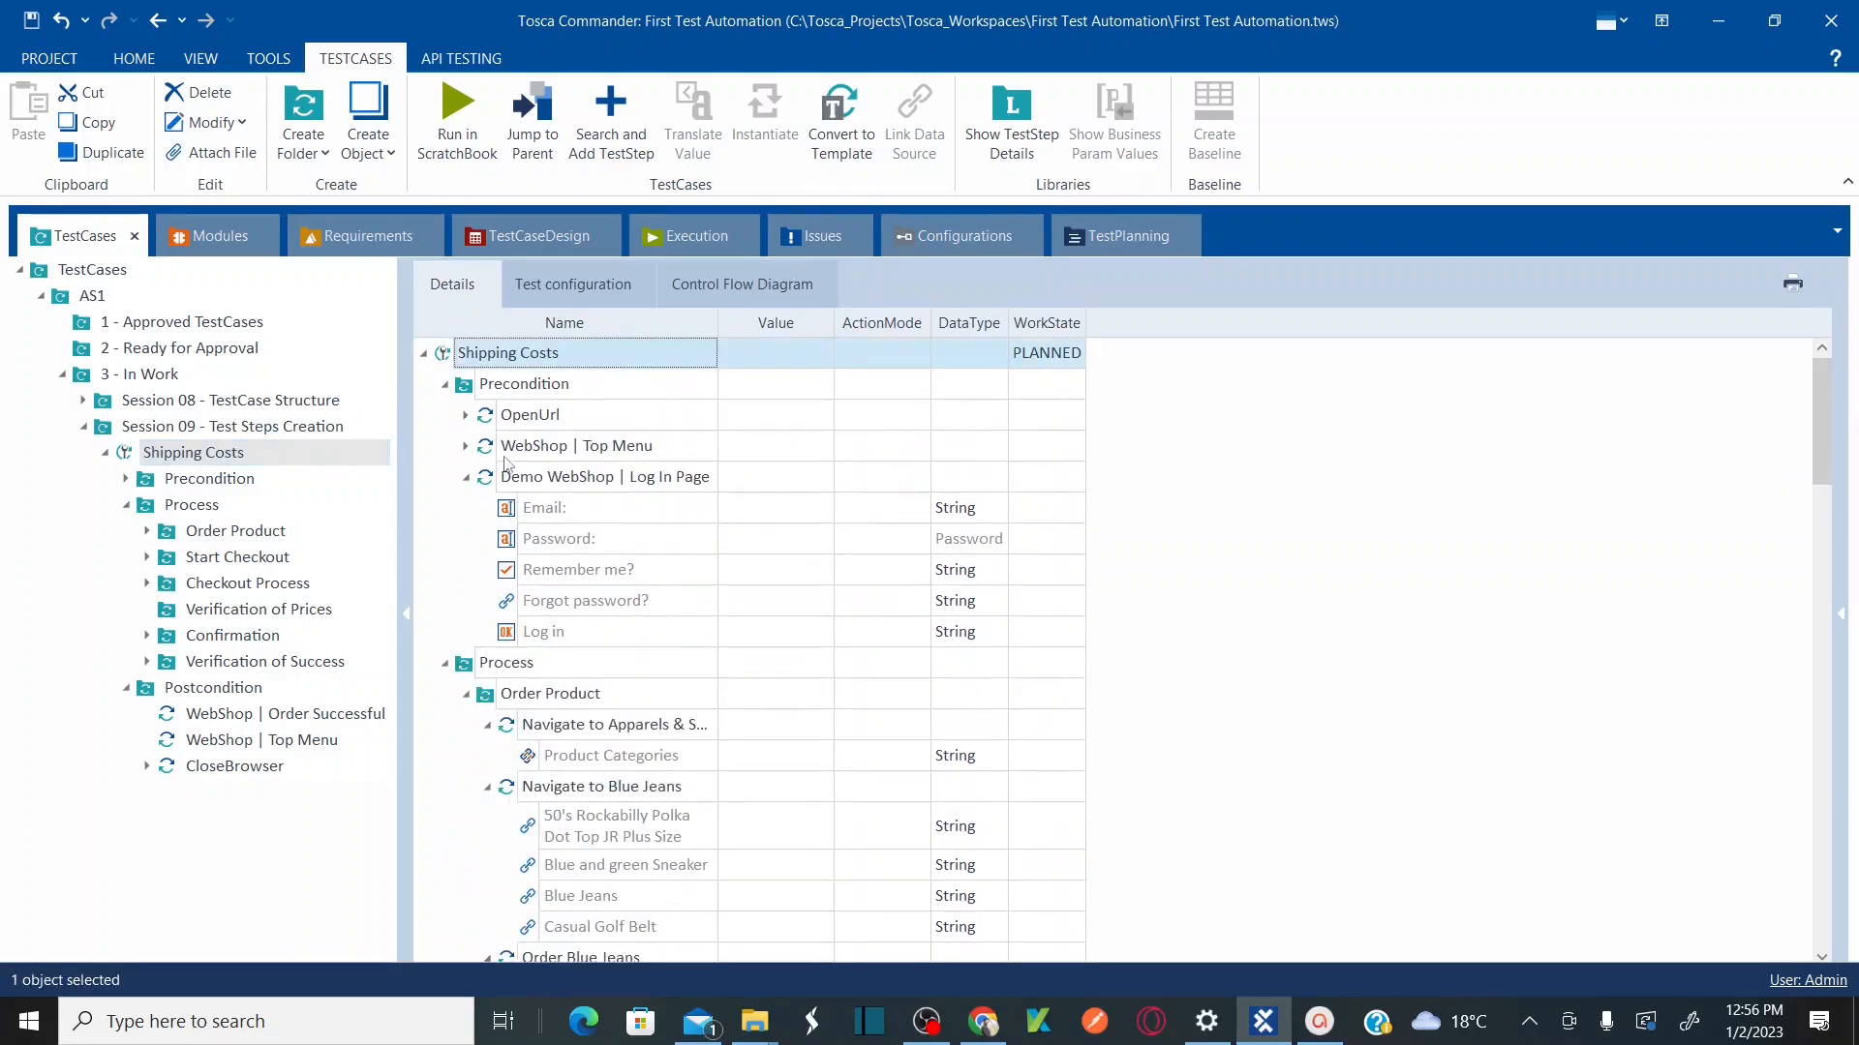
{"action": "left_click", "coordinate": [466, 476]}
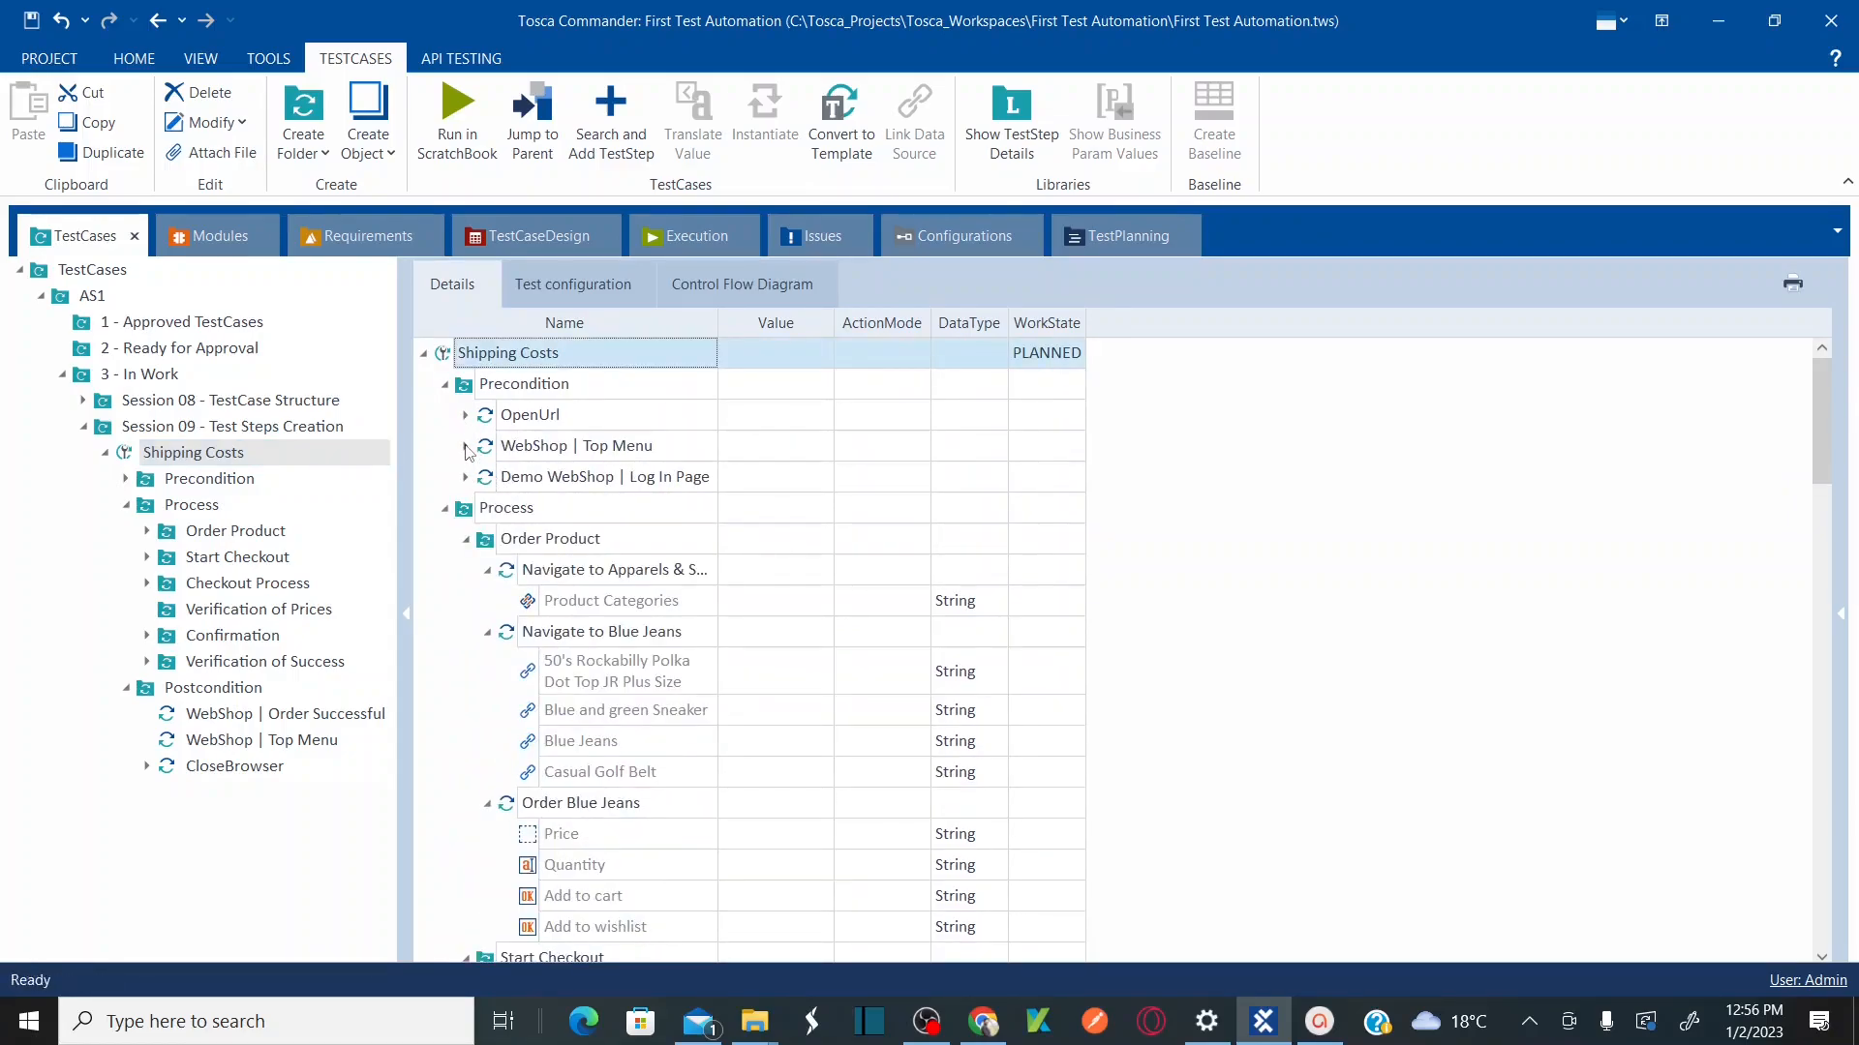
Step: Rename the WebShop | Top Menu test step under Precondition as "Navigate to Login Page" and collapse it
{"action": "left_click", "coordinate": [466, 446]}
{"action": "left_click", "coordinate": [651, 452]}
{"action": "left_click", "coordinate": [683, 455]}
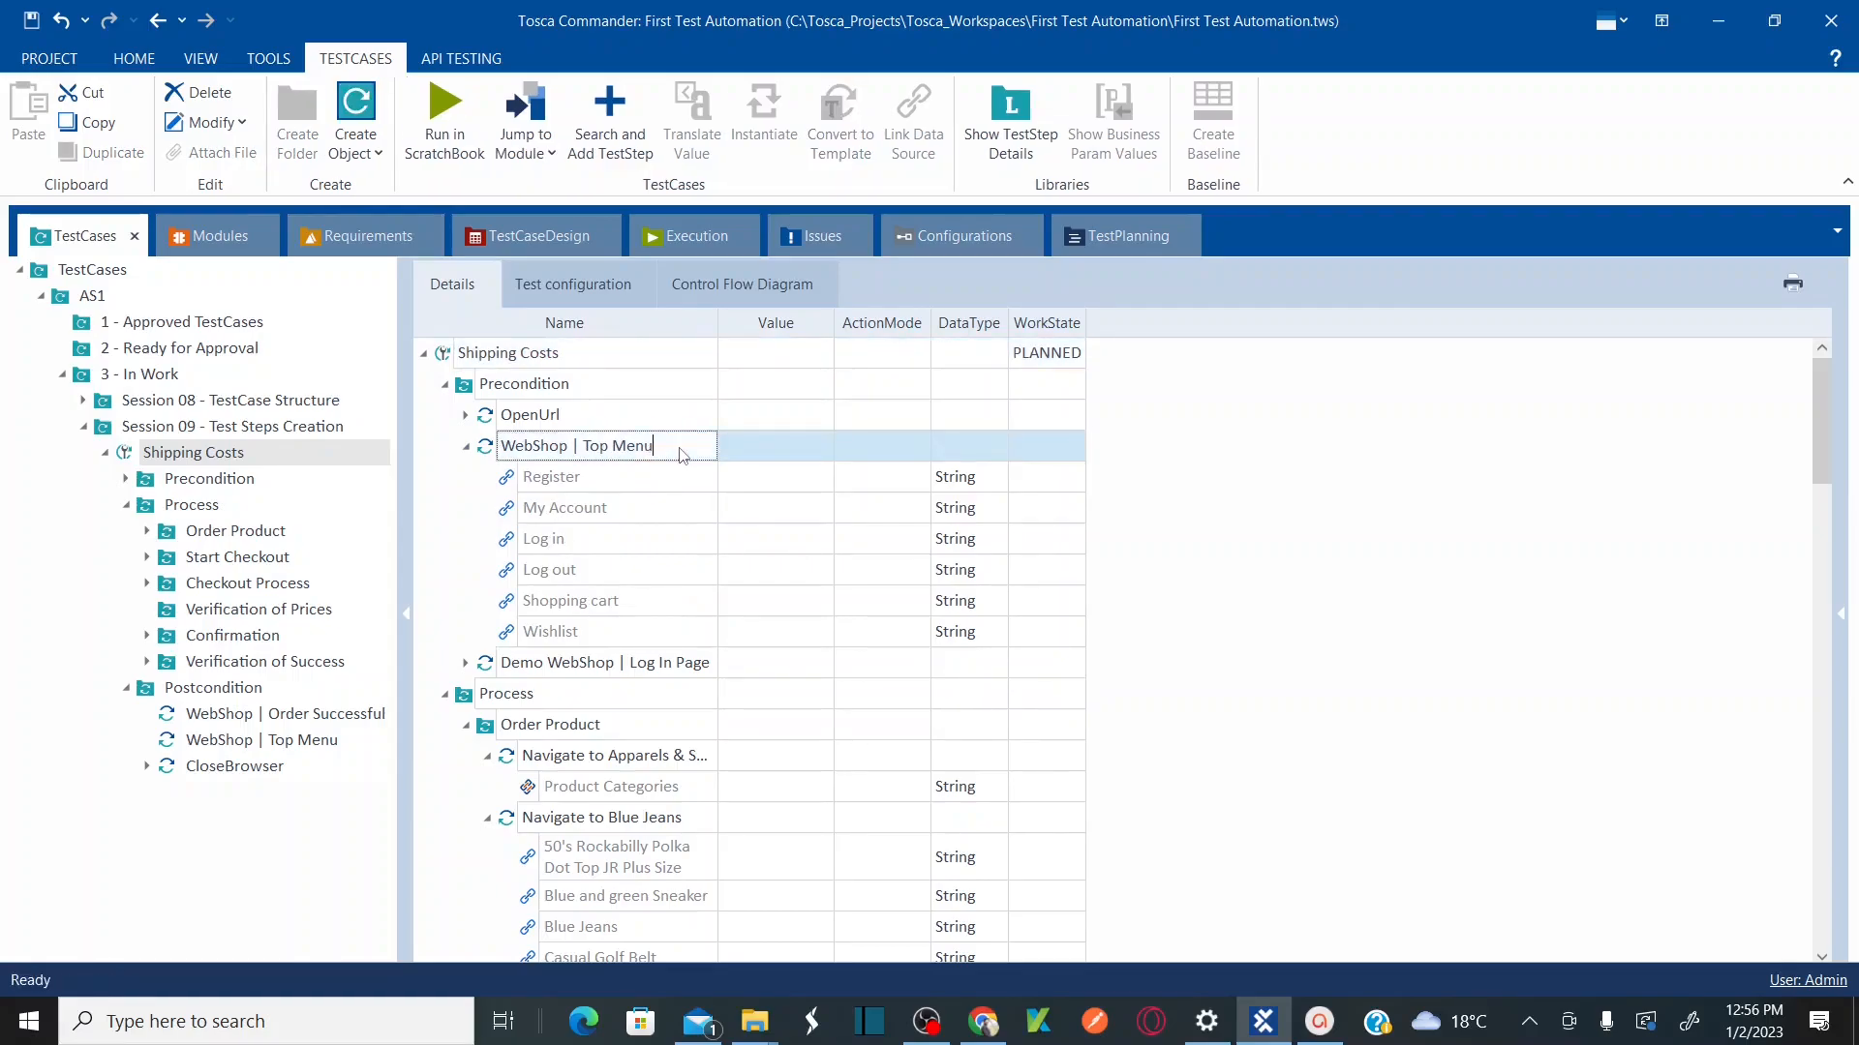
{"action": "key", "text": "ctrl+shift+Left"}
{"action": "key", "text": "ctrl+shift+Left"}
{"action": "key", "text": "ctrl+shift+Left"}
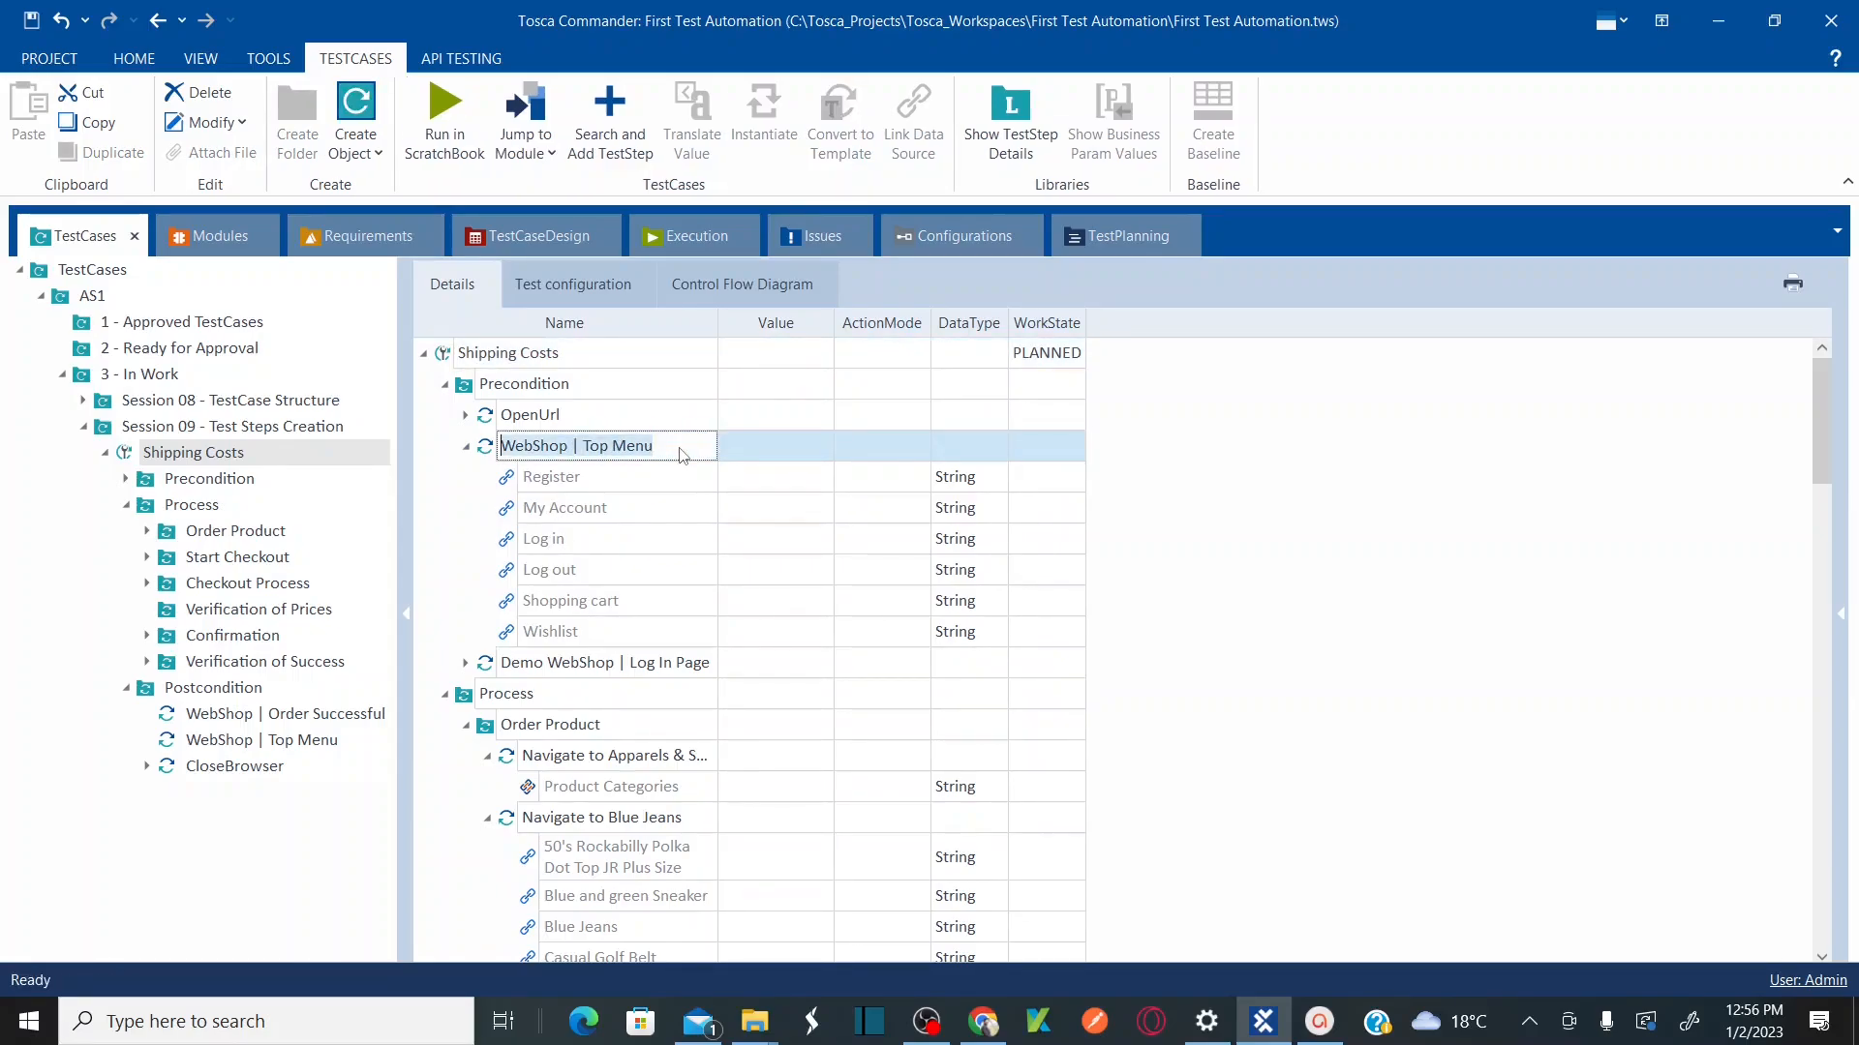
{"action": "type", "text": "Navigate to L"}
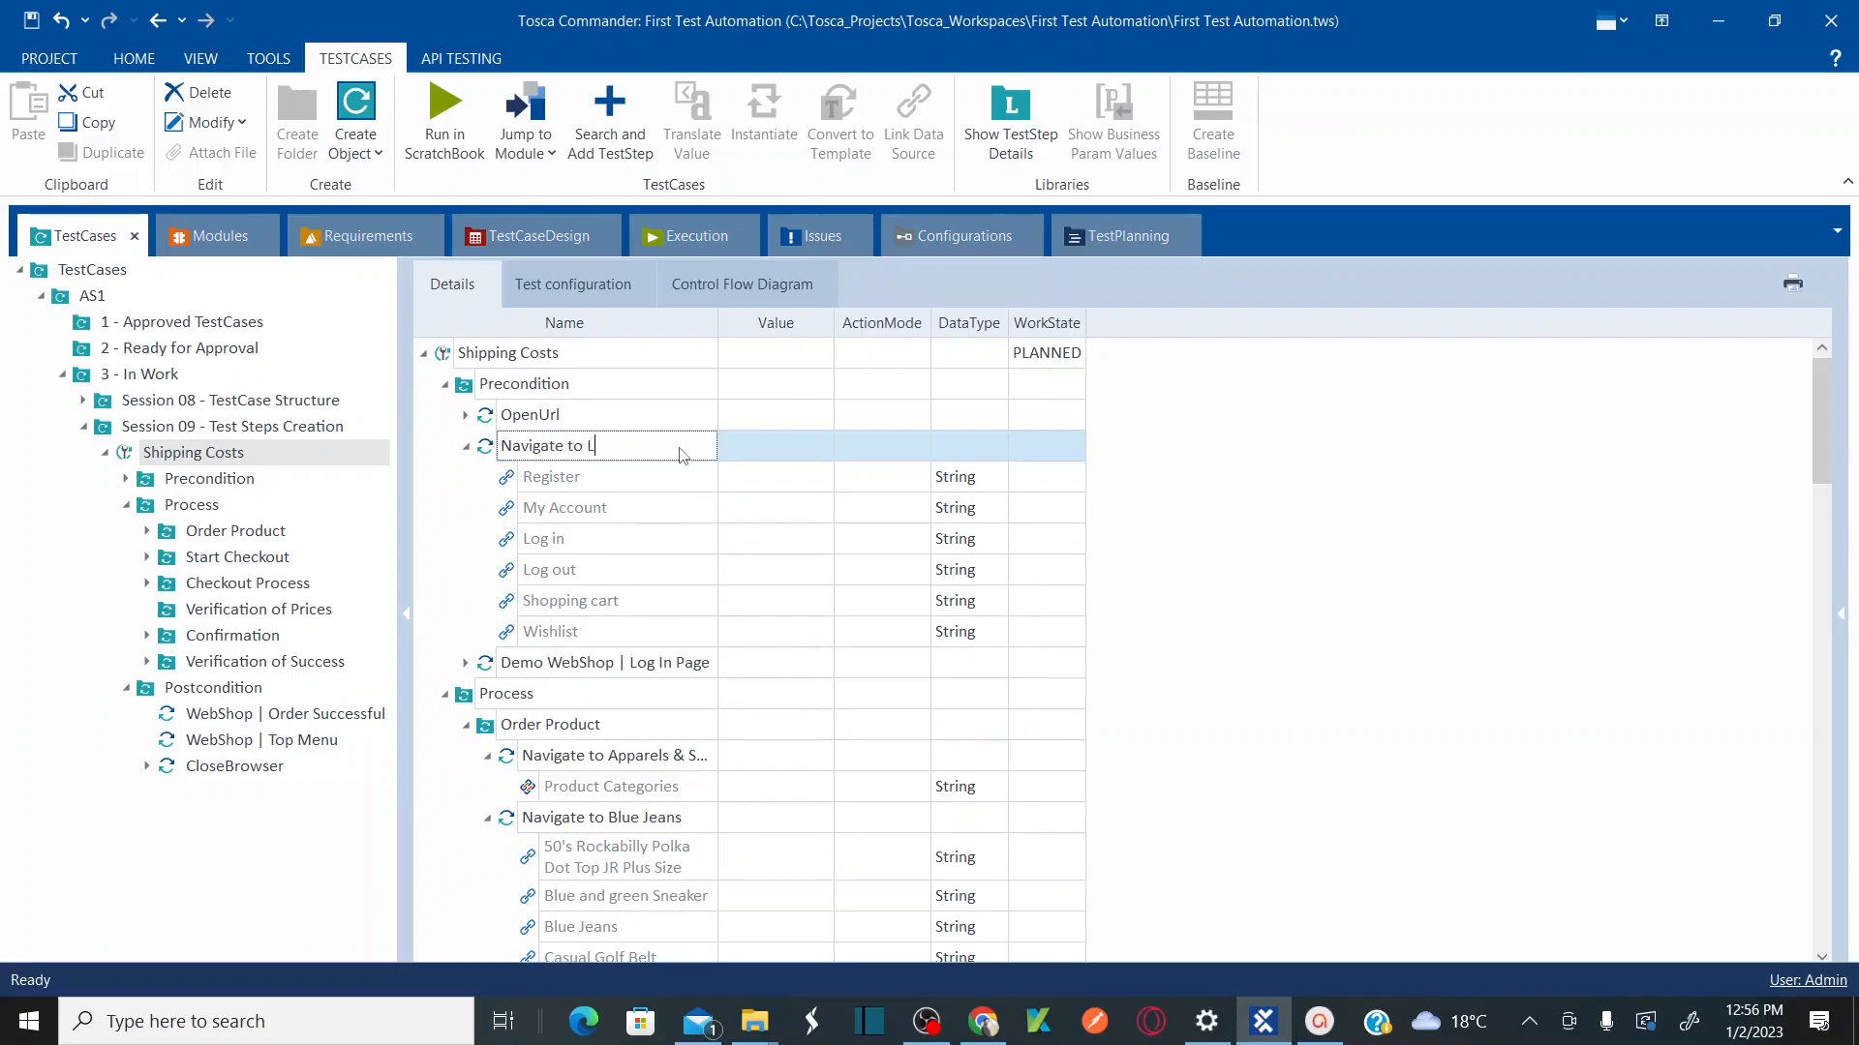
{"action": "type", "text": "ogin Page"}
{"action": "key", "text": "Return"}
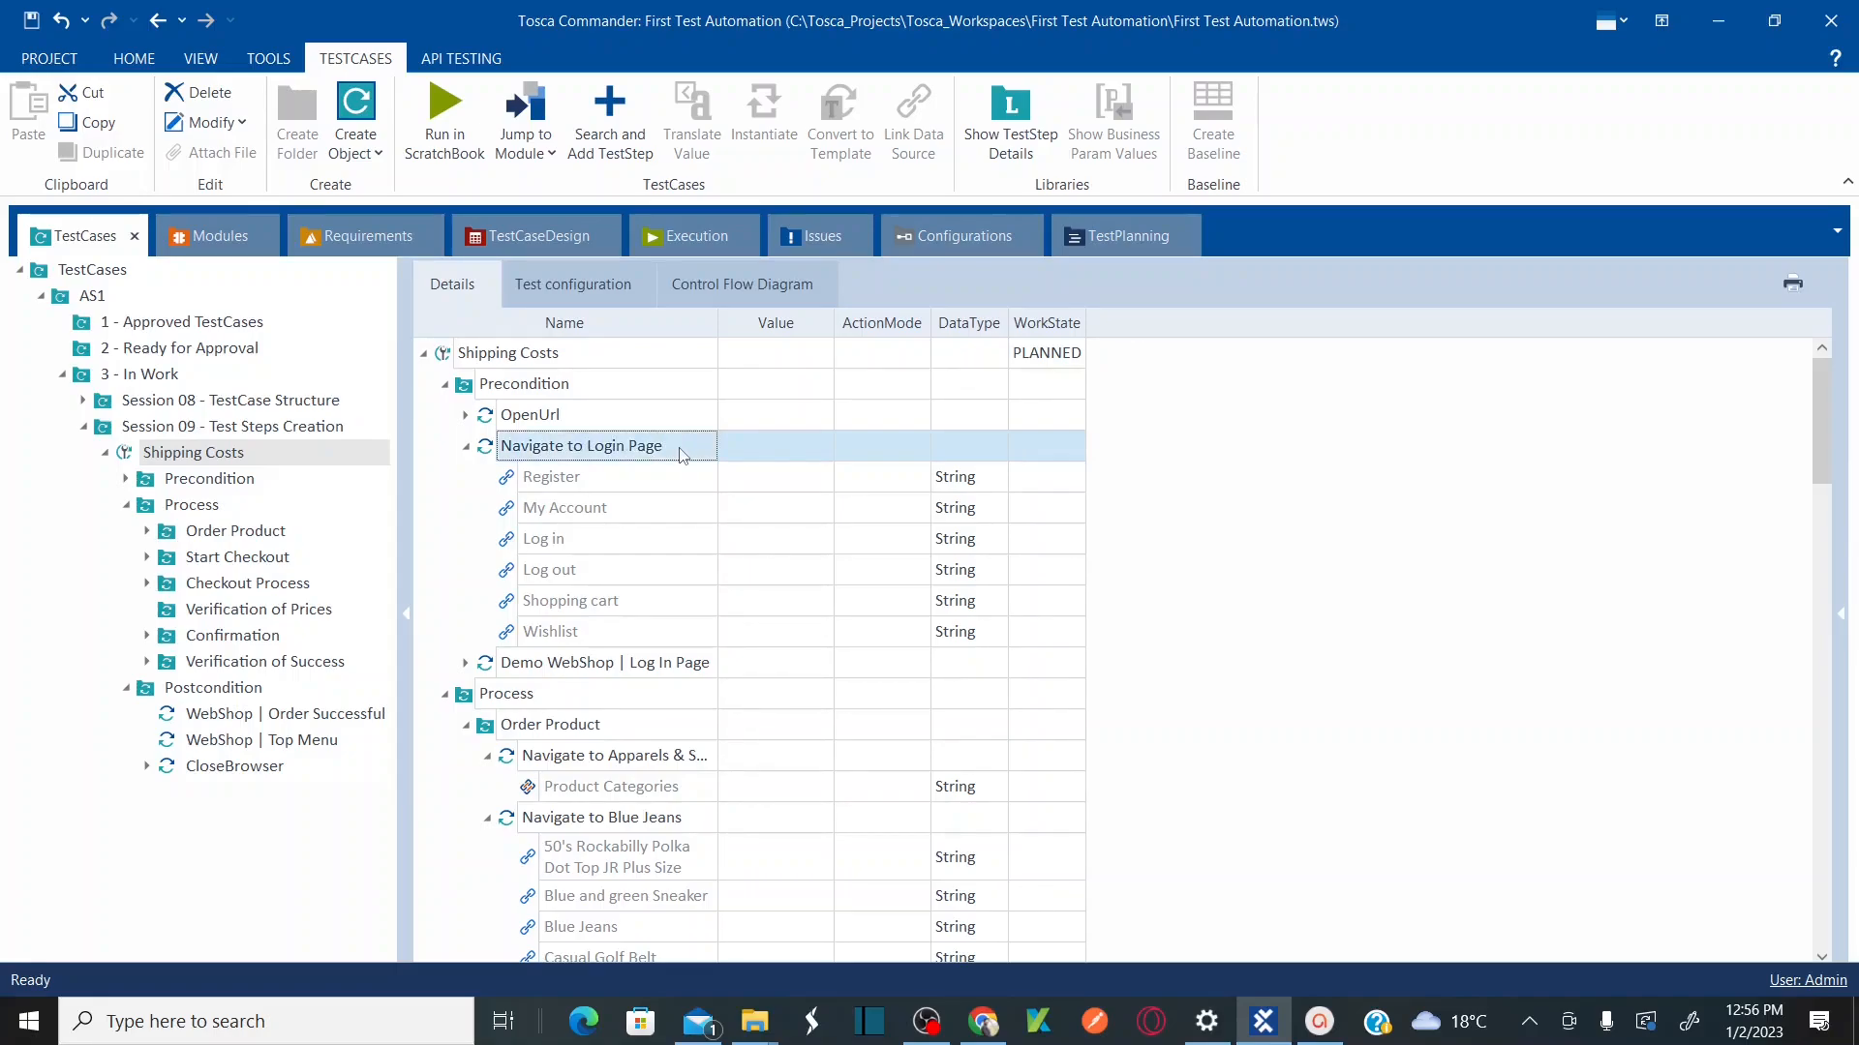
{"action": "left_click", "coordinate": [466, 448]}
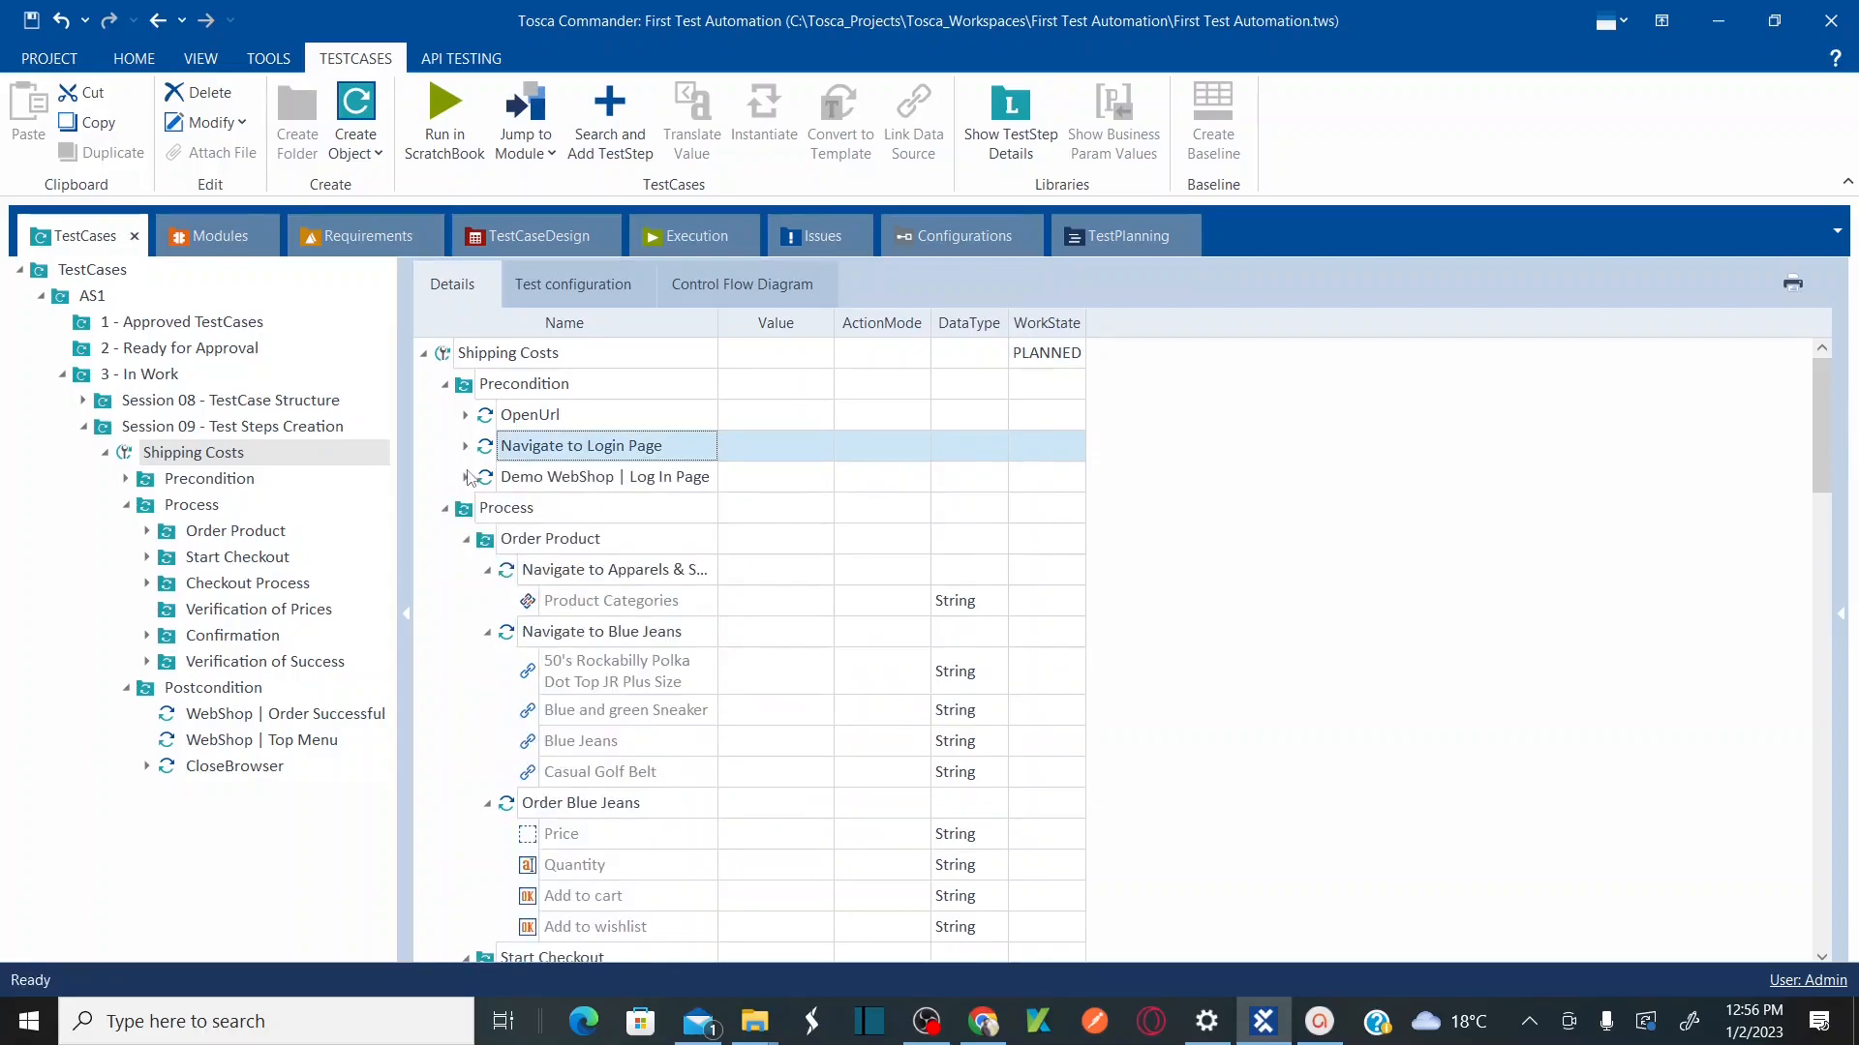
Step: Rename the Demo WebShop | Log In Page test step under Precondition as "Login with Credentials" and collapse it
{"action": "left_click", "coordinate": [466, 478]}
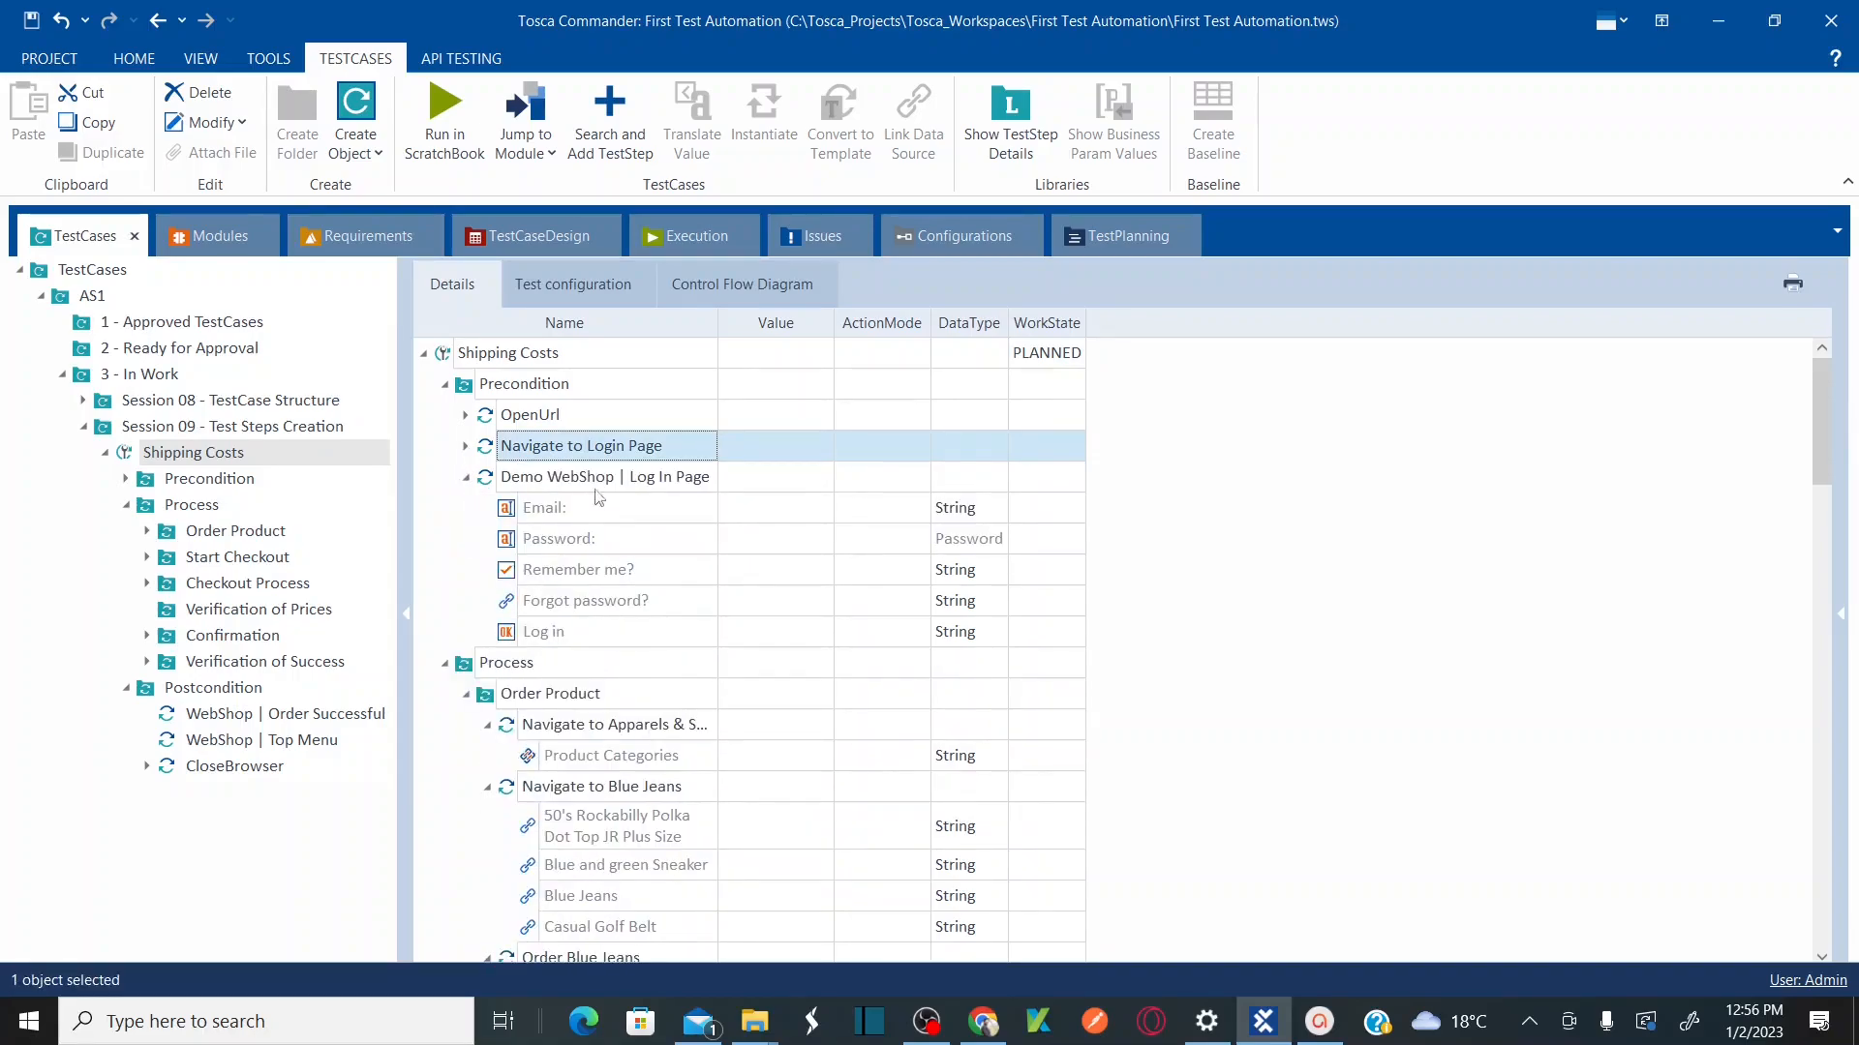
{"action": "left_click", "coordinate": [662, 483]}
{"action": "left_click", "coordinate": [662, 483]}
{"action": "type", "text": "Login with Credentials"}
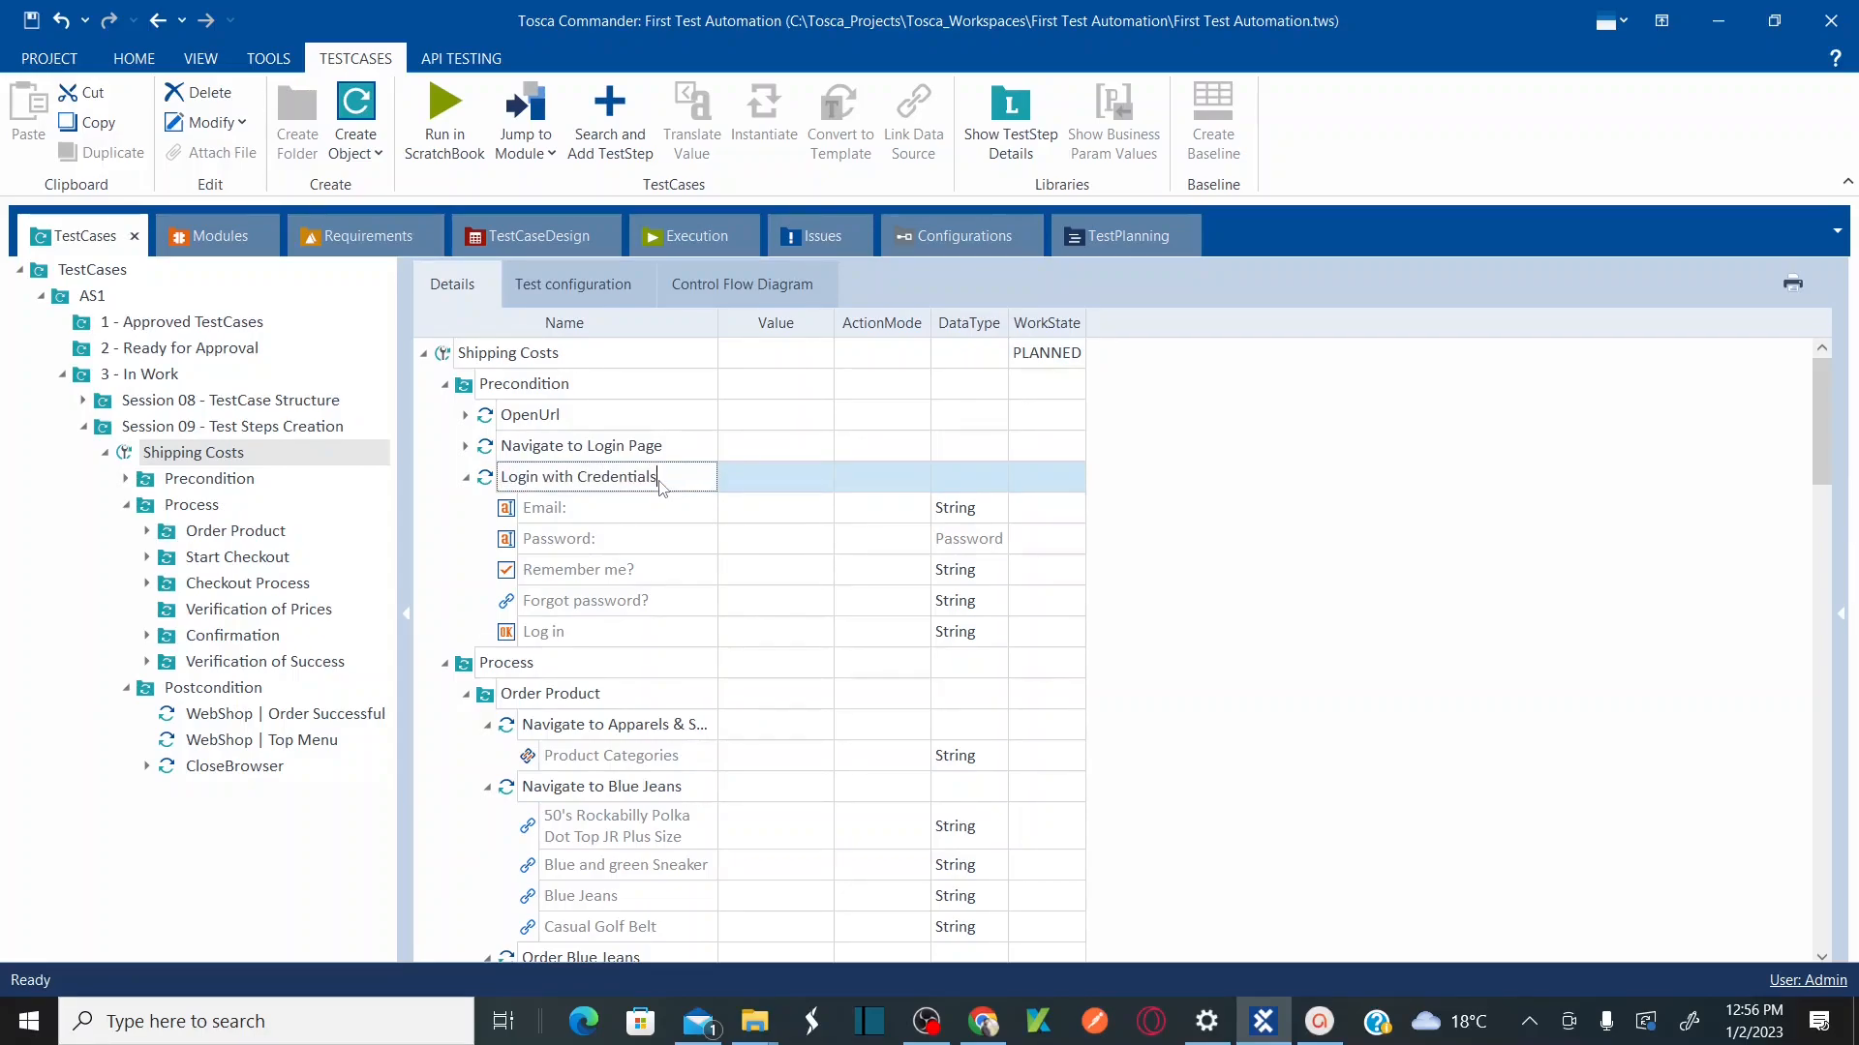
{"action": "key", "text": "Return"}
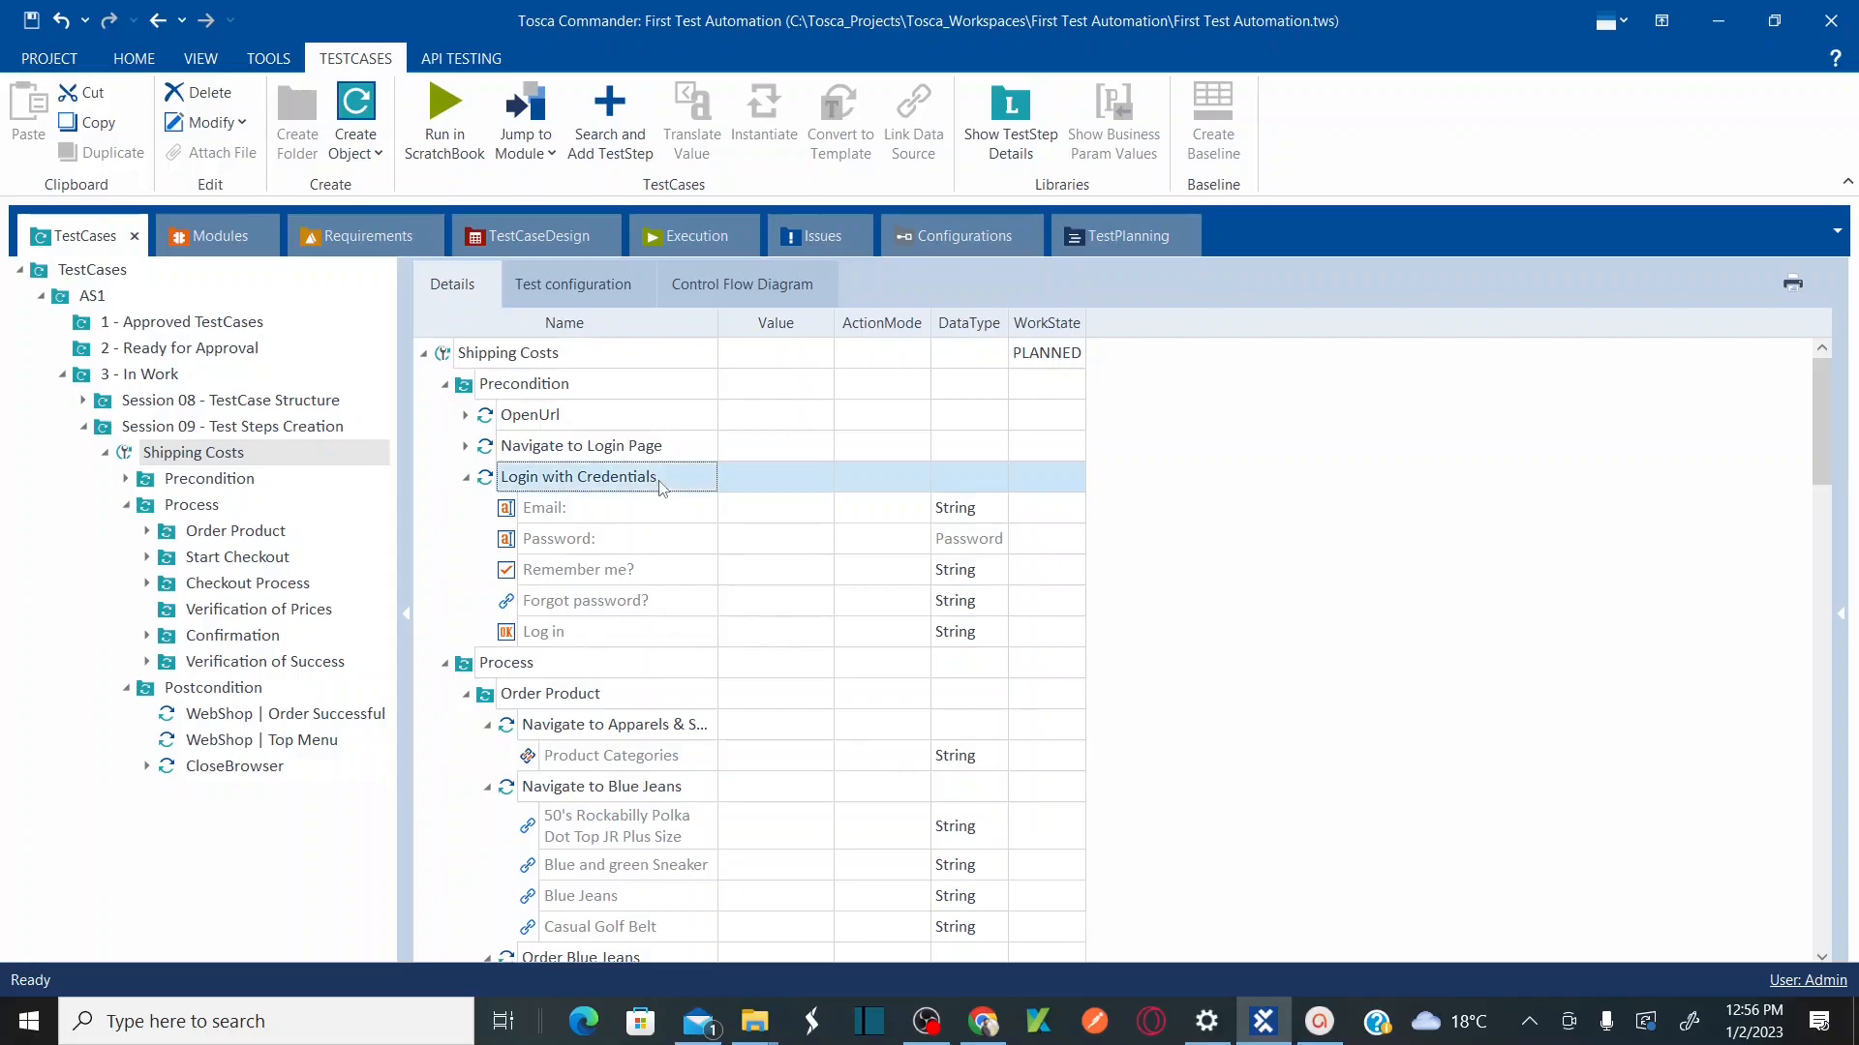
{"action": "left_click", "coordinate": [468, 480]}
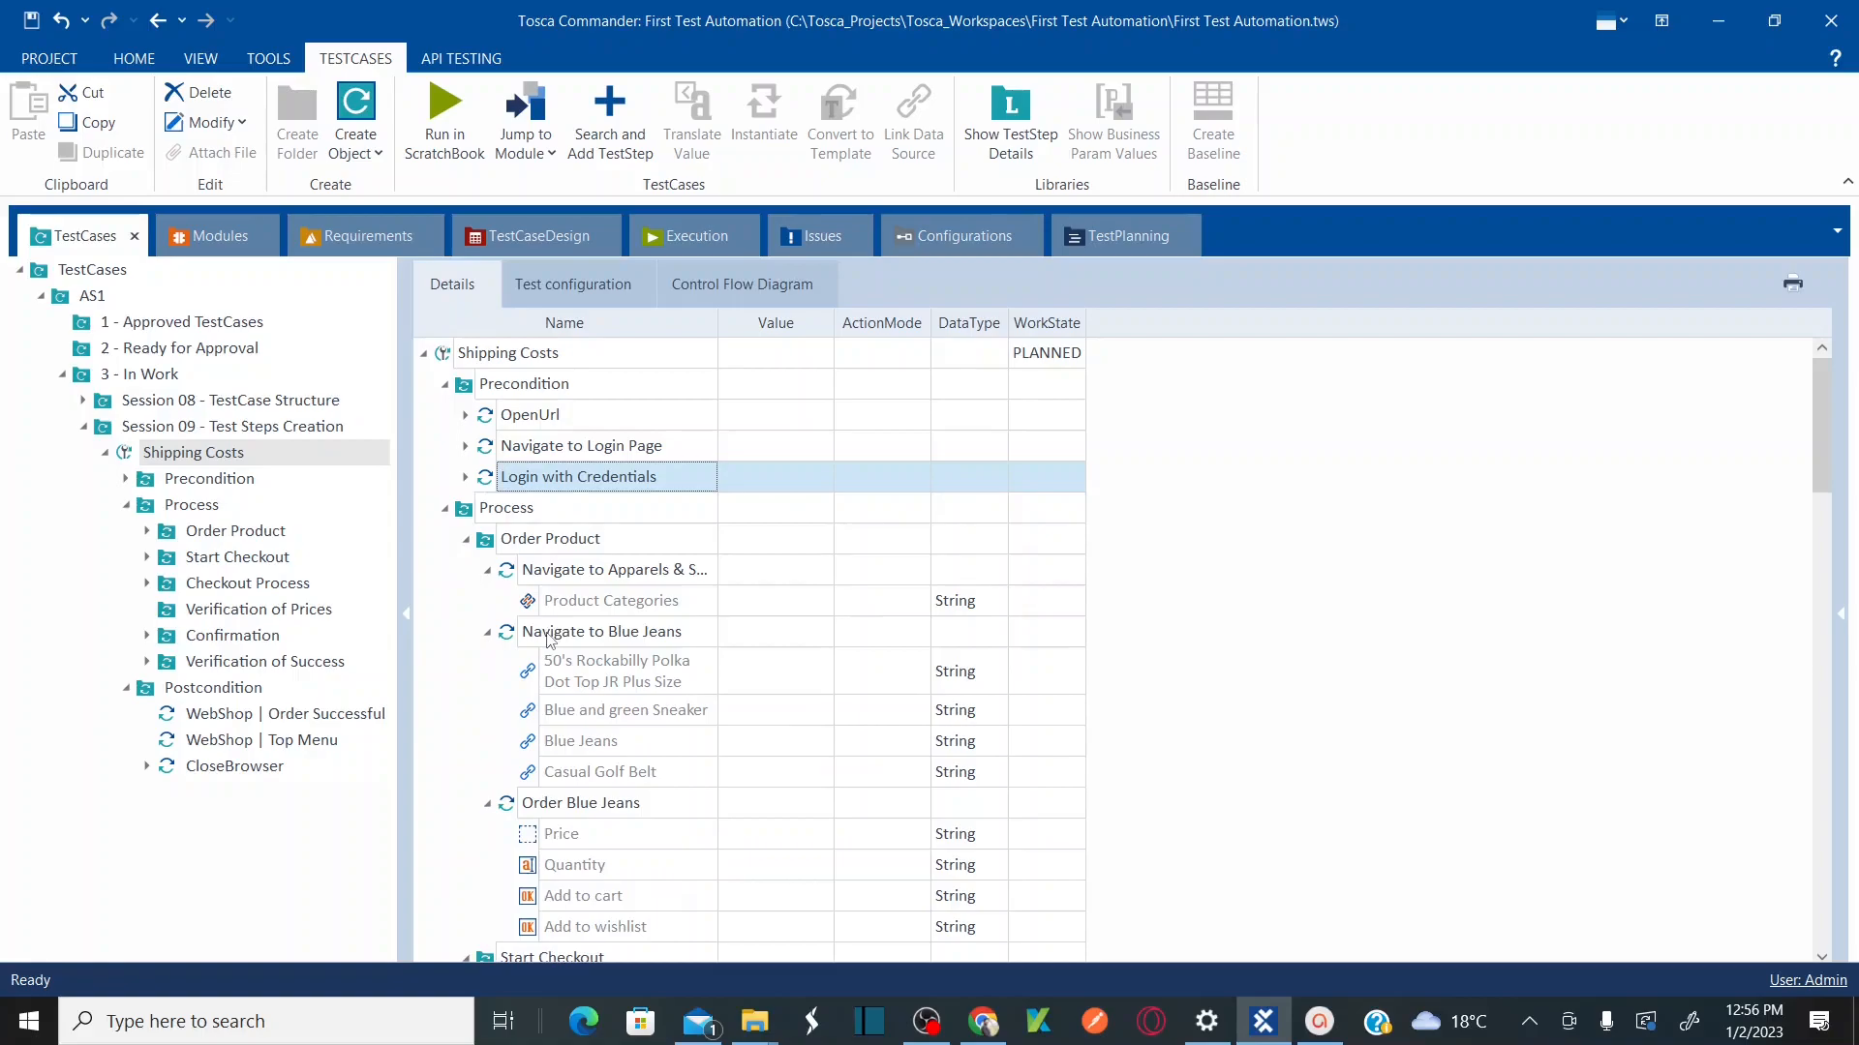
Step: Collapse every test step inside the Start Checkout and Checkout Process folders of the Shipping Costs test case
{"action": "left_click_drag", "start_coordinate": [1820, 415], "coordinate": [1821, 487]}
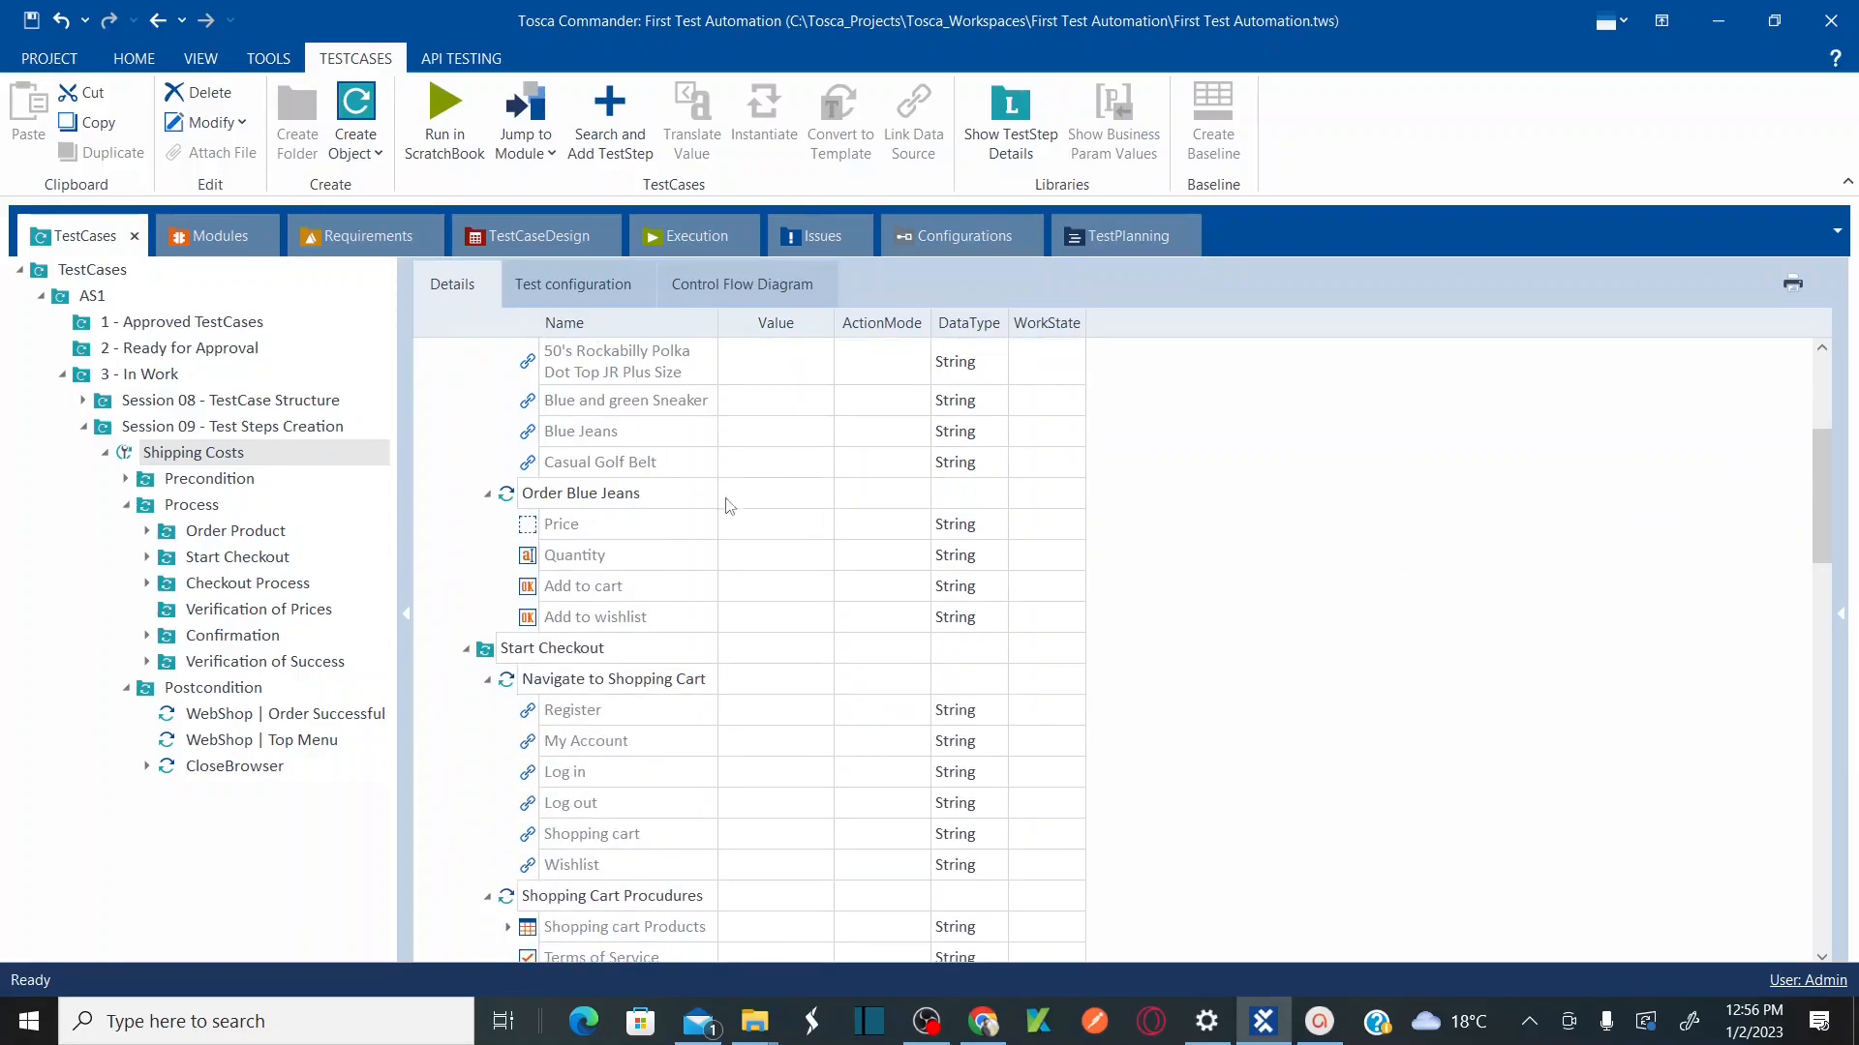
{"action": "mouse_move", "coordinate": [1826, 455]}
{"action": "left_mouse_down"}
{"action": "mouse_move", "coordinate": [1823, 531]}
{"action": "mouse_move", "coordinate": [1826, 480]}
{"action": "left_mouse_up"}
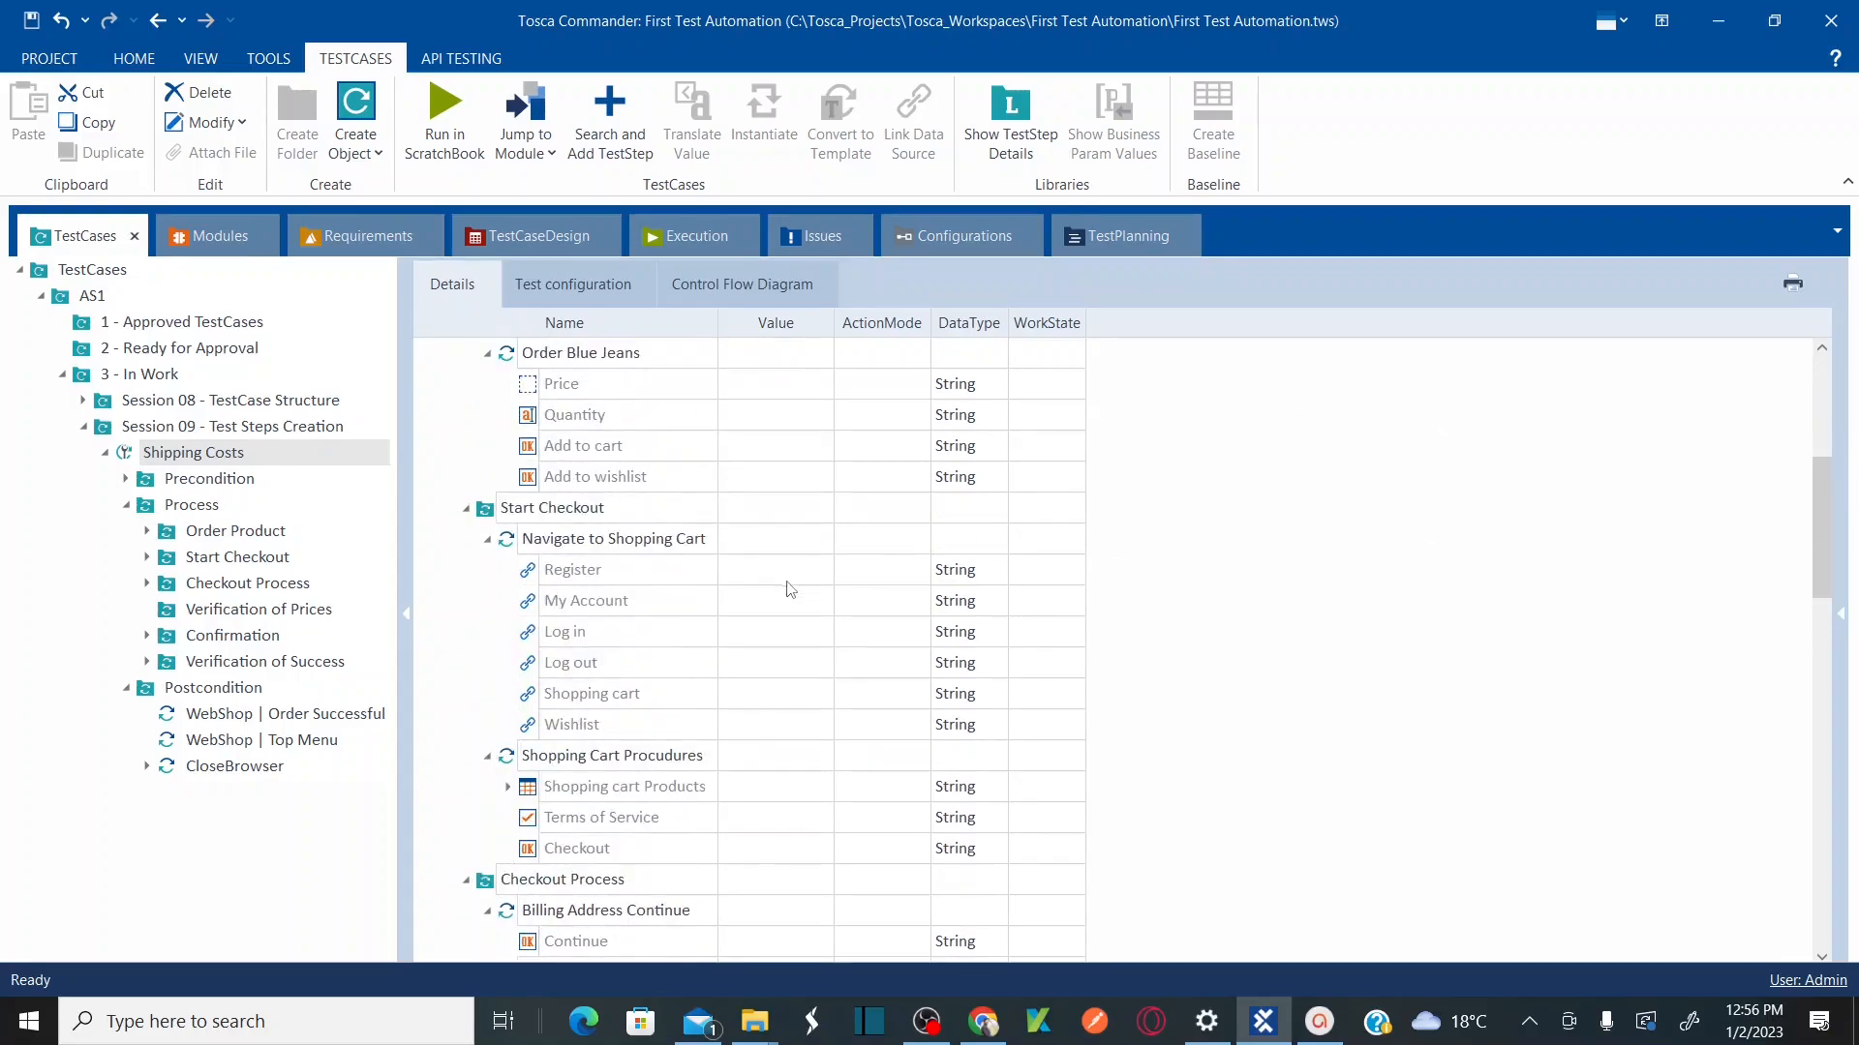
{"action": "left_click", "coordinate": [487, 539]}
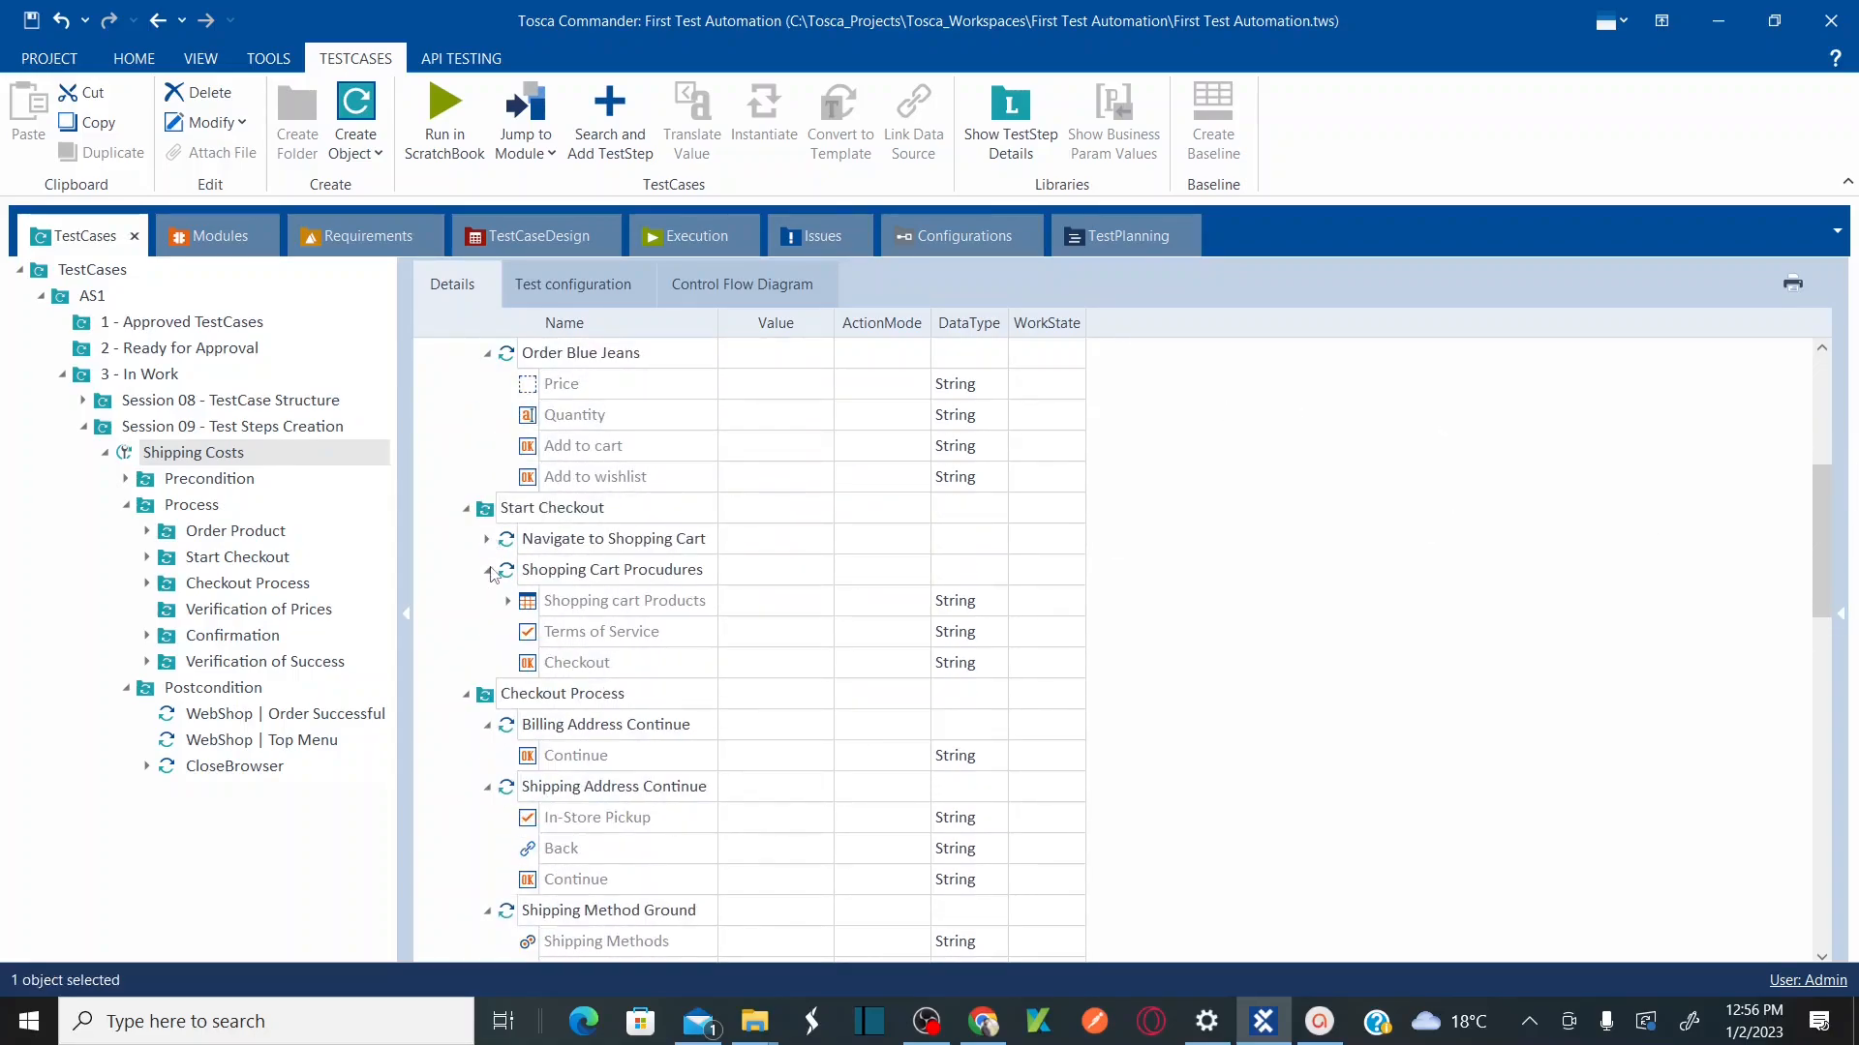
{"action": "left_click", "coordinate": [487, 571]}
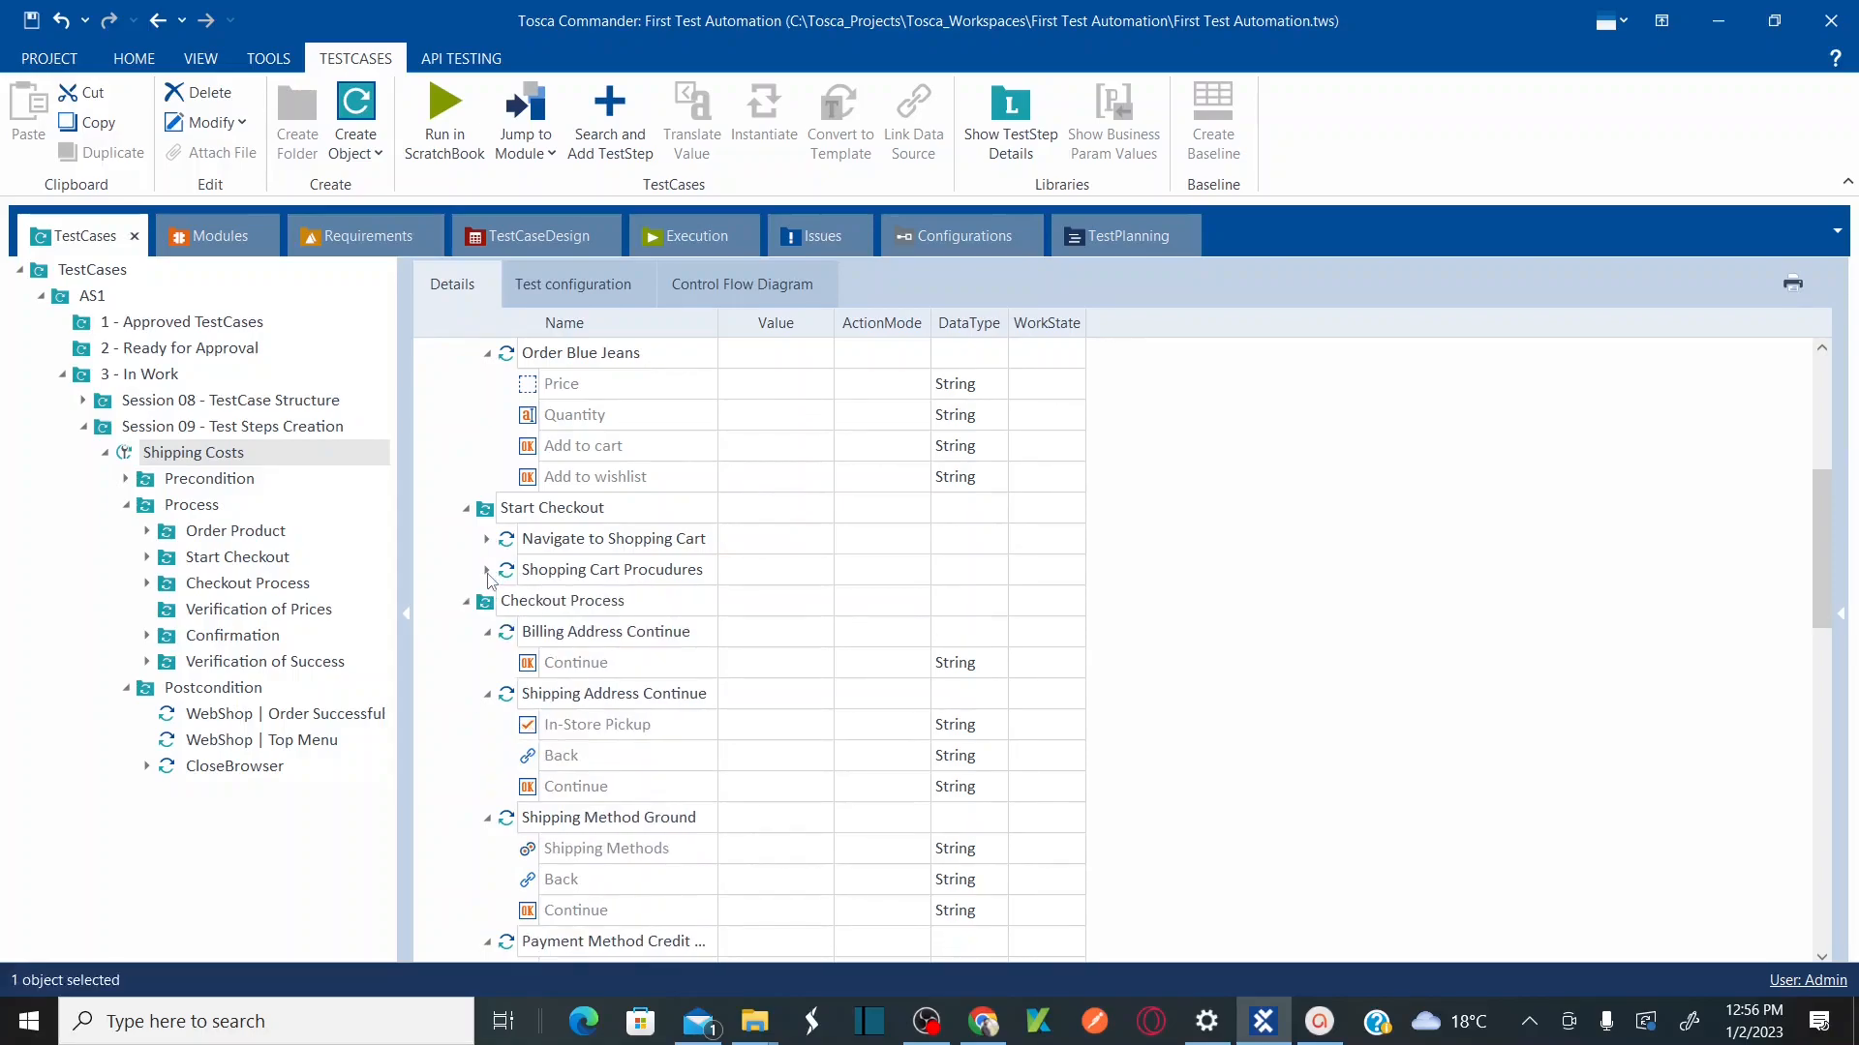
{"action": "left_click", "coordinate": [487, 632]}
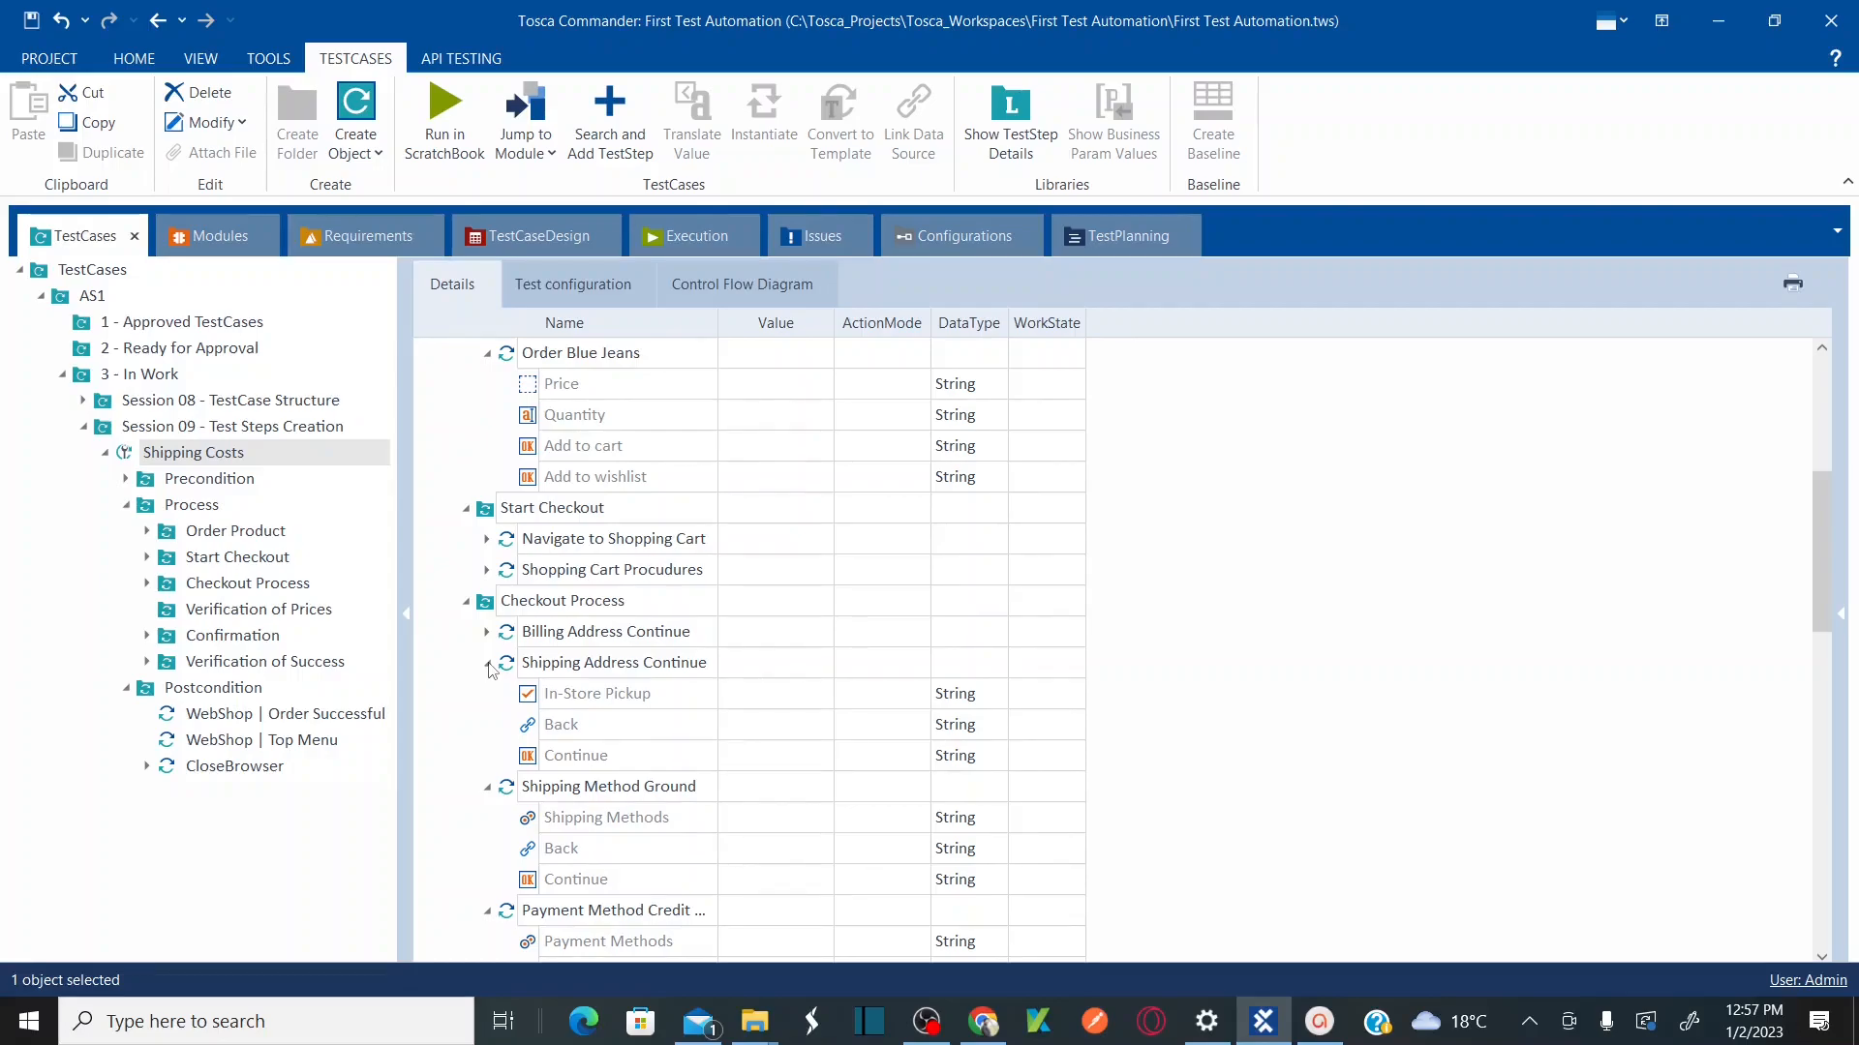
{"action": "left_click", "coordinate": [489, 664]}
{"action": "left_click", "coordinate": [490, 695]}
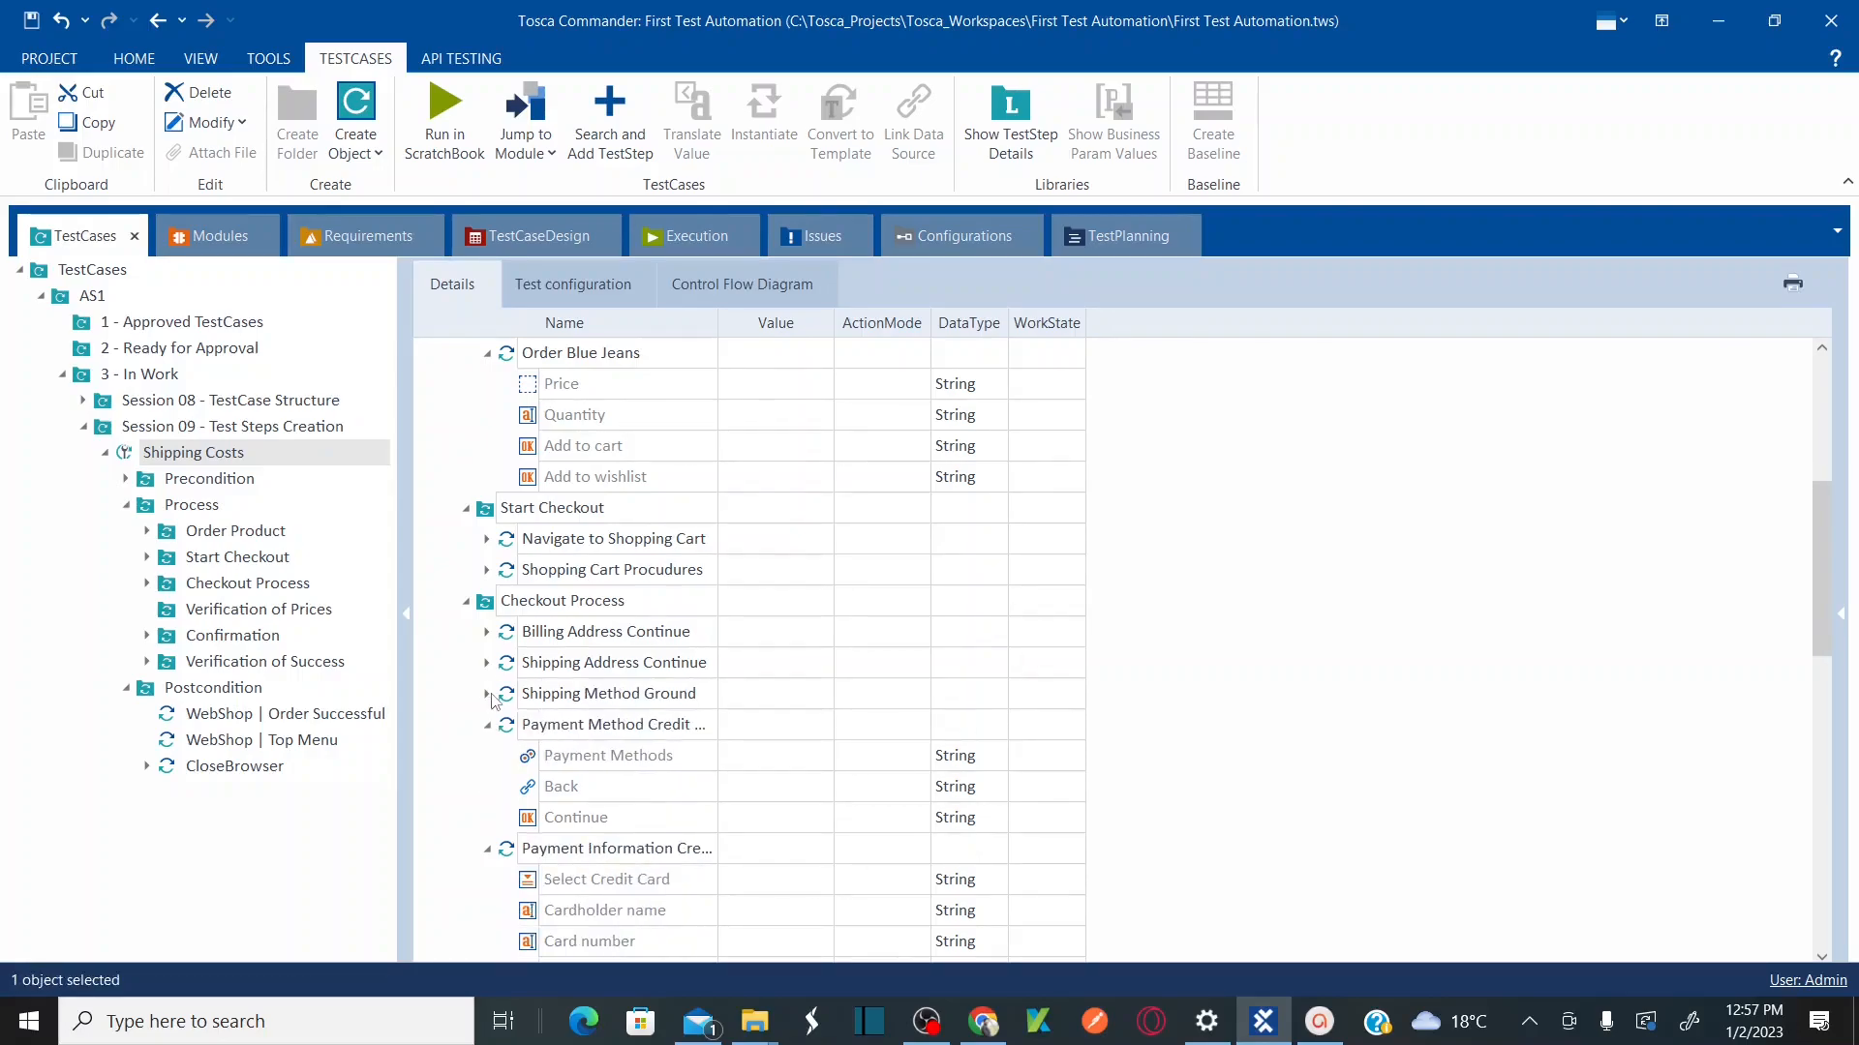
{"action": "left_click", "coordinate": [488, 725]}
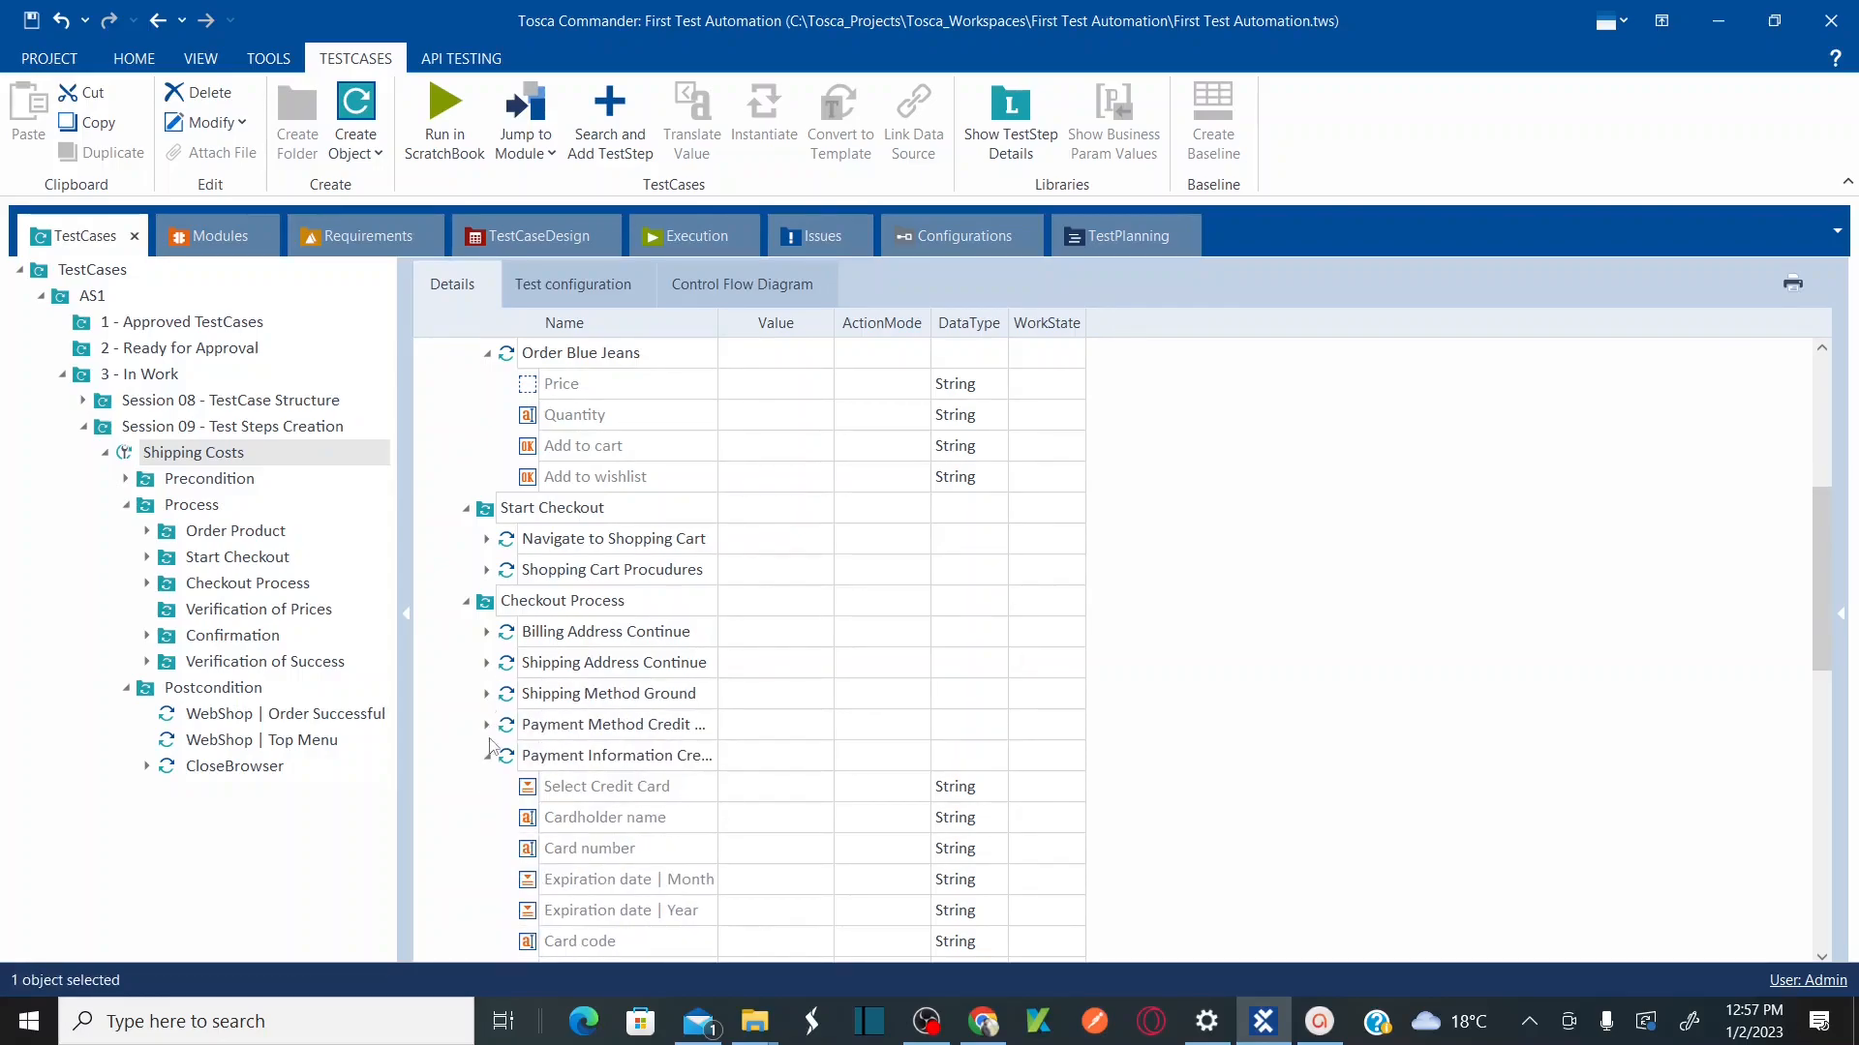
{"action": "left_click", "coordinate": [488, 756]}
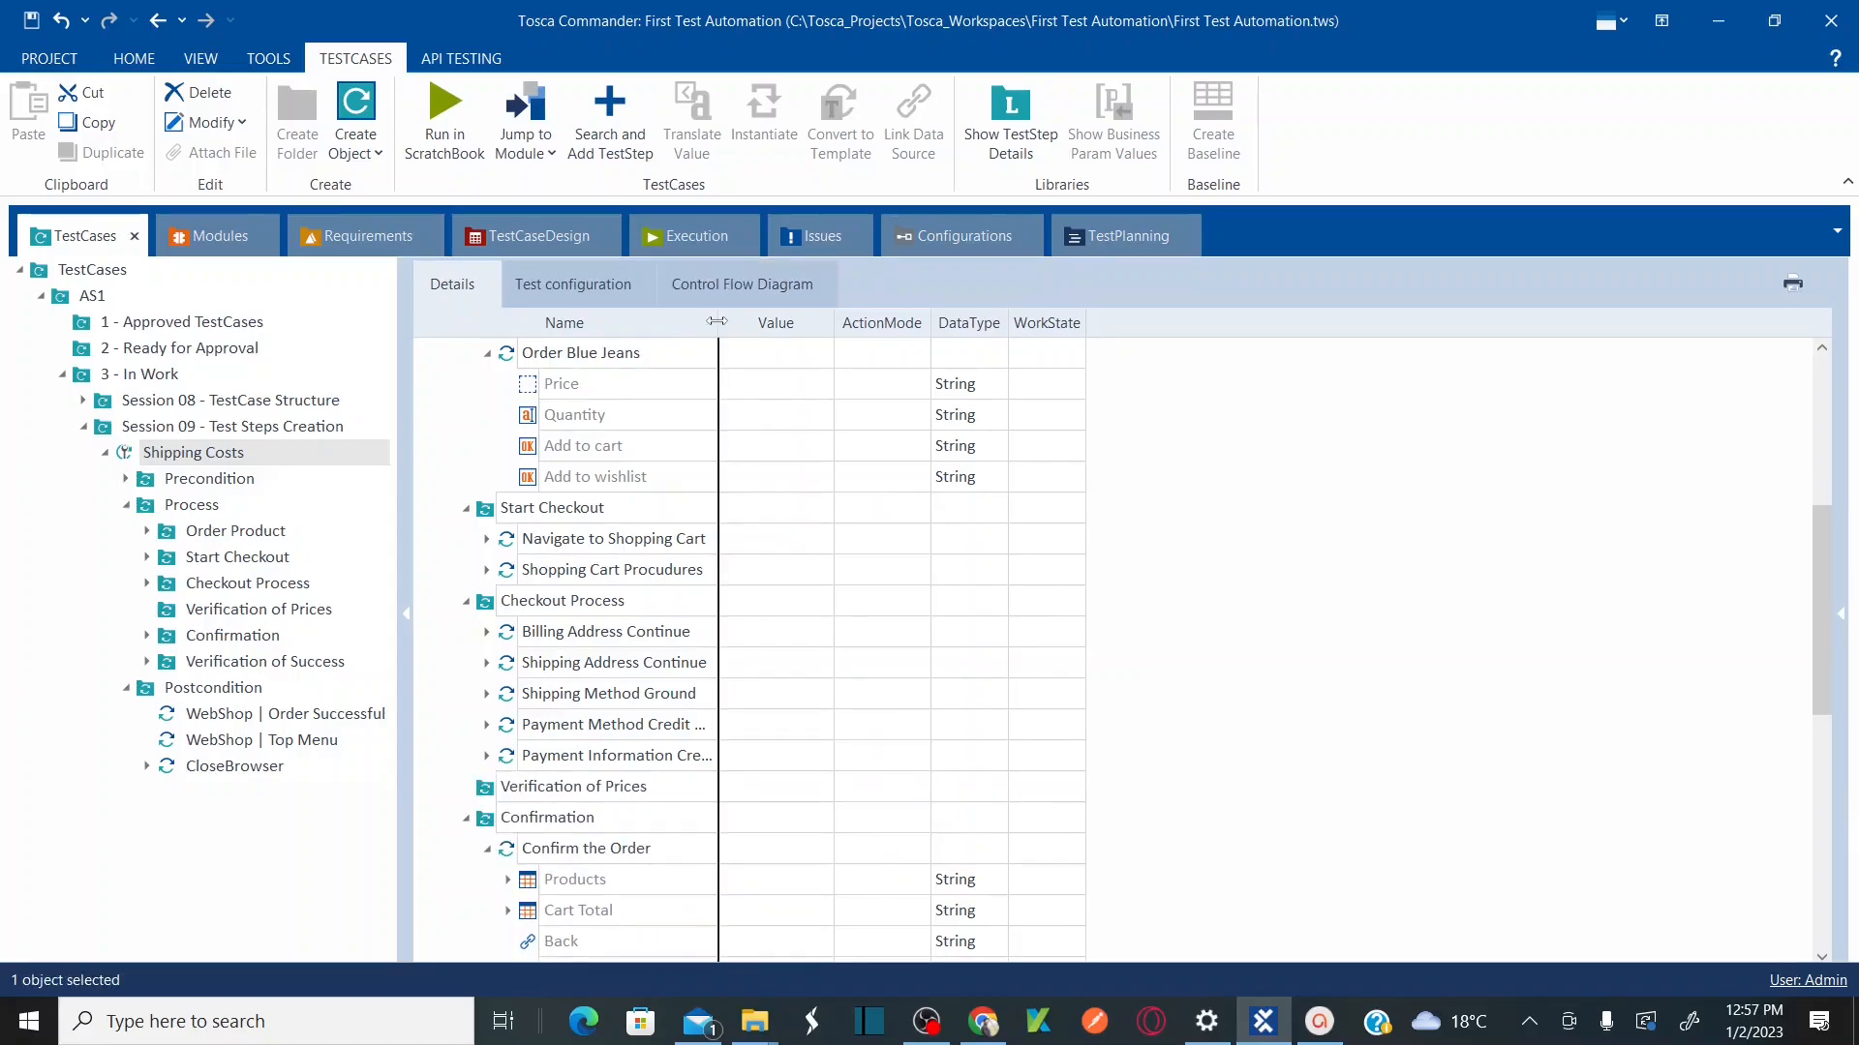
Step: Widen the Name column to fit the full test step names and collapse the Confirmation, Verification of Success, Postcondition and Start Checkout folders
{"action": "left_click_drag", "start_coordinate": [716, 322], "coordinate": [837, 321]}
{"action": "left_click_drag", "start_coordinate": [1828, 539], "coordinate": [1828, 634]}
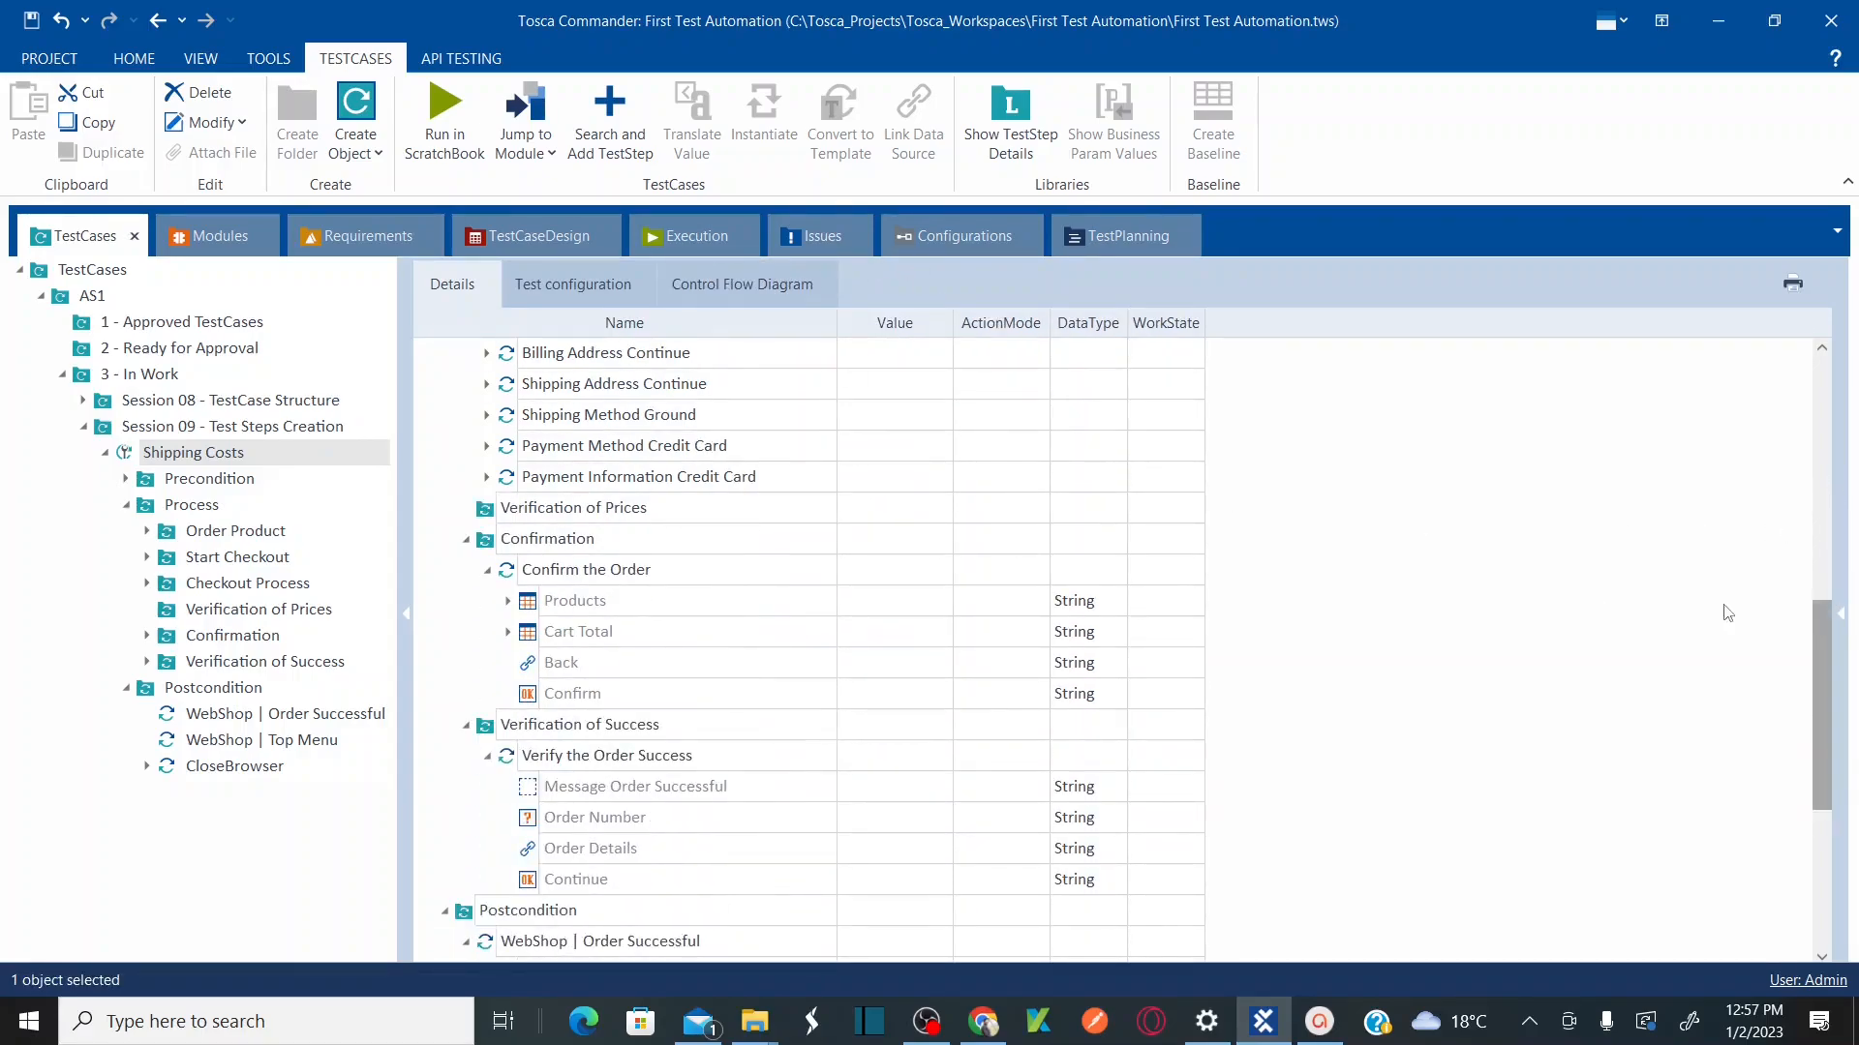
{"action": "left_click", "coordinate": [468, 540]}
{"action": "left_click", "coordinate": [465, 571]}
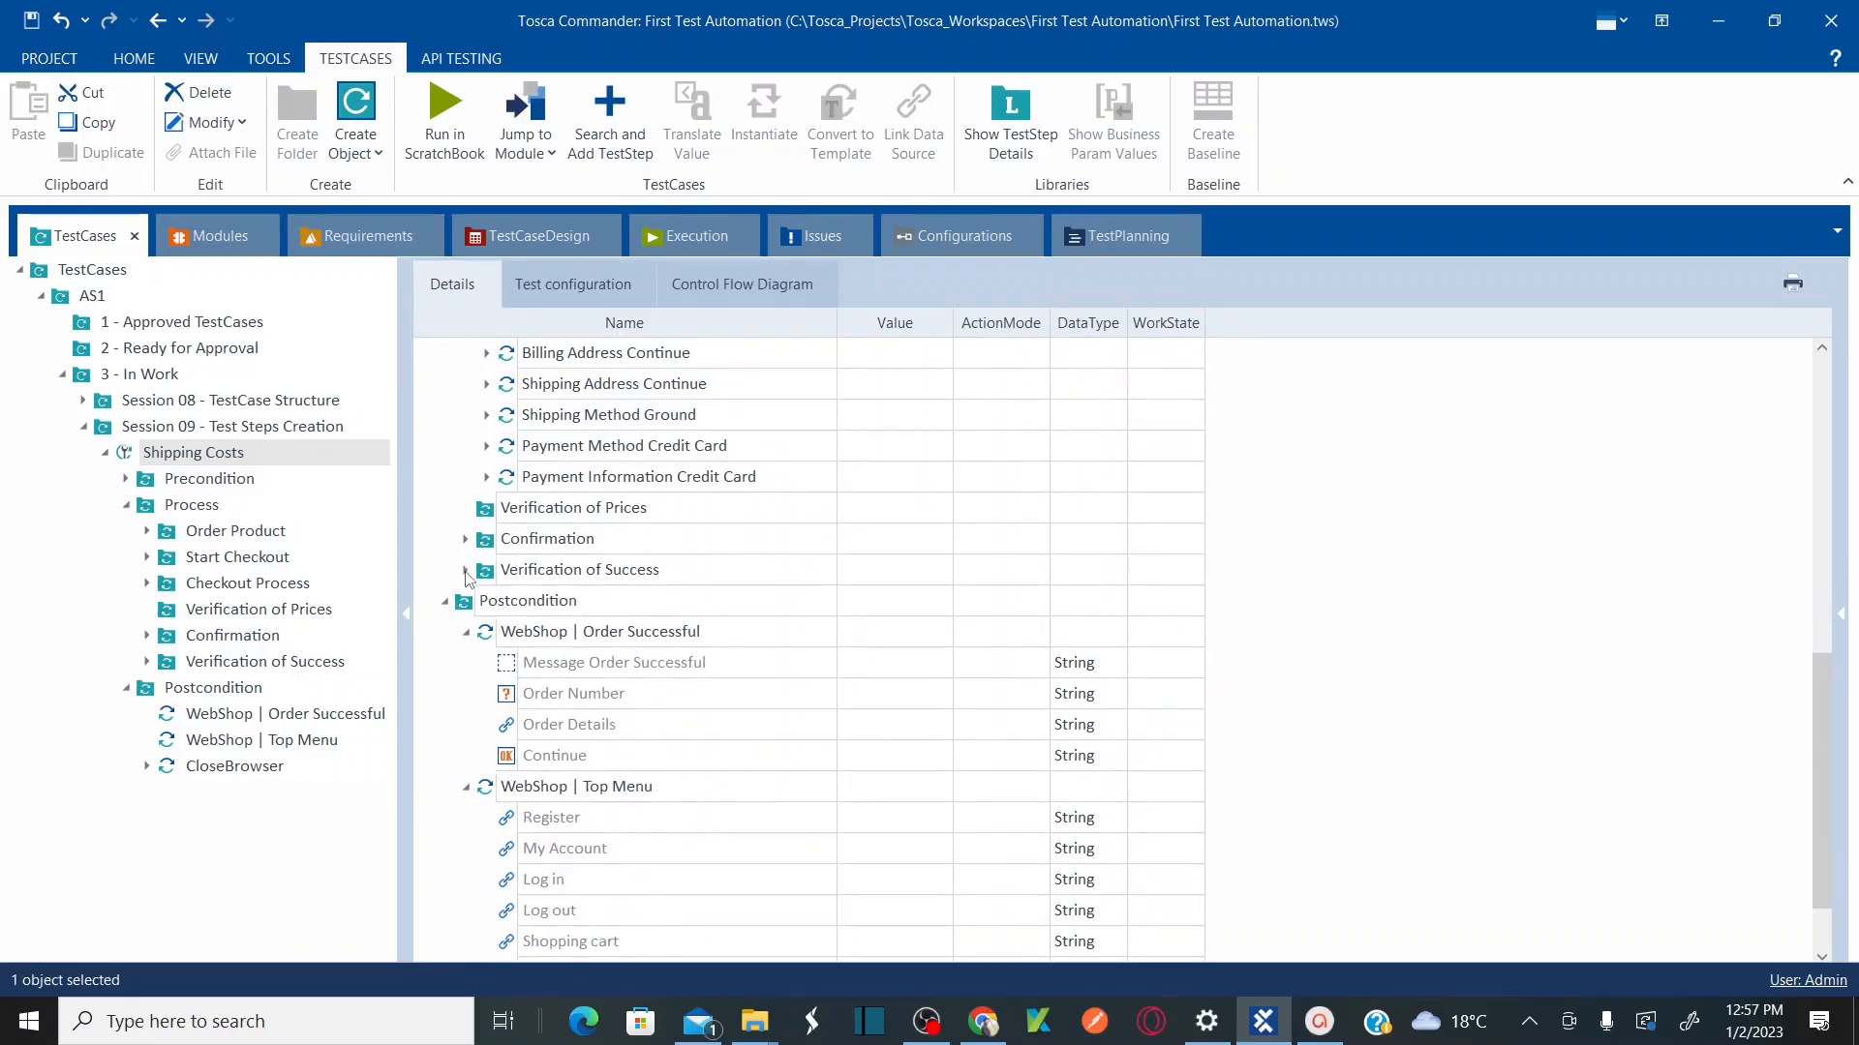
{"action": "left_click", "coordinate": [447, 602]}
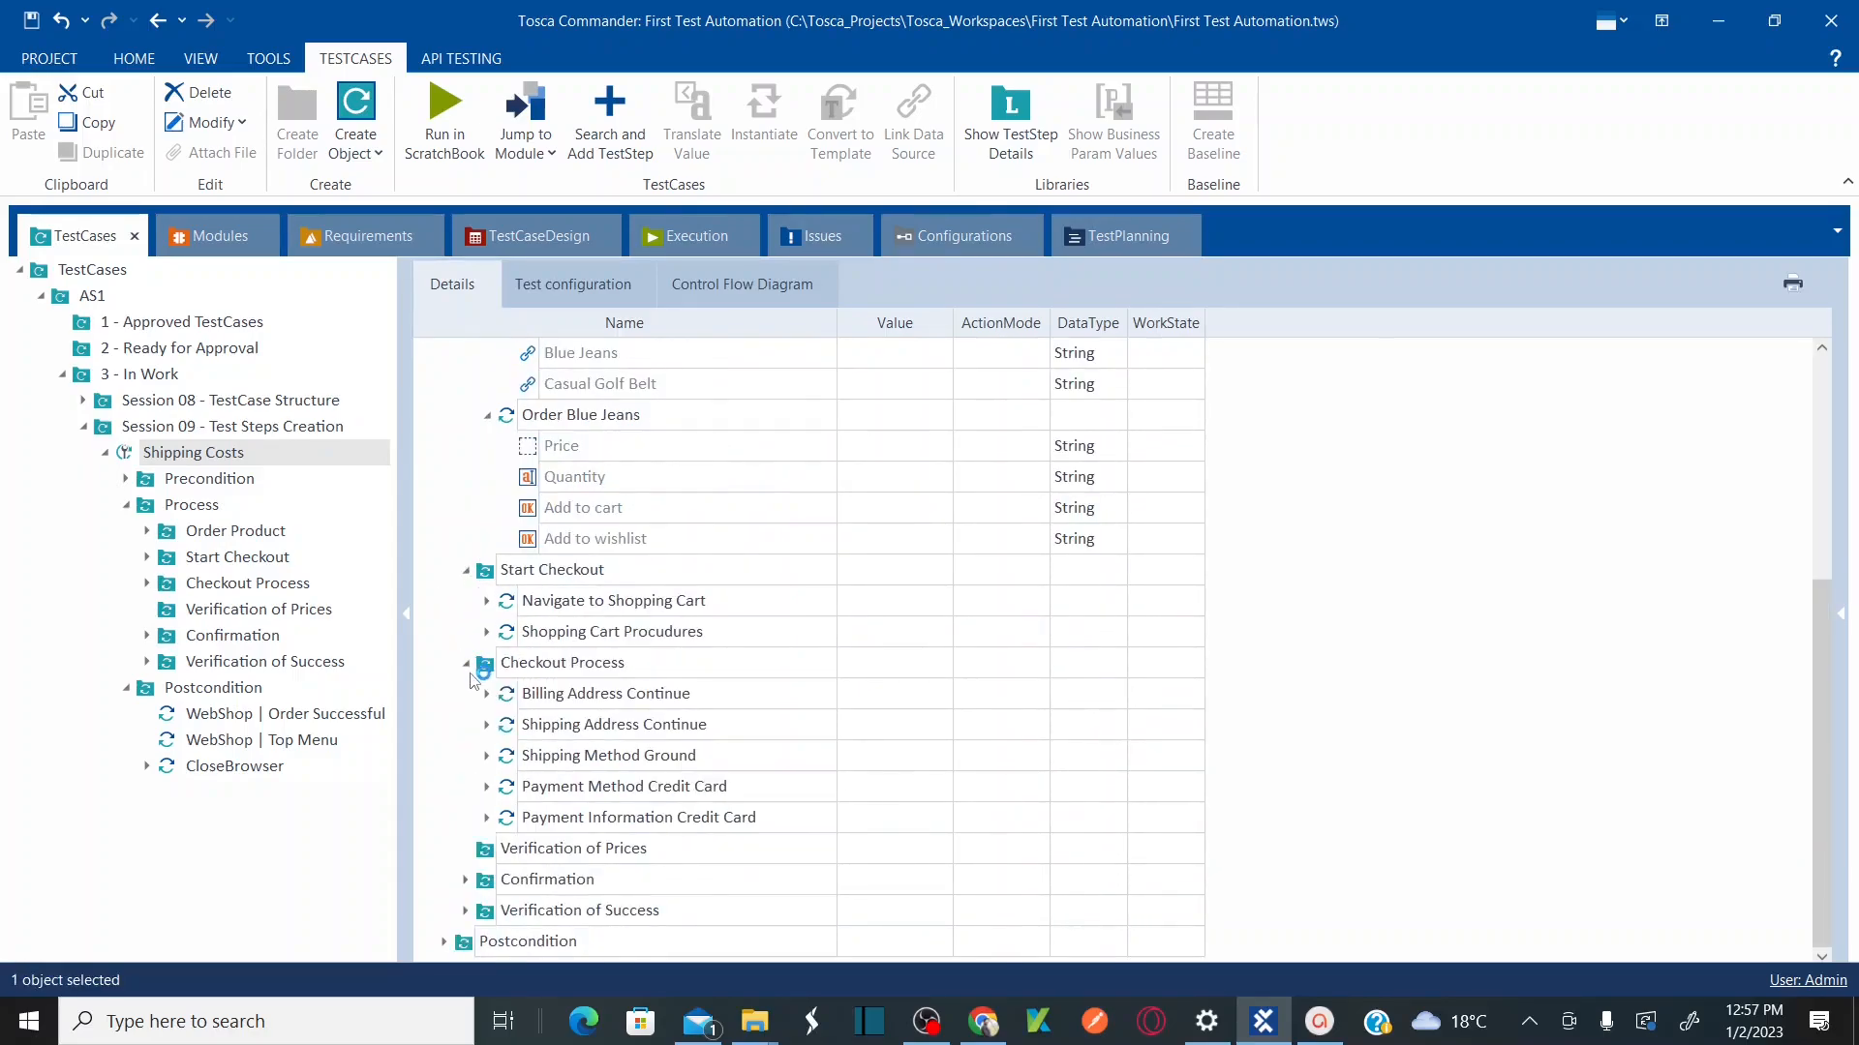
{"action": "left_click", "coordinate": [465, 573]}
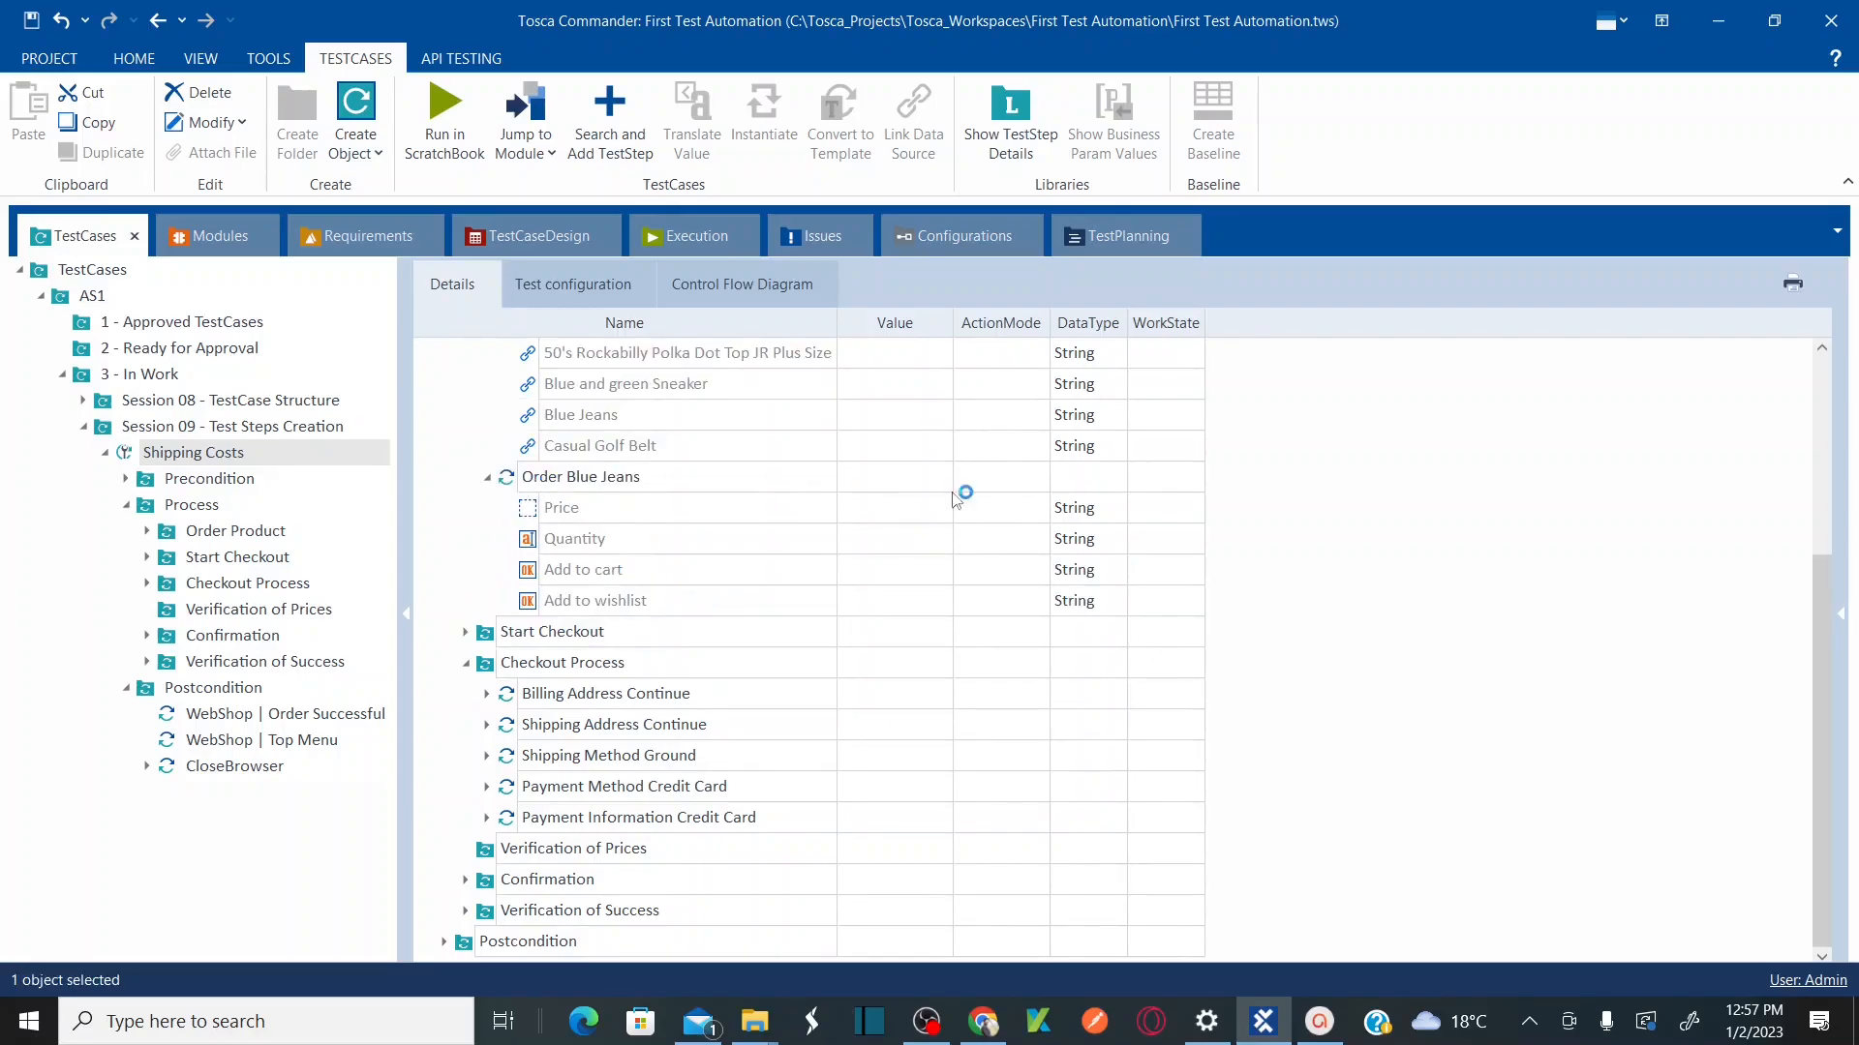
Step: Collapse the Process folder and expand Postcondition, leaving its Order Successful, Top Menu and CloseBrowser test steps collapsed
{"action": "left_click_drag", "start_coordinate": [1823, 581], "coordinate": [1789, 421]}
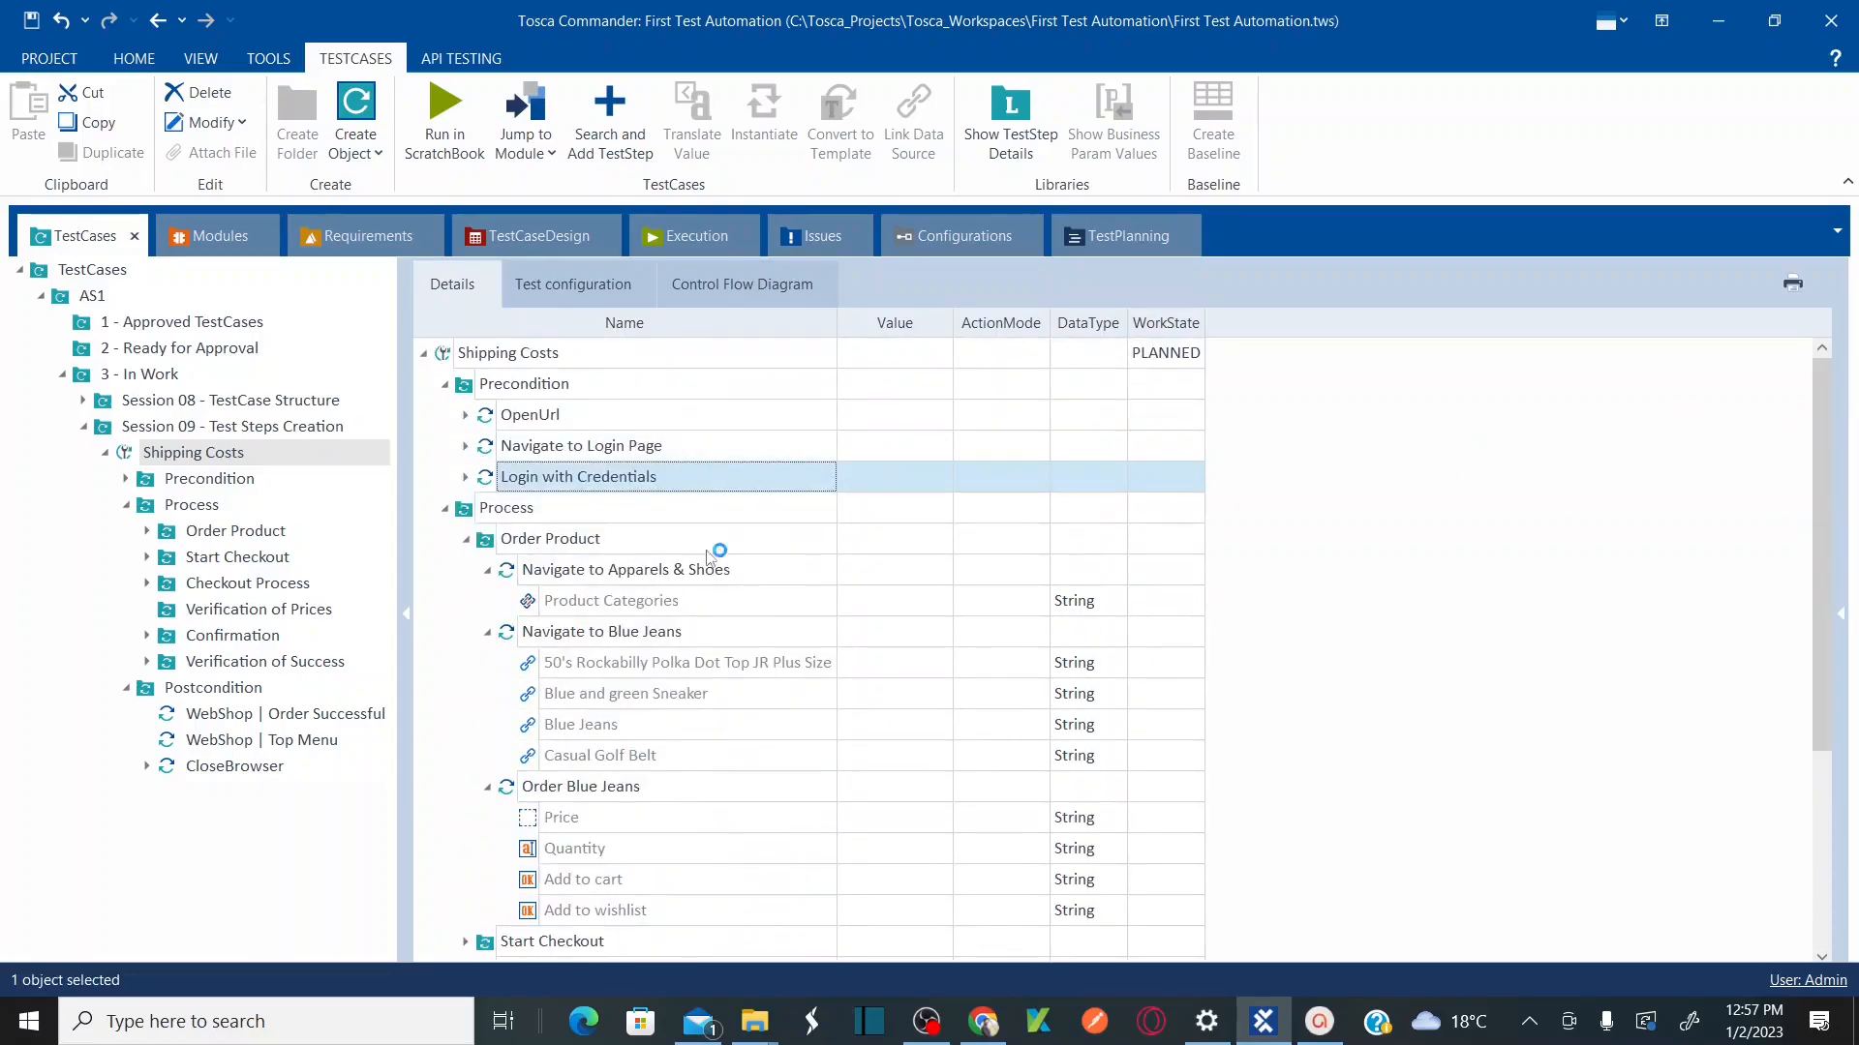
{"action": "left_click", "coordinate": [446, 509]}
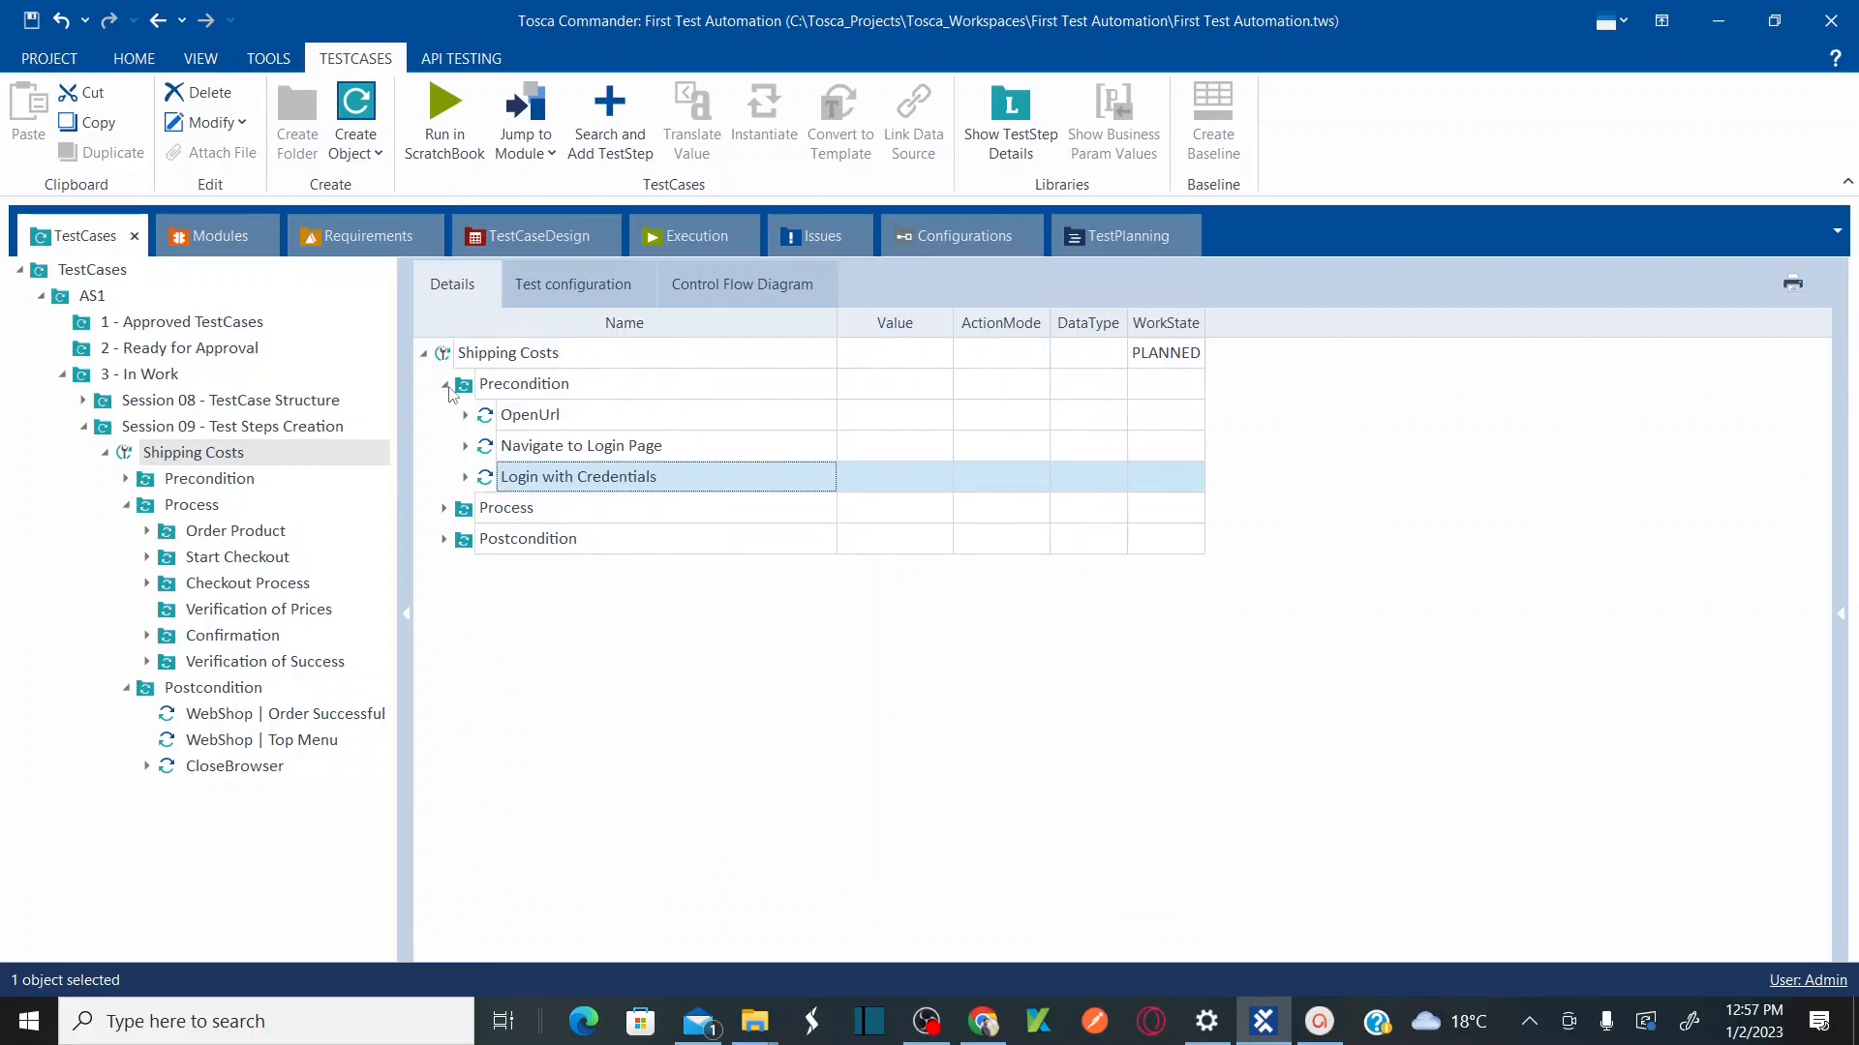
{"action": "left_click", "coordinate": [444, 540]}
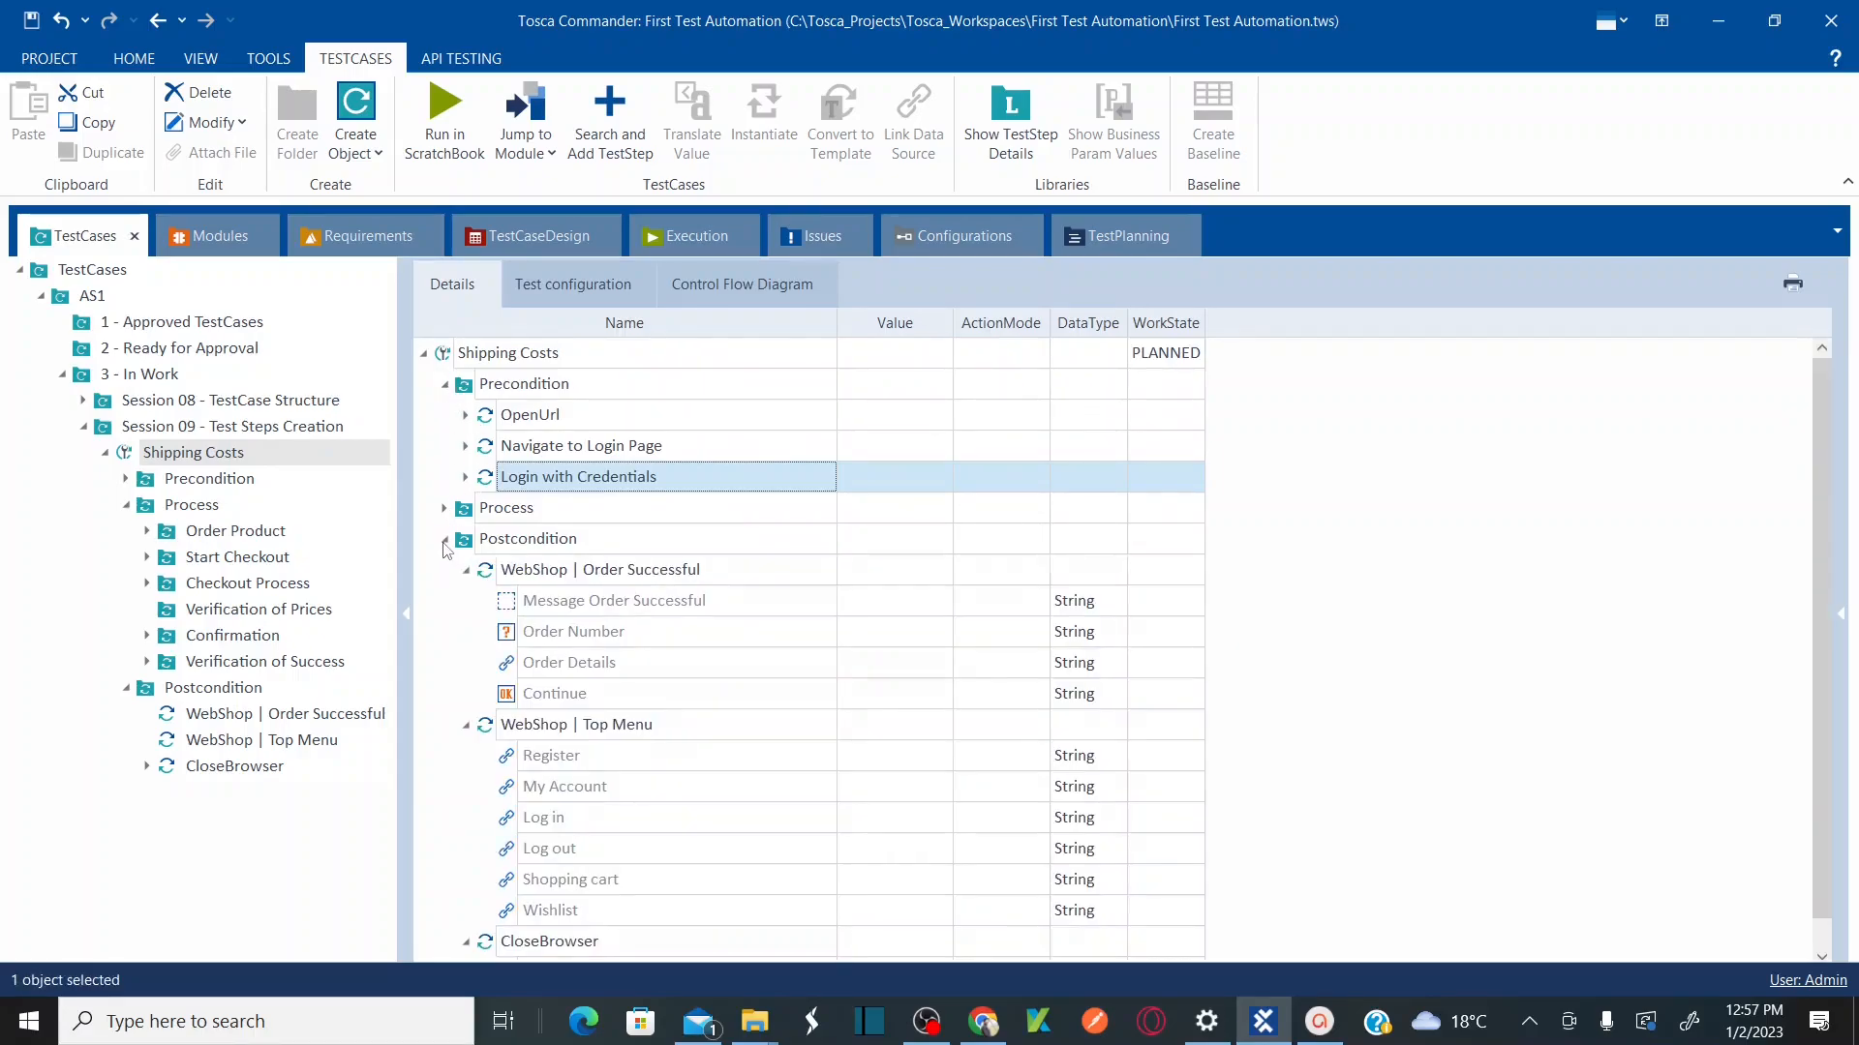
{"action": "left_click", "coordinate": [470, 572]}
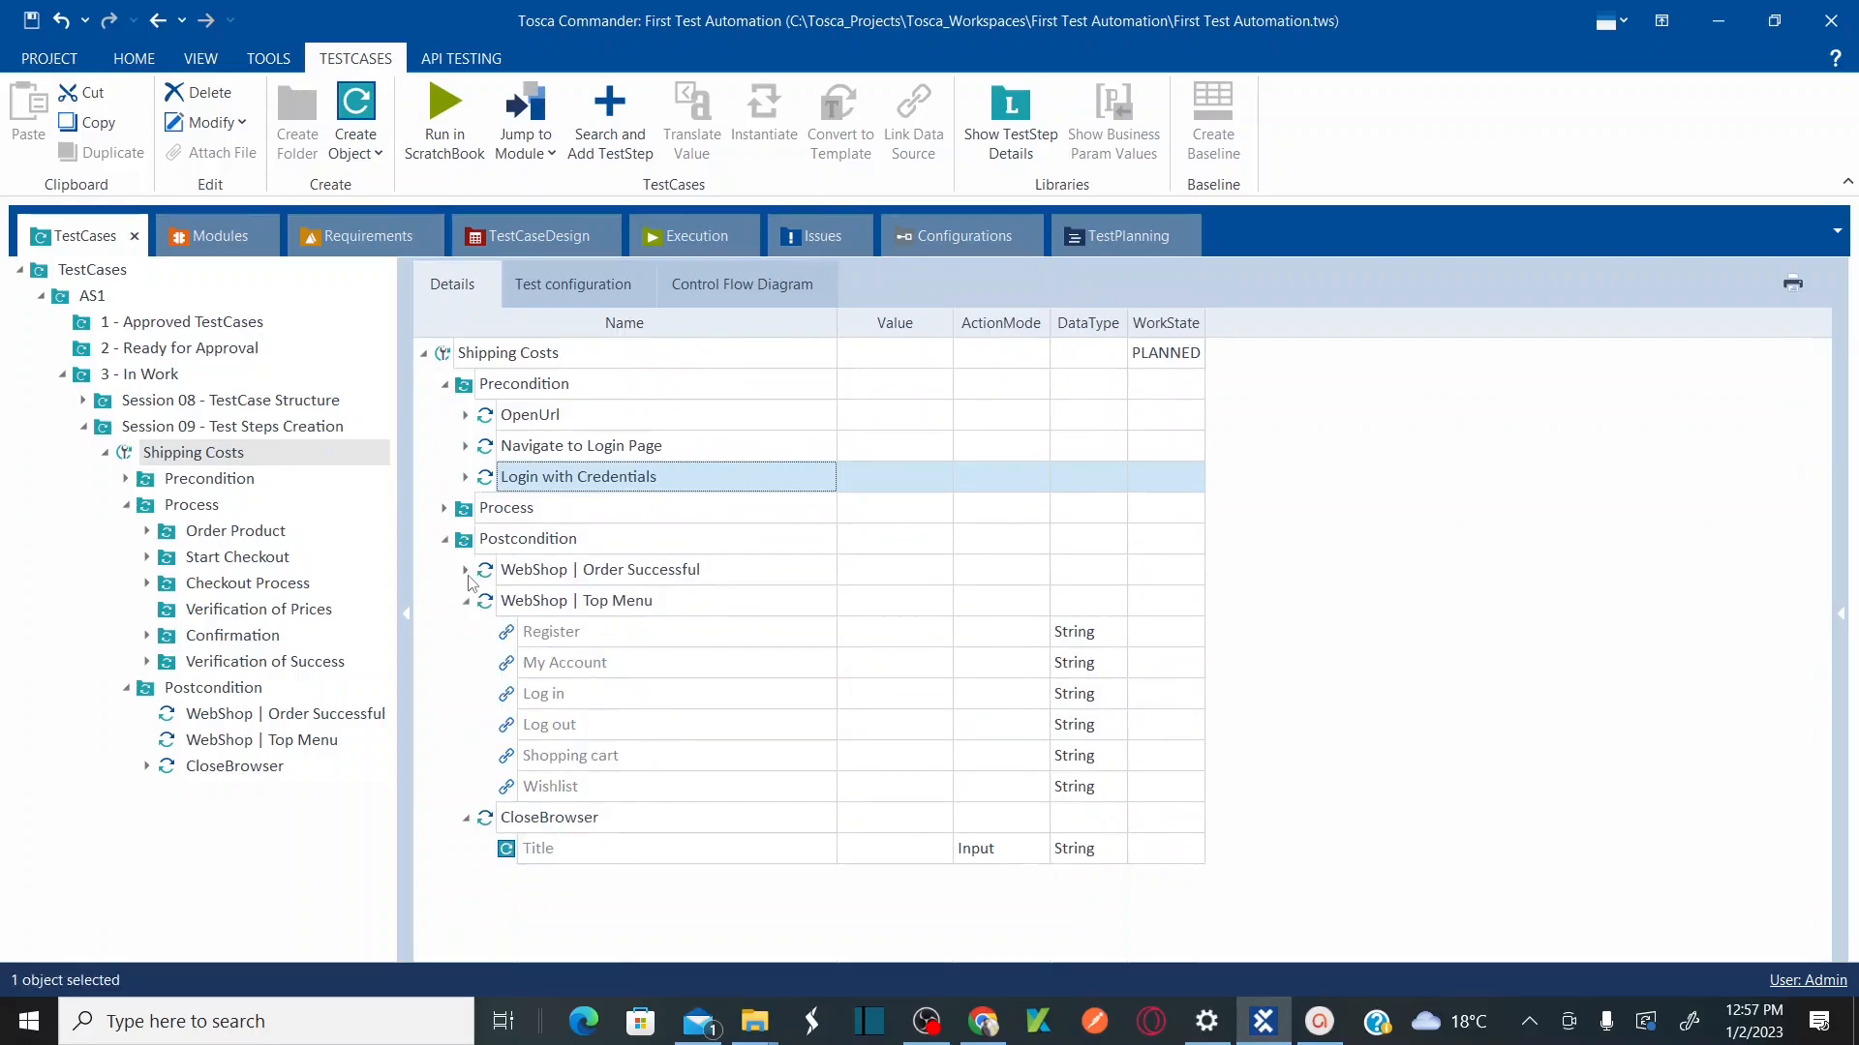
{"action": "left_click", "coordinate": [465, 601]}
{"action": "left_click", "coordinate": [466, 633]}
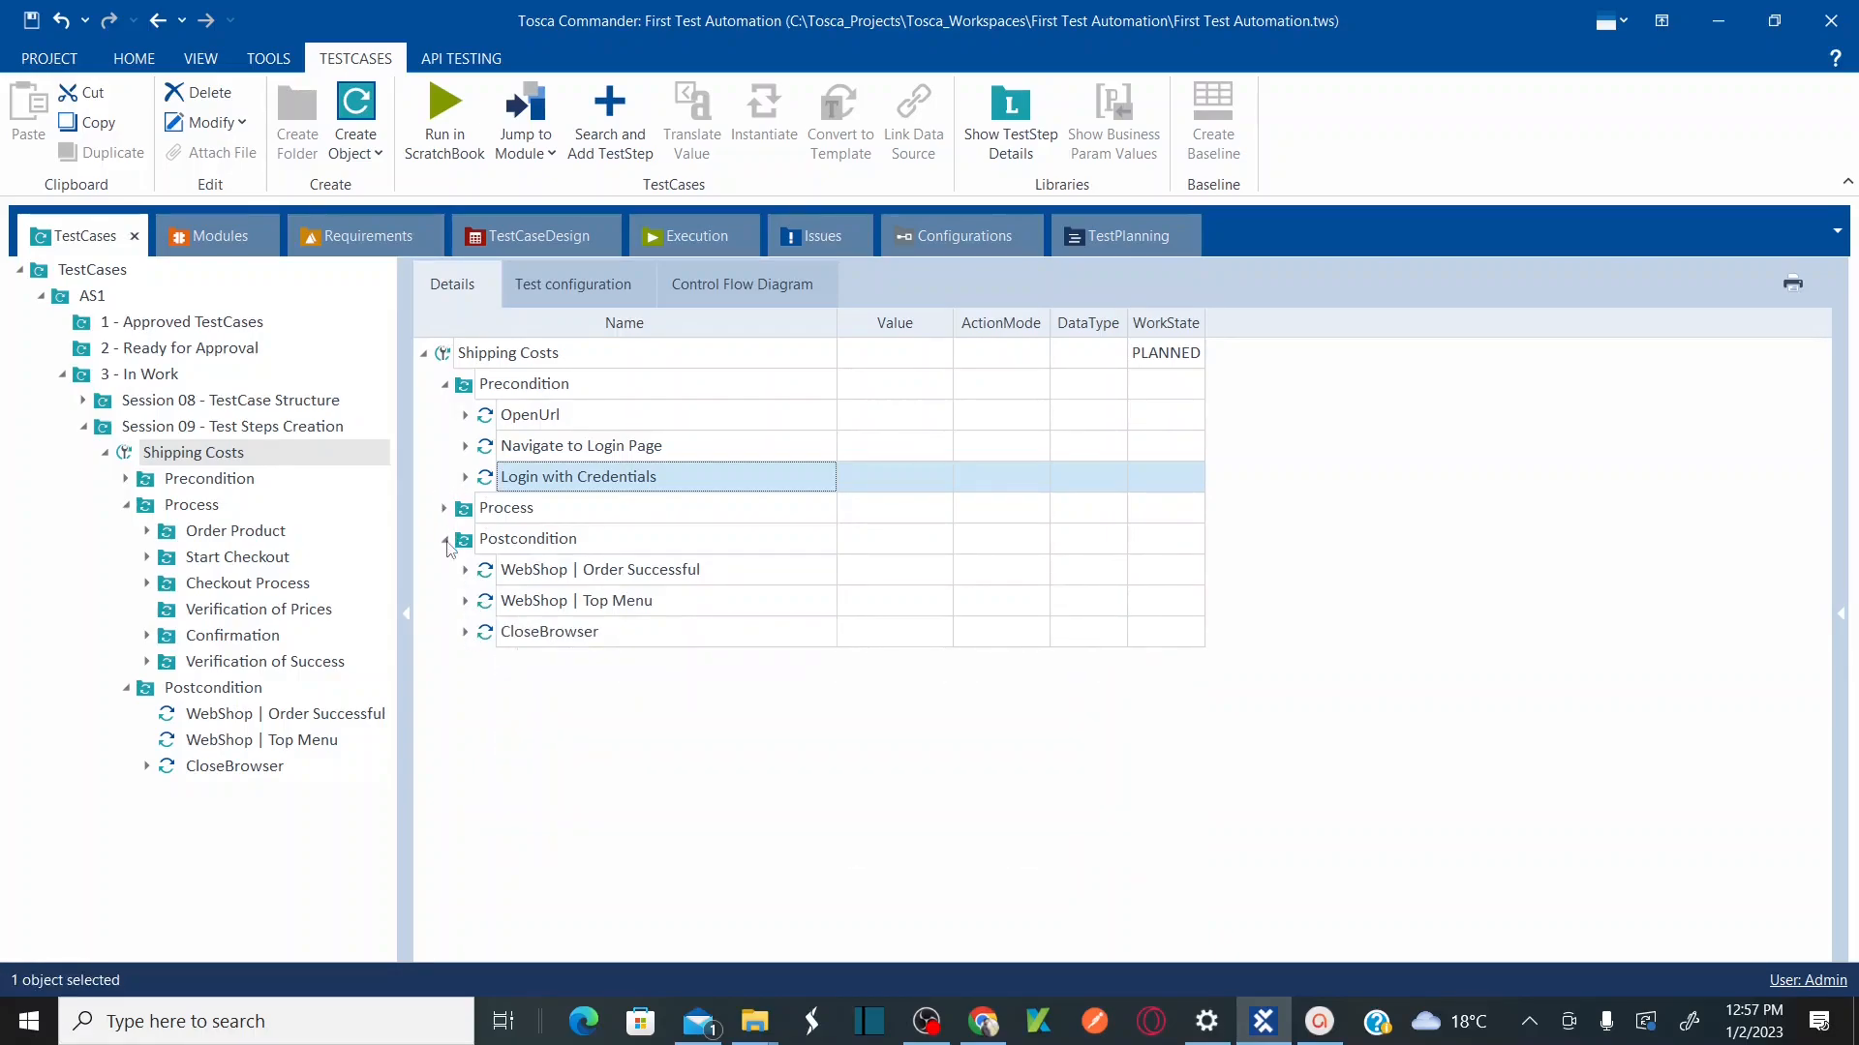
Step: Examine the attributes of the OpenUrl test step under Precondition, collapse it, and briefly check the test configuration before returning to the details
{"action": "left_click", "coordinate": [466, 417]}
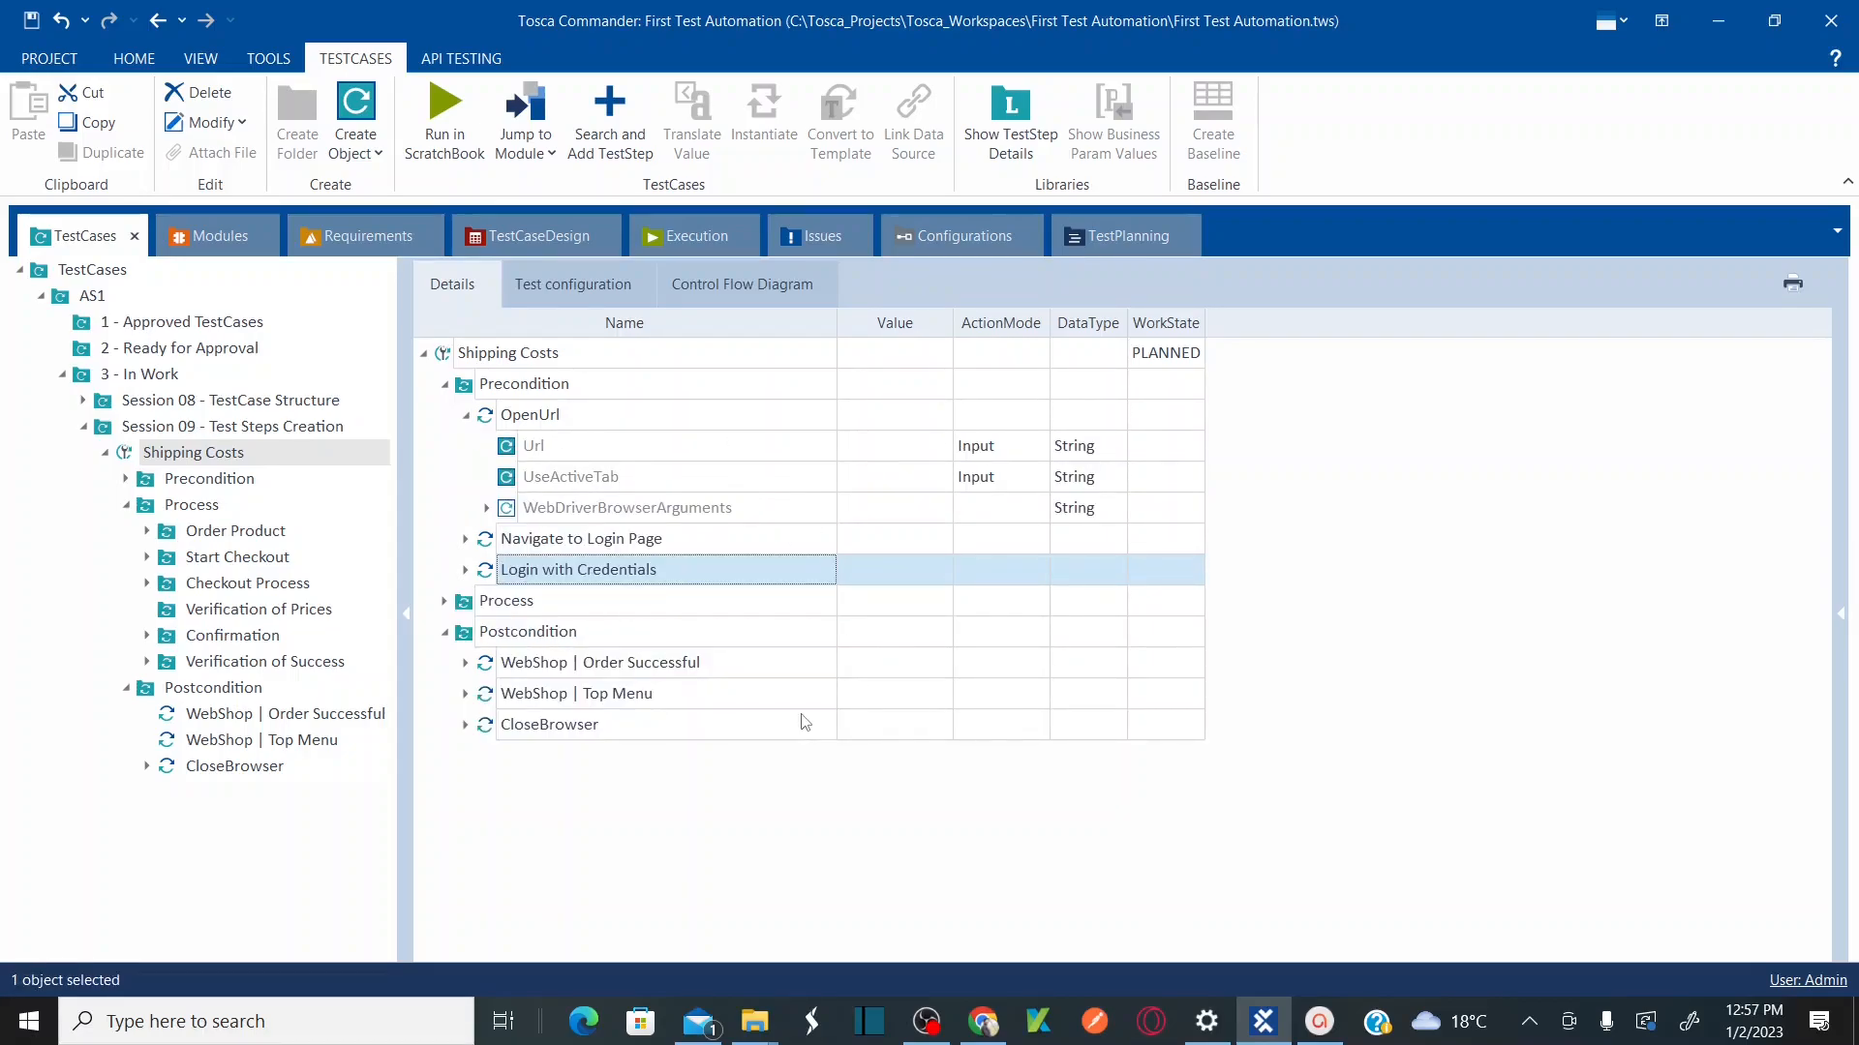
{"action": "left_click", "coordinate": [467, 418]}
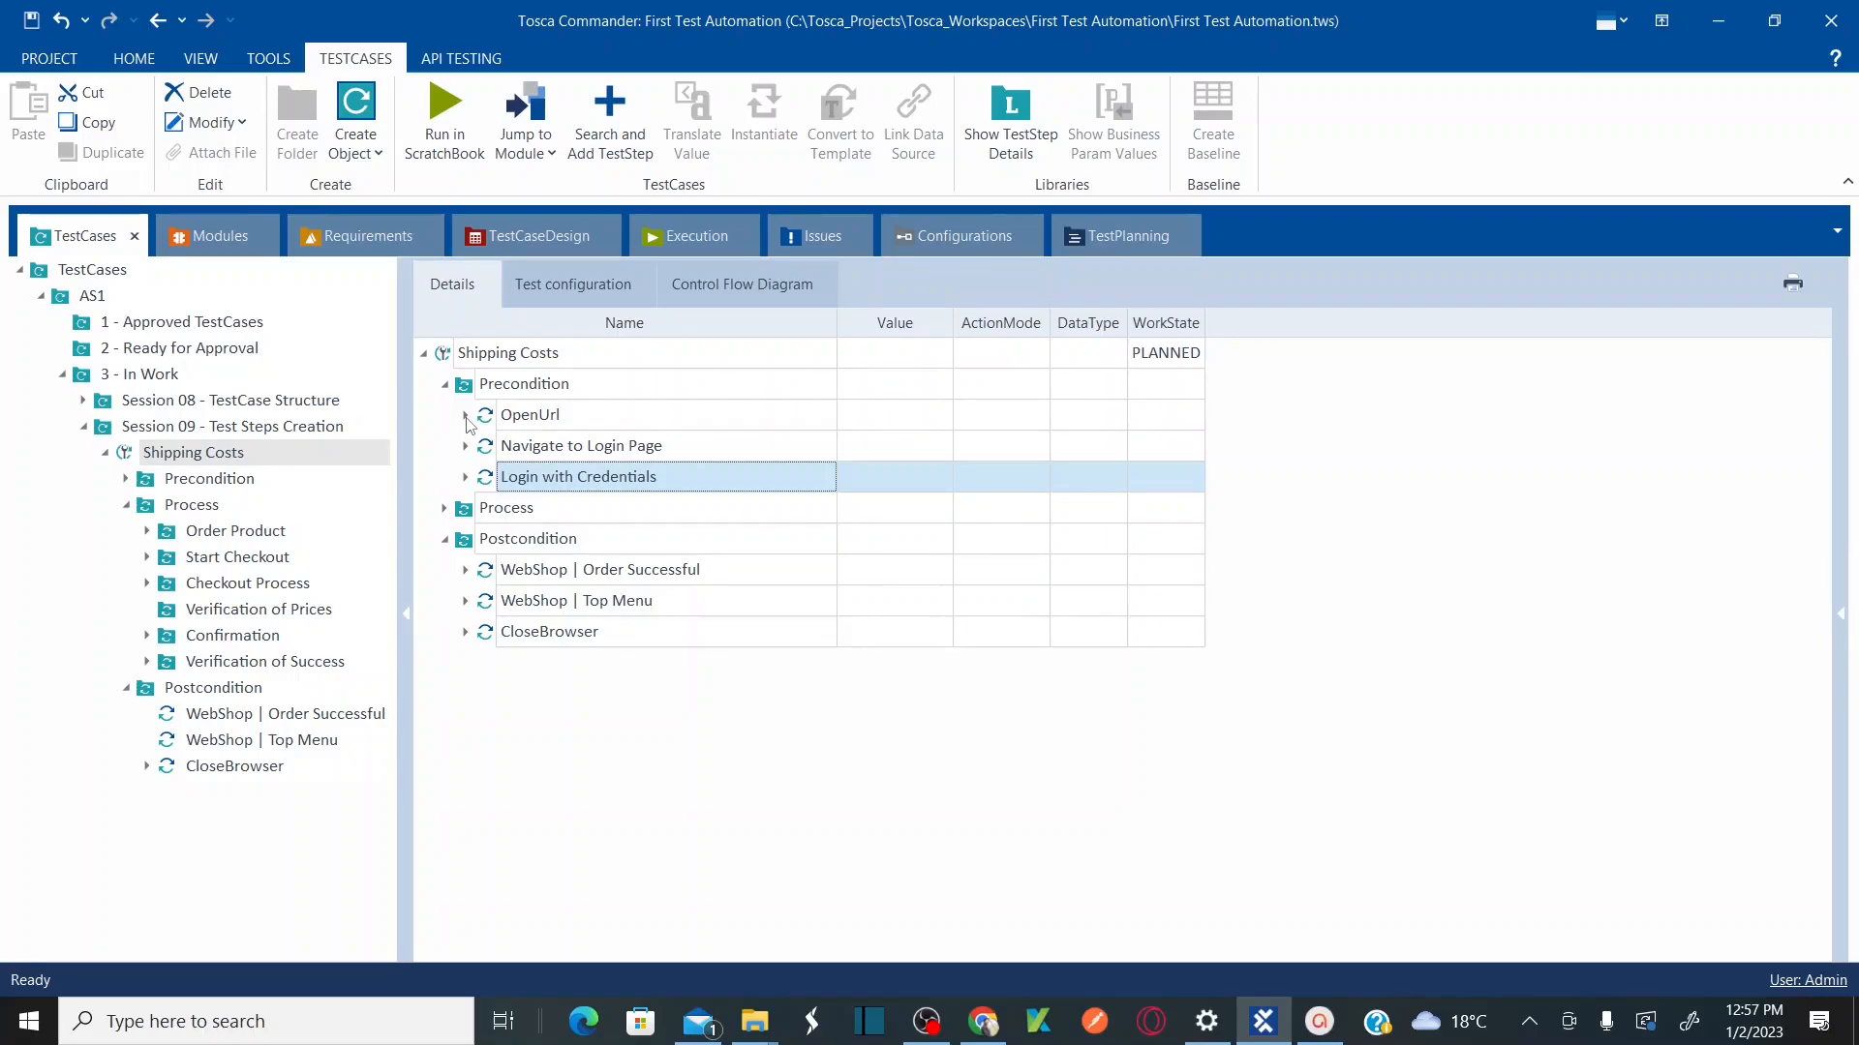
{"action": "left_click", "coordinate": [567, 285]}
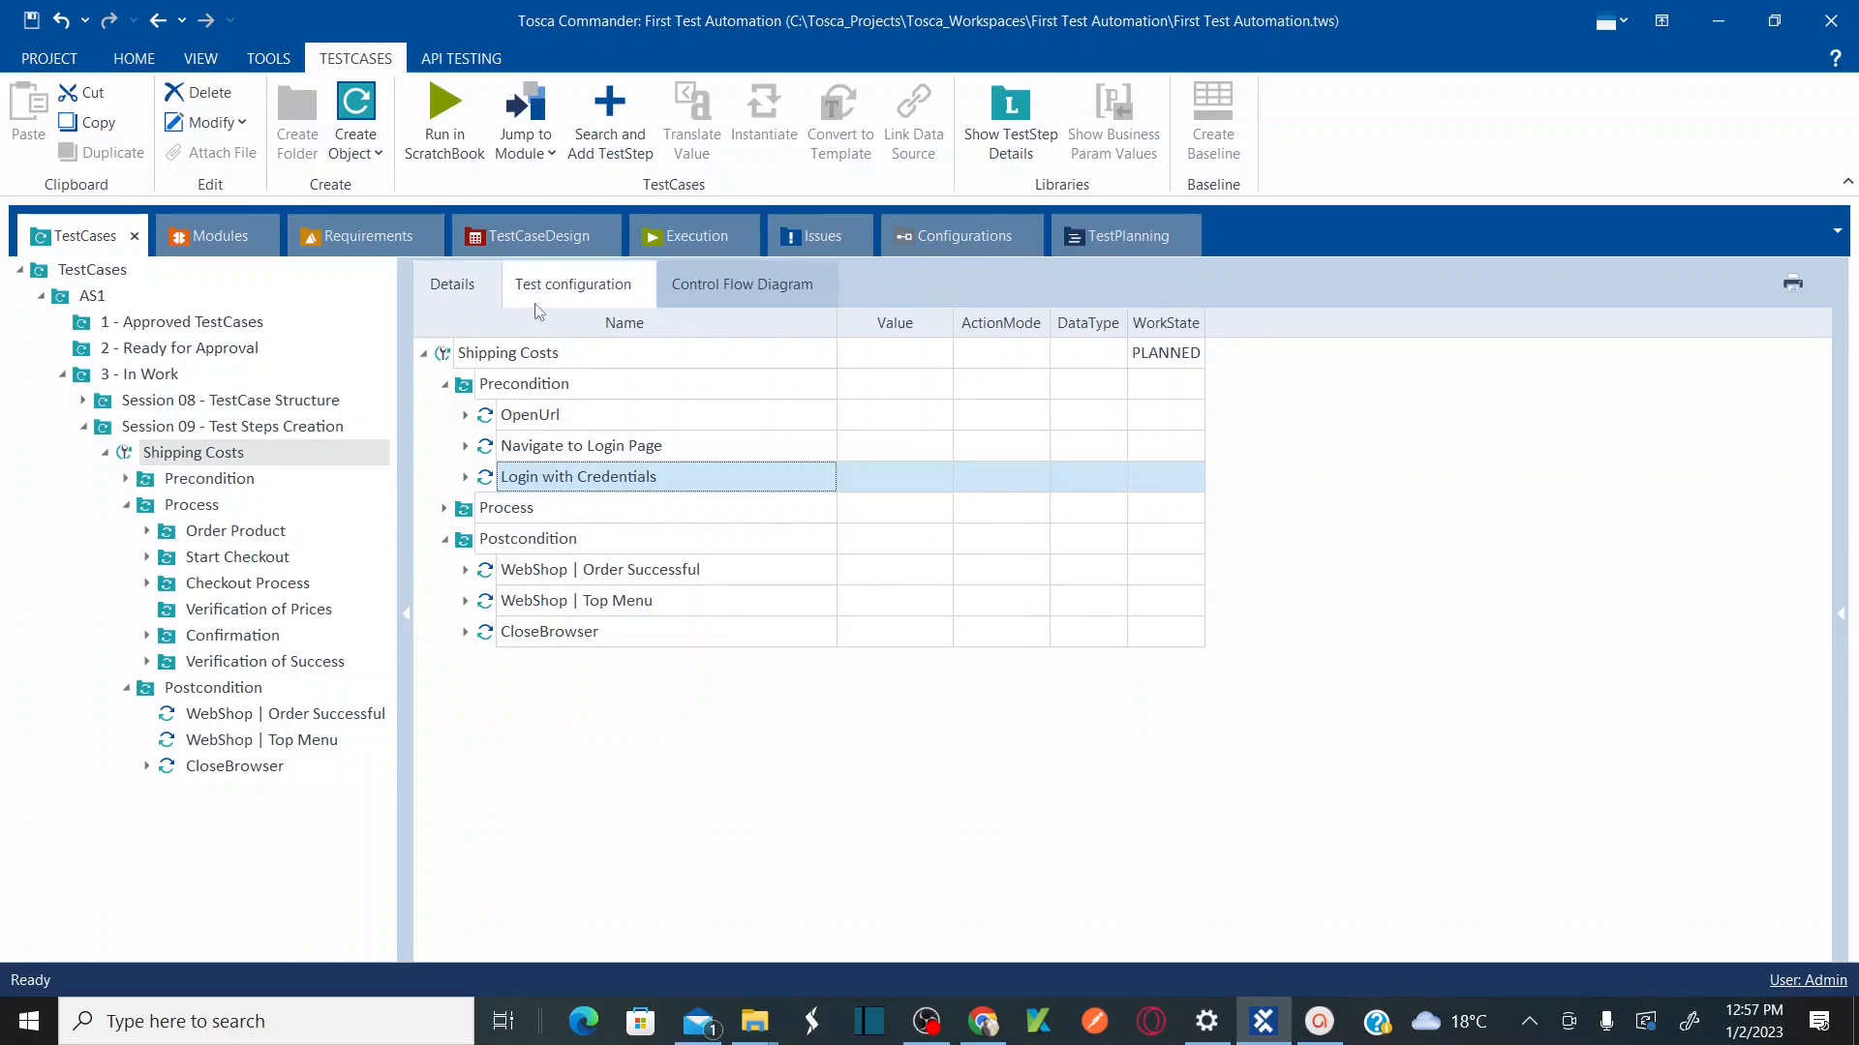
{"action": "left_click", "coordinate": [447, 283]}
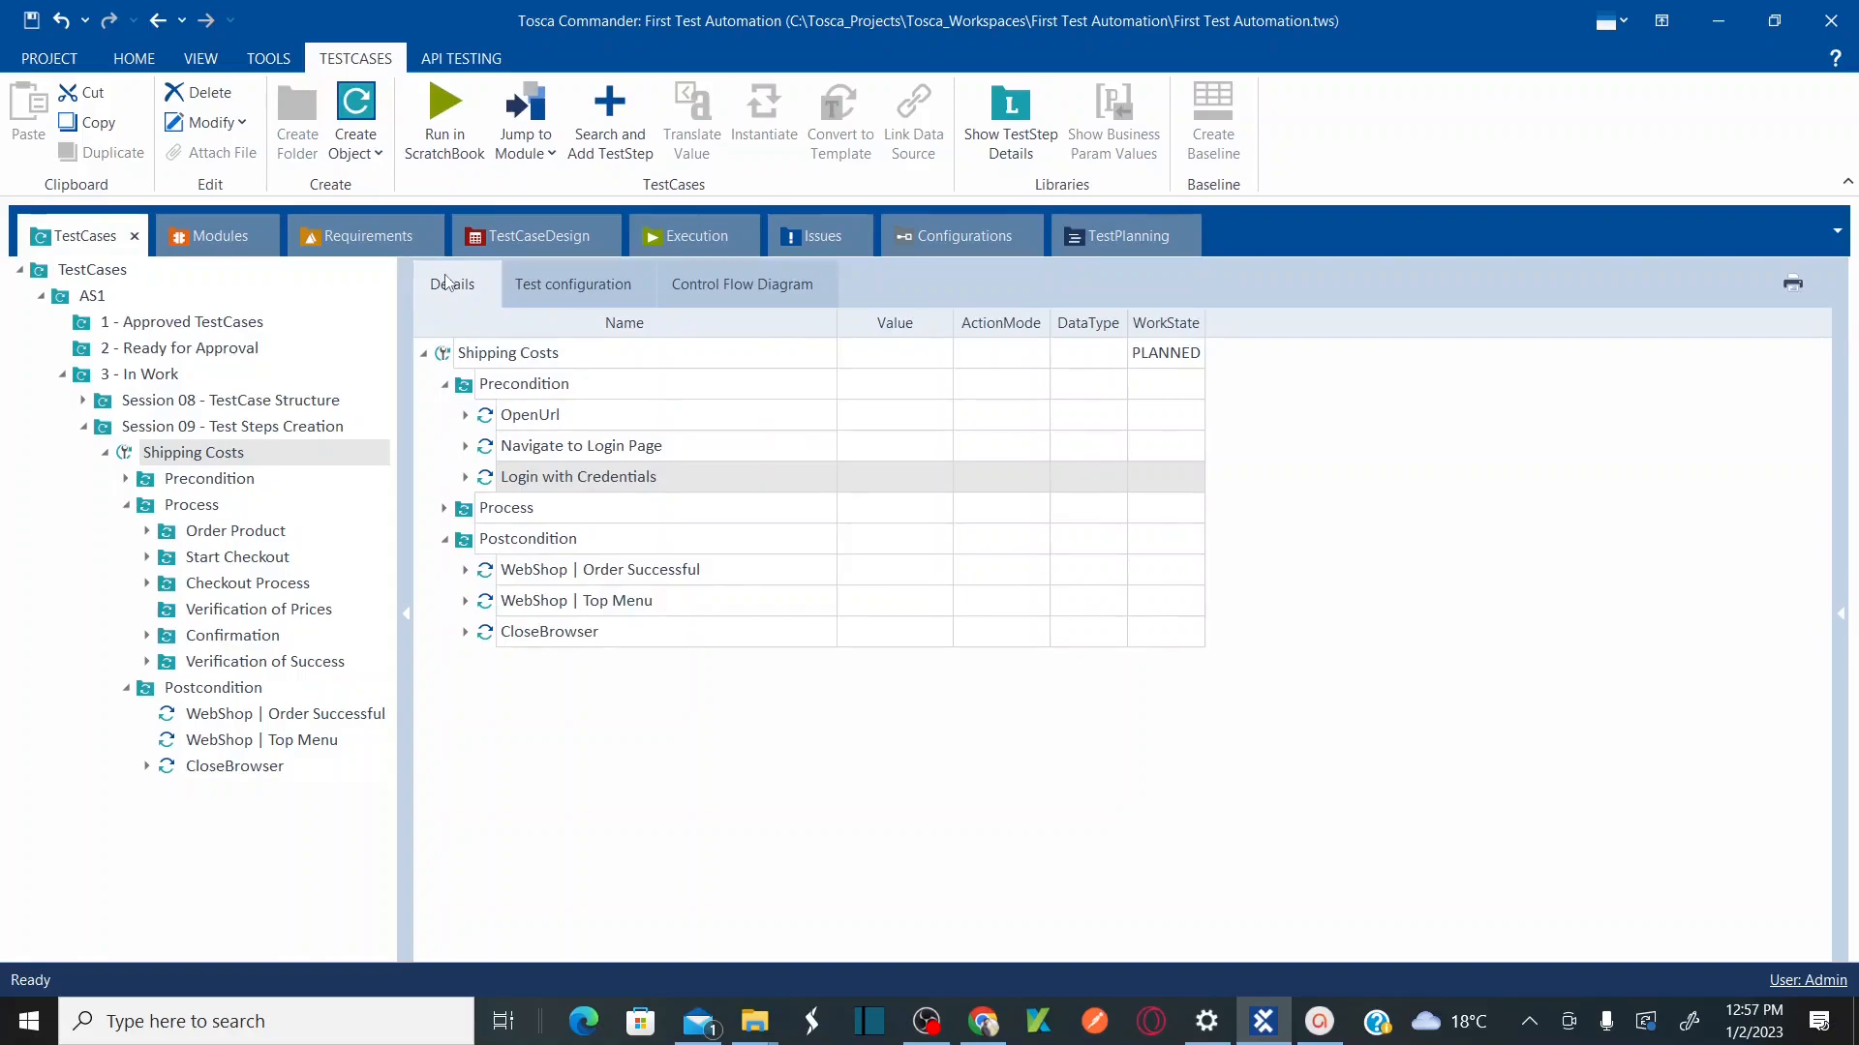